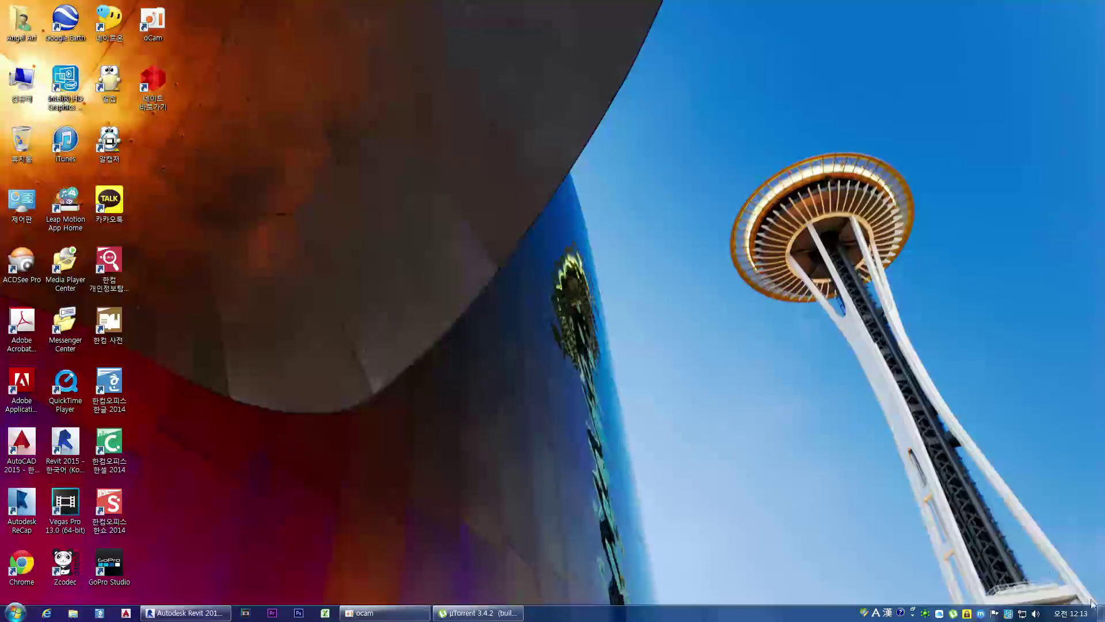
# From zum's second thumbnail page, open the LURIS site's 토지이용계획 > 토지이용계획열람 page
pyautogui.click(385, 612)
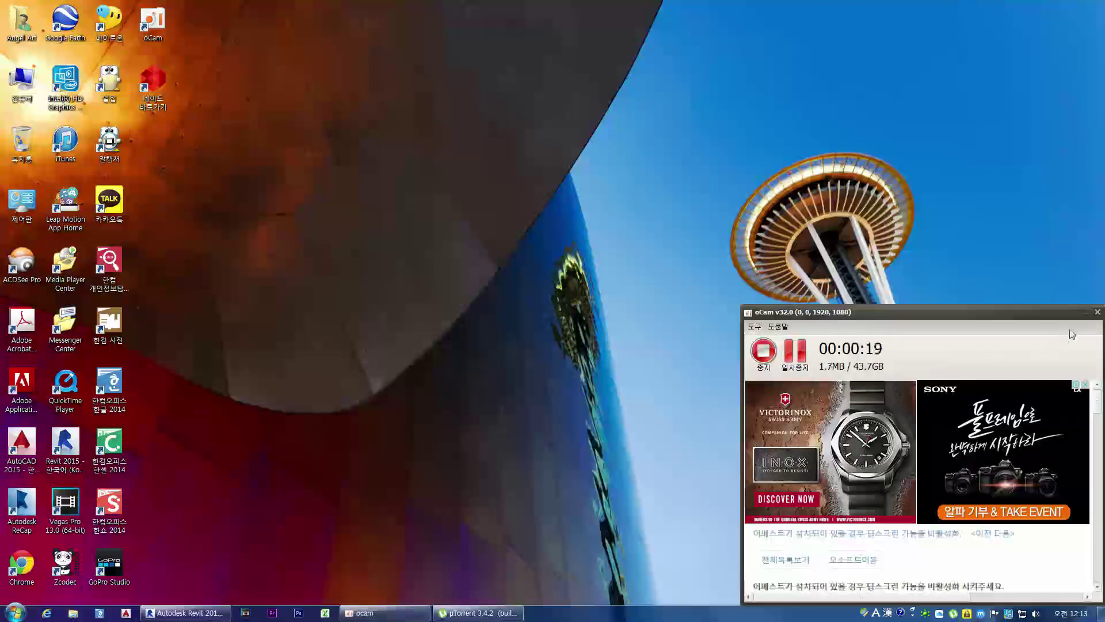
pyautogui.click(1086, 313)
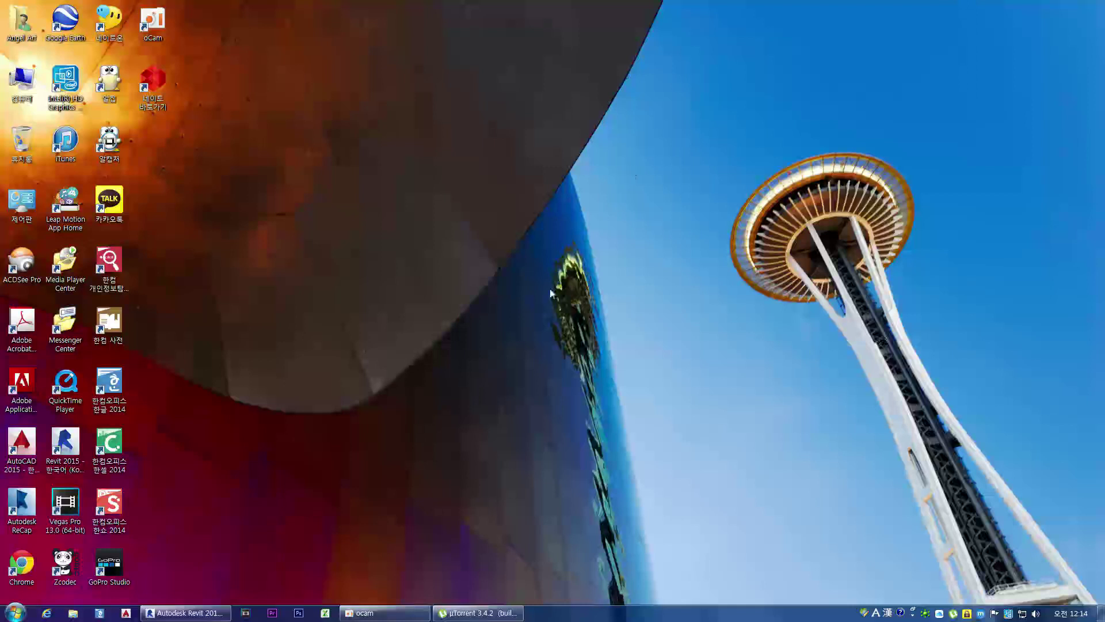
pyautogui.click(47, 614)
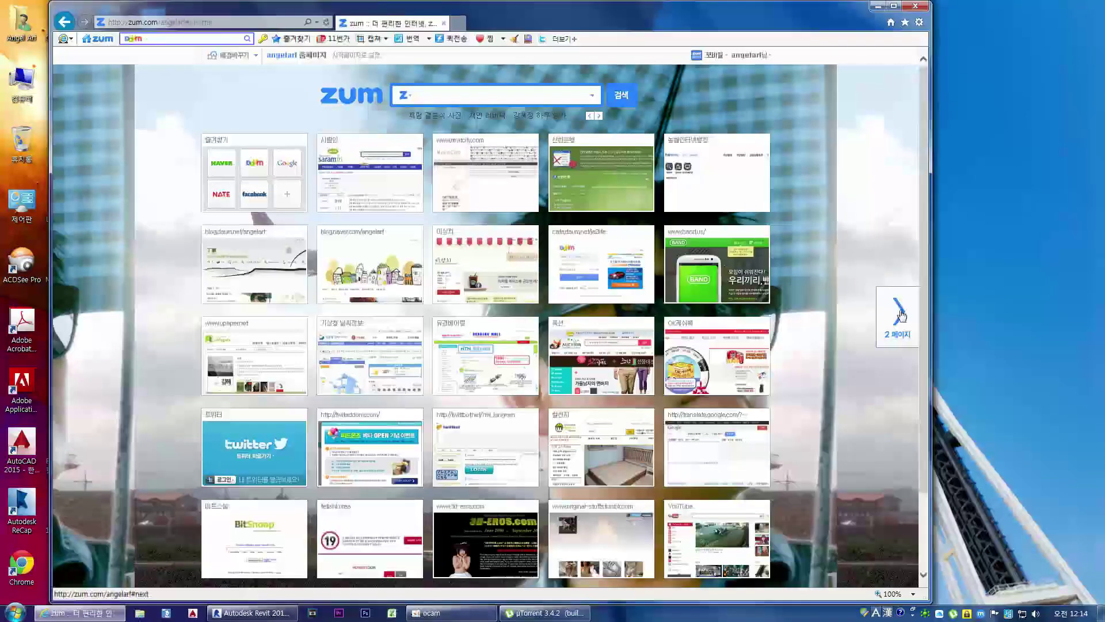
pyautogui.click(900, 314)
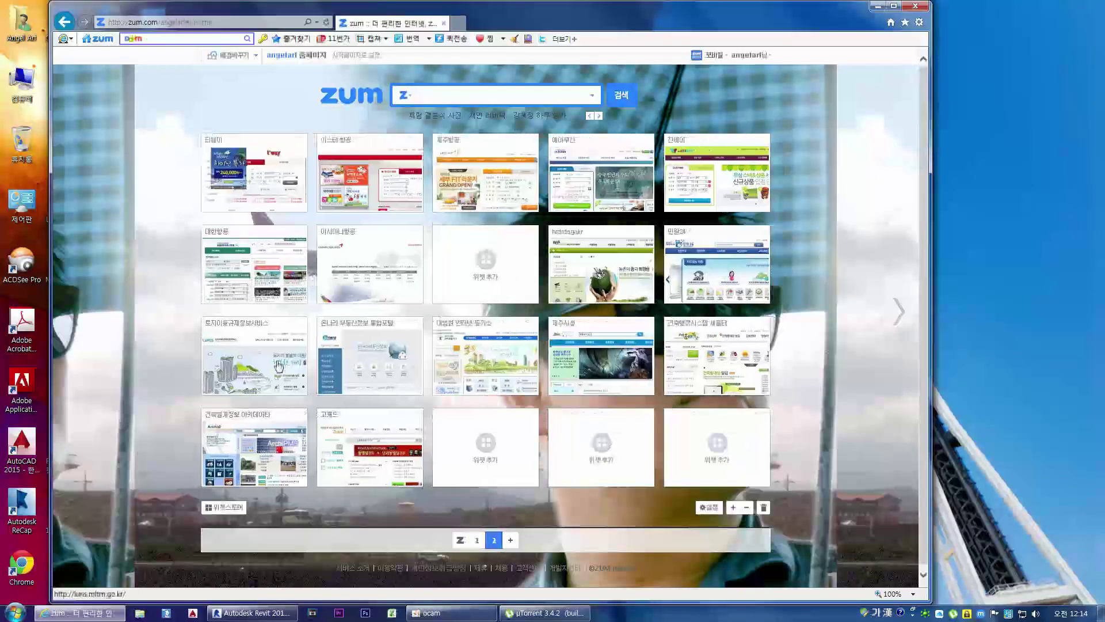
pyautogui.click(248, 357)
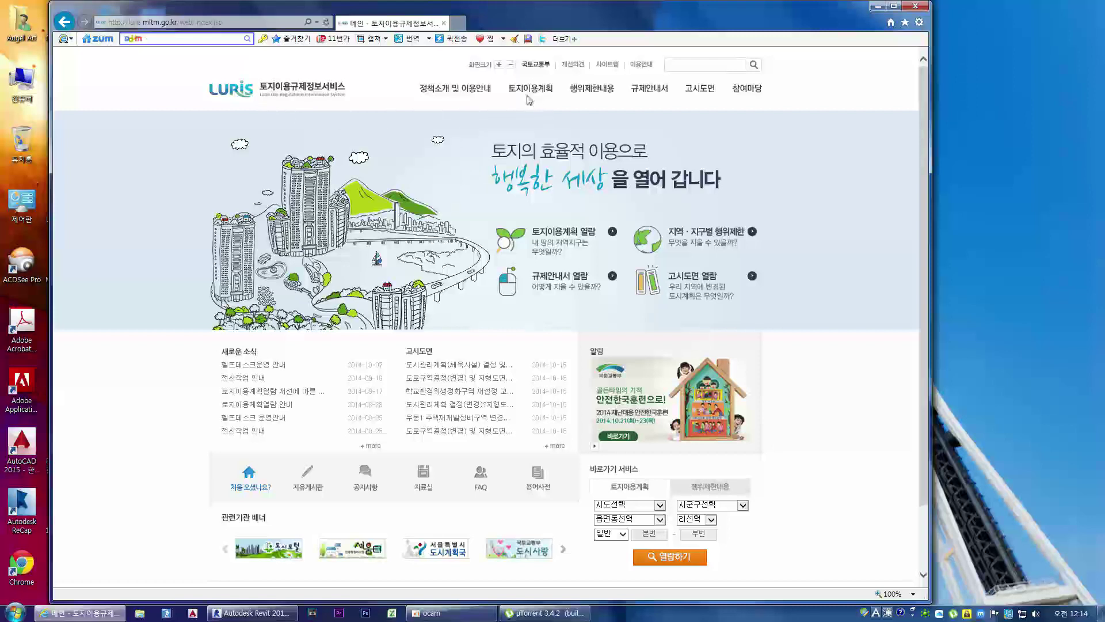
pyautogui.moveTo(528, 95)
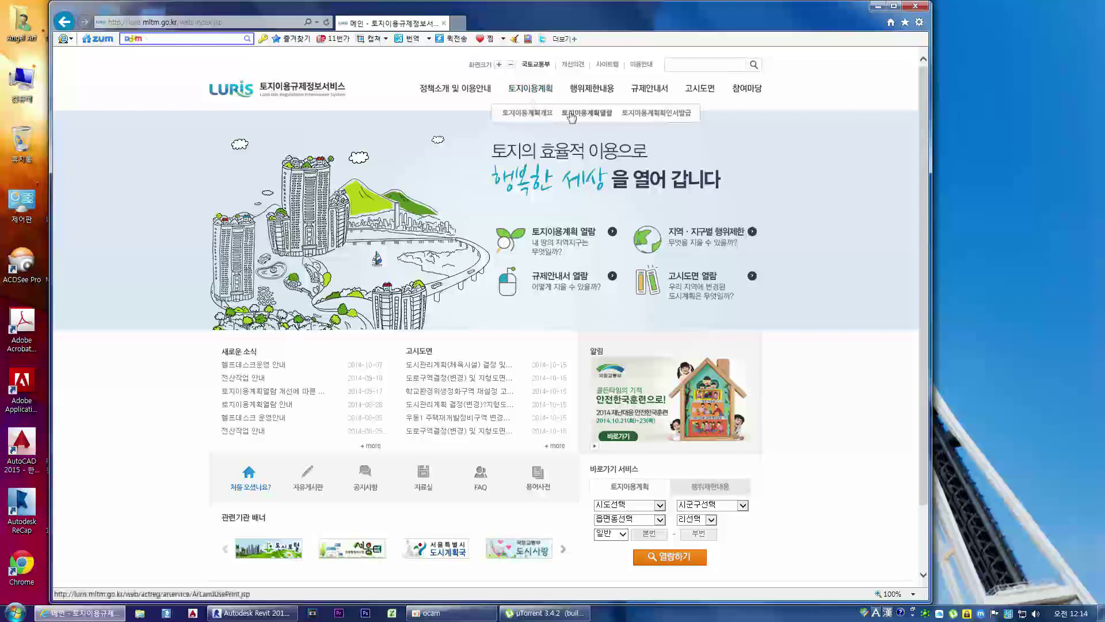
pyautogui.click(590, 116)
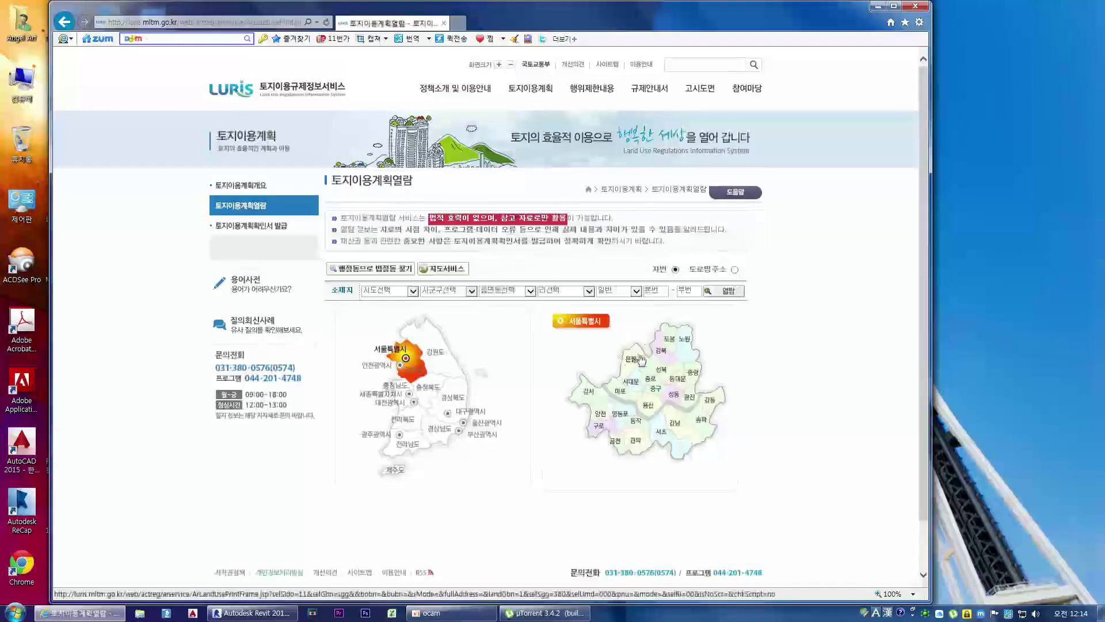
# Choose 성북구 and 정릉동, enter lot number 14-10, and view its land use plan
pyautogui.click(663, 373)
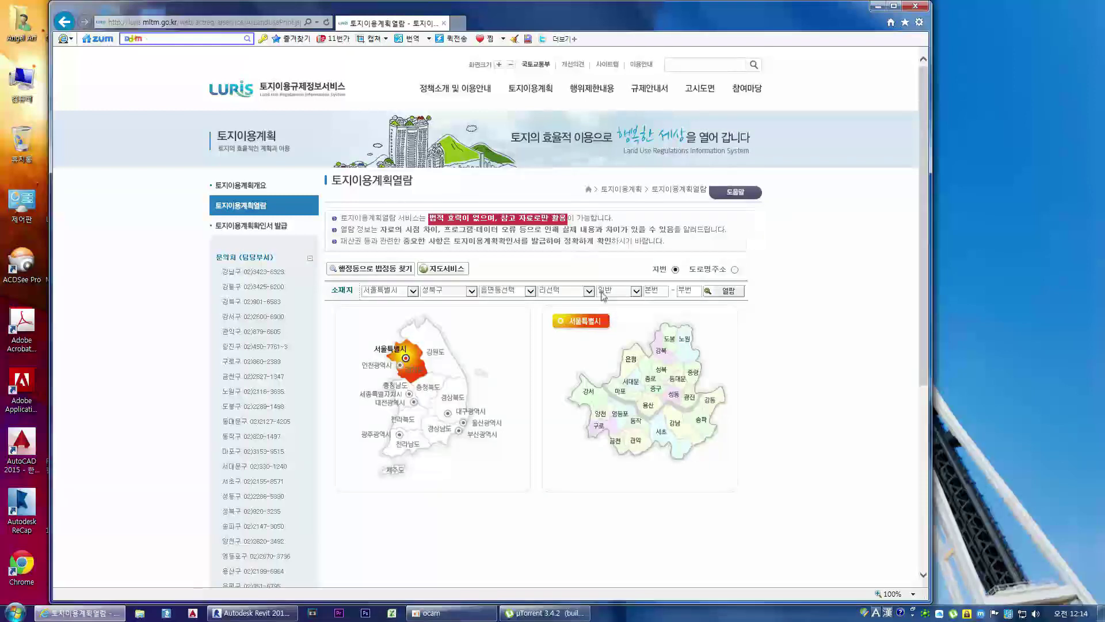
pyautogui.click(531, 293)
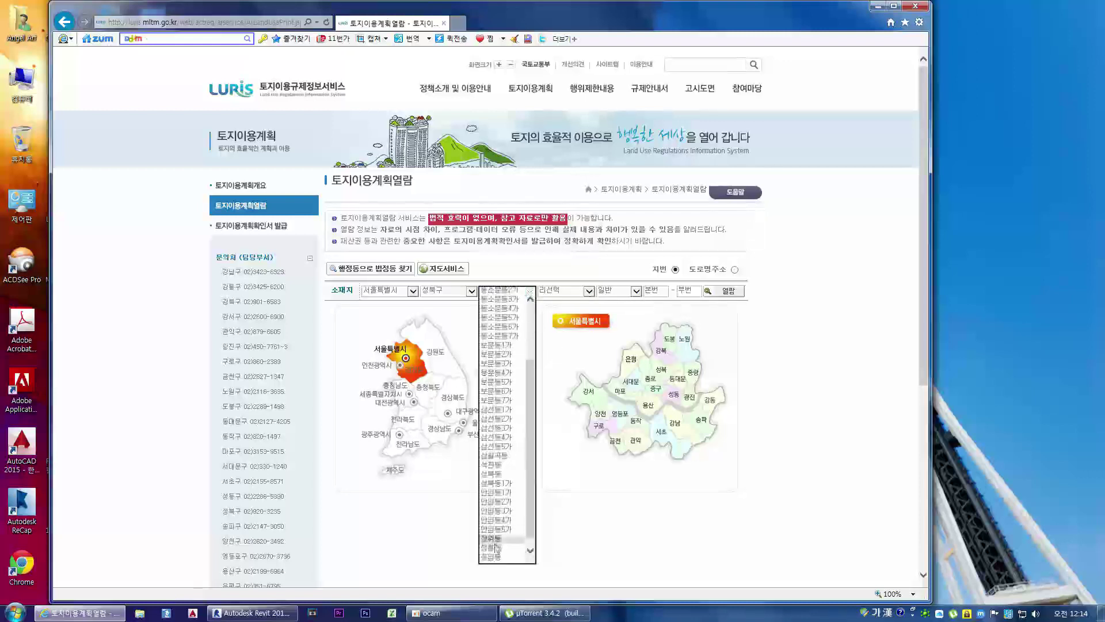
pyautogui.click(493, 547)
pyautogui.click(660, 290)
pyautogui.write('14')
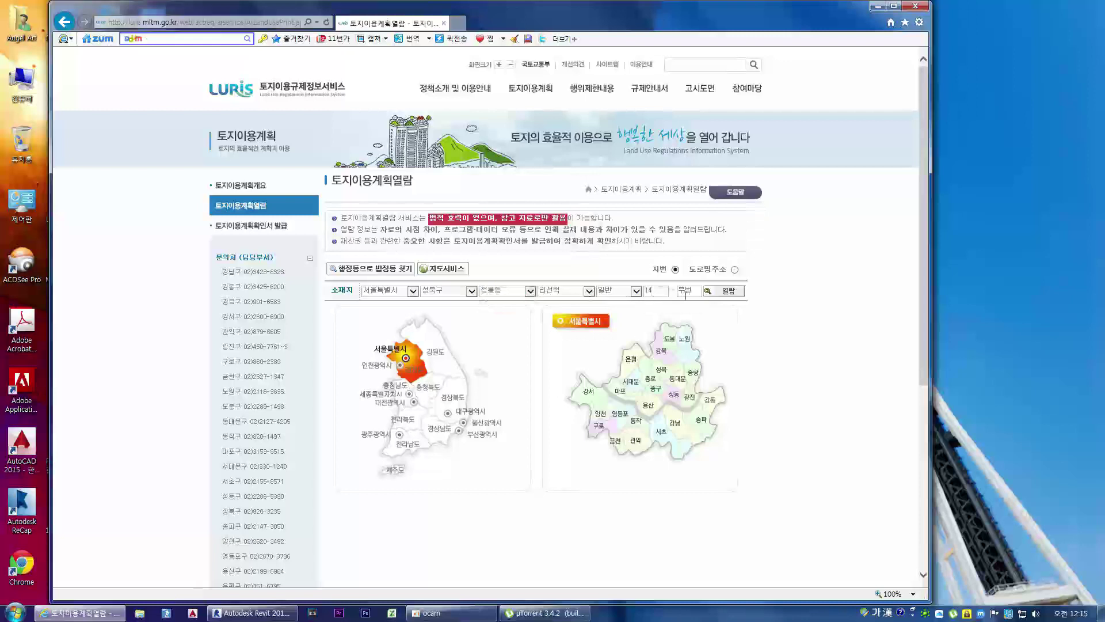
pyautogui.write('10')
pyautogui.click(727, 294)
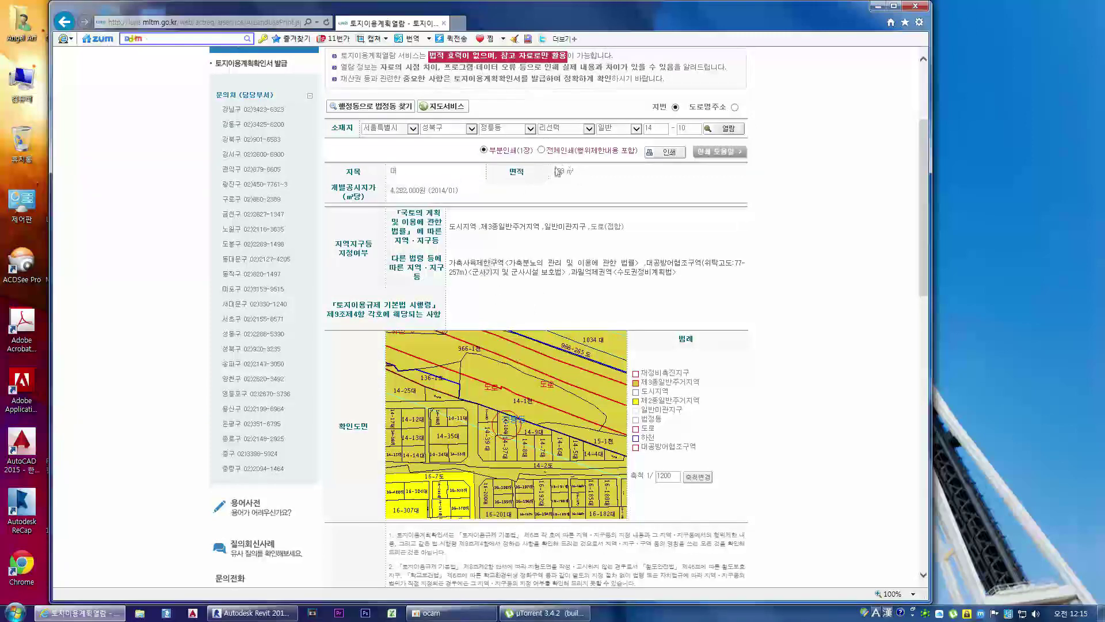
pyautogui.scroll(3, 563, 165)
pyautogui.scroll(-2, 563, 165)
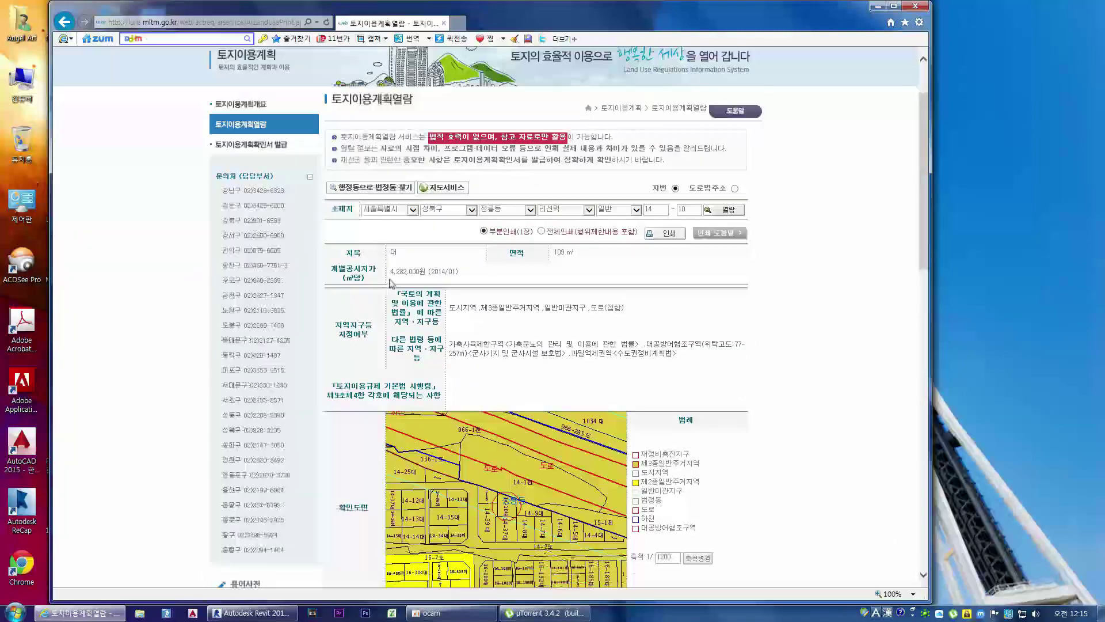
pyautogui.scroll(-1, 398, 279)
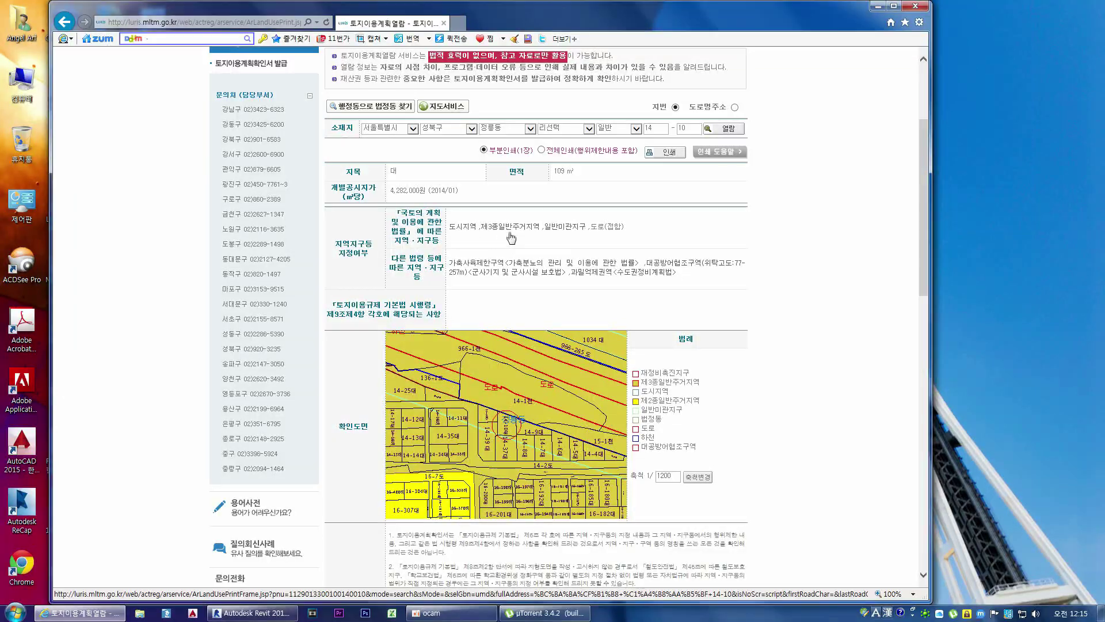
pyautogui.scroll(-6, 435, 394)
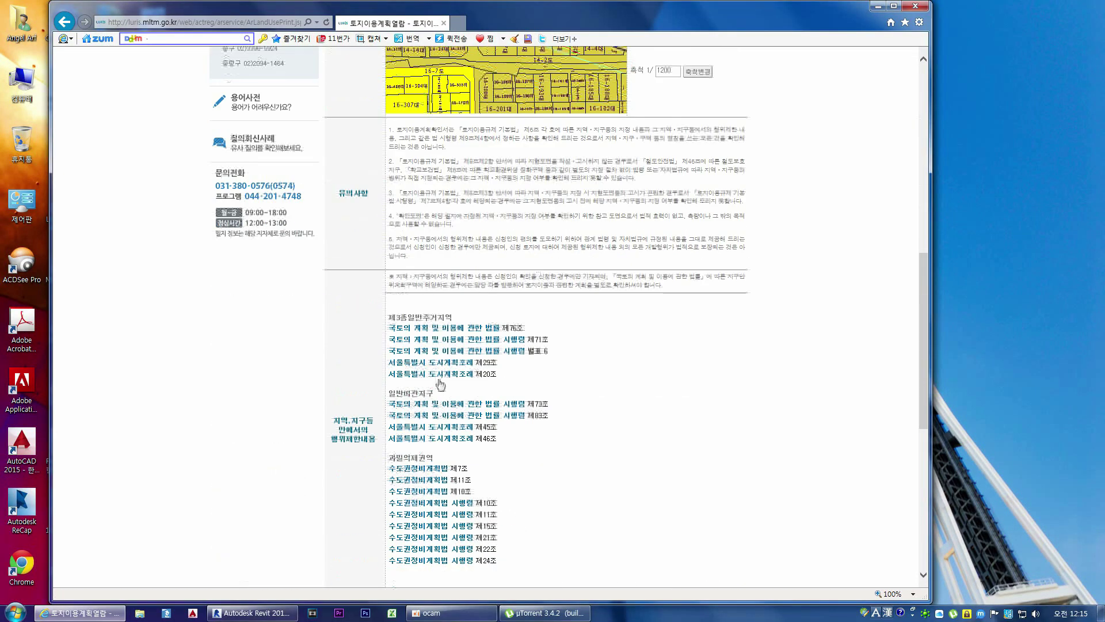
pyautogui.scroll(-3, 440, 384)
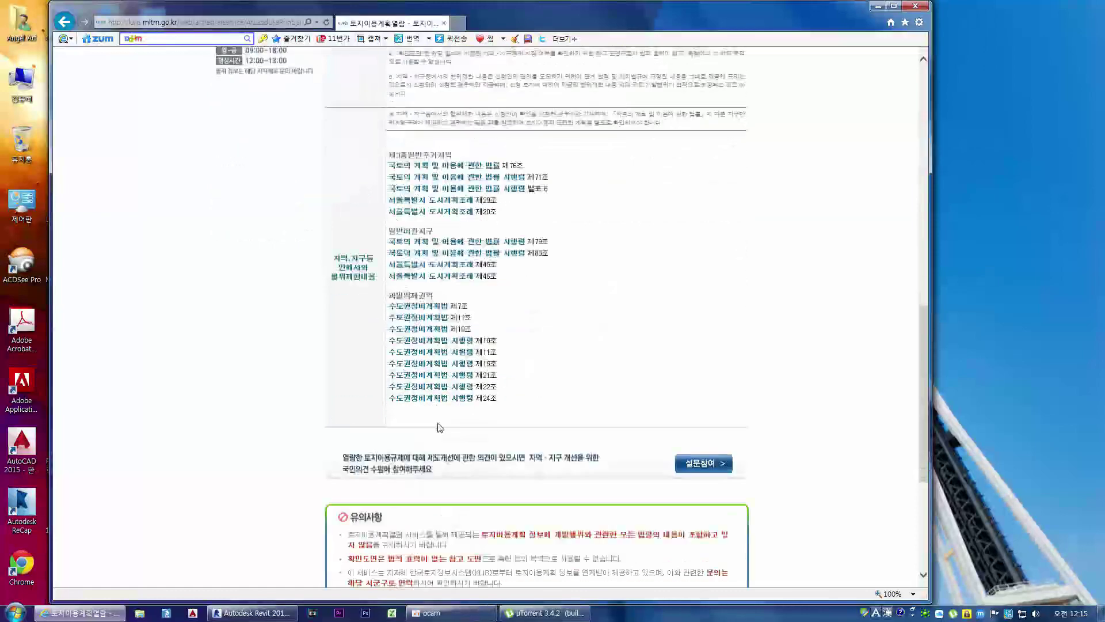
pyautogui.scroll(10, 441, 380)
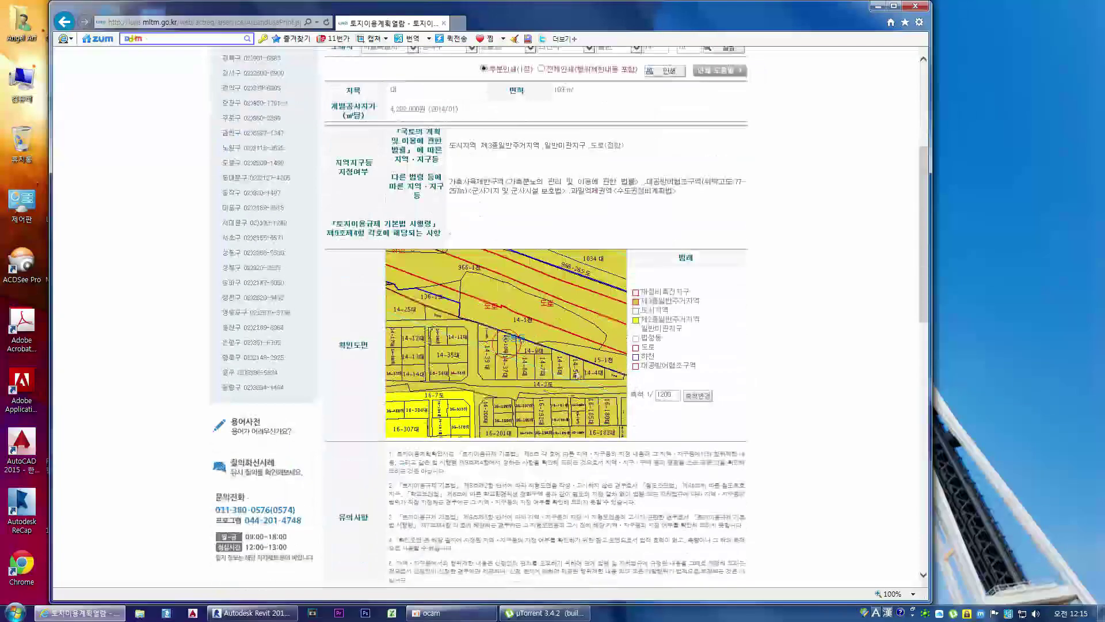
# Change the parcel map scale to 1:300
pyautogui.click(674, 395)
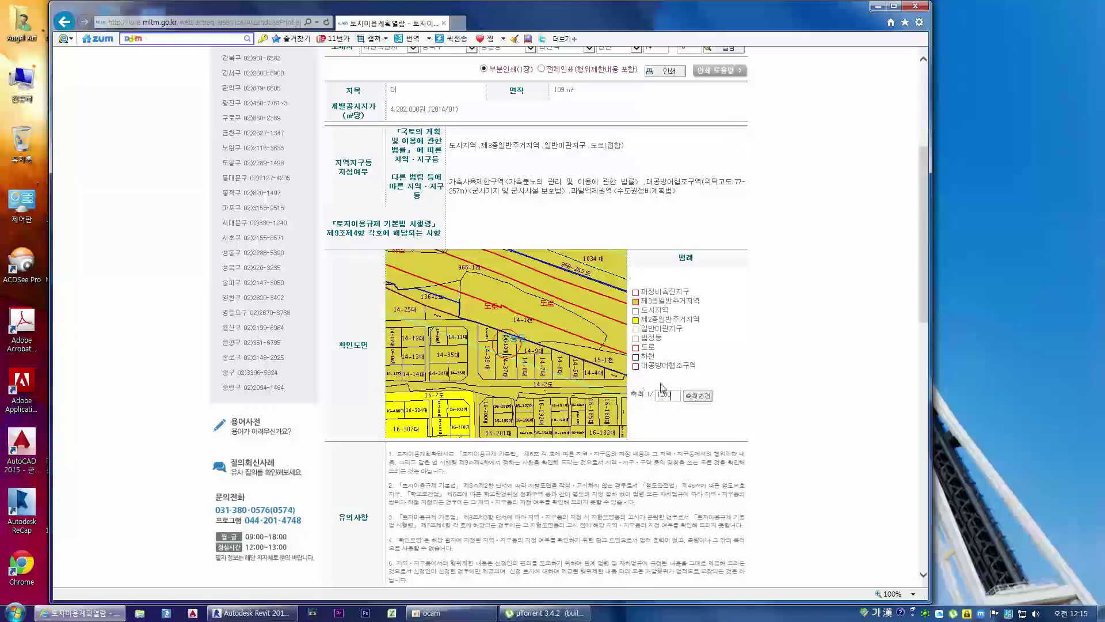
pyautogui.write('300')
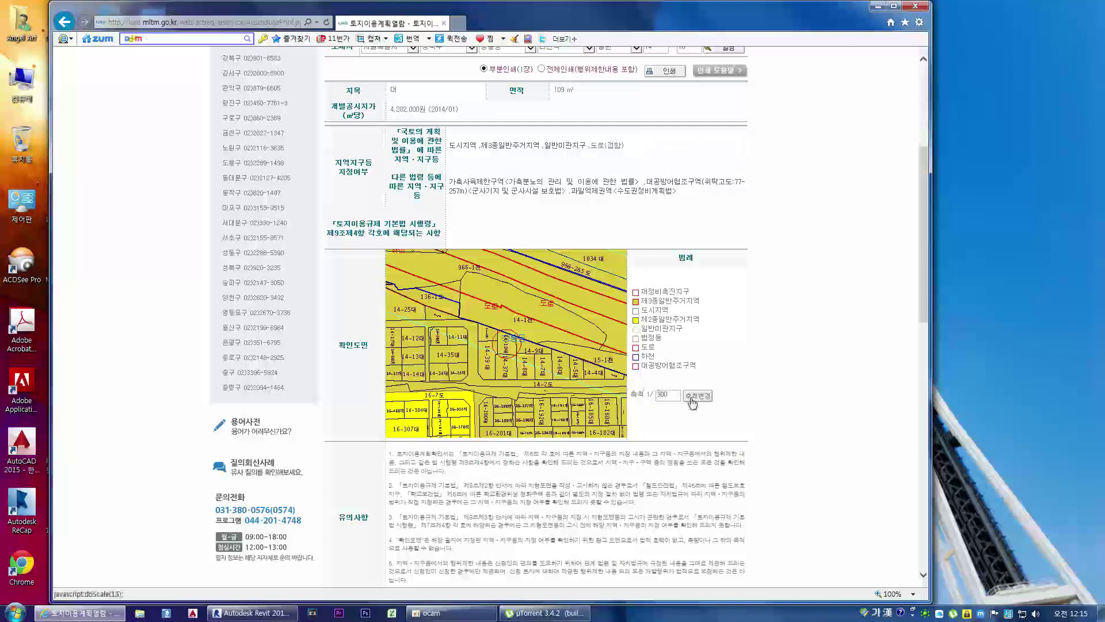
pyautogui.click(691, 398)
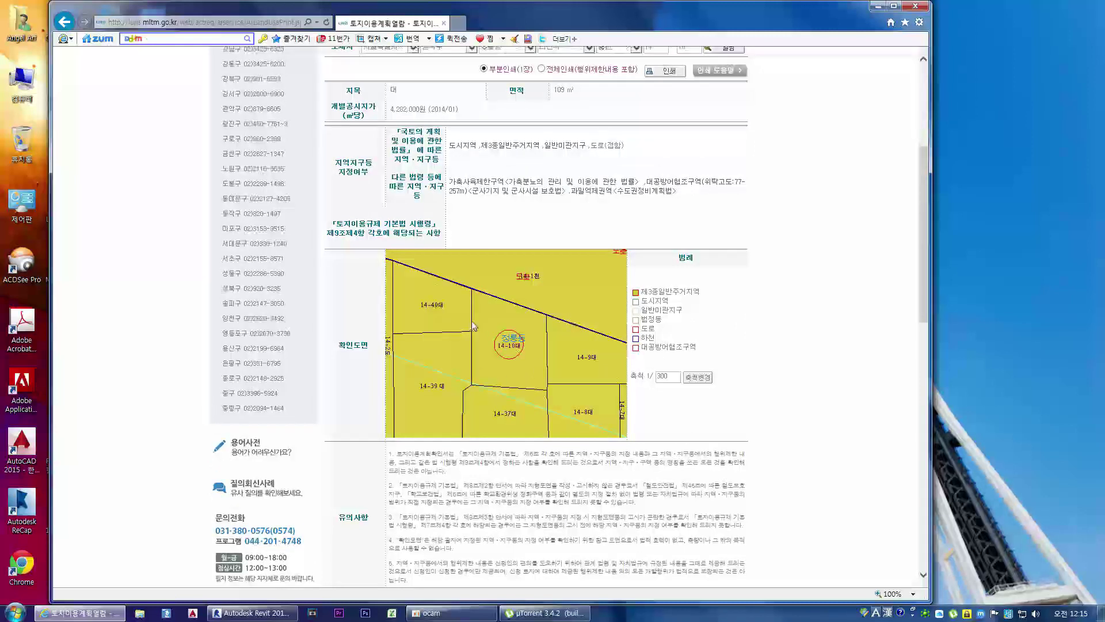
# Capture the parcel map area as an image, save it, and minimize the browser
pyautogui.hotkey('ctrl', 'shift', 'c')
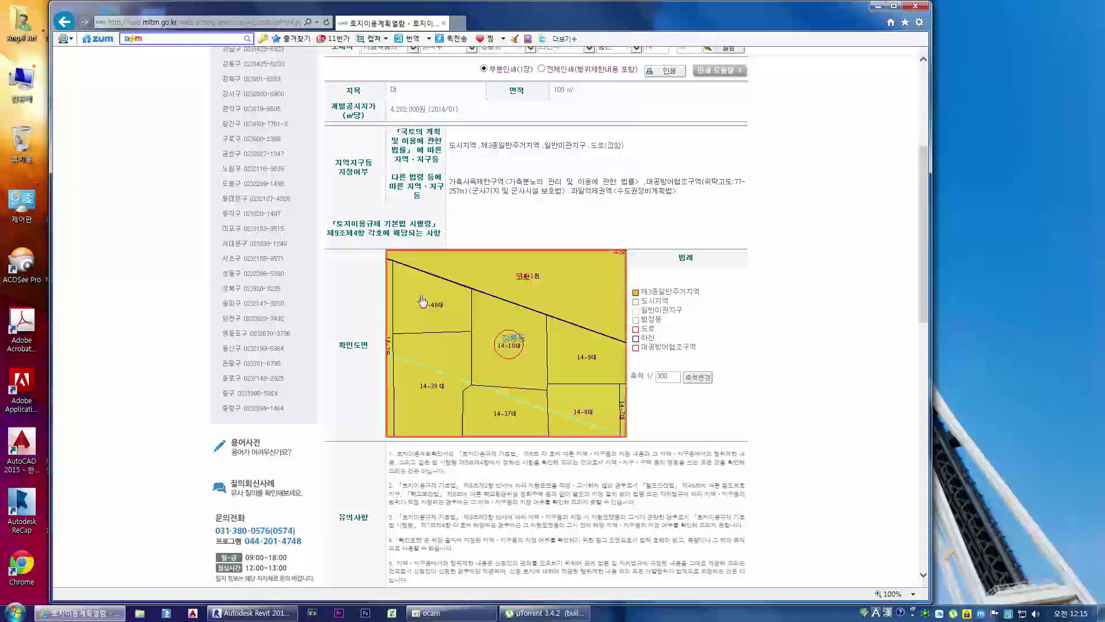
pyautogui.click(490, 335)
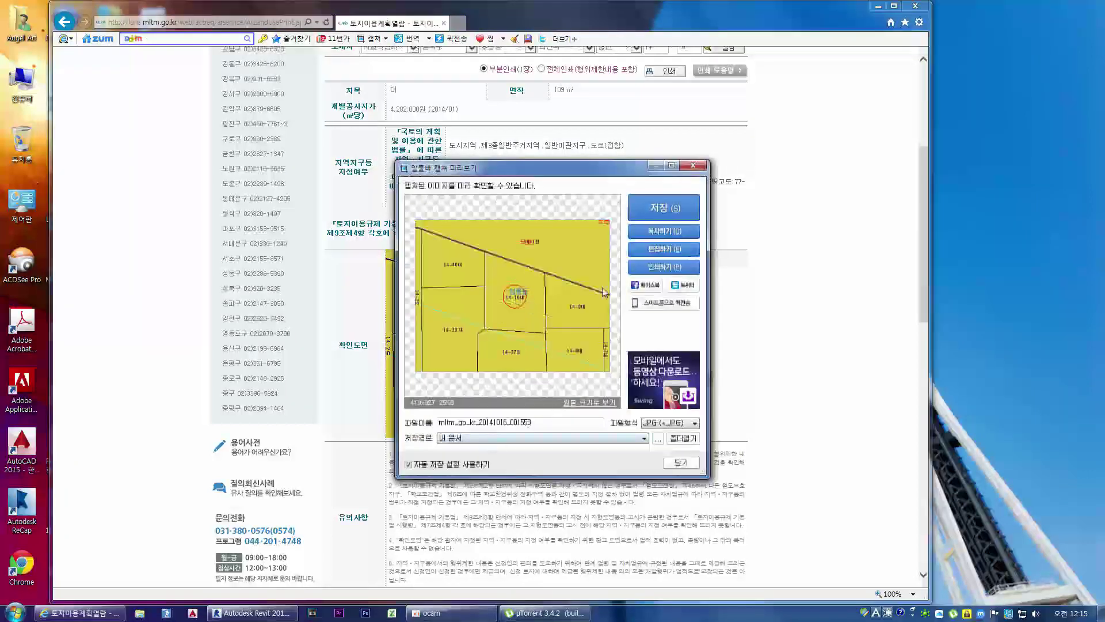
pyautogui.click(645, 216)
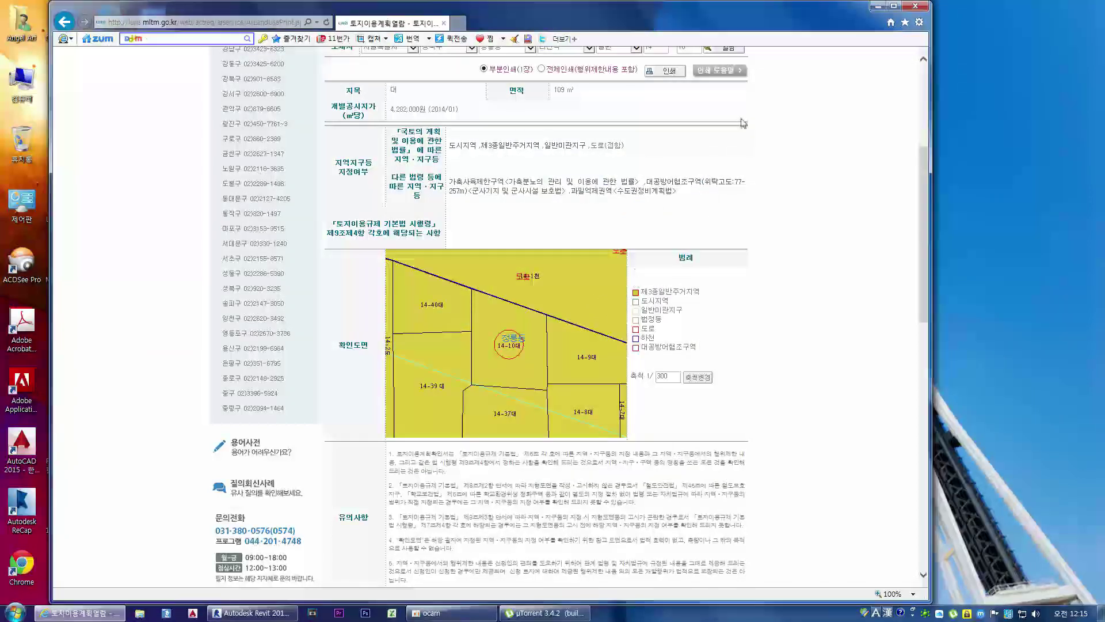
pyautogui.click(878, 6)
pyautogui.click(878, 5)
# Preview mltm_go_kr_20141016_001553.jpg in the Documents library, then bring Revit forward
pyautogui.click(140, 613)
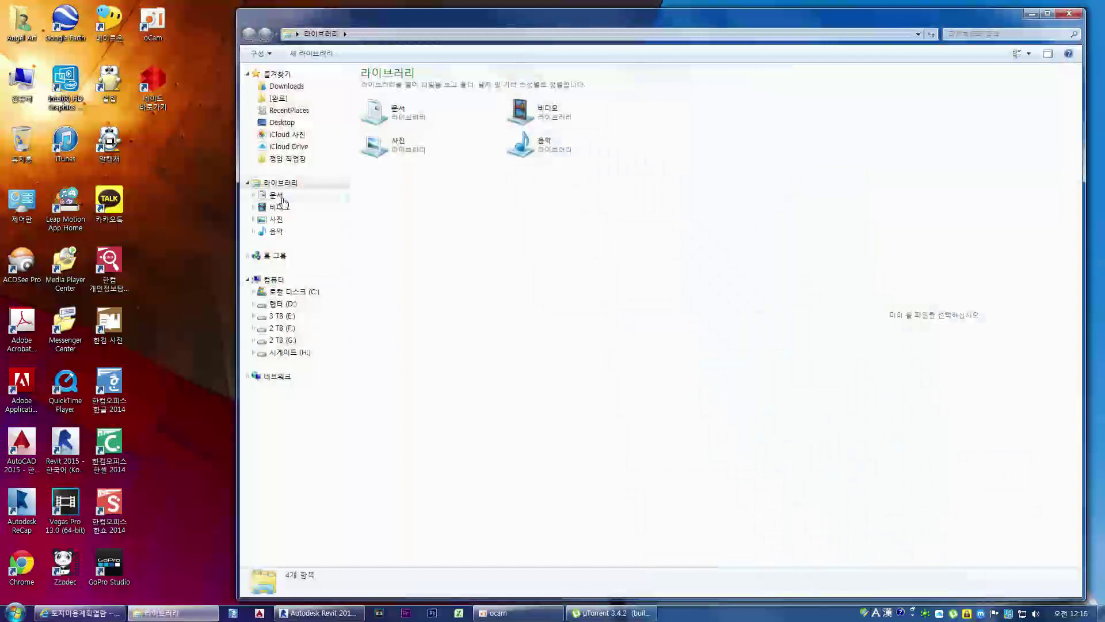
pyautogui.click(281, 197)
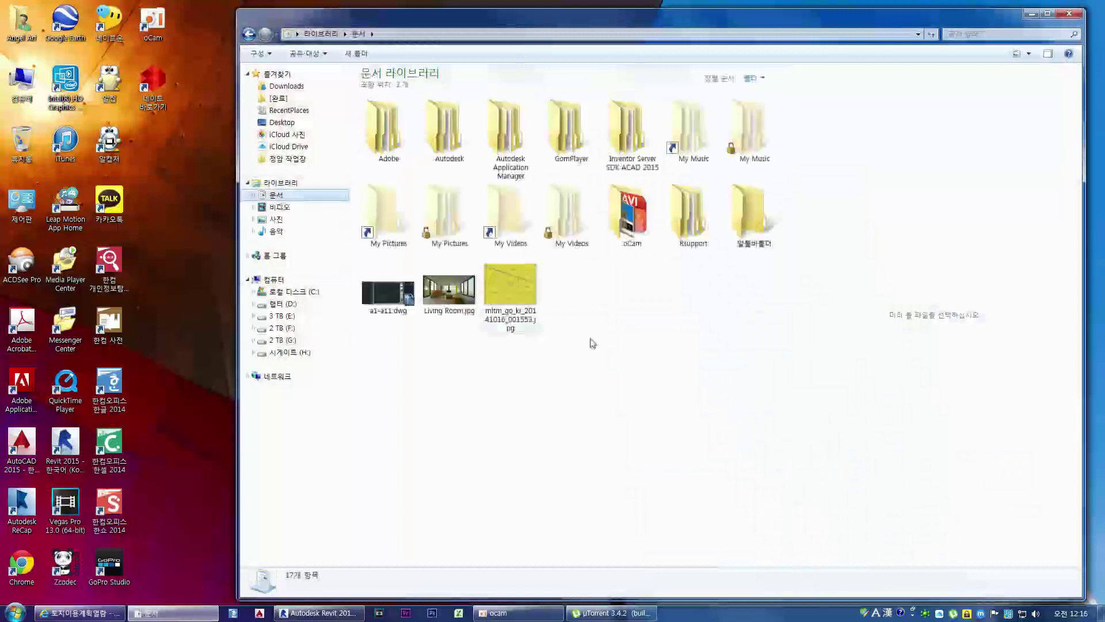
pyautogui.click(516, 289)
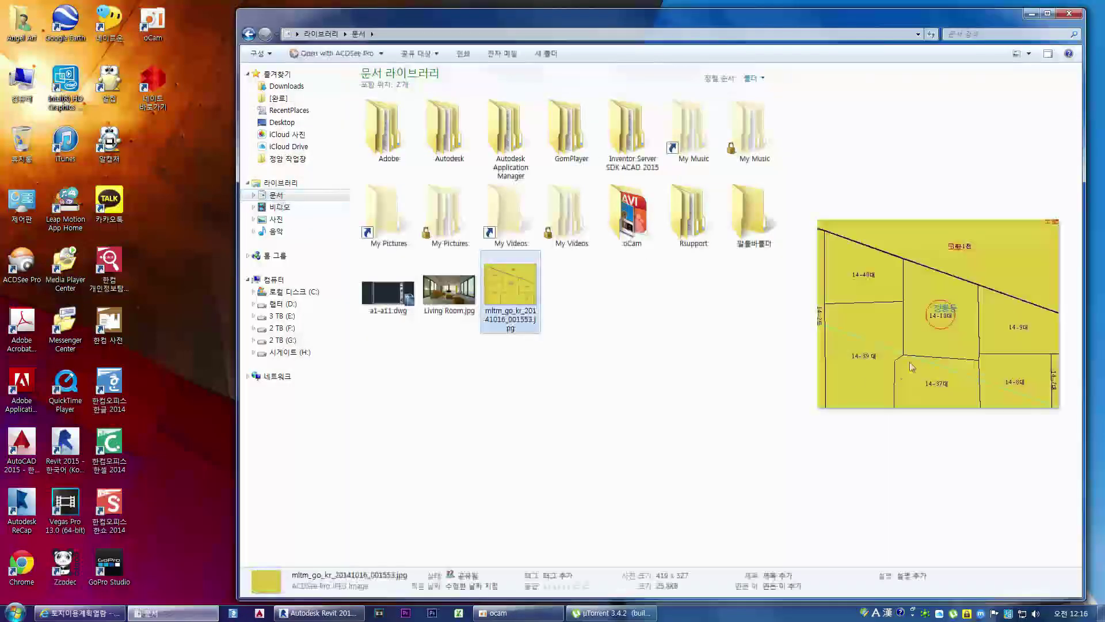
pyautogui.click(306, 615)
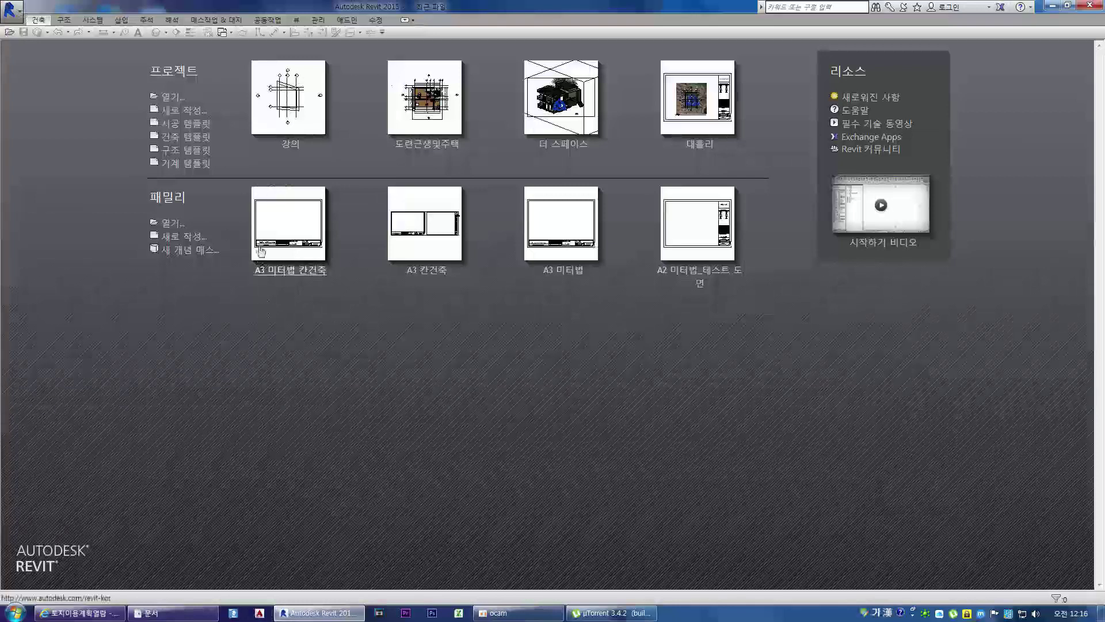
# Cancel the New Project dialog and create project 프로젝트3 from the architectural template
pyautogui.click(192, 113)
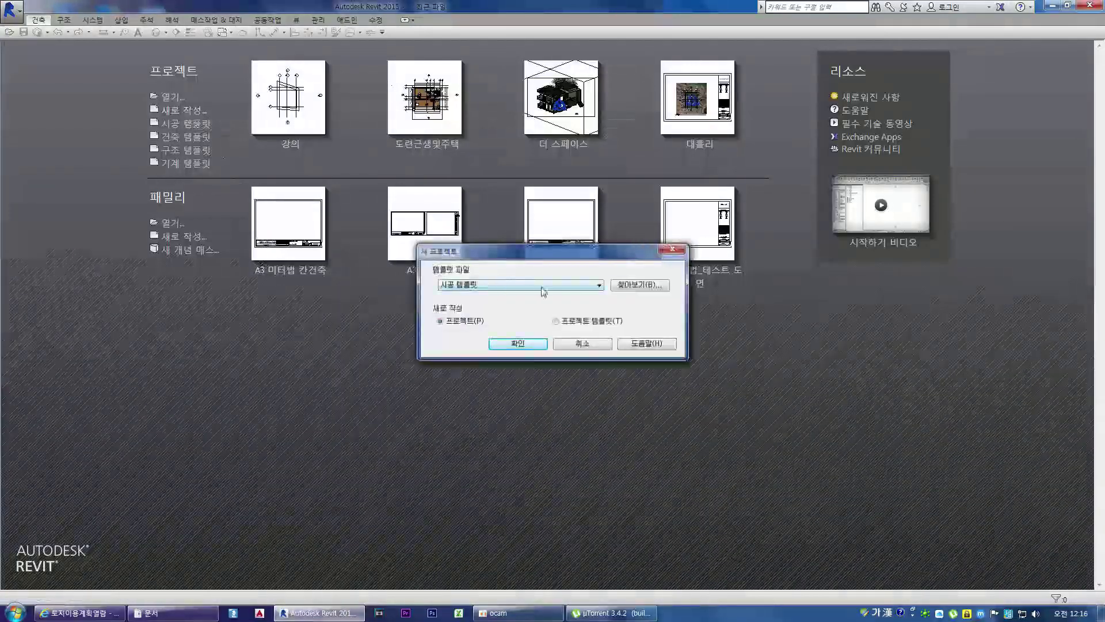
pyautogui.click(464, 286)
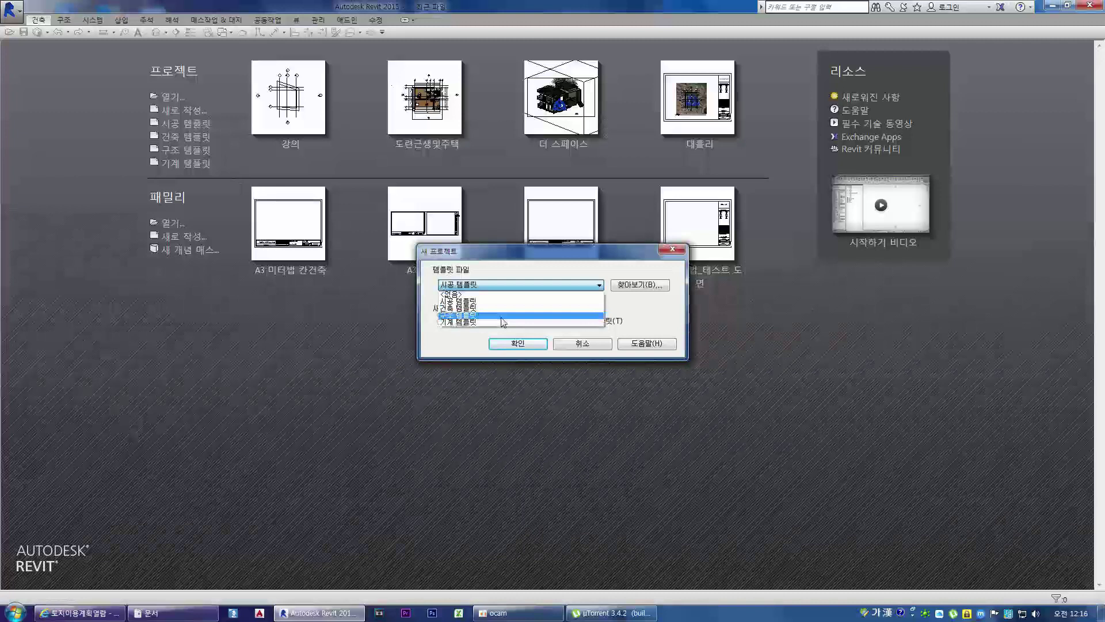
pyautogui.click(594, 348)
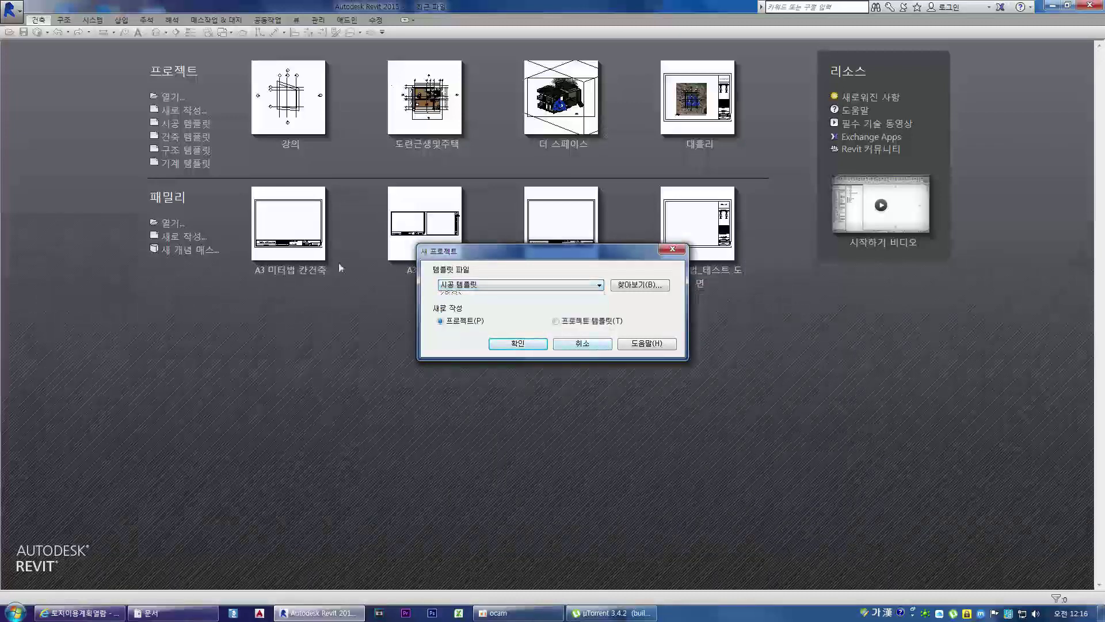
pyautogui.click(576, 345)
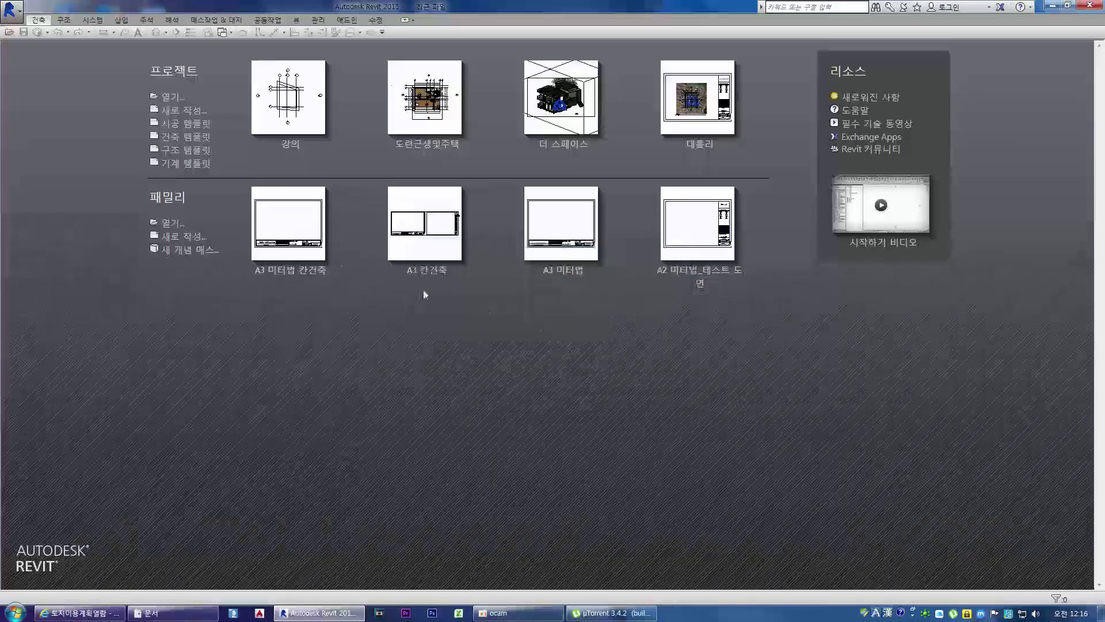
pyautogui.click(180, 138)
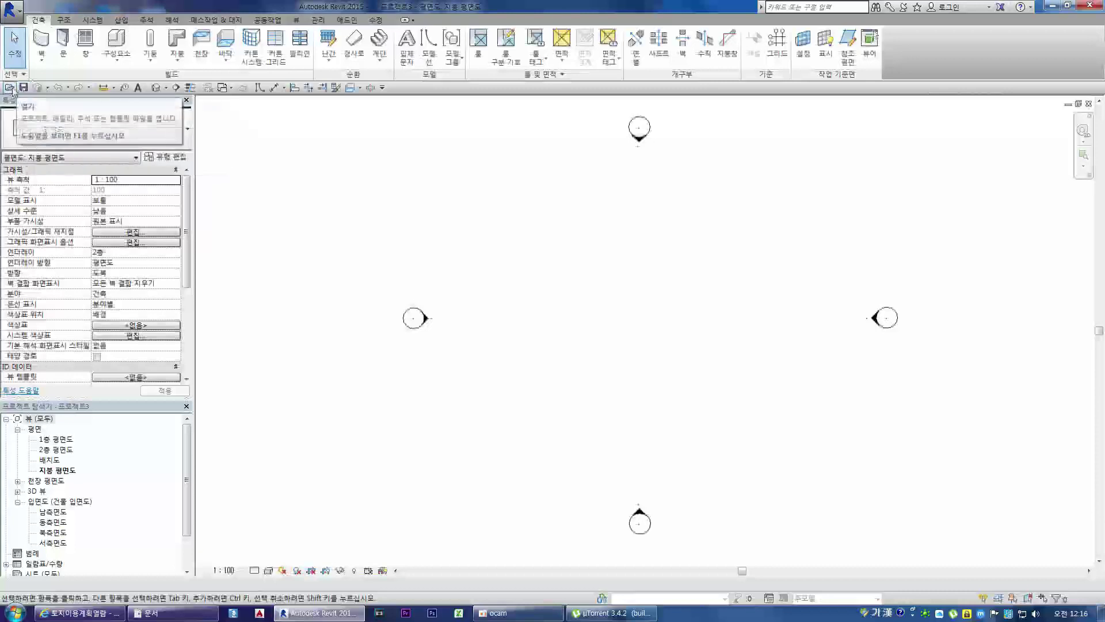
pyautogui.click(382, 88)
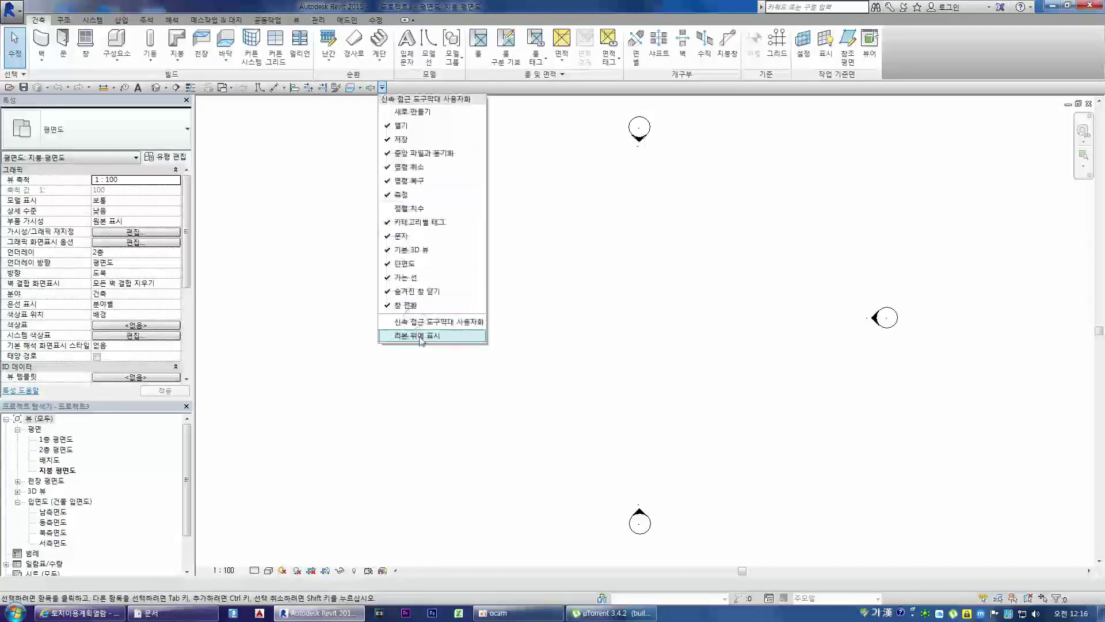
pyautogui.click(426, 336)
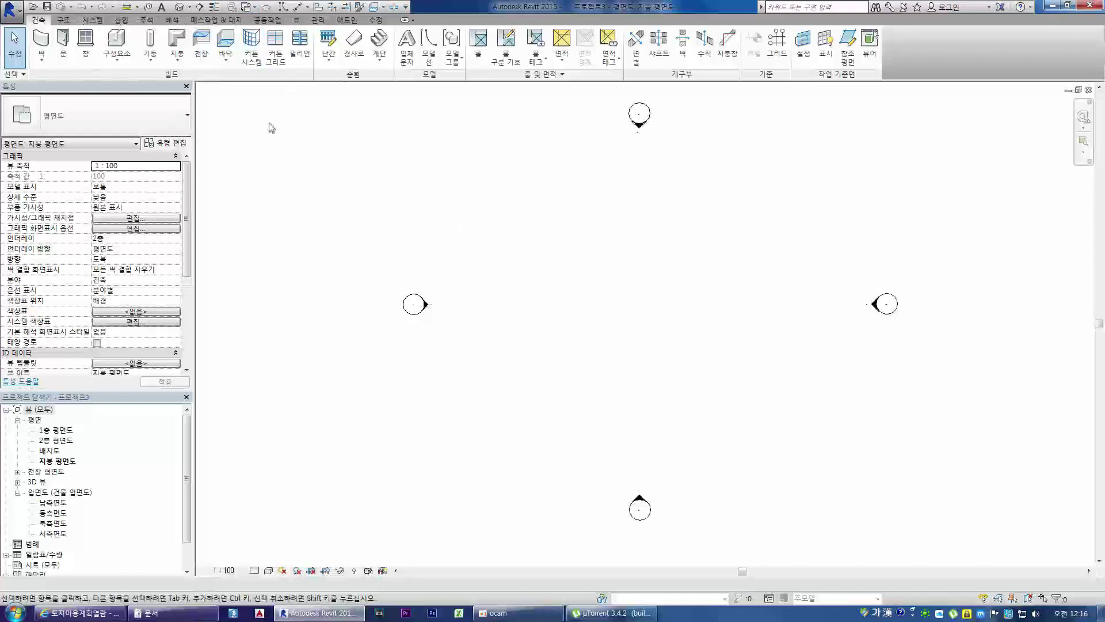
pyautogui.click(406, 7)
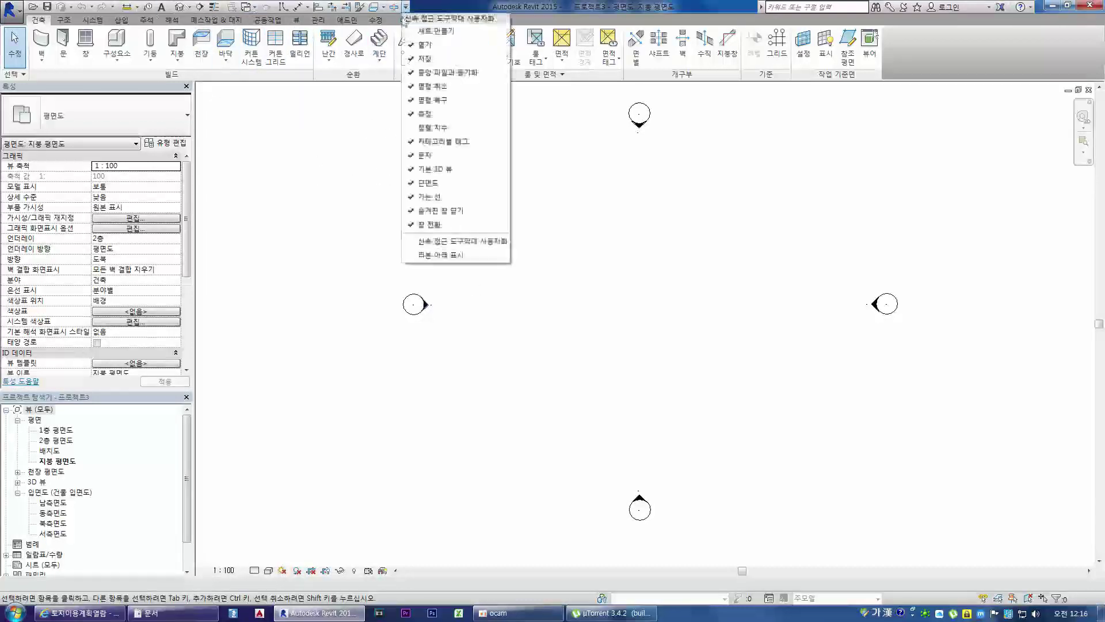
pyautogui.click(444, 281)
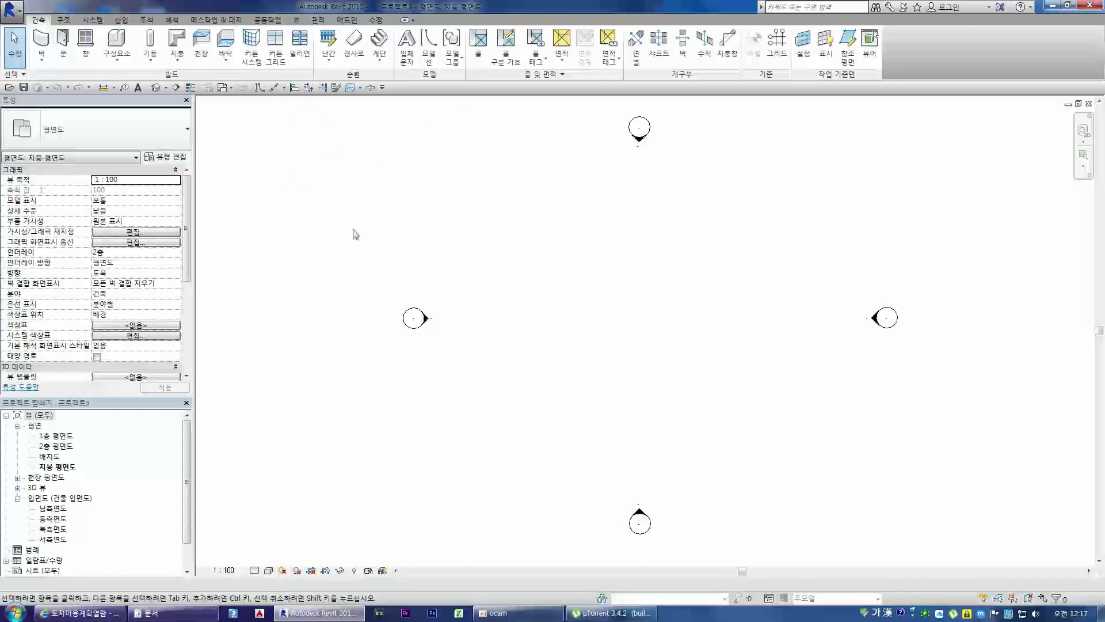
# Dock the Options Bar at the top, then move it back to the bottom
pyautogui.rightClick(187, 588)
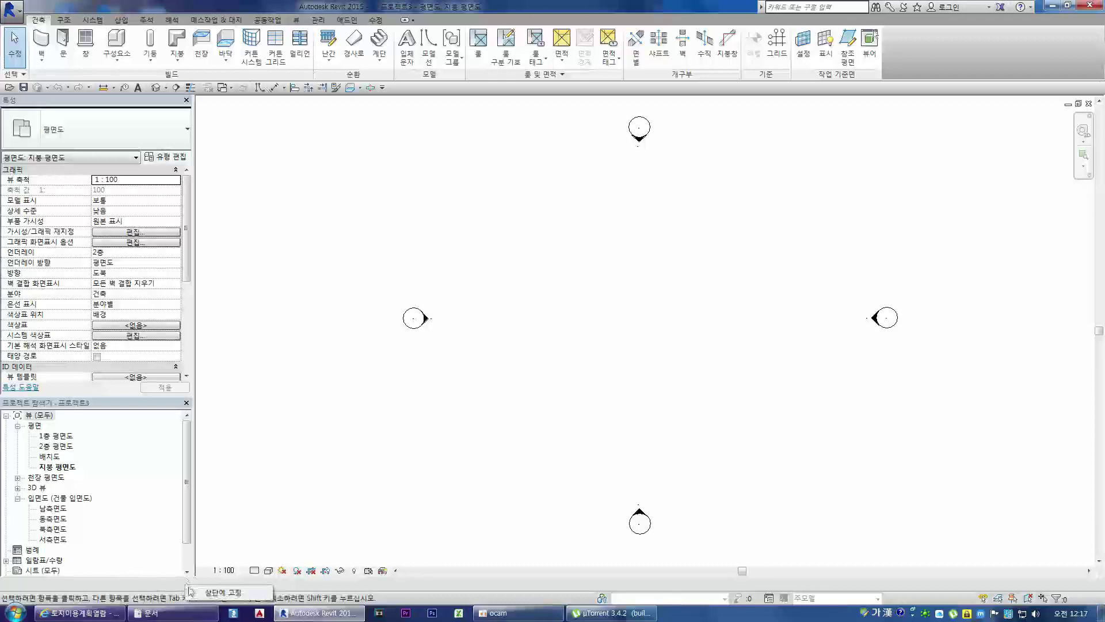
pyautogui.click(218, 593)
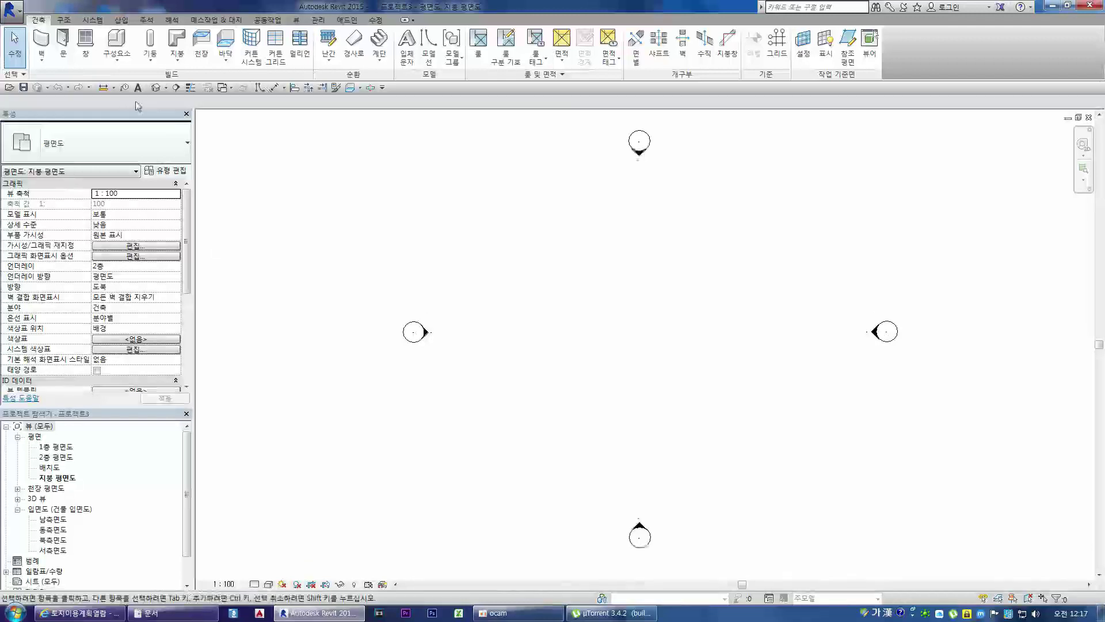
pyautogui.rightClick(138, 106)
pyautogui.click(173, 108)
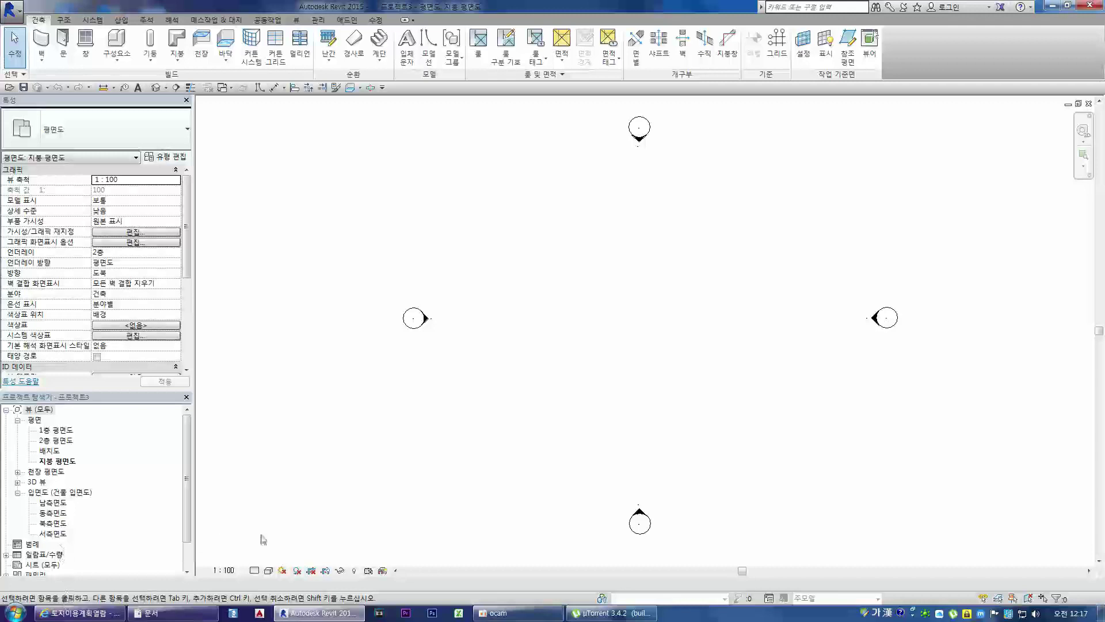
pyautogui.rightClick(916, 49)
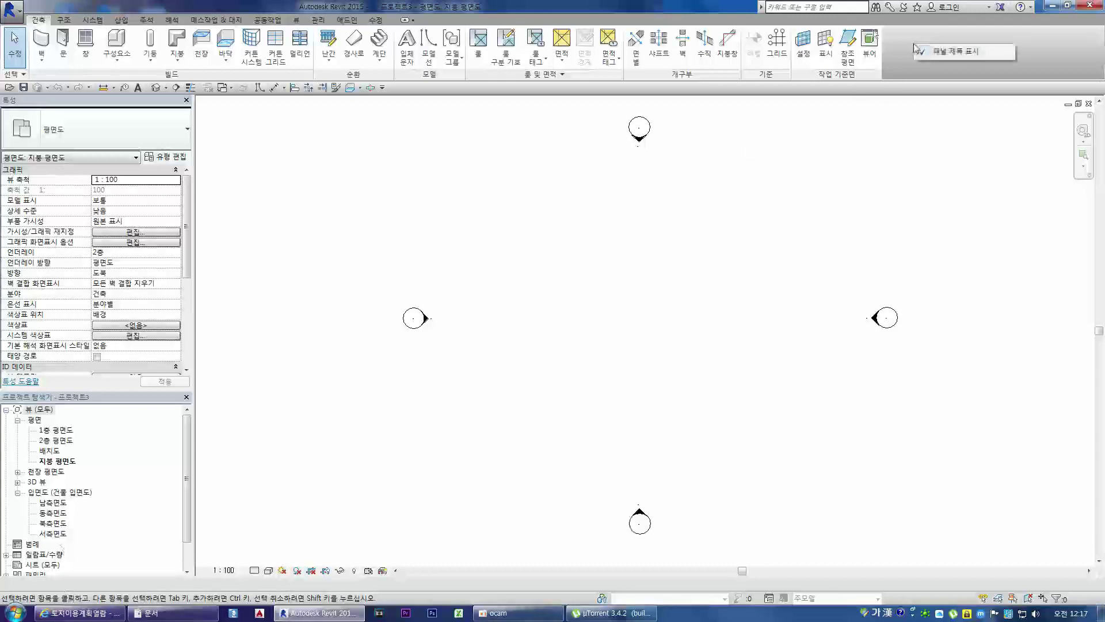
pyautogui.click(887, 65)
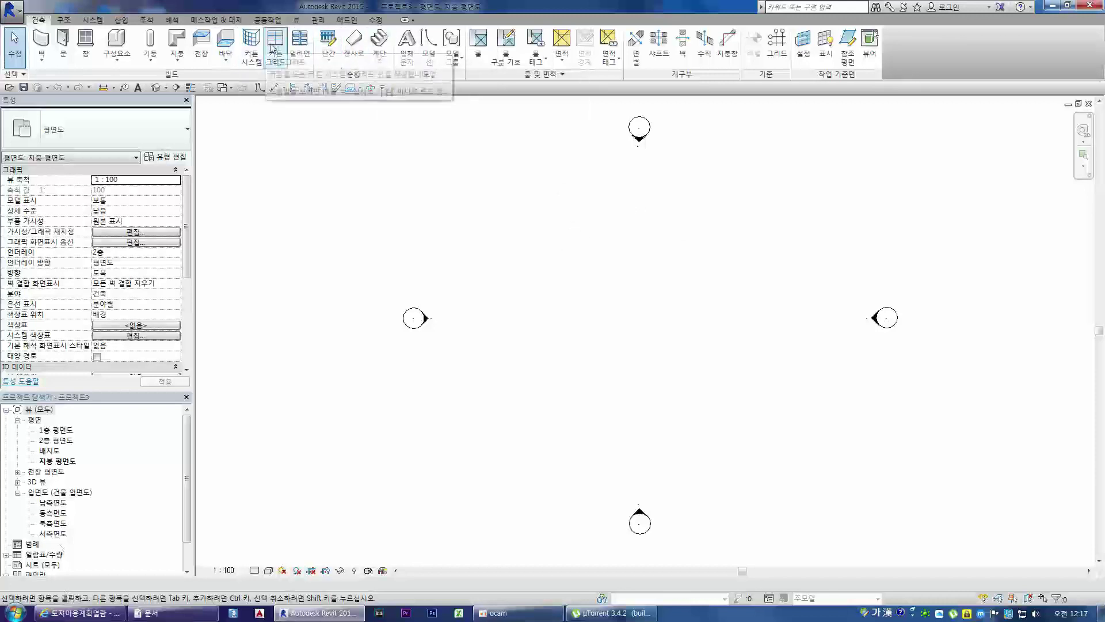
# Switch to the Structure tab, back to Architecture, then to Modify
pyautogui.click(64, 21)
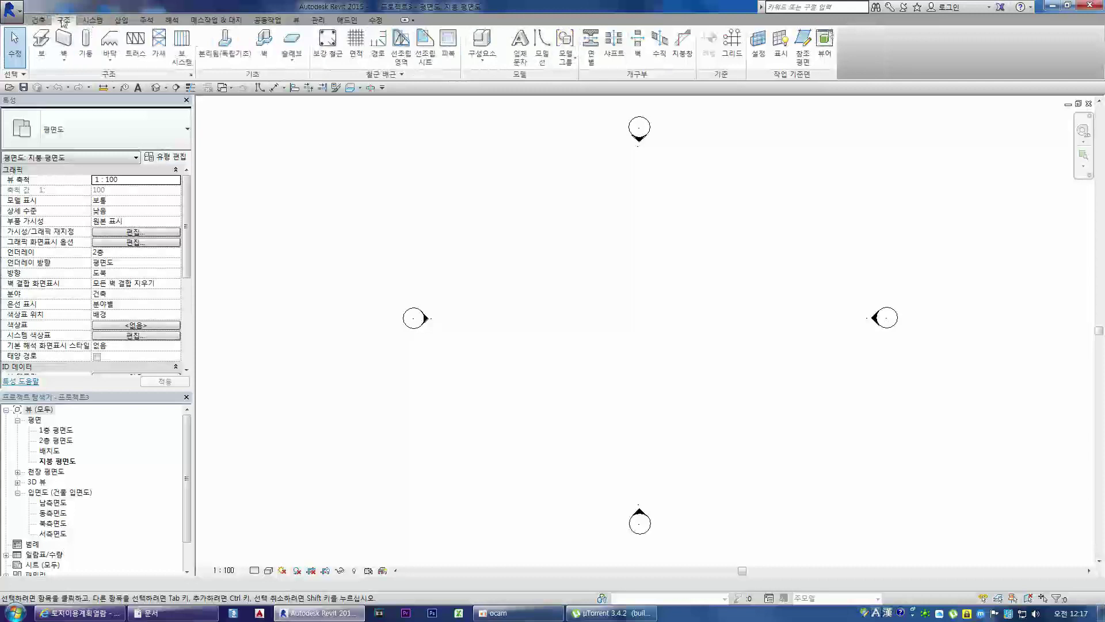
pyautogui.rightClick(95, 23)
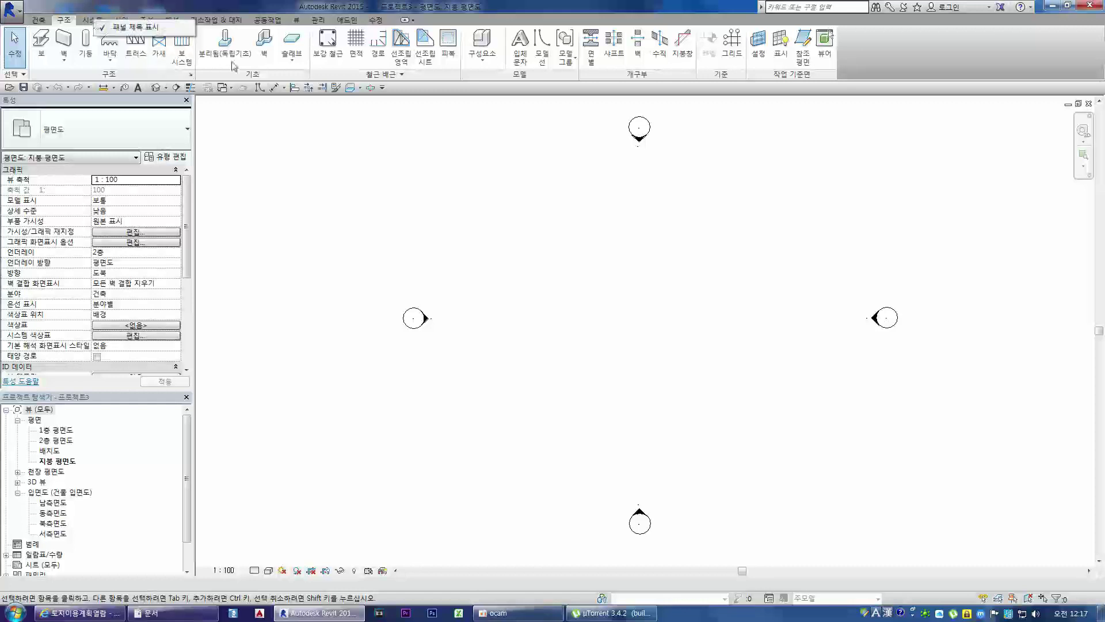
pyautogui.click(279, 118)
pyautogui.click(46, 22)
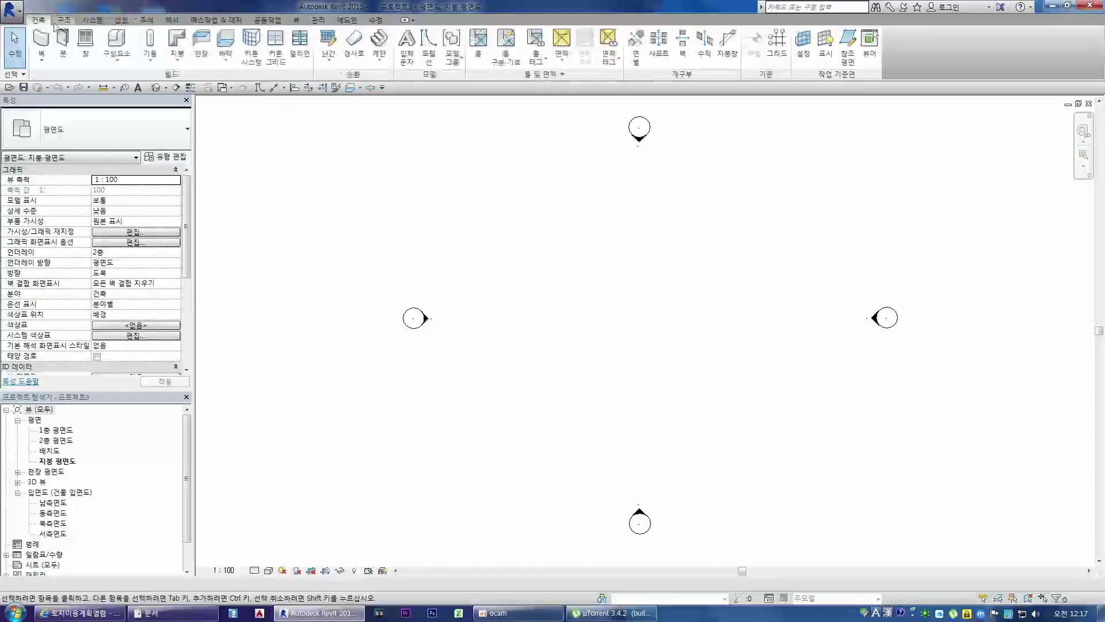
pyautogui.click(377, 21)
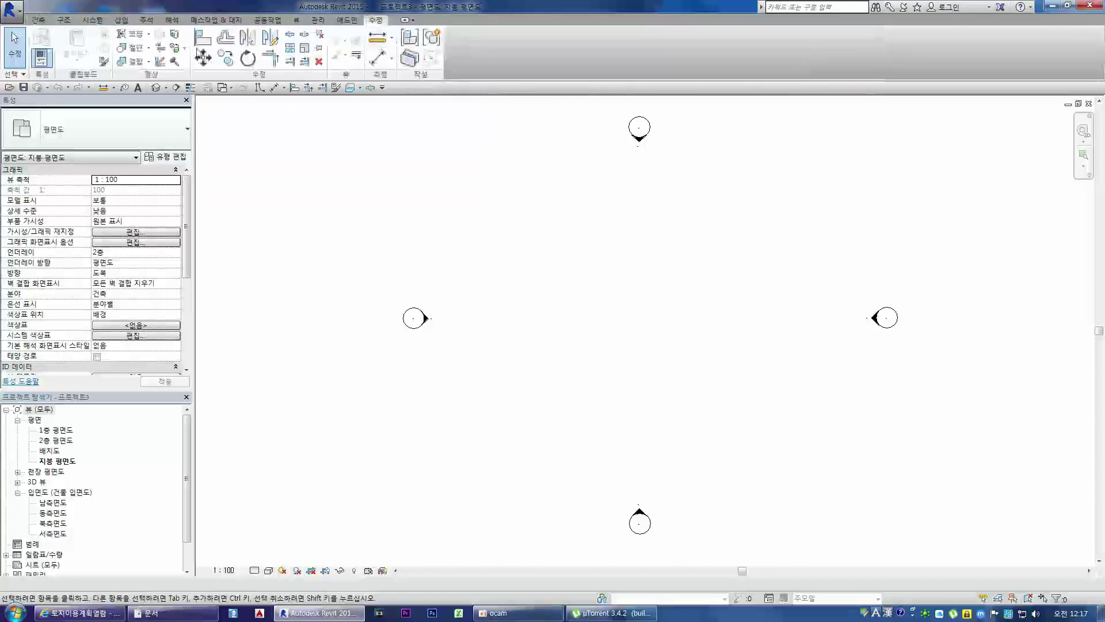
# Add the Cope command to the quick access toolbar, then remove it again
pyautogui.rightClick(133, 38)
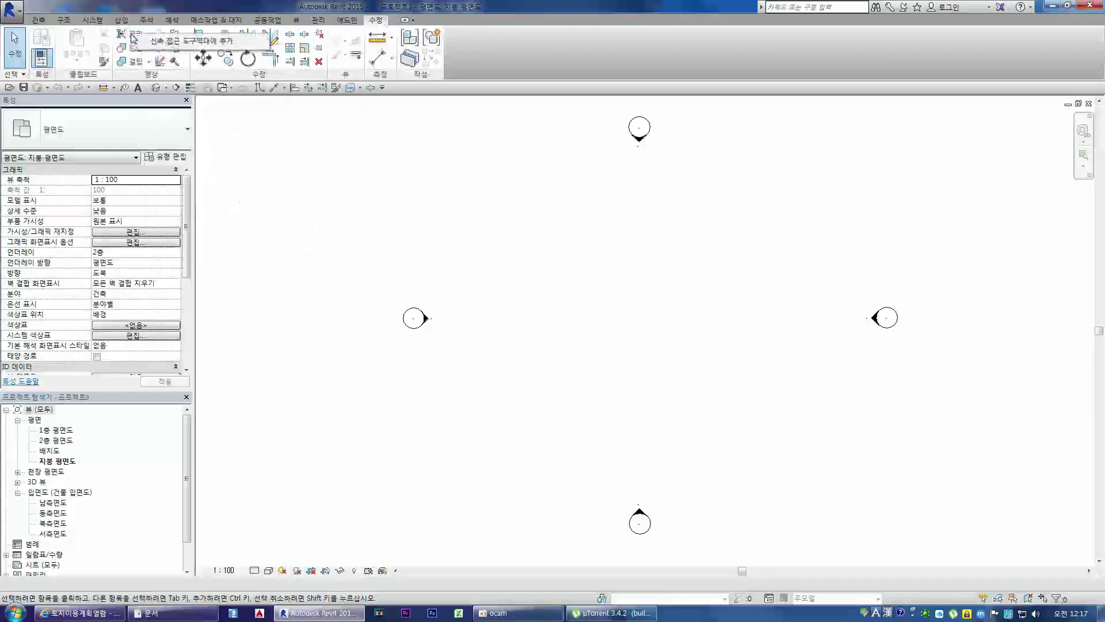
pyautogui.click(223, 43)
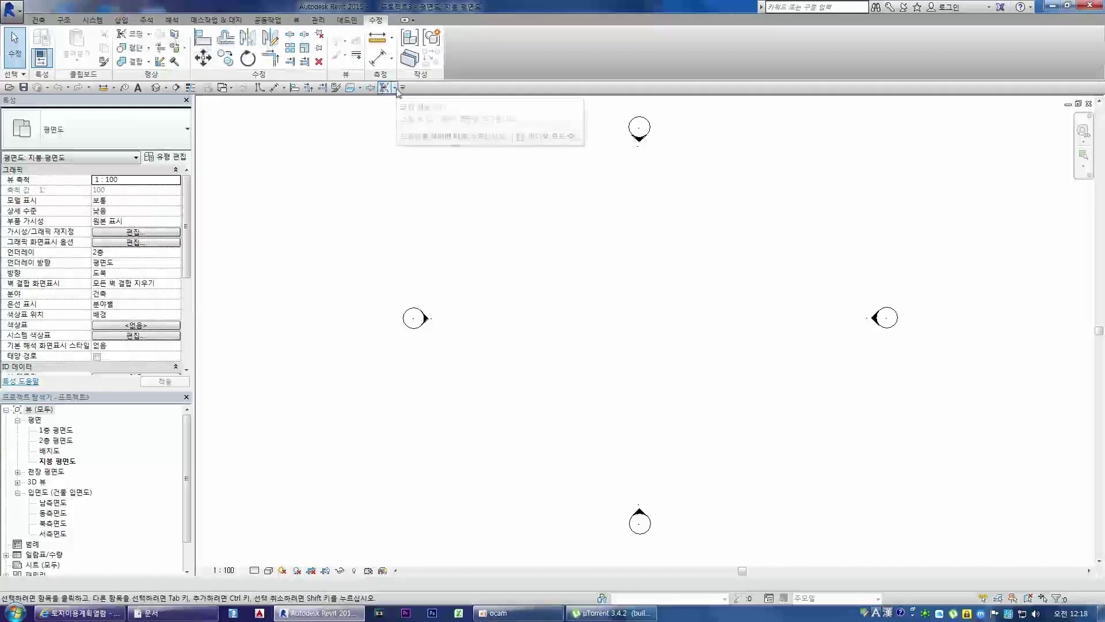
pyautogui.rightClick(386, 88)
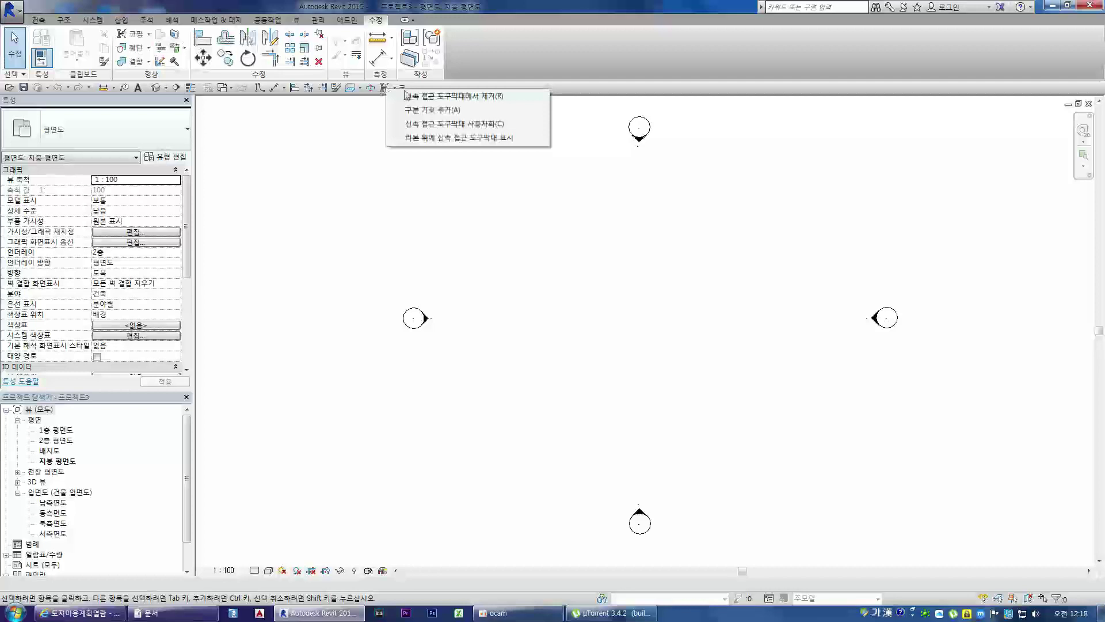
pyautogui.click(441, 99)
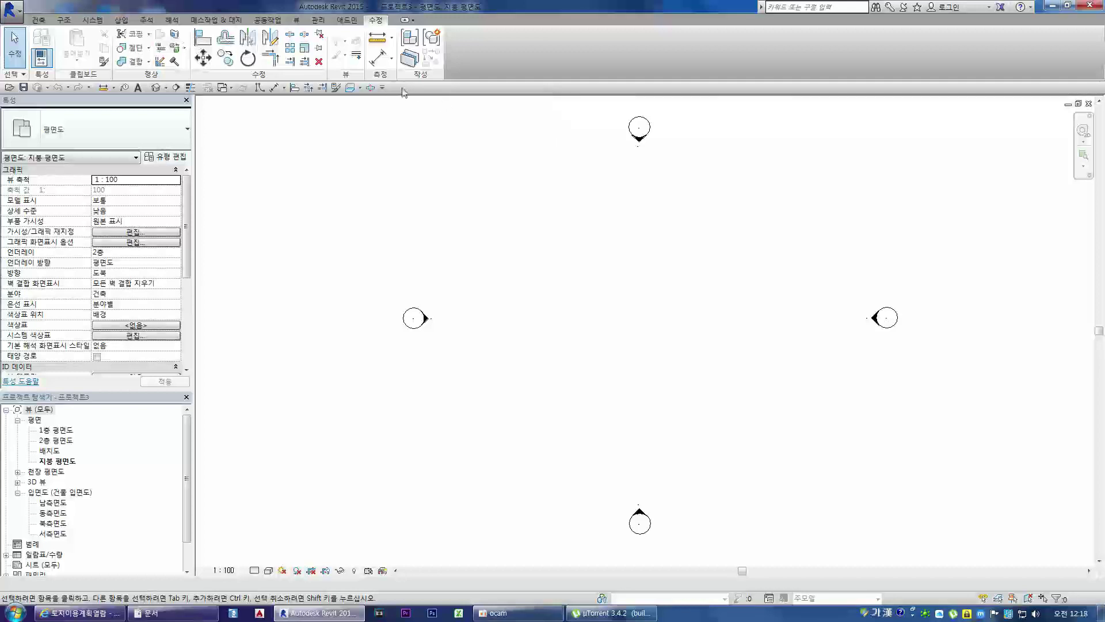
pyautogui.click(383, 88)
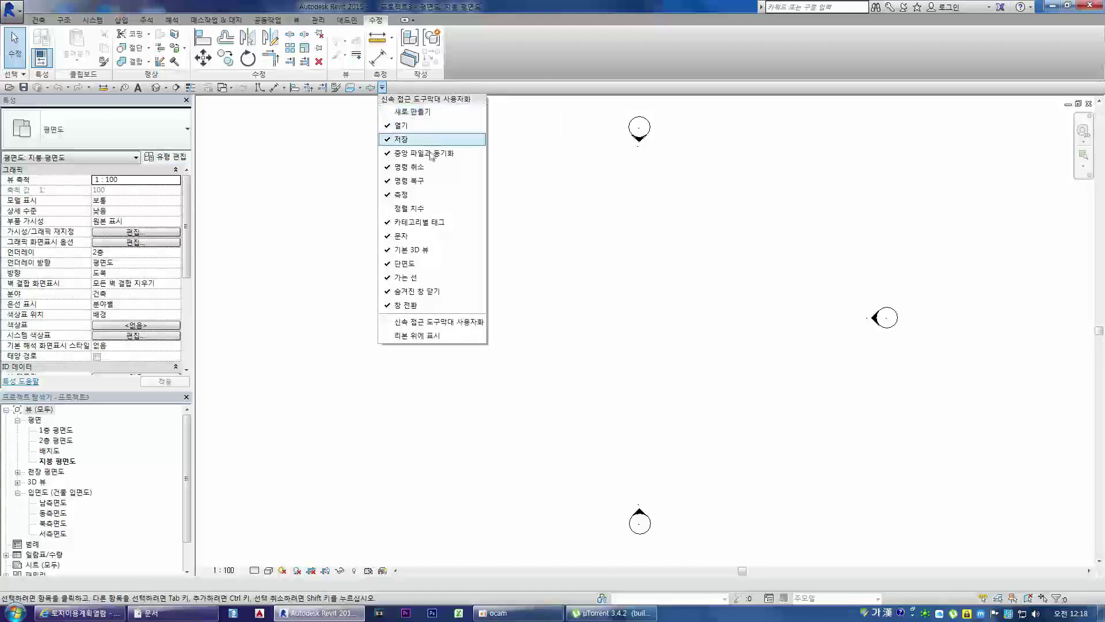
# Add New to the quick access toolbar and review the Customize Quick Access Toolbar dialog
pyautogui.click(407, 113)
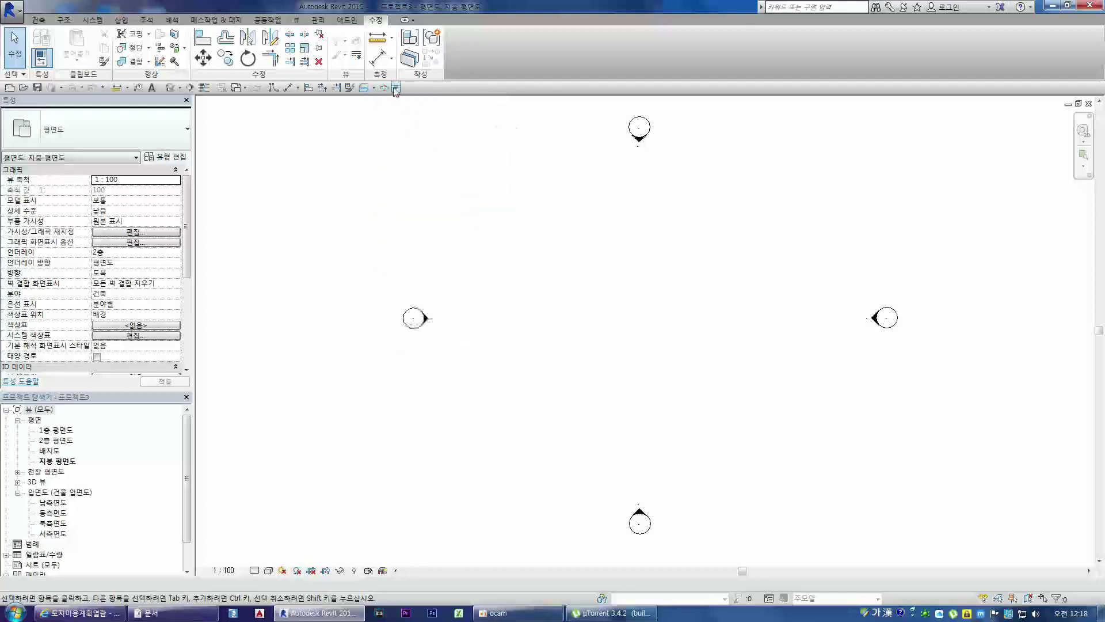
pyautogui.click(397, 88)
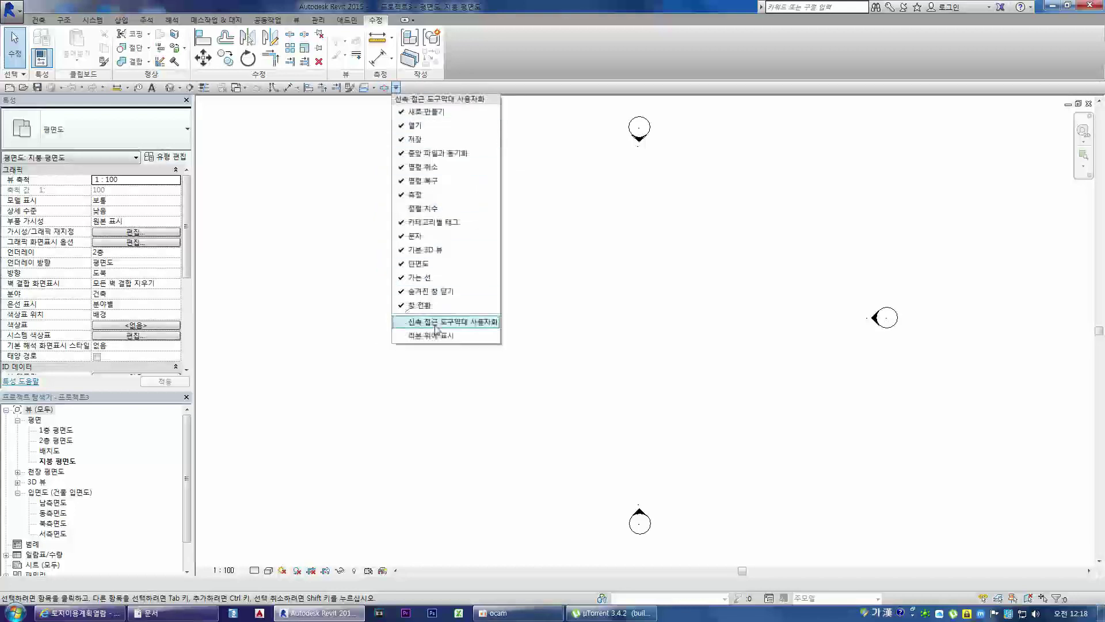
pyautogui.click(436, 327)
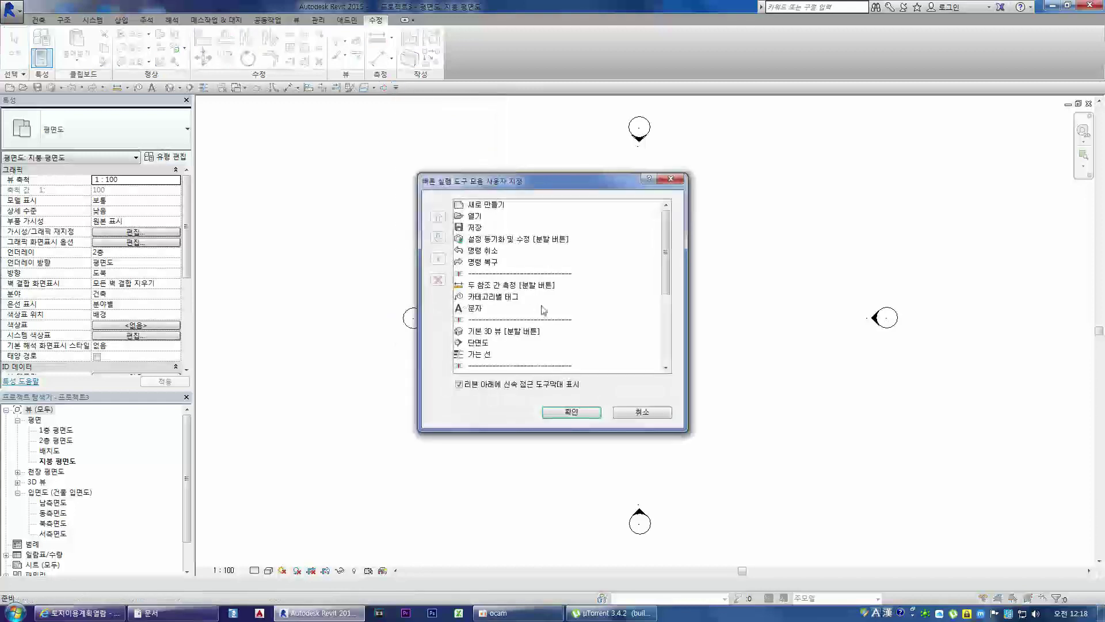
pyautogui.moveTo(664, 252); pyautogui.dragTo(667, 343)
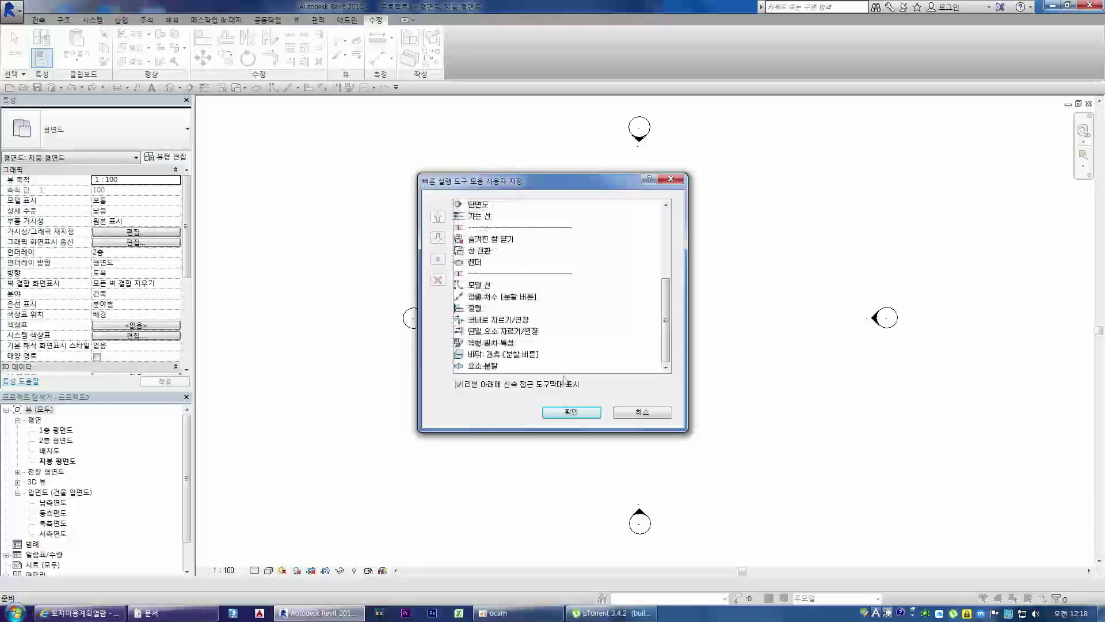
pyautogui.click(576, 412)
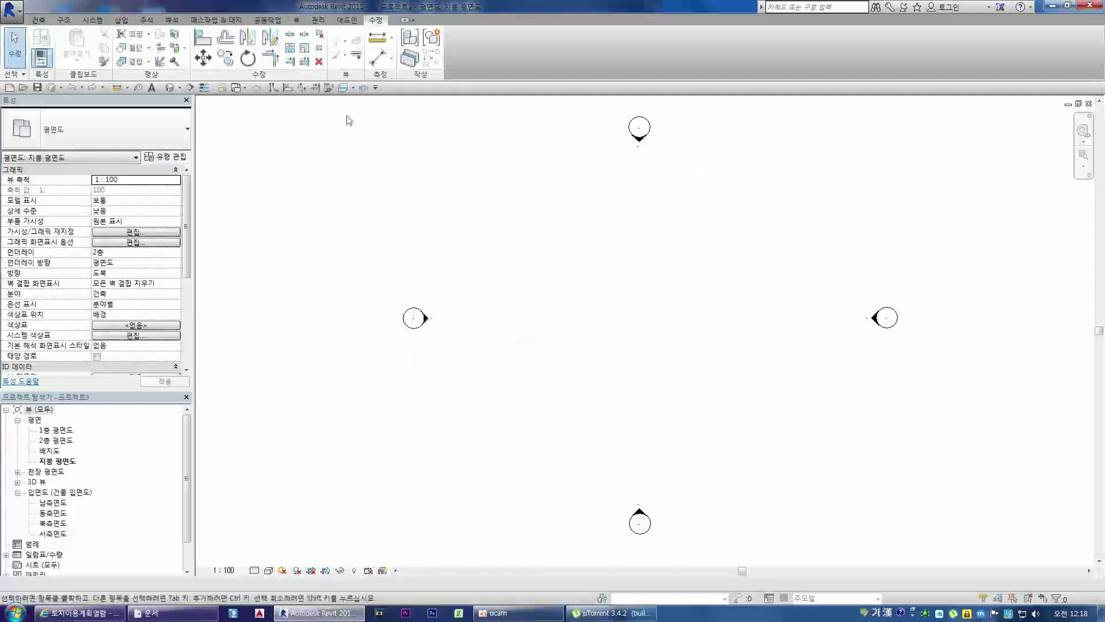
# Remove New from the quick access toolbar and return to the Architecture tab
pyautogui.click(376, 87)
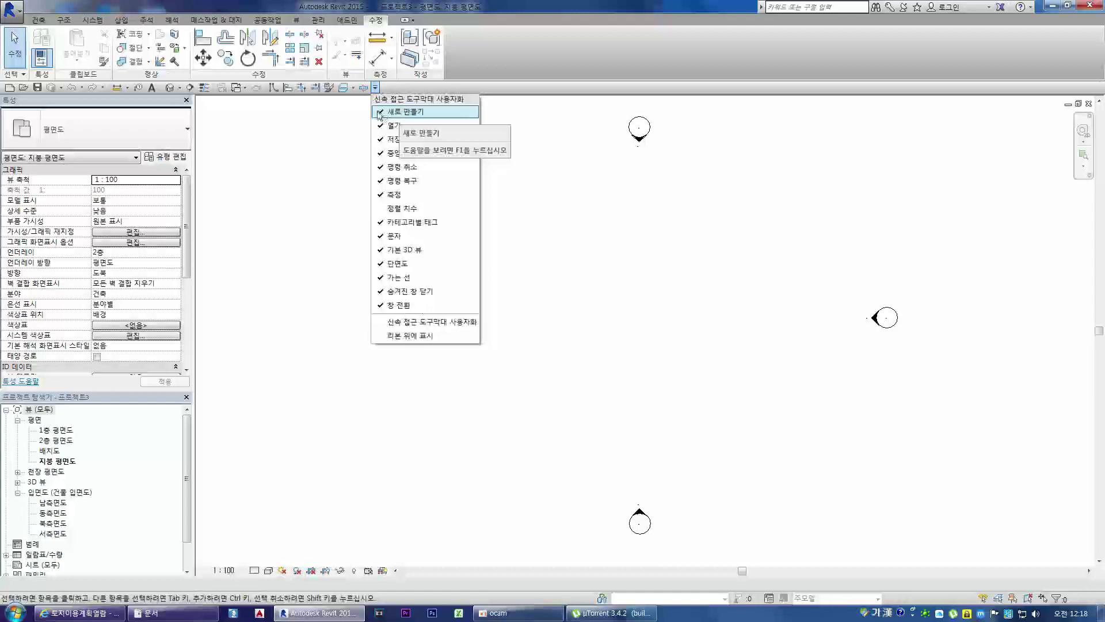
pyautogui.click(397, 112)
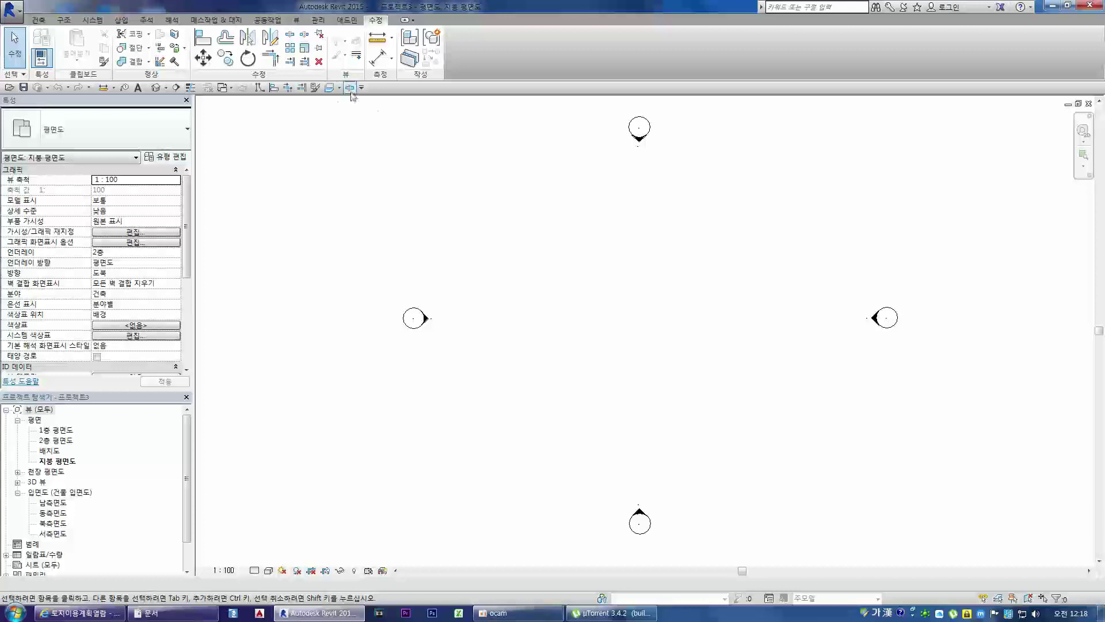
pyautogui.click(39, 20)
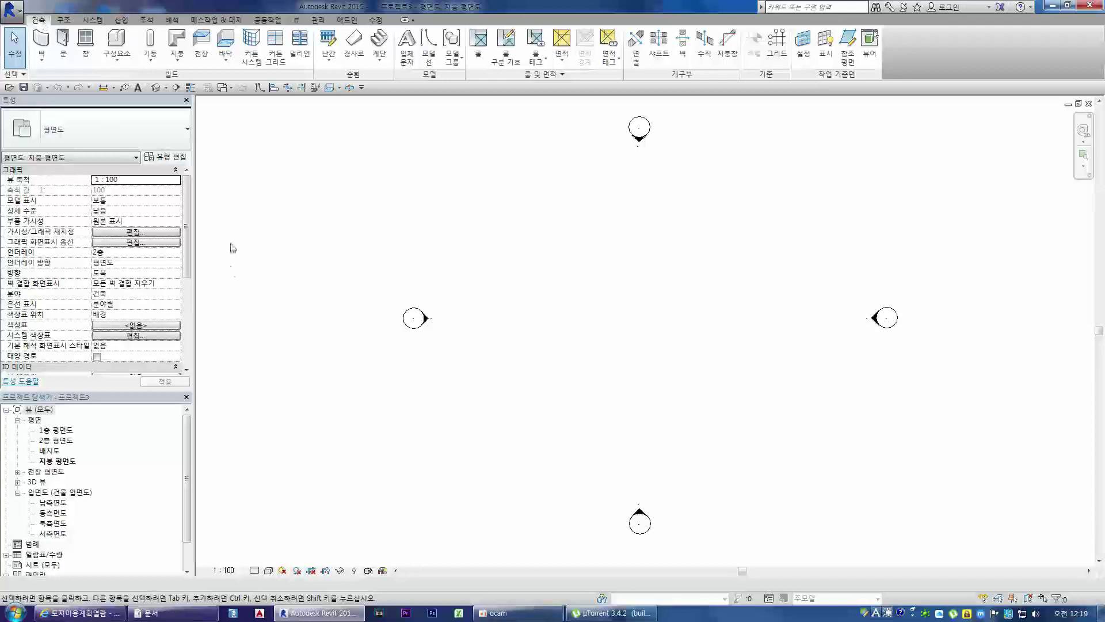
pyautogui.press('Hangul')
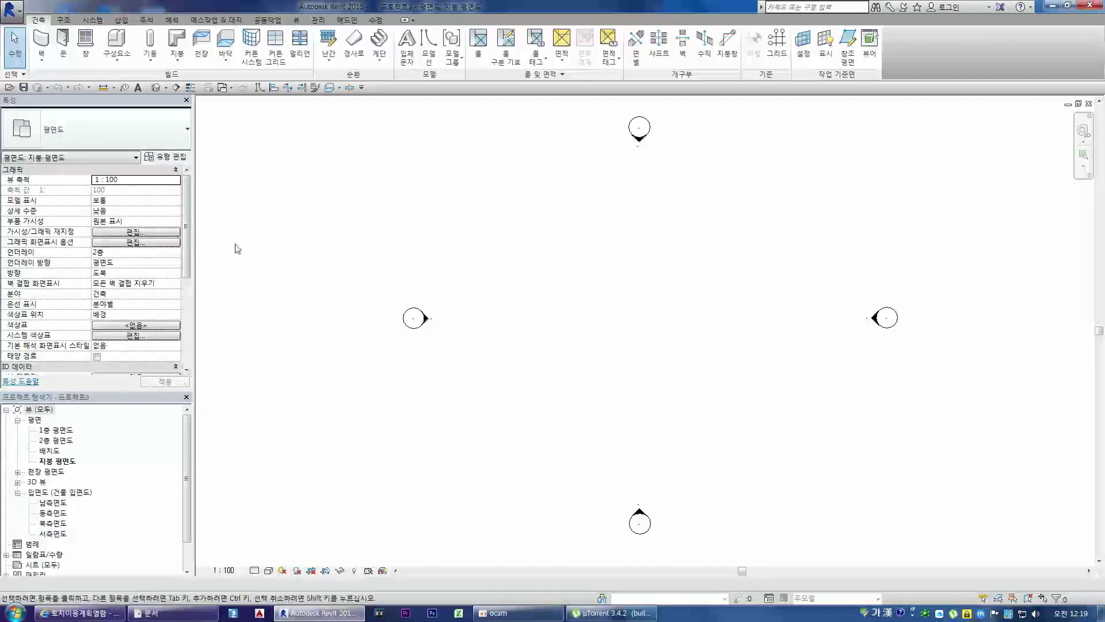
pyautogui.click(11, 10)
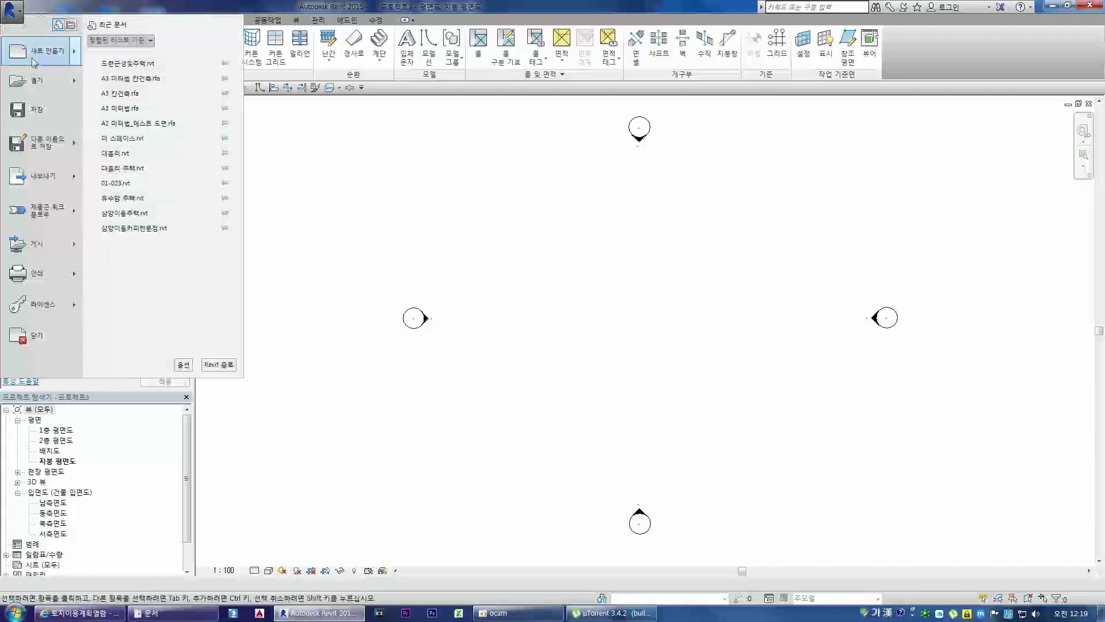
pyautogui.moveTo(76, 56)
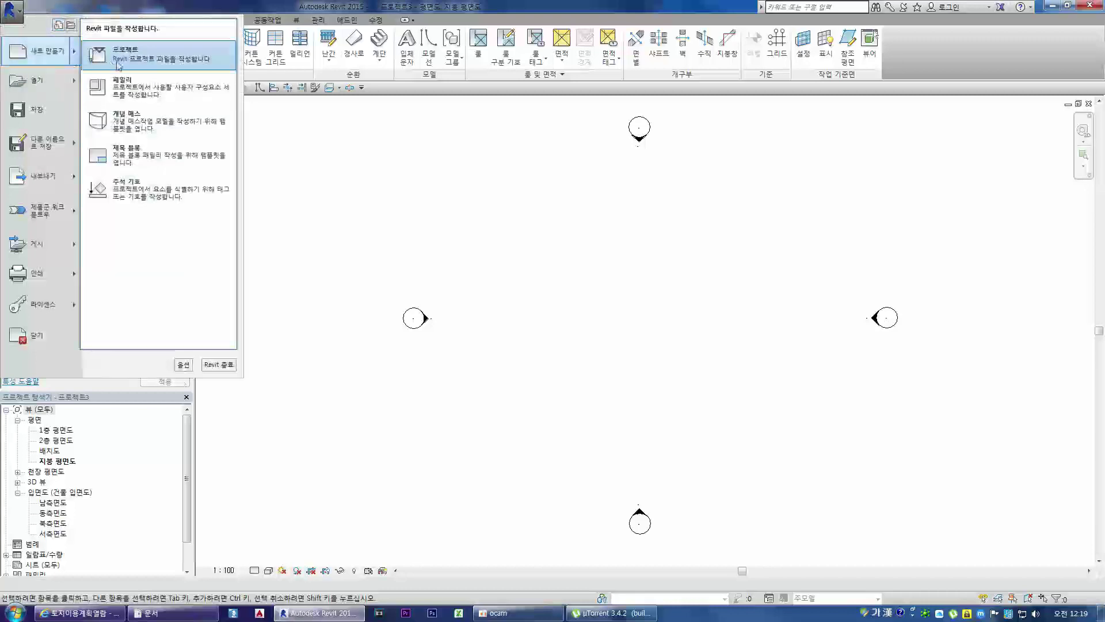
pyautogui.click(138, 58)
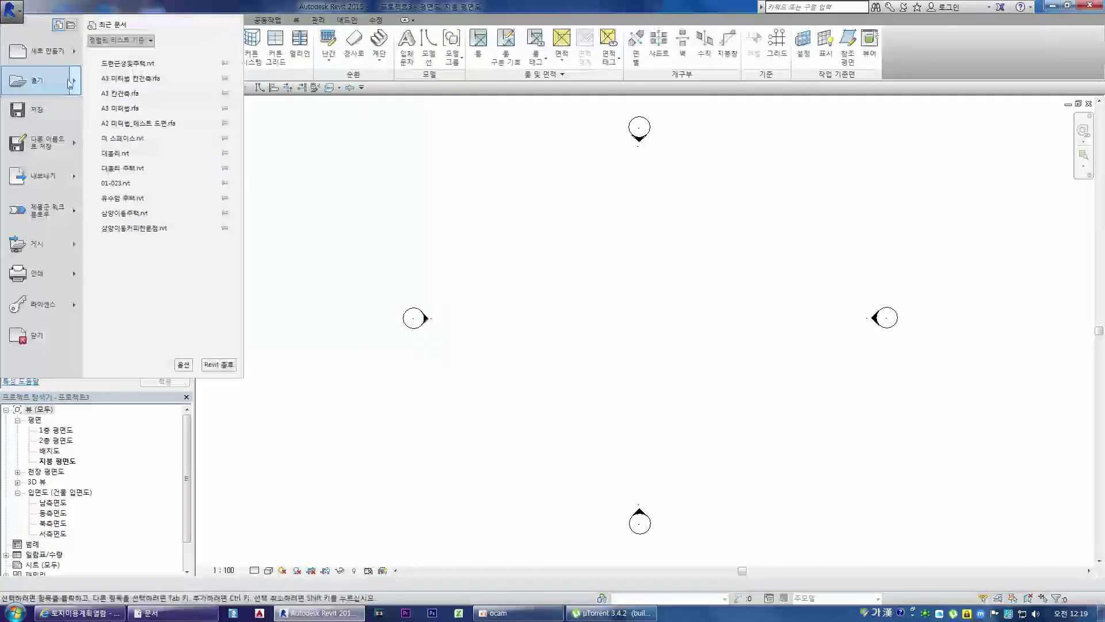
pyautogui.moveTo(75, 53)
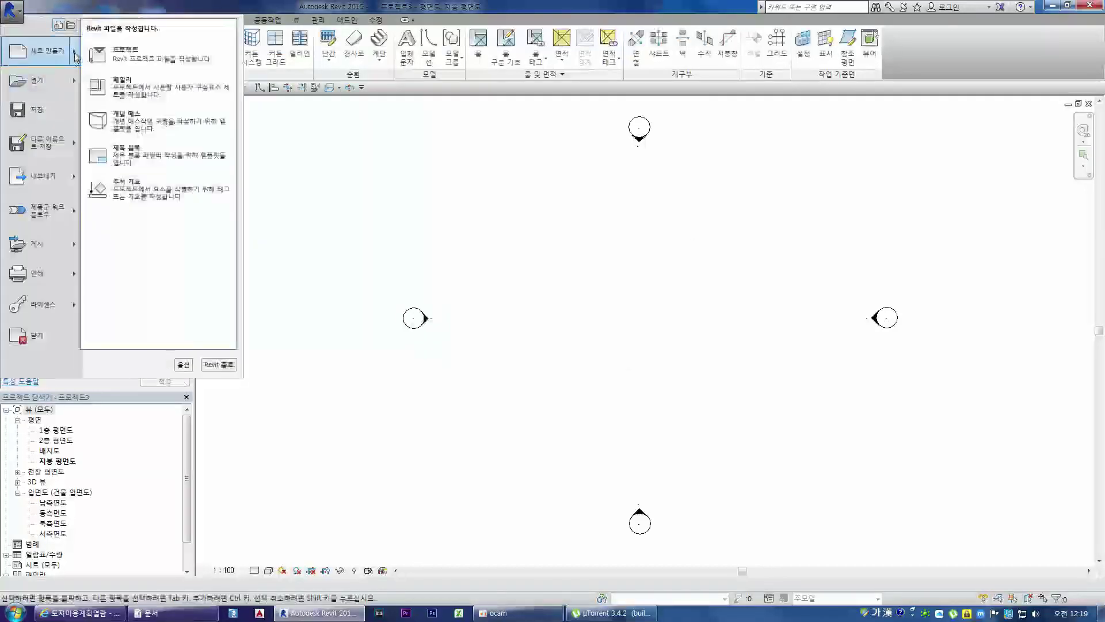
pyautogui.click(135, 56)
pyautogui.click(599, 286)
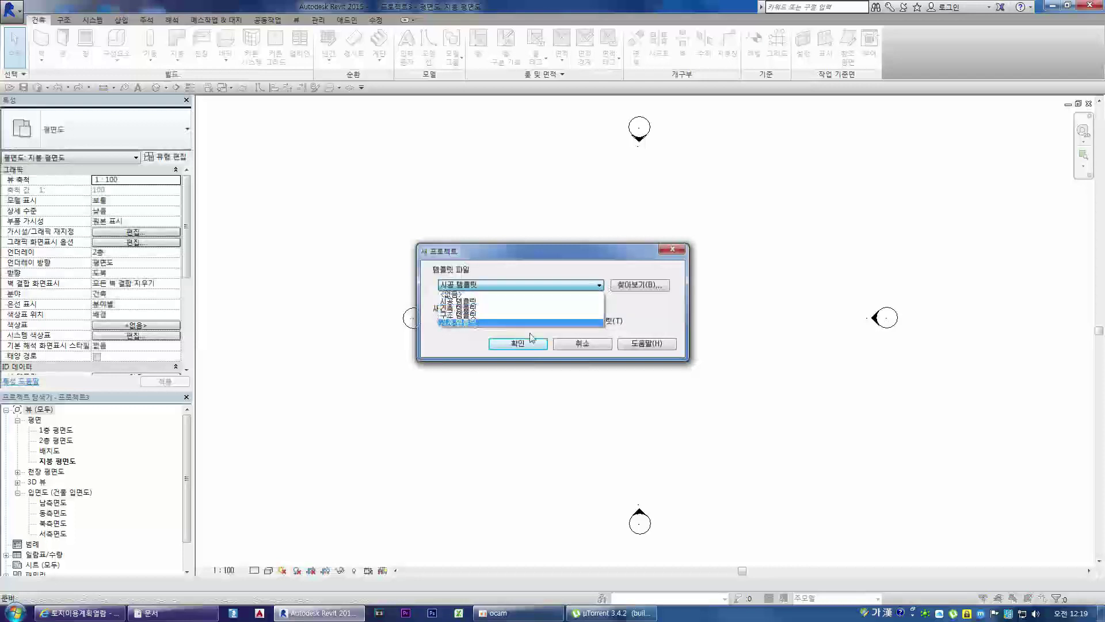
pyautogui.click(580, 344)
pyautogui.click(582, 344)
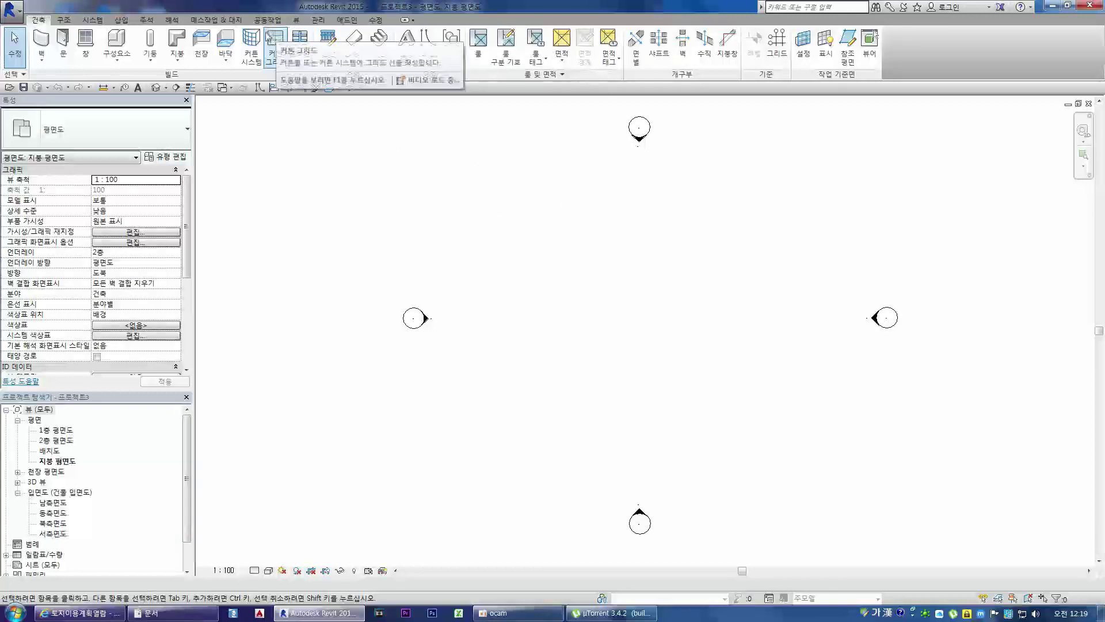
# Insert mltm_go_kr_20141016_001553.jpg and place it centred among the roof plan's elevation markers
pyautogui.click(118, 21)
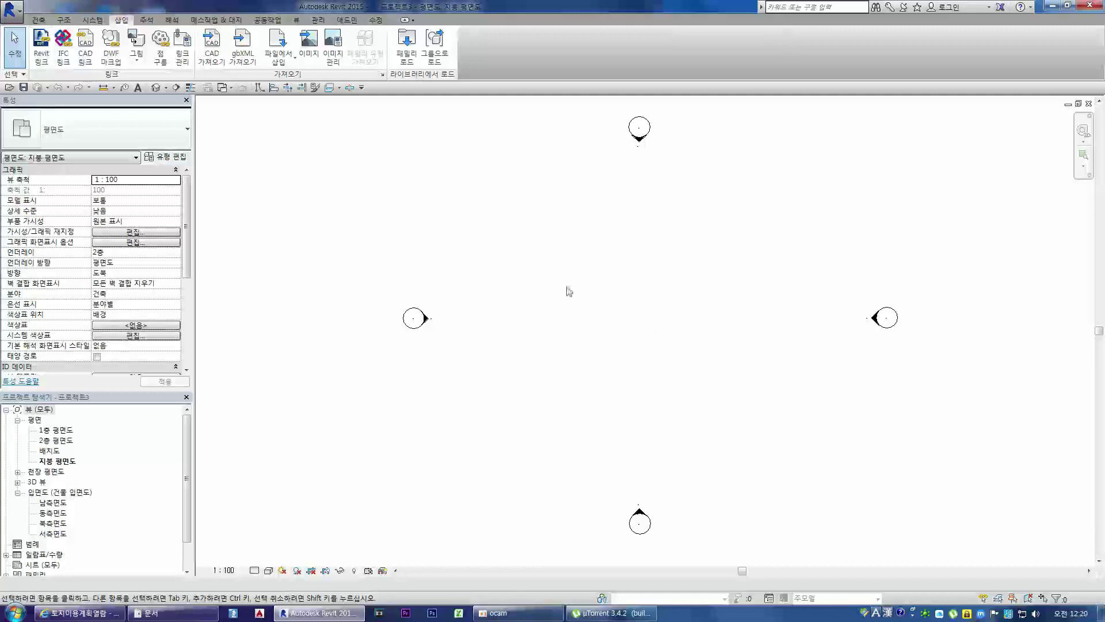
pyautogui.click(310, 46)
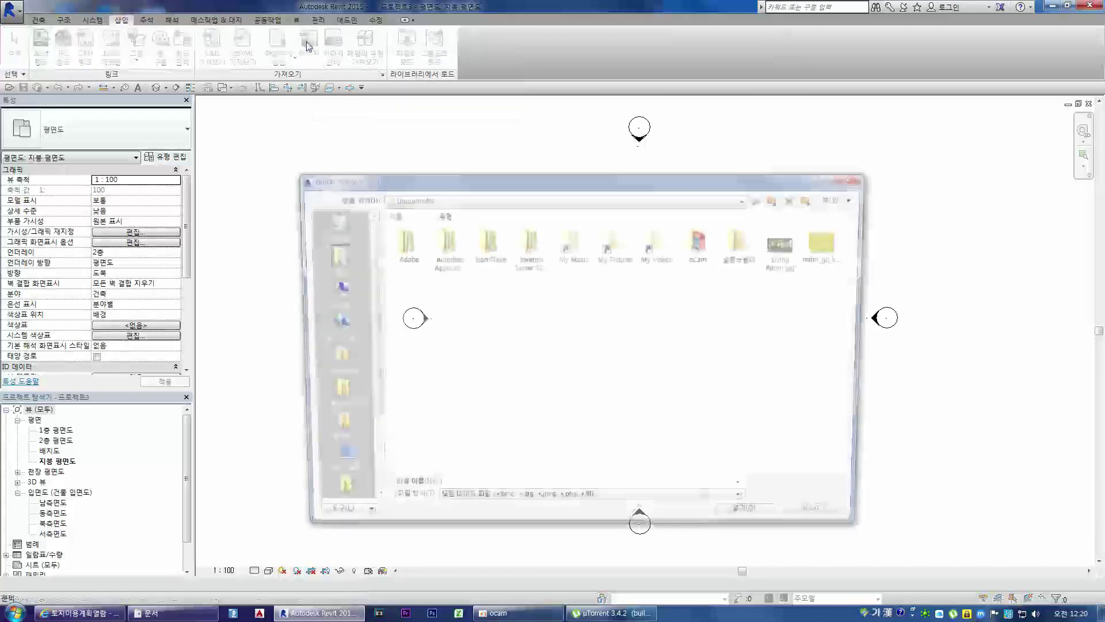
pyautogui.doubleClick(833, 245)
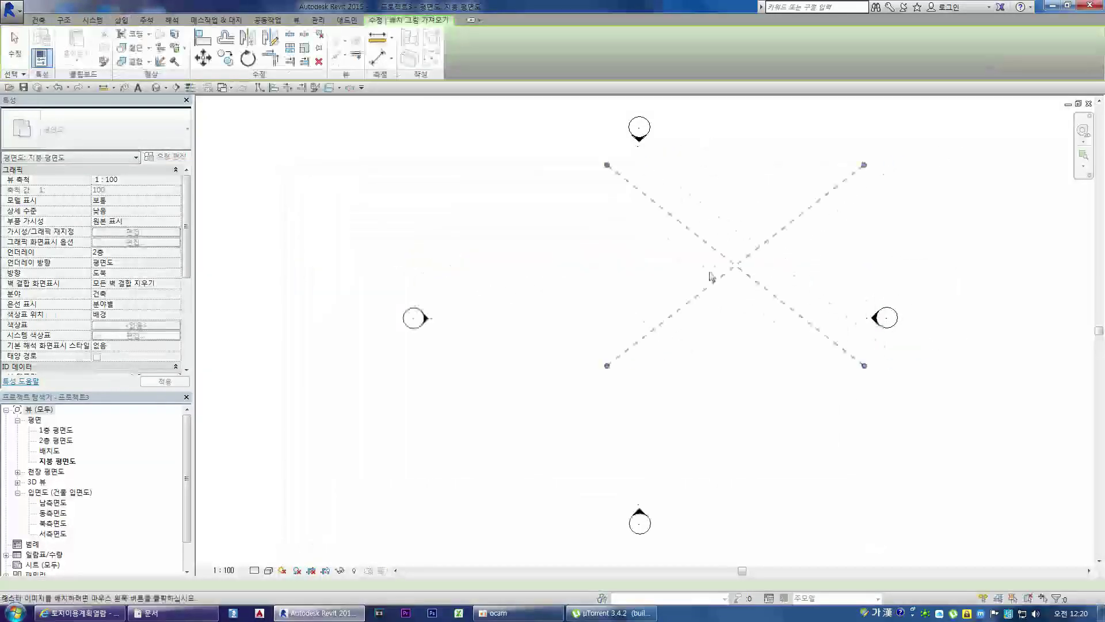
pyautogui.click(636, 316)
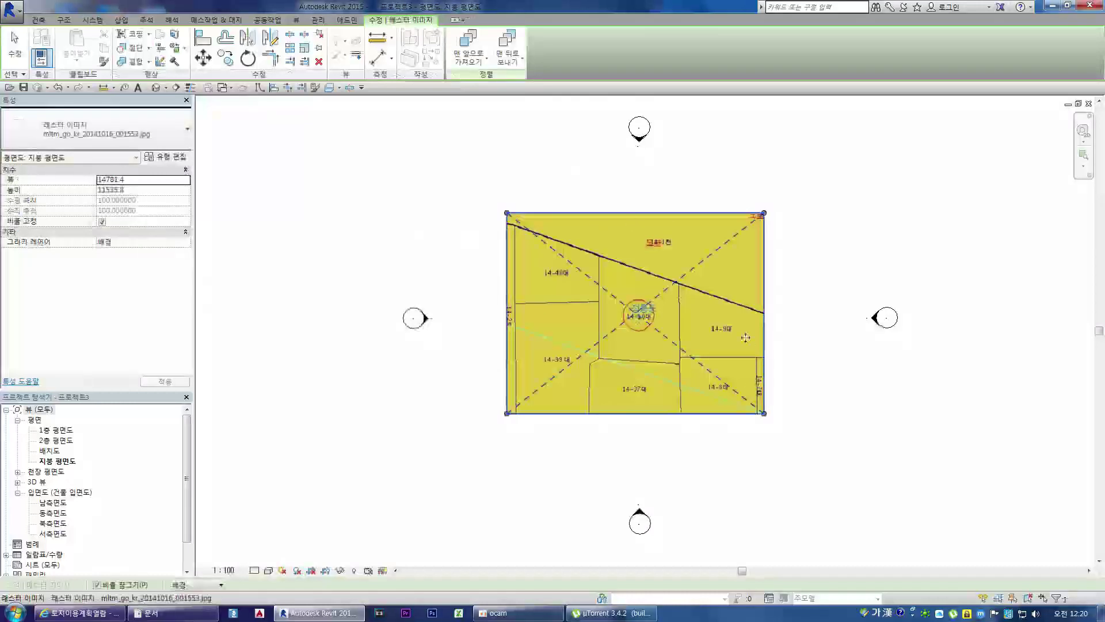
pyautogui.scroll(2, 726, 319)
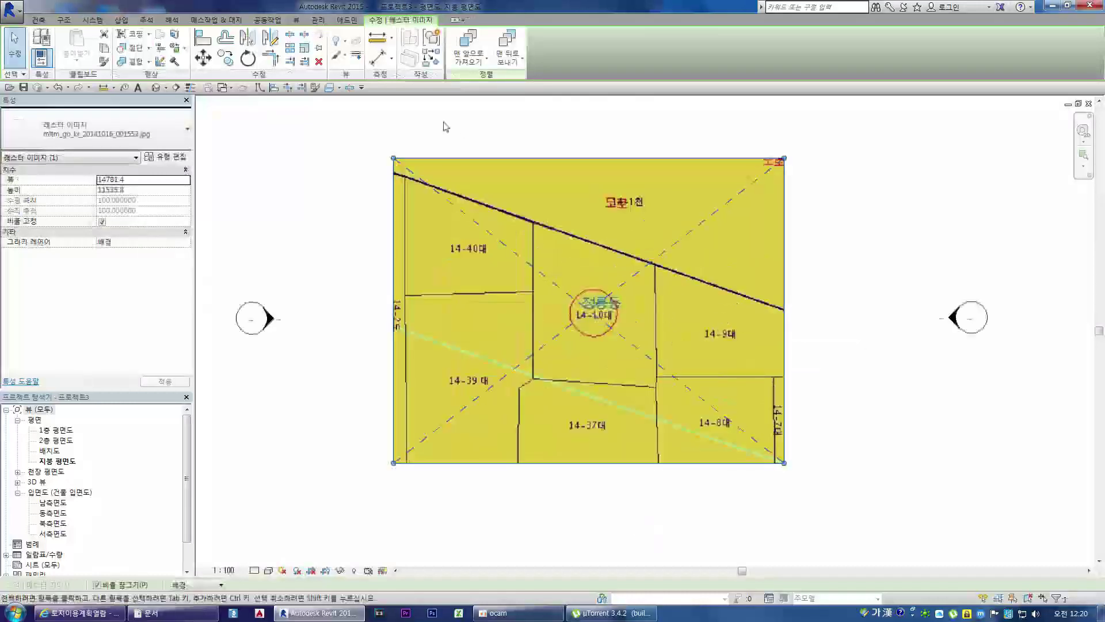
pyautogui.click(208, 20)
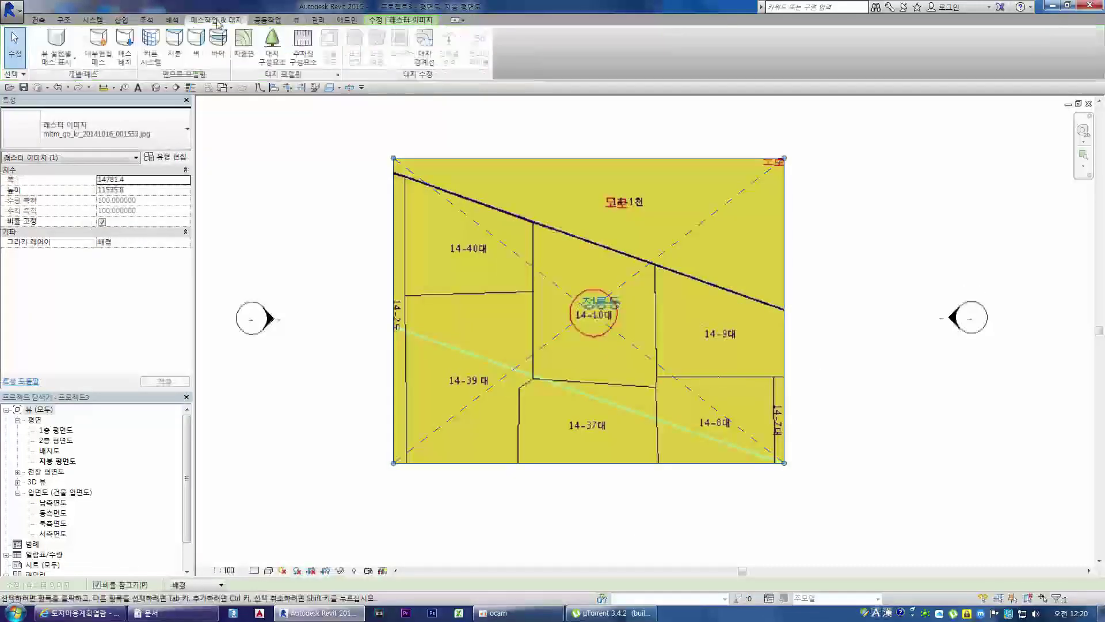
# Start a property line, cancel the distances-and-bearings table, and choose Create by sketching instead
pyautogui.click(429, 50)
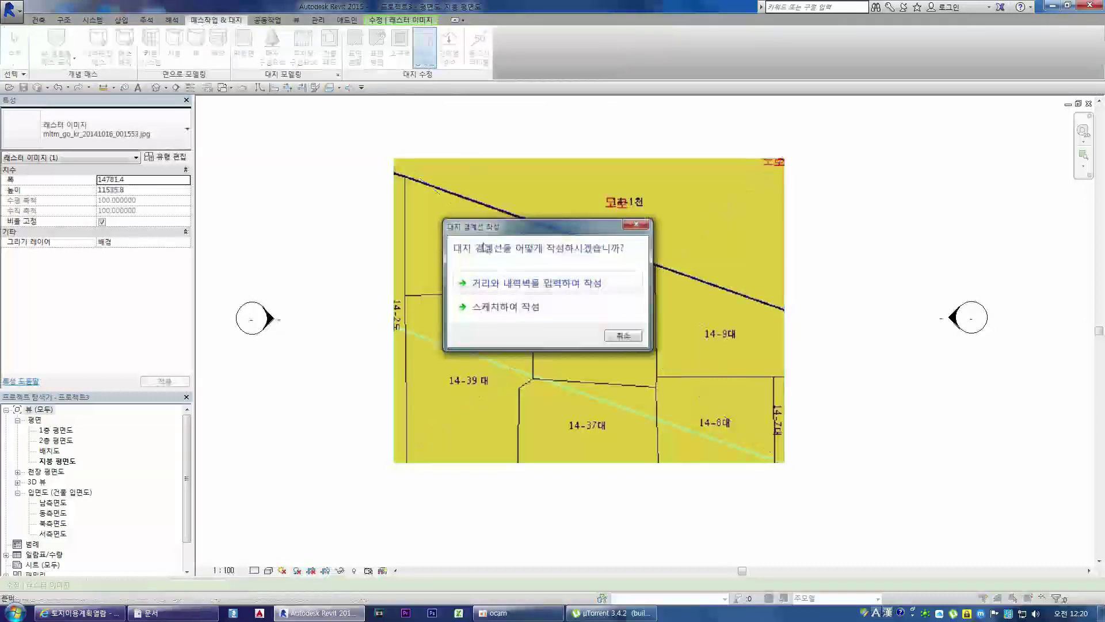
pyautogui.click(537, 285)
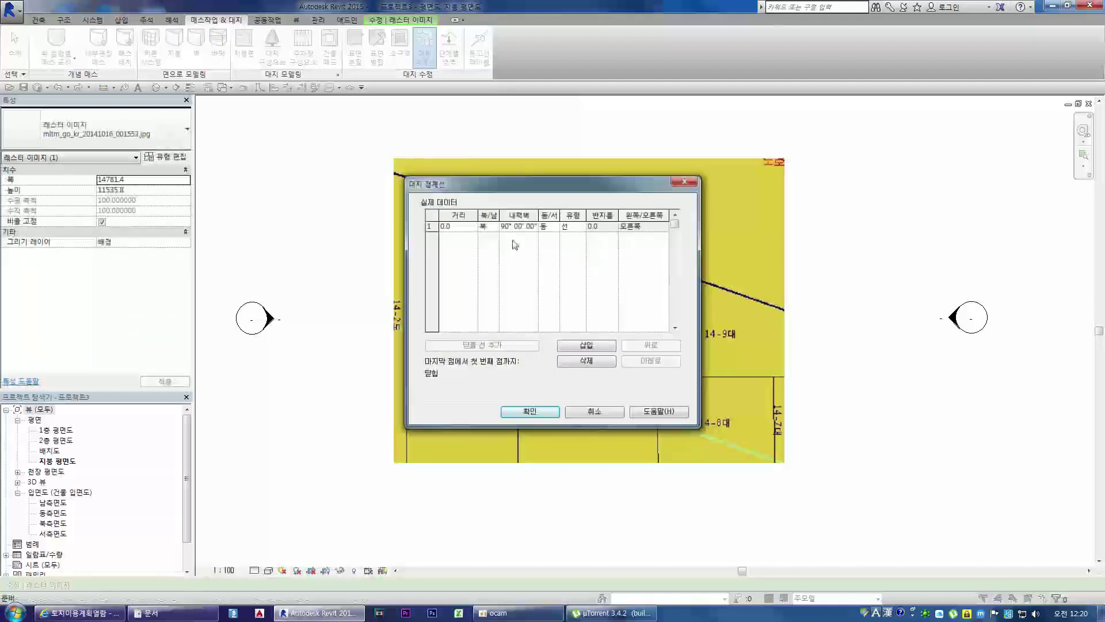
pyautogui.click(596, 412)
pyautogui.click(424, 49)
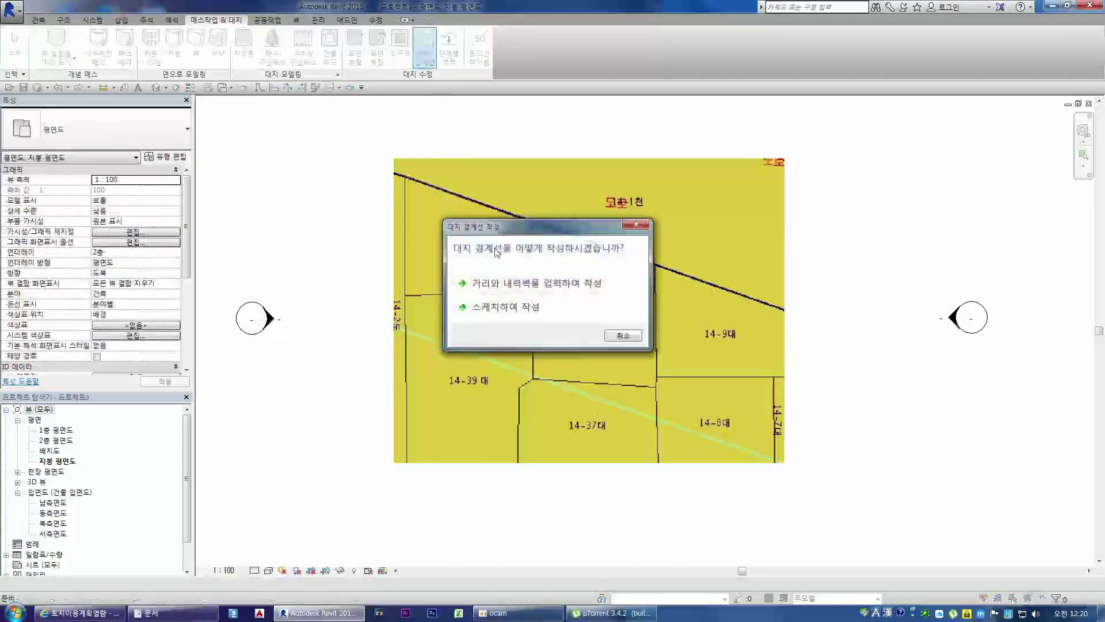
pyautogui.click(506, 307)
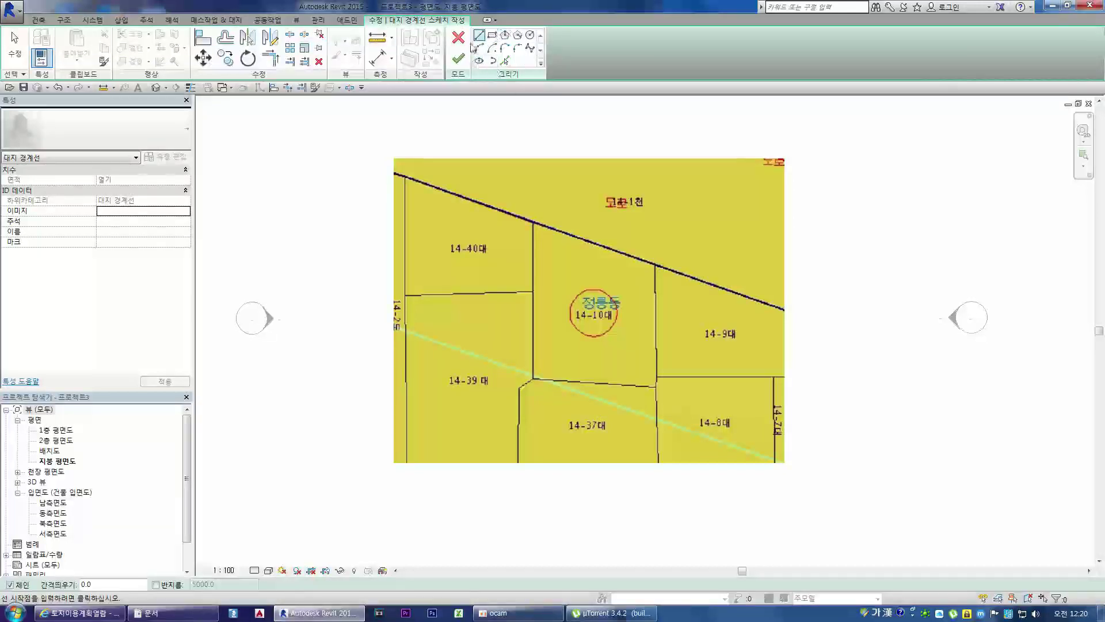
# Try the rectangle and polygon sketch tools with radius 5000, then cancel the polygon
pyautogui.click(481, 40)
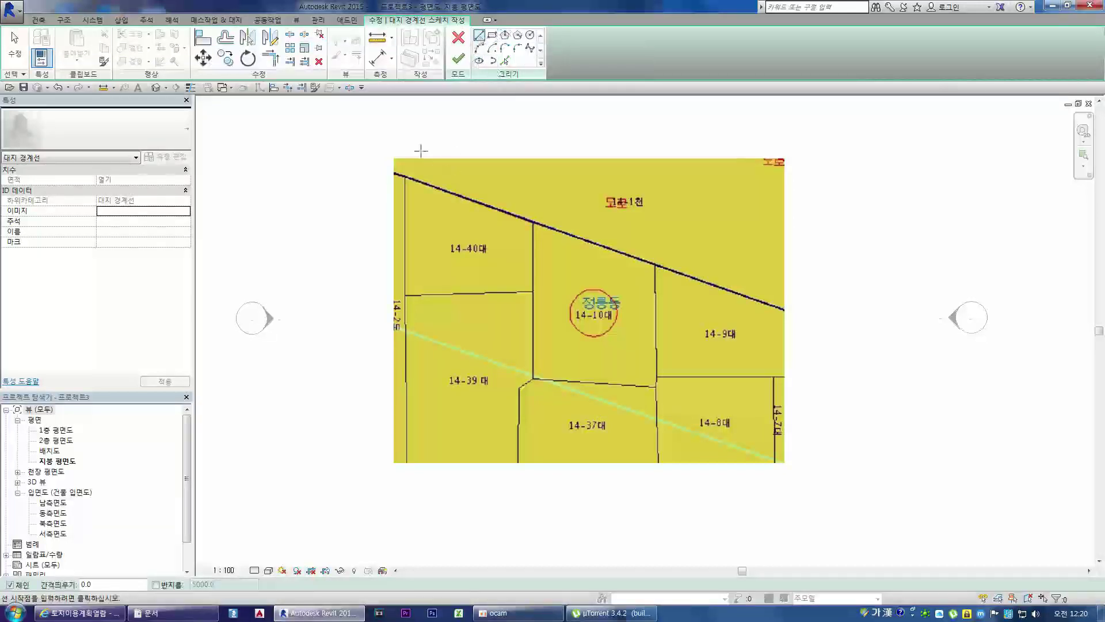
pyautogui.click(492, 36)
pyautogui.click(505, 35)
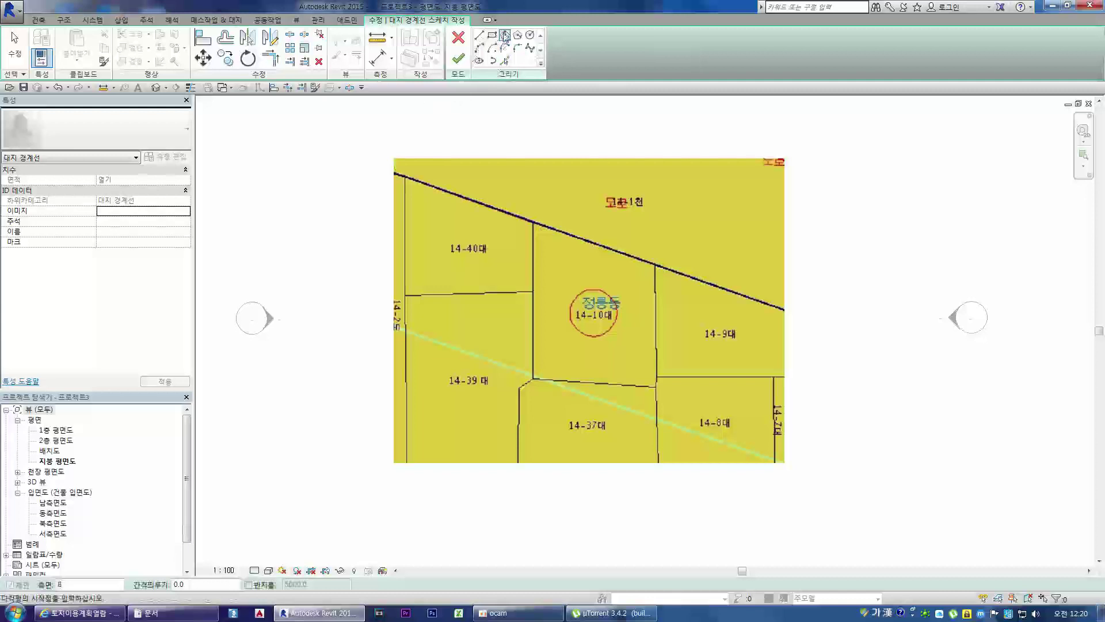
pyautogui.click(517, 35)
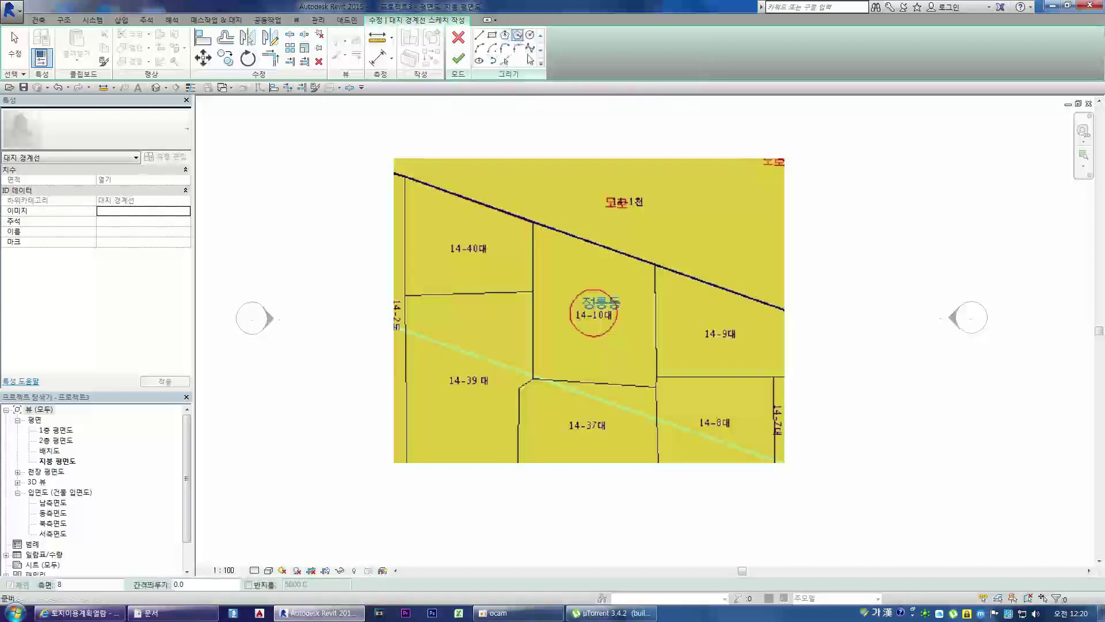
pyautogui.click(248, 585)
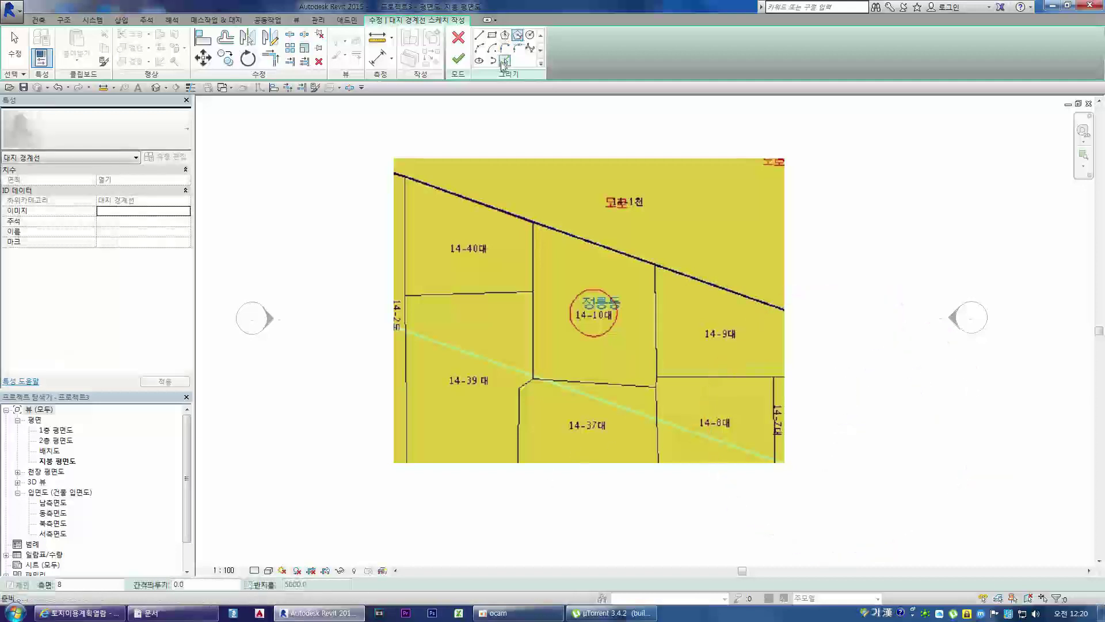
pyautogui.click(249, 585)
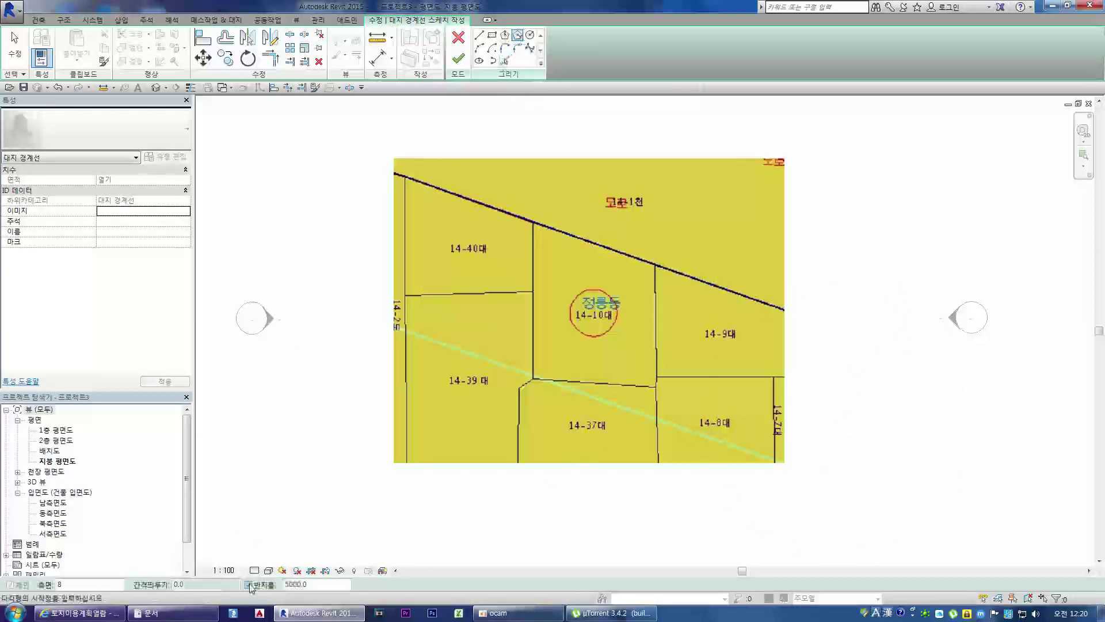
pyautogui.click(845, 413)
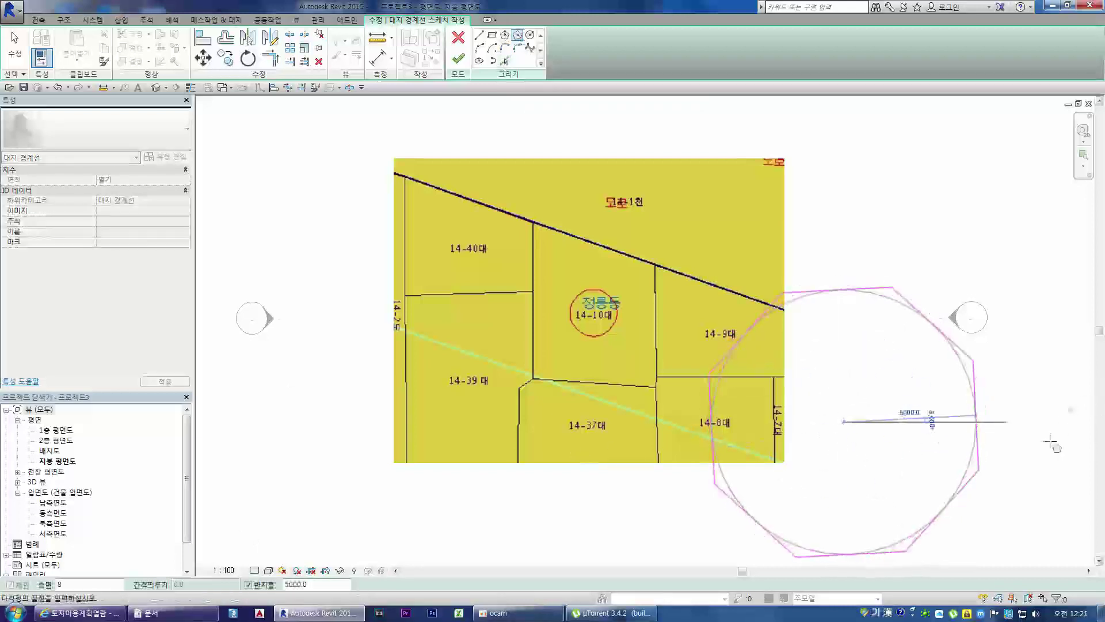
pyautogui.press('Escape')
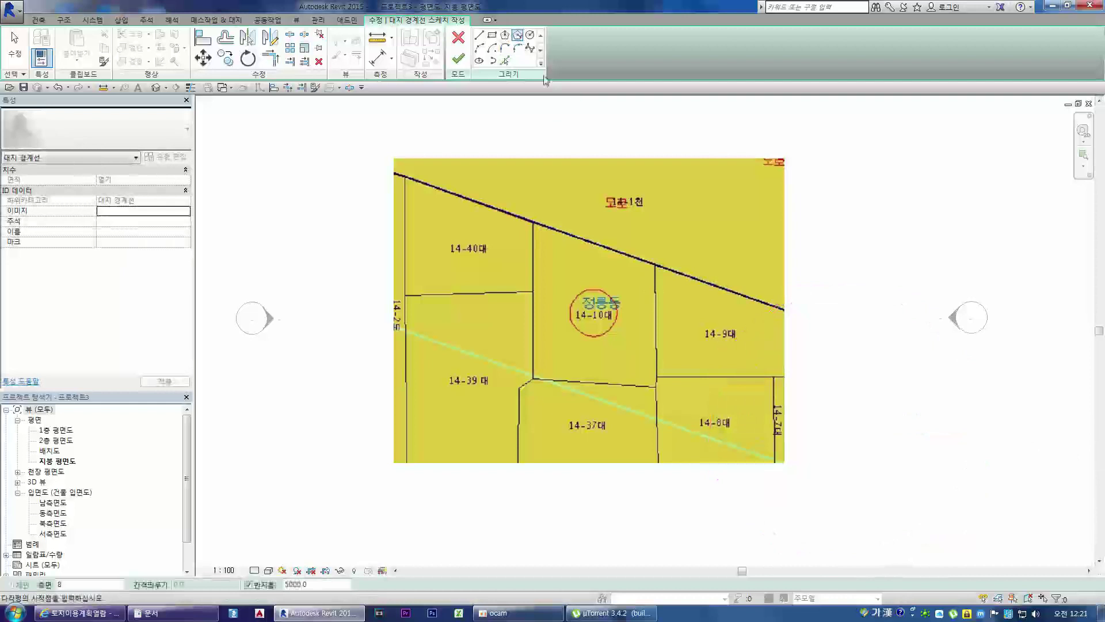
pyautogui.click(505, 59)
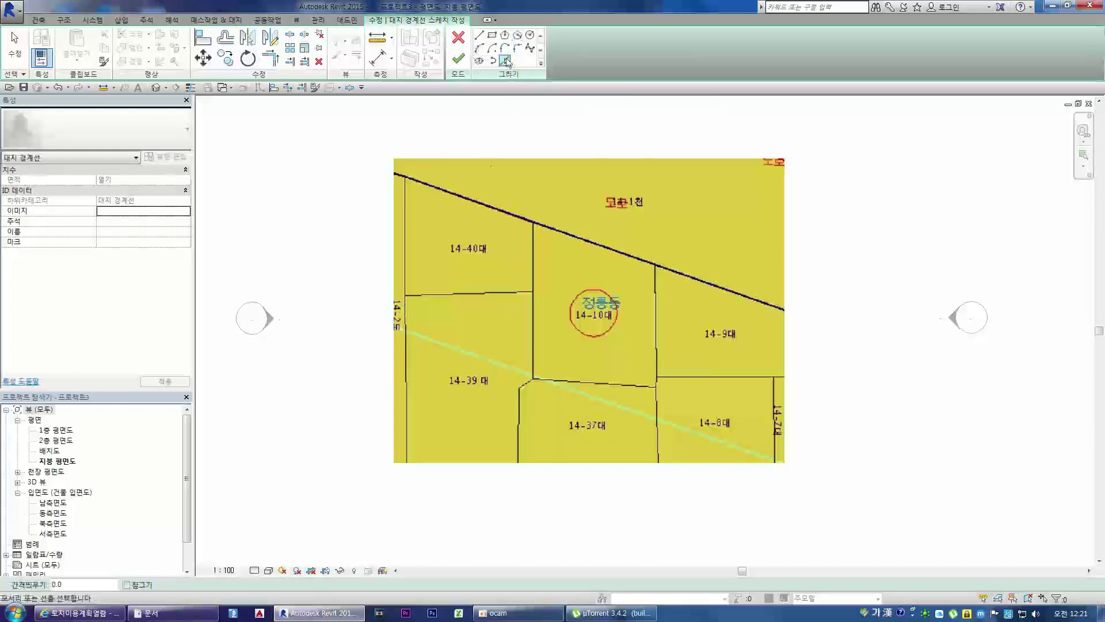
# With the Line tool, trace lot 14-10's top edge to the 14-9 corner
pyautogui.click(478, 35)
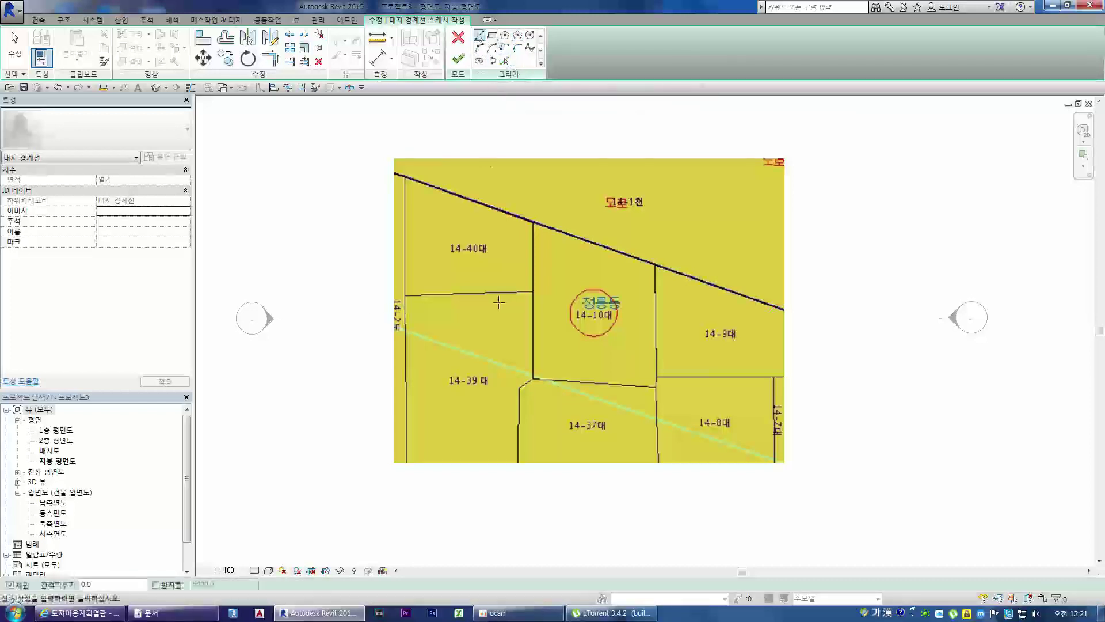
pyautogui.scroll(1, 506, 302)
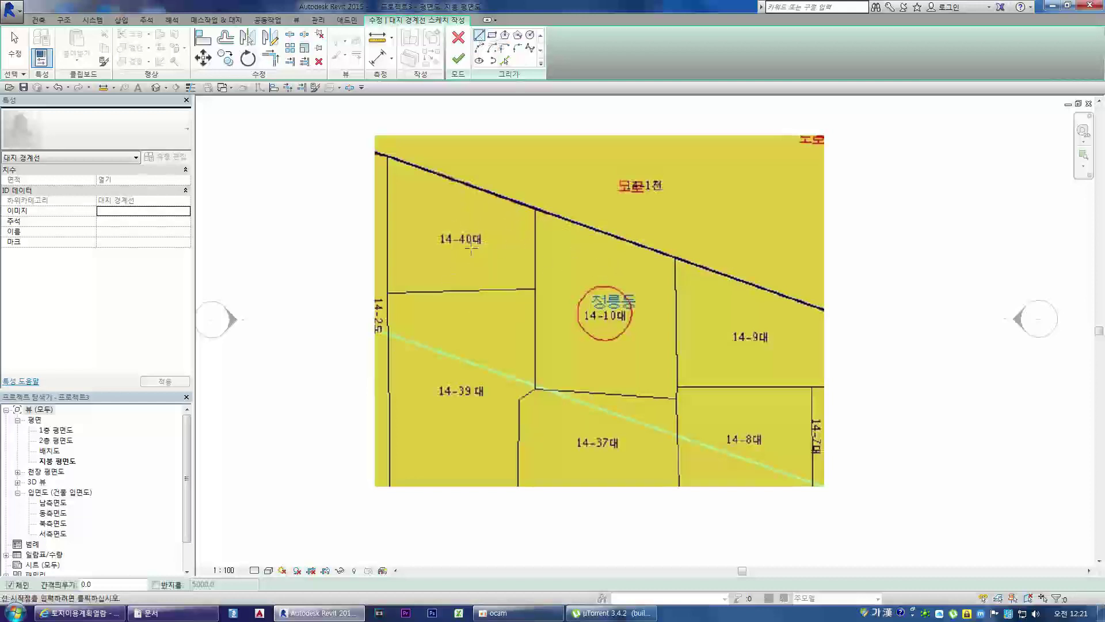
pyautogui.scroll(2, 588, 204)
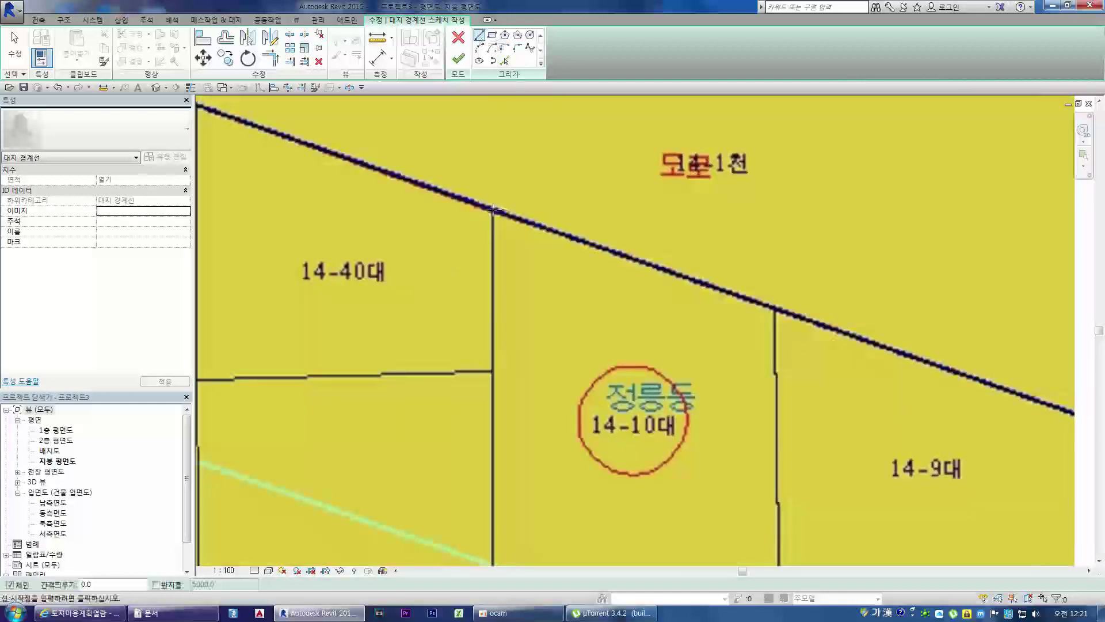
pyautogui.click(493, 210)
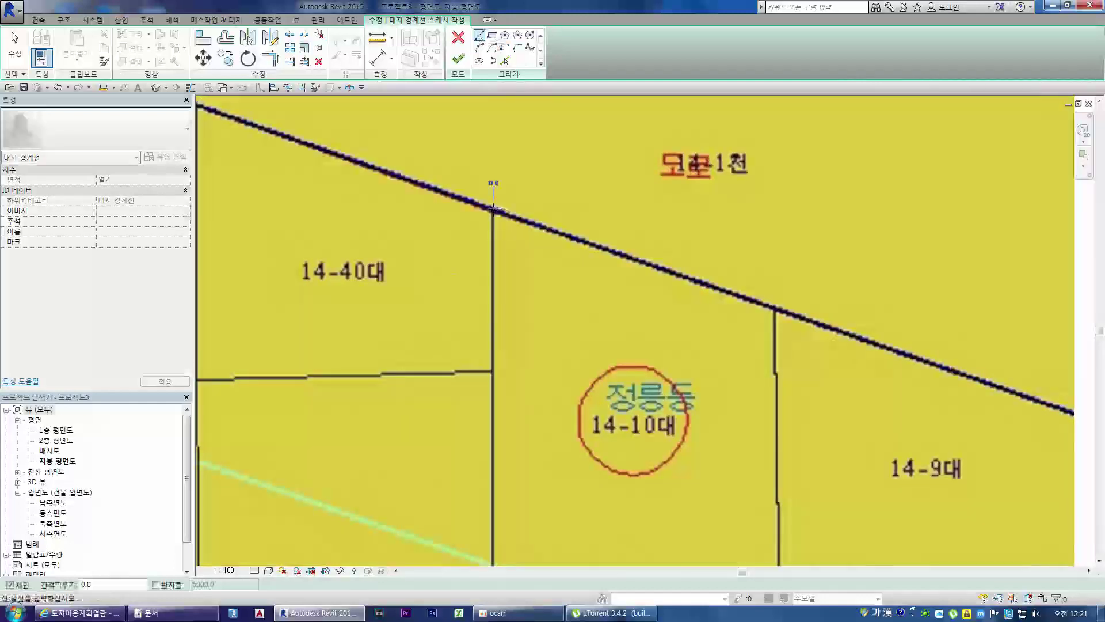
pyautogui.click(775, 308)
pyautogui.scroll(-2, 775, 345)
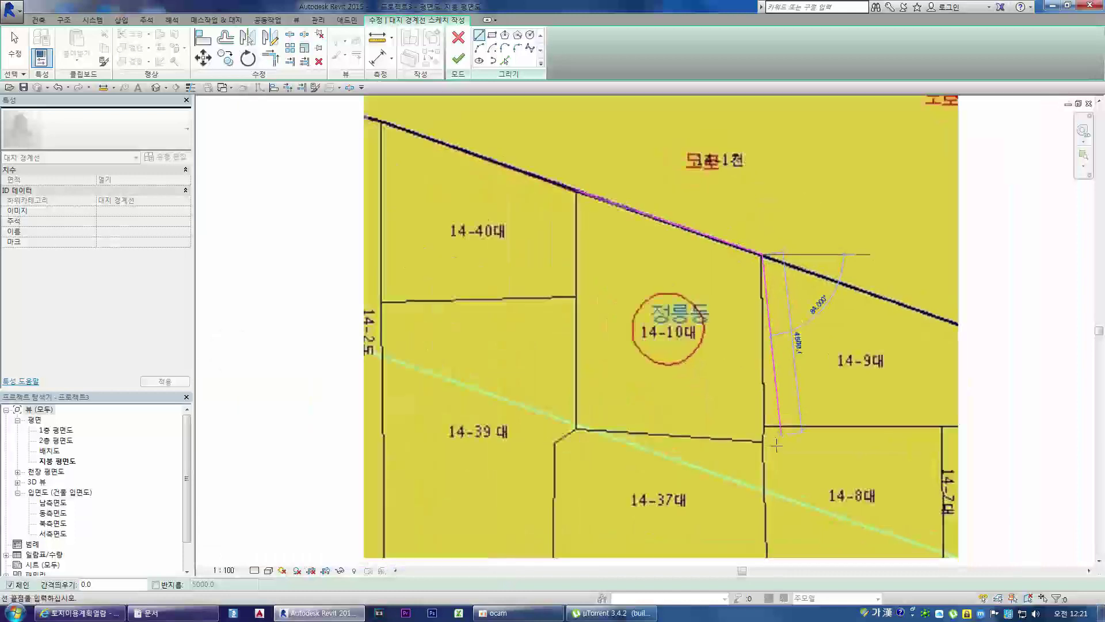
pyautogui.scroll(3, 776, 445)
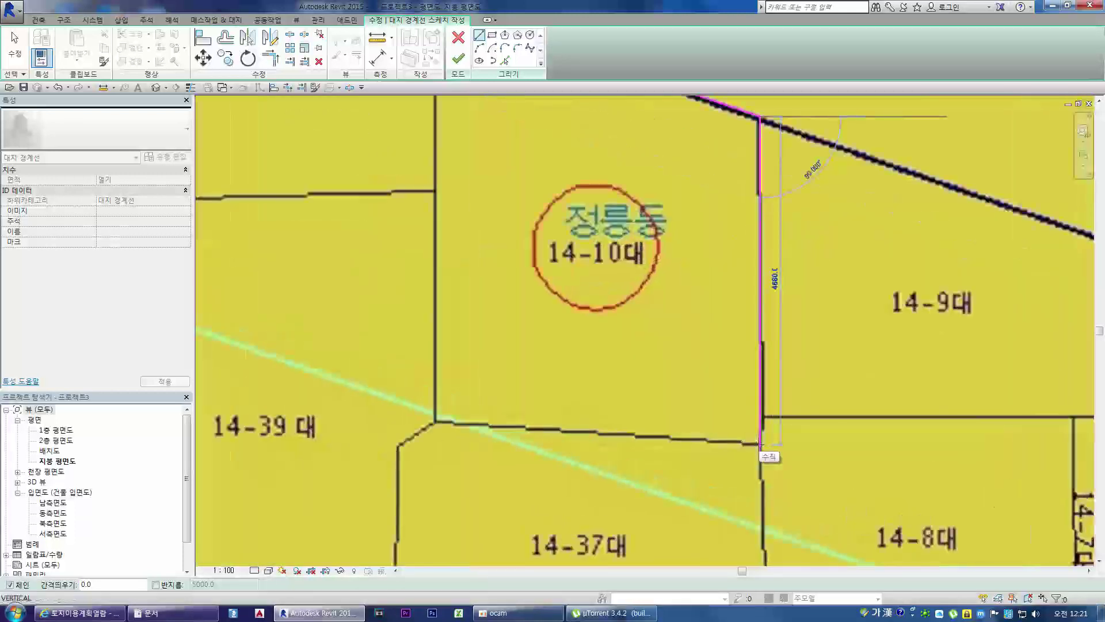
# Continue down the right edge, along the bottom to 14-39, and close at the top-left corner
pyautogui.click(760, 445)
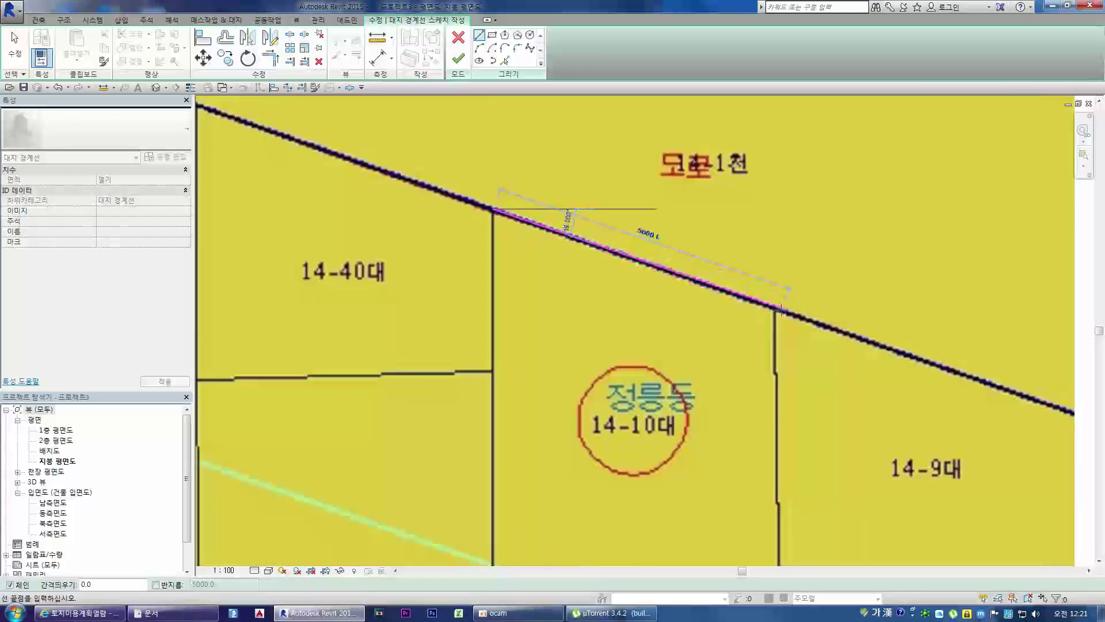
pyautogui.click(775, 309)
pyautogui.scroll(-2, 772, 311)
pyautogui.scroll(3, 769, 443)
pyautogui.click(760, 444)
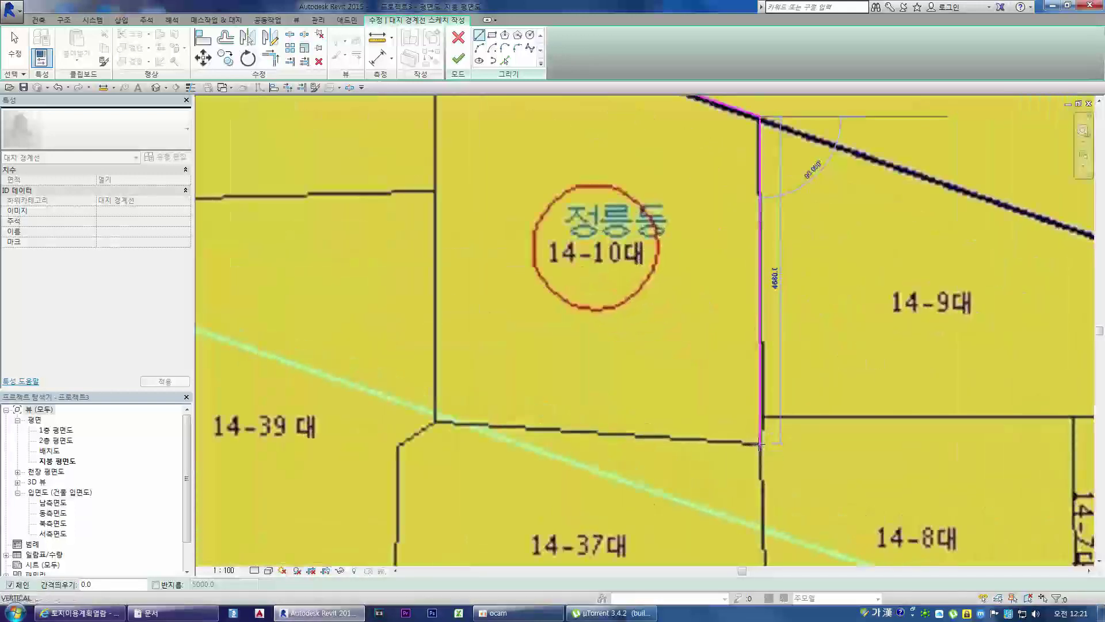
pyautogui.click(436, 422)
pyautogui.scroll(-2, 465, 470)
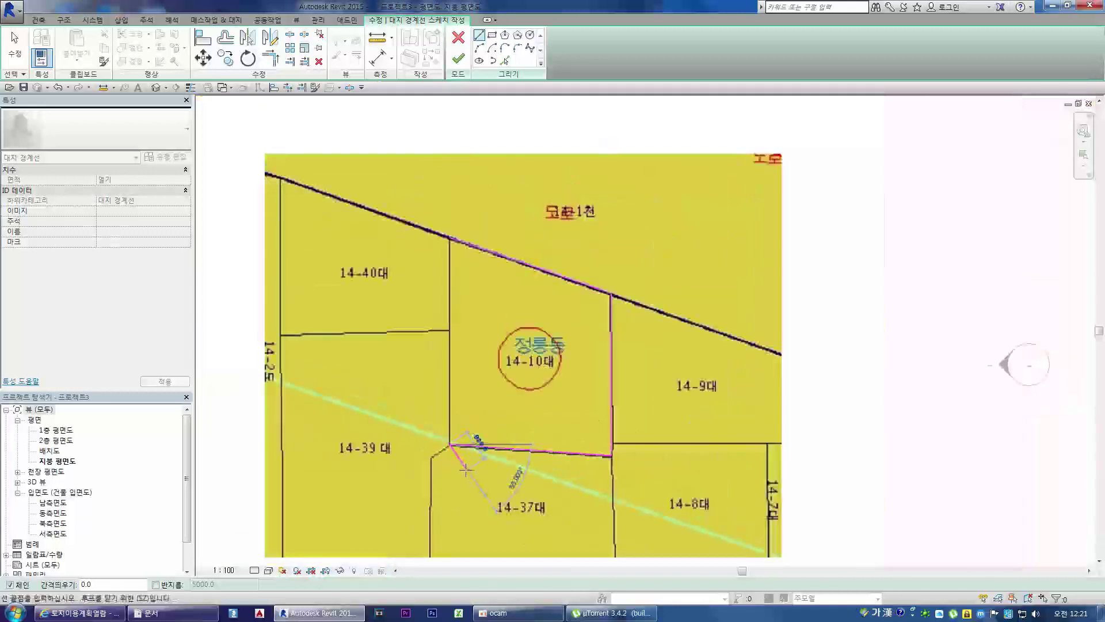
pyautogui.scroll(3, 450, 239)
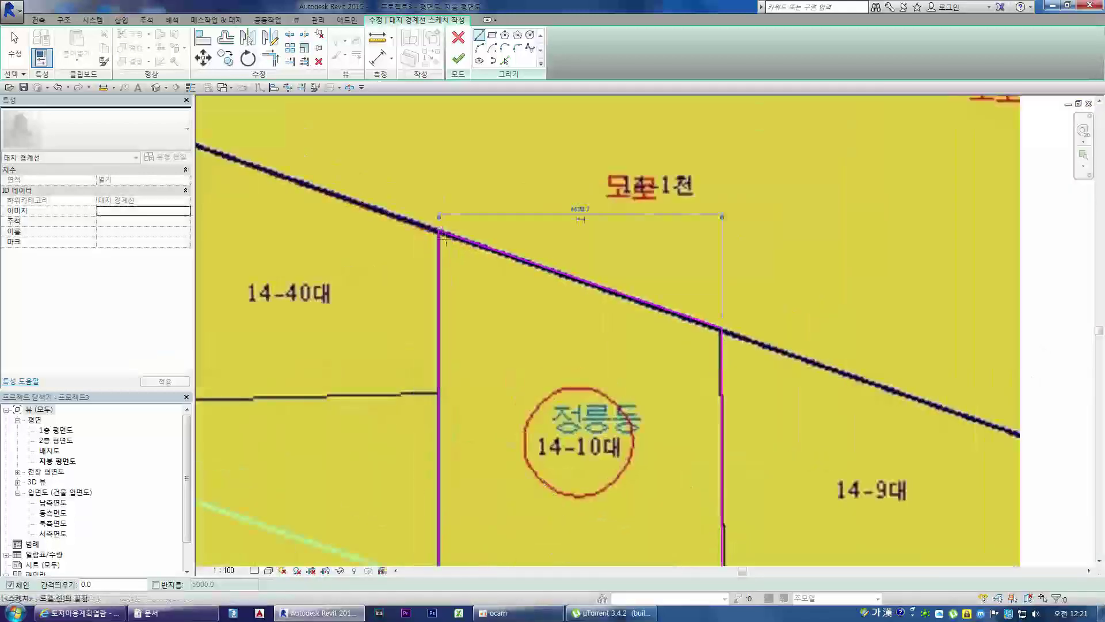
pyautogui.click(439, 231)
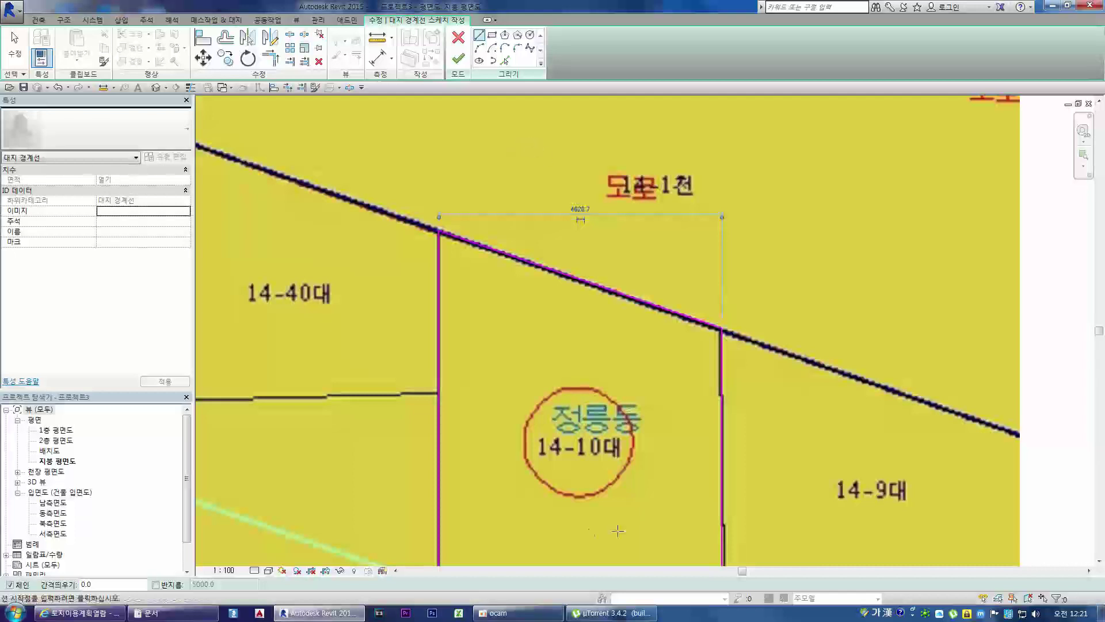
pyautogui.click(495, 614)
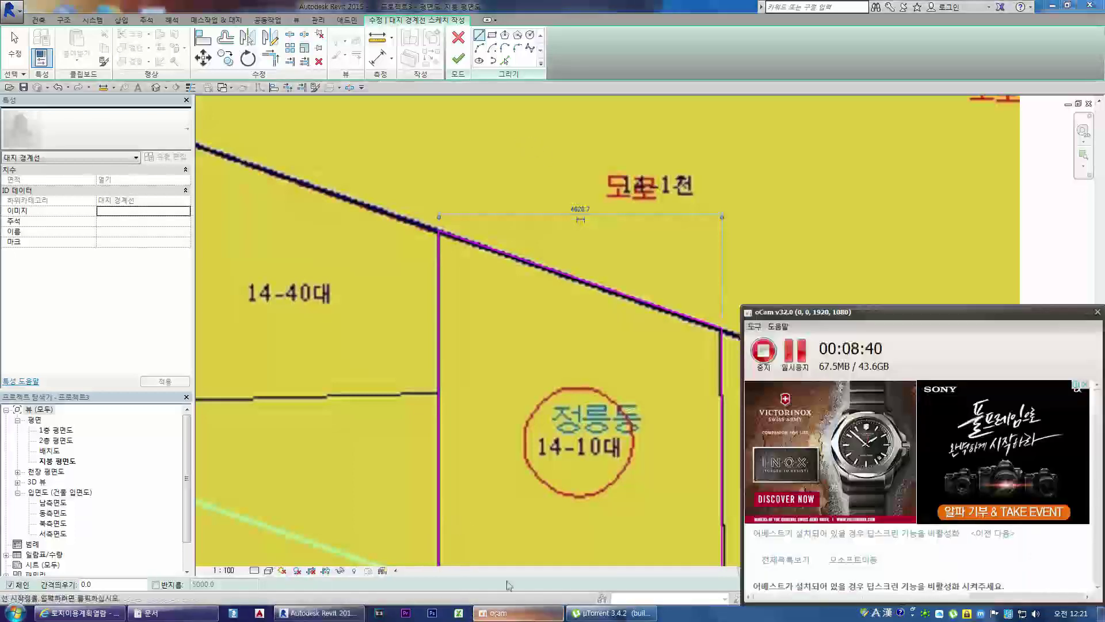
pyautogui.click(708, 22)
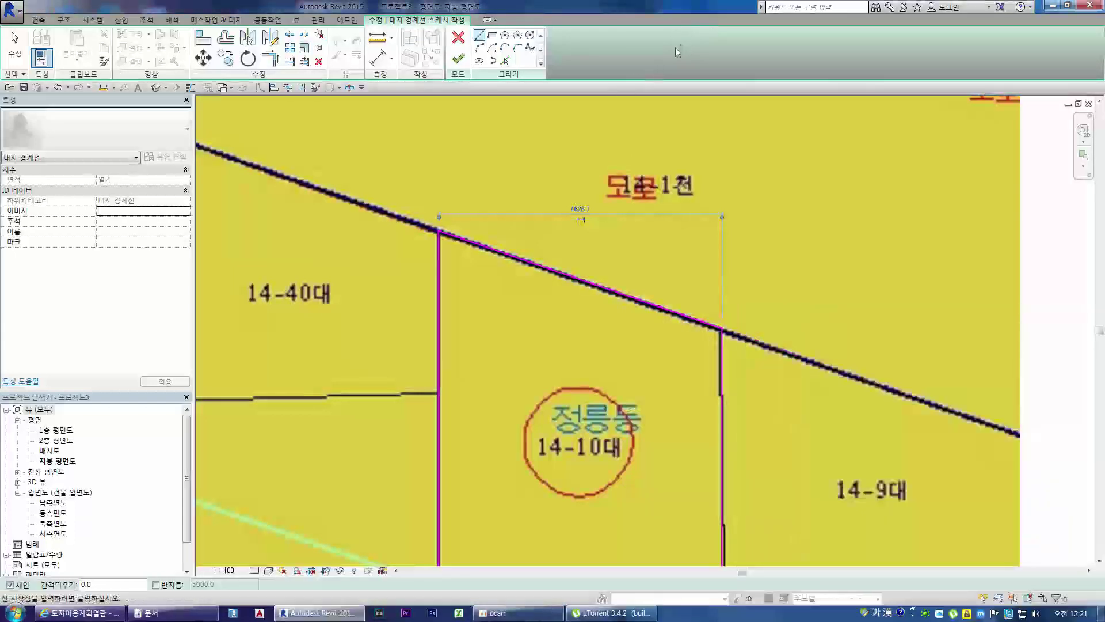
# Finish the property line sketch and delete the land-use map image beneath it
pyautogui.click(460, 64)
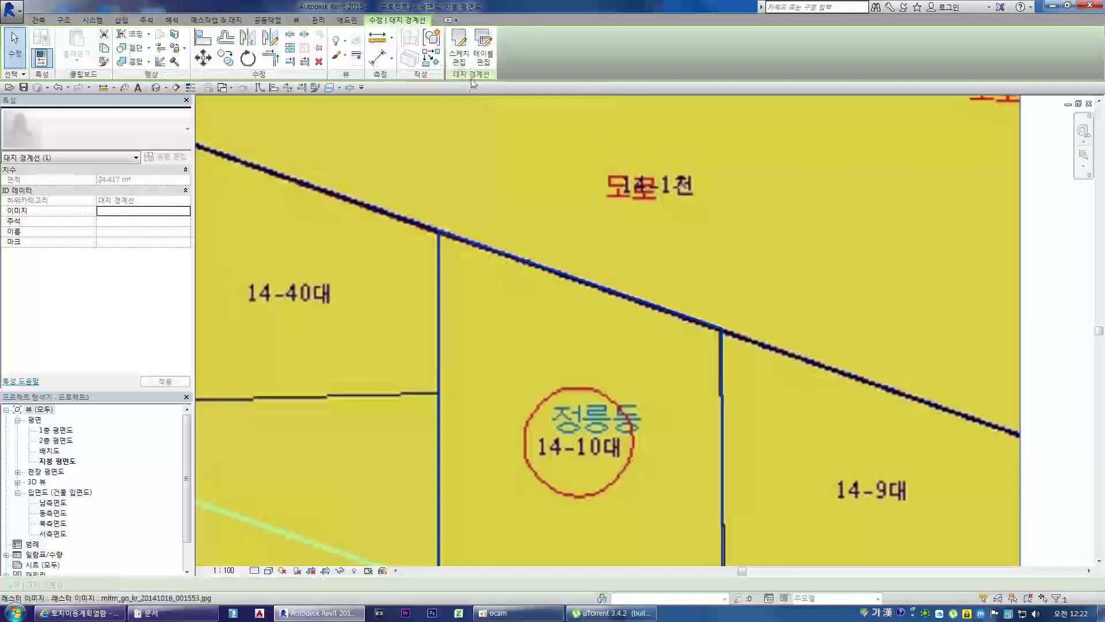
pyautogui.scroll(-1, 574, 151)
pyautogui.click(547, 172)
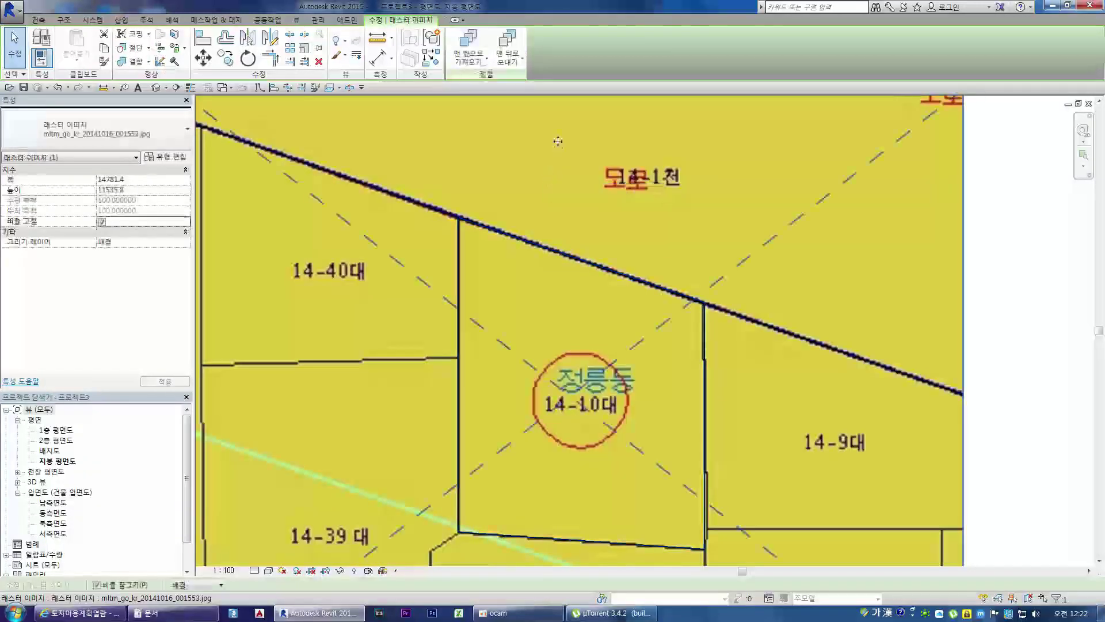
pyautogui.scroll(-2, 557, 142)
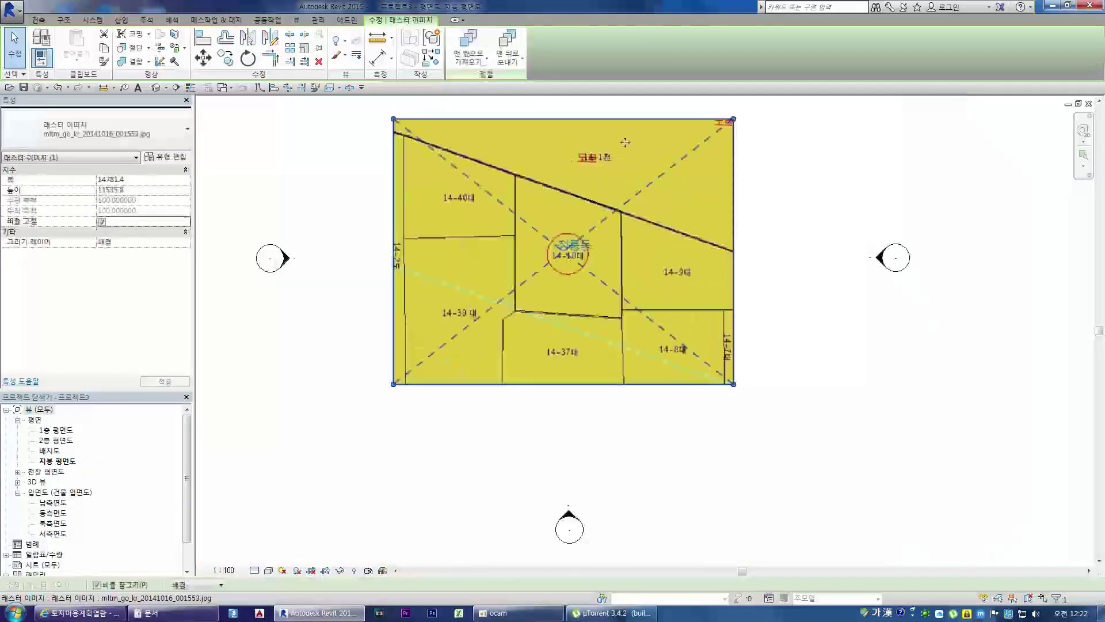
pyautogui.click(765, 236)
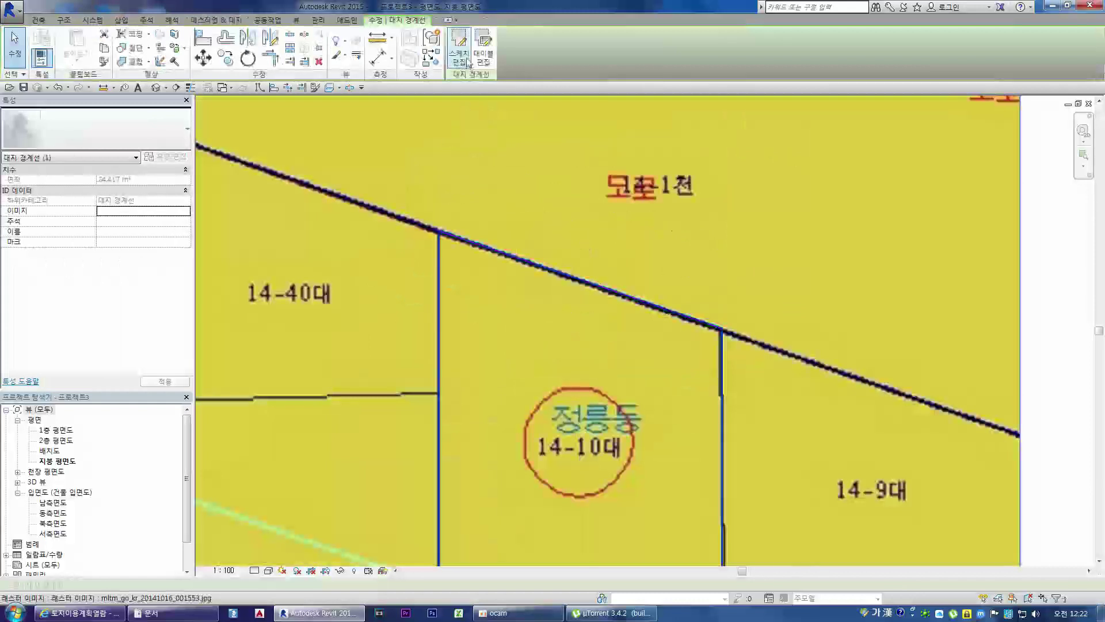
pyautogui.scroll(-1, 585, 133)
pyautogui.click(547, 171)
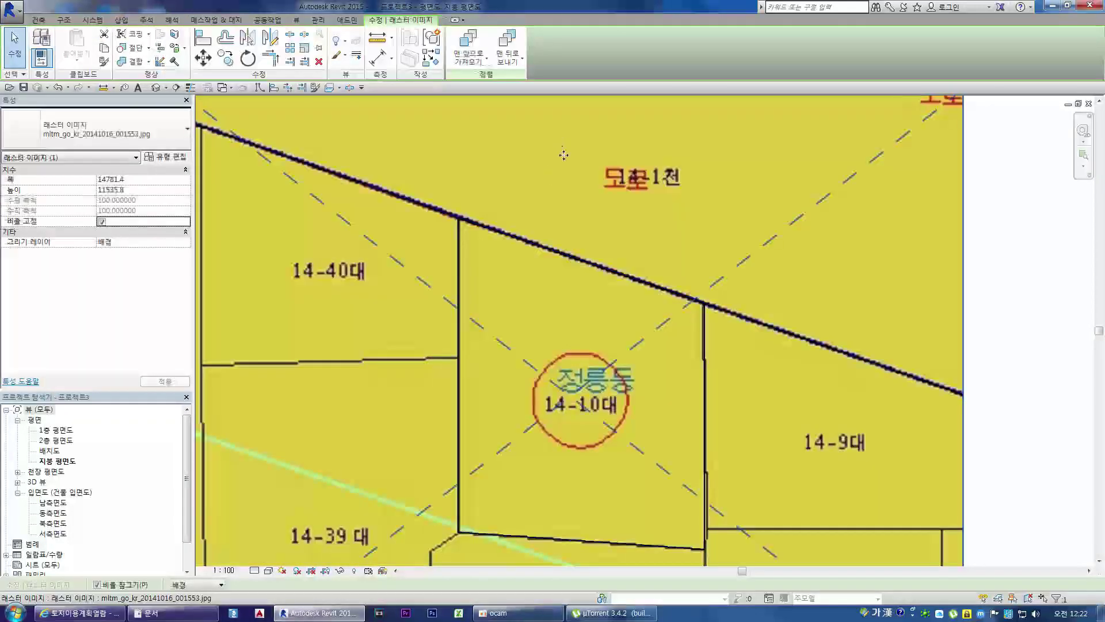
pyautogui.scroll(-2, 563, 155)
pyautogui.click(754, 236)
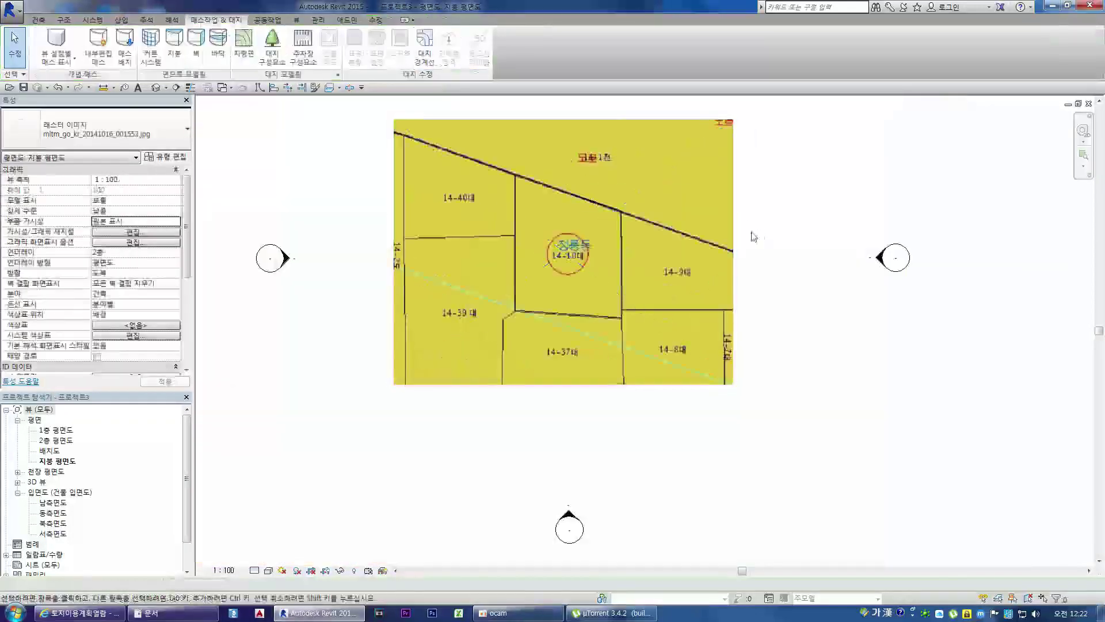
pyautogui.click(591, 124)
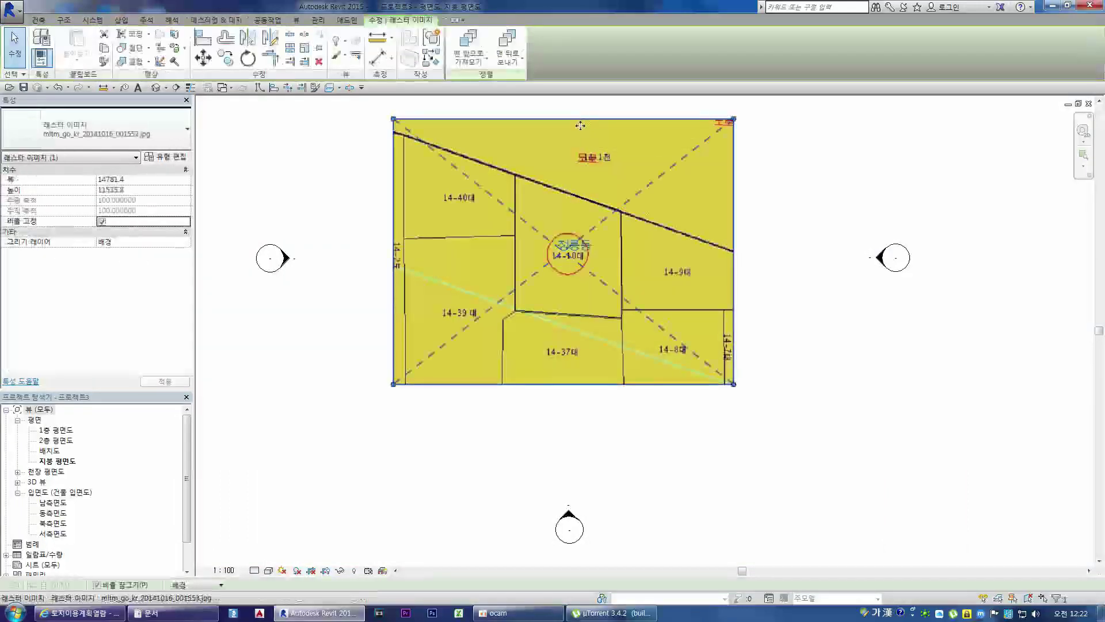
pyautogui.press('Delete')
# Select the property boundary and bring the LURIS land-use web page forward
pyautogui.scroll(3, 544, 222)
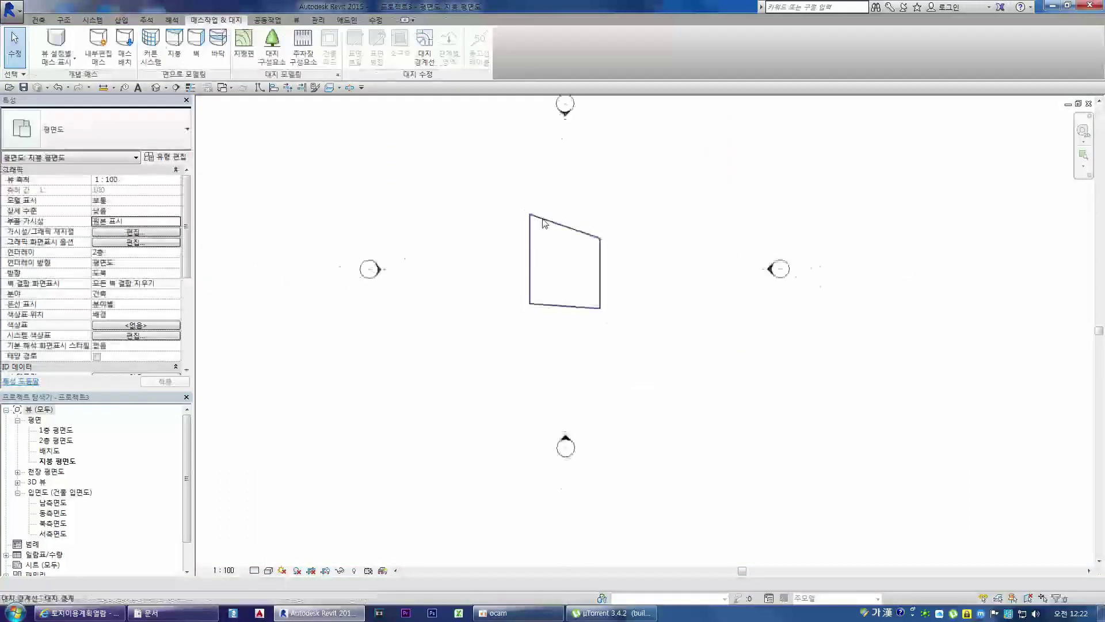
pyautogui.scroll(1, 544, 224)
pyautogui.click(544, 223)
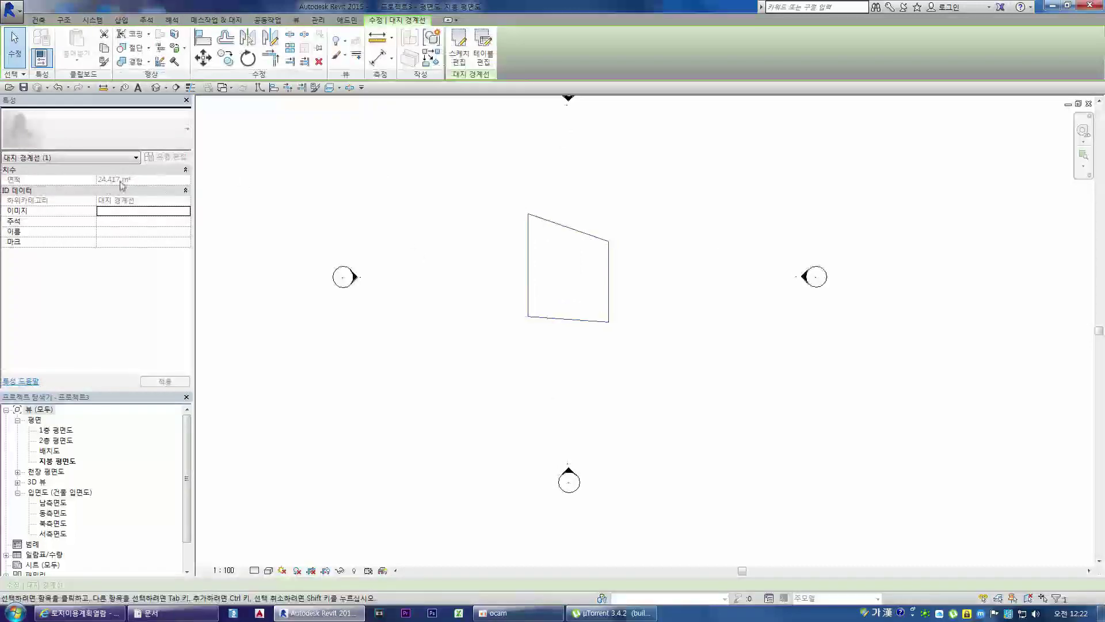
pyautogui.click(118, 613)
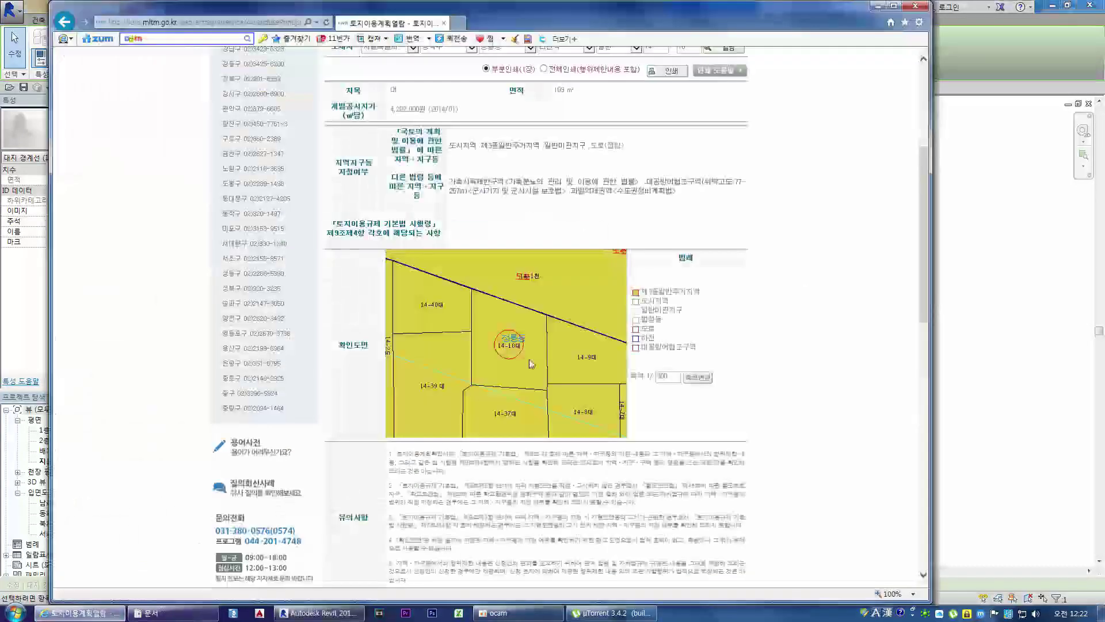
# Return from the LURIS parcel 14-10 page to the Revit plan
pyautogui.click(985, 260)
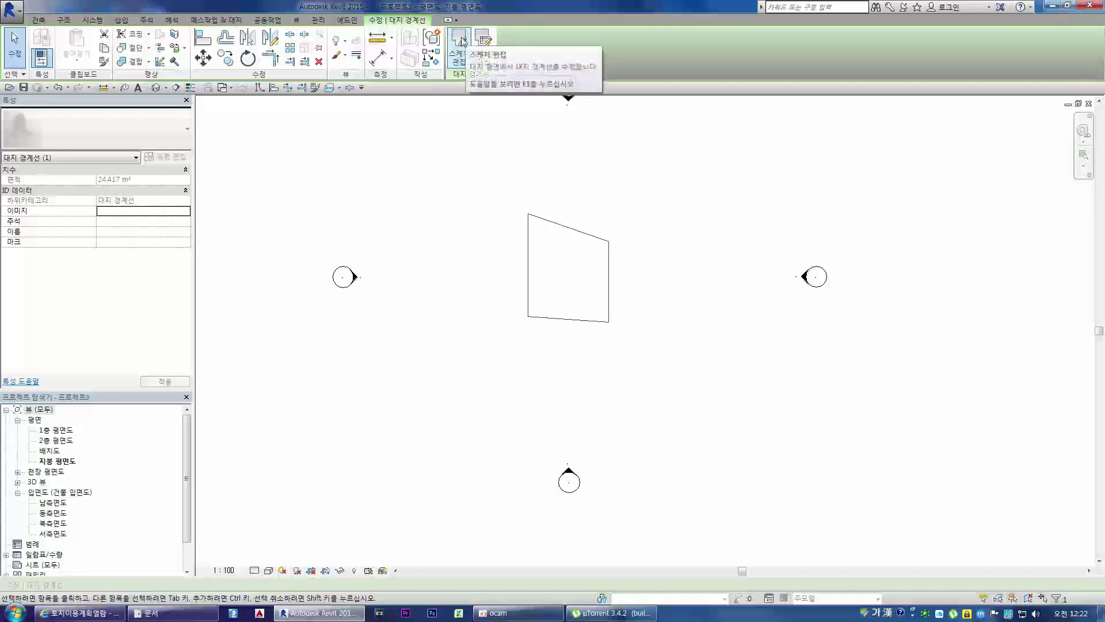
# Scale the four boundary sketch lines up from the lower-left corner and finish the sketch
pyautogui.click(459, 49)
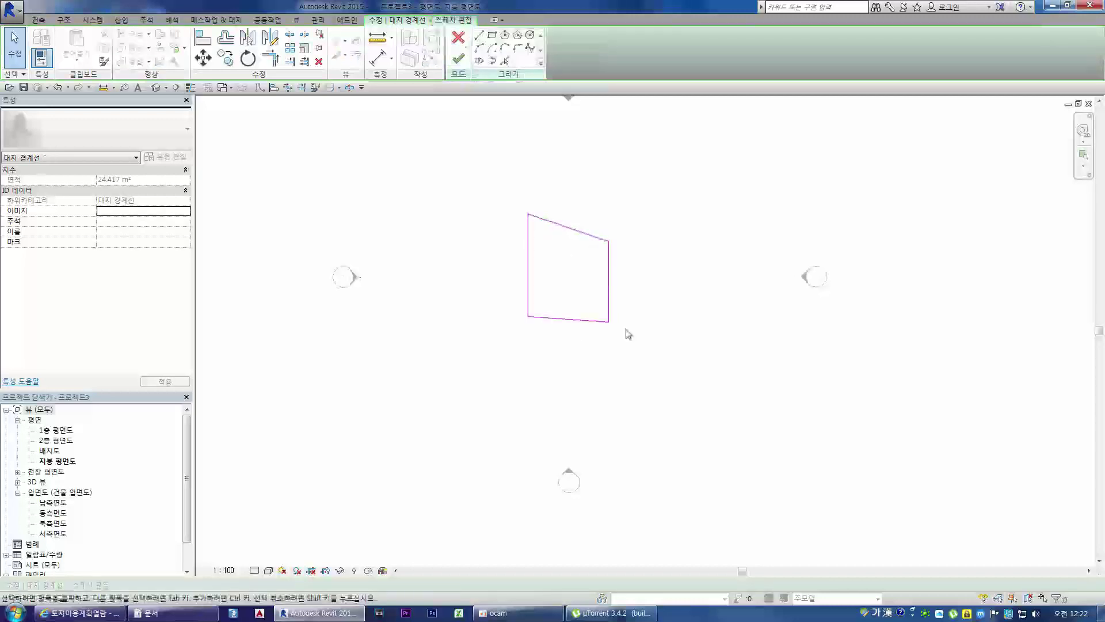
pyautogui.moveTo(452, 163)
pyautogui.mouseDown()
pyautogui.moveTo(629, 353)
pyautogui.moveTo(708, 387)
pyautogui.mouseUp()
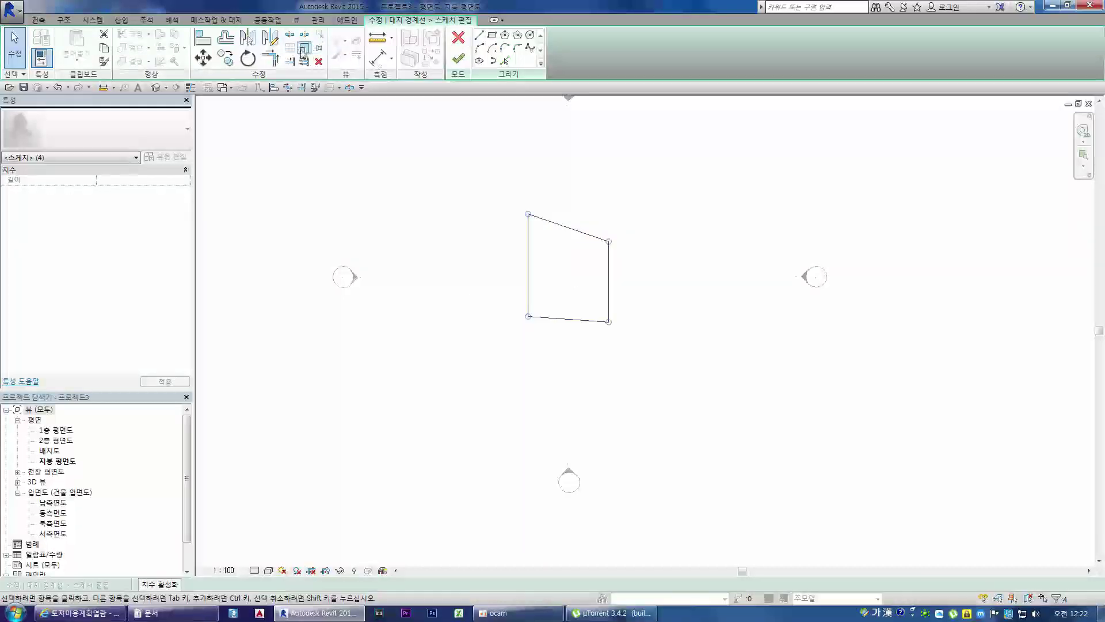
pyautogui.press('Escape')
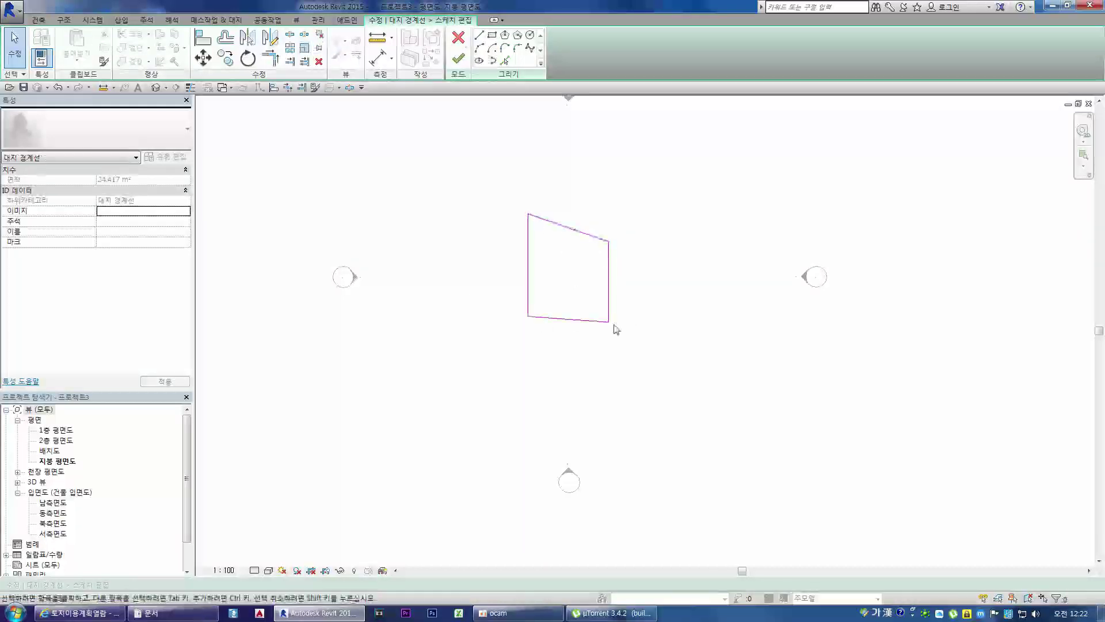
pyautogui.moveTo(454, 163)
pyautogui.mouseDown()
pyautogui.moveTo(649, 364)
pyautogui.moveTo(714, 390)
pyautogui.mouseUp()
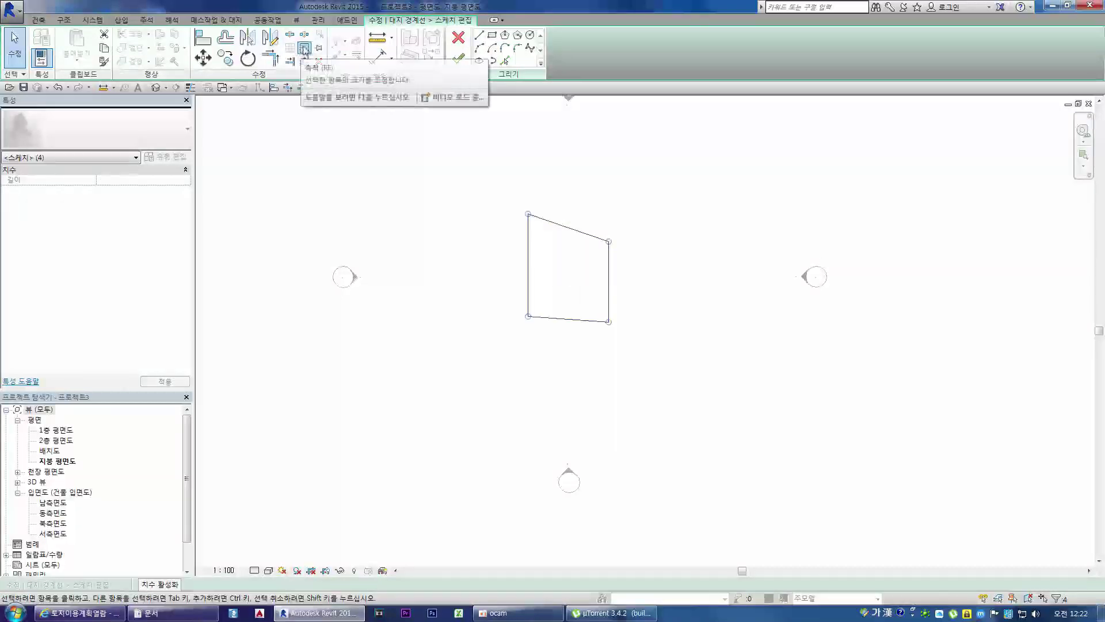
pyautogui.click(303, 49)
pyautogui.click(528, 316)
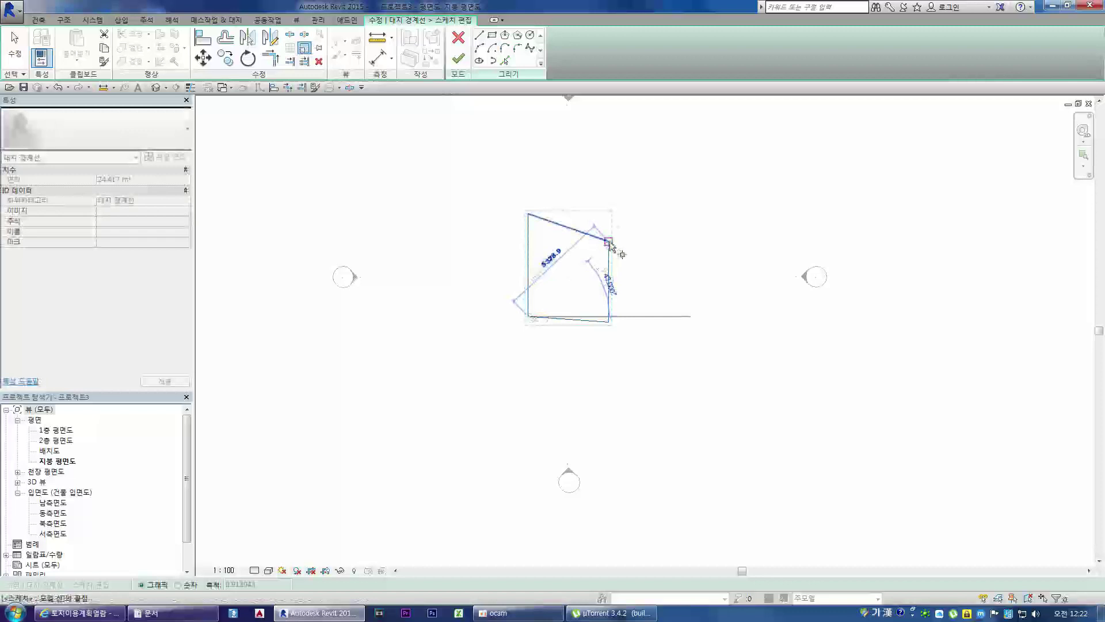
pyautogui.click(608, 242)
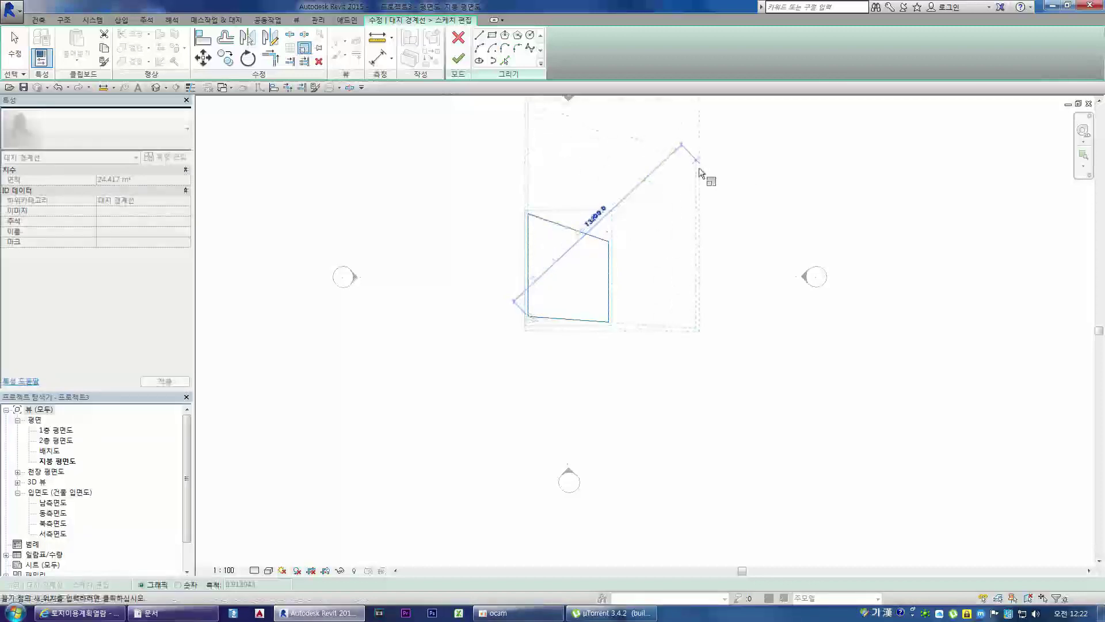
pyautogui.click(678, 176)
pyautogui.click(458, 59)
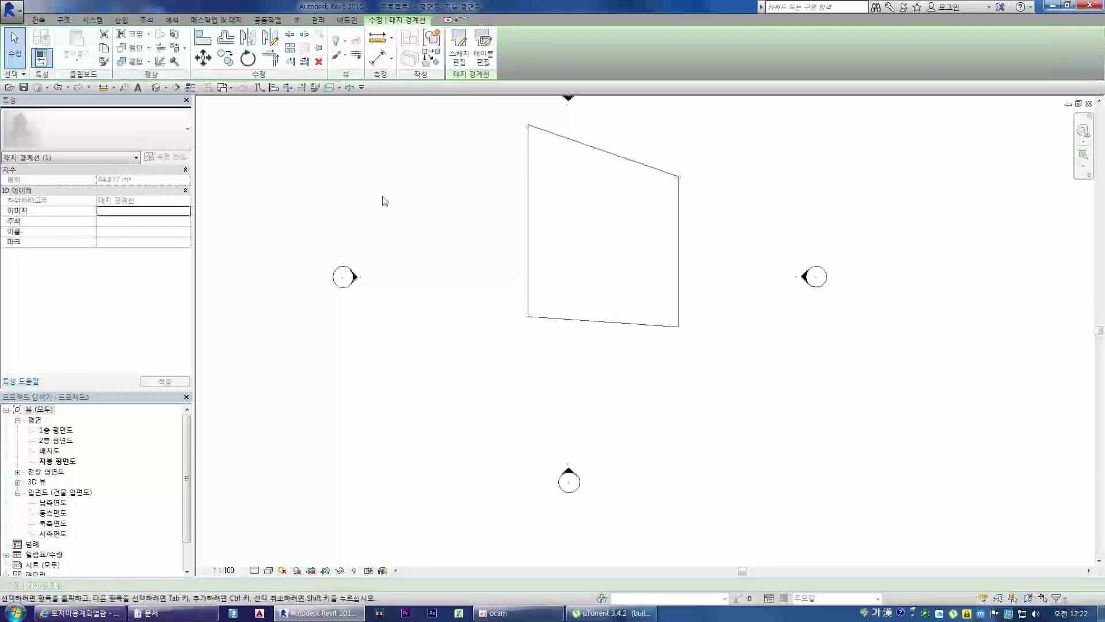
# Move the resized boundary down and to the left, then deselect it
pyautogui.moveTo(622, 155); pyautogui.dragTo(595, 211)
pyautogui.scroll(-1, 524, 245)
pyautogui.click(267, 300)
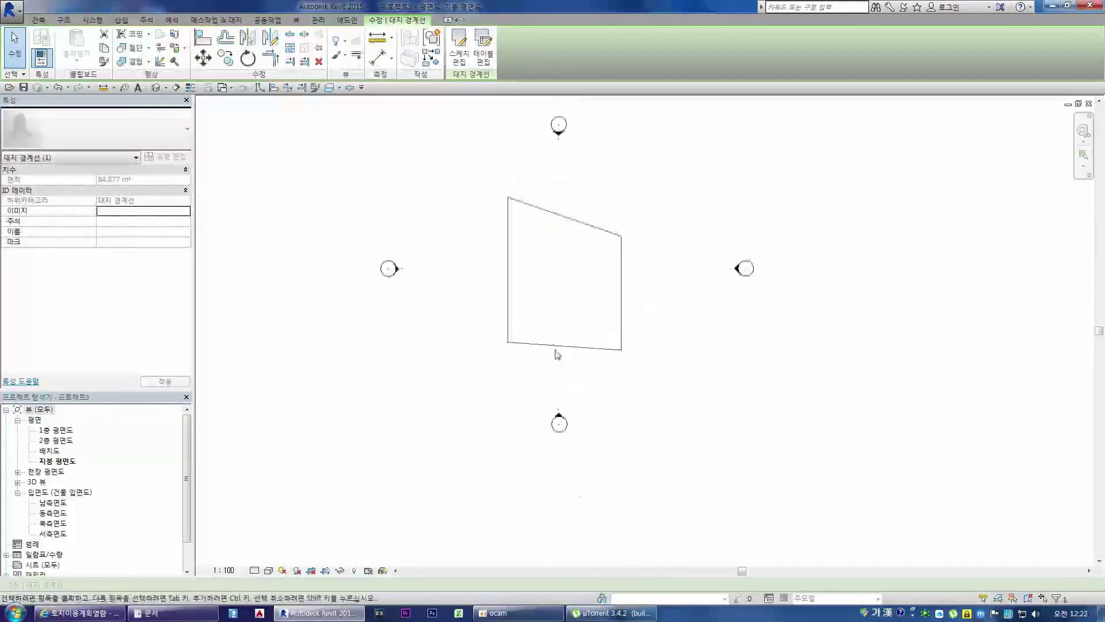
# Open the 배치도 site plan, switching back and forth with 지붕 평면도, and select the boundary there
pyautogui.doubleClick(53, 452)
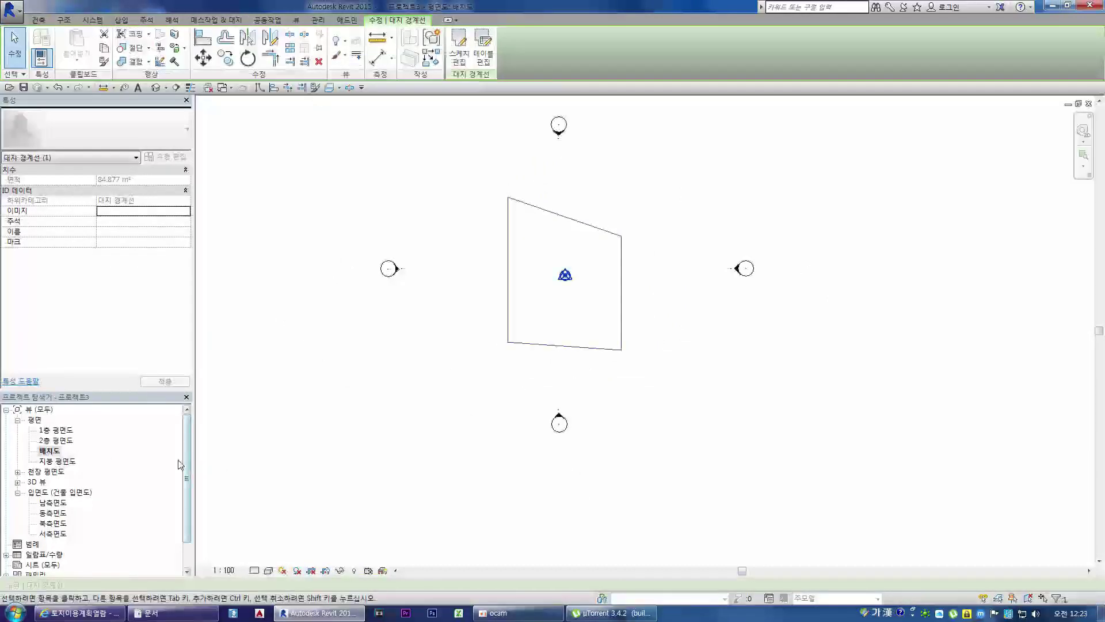
pyautogui.click(72, 462)
pyautogui.click(50, 452)
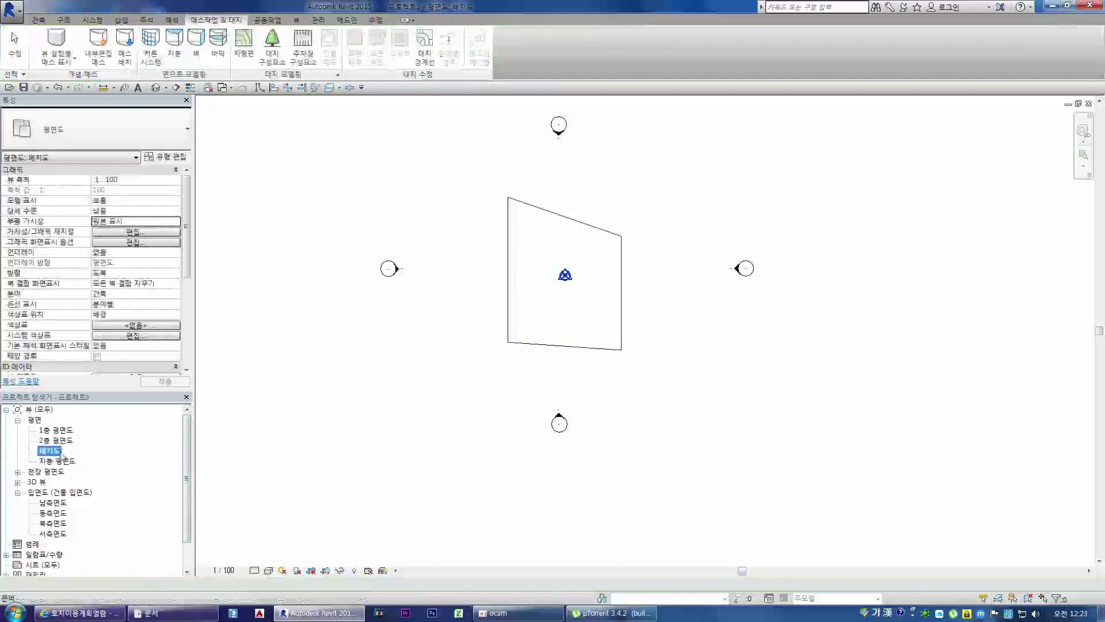
pyautogui.click(543, 346)
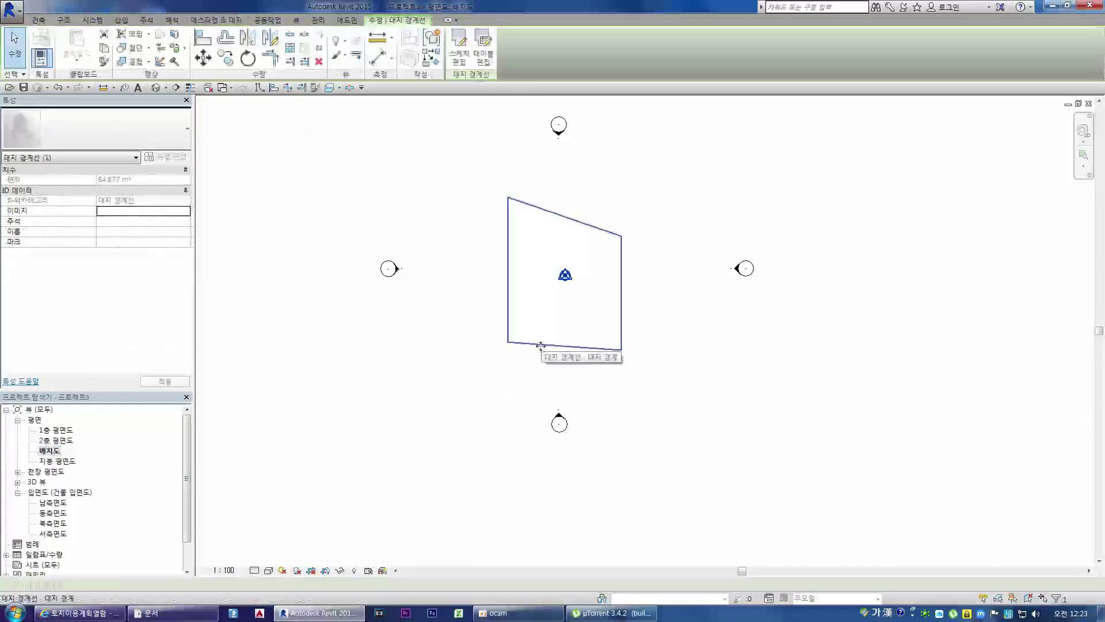
pyautogui.doubleClick(64, 461)
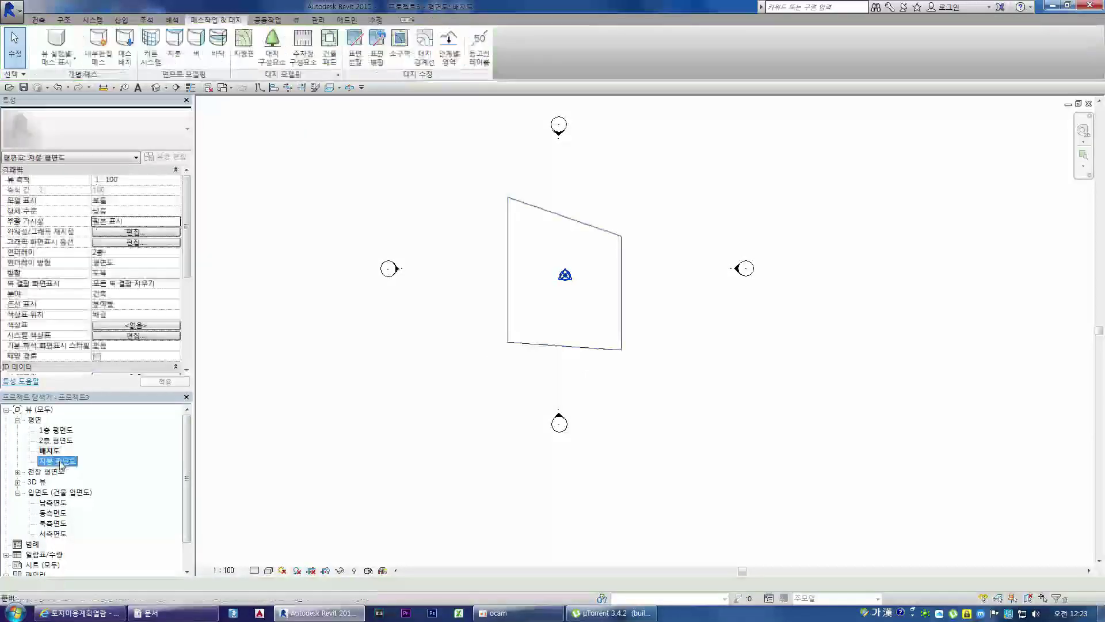
pyautogui.doubleClick(51, 451)
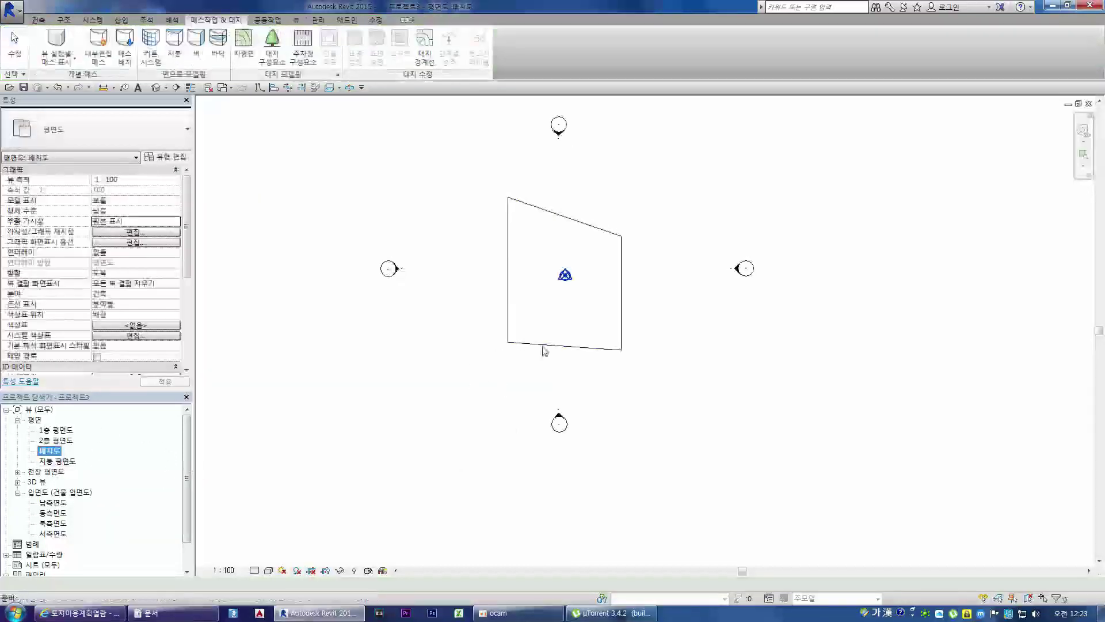
pyautogui.click(543, 346)
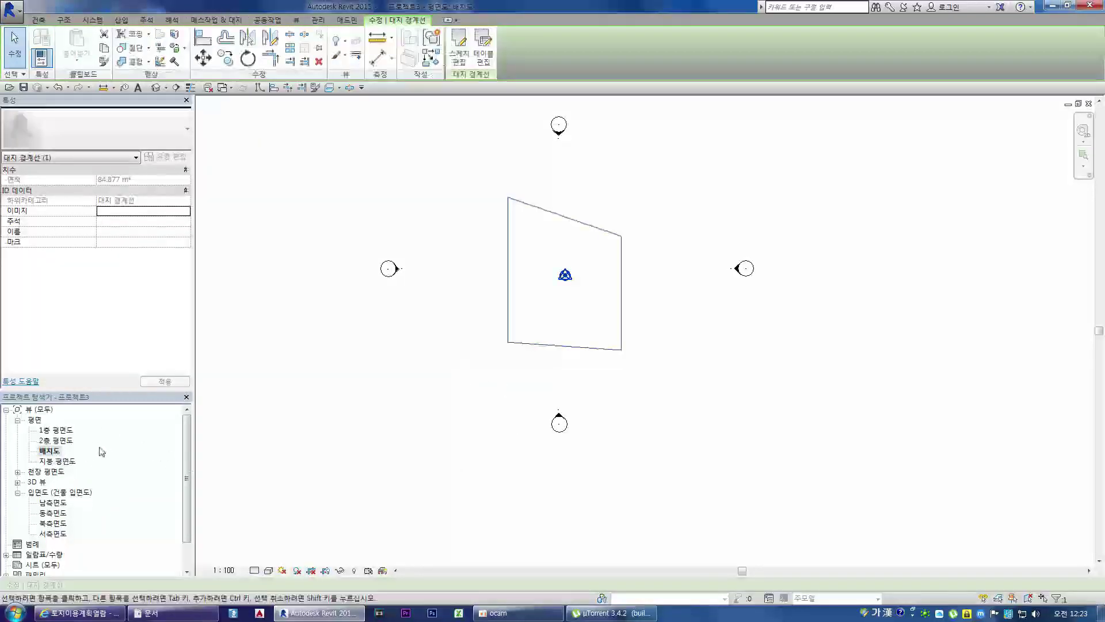
pyautogui.doubleClick(58, 461)
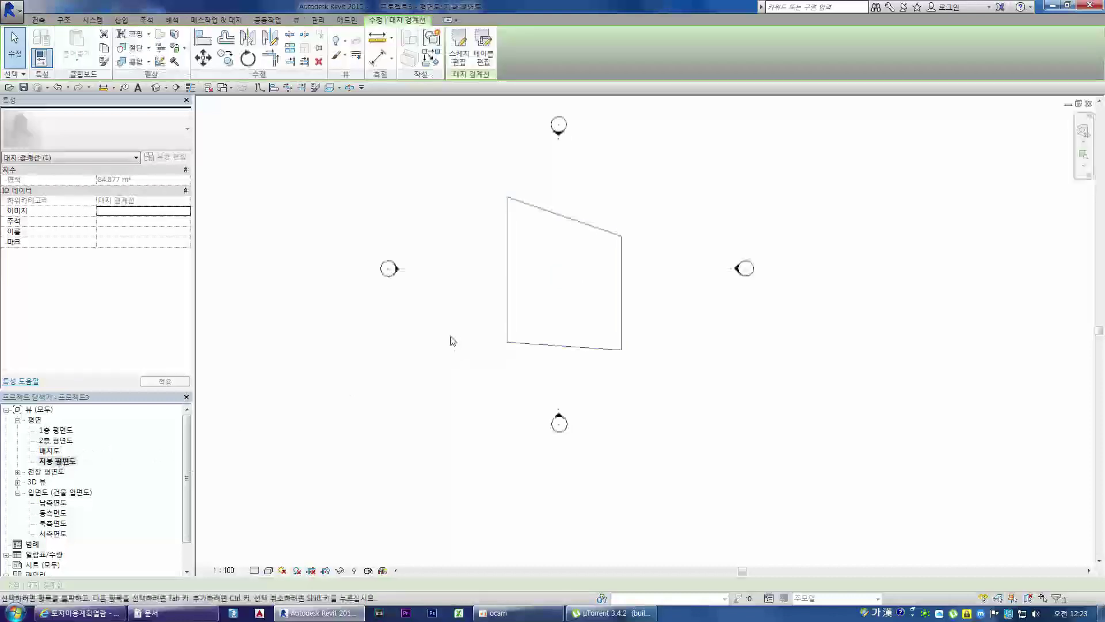
pyautogui.doubleClick(52, 452)
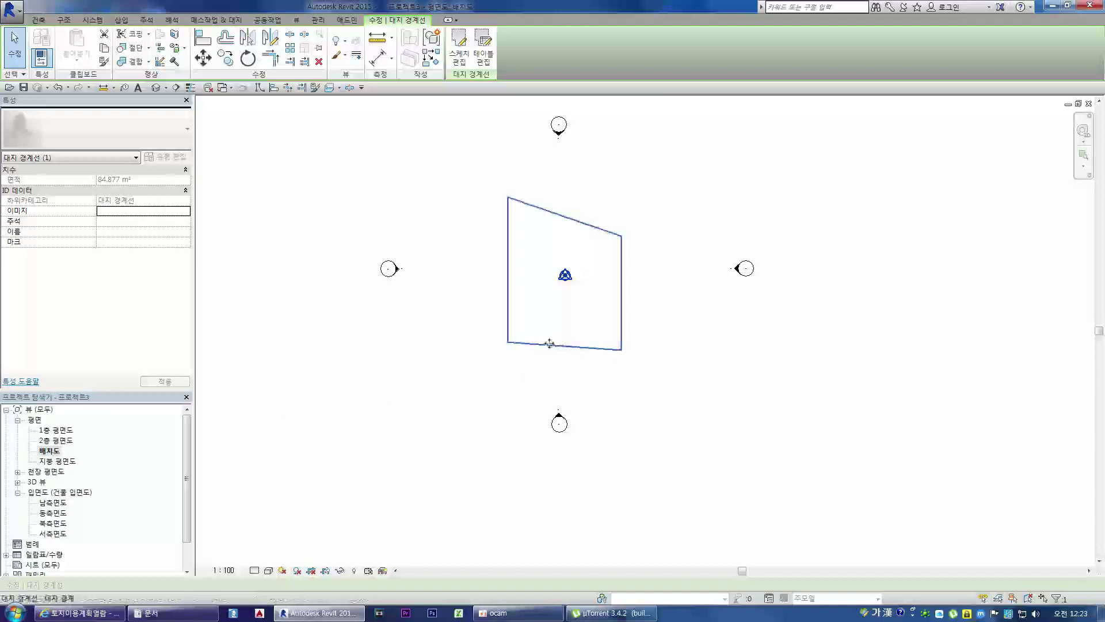
# Scale the boundary sketch from its lower-left corner using the upper-right reference, then finish
pyautogui.click(459, 46)
pyautogui.moveTo(465, 162)
pyautogui.mouseDown()
pyautogui.moveTo(593, 328)
pyautogui.moveTo(704, 399)
pyautogui.mouseUp()
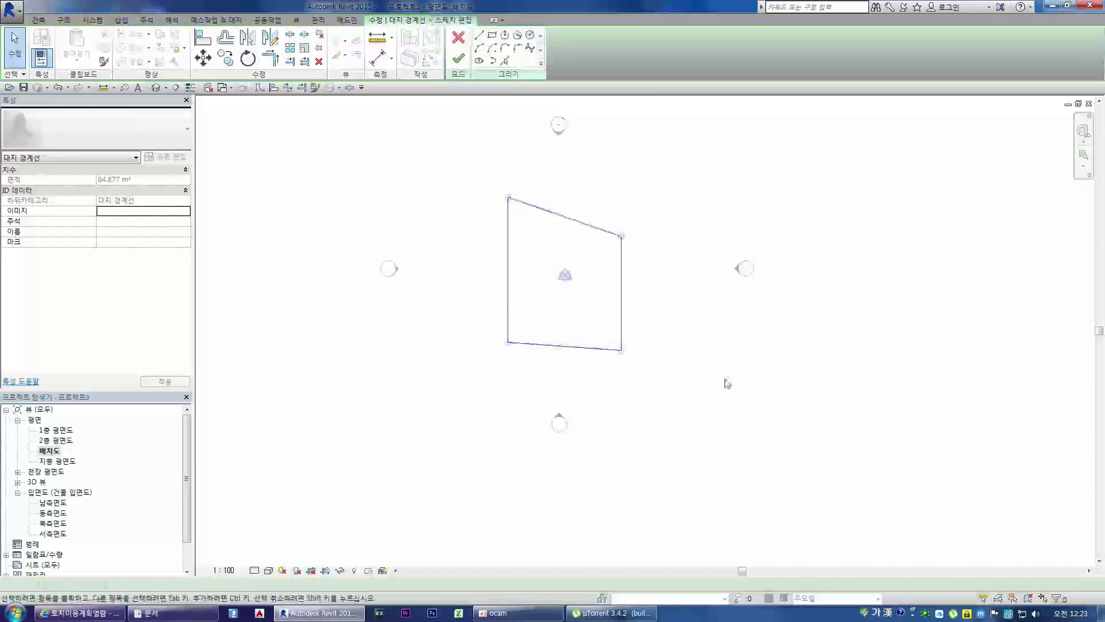
pyautogui.click(305, 48)
pyautogui.click(508, 346)
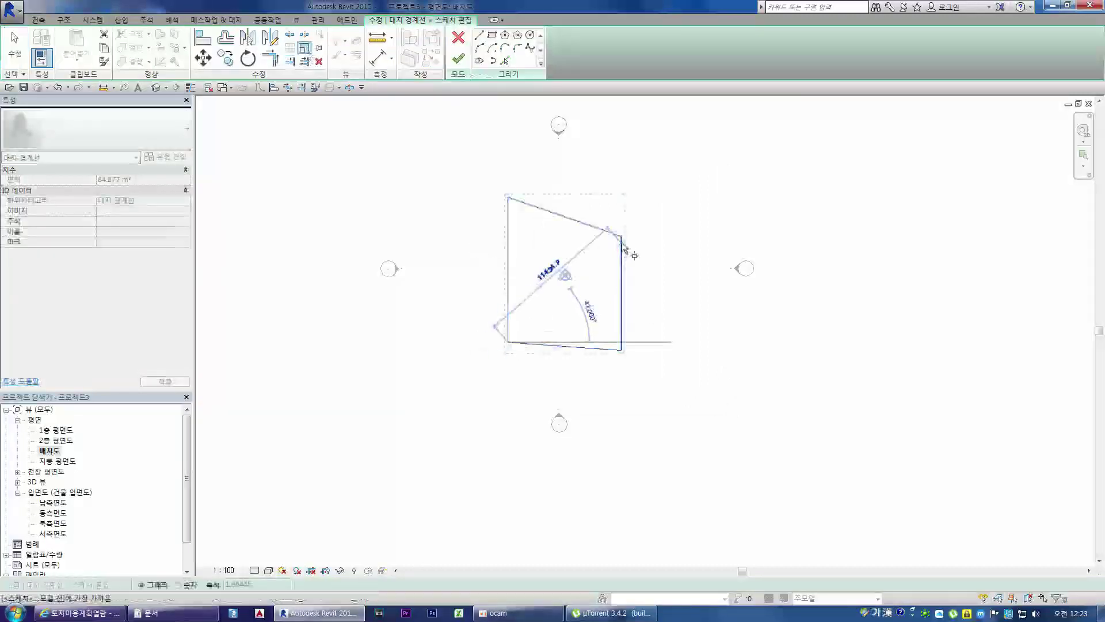
pyautogui.click(622, 236)
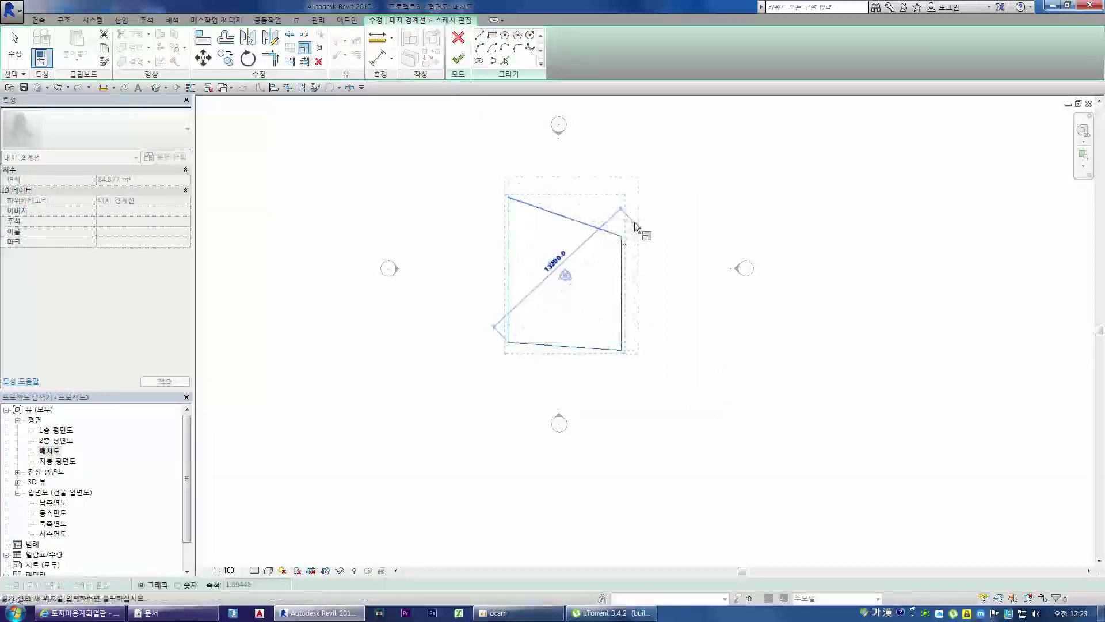
pyautogui.click(636, 223)
pyautogui.click(458, 59)
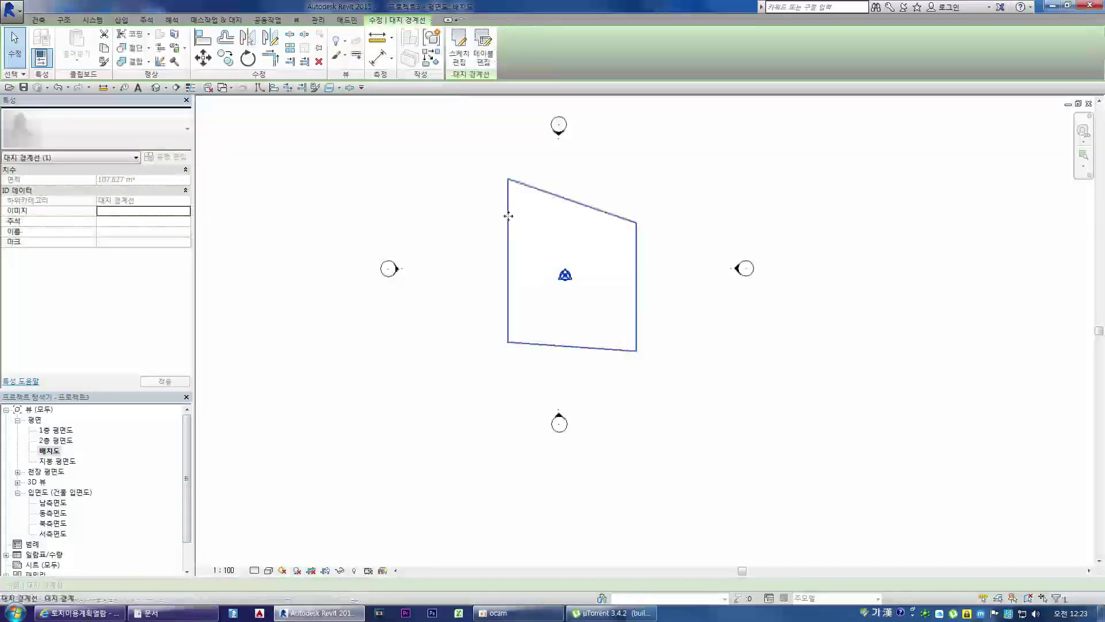
# Reopen the sketch, rescale it again from the lower-left corner, finish, and deselect the boundary
pyautogui.click(458, 54)
pyautogui.moveTo(468, 158); pyautogui.dragTo(677, 389)
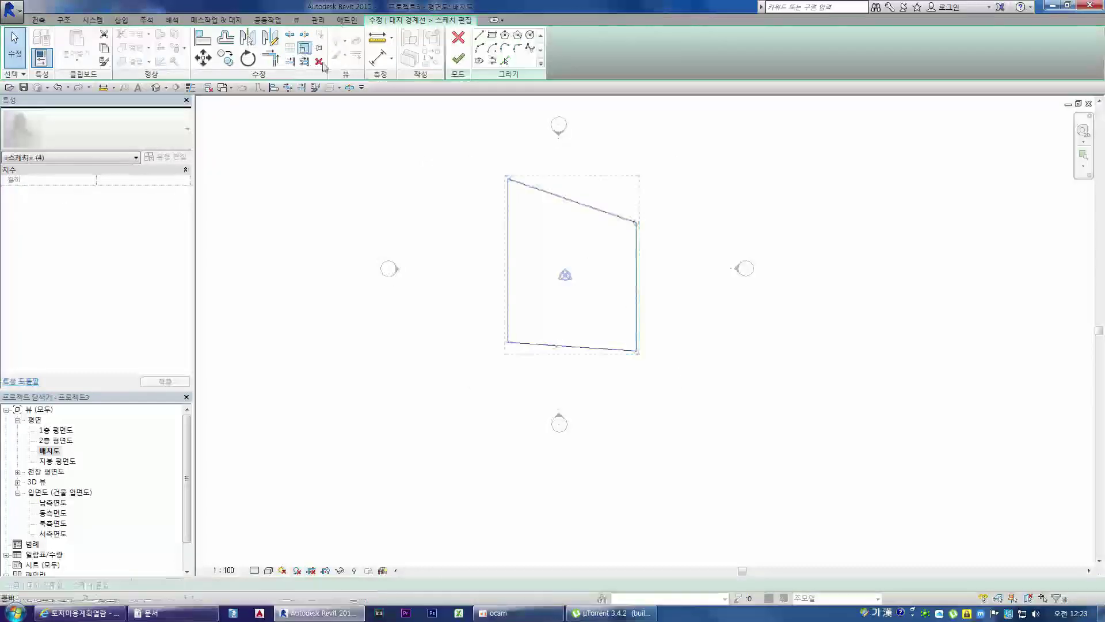
pyautogui.click(304, 50)
pyautogui.click(508, 342)
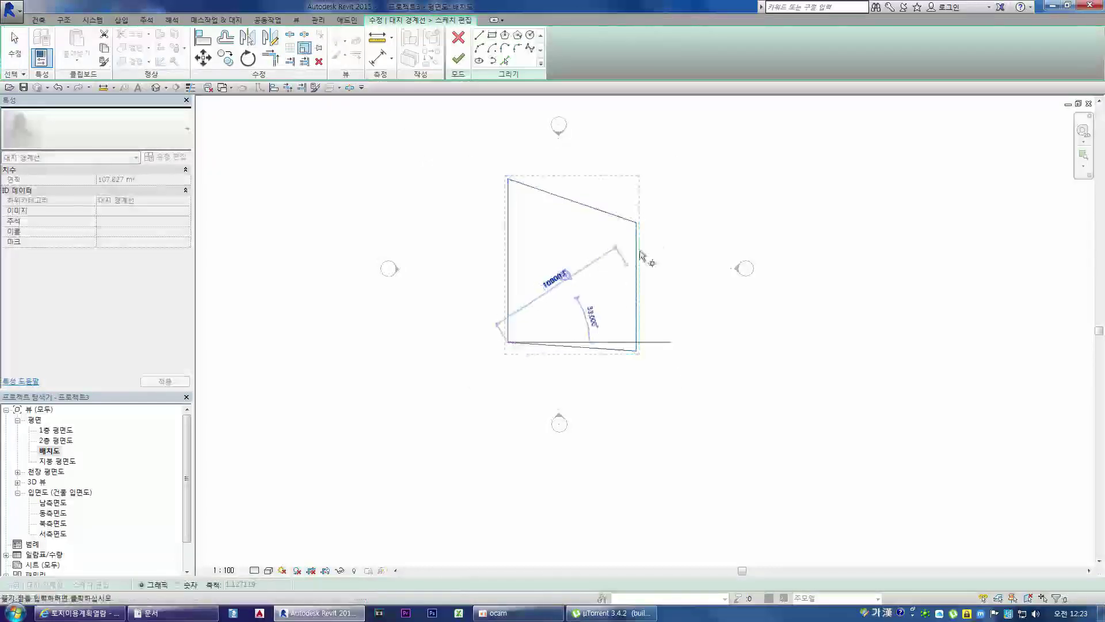
pyautogui.click(637, 223)
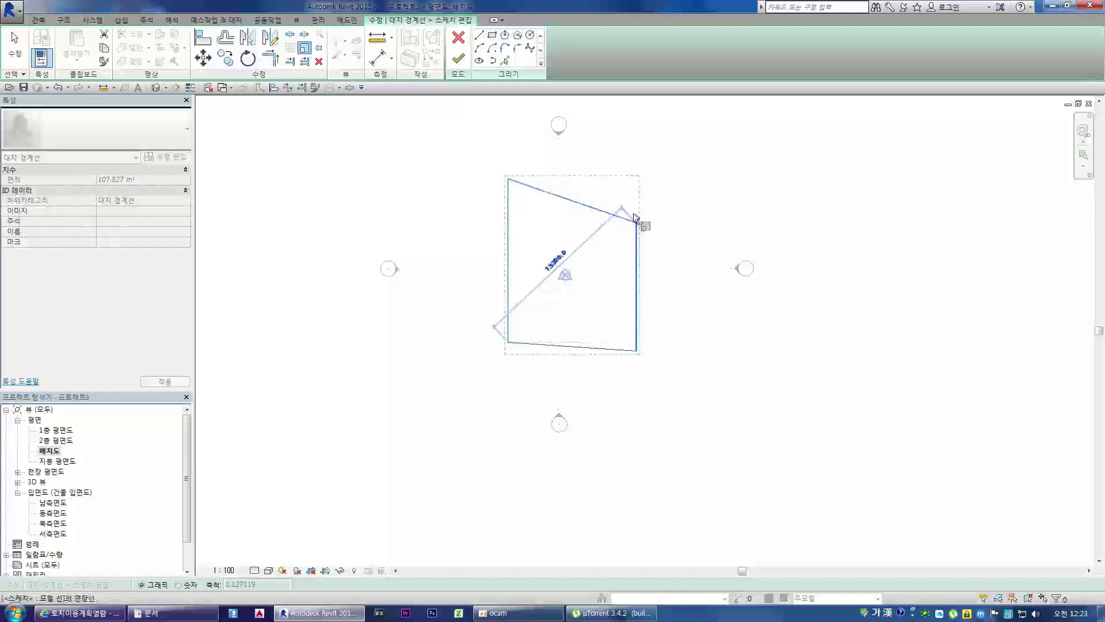
pyautogui.scroll(5, 639, 227)
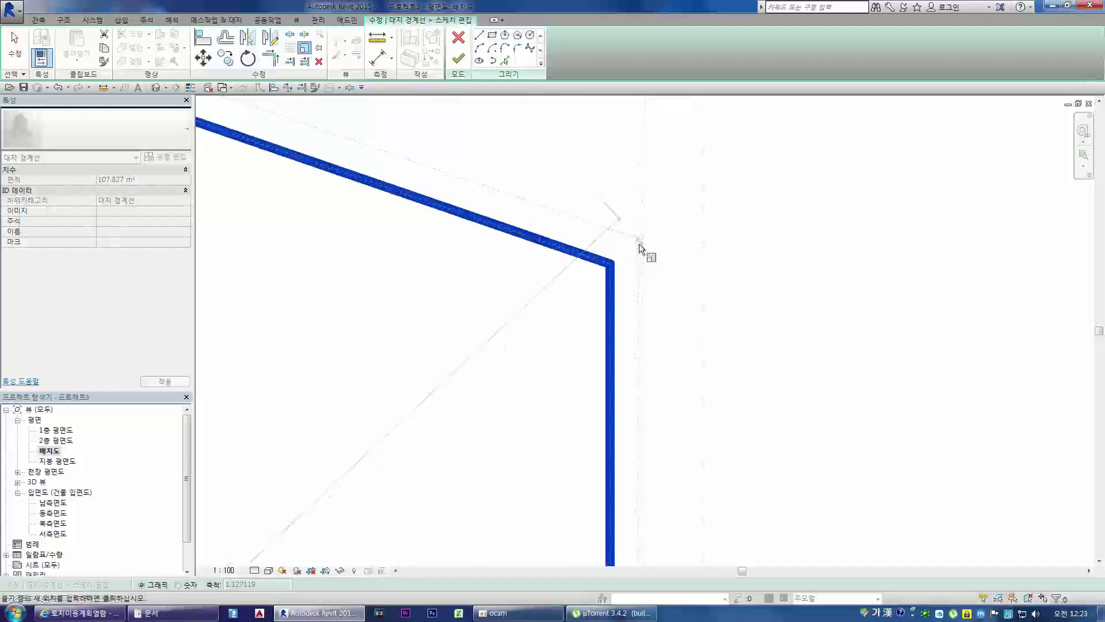
pyautogui.click(638, 243)
pyautogui.scroll(-5, 637, 245)
pyautogui.click(509, 342)
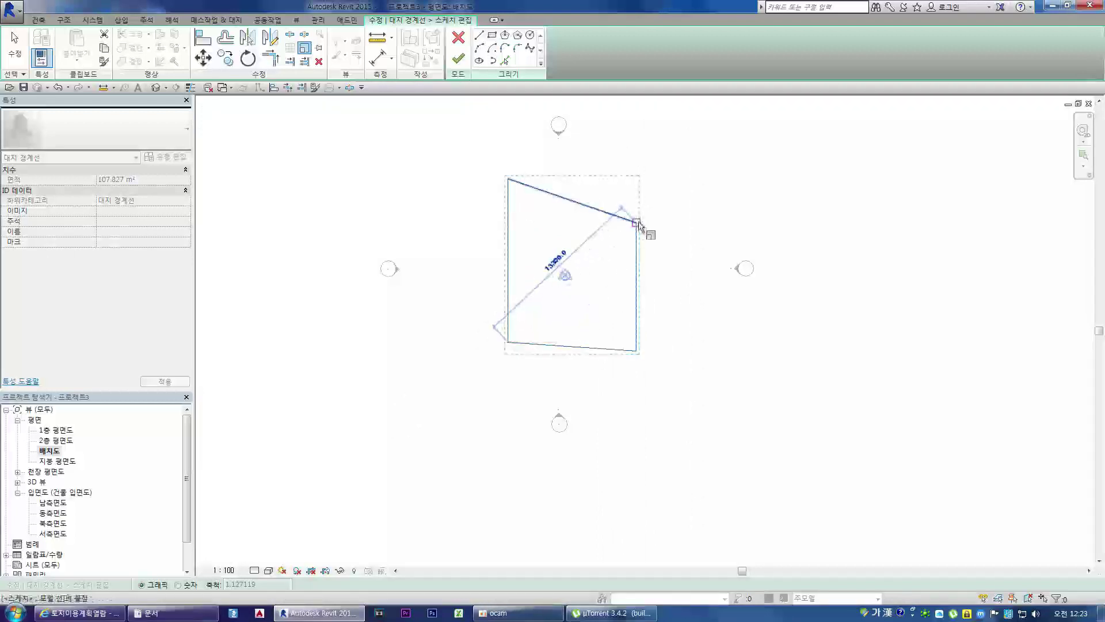
pyautogui.scroll(5, 640, 229)
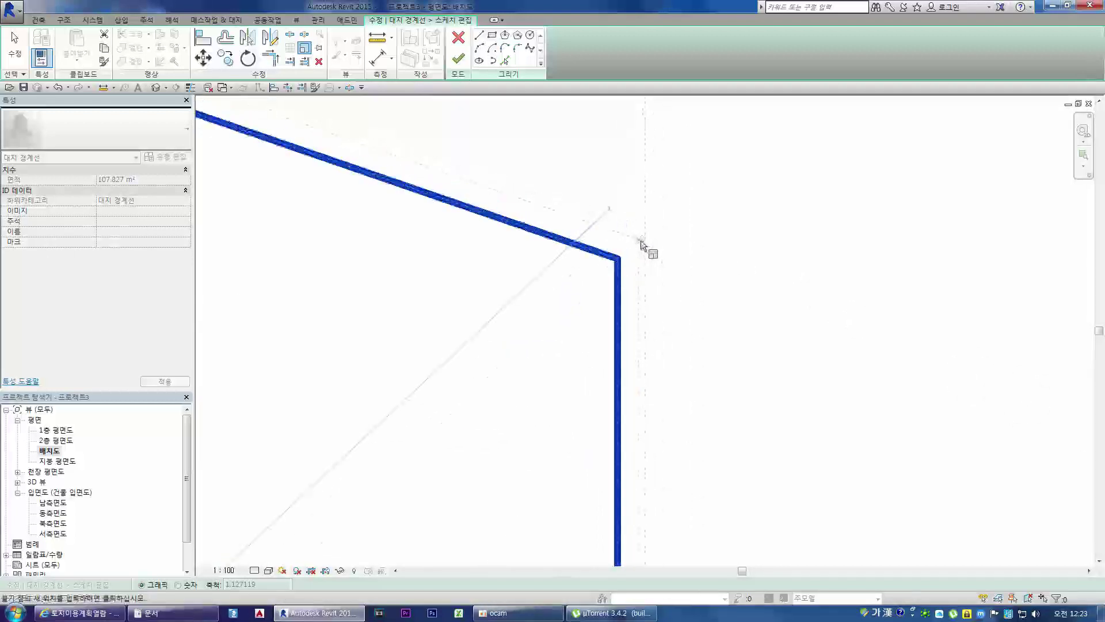
pyautogui.click(631, 261)
pyautogui.click(458, 58)
pyautogui.scroll(-8, 379, 212)
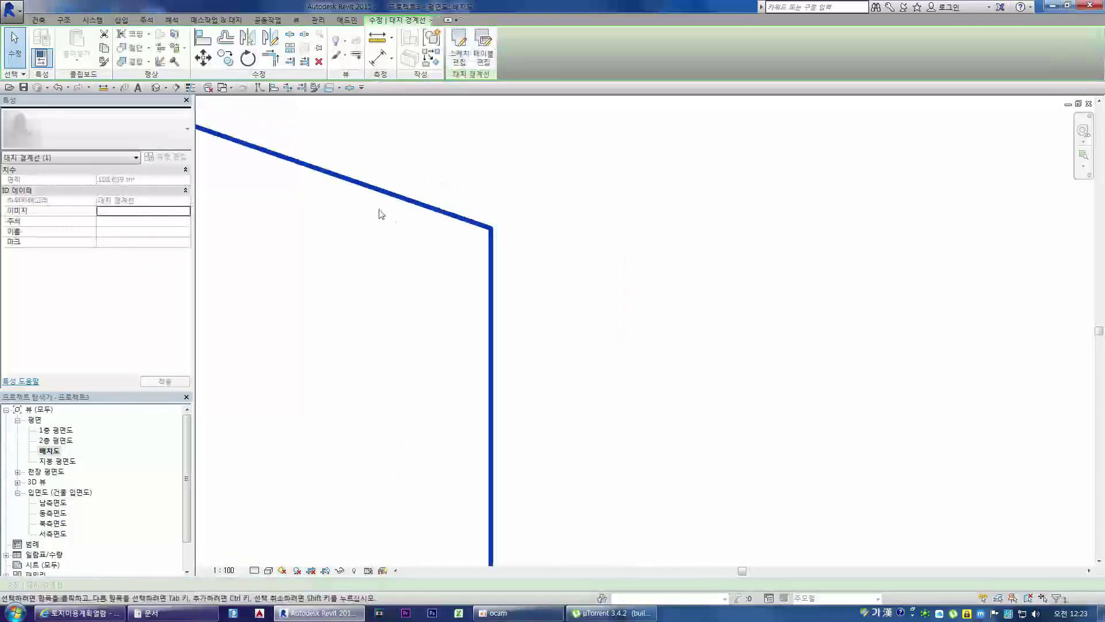
pyautogui.scroll(4, 303, 247)
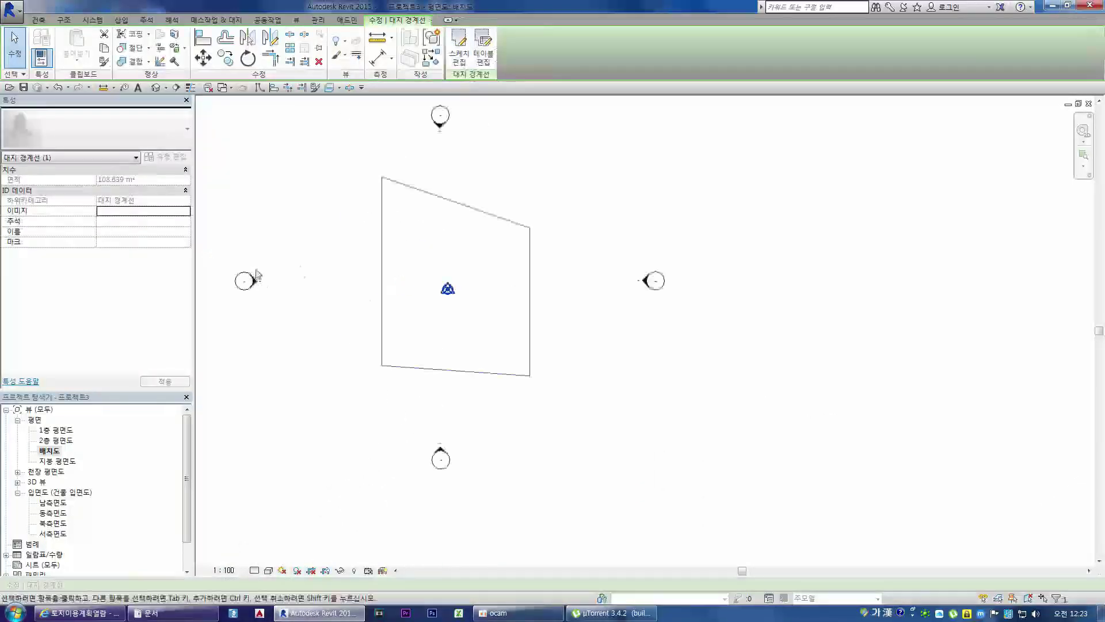
pyautogui.scroll(-1, 348, 219)
pyautogui.scroll(1, 353, 232)
pyautogui.click(312, 266)
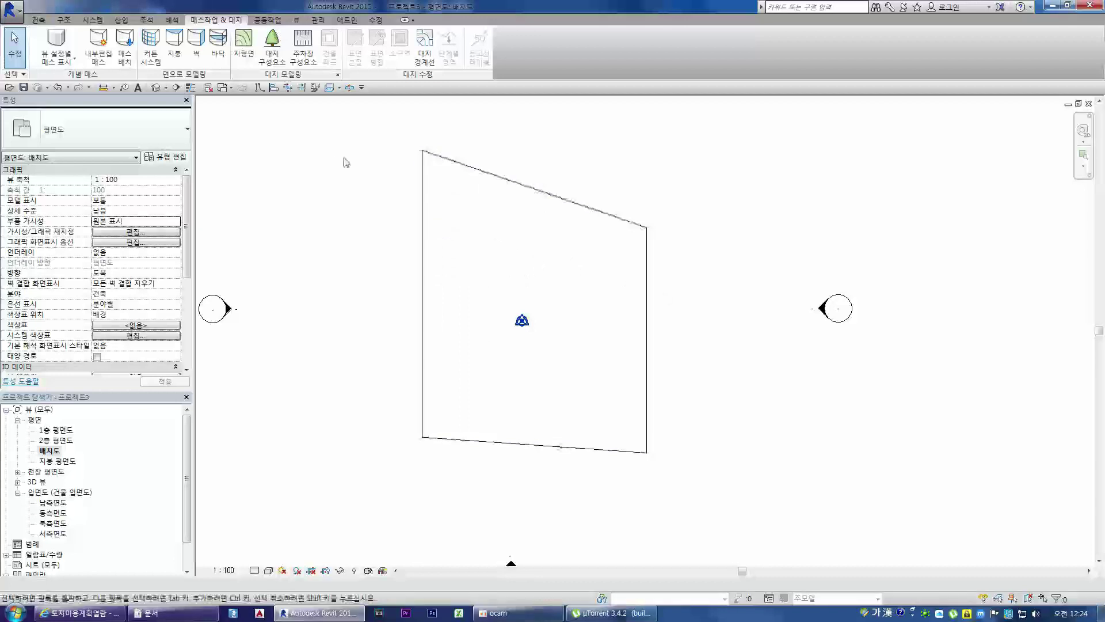
# Start a Model Line using the 은선 hidden line style in Pick Lines mode
pyautogui.click(40, 21)
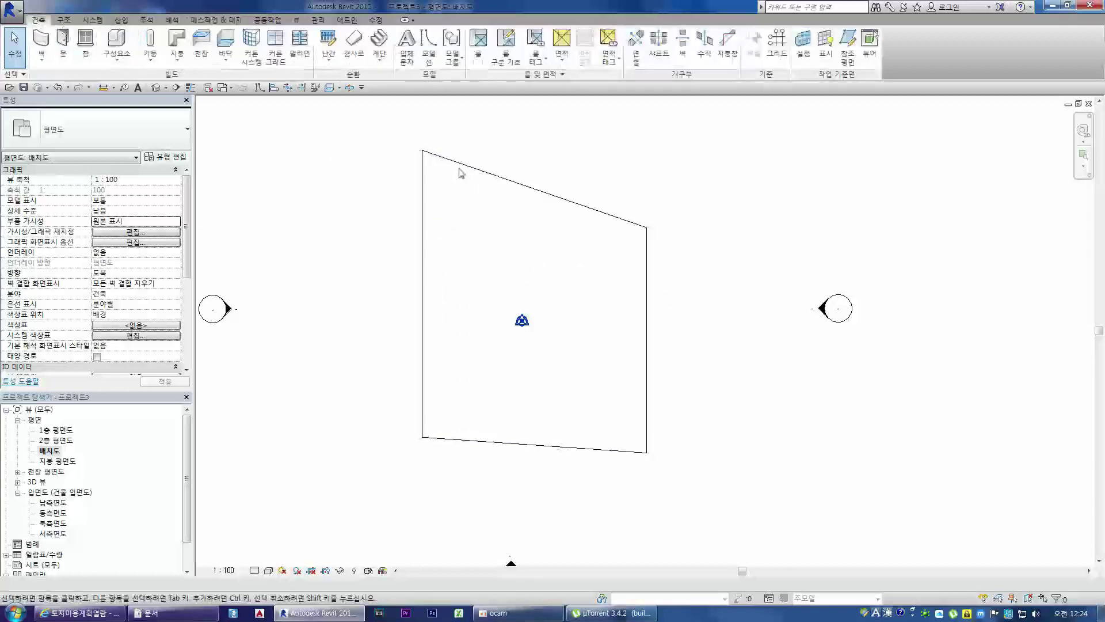
pyautogui.click(429, 58)
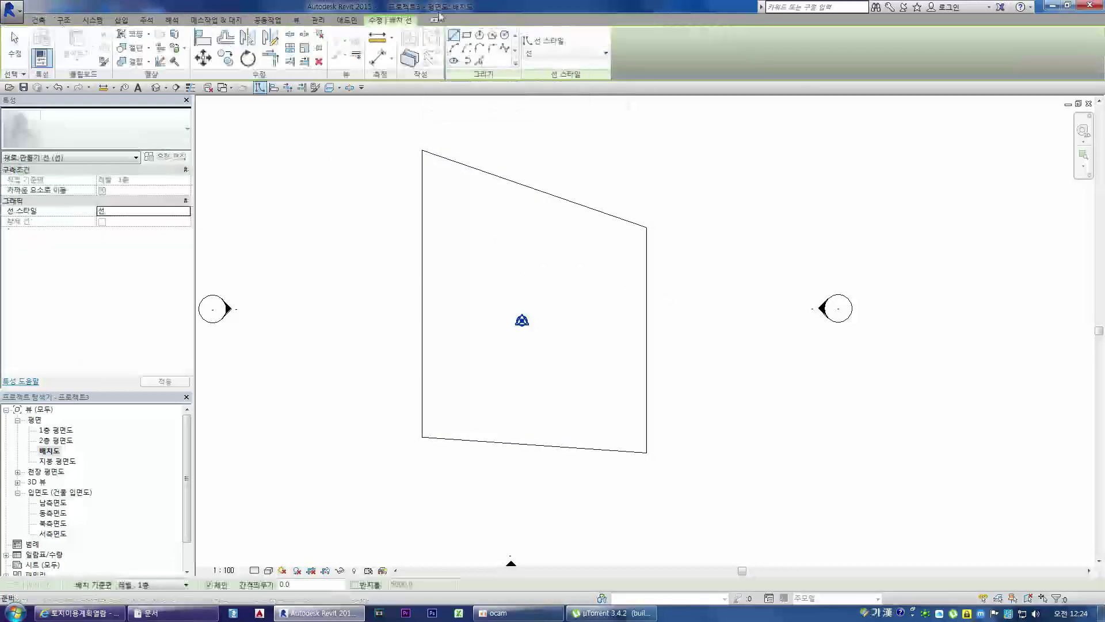
pyautogui.press('Escape')
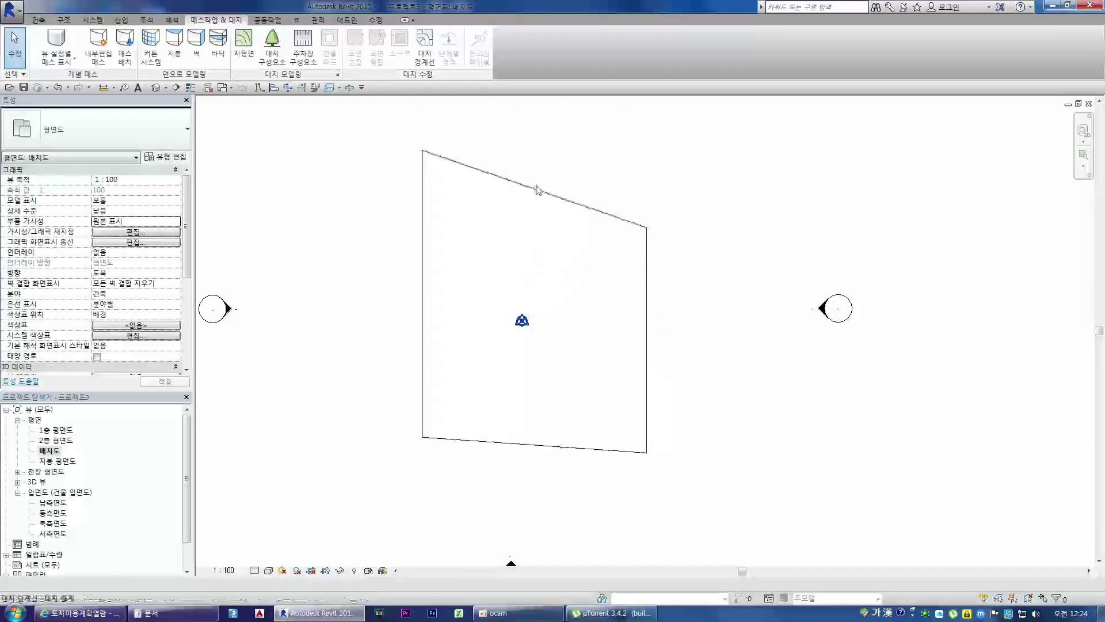
pyautogui.click(41, 20)
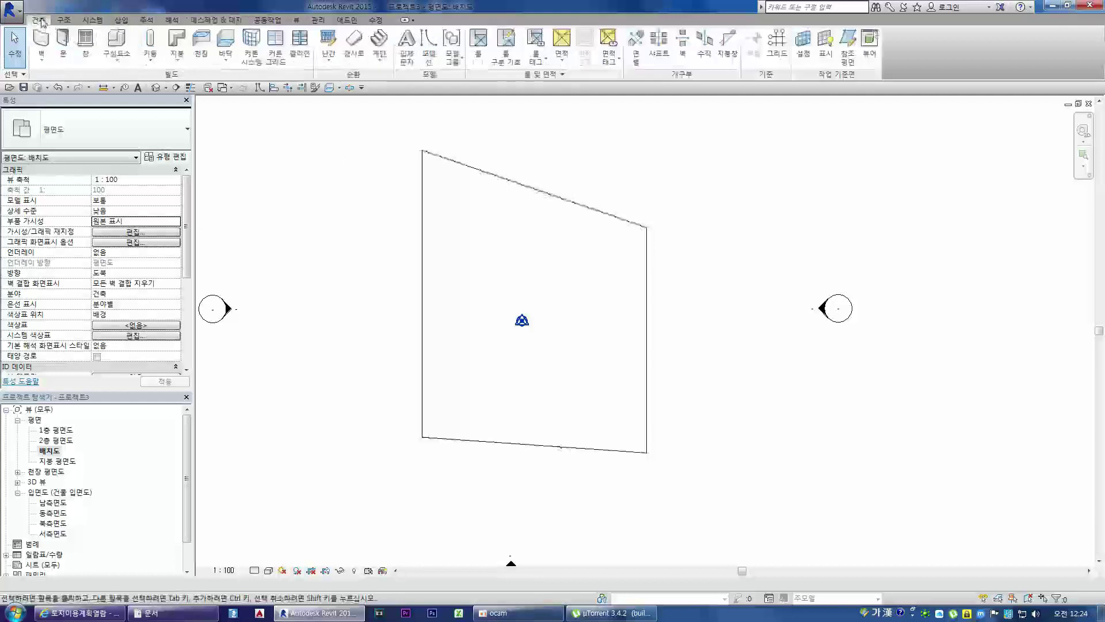
pyautogui.click(429, 56)
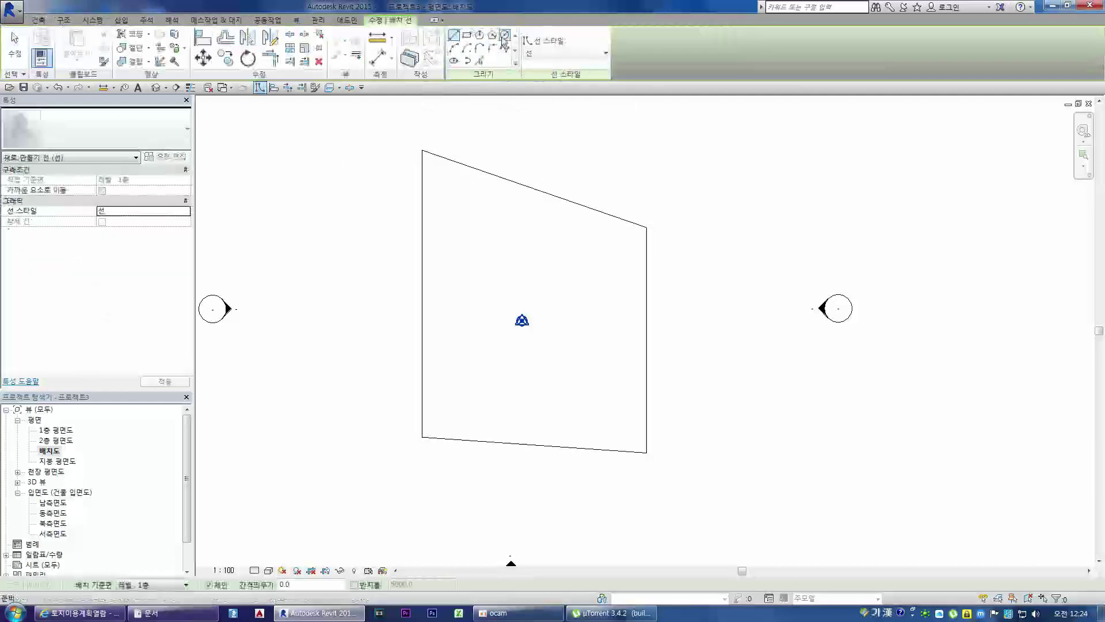
pyautogui.click(605, 56)
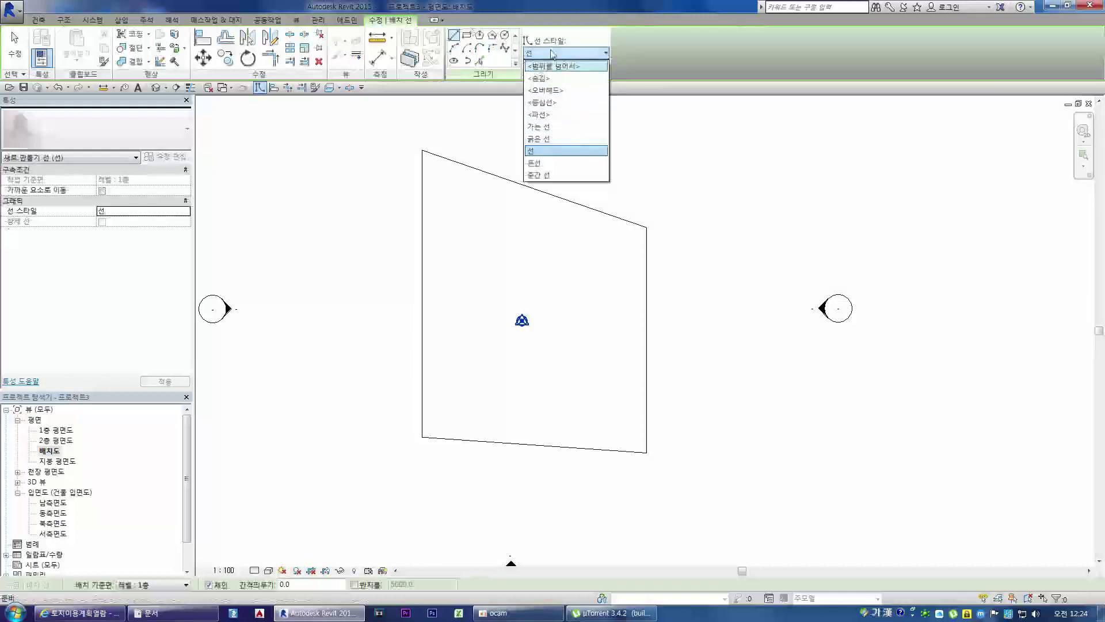
pyautogui.click(555, 163)
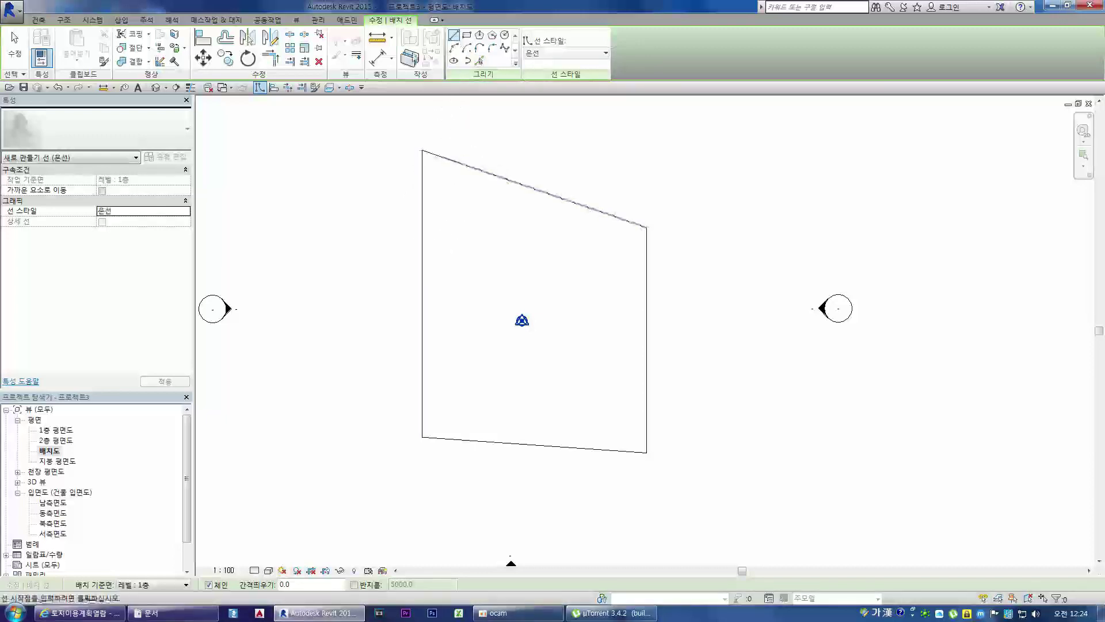
pyautogui.click(480, 60)
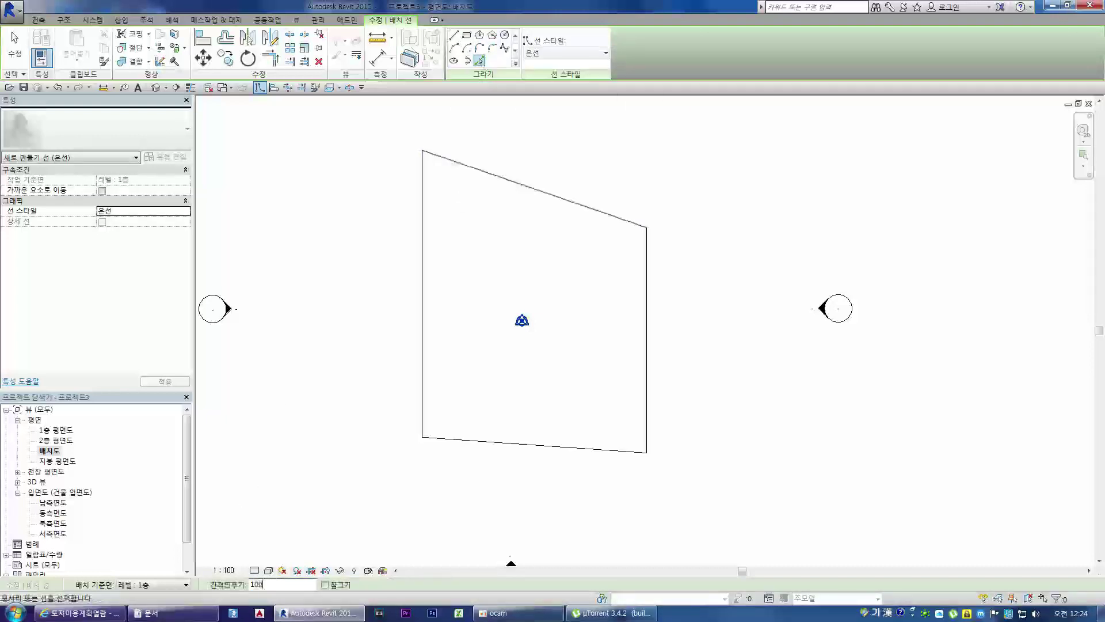
# Pick the left, top, right and bottom boundary edges to draw the 1000 inset dashed loop
pyautogui.click(454, 35)
pyautogui.click(480, 61)
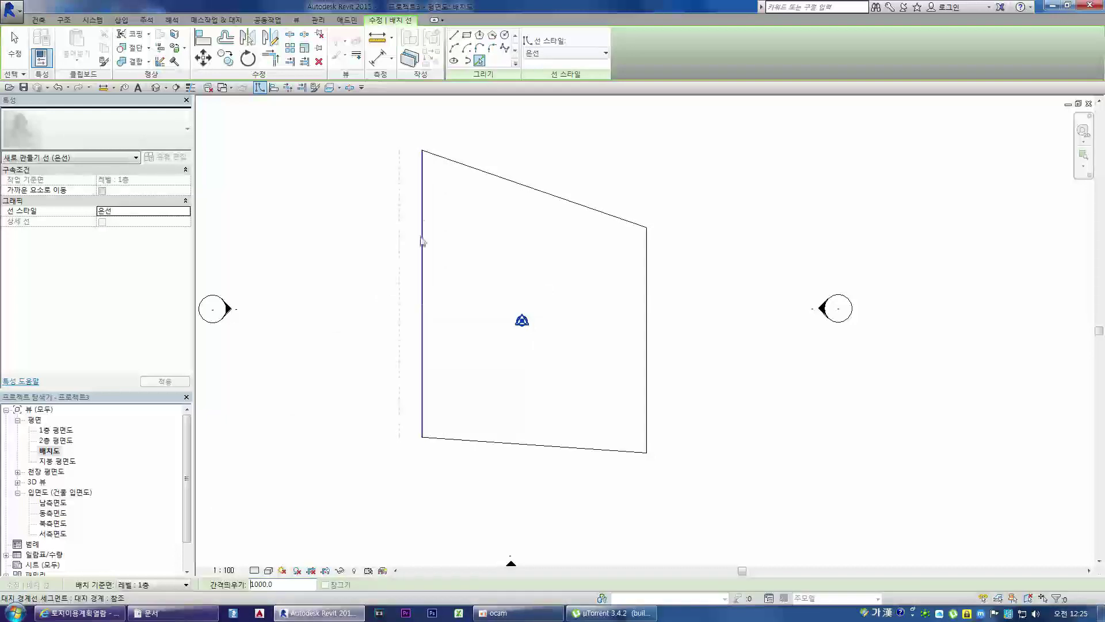
pyautogui.click(424, 267)
pyautogui.click(504, 182)
pyautogui.click(648, 316)
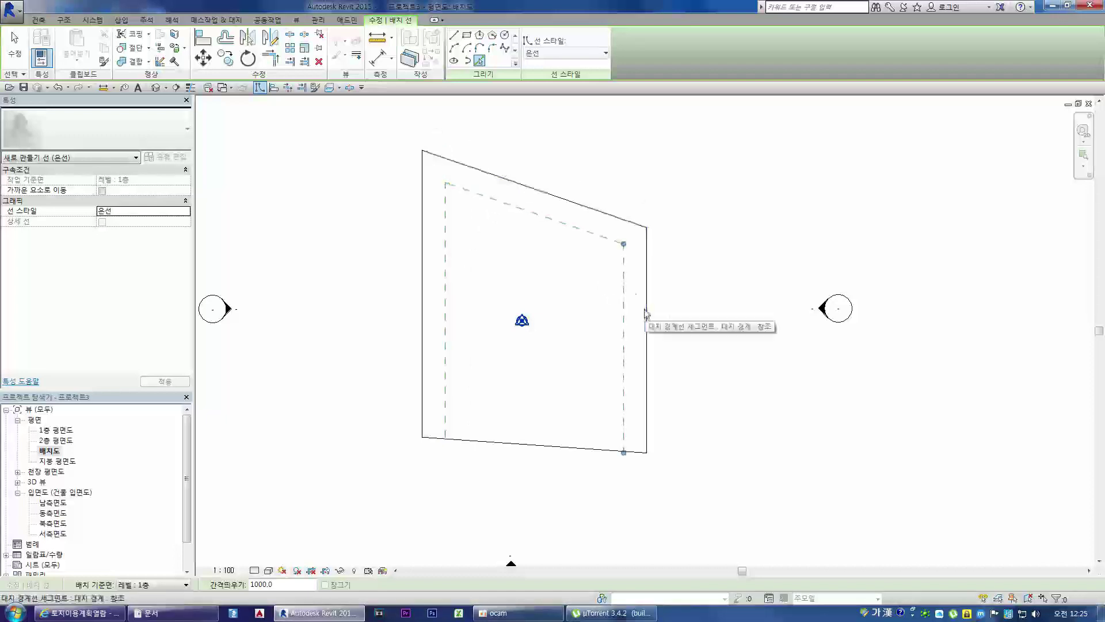
pyautogui.click(562, 447)
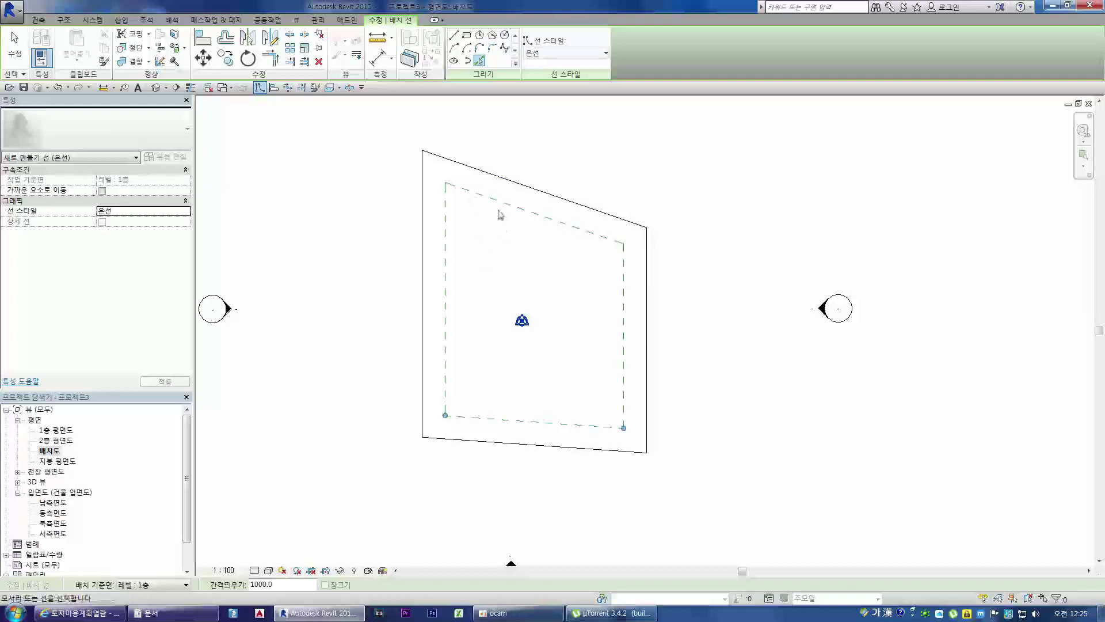
pyautogui.press('Escape')
pyautogui.press('Escape')
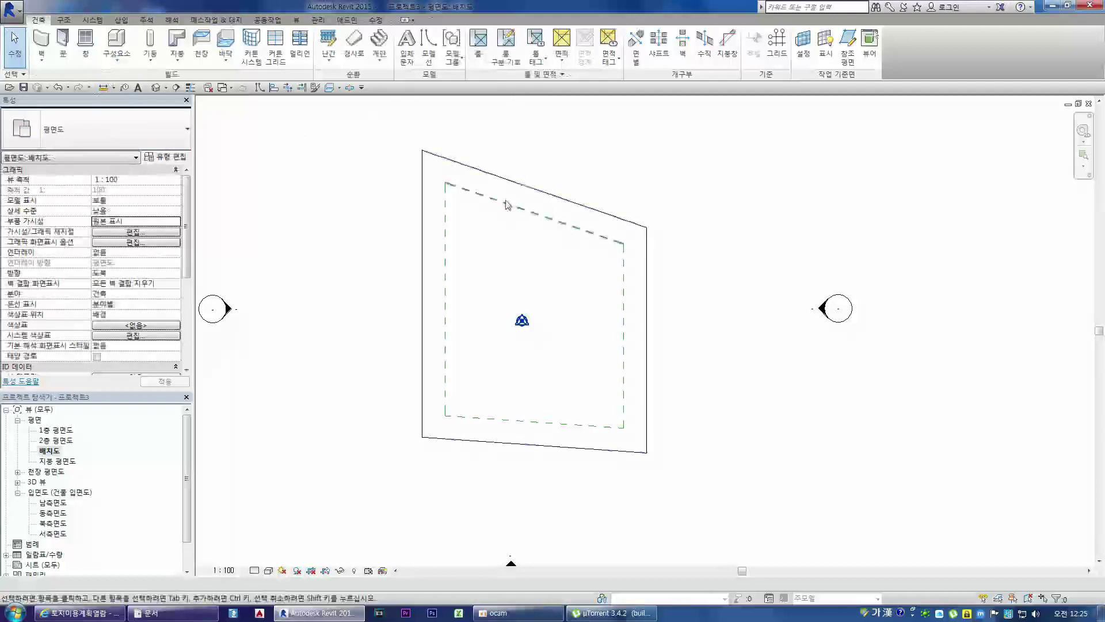
pyautogui.click(520, 211)
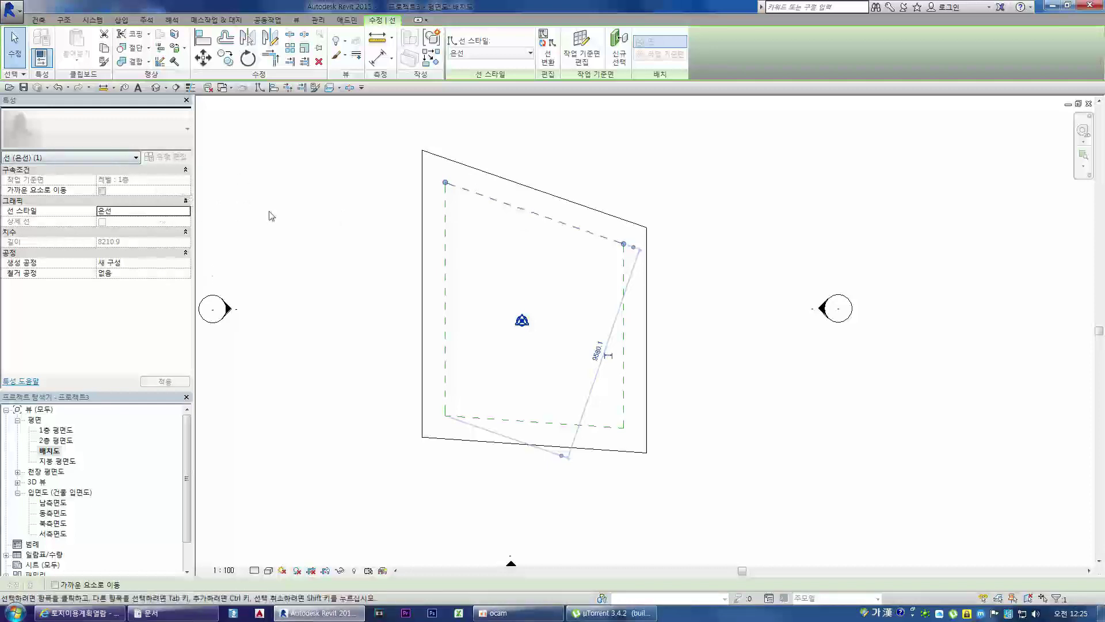
pyautogui.click(491, 249)
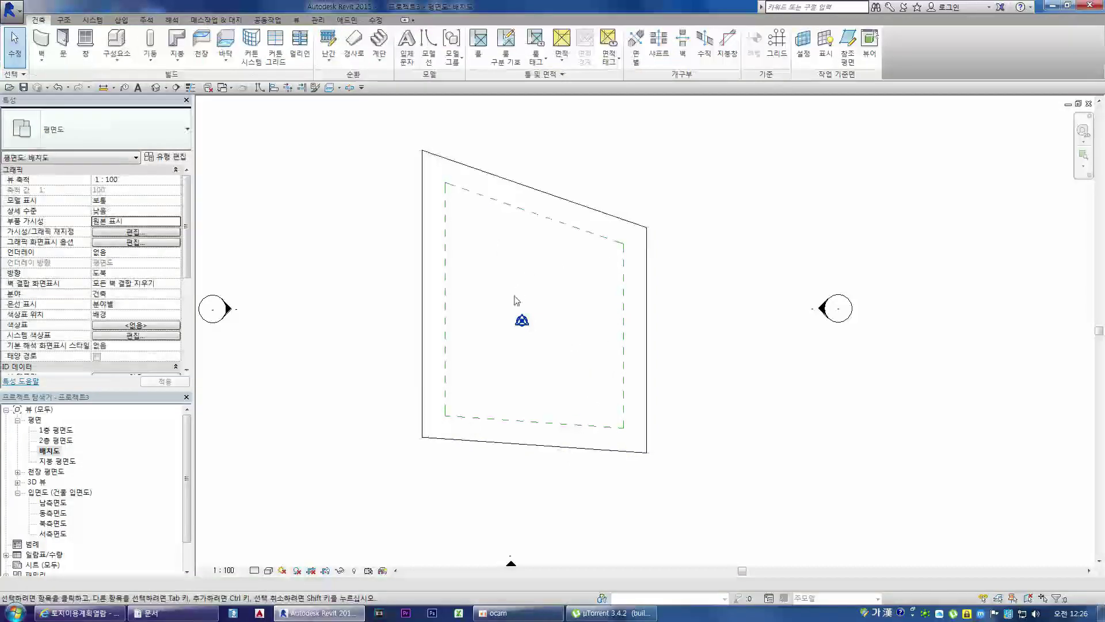
pyautogui.click(441, 335)
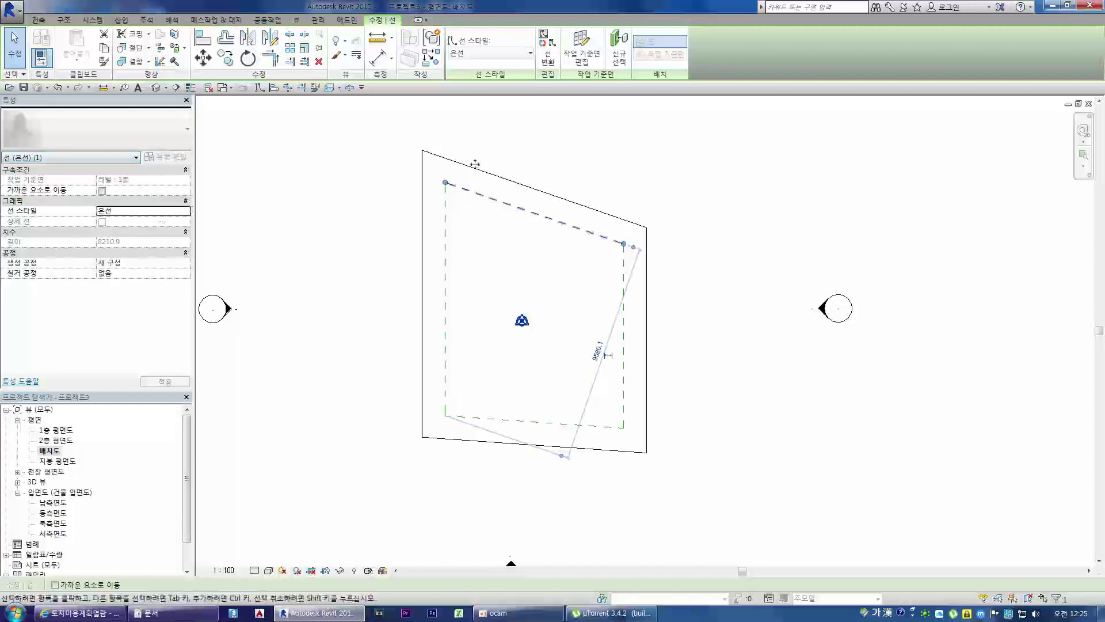
pyautogui.press('Escape')
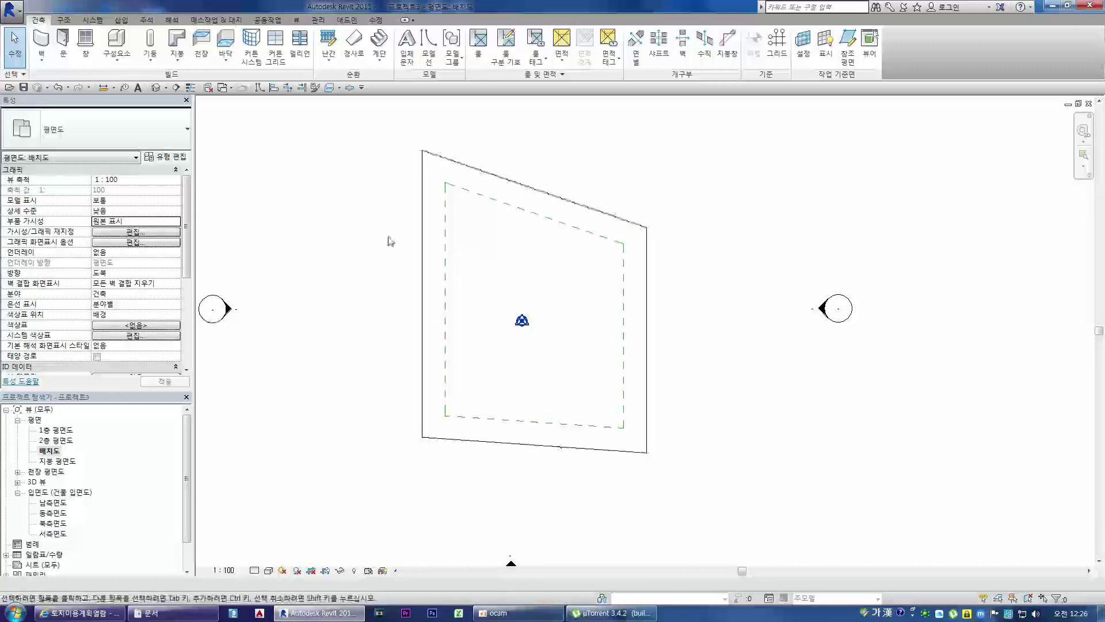
# Draw grid 1 vertically from below the left setback line to above the boundary's top
pyautogui.click(778, 50)
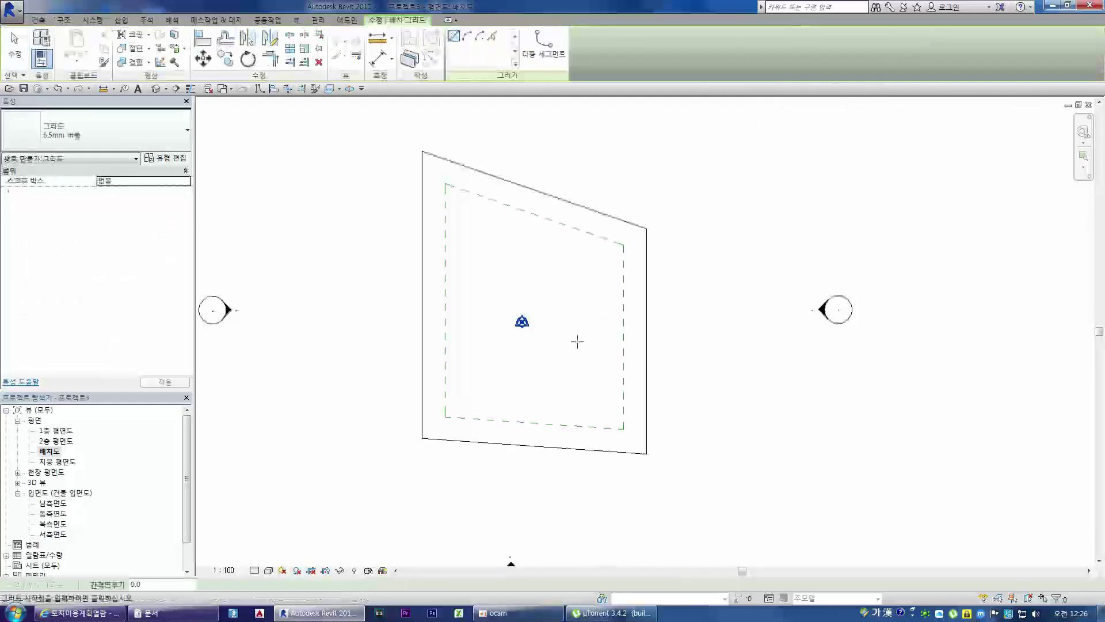
pyautogui.click(492, 36)
pyautogui.click(446, 279)
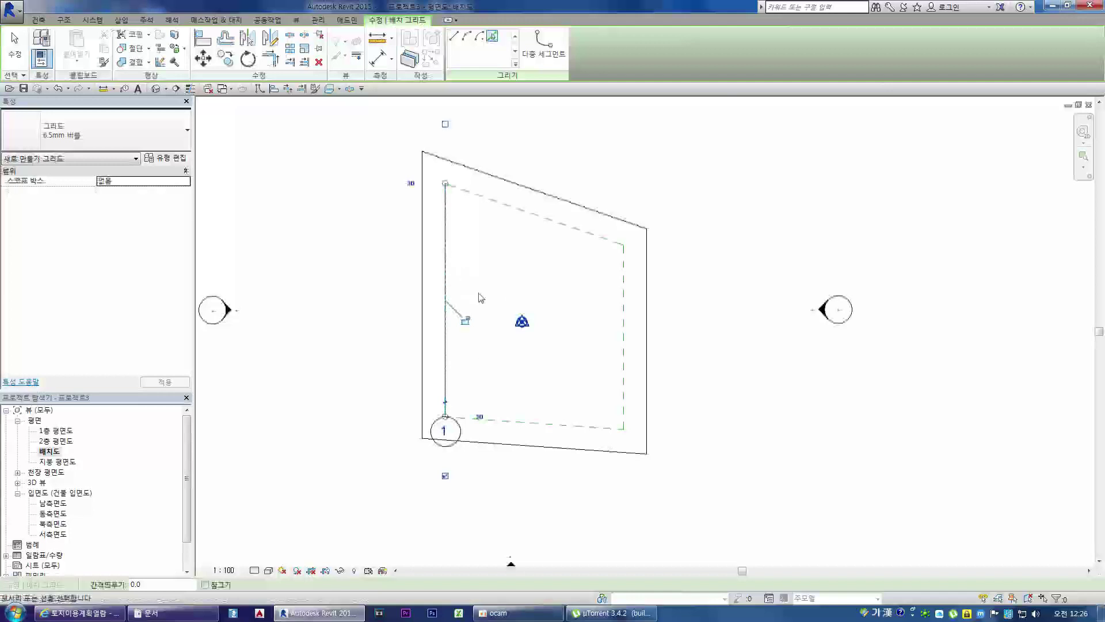
pyautogui.hotkey('ctrl', 'z')
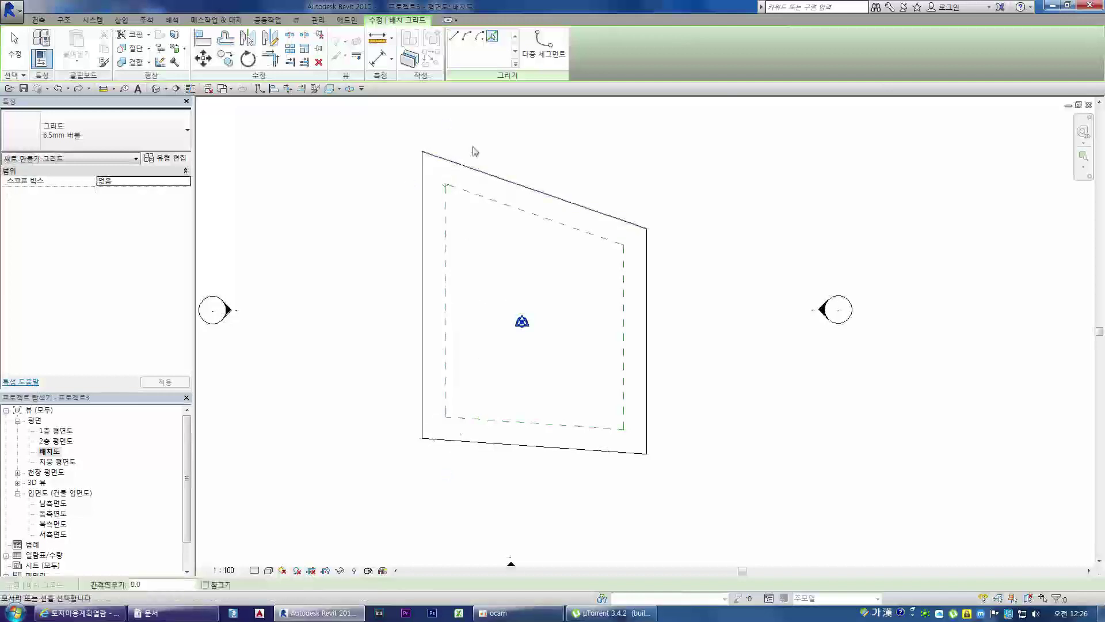
pyautogui.click(453, 37)
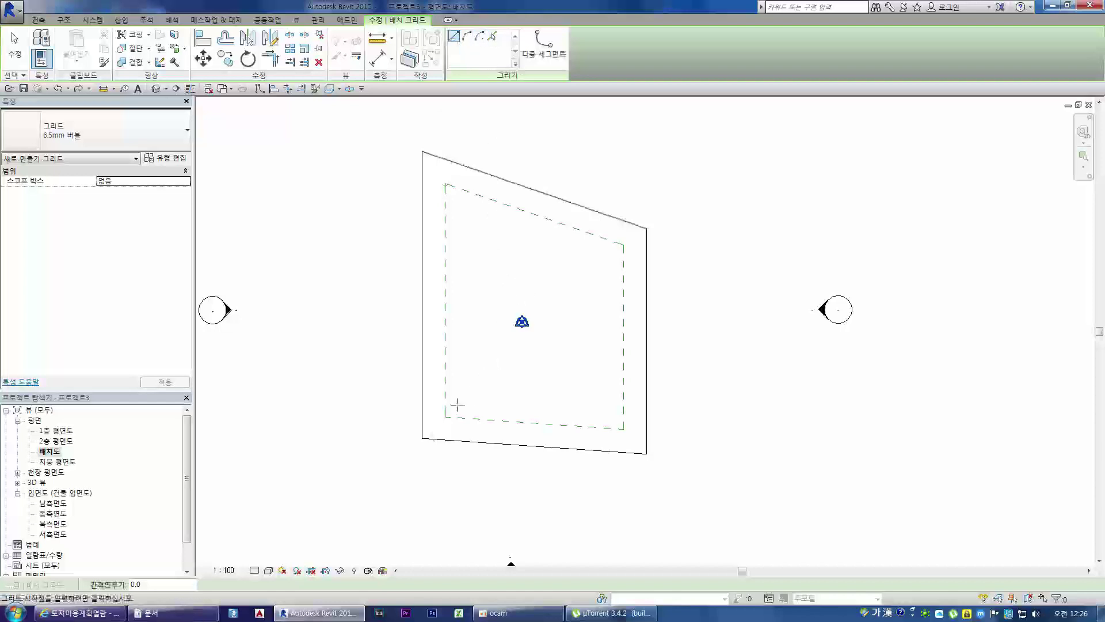
pyautogui.click(454, 487)
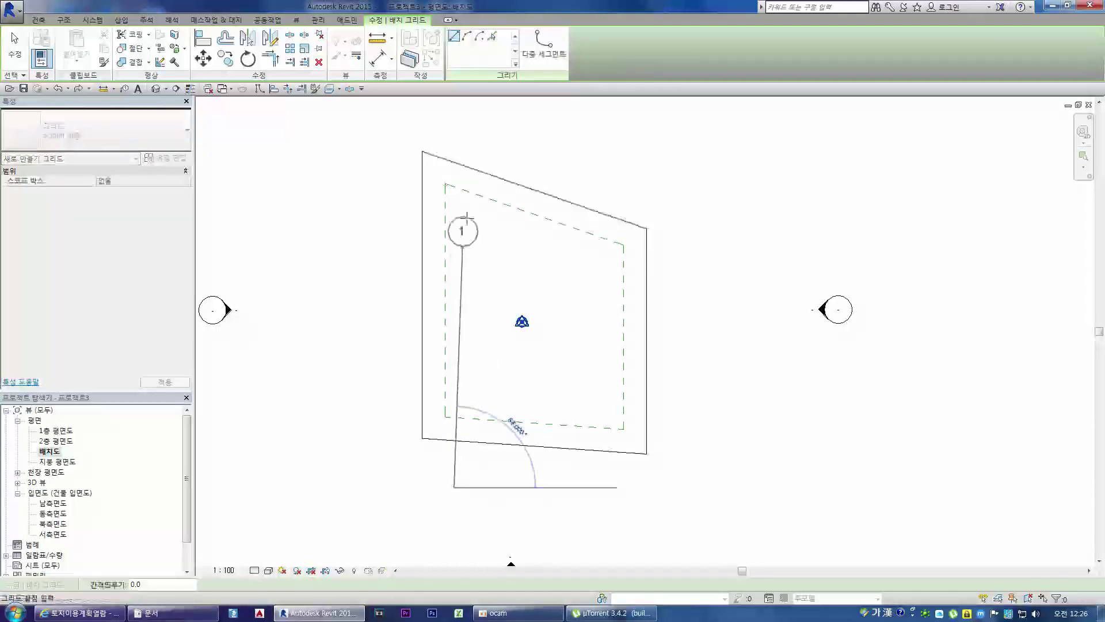
pyautogui.press('Escape')
pyautogui.click(491, 39)
pyautogui.click(454, 36)
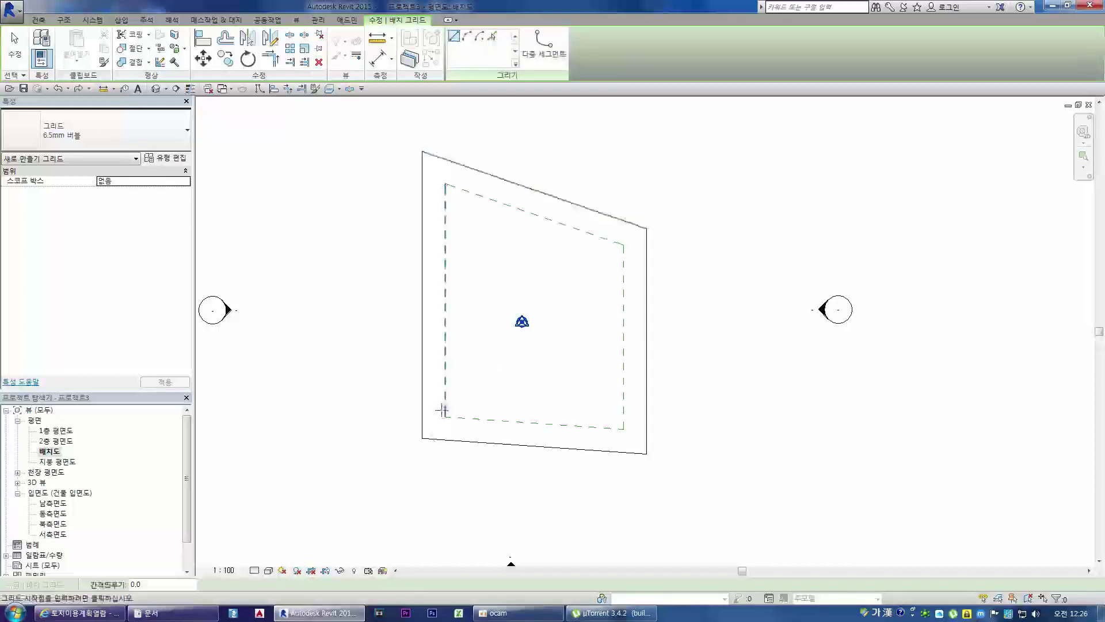
pyautogui.click(454, 488)
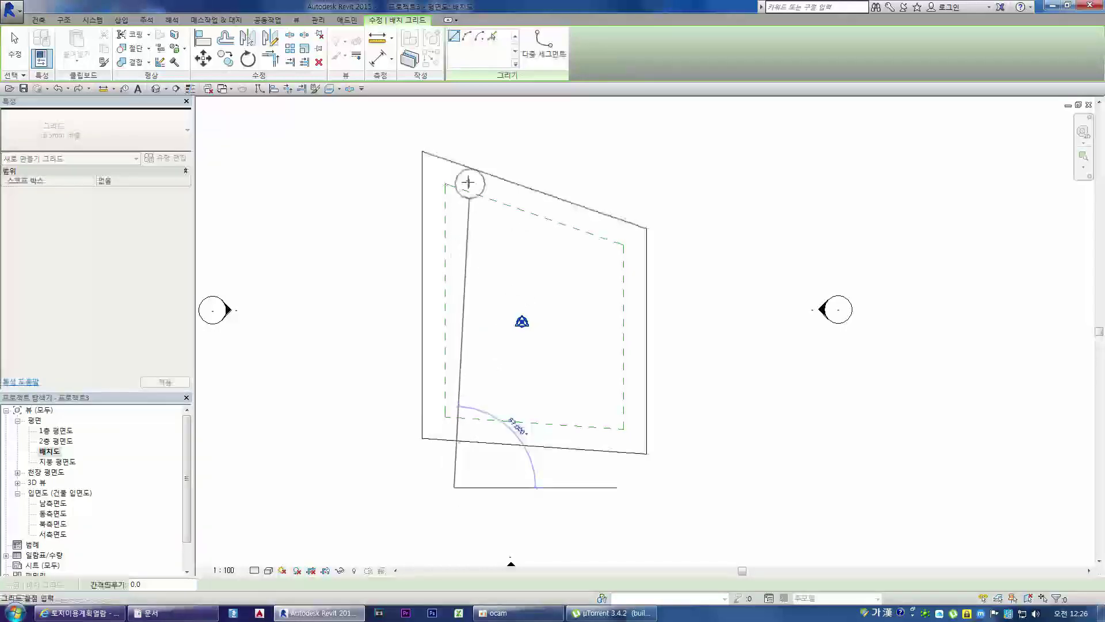
pyautogui.scroll(-4, 454, 135)
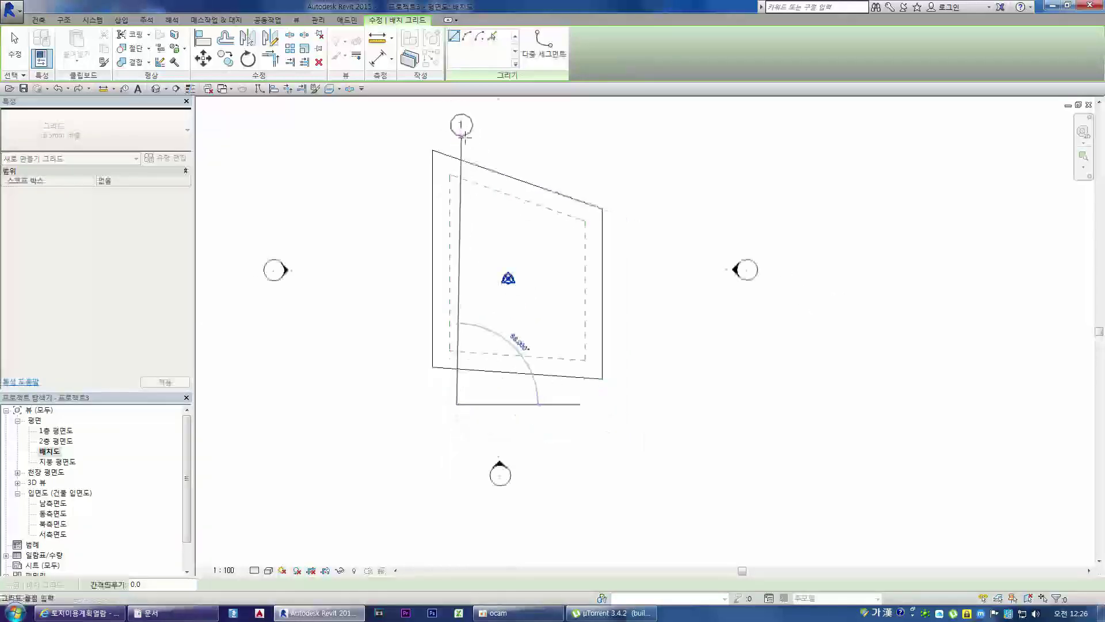
pyautogui.click(453, 135)
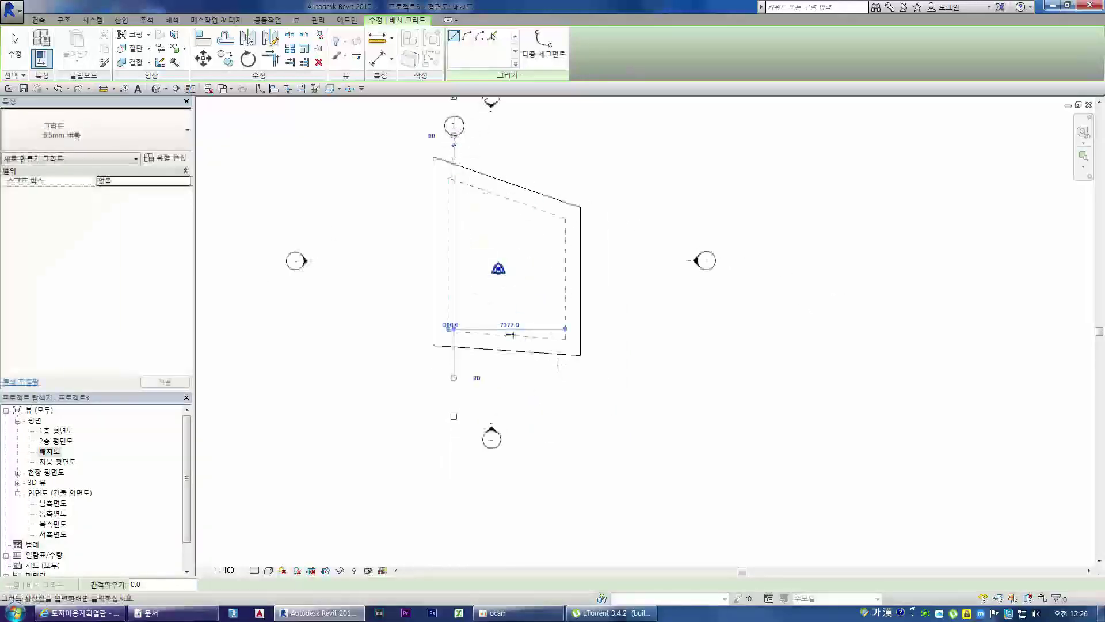
pyautogui.press('Escape')
pyautogui.press('Escape')
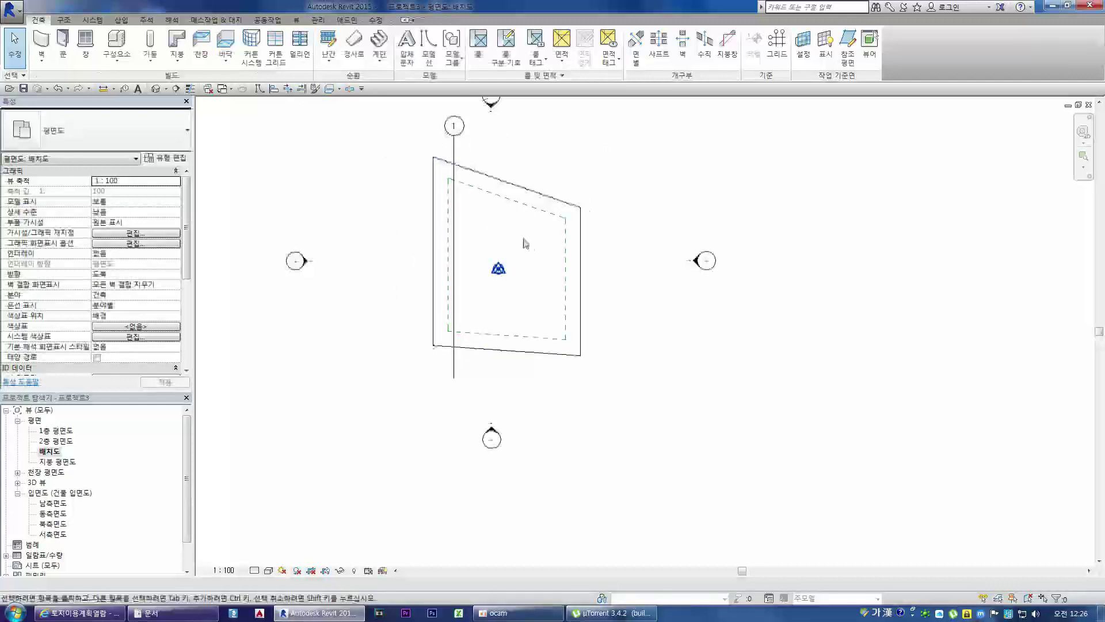
# Move grid 1 with MV so it sits on the dashed setback's left edge
pyautogui.click(453, 273)
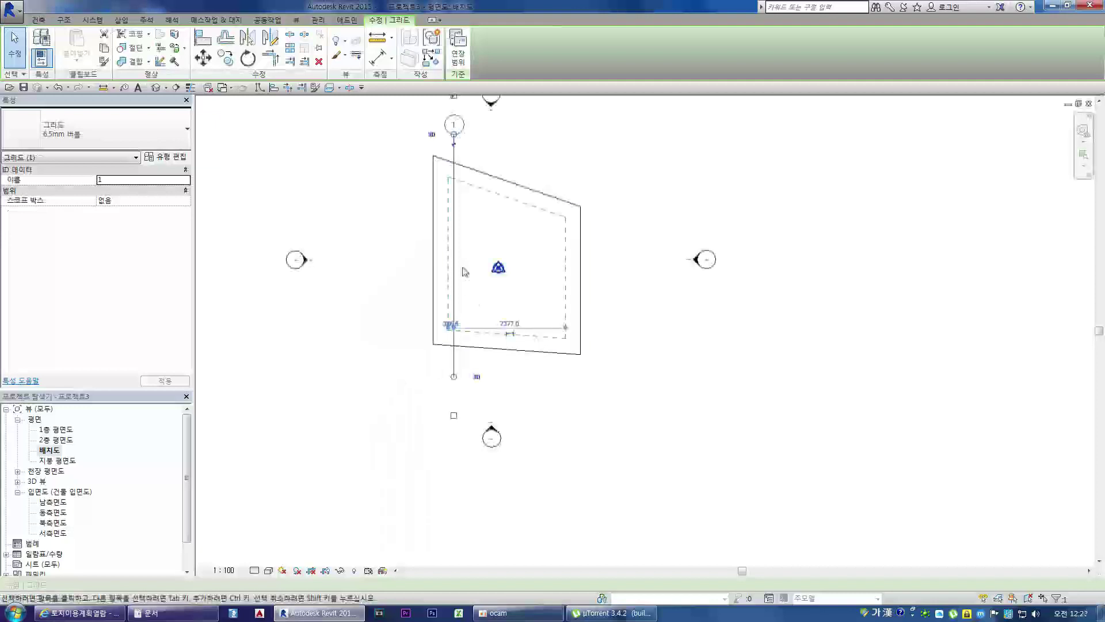
pyautogui.scroll(2, 452, 241)
pyautogui.scroll(5, 478, 512)
pyautogui.scroll(-6, 480, 514)
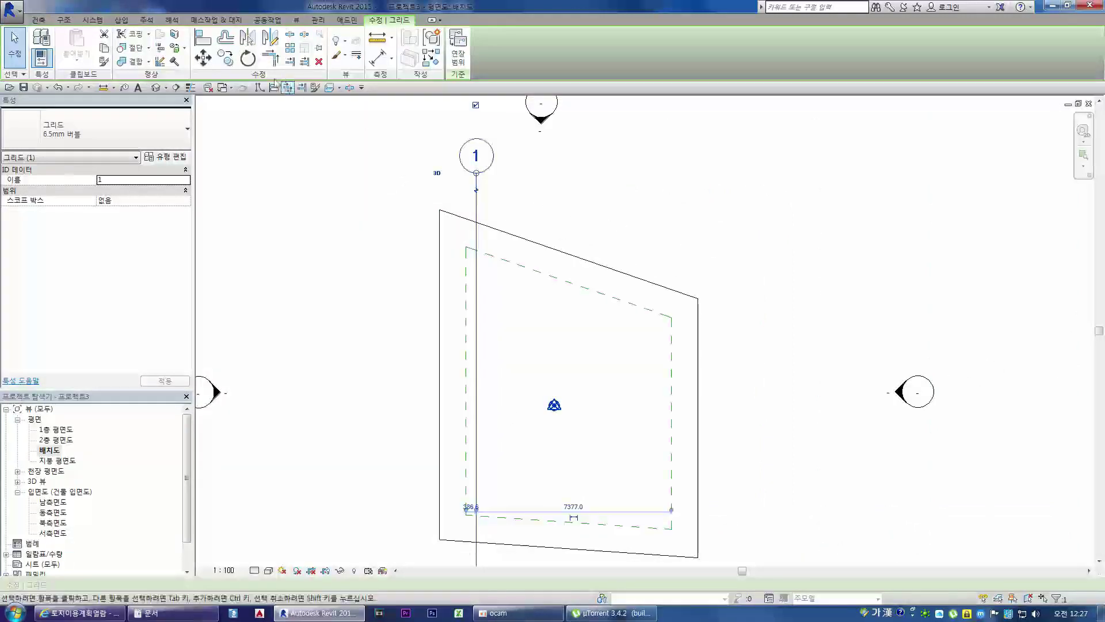
pyautogui.press('m')
pyautogui.press('v')
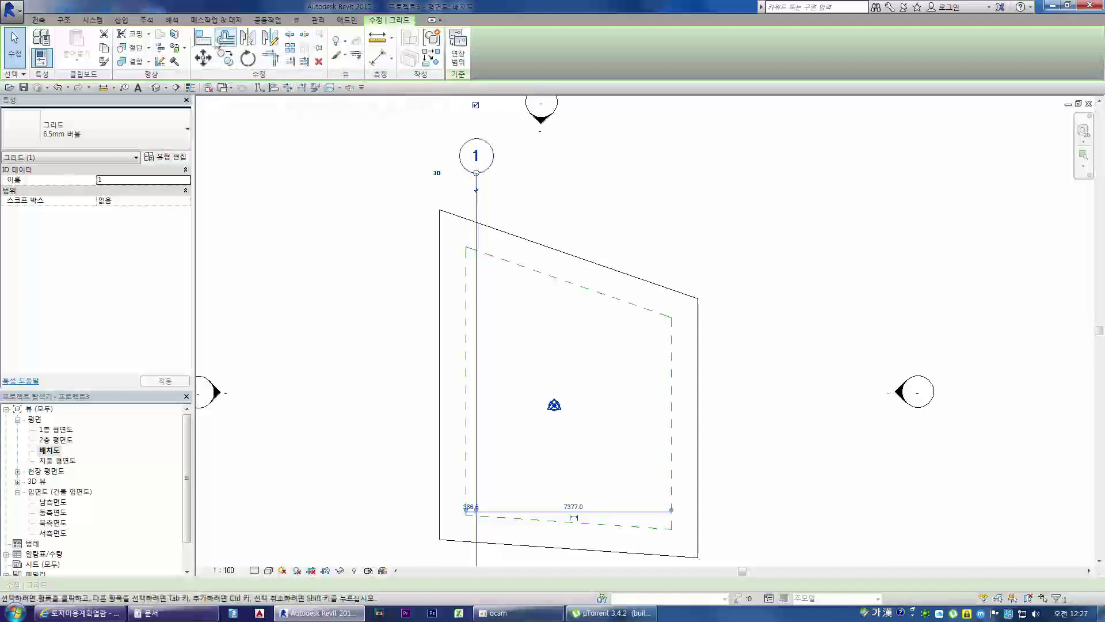
pyautogui.scroll(6, 471, 521)
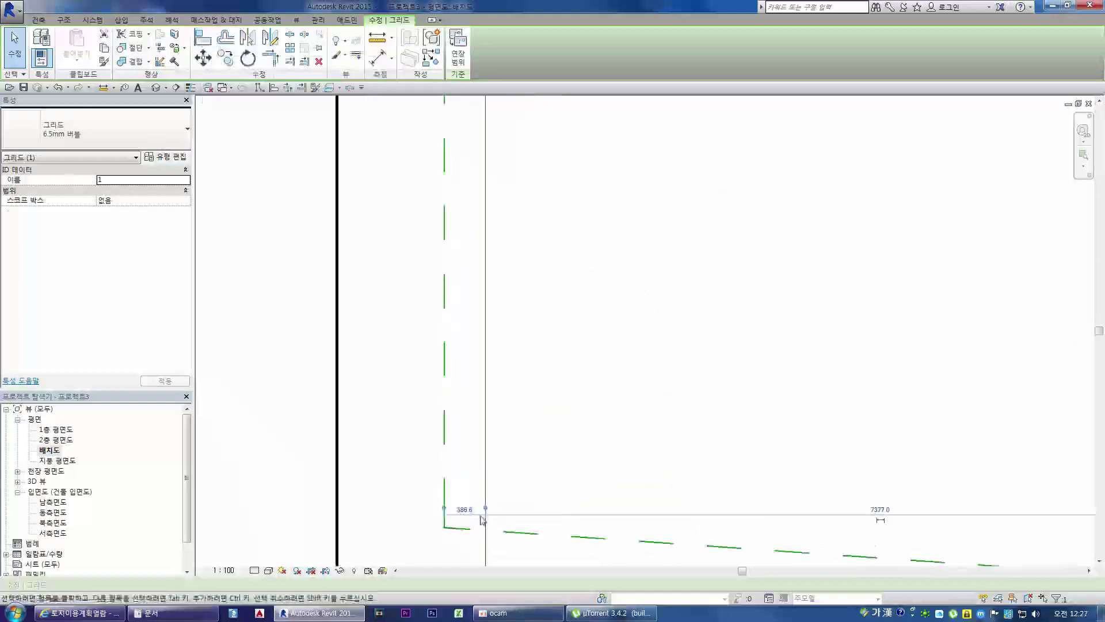
pyautogui.scroll(-6, 483, 520)
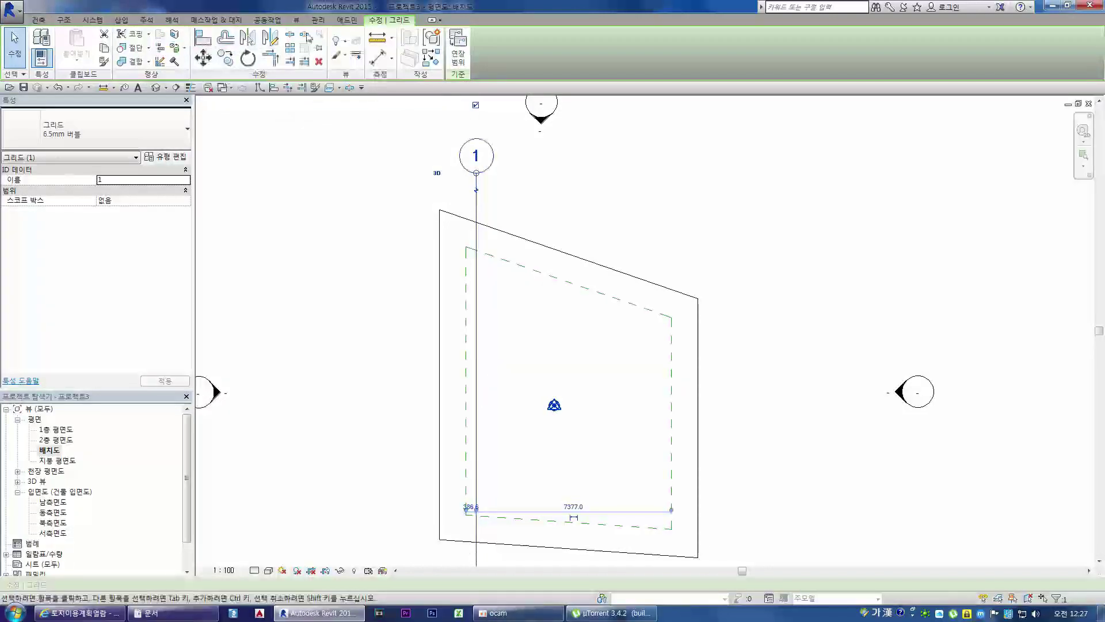
pyautogui.click(203, 59)
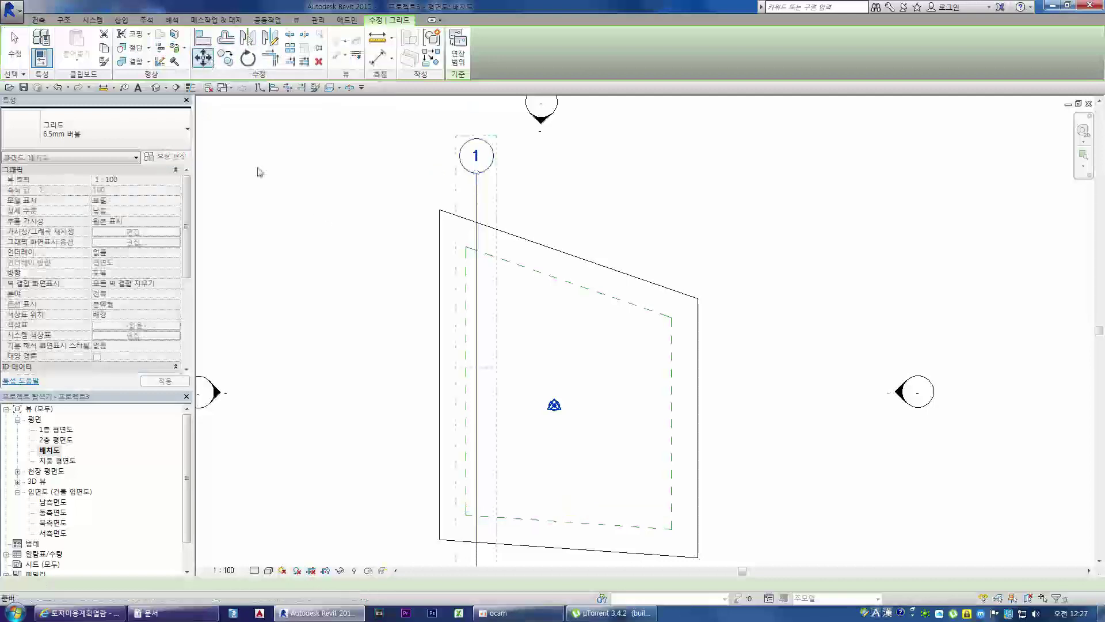
pyautogui.click(466, 351)
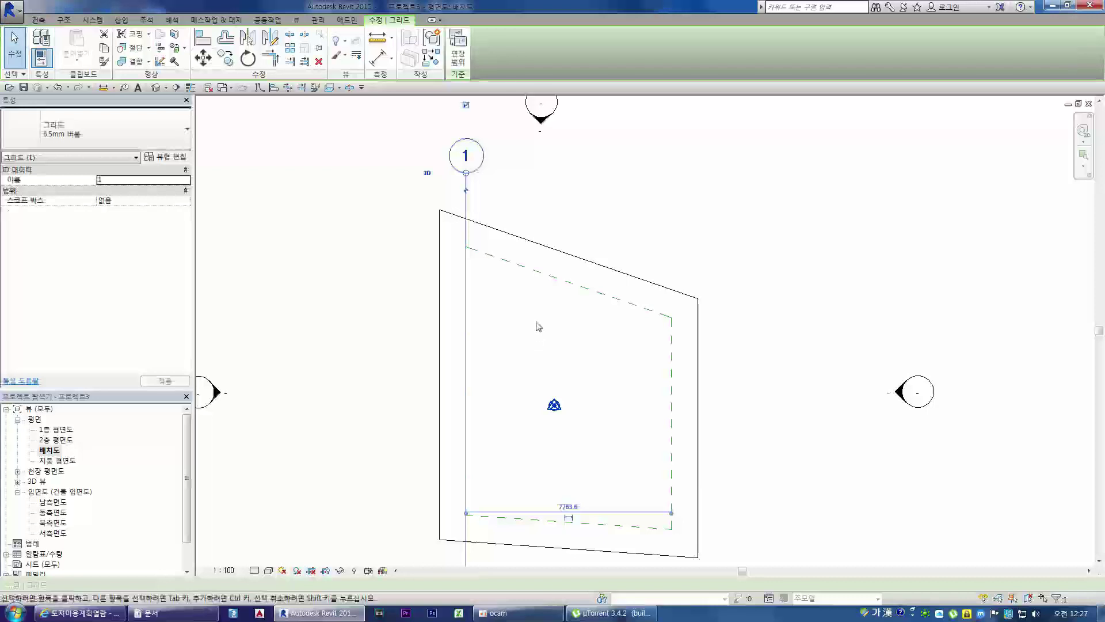
# Shift grid 1 a further 100 inside the setback, then deselect it
pyautogui.scroll(2, 464, 311)
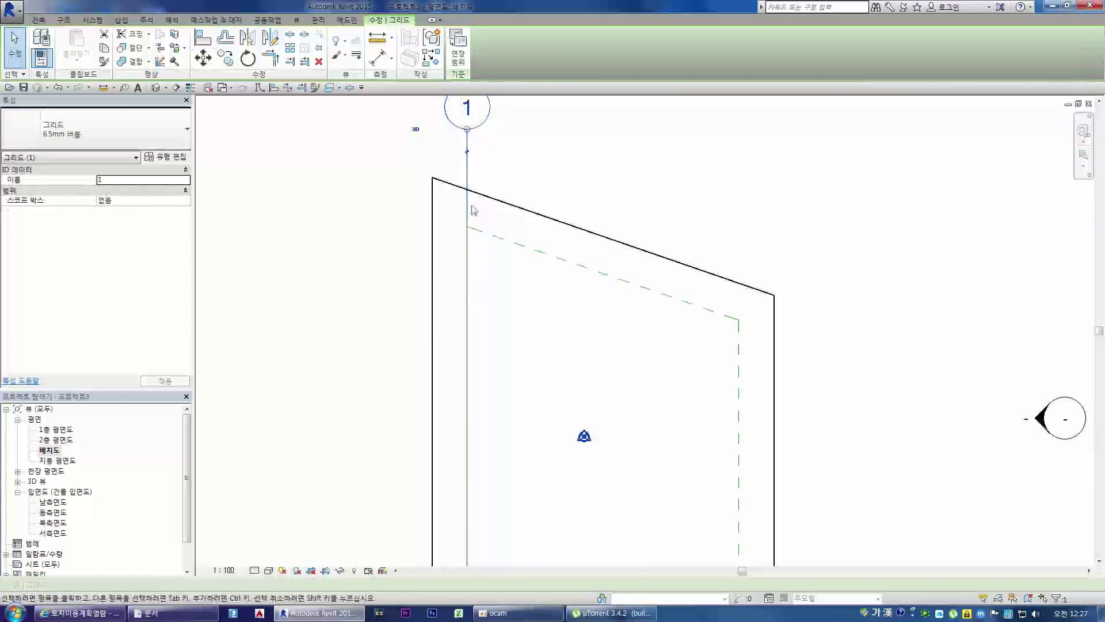
pyautogui.scroll(-2, 486, 254)
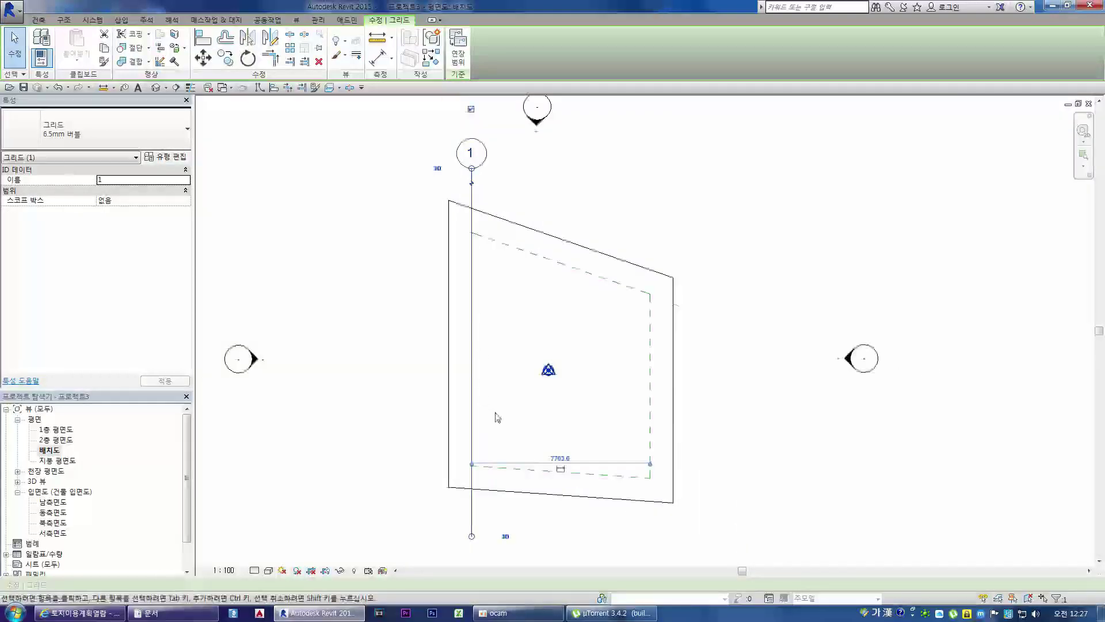
pyautogui.click(203, 57)
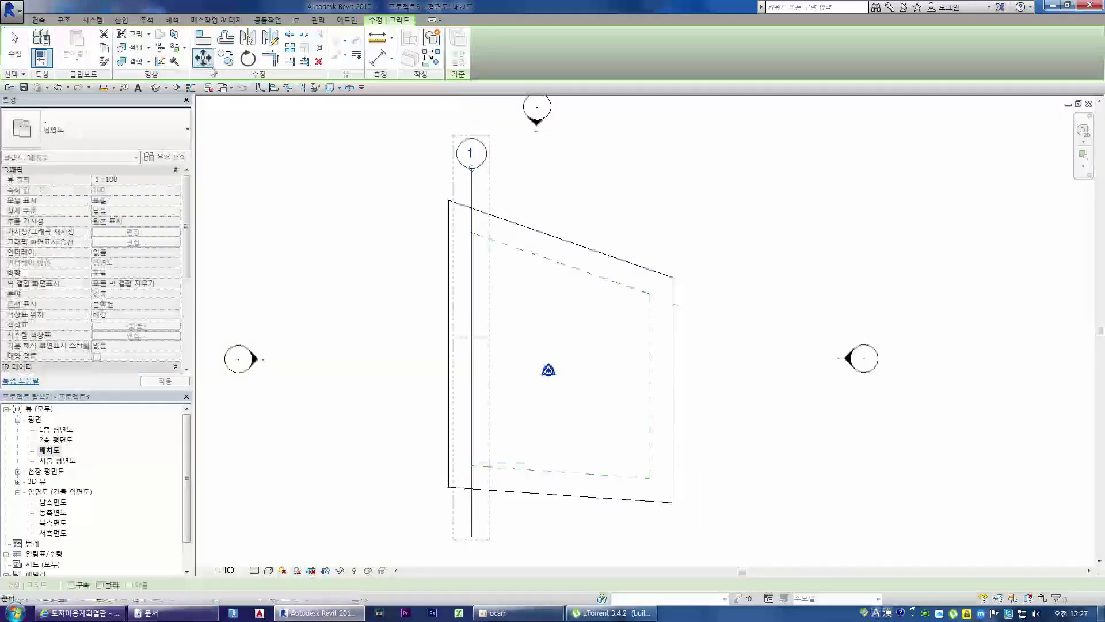
pyautogui.click(505, 280)
pyautogui.press('Escape')
pyautogui.press('Escape')
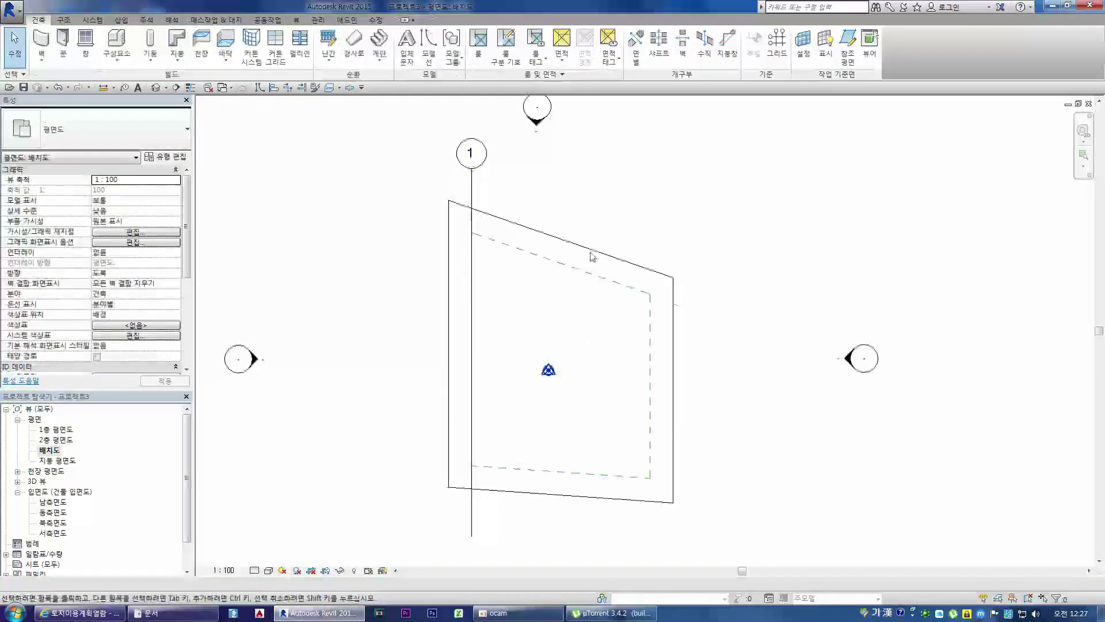
pyautogui.click(476, 369)
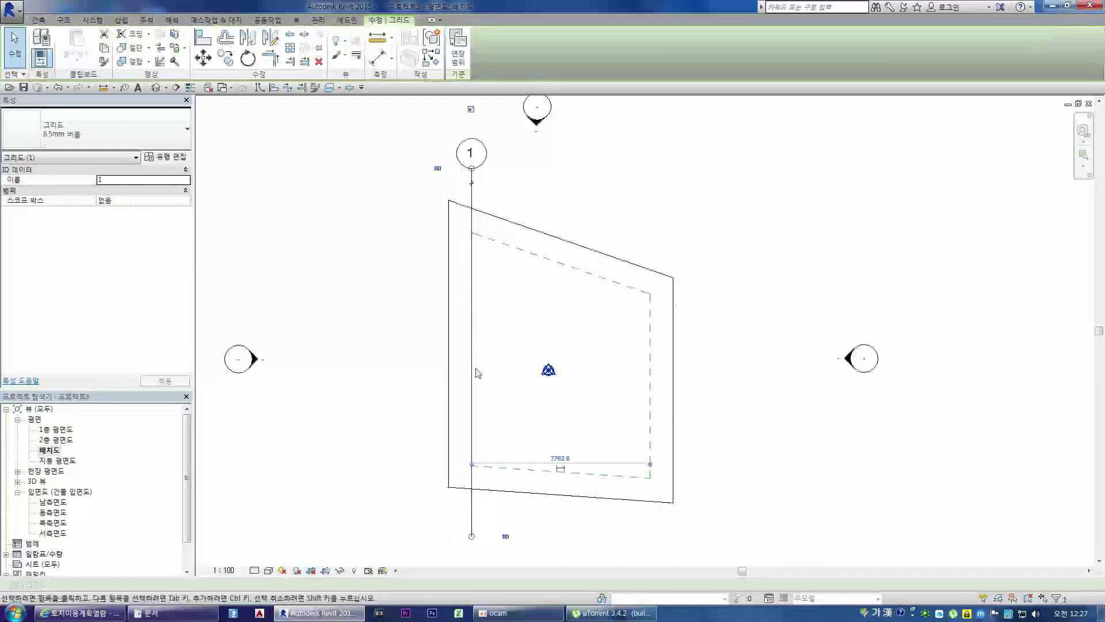
pyautogui.click(208, 60)
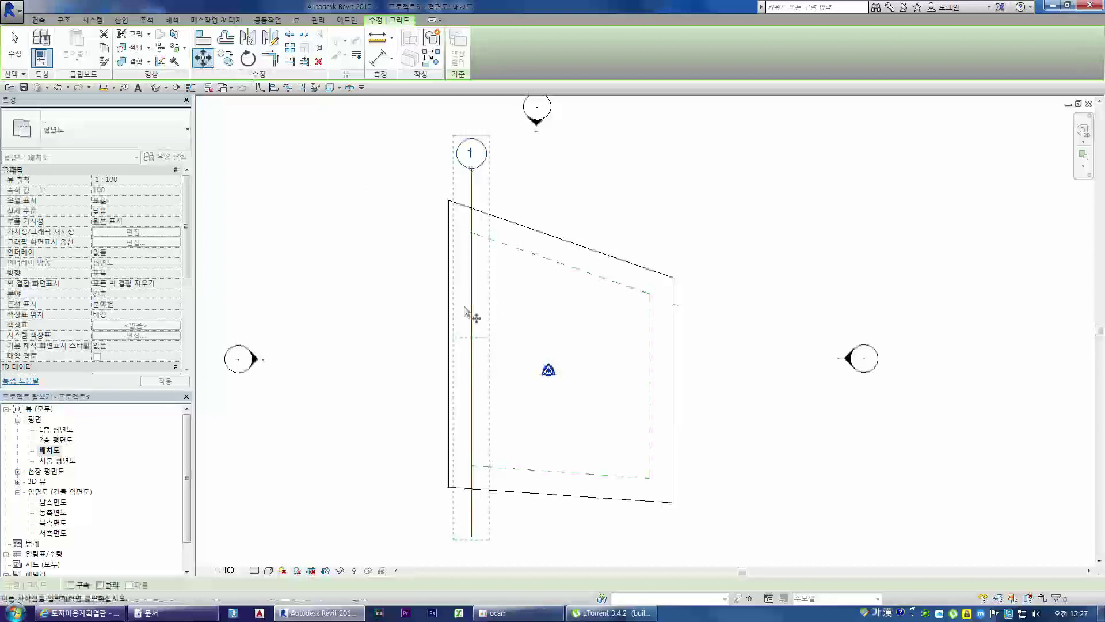
pyautogui.press('Escape')
pyautogui.press('Escape')
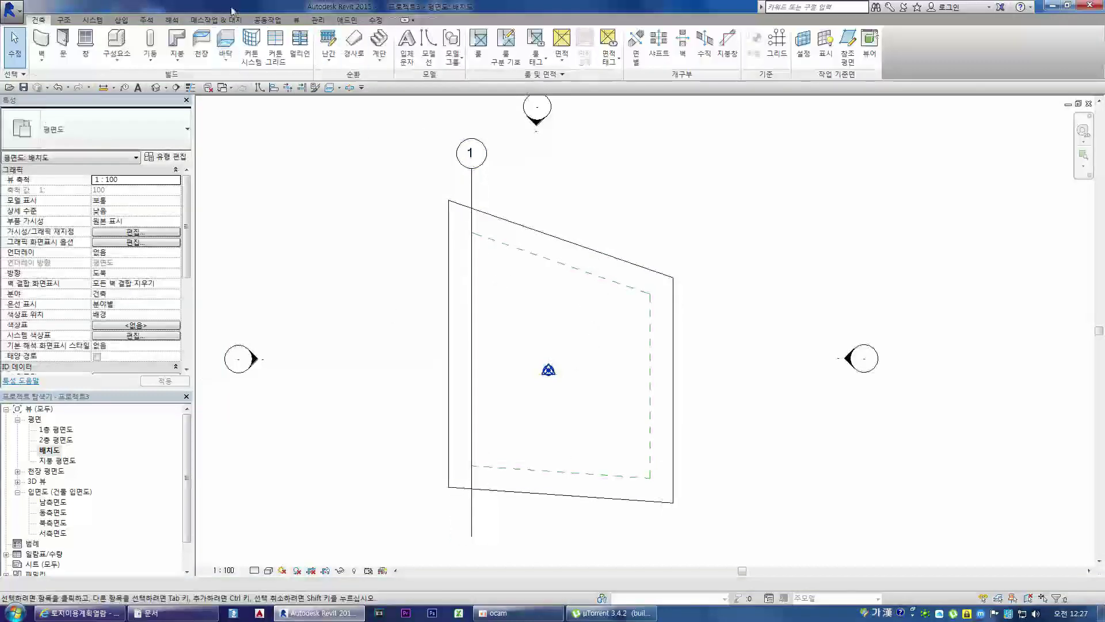
pyautogui.click(471, 185)
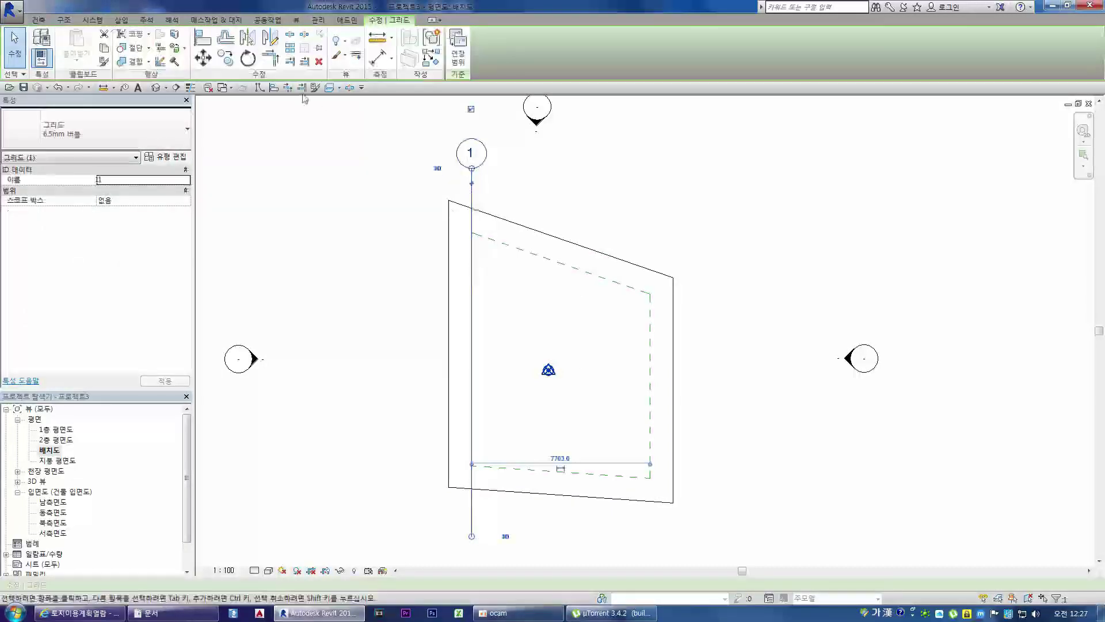
pyautogui.click(202, 58)
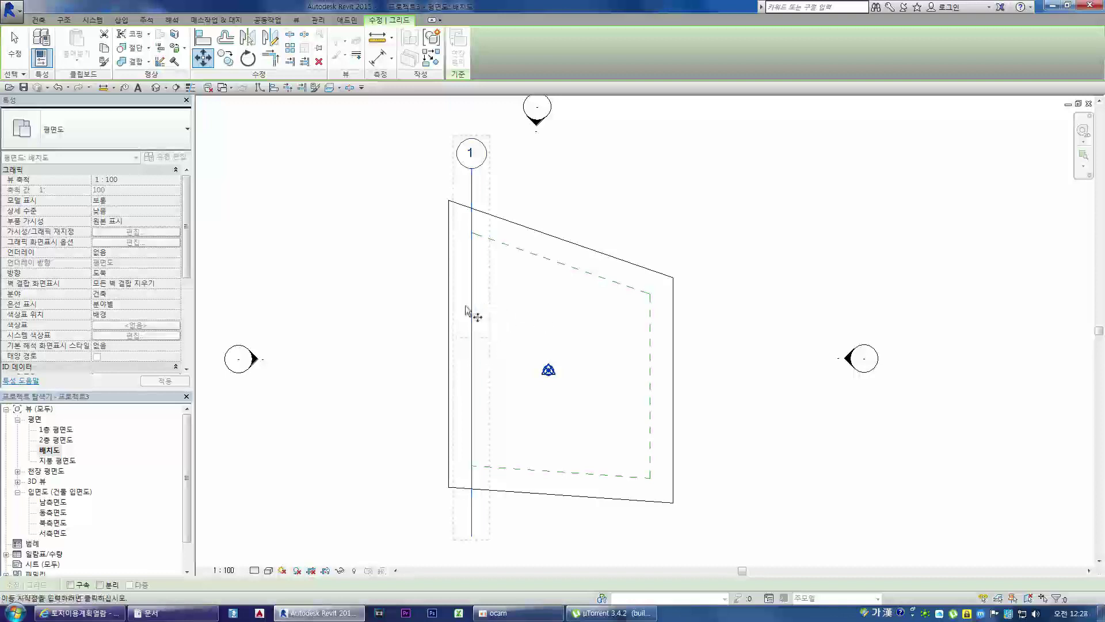
pyautogui.click(595, 194)
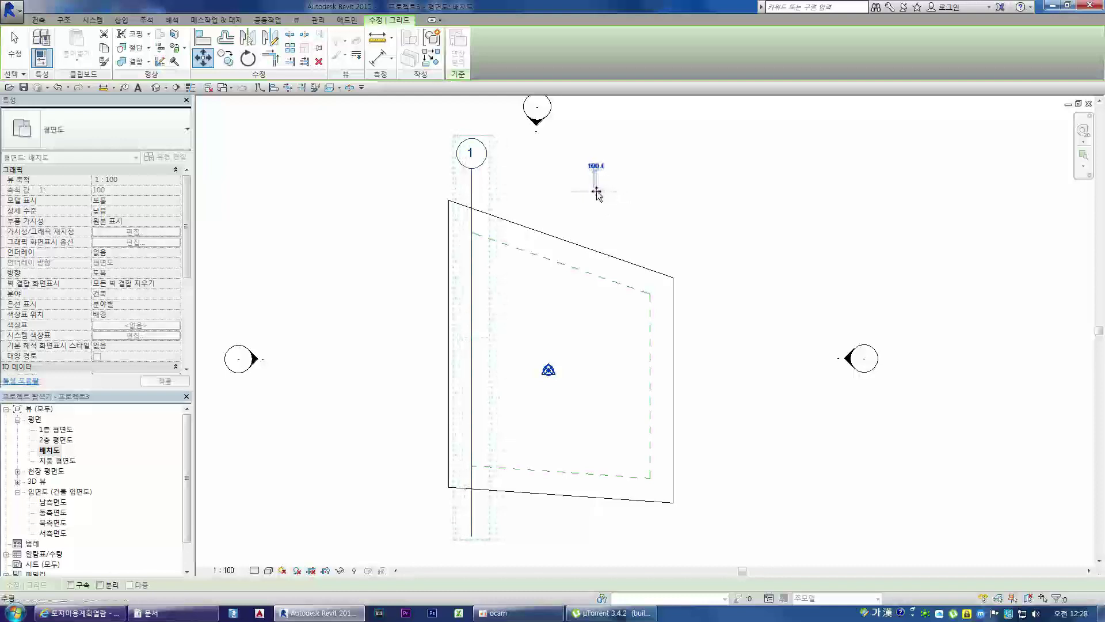
pyautogui.click(596, 192)
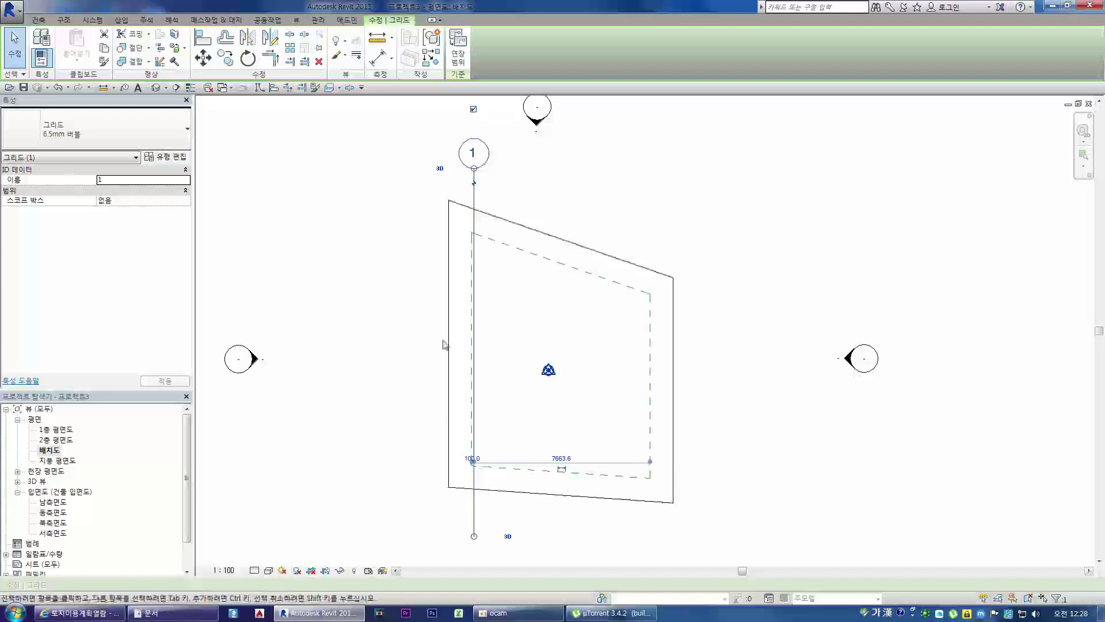
pyautogui.click(502, 614)
pyautogui.click(502, 614)
pyautogui.click(502, 614)
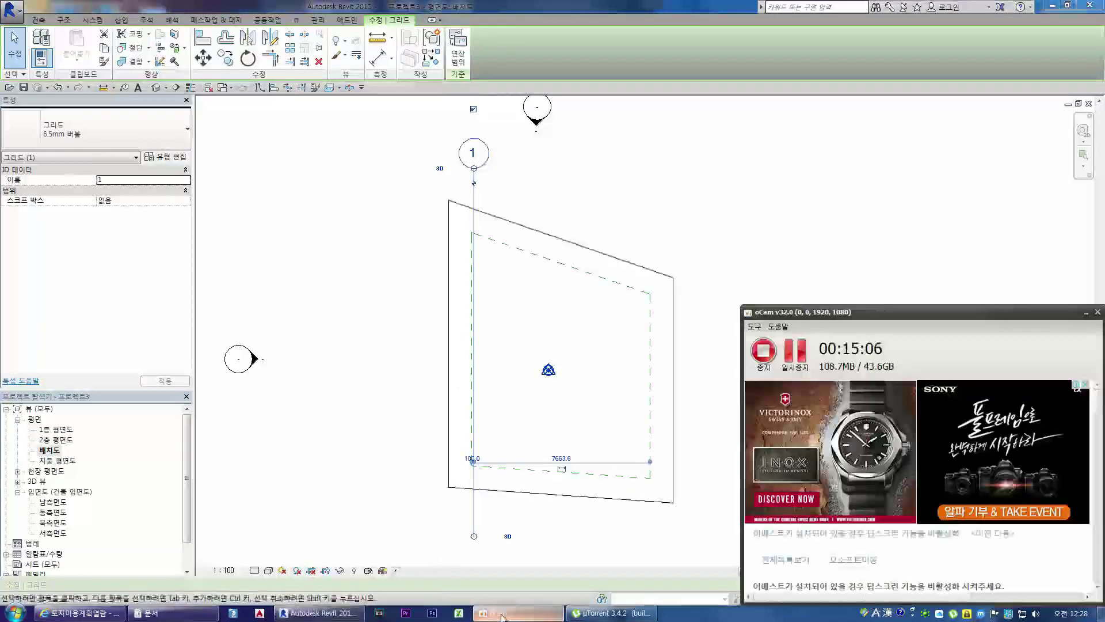
pyautogui.click(502, 614)
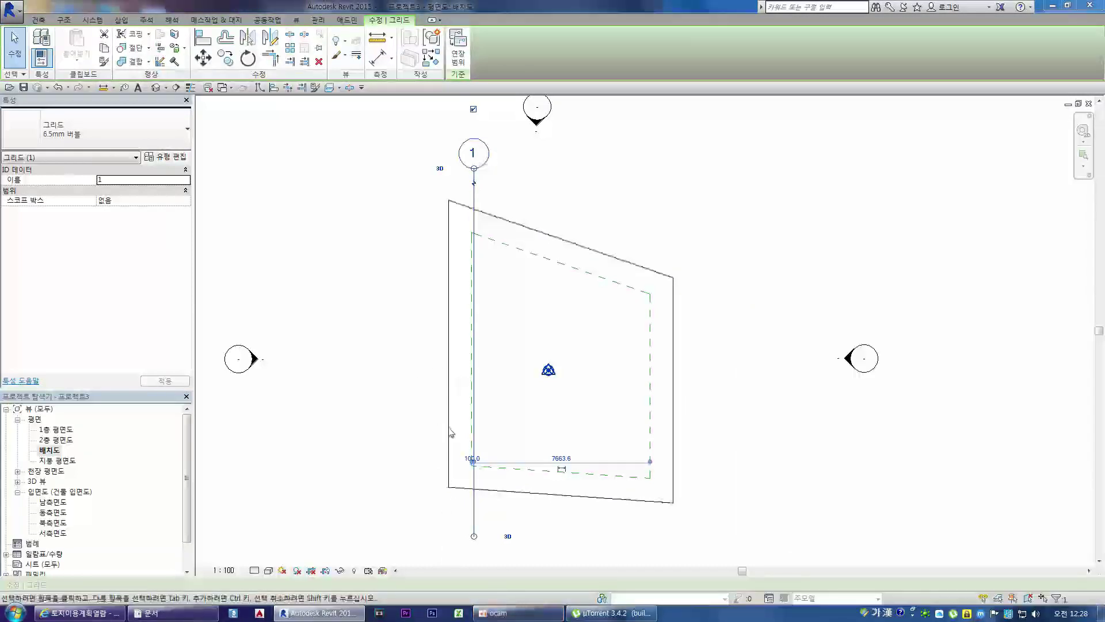
pyautogui.click(494, 421)
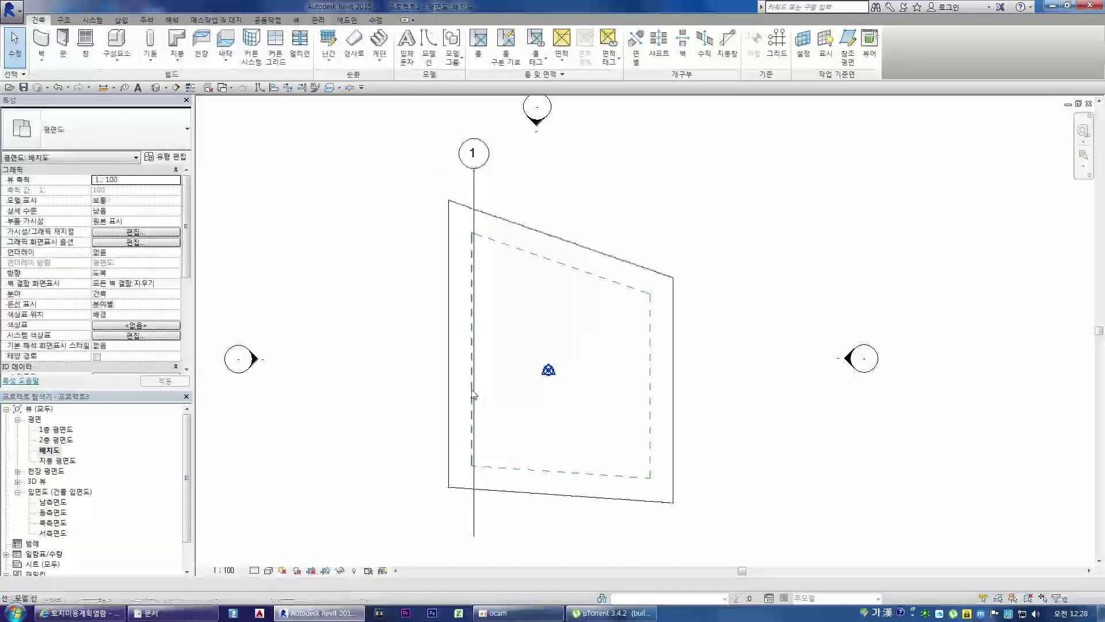
# Copy grid 1 to create grid 2 at the setback's right edge
pyautogui.scroll(2, 489, 421)
pyautogui.scroll(2, 475, 242)
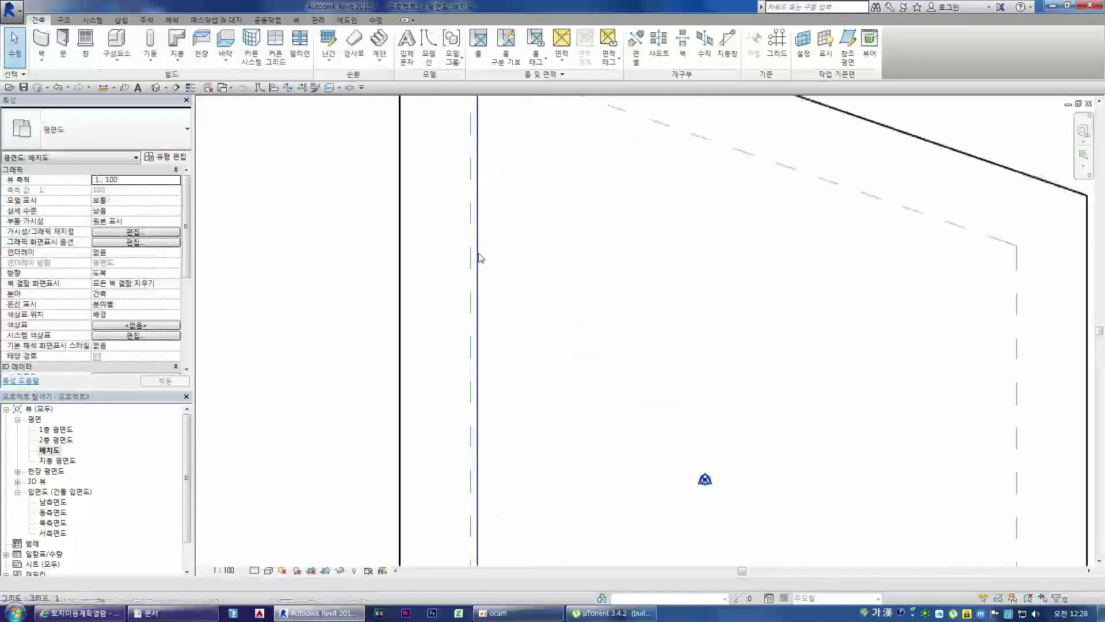
pyautogui.scroll(-3, 461, 284)
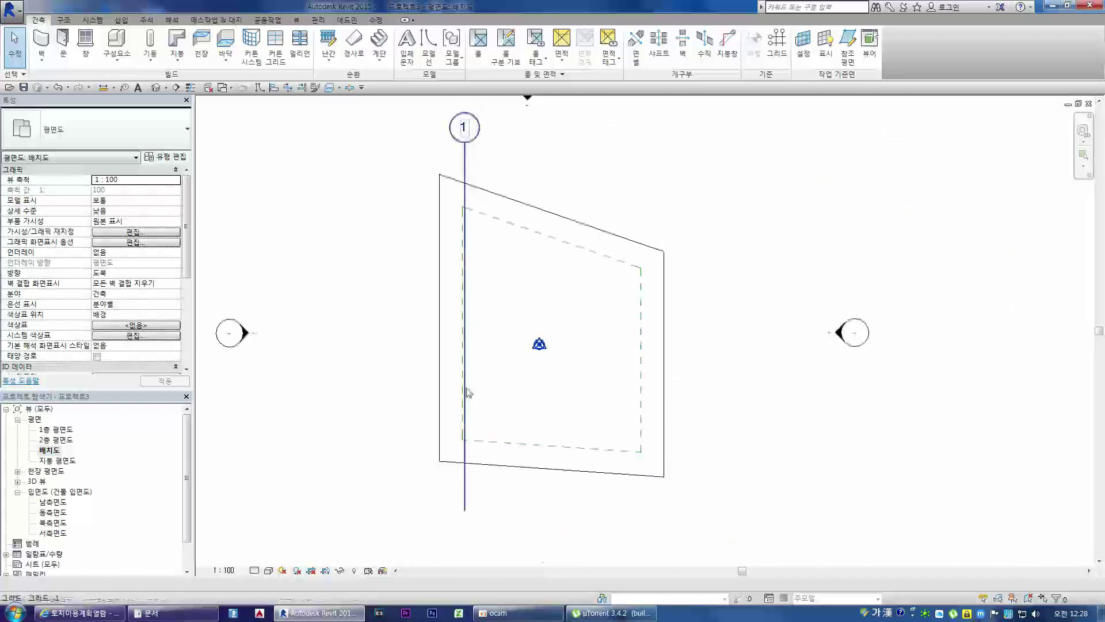
pyautogui.click(465, 487)
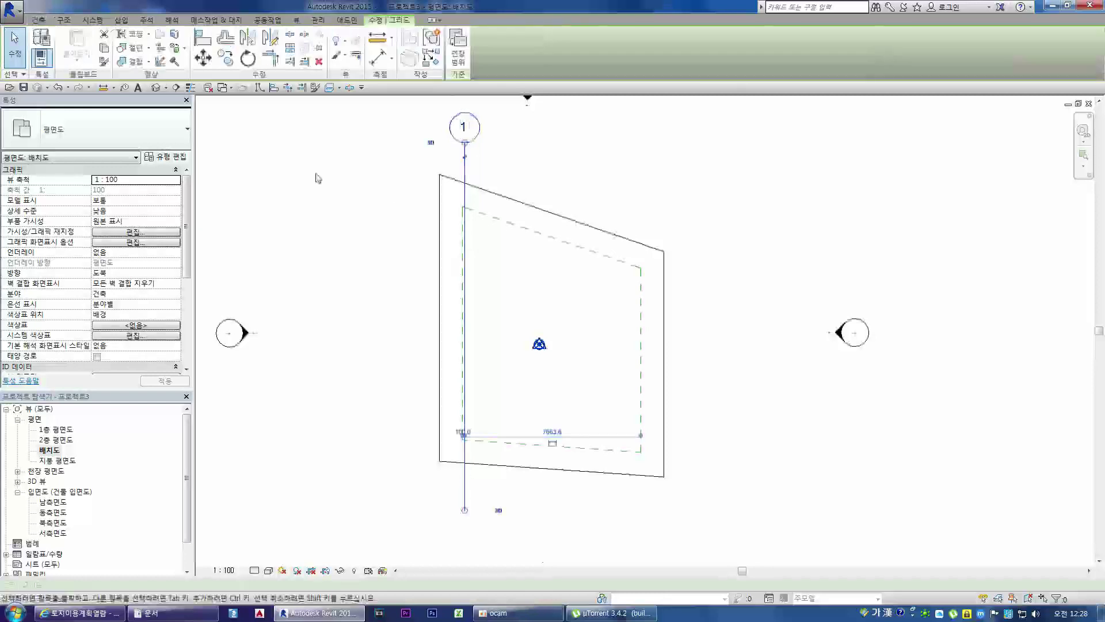
pyautogui.click(225, 58)
pyautogui.scroll(2, 473, 325)
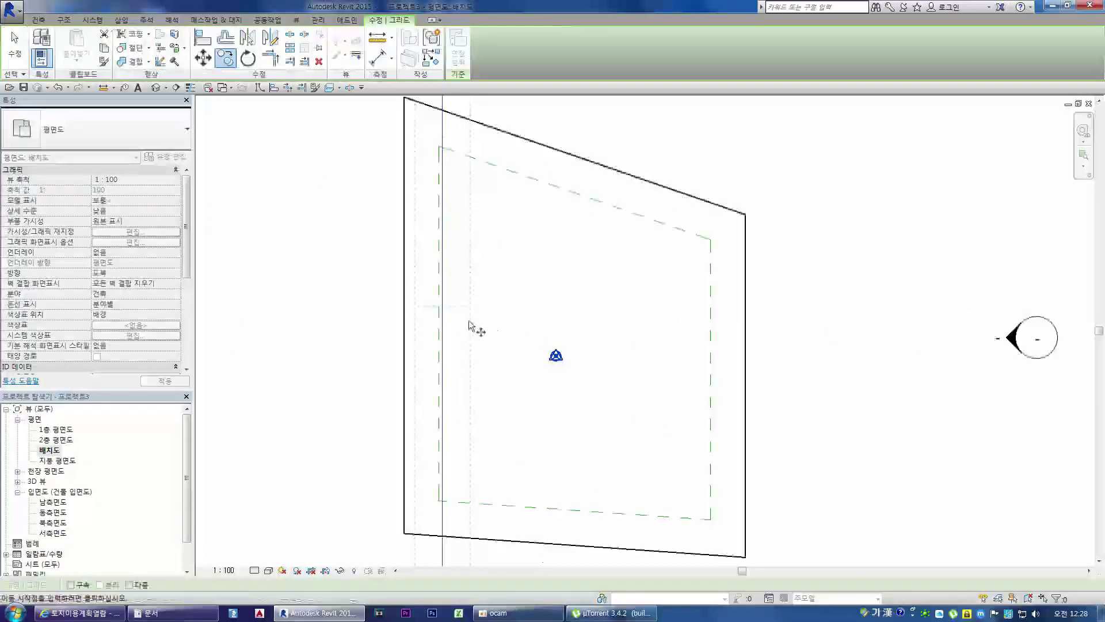
pyautogui.click(444, 323)
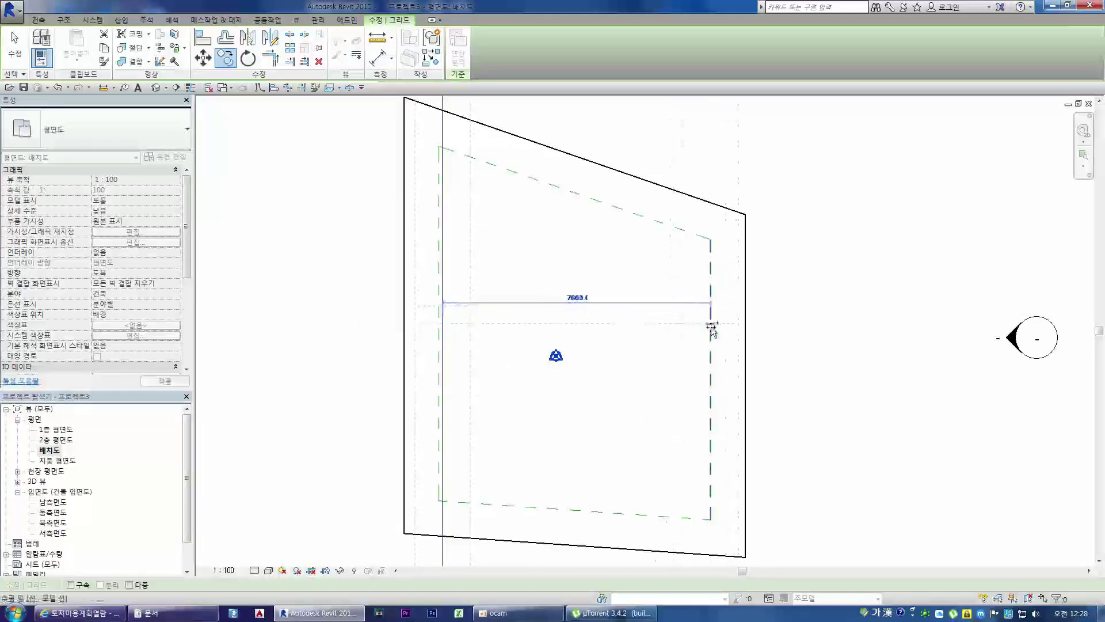
pyautogui.click(711, 328)
pyautogui.scroll(-2, 674, 323)
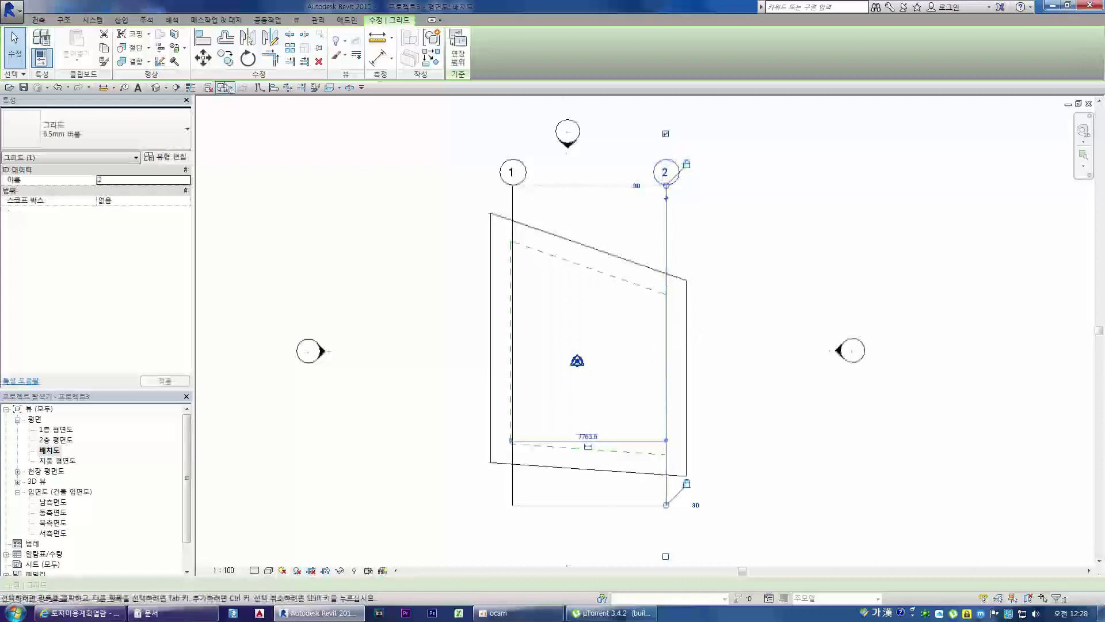
# Shift grid 2 100 inside the setback, then select it to show its 7663.6 spacing
pyautogui.click(203, 58)
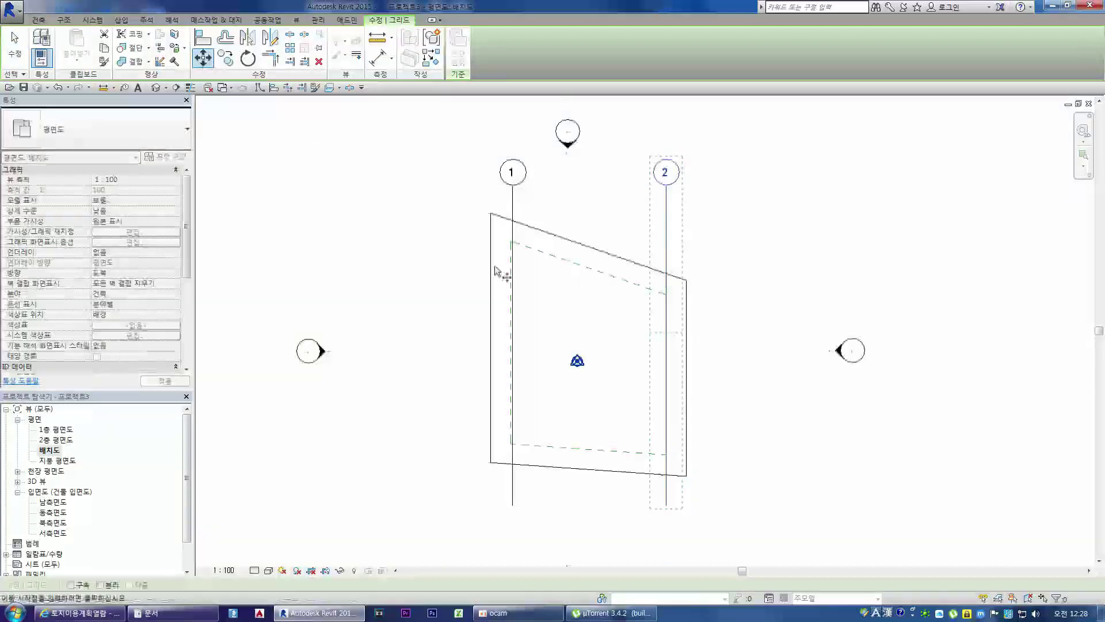
pyautogui.click(613, 336)
pyautogui.hotkey('ctrl', 'z')
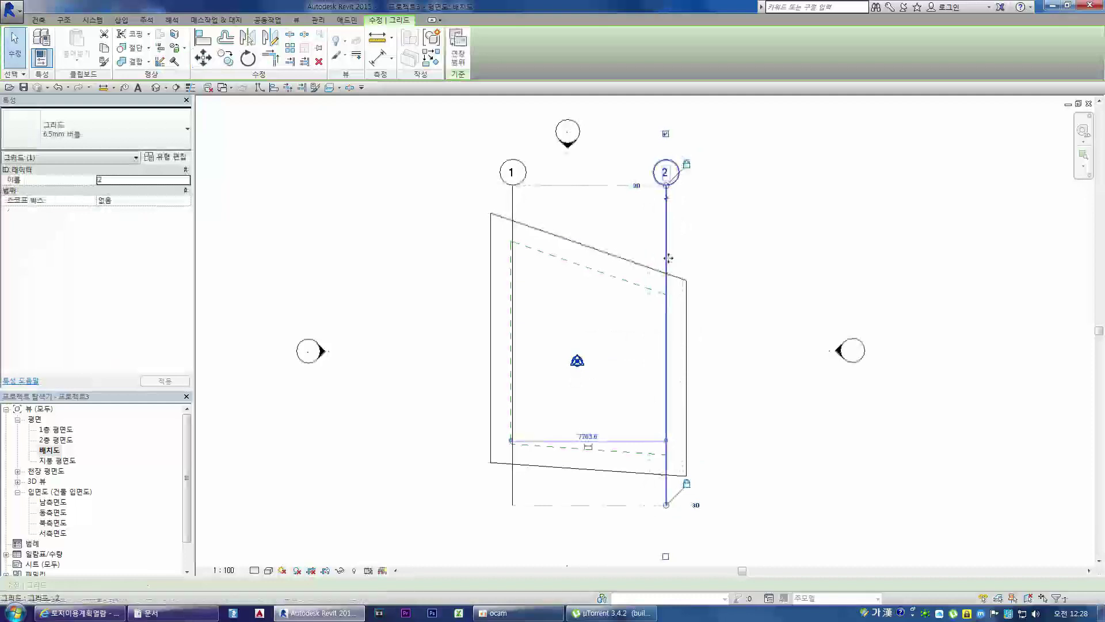
pyautogui.click(203, 58)
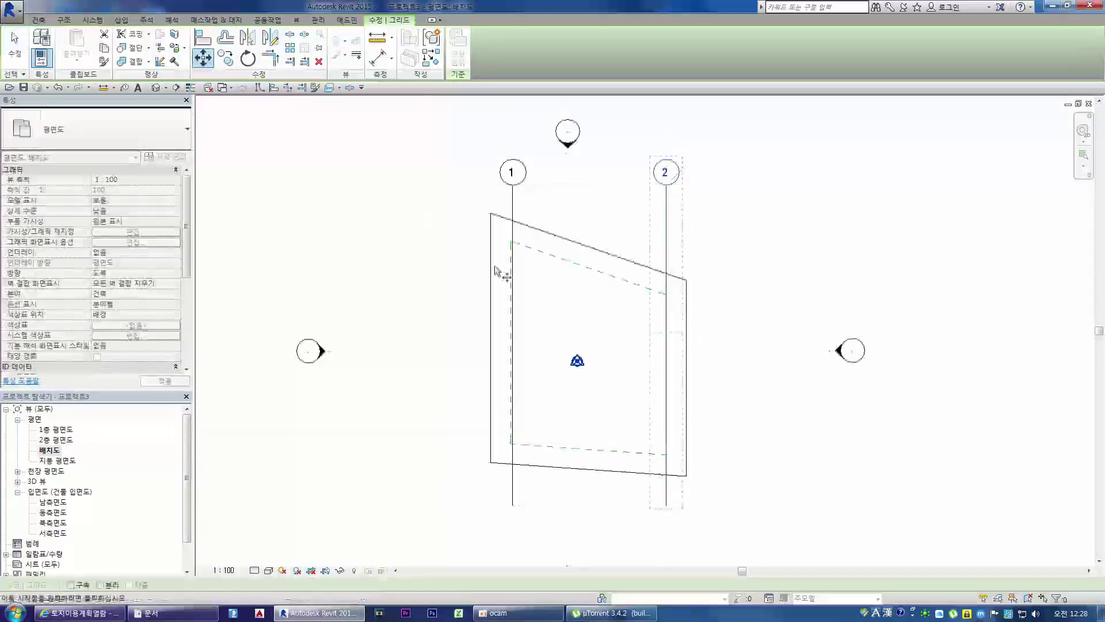
pyautogui.click(612, 336)
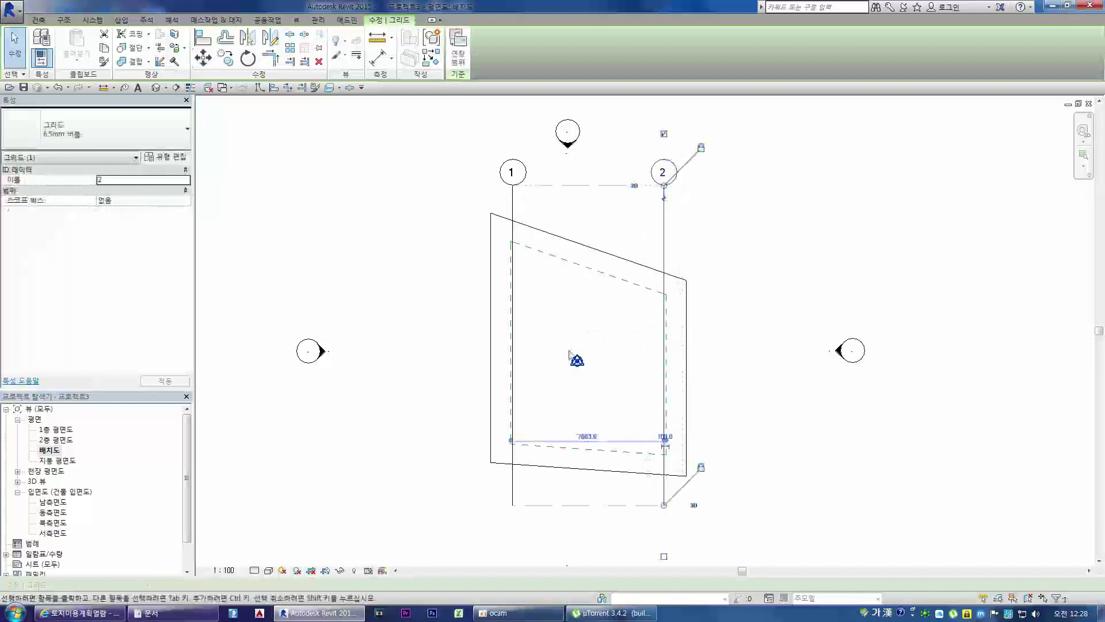
pyautogui.click(769, 405)
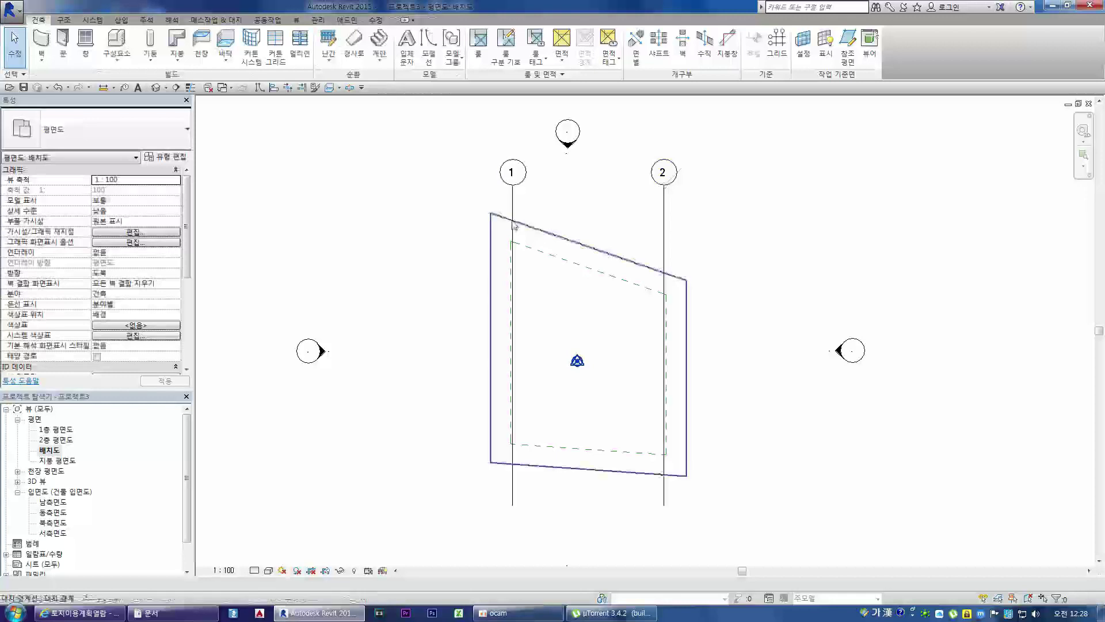
pyautogui.click(664, 213)
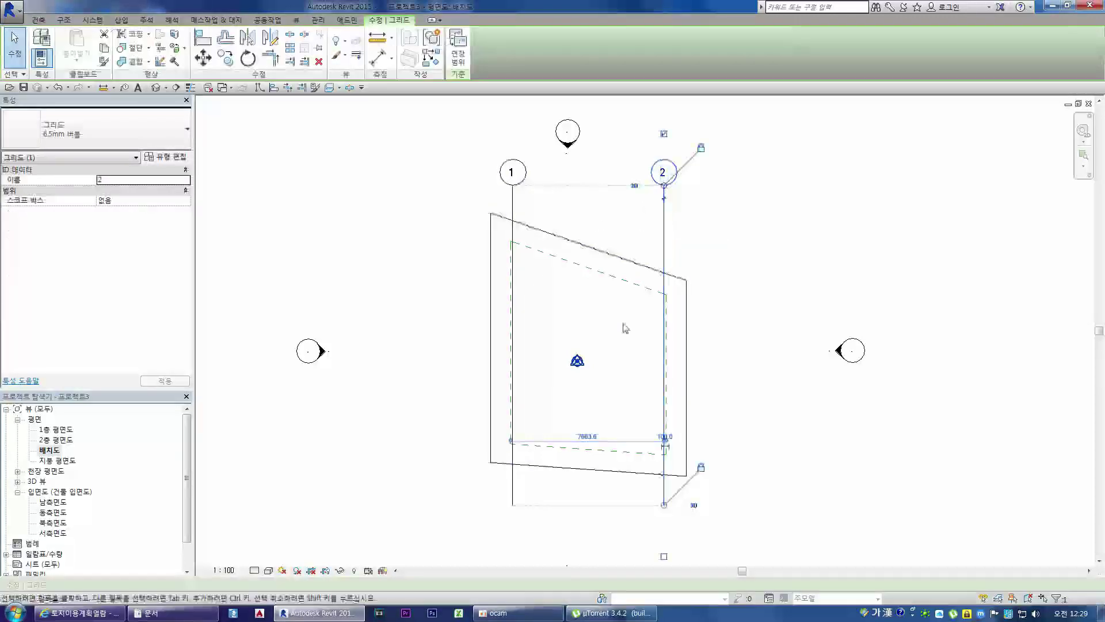
# Set the temporary dimension so grid 2 sits exactly 7600 from grid 1
pyautogui.click(587, 439)
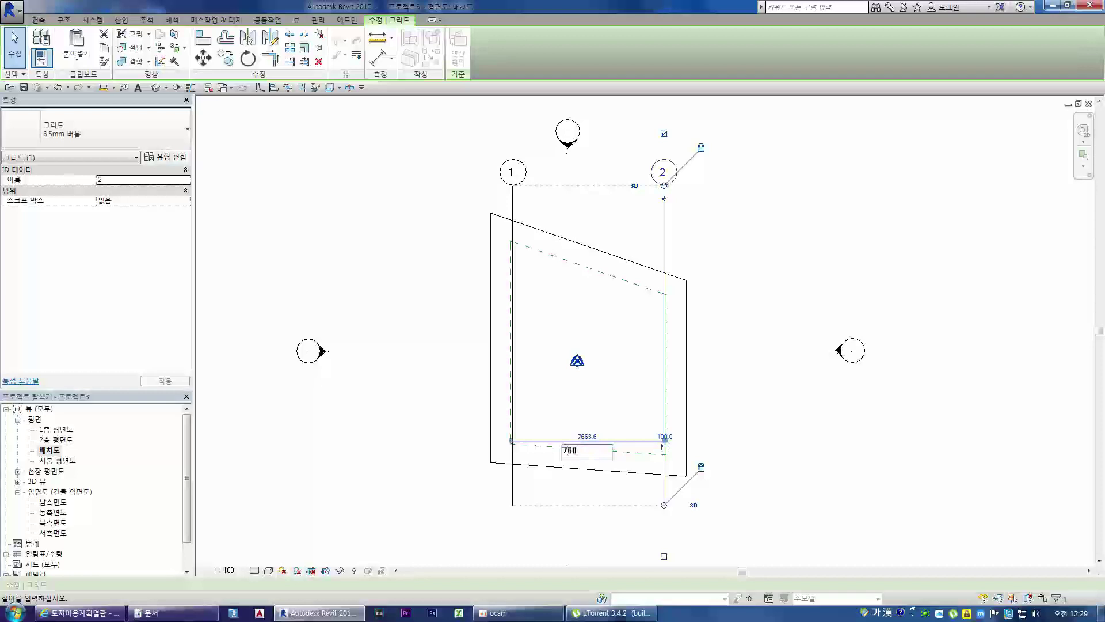
pyautogui.press('Return')
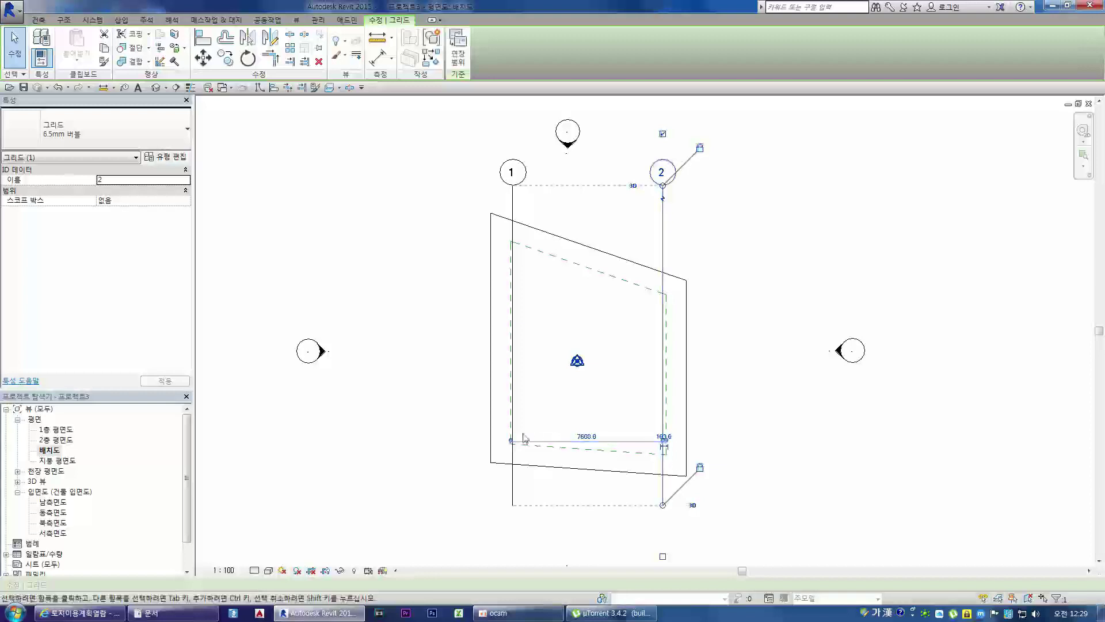
pyautogui.click(571, 457)
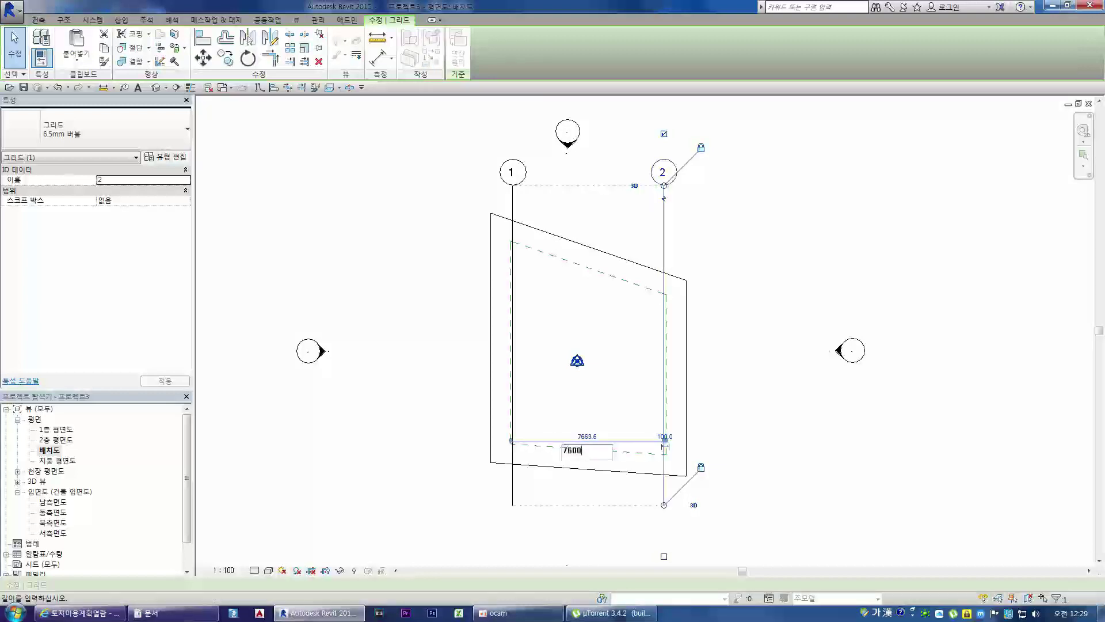
pyautogui.press('Return')
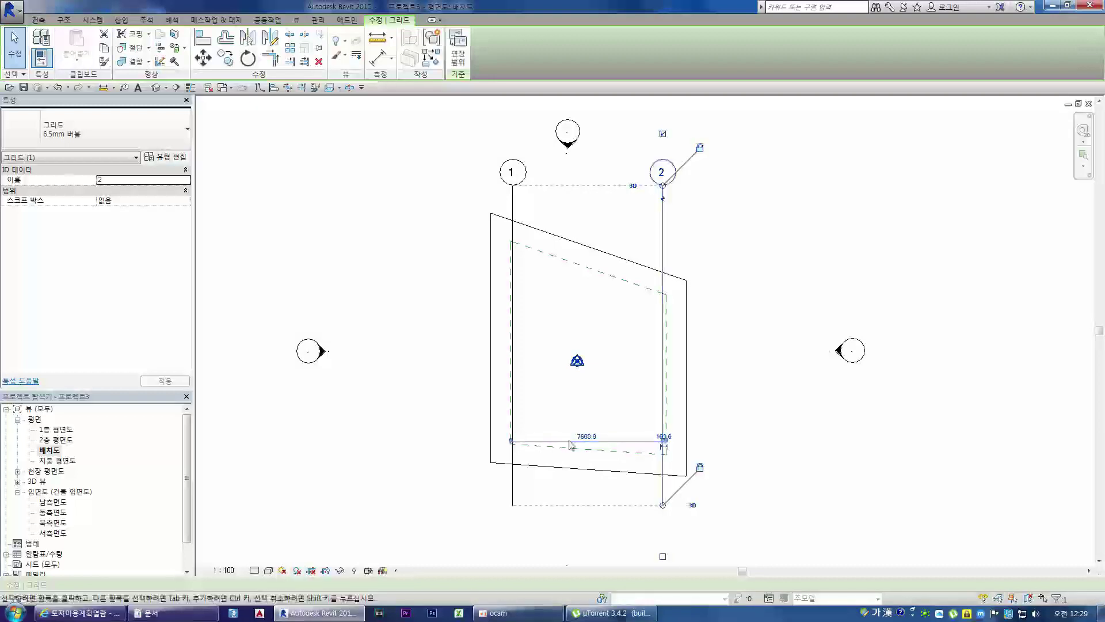
# Check grid 1's dimensions, clear the selection, and start a new grid line
pyautogui.scroll(12, 664, 443)
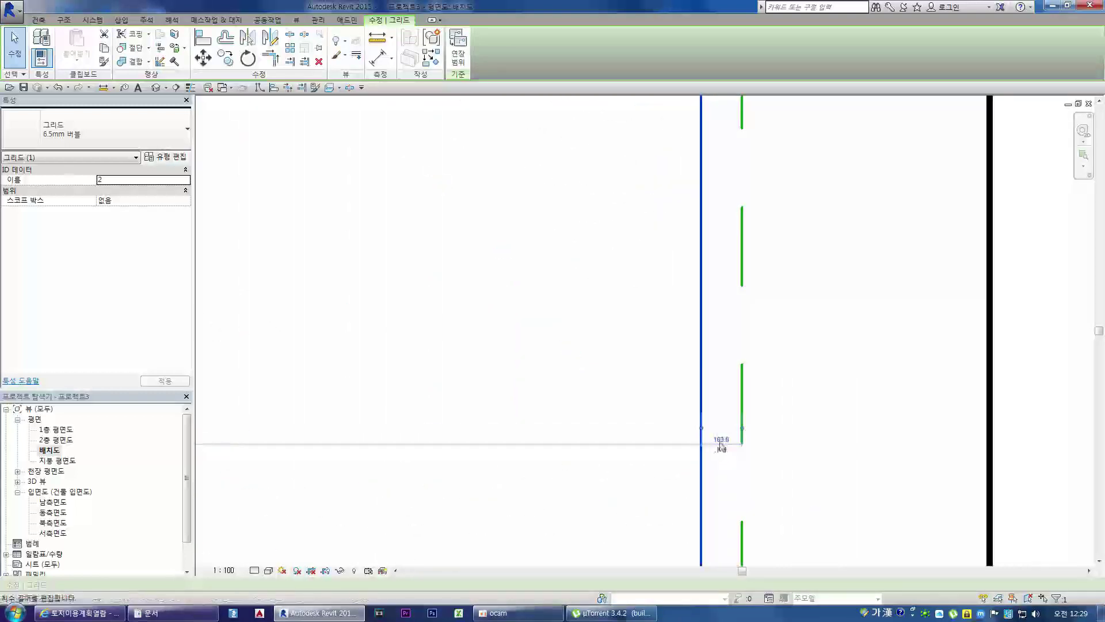
pyautogui.scroll(-8, 722, 447)
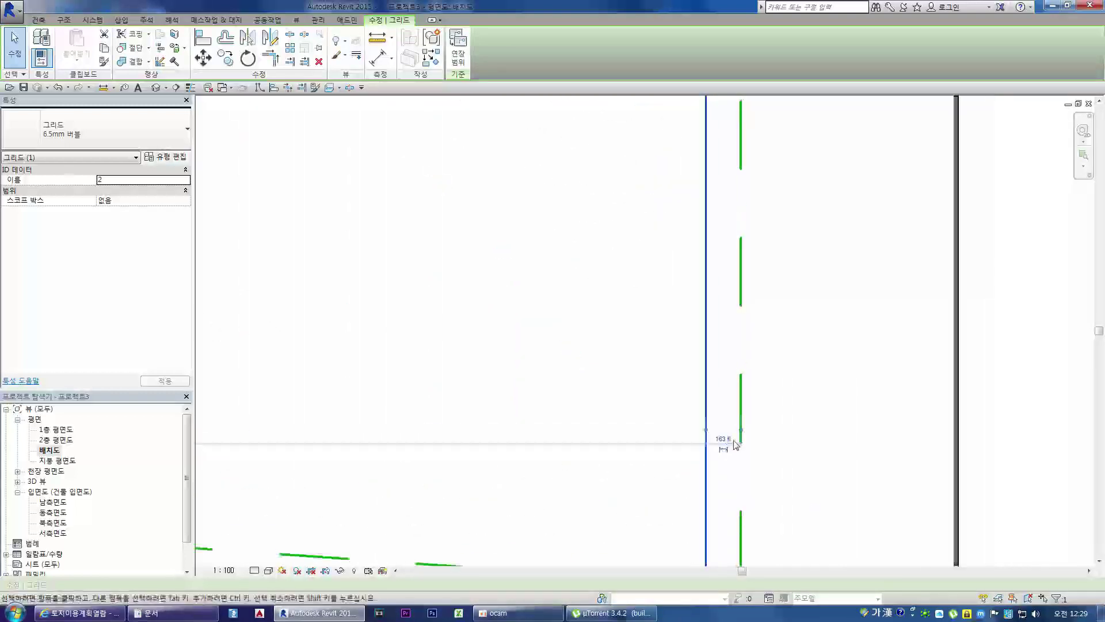
pyautogui.click(558, 402)
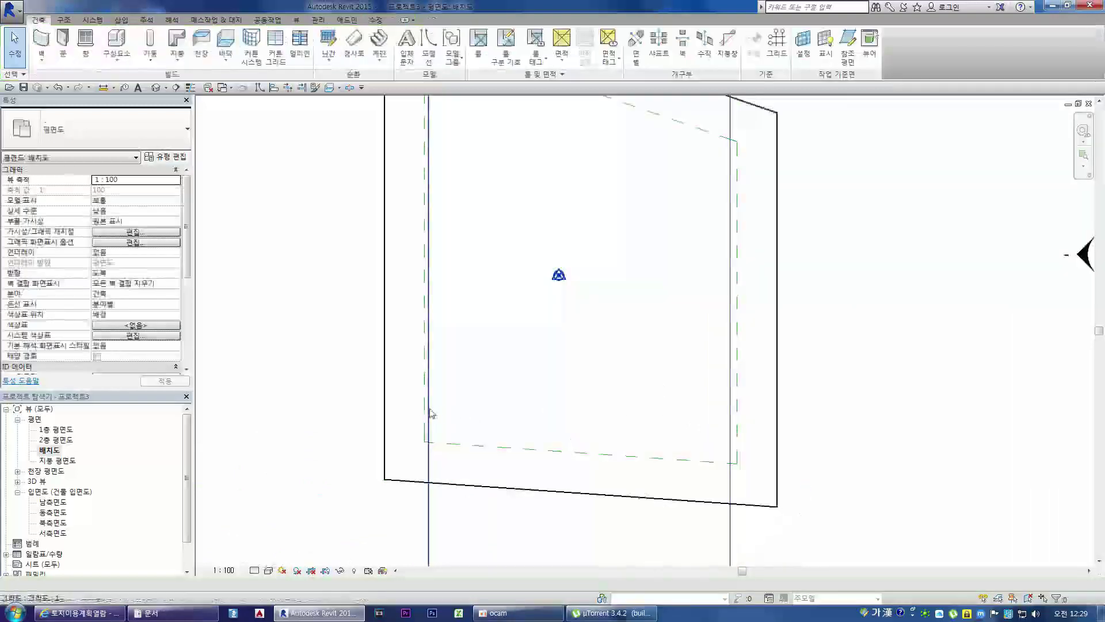
pyautogui.click(431, 412)
pyautogui.click(538, 389)
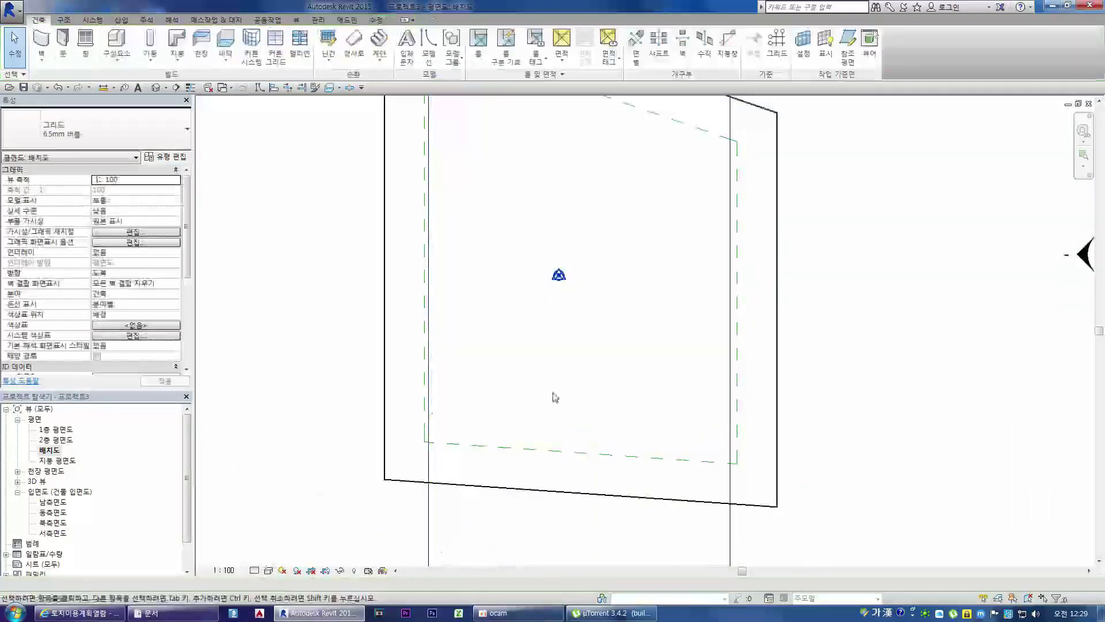
pyautogui.scroll(-3, 623, 444)
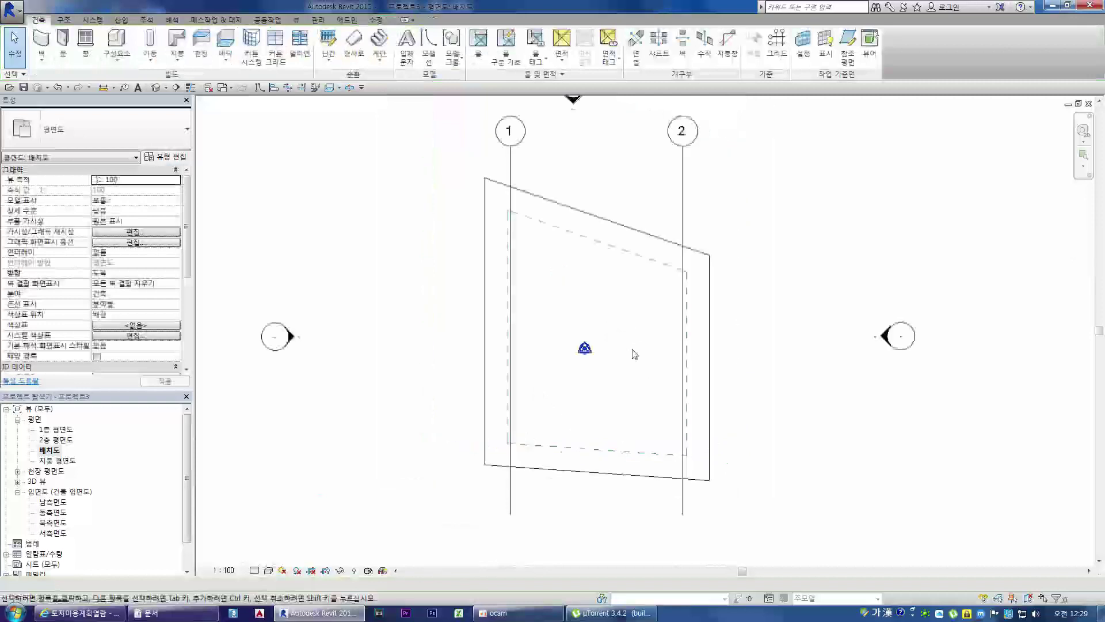
pyautogui.scroll(-2, 635, 394)
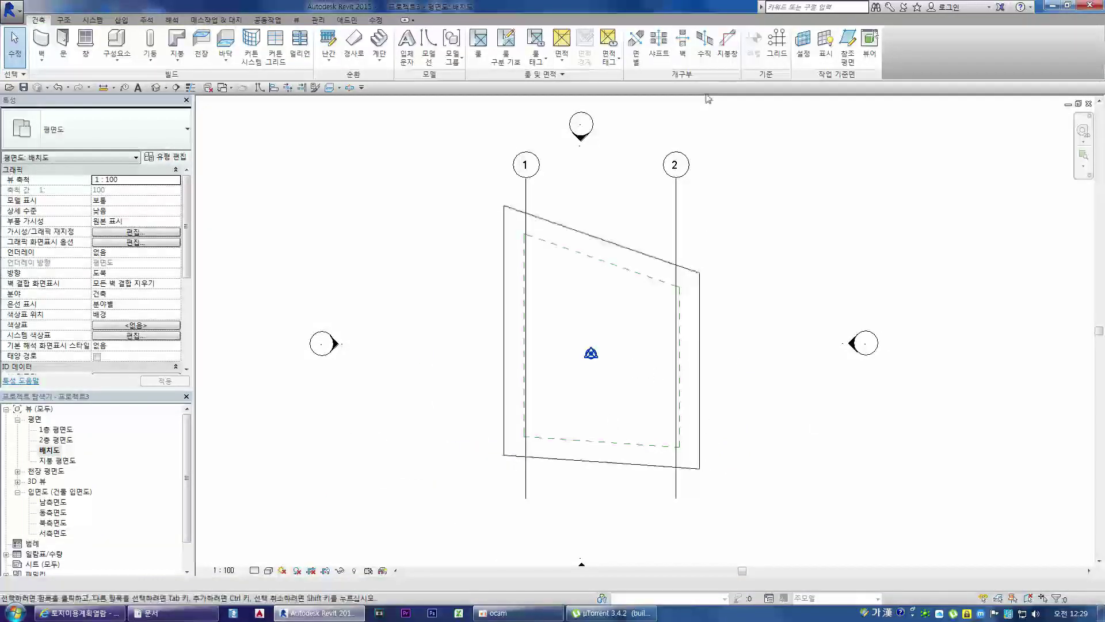
pyautogui.click(777, 45)
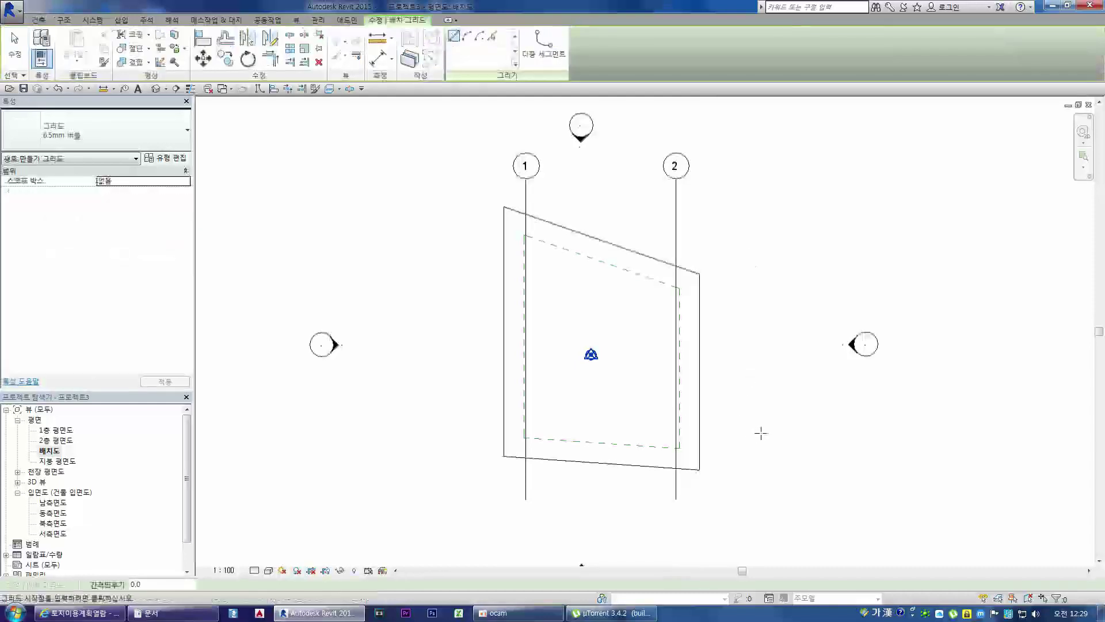
# Draw horizontal grid 3 from right to left near the bottom of the site
pyautogui.click(783, 427)
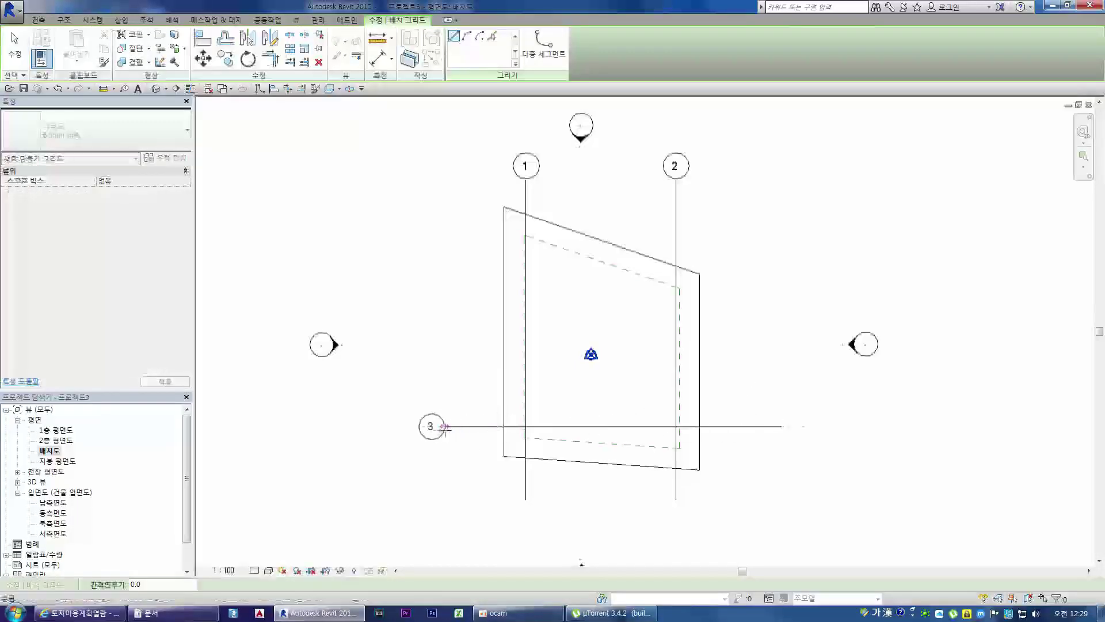
pyautogui.click(451, 427)
pyautogui.scroll(6, 547, 466)
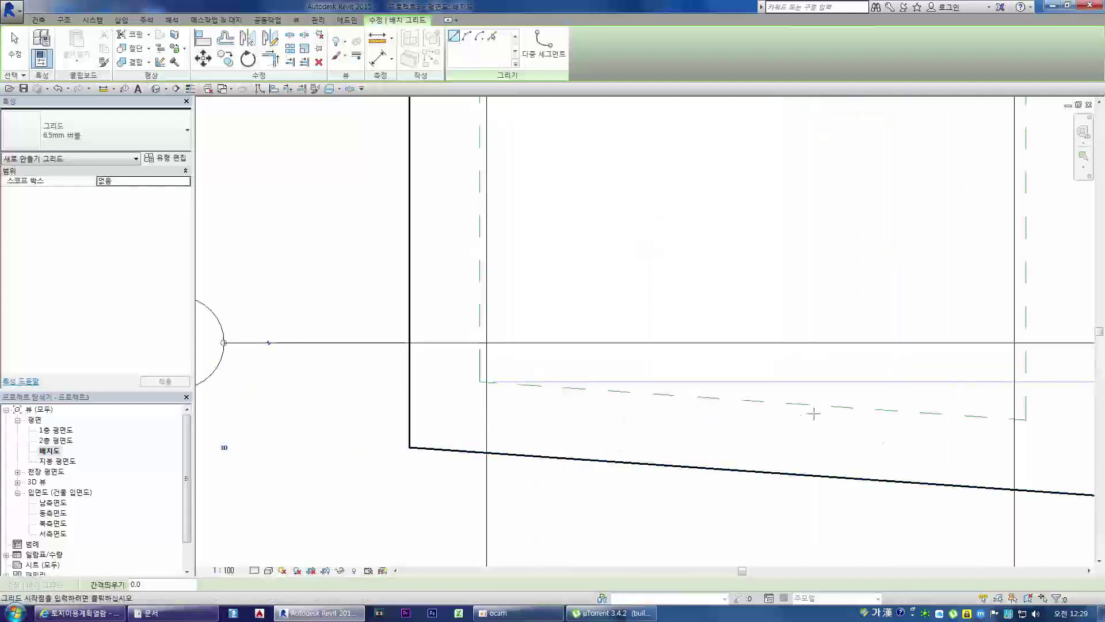
pyautogui.scroll(-3, 625, 446)
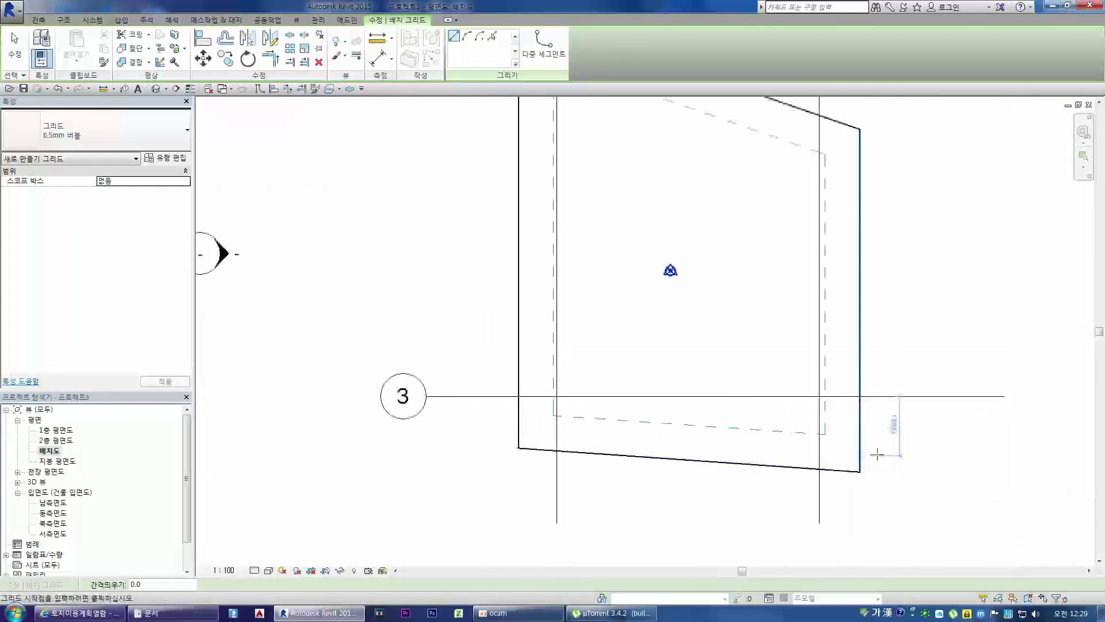
# Start grid 4 twice, cancelling each attempt, then stop drawing grids
pyautogui.click(924, 453)
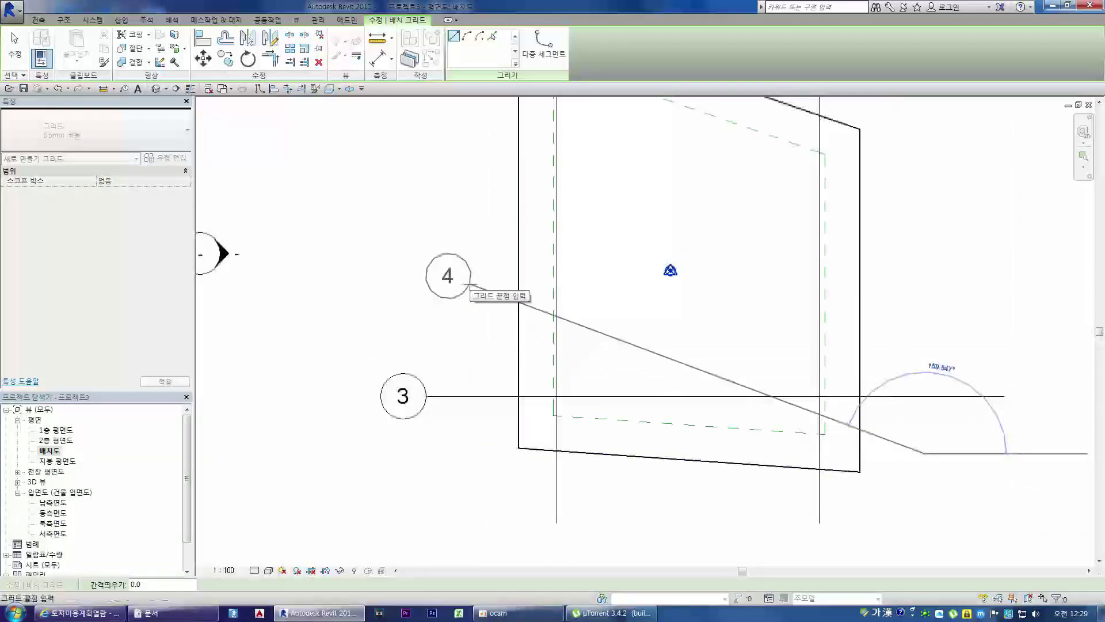
pyautogui.press('Escape')
pyautogui.press('Escape')
pyautogui.scroll(3, 626, 449)
pyautogui.press('g')
pyautogui.press('r')
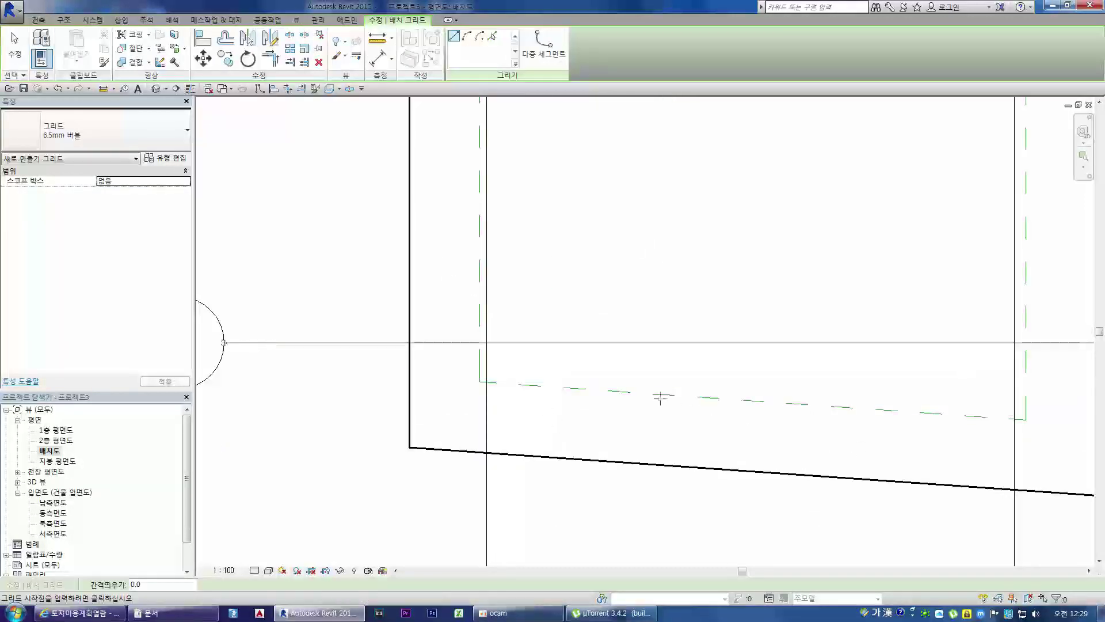
pyautogui.scroll(-3, 626, 449)
pyautogui.click(924, 453)
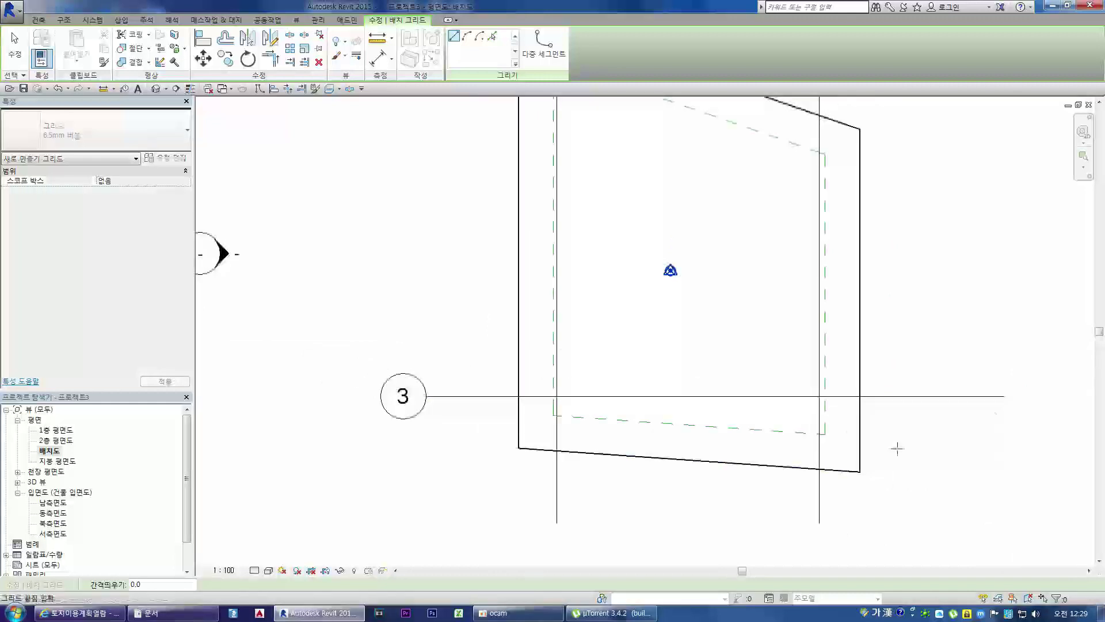
pyautogui.press('Escape')
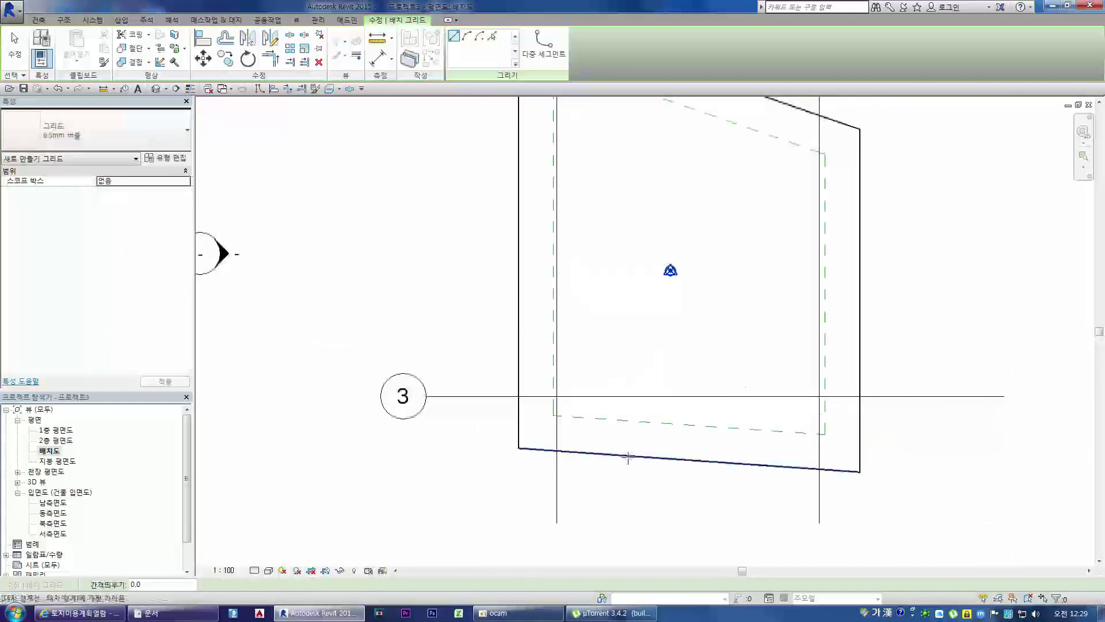
pyautogui.press('Escape')
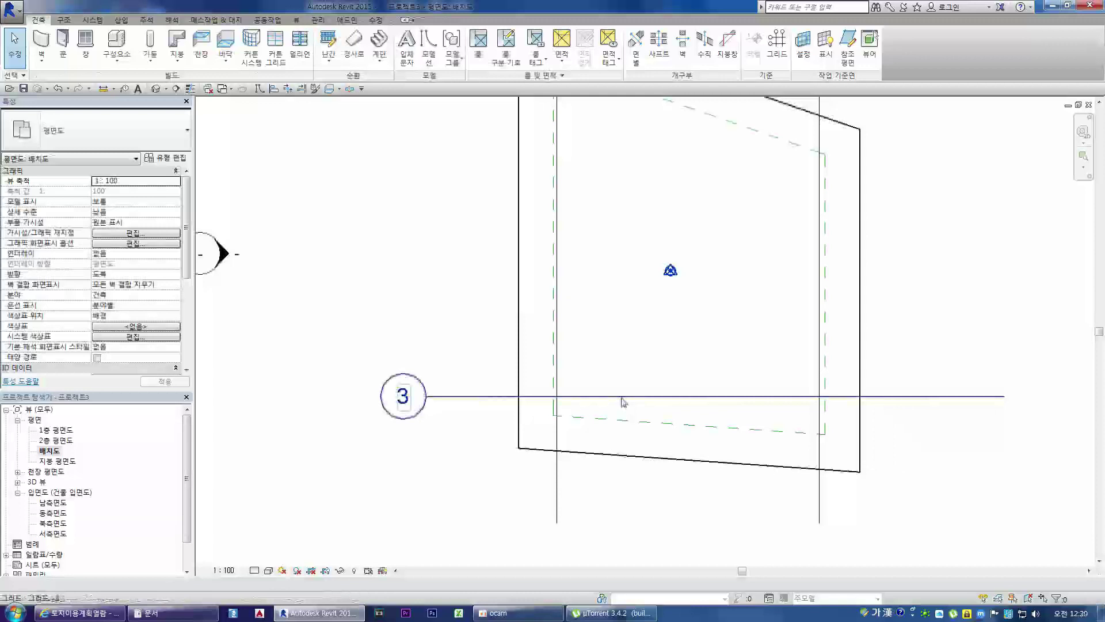
# Move grid 3 downward, then nudge it slightly higher
pyautogui.click(610, 397)
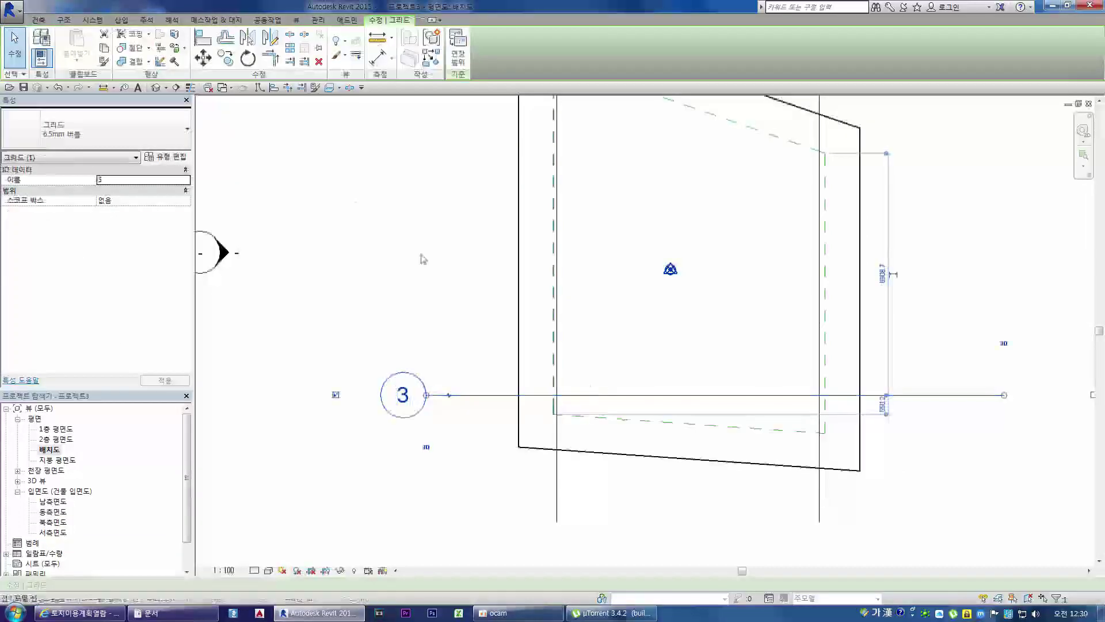
pyautogui.click(209, 60)
pyautogui.scroll(4, 555, 407)
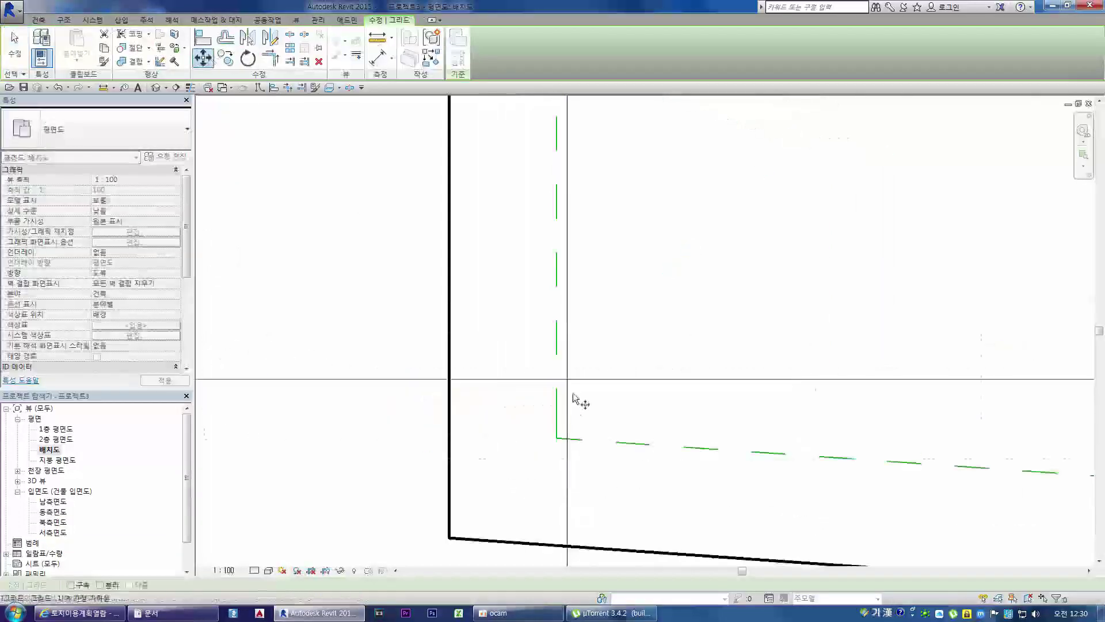
pyautogui.click(568, 380)
pyautogui.click(568, 439)
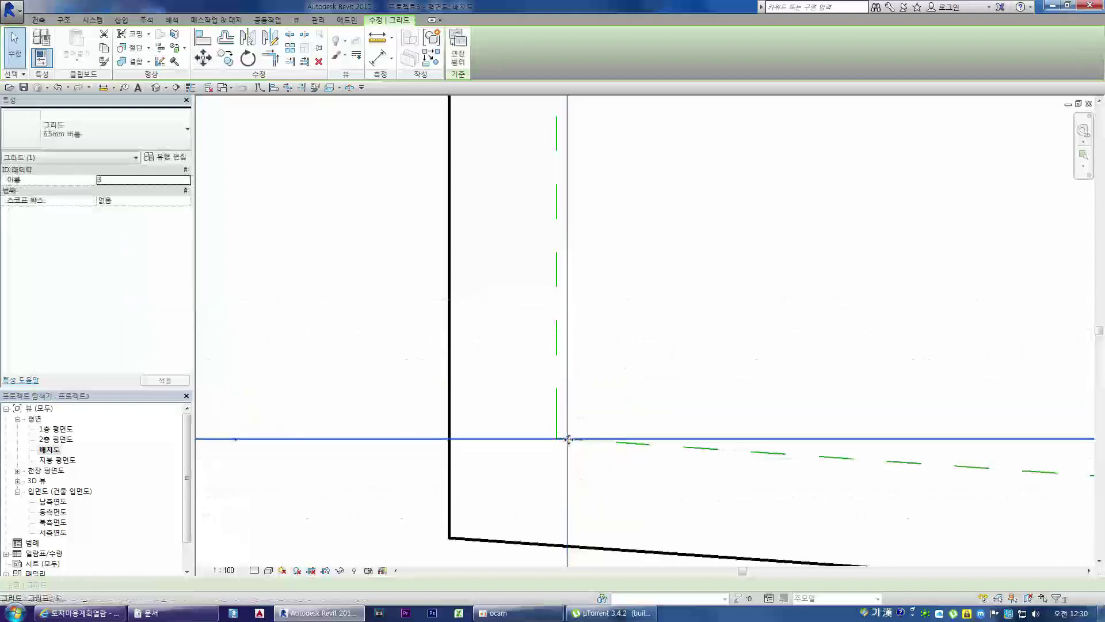
pyautogui.scroll(-5, 567, 440)
pyautogui.click(205, 58)
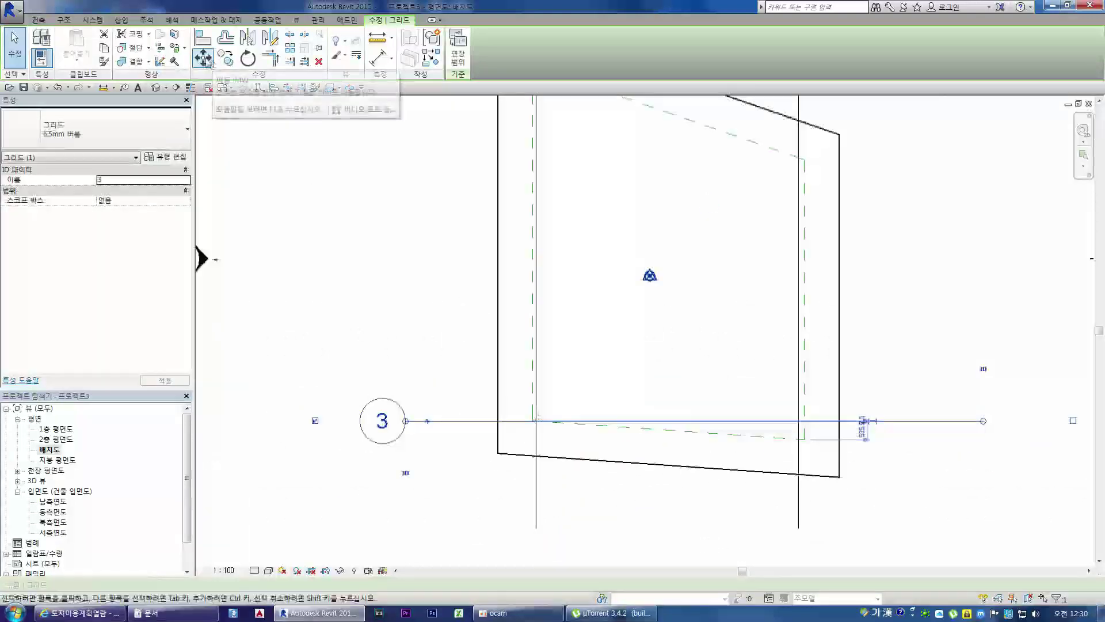
pyautogui.click(435, 352)
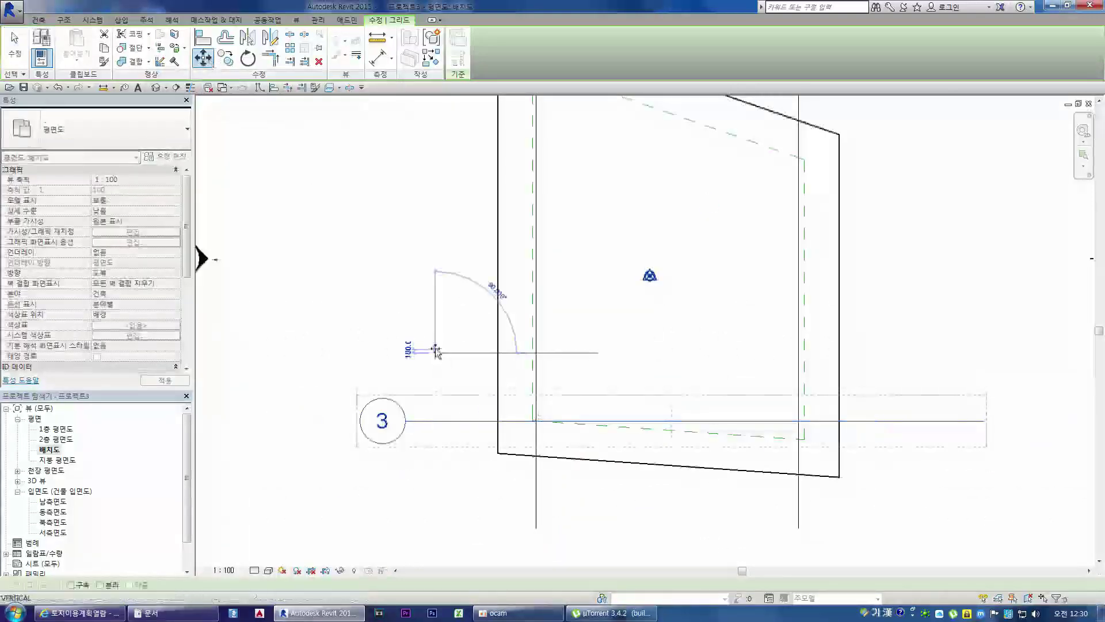
pyautogui.click(435, 348)
pyautogui.press('Escape')
# Reselect grid 3 and make a tiny move near the grid 2 intersection
pyautogui.click(607, 425)
pyautogui.scroll(-4, 555, 457)
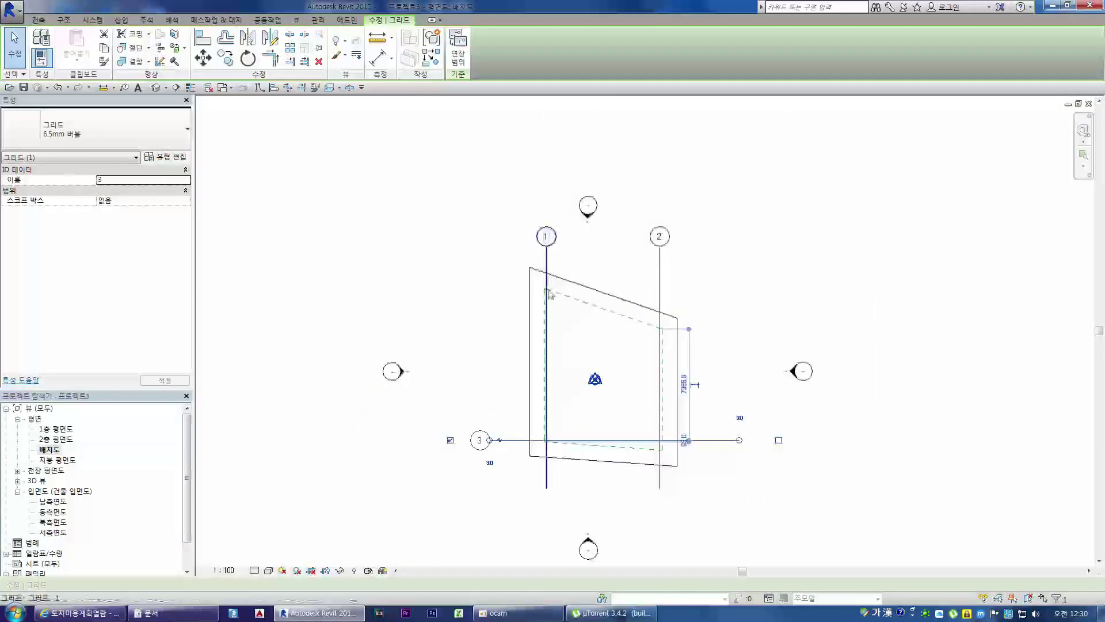
pyautogui.scroll(5, 548, 290)
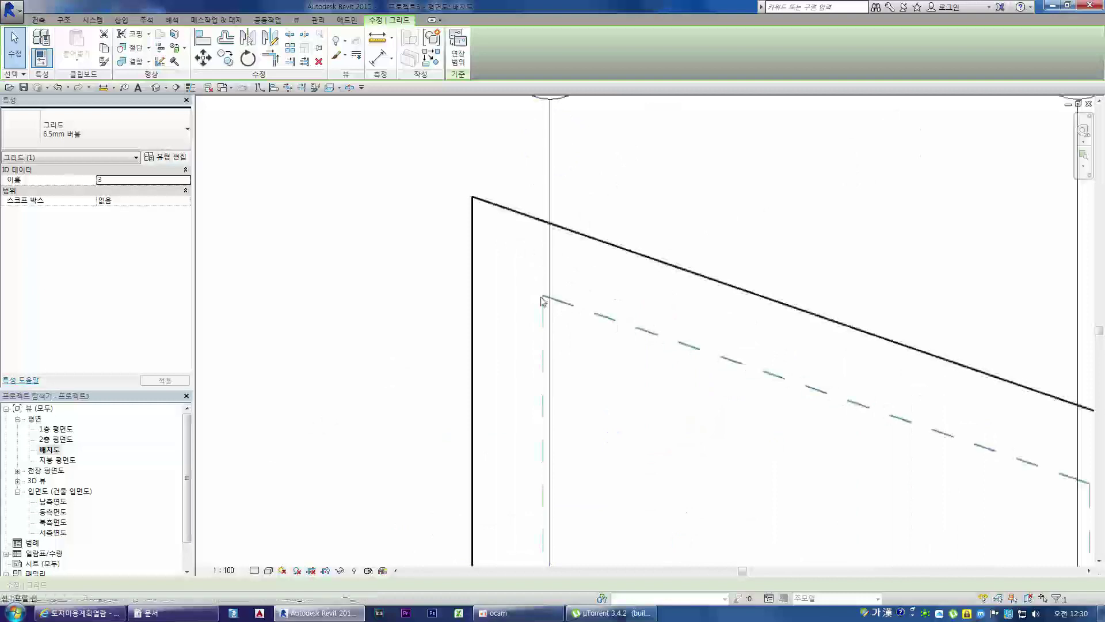
pyautogui.scroll(-2, 485, 260)
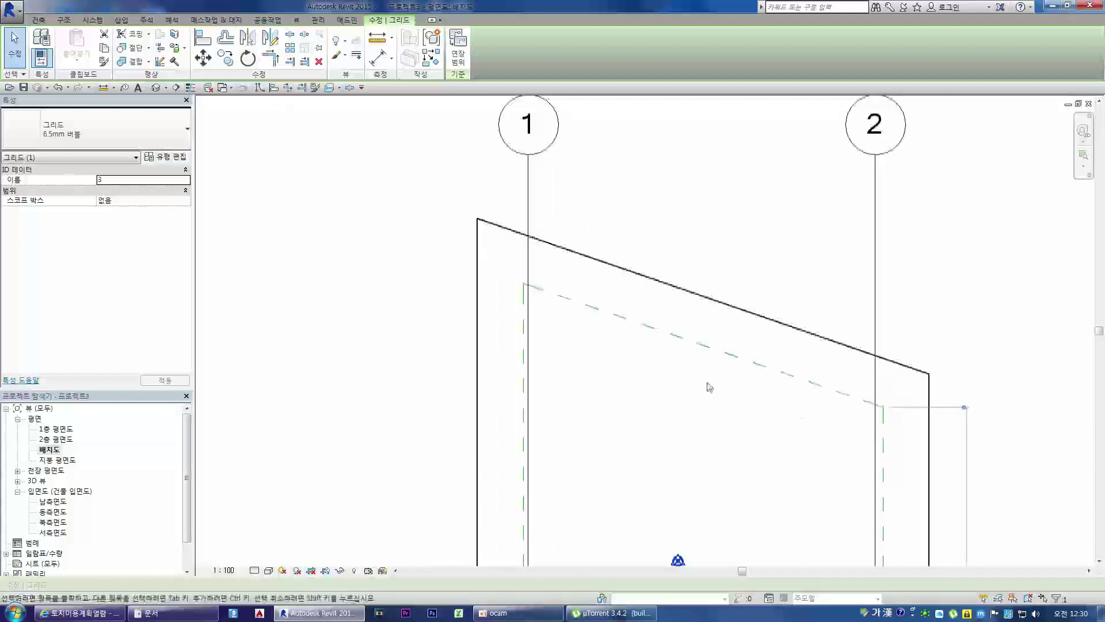
pyautogui.scroll(-4, 817, 365)
pyautogui.scroll(2, 848, 483)
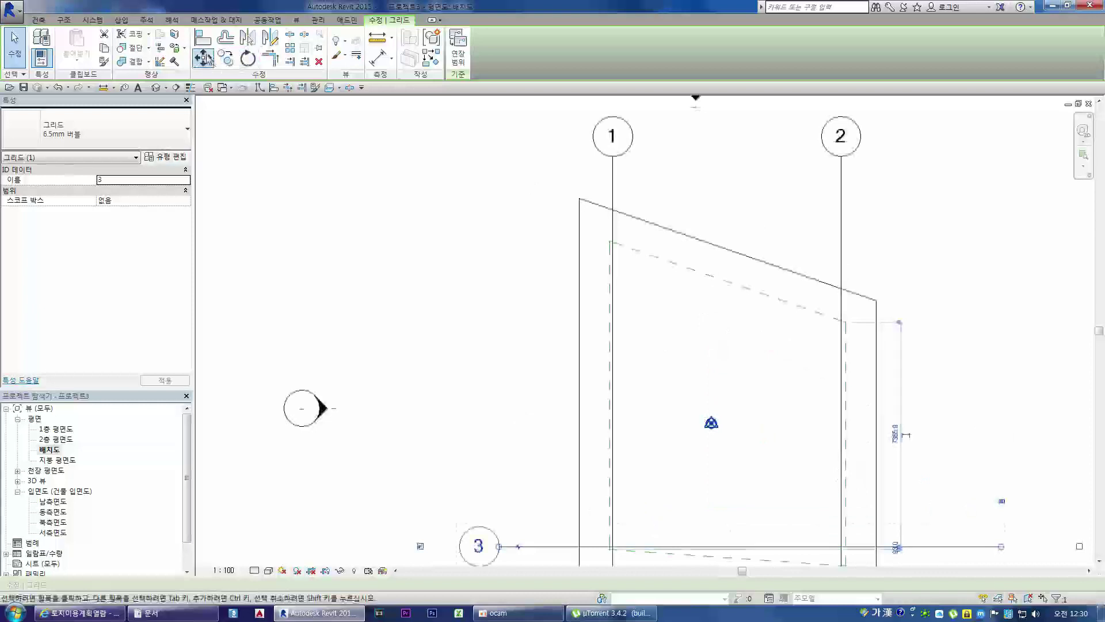
pyautogui.click(205, 58)
pyautogui.scroll(-2, 844, 420)
pyautogui.scroll(2, 851, 523)
pyautogui.scroll(2, 843, 489)
pyautogui.click(827, 491)
pyautogui.click(829, 493)
pyautogui.scroll(-3, 829, 493)
pyautogui.scroll(3, 783, 288)
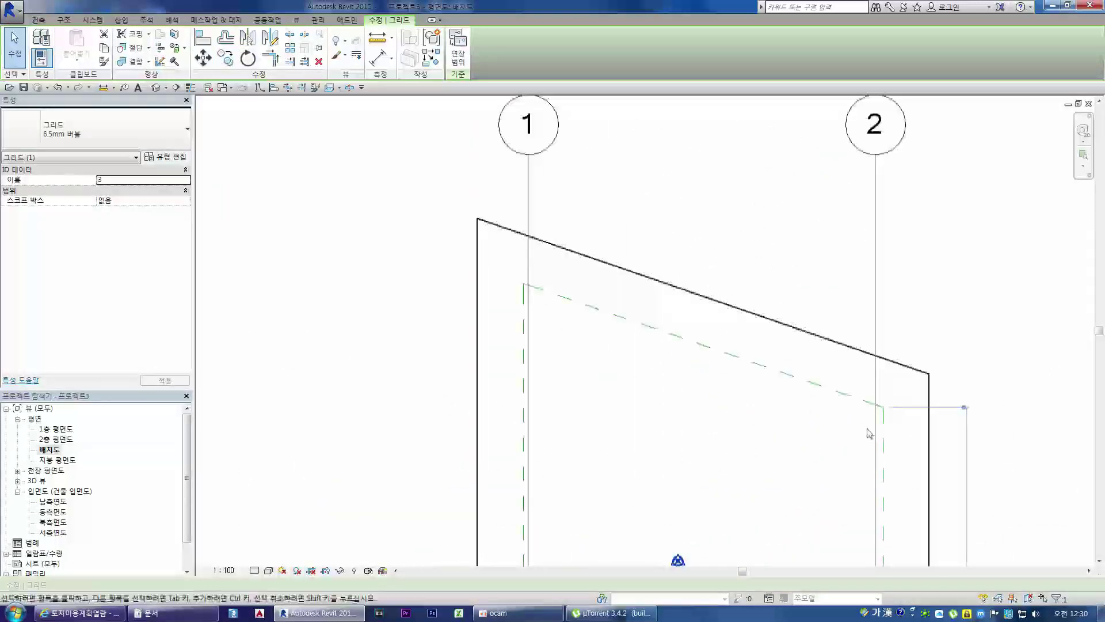
pyautogui.scroll(-3, 806, 352)
pyautogui.scroll(2, 827, 440)
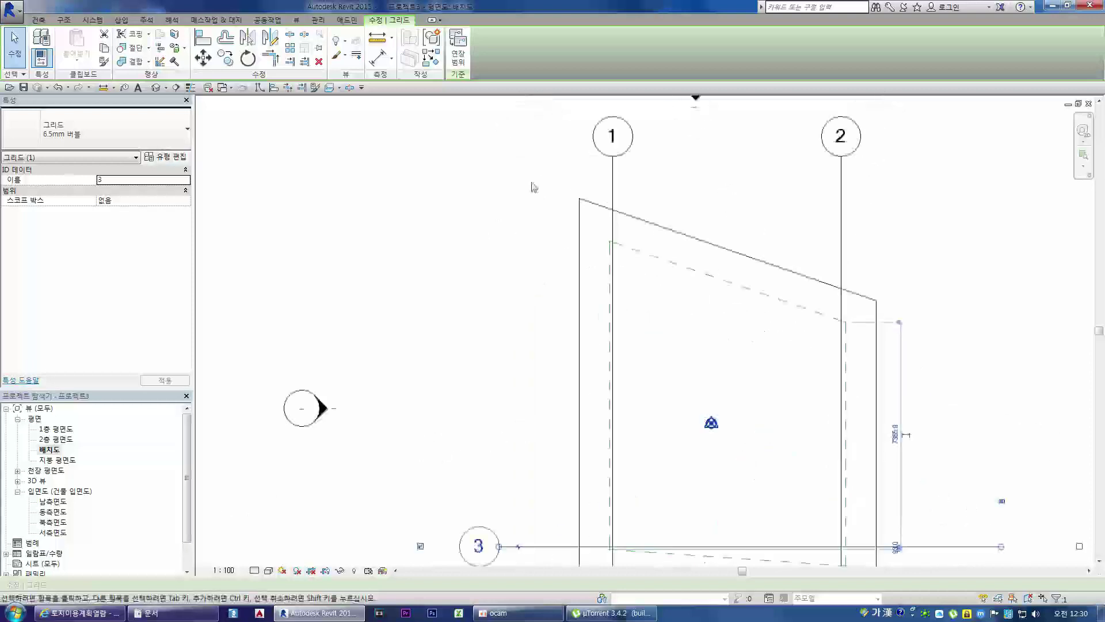
# Move grid 3 from the grid 2/3 intersection to the upper setback corner, then undo it
pyautogui.click(204, 58)
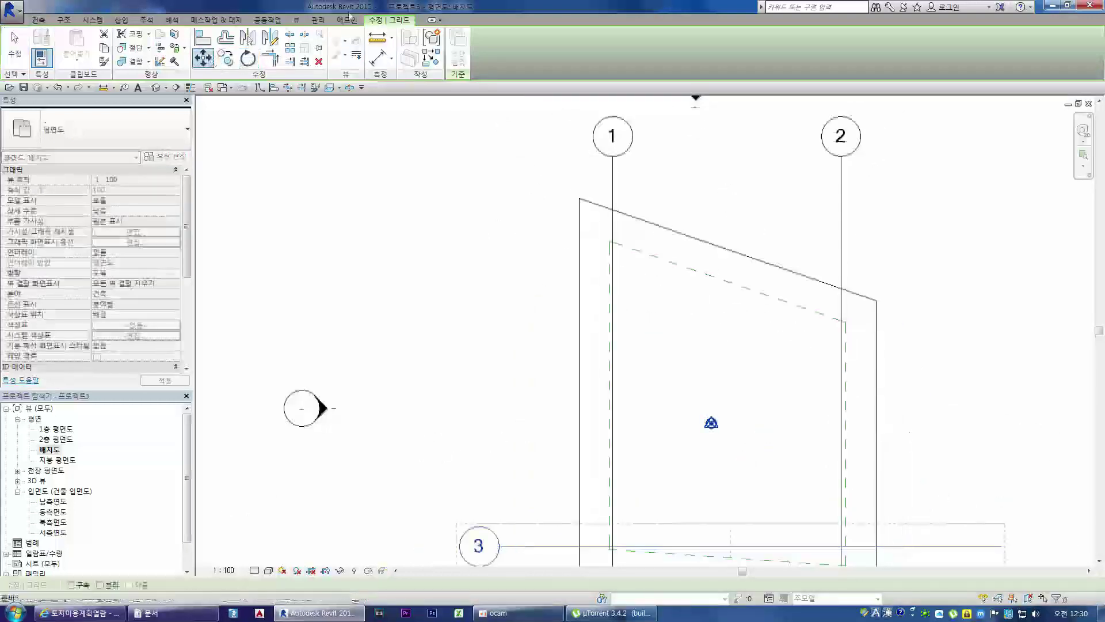
pyautogui.scroll(-2, 823, 397)
pyautogui.scroll(2, 845, 513)
pyautogui.scroll(3, 842, 485)
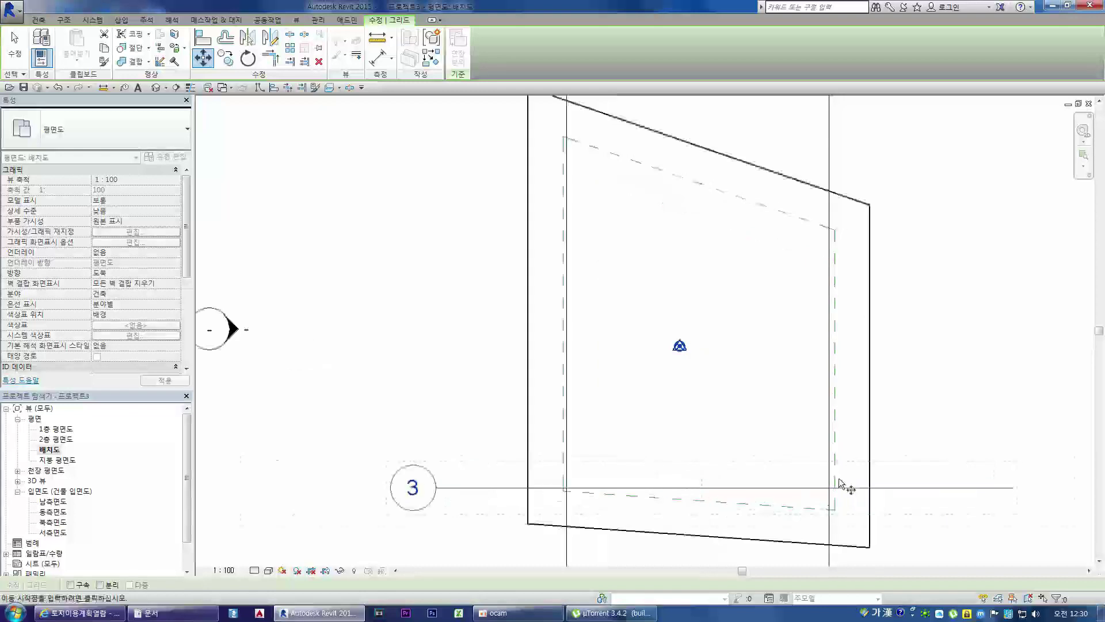
pyautogui.click(827, 490)
pyautogui.scroll(-5, 834, 528)
pyautogui.scroll(4, 851, 360)
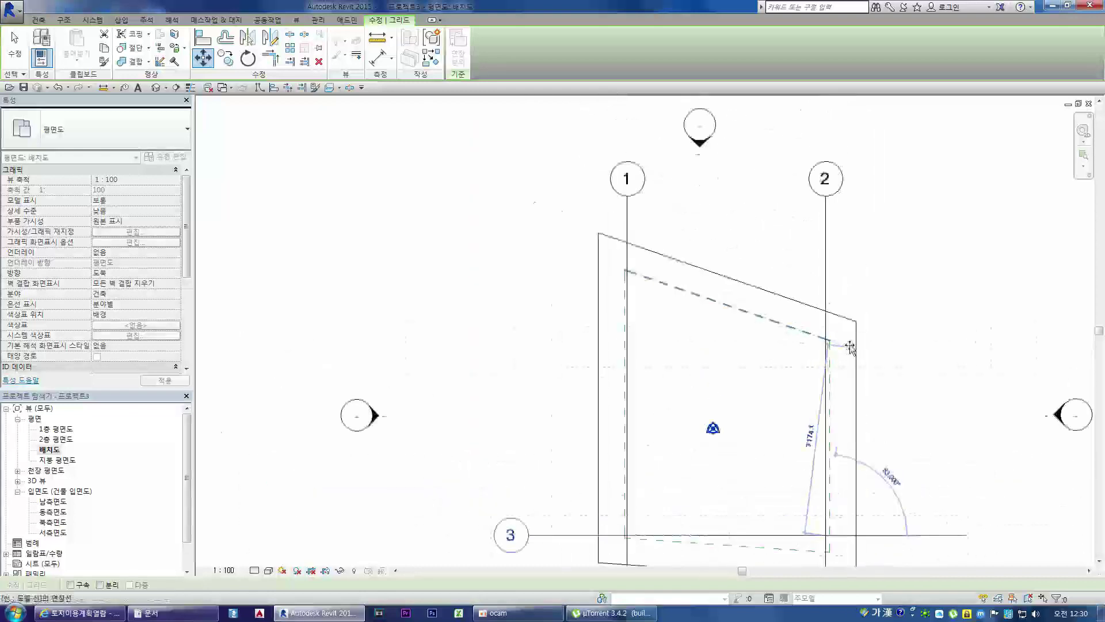
pyautogui.click(810, 336)
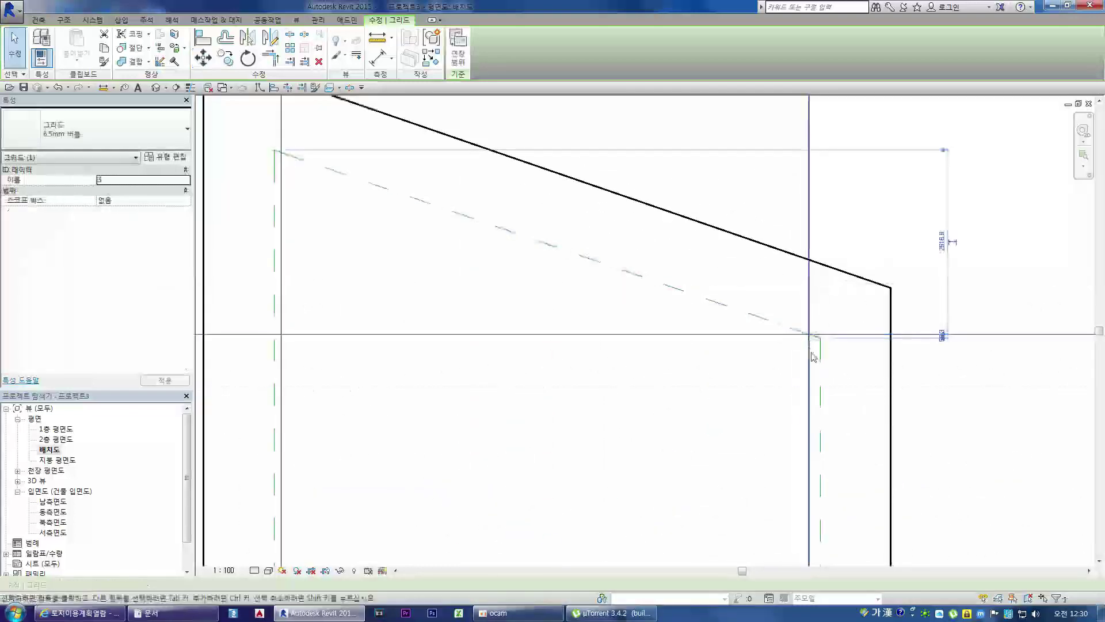
pyautogui.scroll(-2, 812, 345)
pyautogui.click(203, 58)
pyautogui.scroll(-3, 539, 241)
pyautogui.press('Escape')
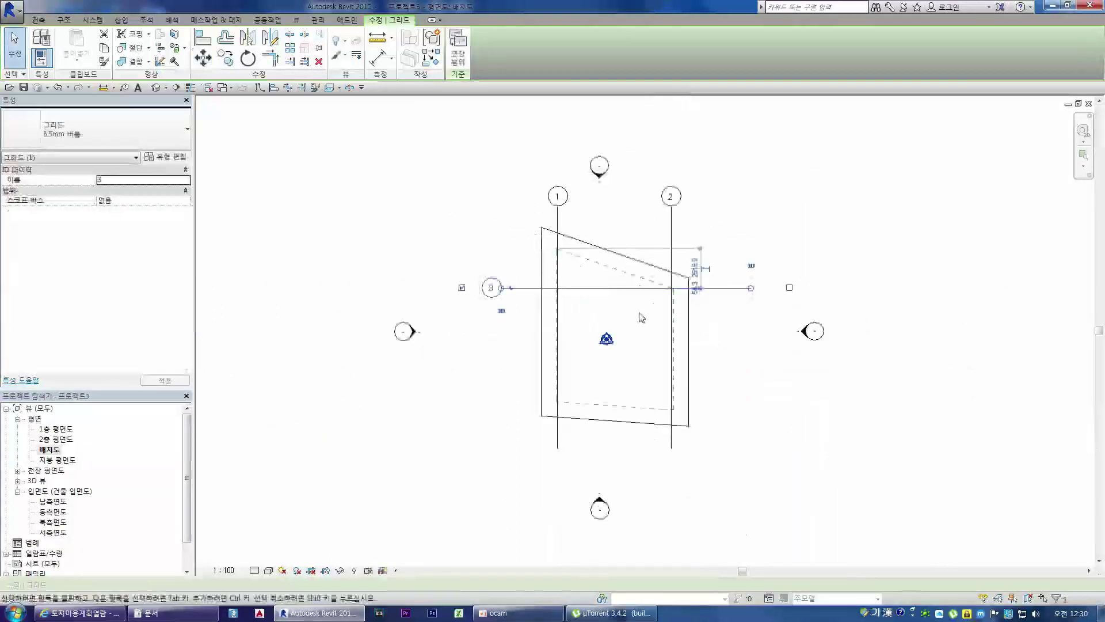
pyautogui.hotkey('ctrl', 'z')
pyautogui.scroll(4, 642, 317)
pyautogui.scroll(-5, 600, 380)
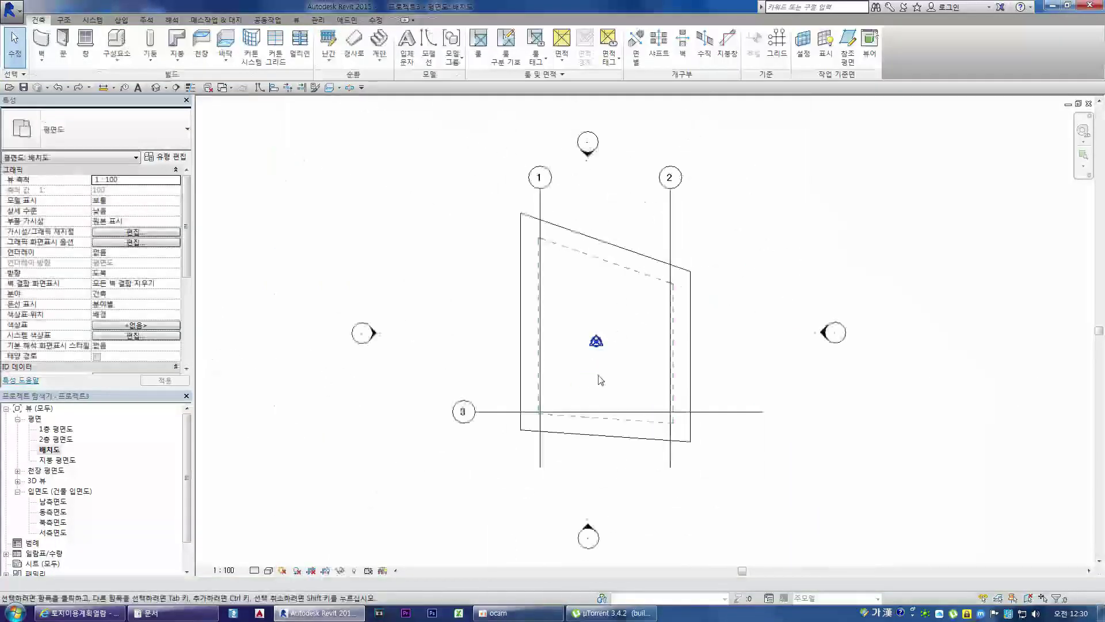
# Copy grid 3 upward from the grid 2/3 intersection to create grid 4
pyautogui.click(619, 412)
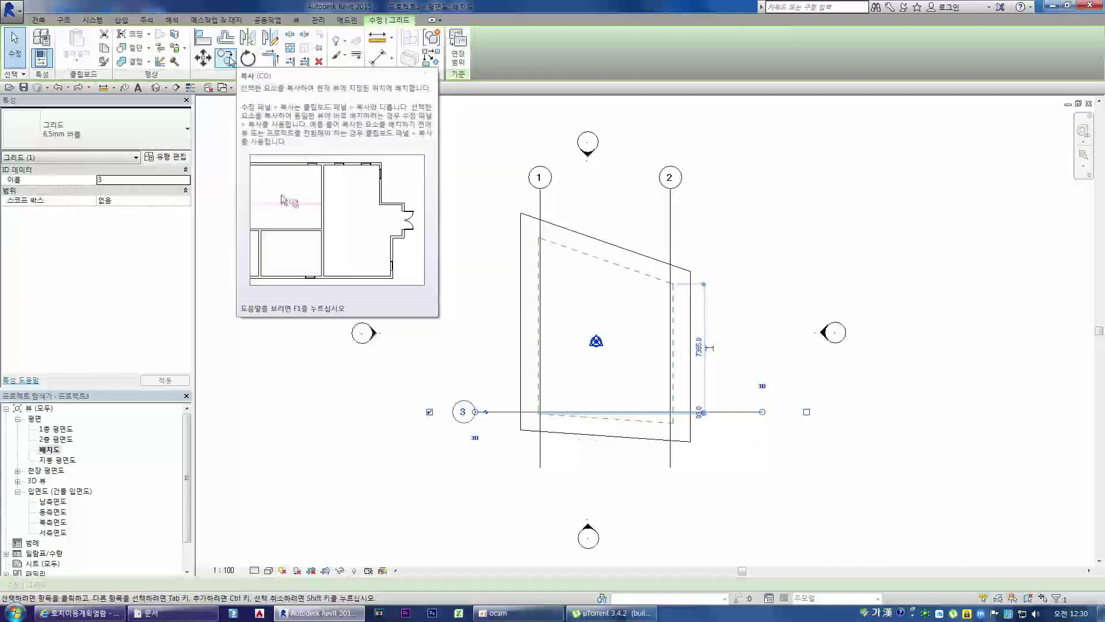
pyautogui.click(230, 62)
pyautogui.click(671, 411)
pyautogui.click(671, 282)
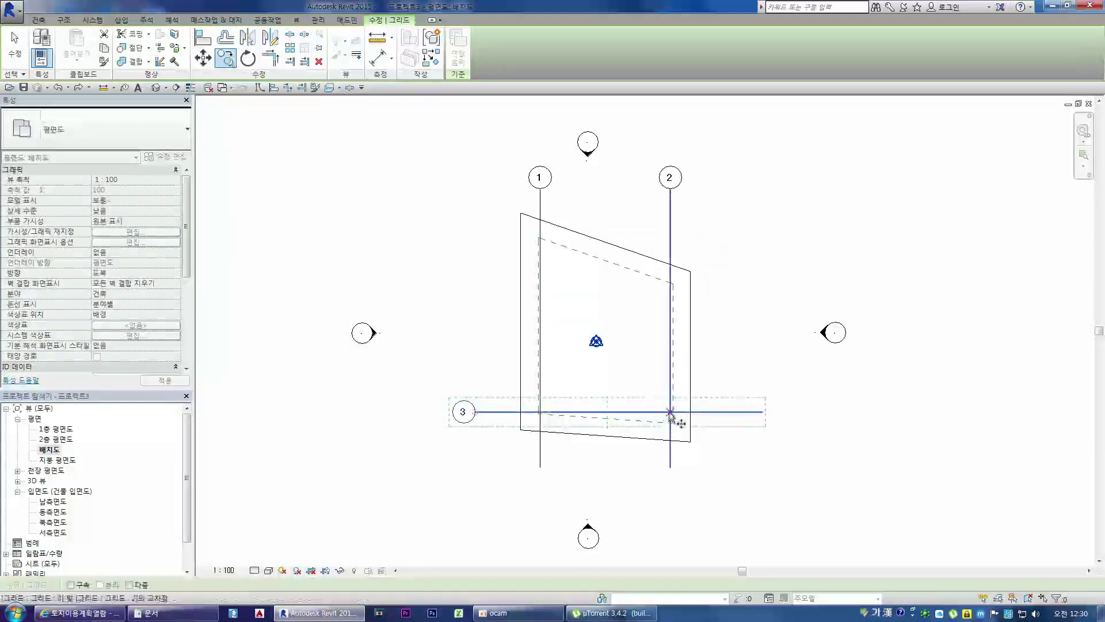
pyautogui.click(671, 411)
pyautogui.click(670, 283)
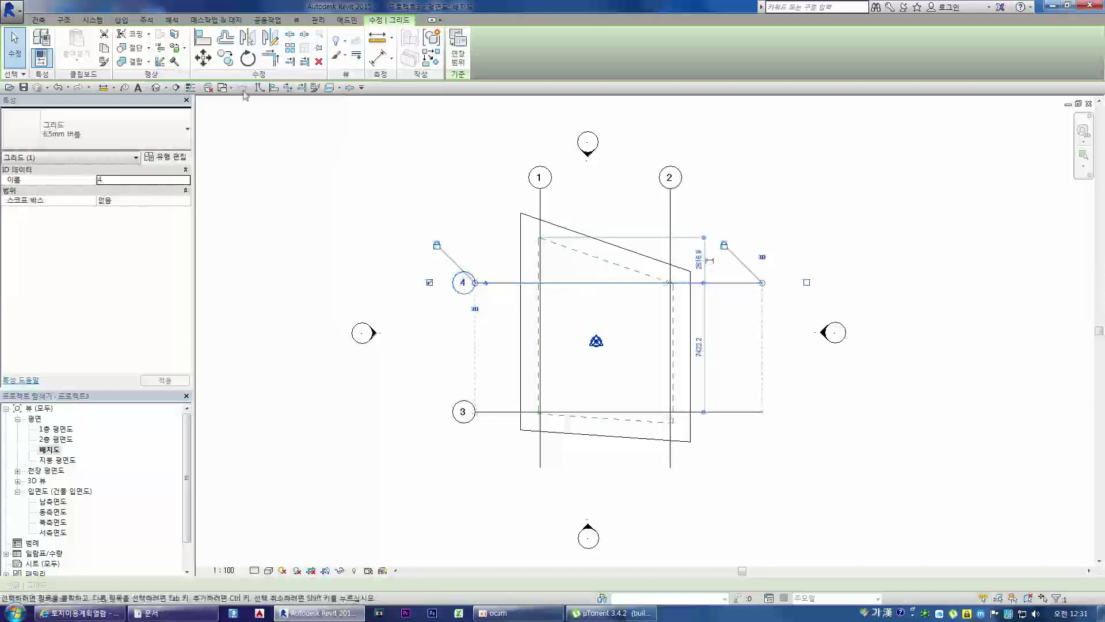
# Begin moving grid 4, then cancel the move
pyautogui.click(211, 61)
pyautogui.click(482, 333)
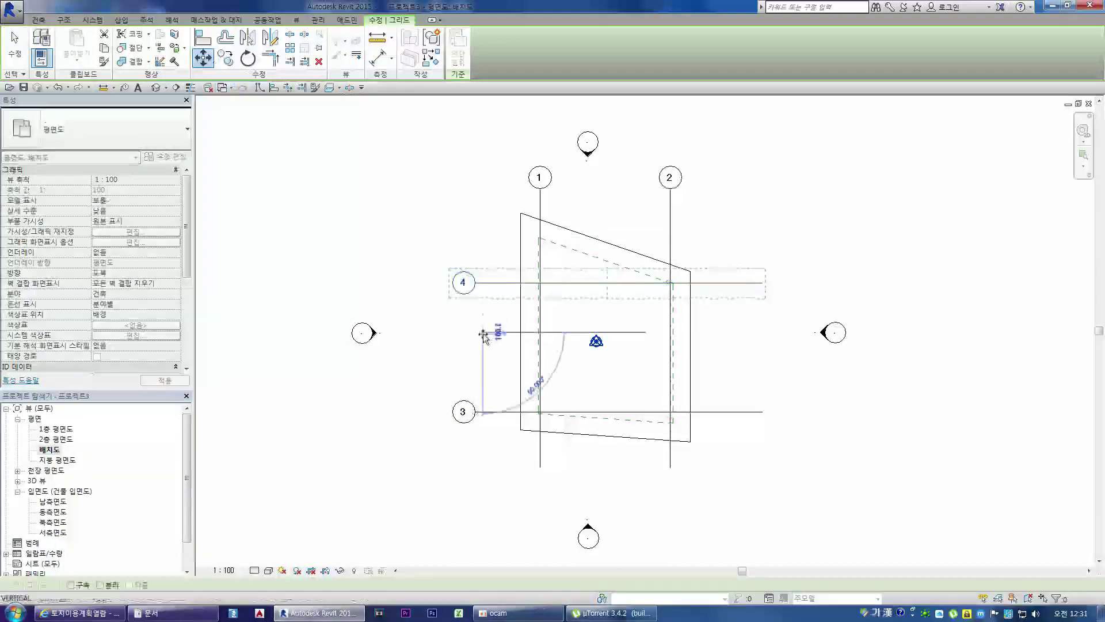
pyautogui.press('Escape')
pyautogui.scroll(3, 712, 362)
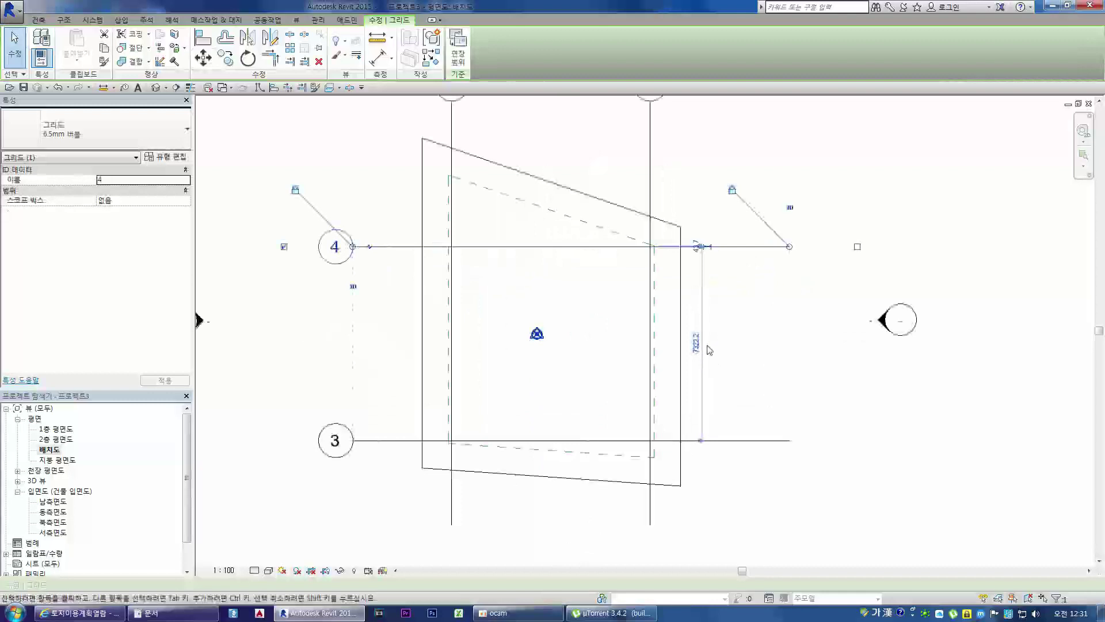
pyautogui.scroll(1, 705, 350)
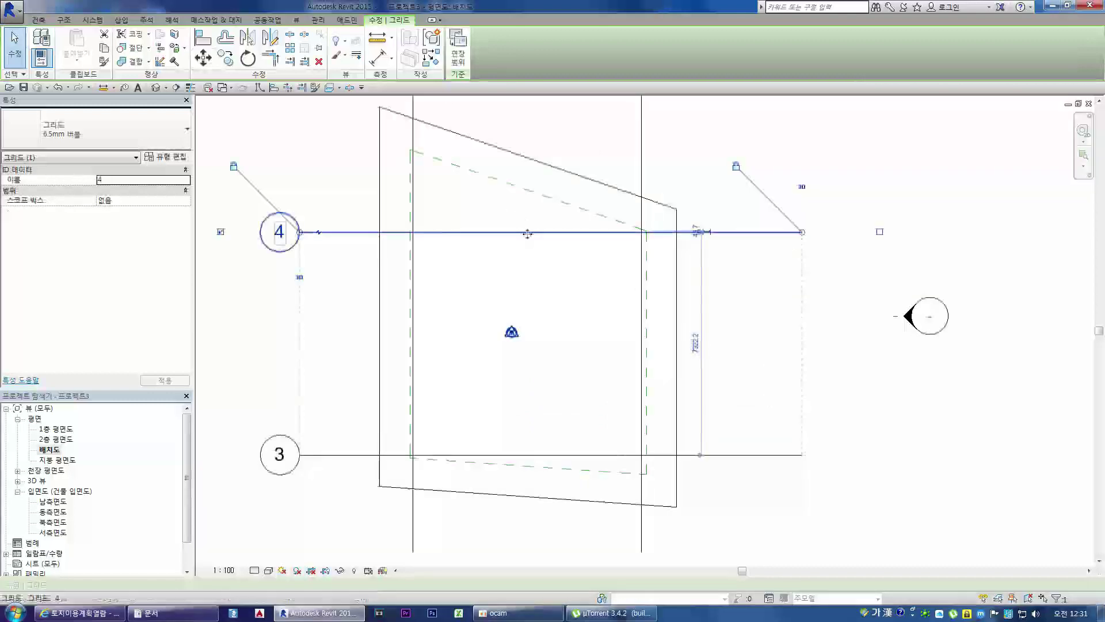
# Set grid 4 exactly 7300 from grid 3, zoom to fit with ZF, and deselect
pyautogui.click(697, 343)
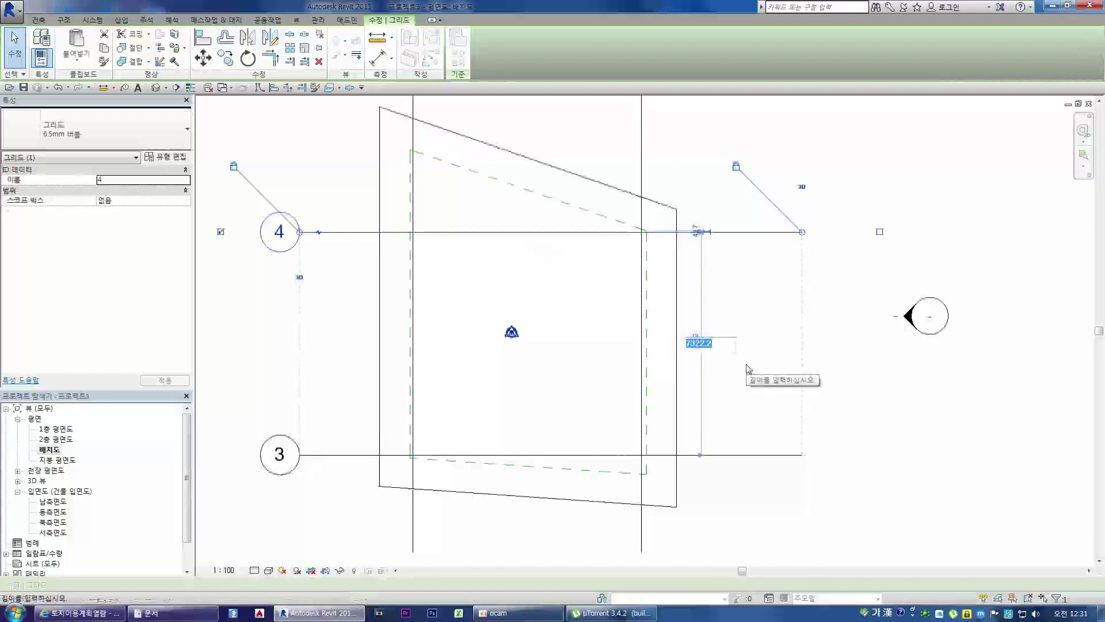
pyautogui.write('7300')
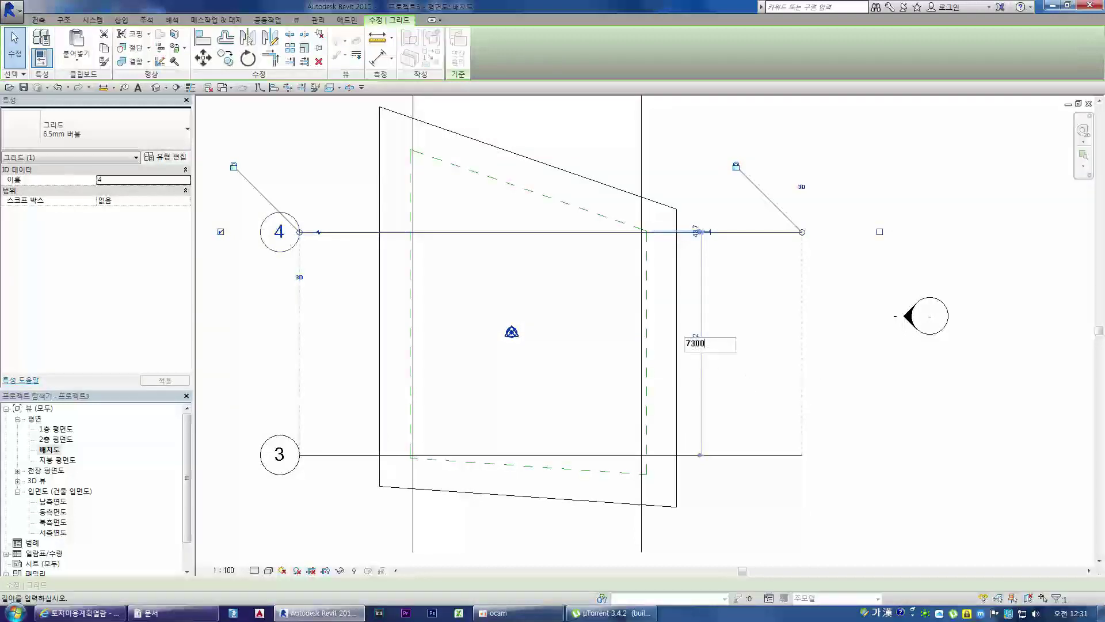
pyautogui.press('Return')
pyautogui.press('z')
pyautogui.press('f')
pyautogui.press('Escape')
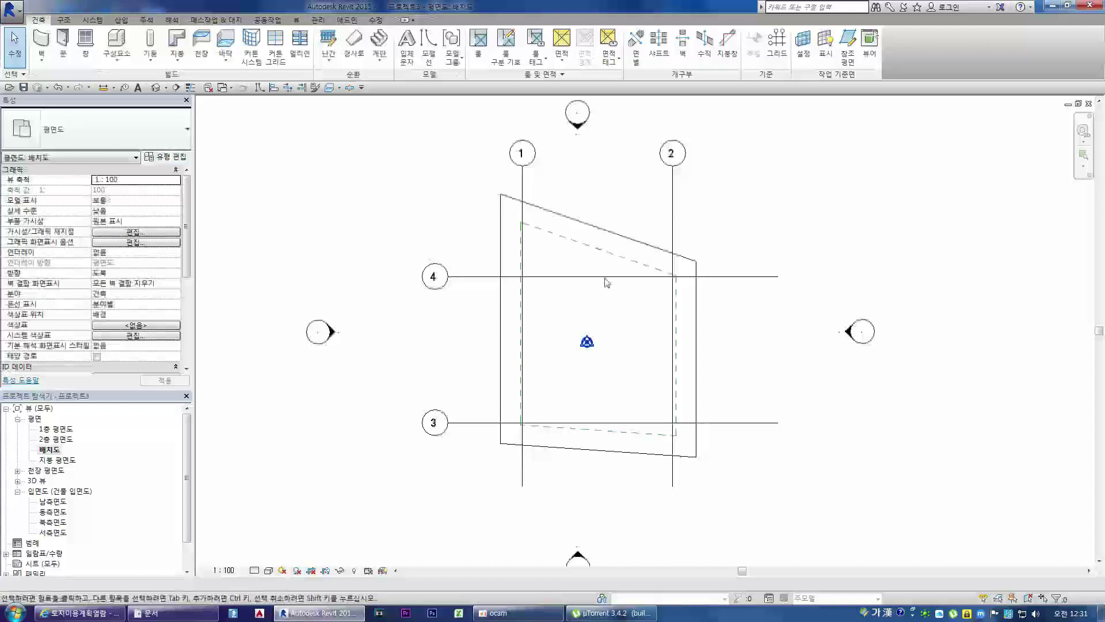
# Select grids 1 and 2 in turn to view their temporary dimensions
pyautogui.click(524, 482)
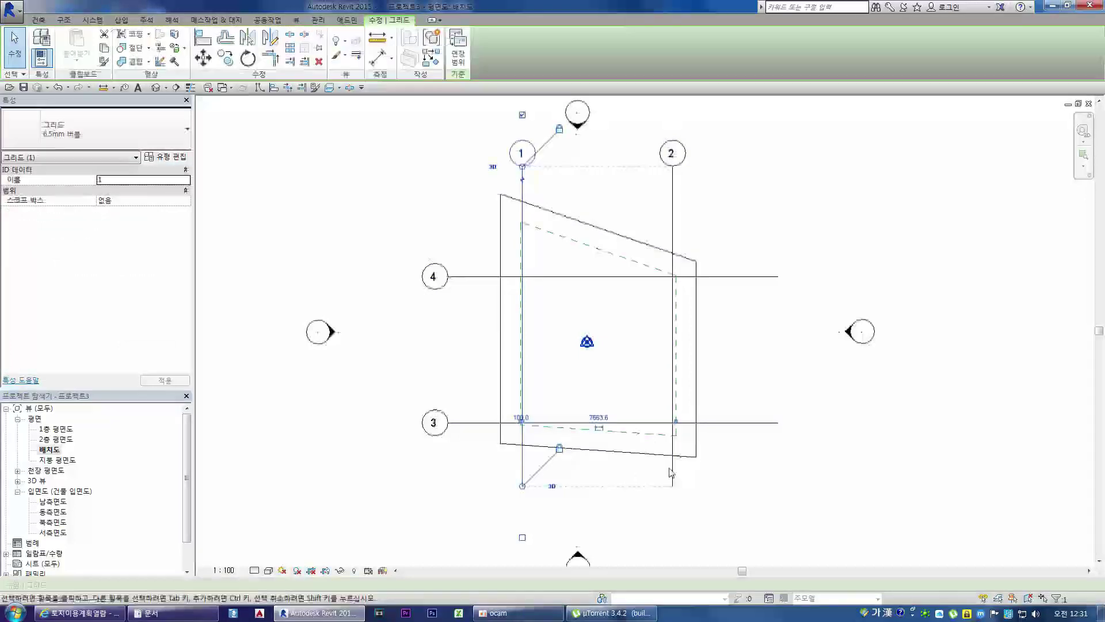
pyautogui.click(602, 477)
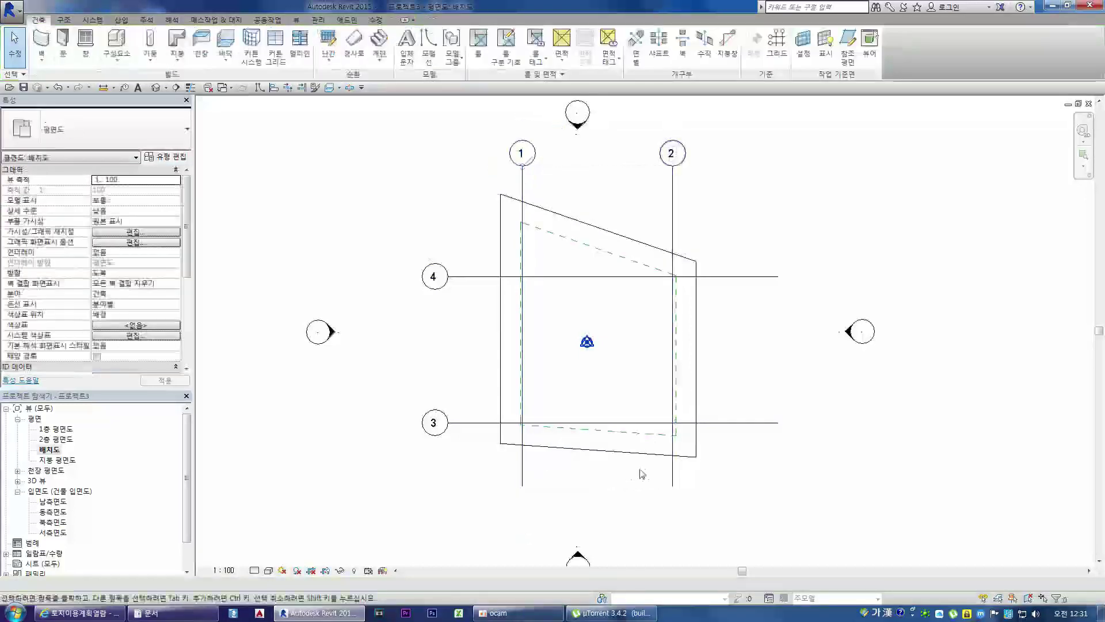
pyautogui.click(671, 474)
pyautogui.click(558, 460)
pyautogui.scroll(3, 539, 456)
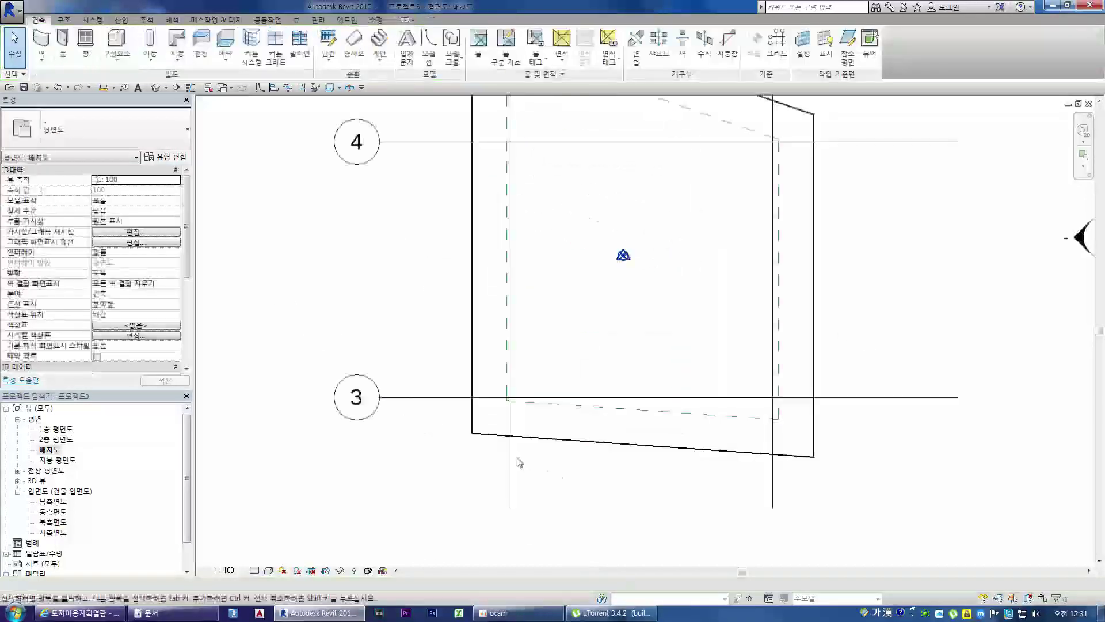
pyautogui.click(510, 462)
pyautogui.scroll(-2, 540, 456)
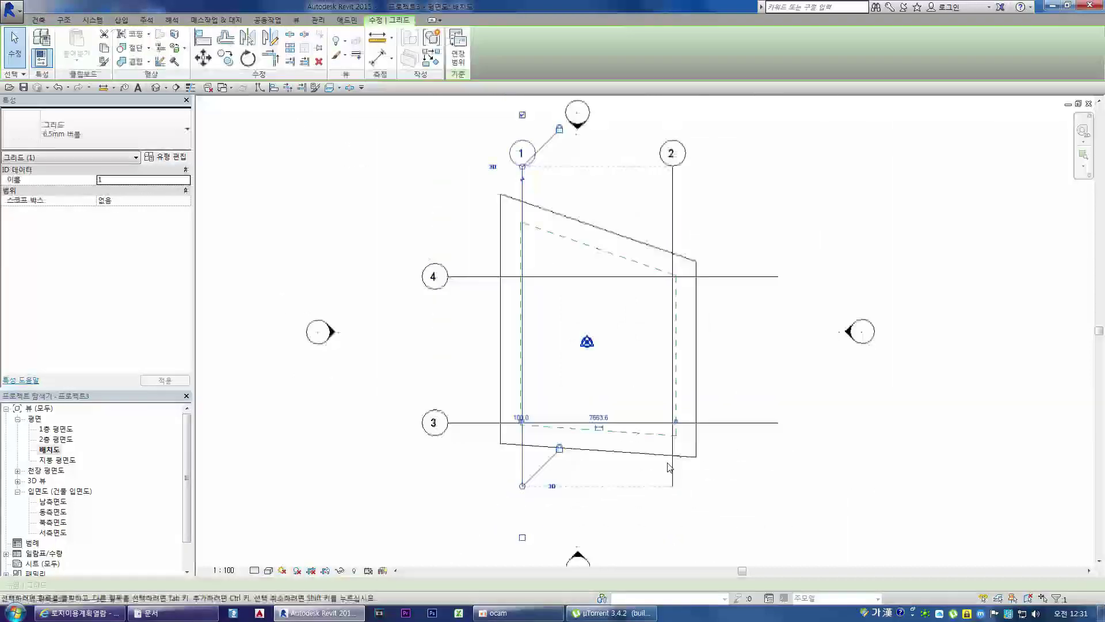
pyautogui.click(651, 474)
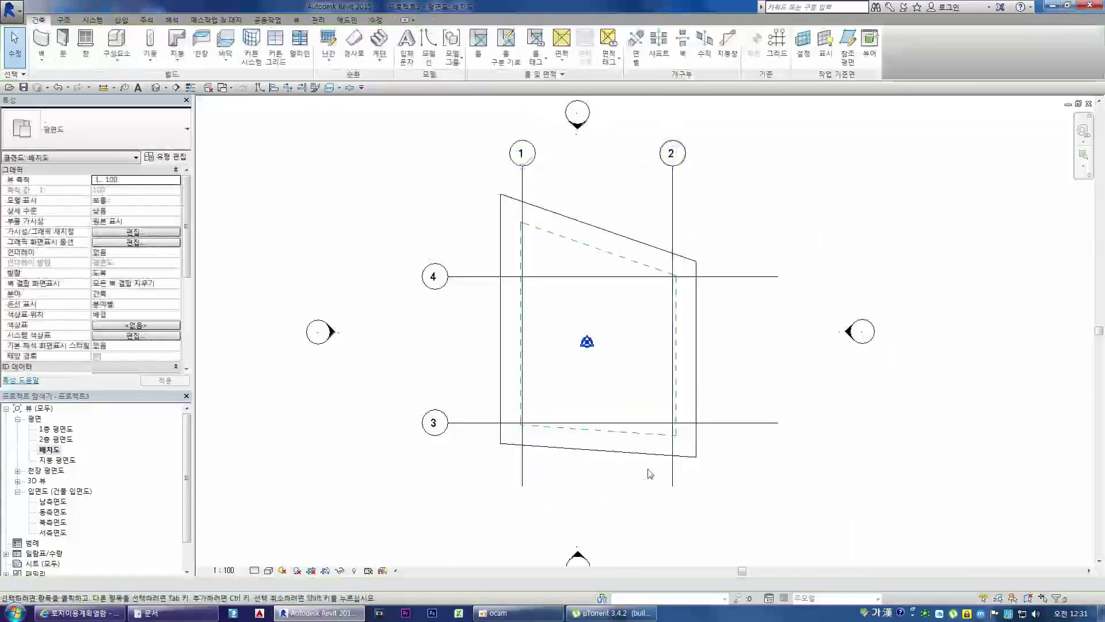
pyautogui.click(673, 471)
pyautogui.click(538, 457)
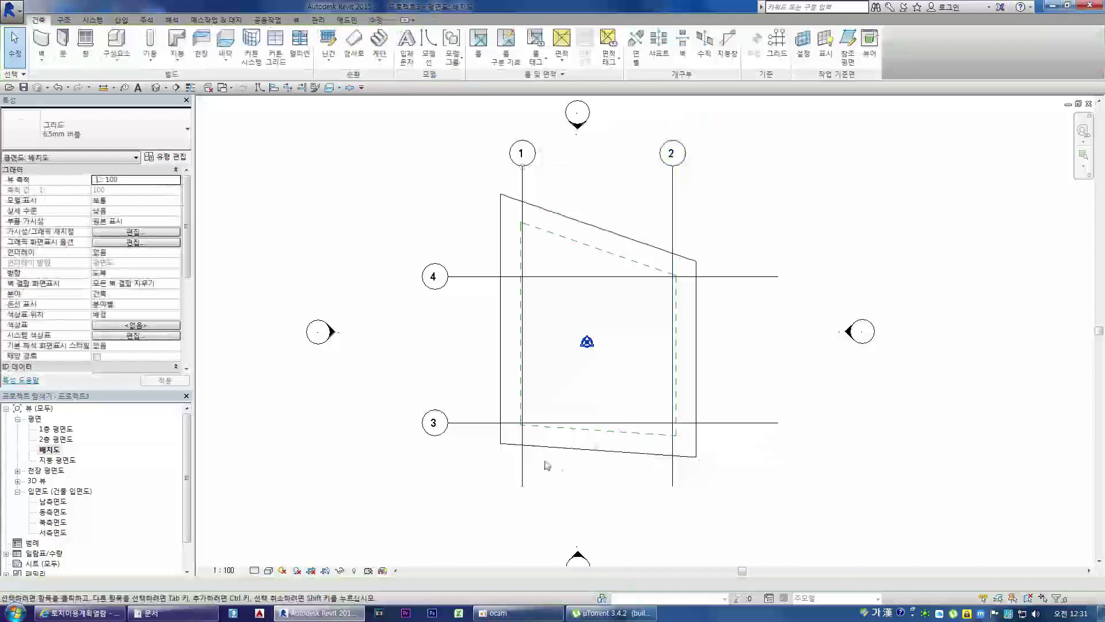
pyautogui.scroll(3, 539, 457)
# Drag each grid's witness grip onto the other to measure the grid 1–2 spacing
pyautogui.click(511, 464)
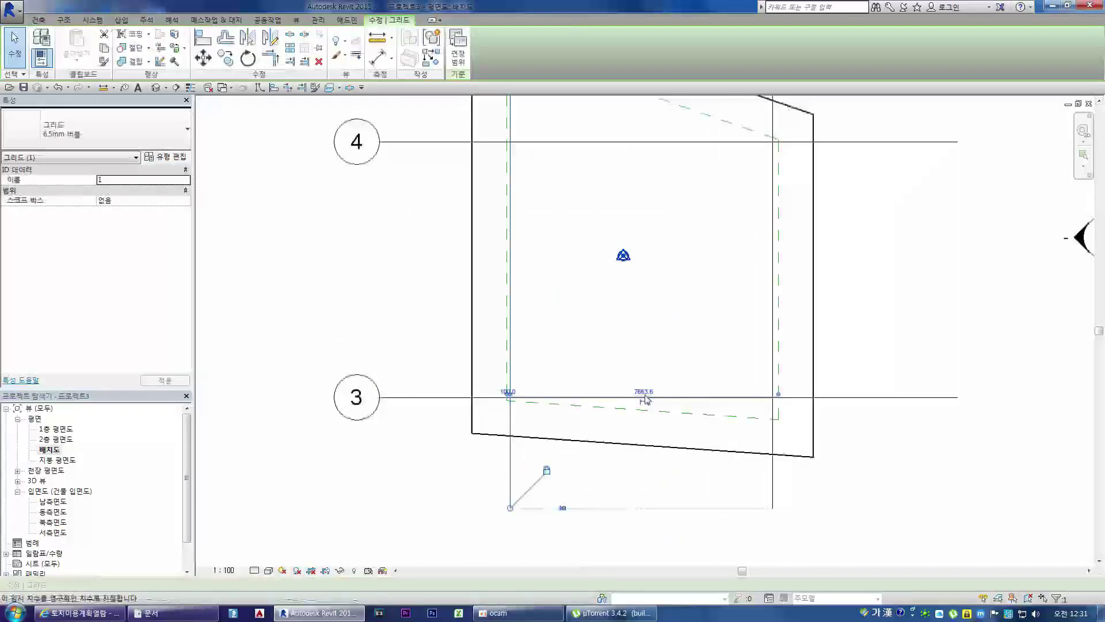
pyautogui.scroll(2, 640, 438)
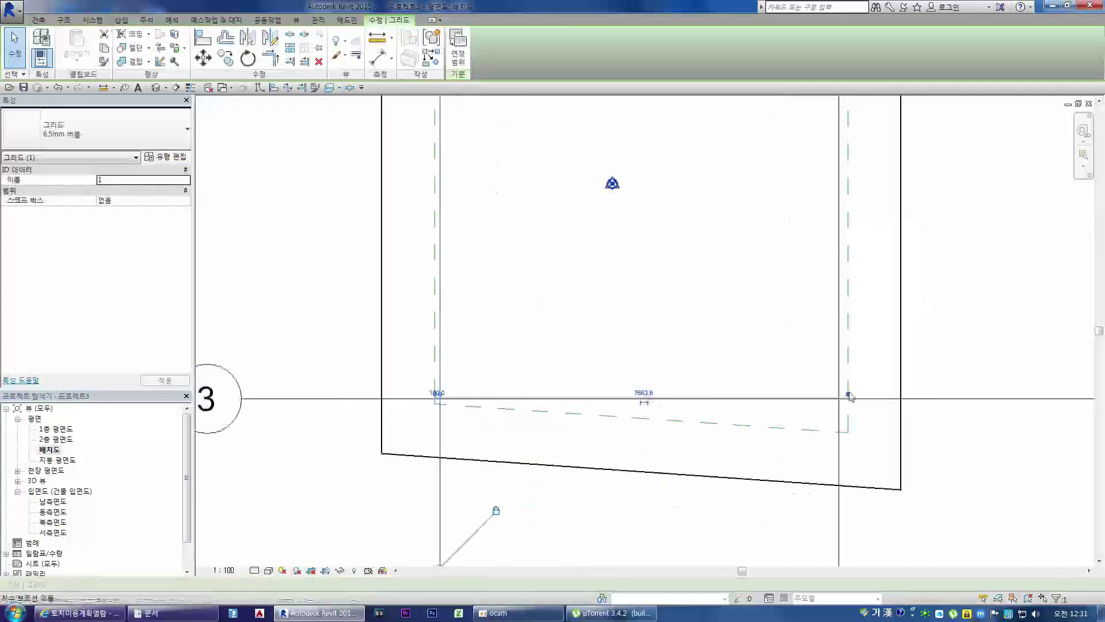
pyautogui.moveTo(847, 395); pyautogui.dragTo(844, 395)
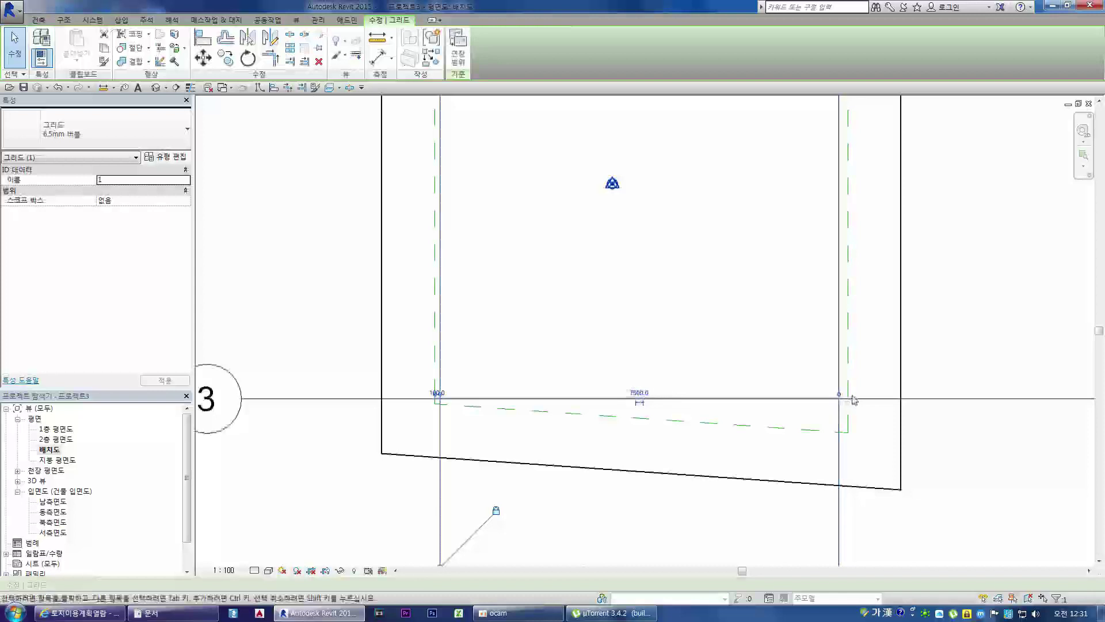
pyautogui.scroll(4, 852, 399)
pyautogui.scroll(-3, 856, 398)
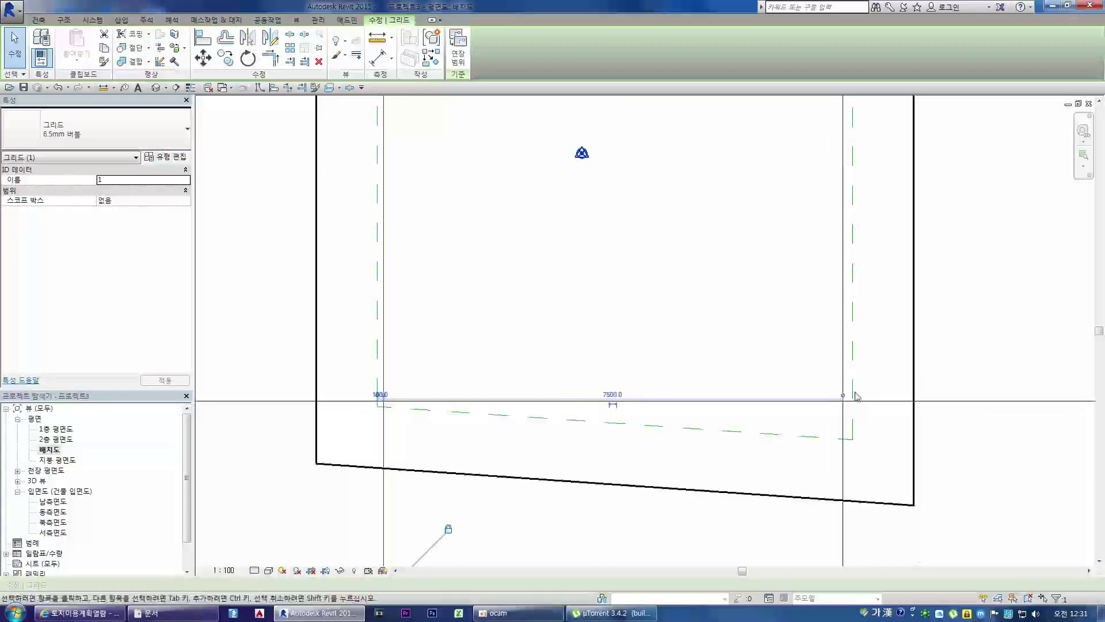
pyautogui.click(841, 482)
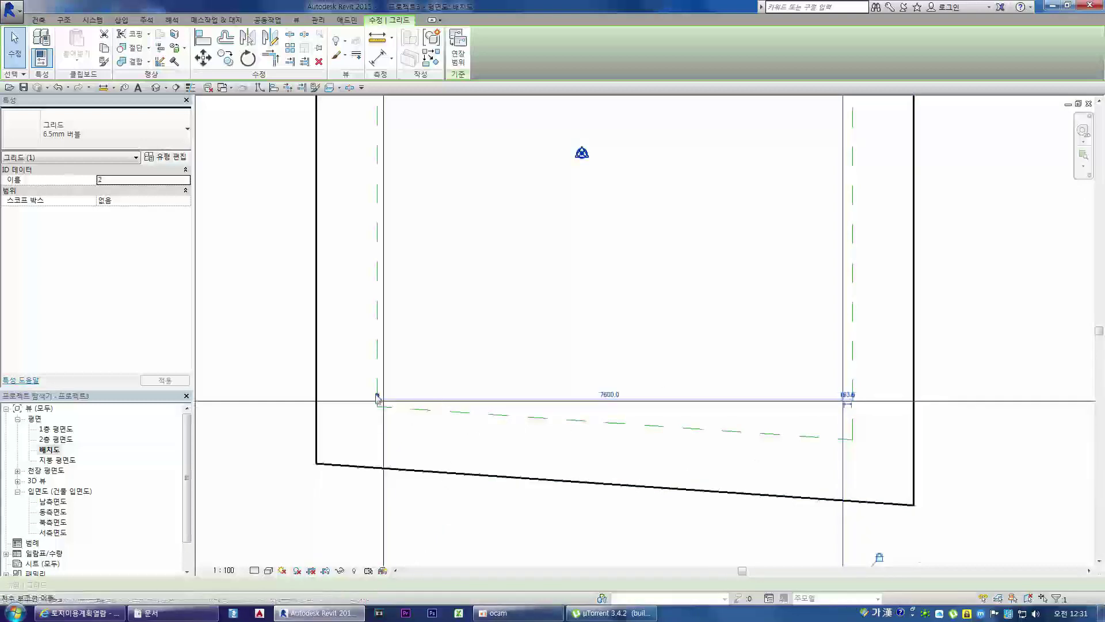
pyautogui.moveTo(377, 397); pyautogui.dragTo(383, 397)
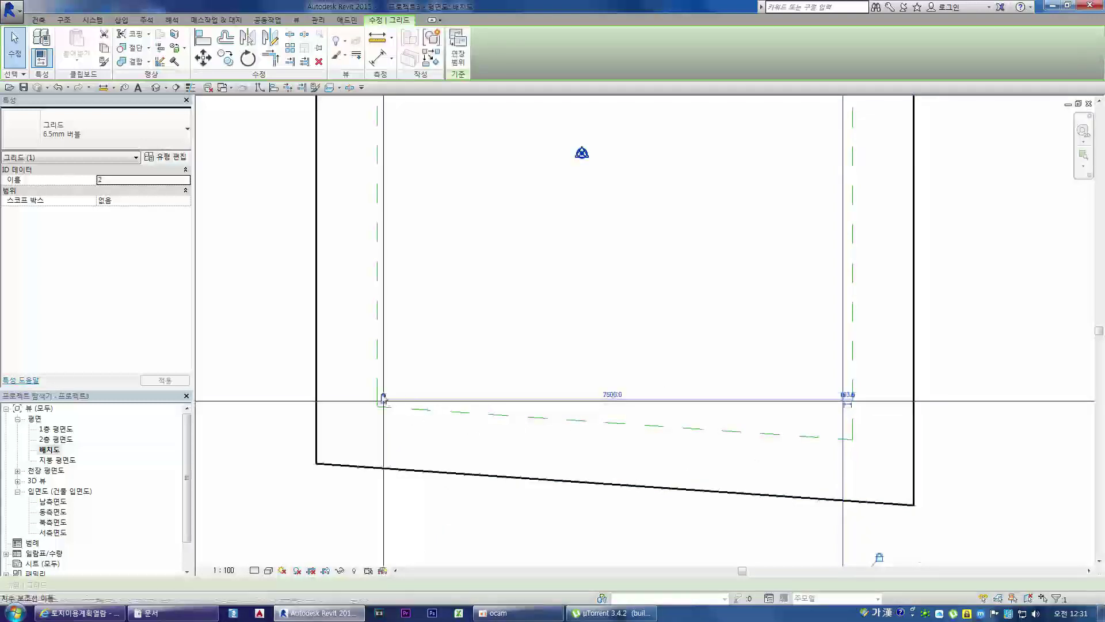
pyautogui.click(578, 455)
pyautogui.scroll(-3, 575, 447)
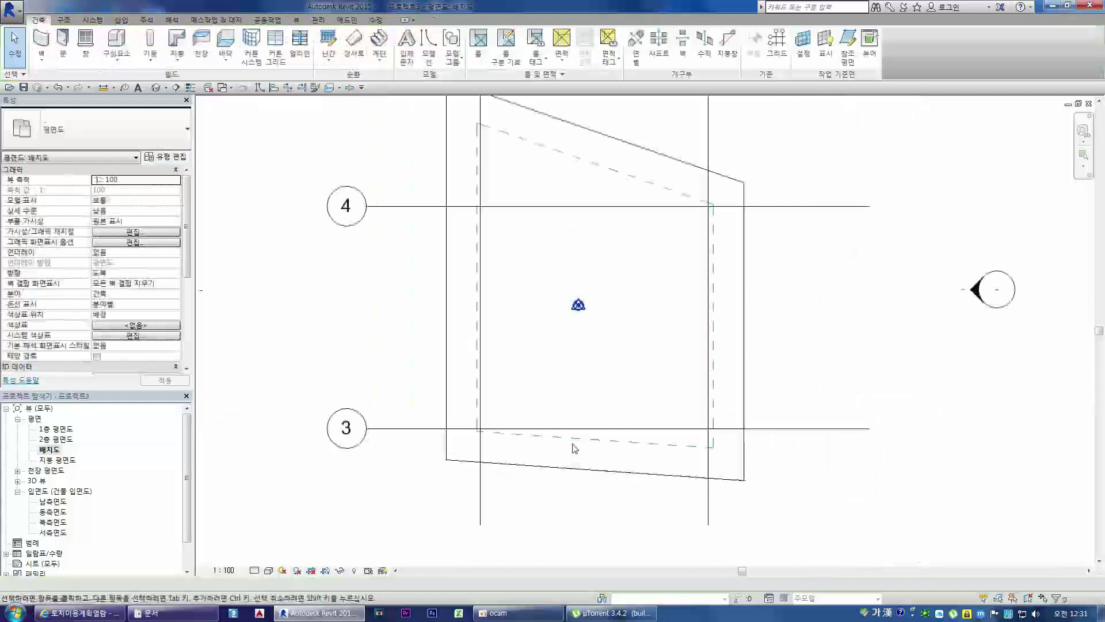
pyautogui.click(480, 447)
pyautogui.scroll(-2, 592, 438)
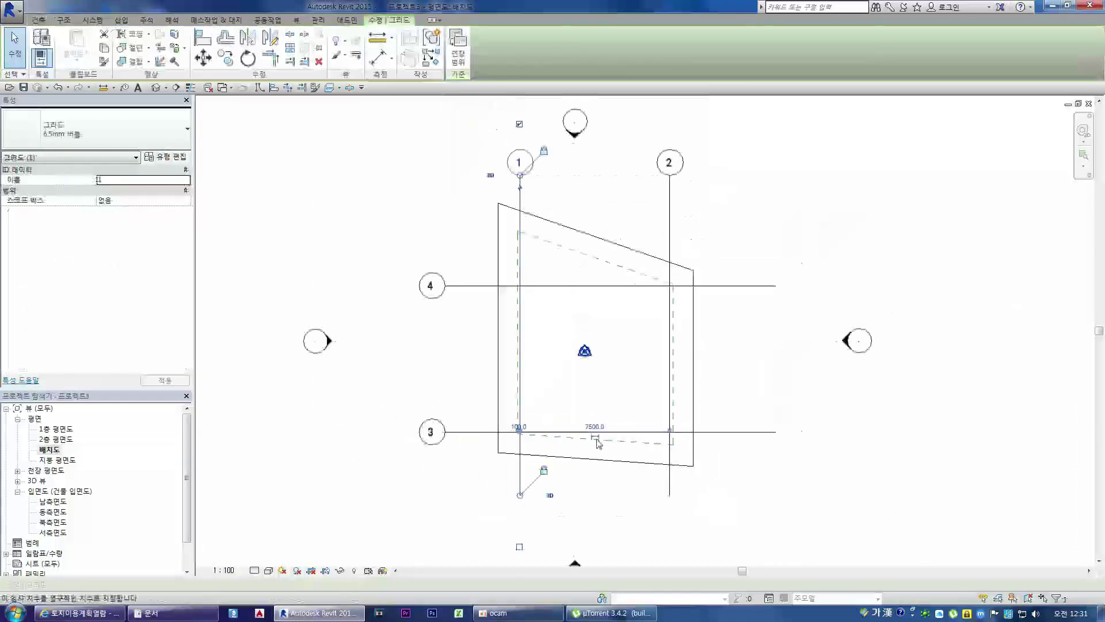
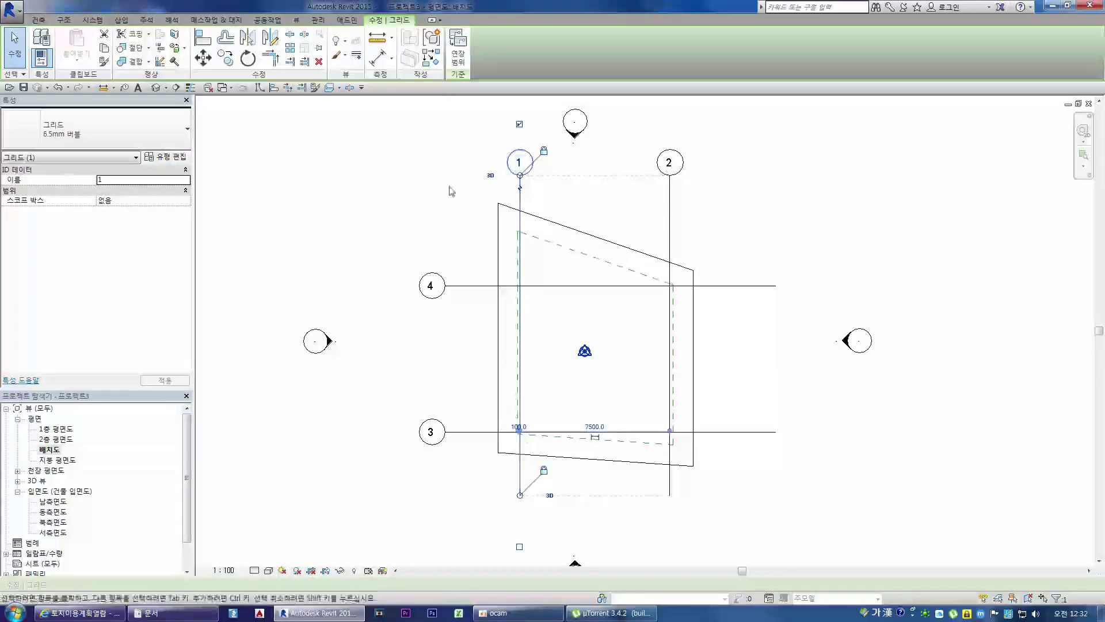
# Copy grid 1 3600 to the right to create grid 5 between grids 1 and 2
pyautogui.click(233, 64)
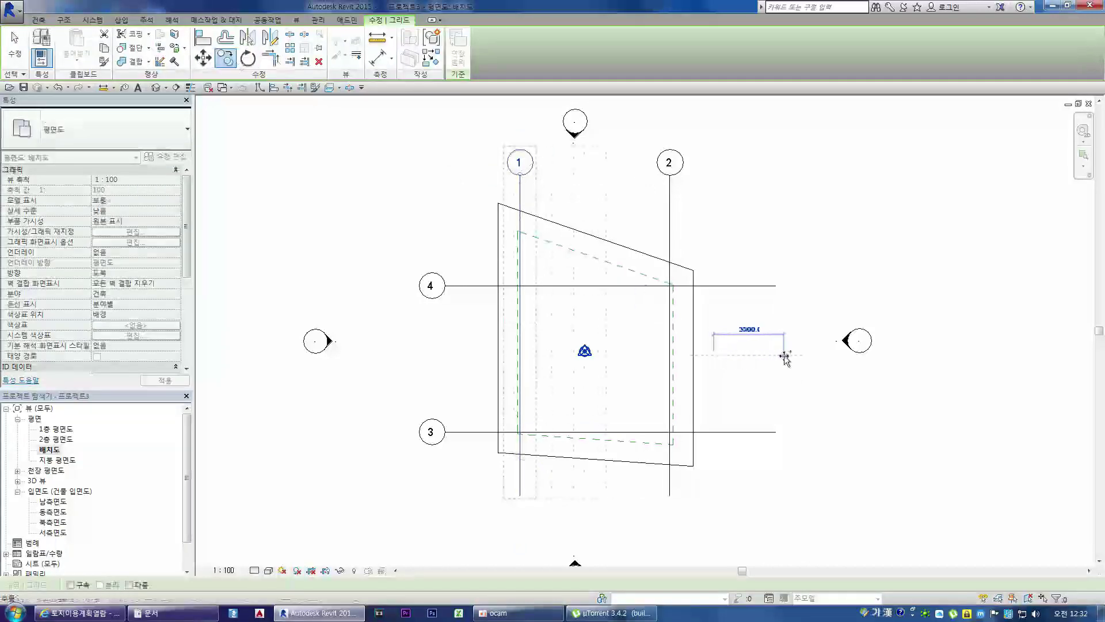
pyautogui.click(784, 355)
pyautogui.scroll(3, 595, 411)
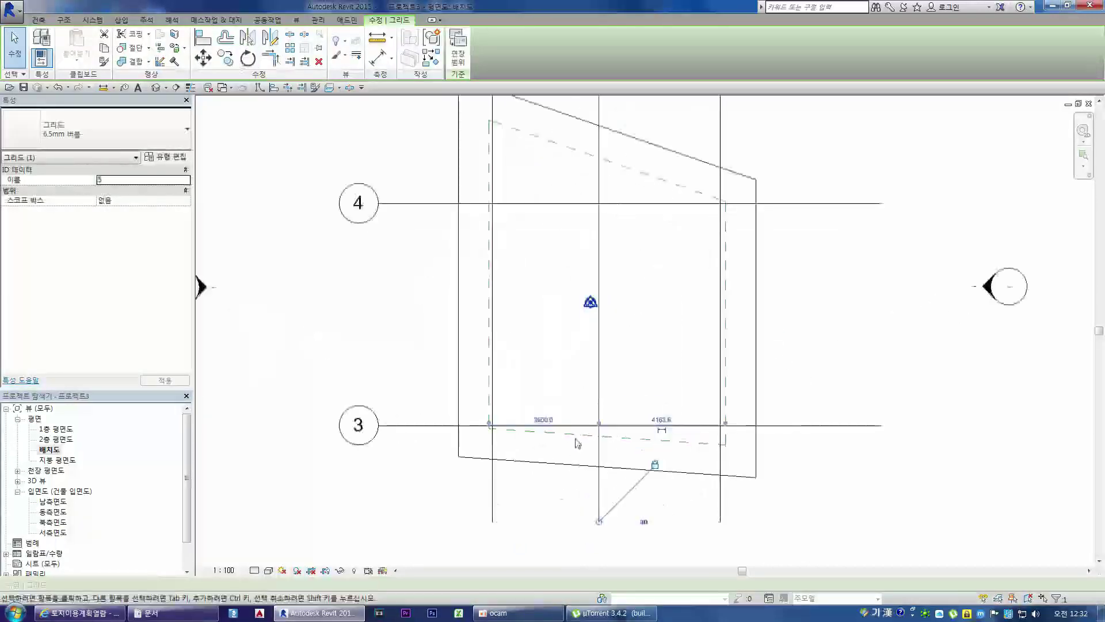
pyautogui.scroll(-2, 595, 391)
pyautogui.scroll(-3, 597, 377)
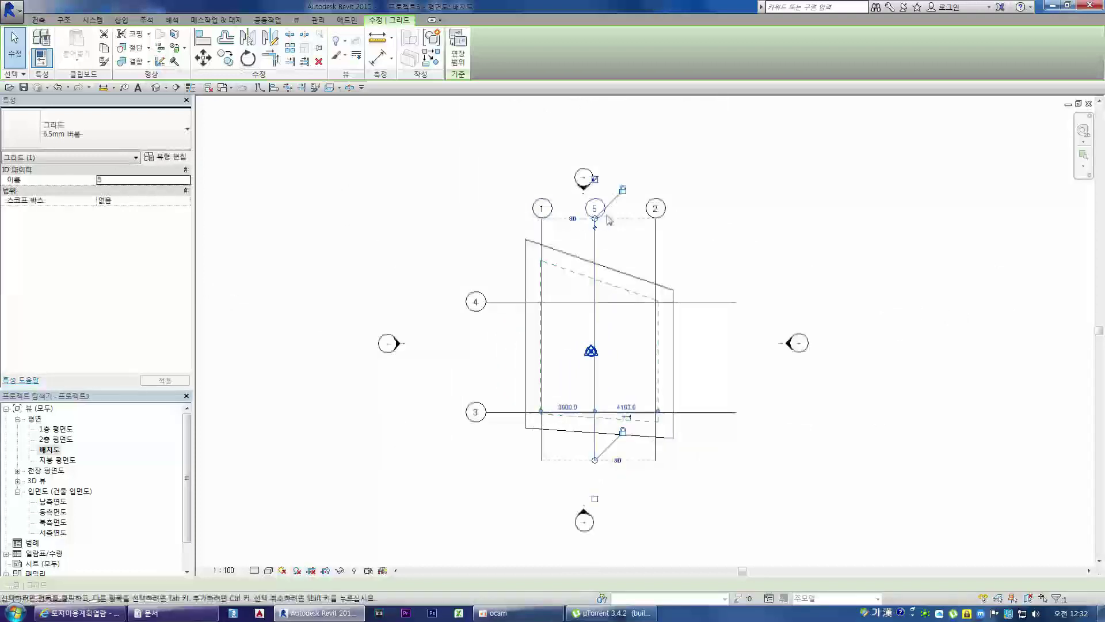
pyautogui.click(479, 258)
pyautogui.scroll(2, 592, 290)
pyautogui.scroll(1, 592, 291)
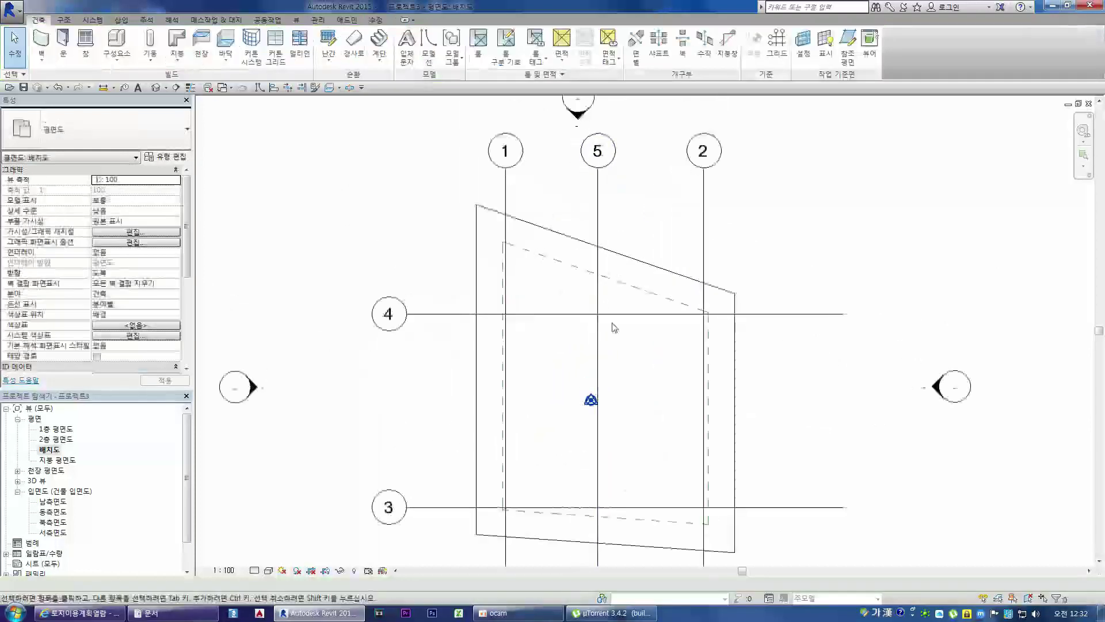
pyautogui.scroll(1, 618, 322)
# Copy grid 4 upward to create horizontal grid 6
pyautogui.click(617, 316)
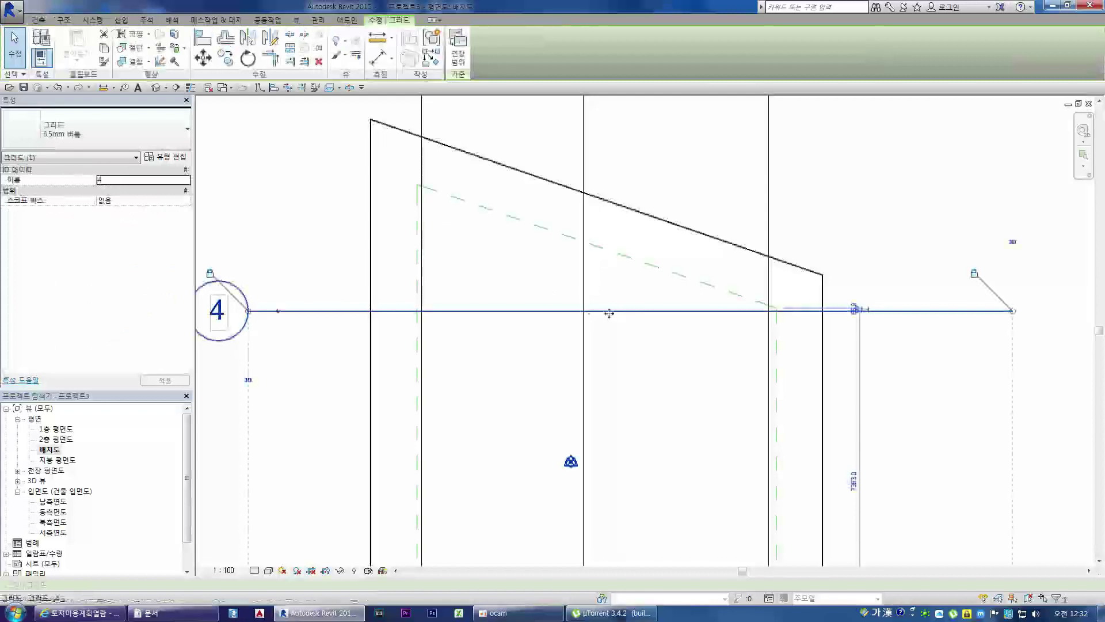
pyautogui.click(226, 65)
pyautogui.click(584, 311)
pyautogui.click(585, 242)
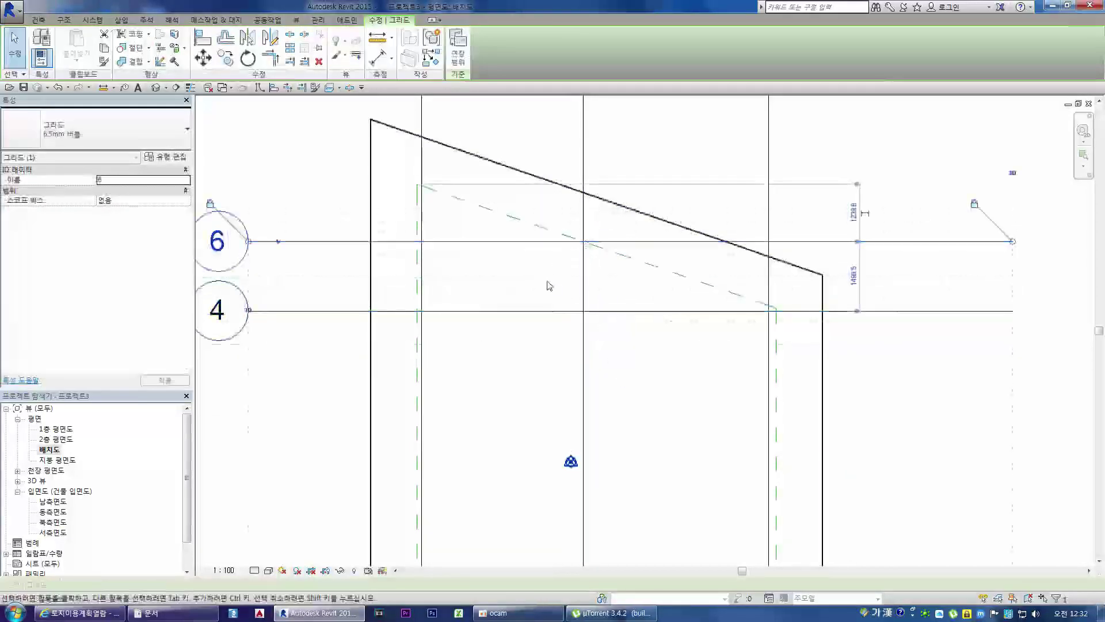
pyautogui.click(203, 58)
pyautogui.click(488, 337)
pyautogui.press('Escape')
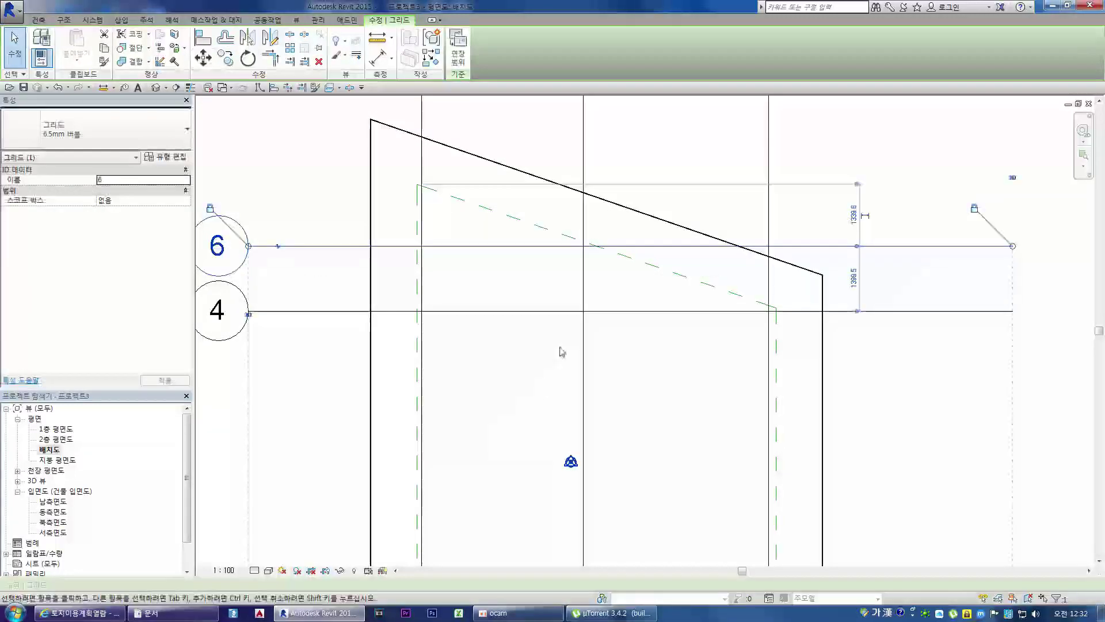
# Set grid 6 exactly 1400 from grid 4 and deselect it
pyautogui.scroll(4, 806, 271)
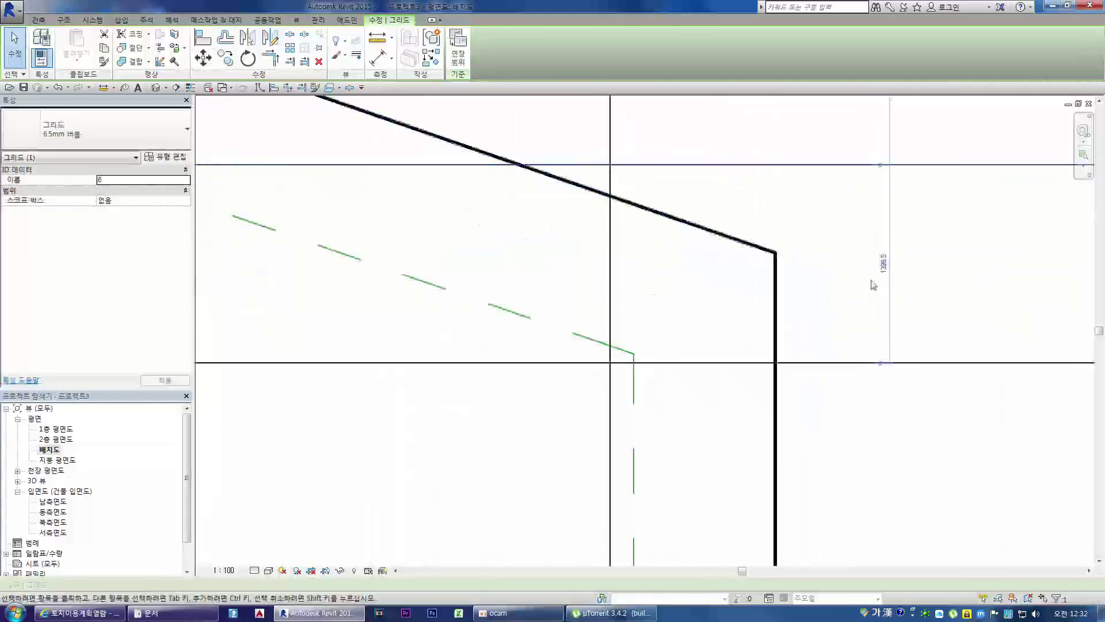
pyautogui.scroll(-2, 846, 294)
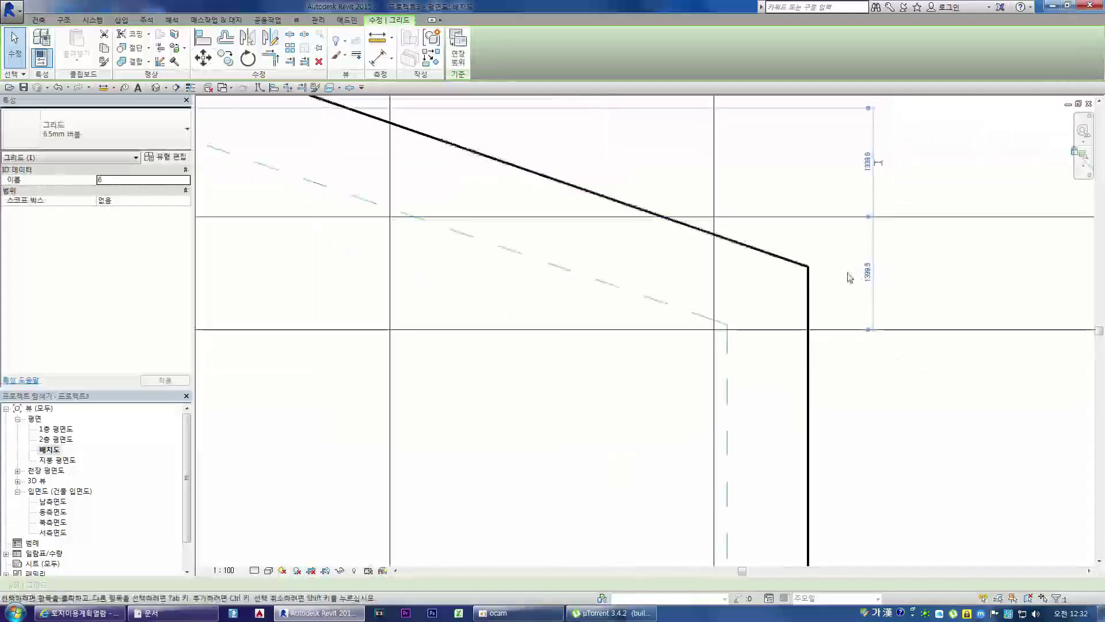
pyautogui.scroll(-1, 851, 273)
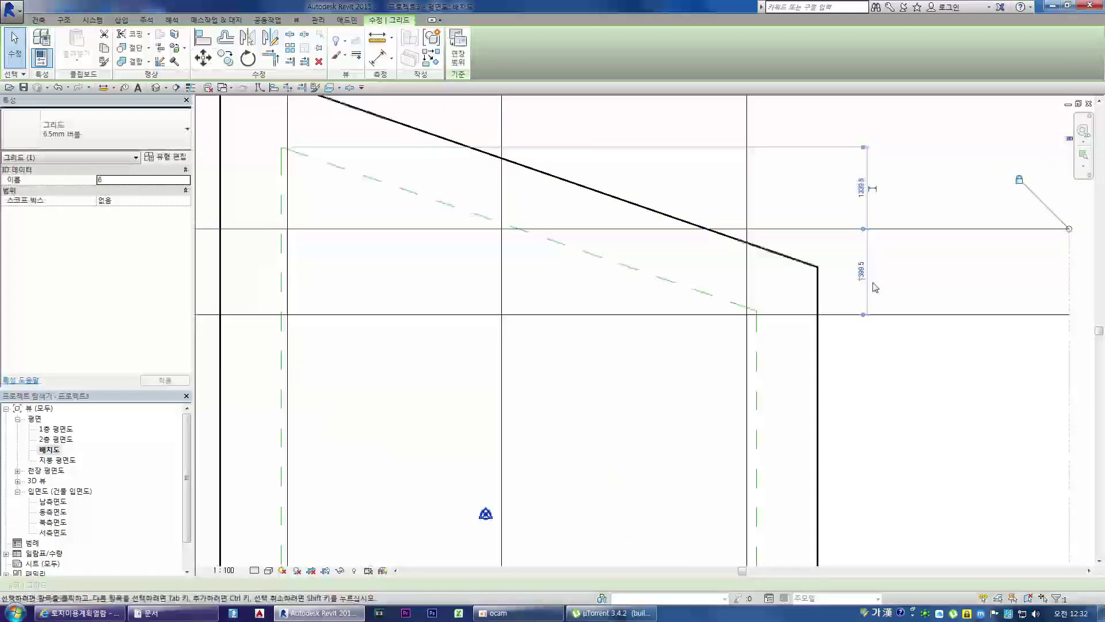
pyautogui.scroll(-2, 852, 297)
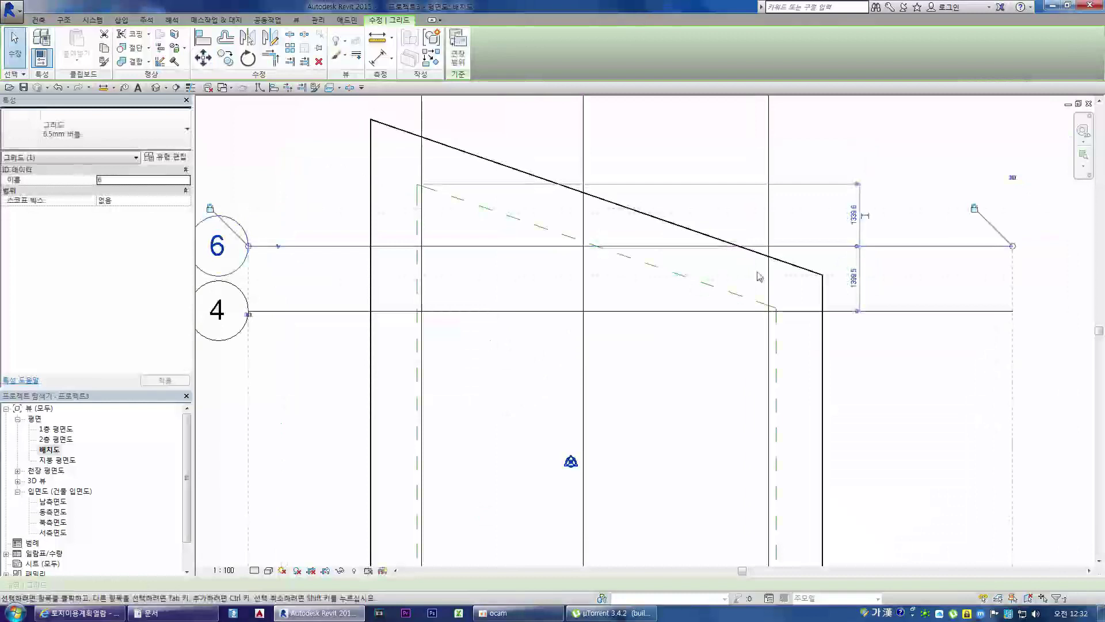
pyautogui.scroll(3, 878, 296)
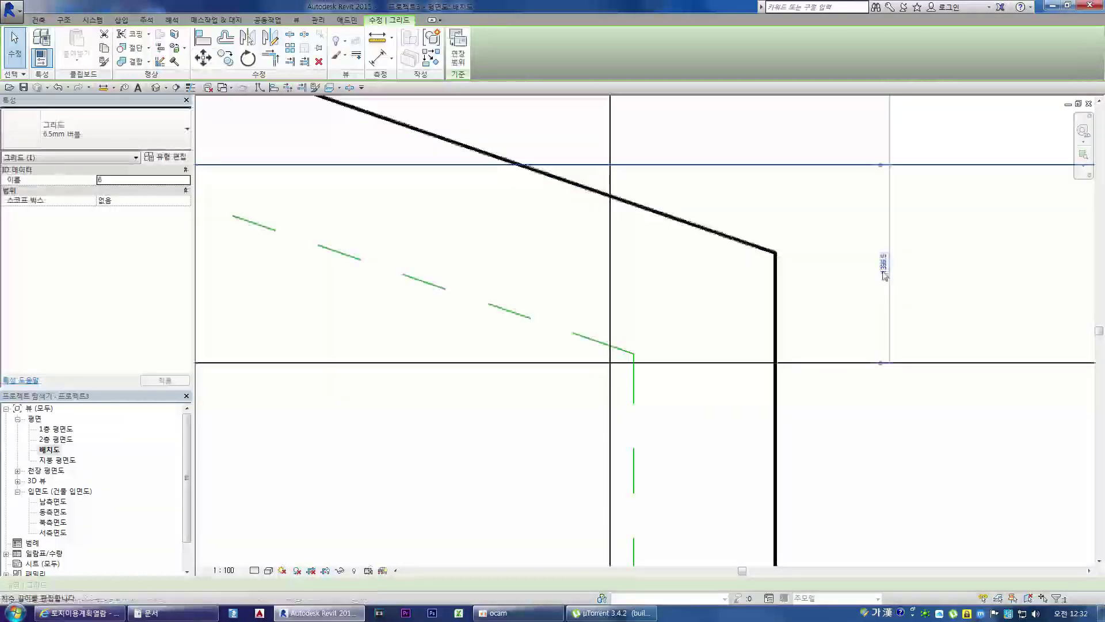
pyautogui.scroll(-2, 846, 295)
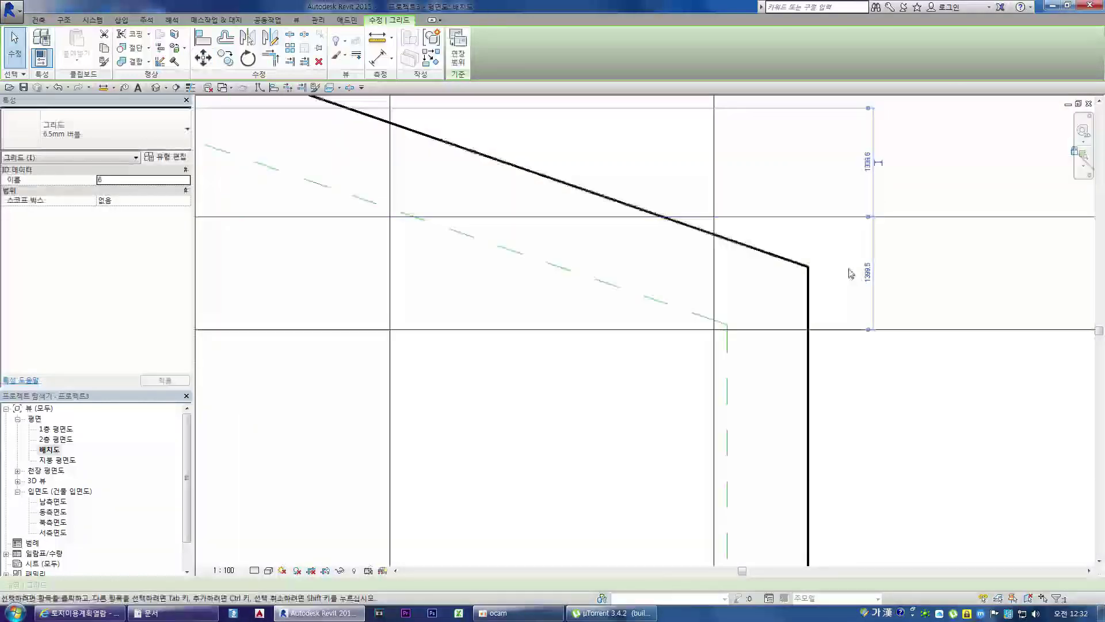
pyautogui.scroll(-1, 849, 265)
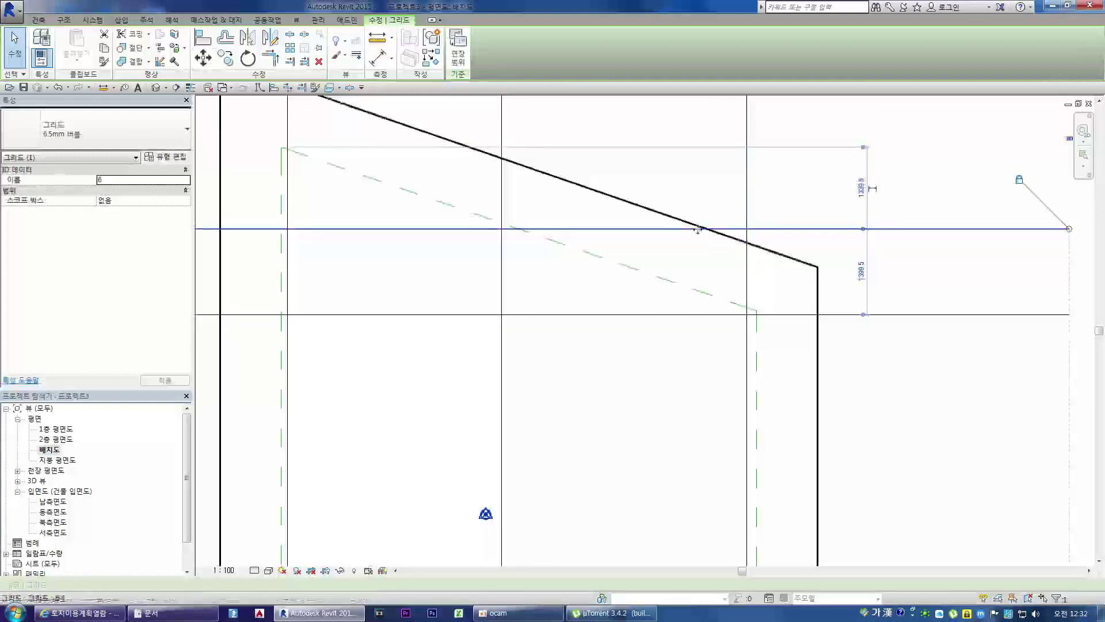
pyautogui.scroll(-2, 697, 229)
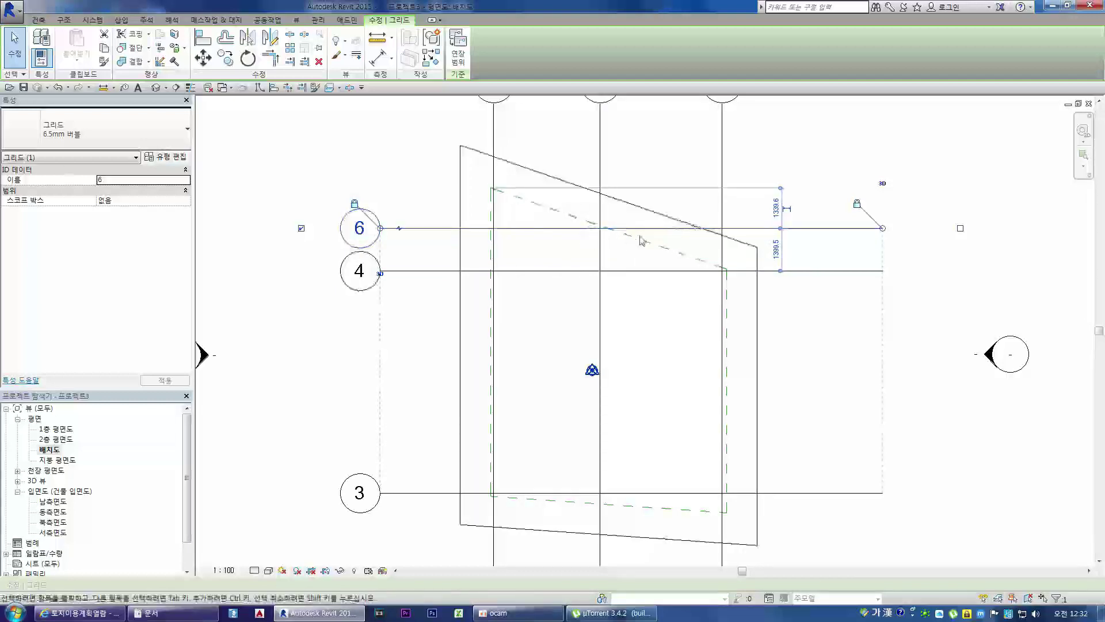
pyautogui.scroll(2, 762, 231)
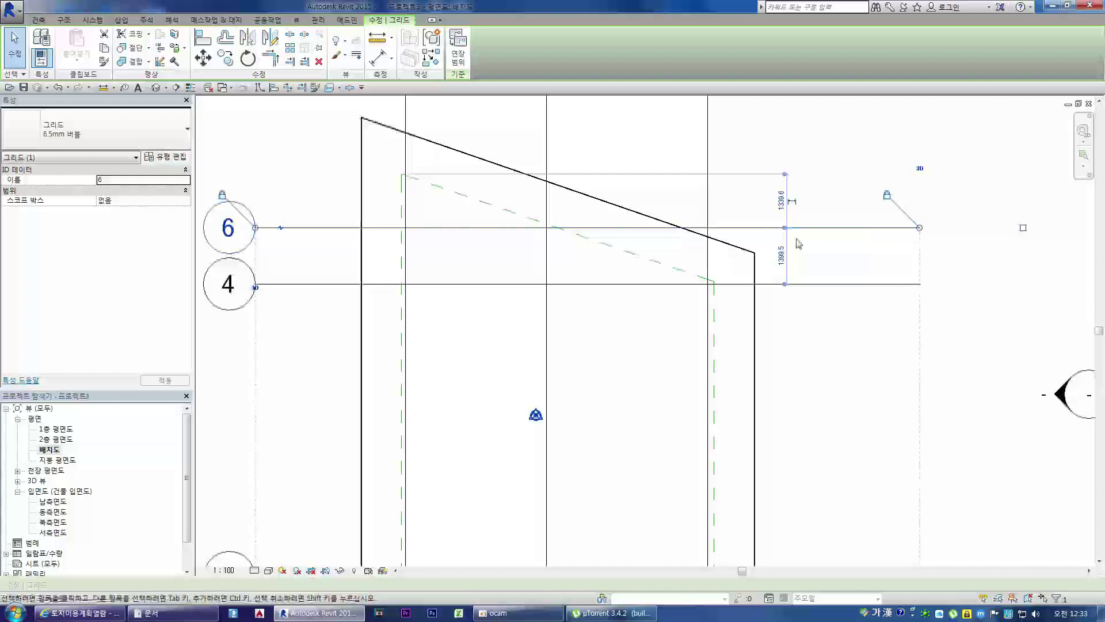
pyautogui.click(782, 254)
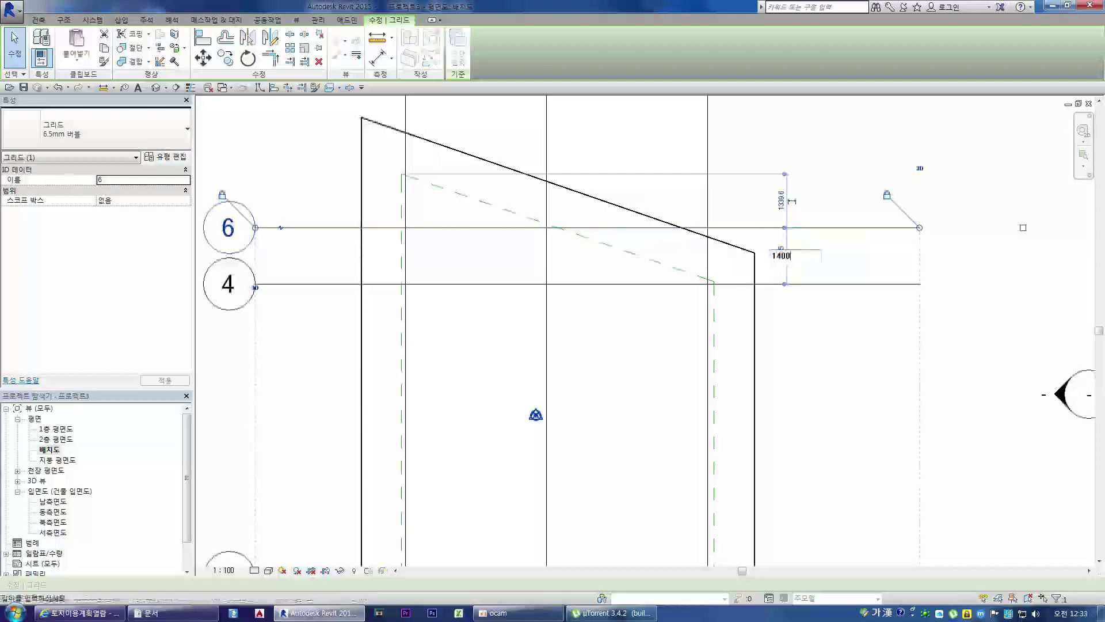
pyautogui.press('Return')
pyautogui.click(649, 316)
pyautogui.scroll(5, 551, 252)
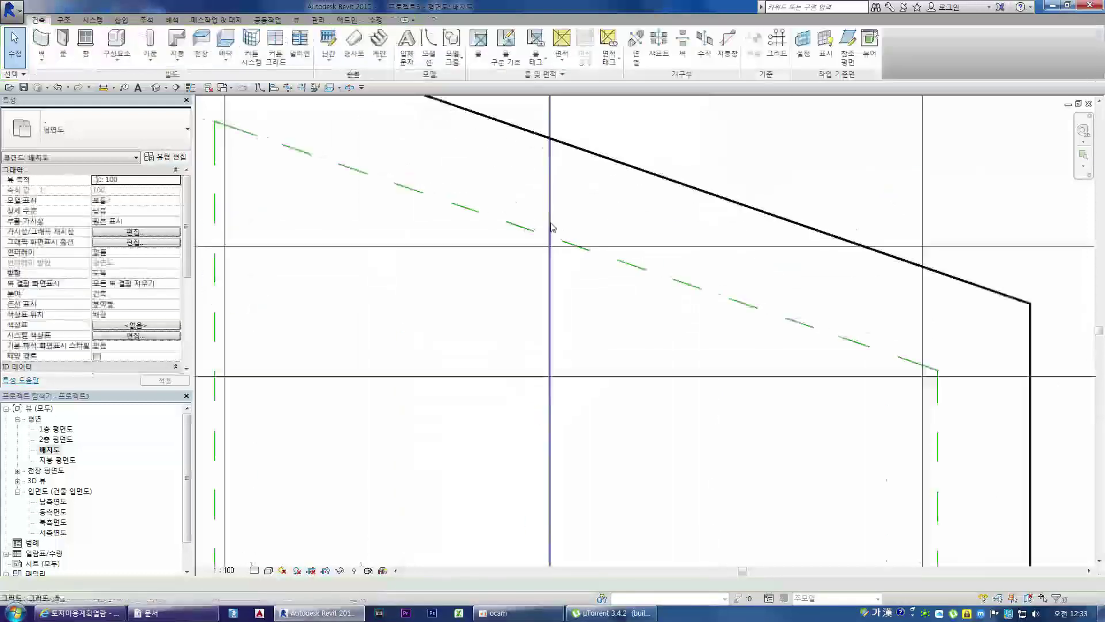
# Start a model line and browse the line styles, then cancel and deselect grid 6
pyautogui.click(528, 254)
pyautogui.scroll(-3, 547, 254)
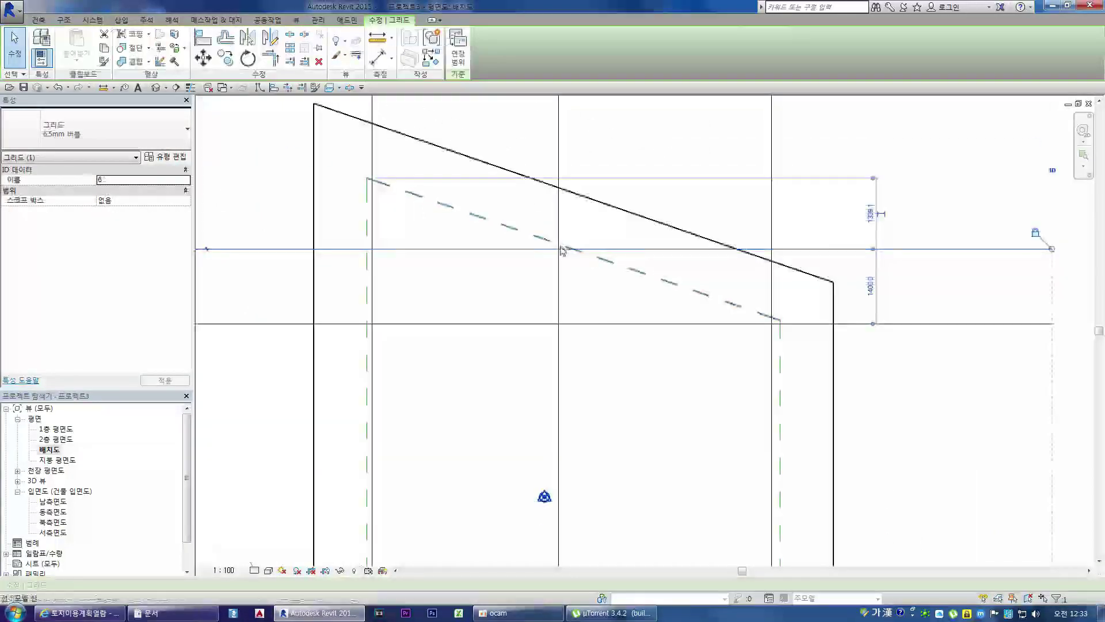
pyautogui.click(495, 266)
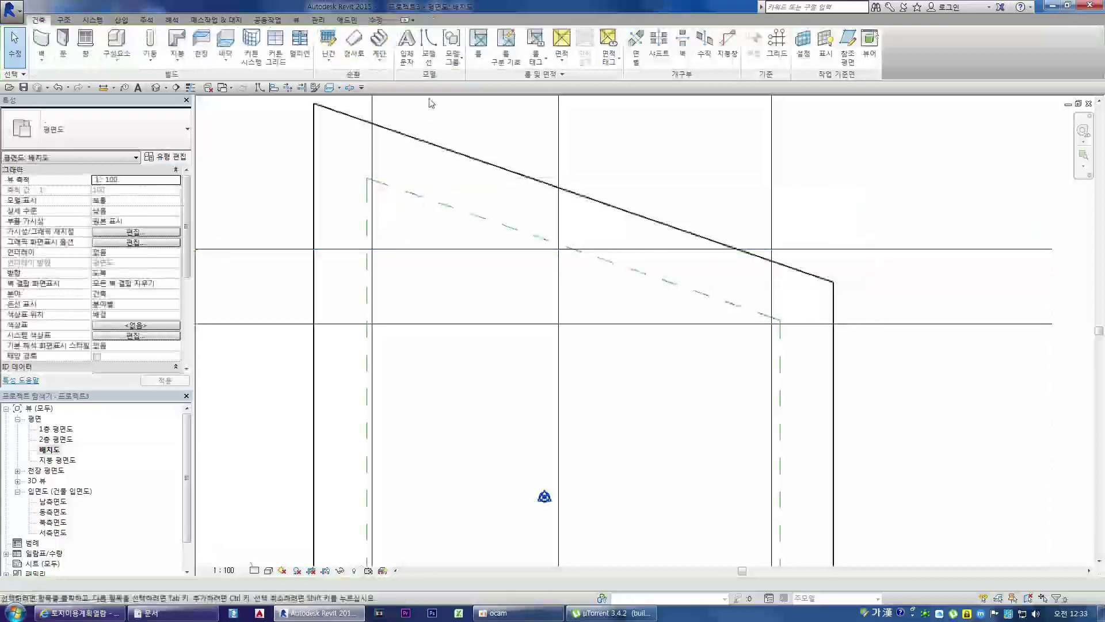
pyautogui.click(429, 50)
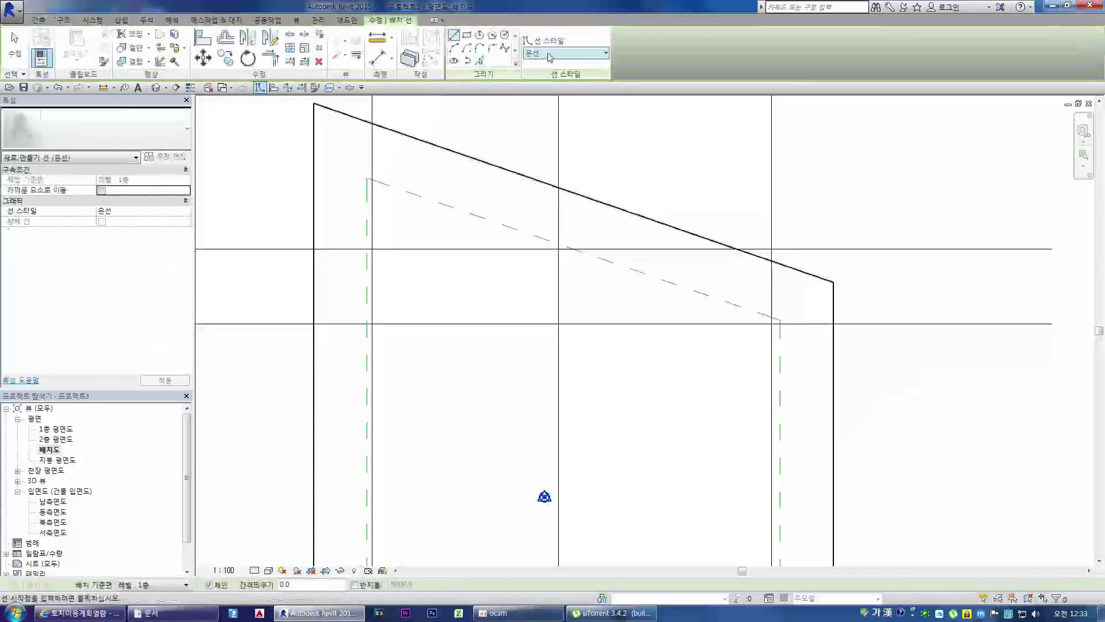
pyautogui.click(605, 56)
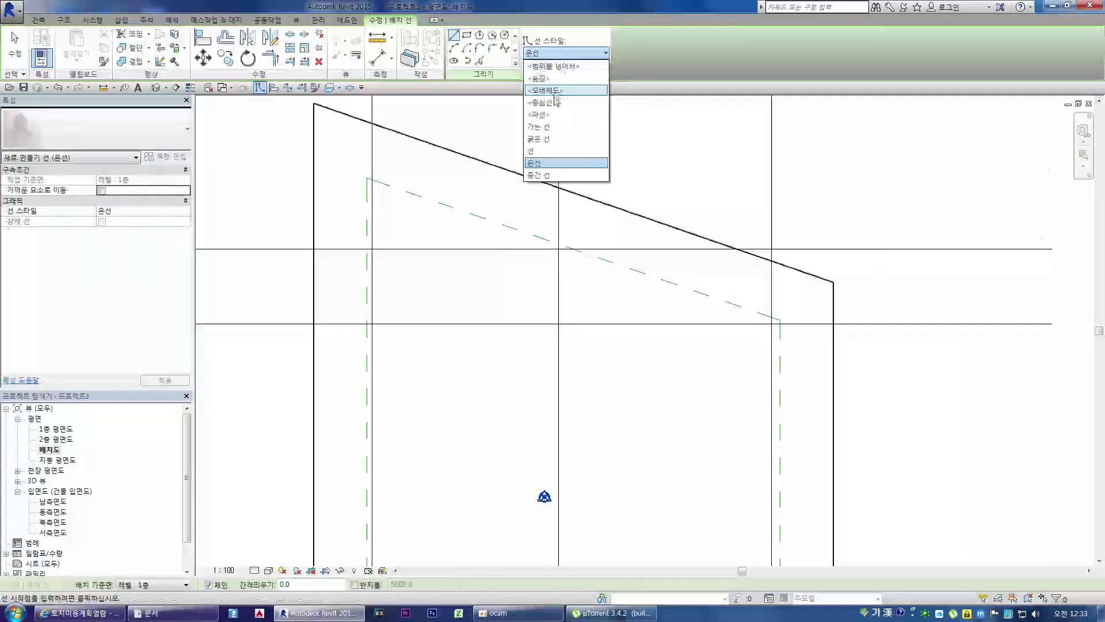
pyautogui.press('Escape')
pyautogui.press('Escape')
pyautogui.click(560, 249)
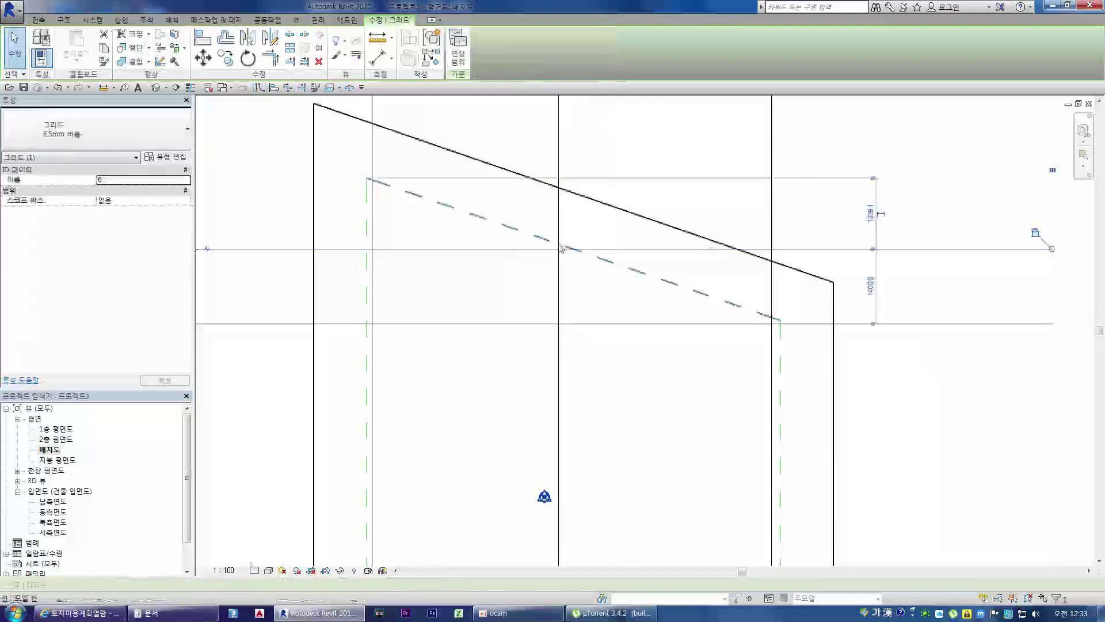
pyautogui.click(496, 271)
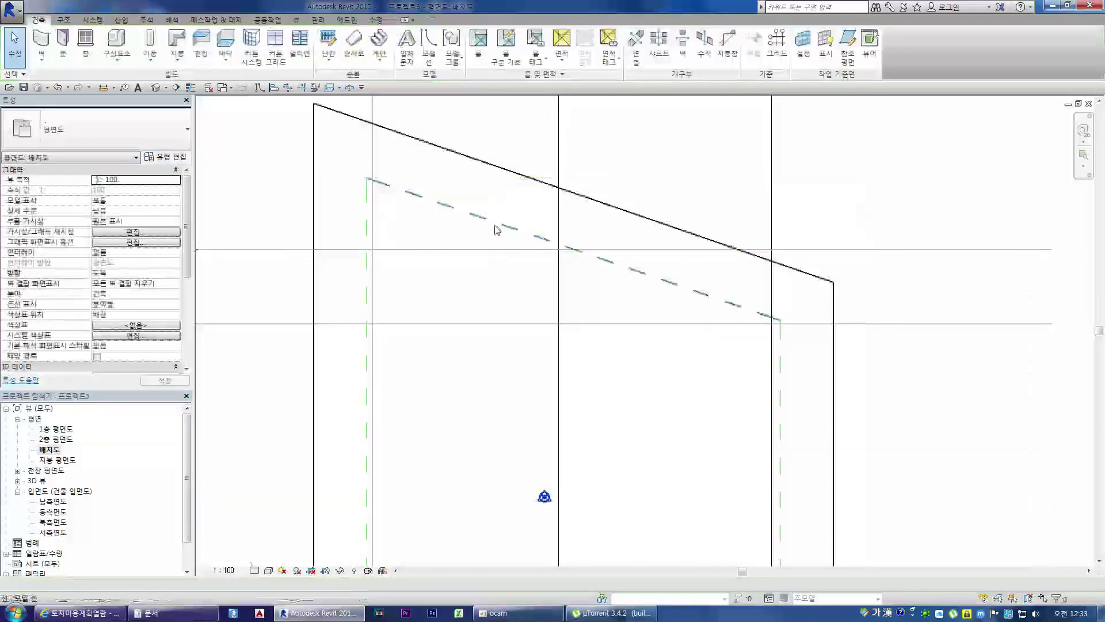
# Start model lines in the thin line style, using Pick Lines with an offset and Thin Lines on
pyautogui.click(429, 51)
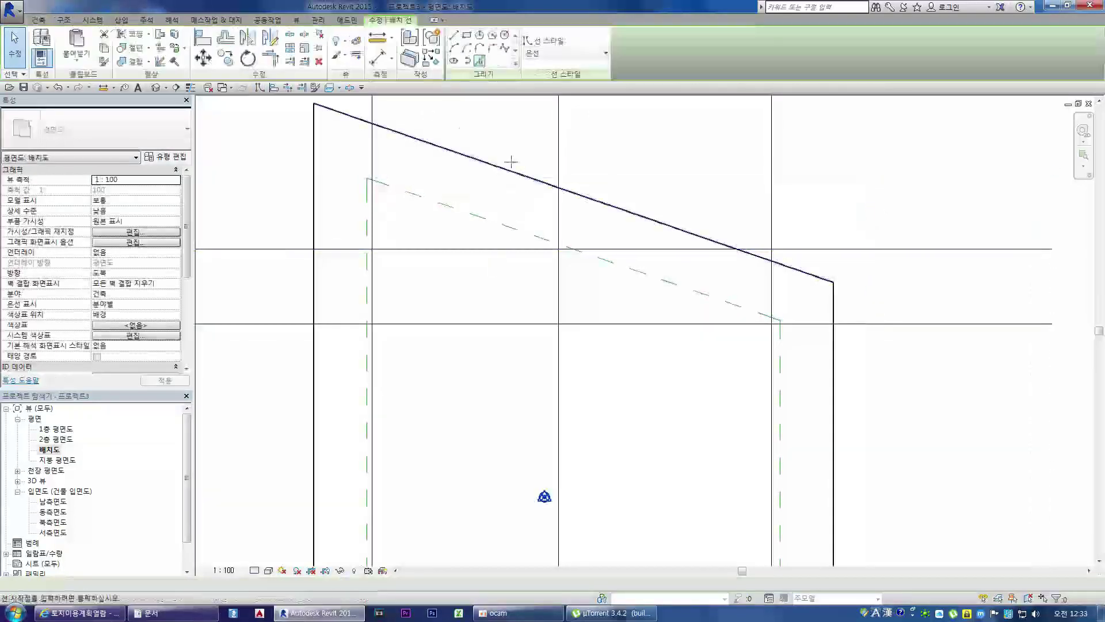
pyautogui.click(604, 55)
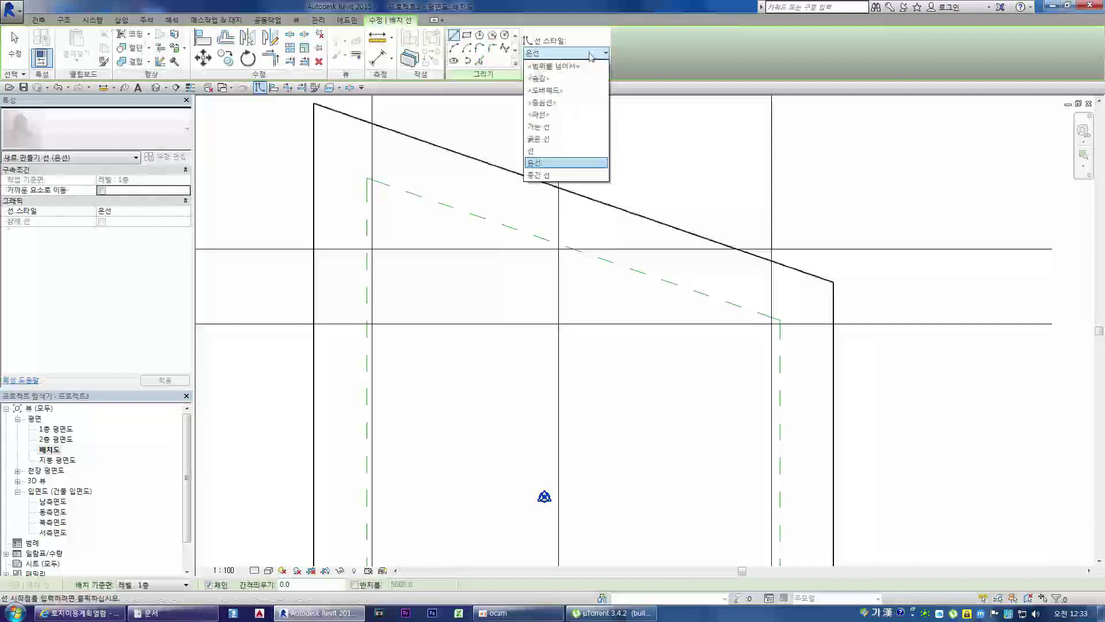
pyautogui.click(557, 127)
pyautogui.click(479, 61)
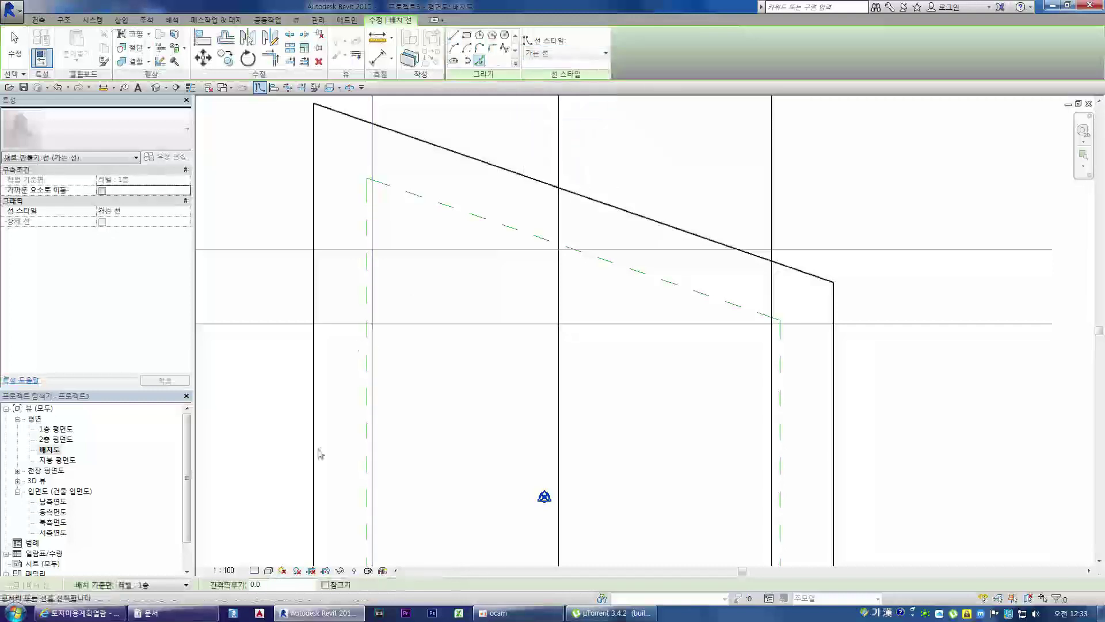
pyautogui.click(269, 583)
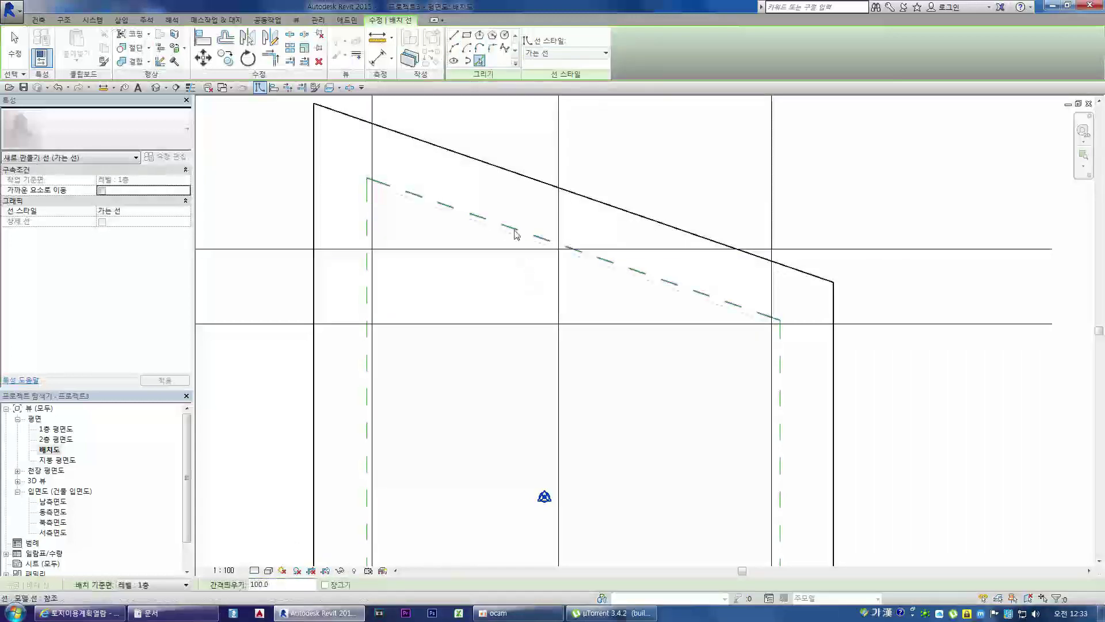
pyautogui.scroll(5, 523, 247)
pyautogui.scroll(3, 572, 269)
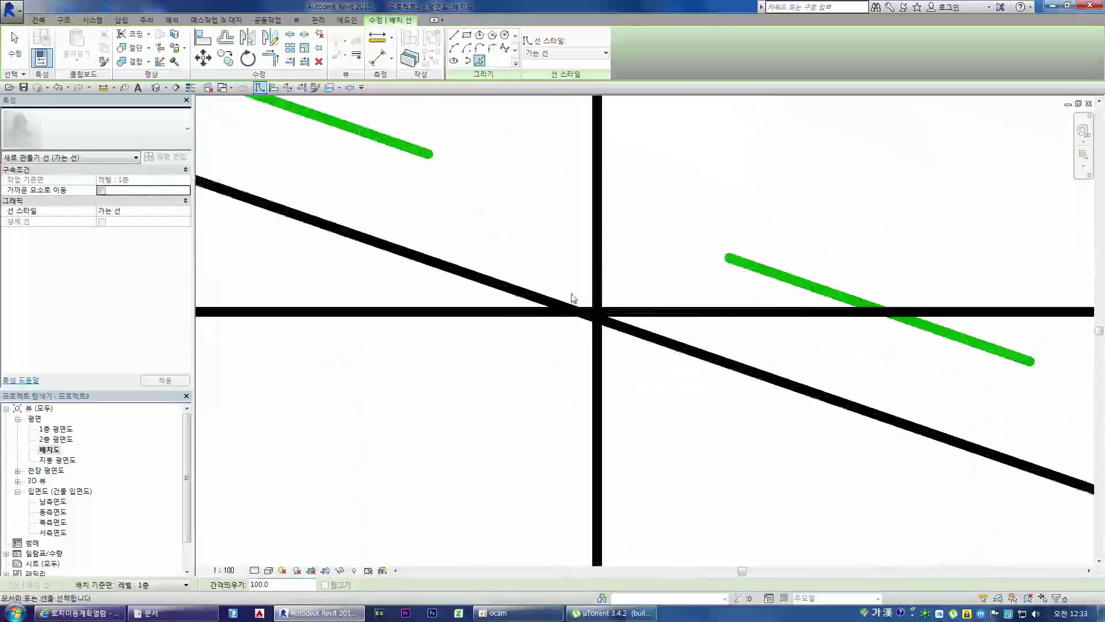
pyautogui.click(191, 89)
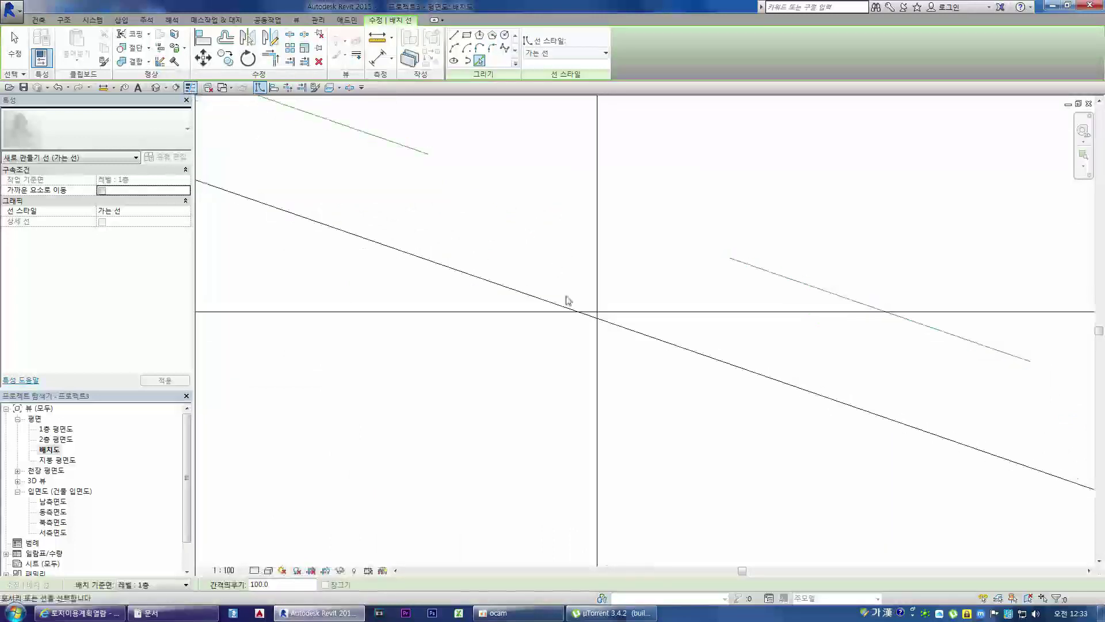
# Add an offset line beside the vertical line, undo the stray lines, and select grid 5
pyautogui.click(598, 296)
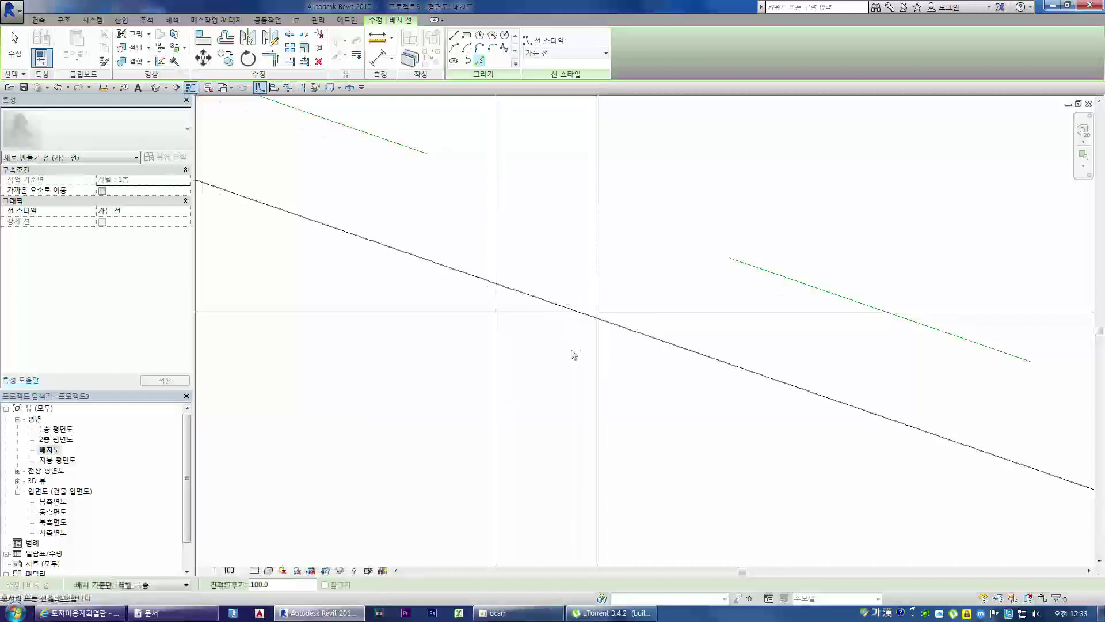
pyautogui.scroll(-3, 573, 353)
pyautogui.click(543, 367)
pyautogui.press('Escape')
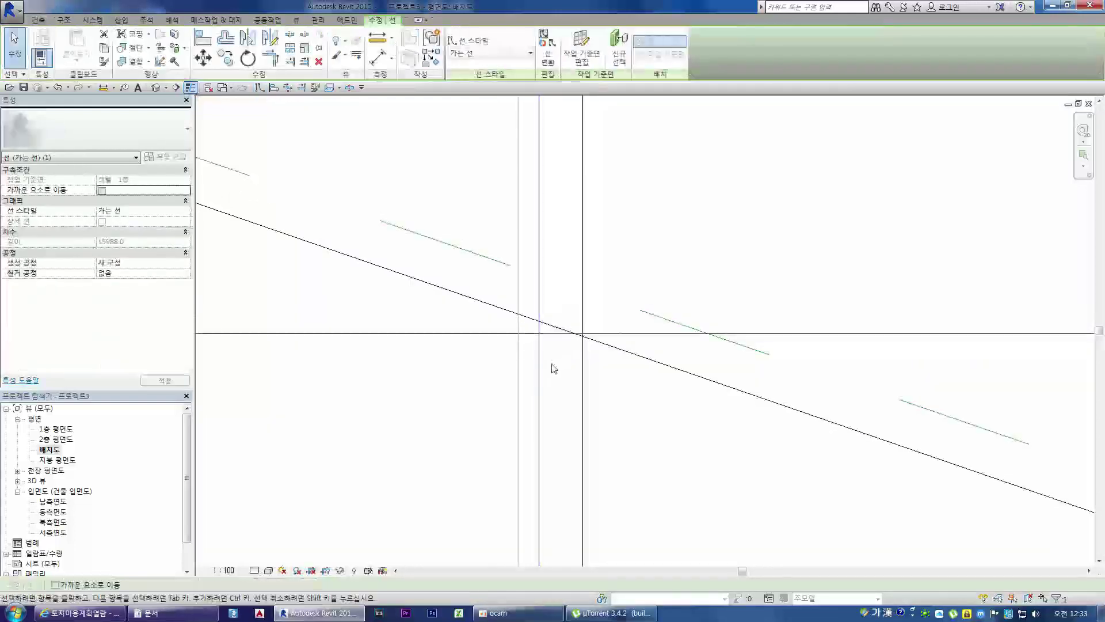
pyautogui.hotkey('ctrl', 'z')
pyautogui.hotkey('ctrl', 'z')
pyautogui.click(582, 311)
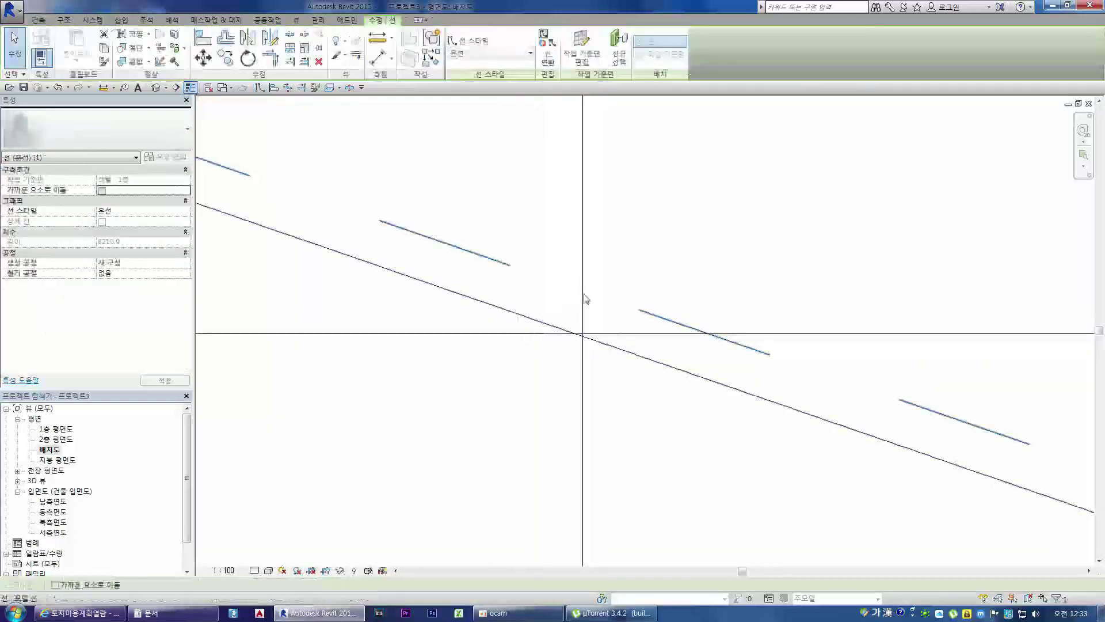
pyautogui.click(584, 315)
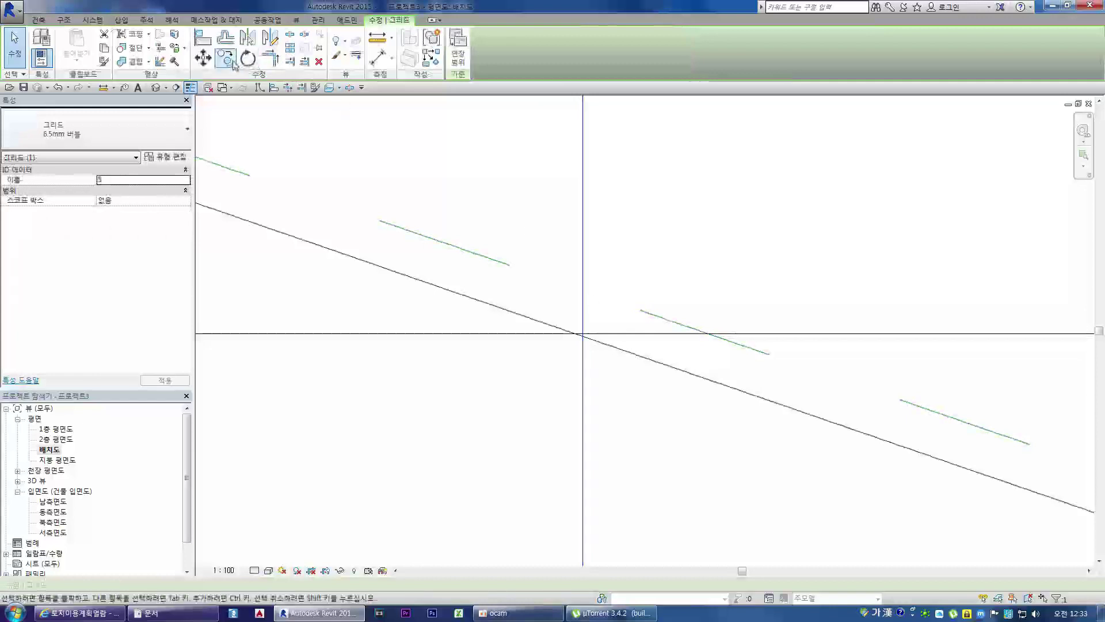
# Copy grid 5 just to its left to create new vertical grid 7
pyautogui.click(233, 65)
pyautogui.scroll(2, 565, 331)
pyautogui.click(675, 367)
pyautogui.press('Escape')
pyautogui.scroll(-3, 591, 309)
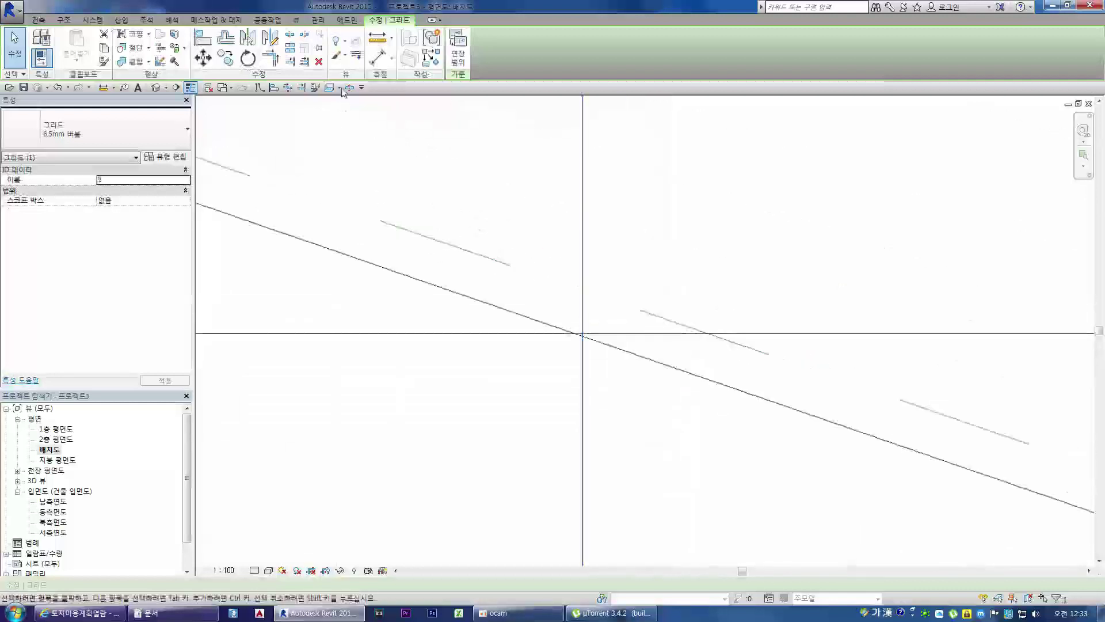
pyautogui.click(226, 58)
pyautogui.scroll(2, 647, 365)
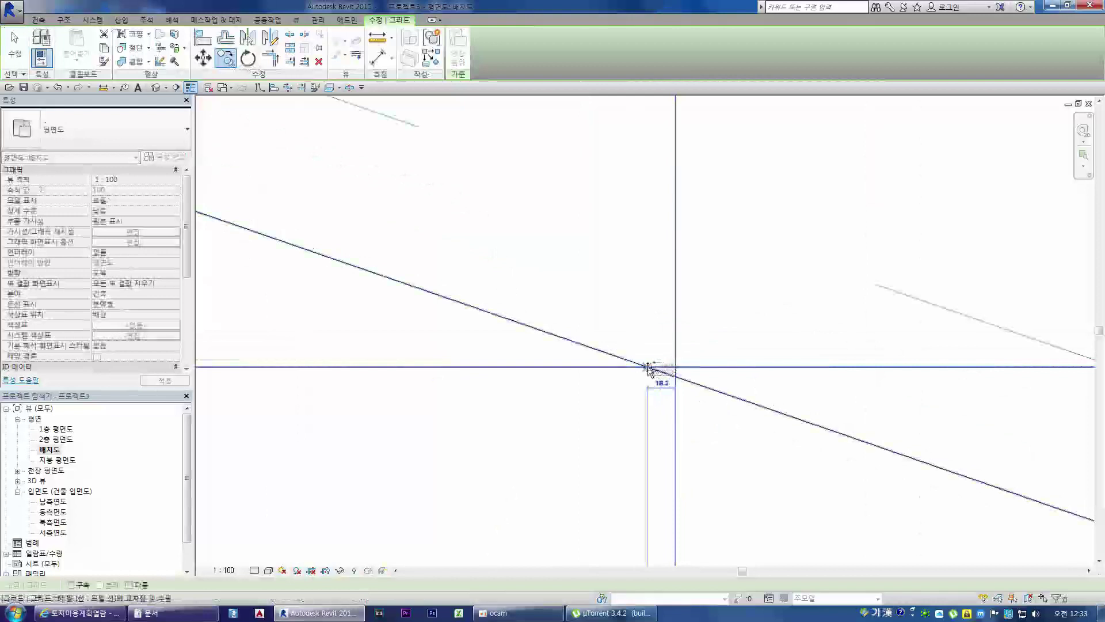
pyautogui.click(651, 368)
pyautogui.scroll(-3, 622, 300)
pyautogui.scroll(-3, 619, 298)
pyautogui.scroll(5, 624, 309)
pyautogui.press('Escape')
# Change grid 7's distance from the dashed layout line from 3481.8 to 3400
pyautogui.click(644, 329)
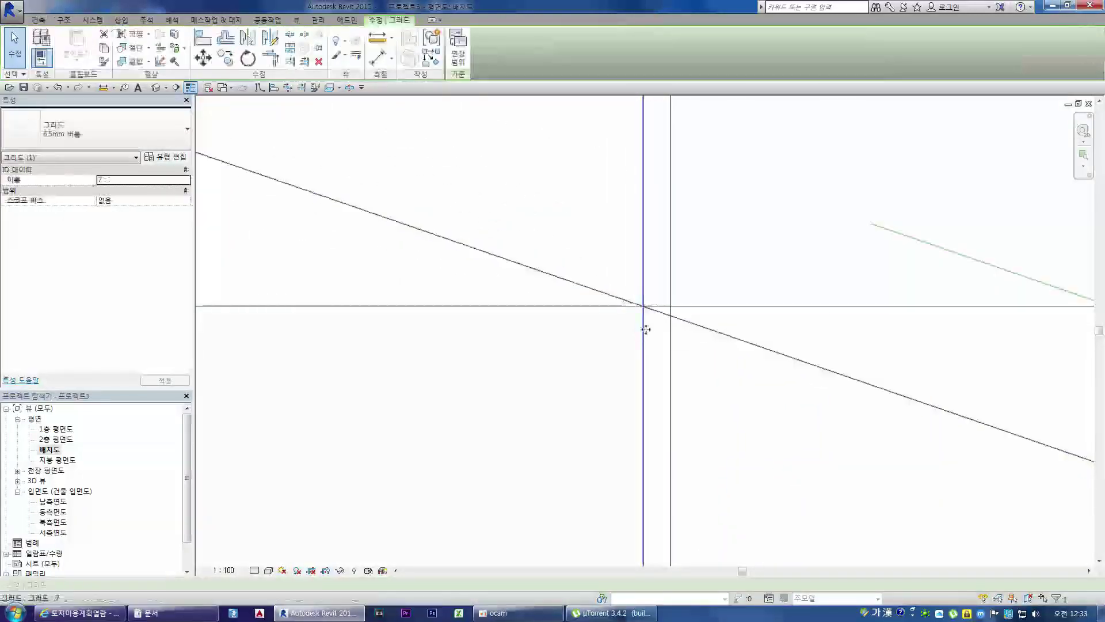
pyautogui.scroll(-3, 620, 284)
pyautogui.scroll(-4, 623, 275)
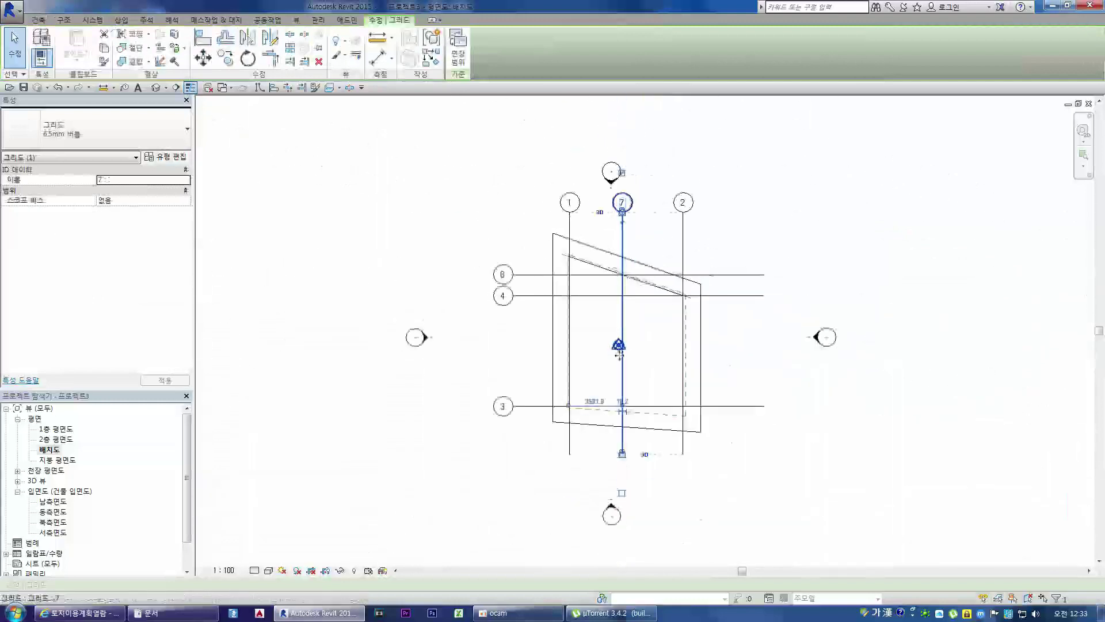
pyautogui.scroll(6, 582, 420)
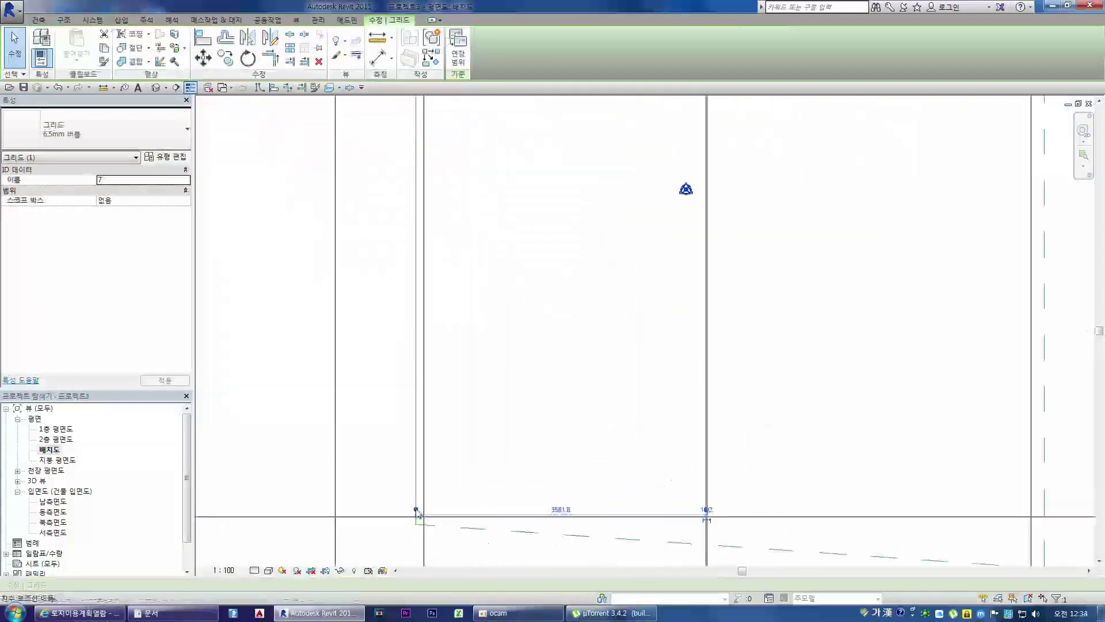
pyautogui.moveTo(416, 510); pyautogui.dragTo(426, 512)
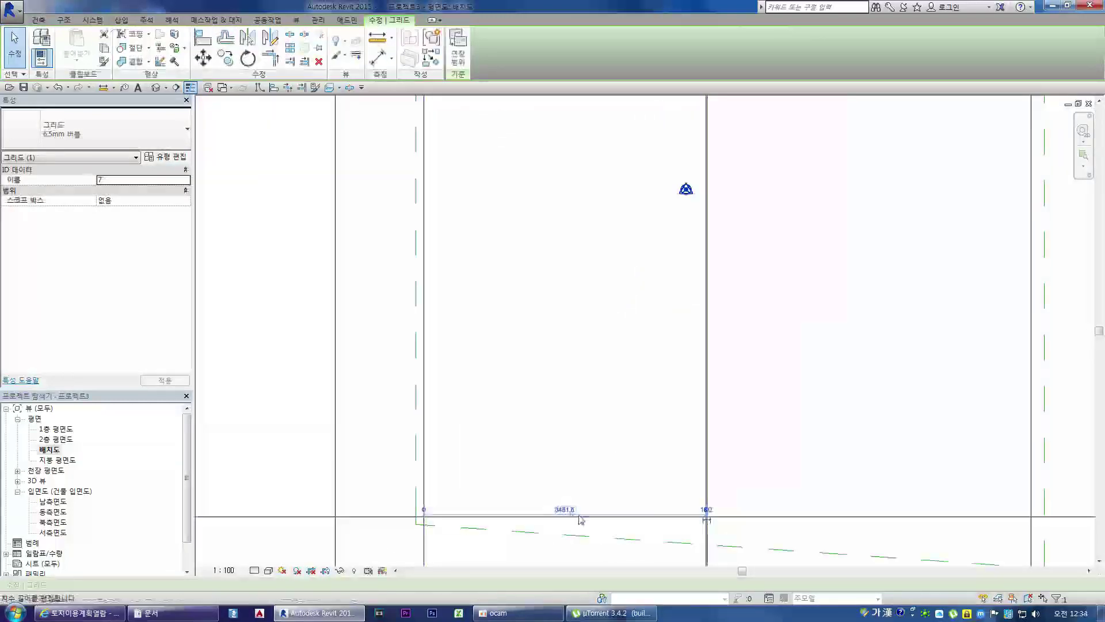
pyautogui.scroll(2, 584, 516)
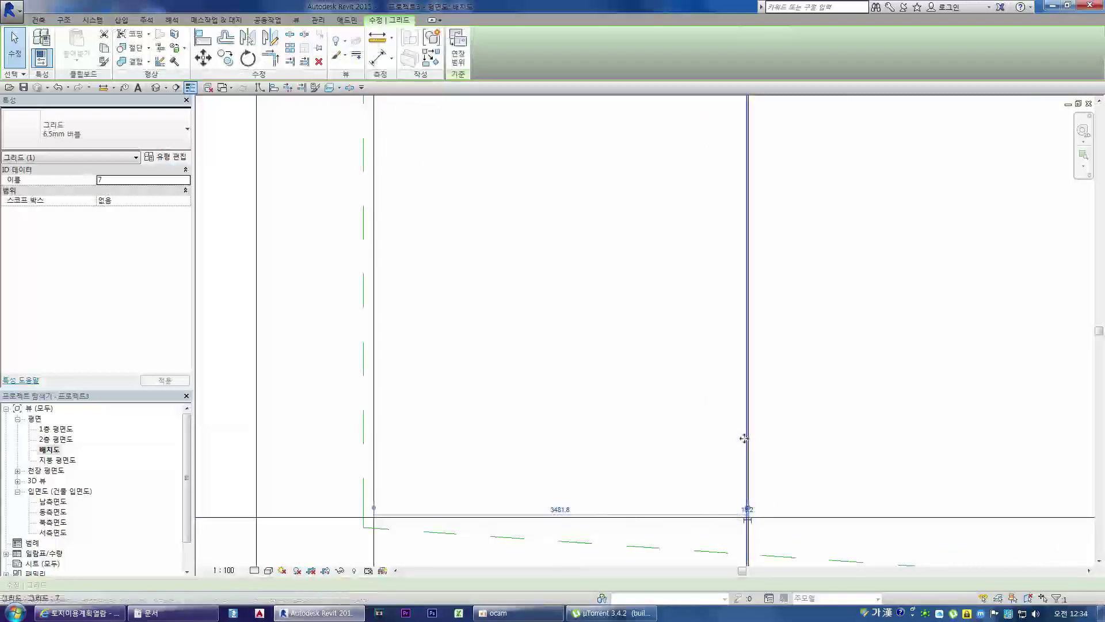
pyautogui.click(561, 511)
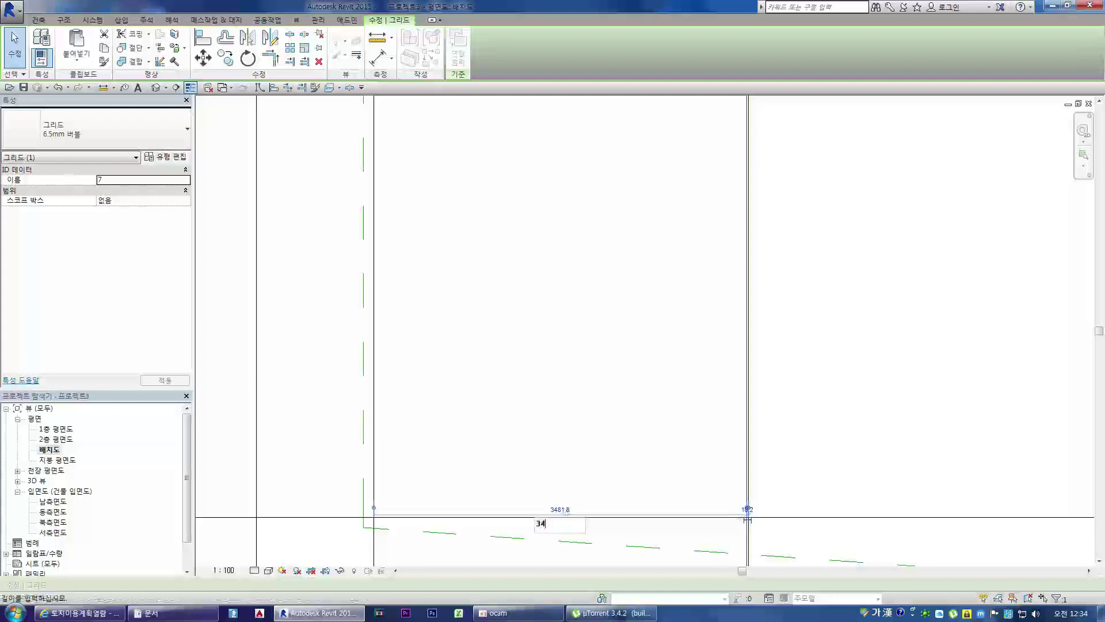
pyautogui.write('3400')
pyautogui.press('Return')
pyautogui.scroll(-2, 703, 141)
pyautogui.scroll(3, 702, 518)
pyautogui.scroll(-4, 696, 524)
pyautogui.scroll(2, 691, 380)
pyautogui.scroll(3, 692, 374)
pyautogui.press('Escape')
# Check the spacings of grids 6 and 7 against the neighbouring grids
pyautogui.scroll(-3, 694, 389)
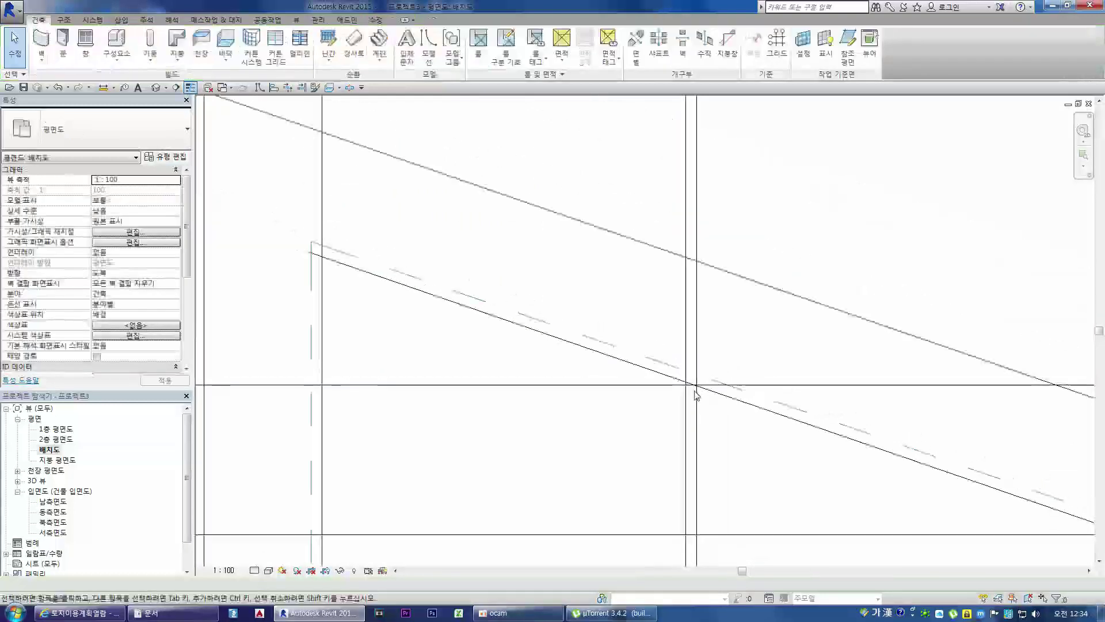
pyautogui.scroll(-2, 696, 394)
pyautogui.click(538, 384)
pyautogui.scroll(-2, 537, 384)
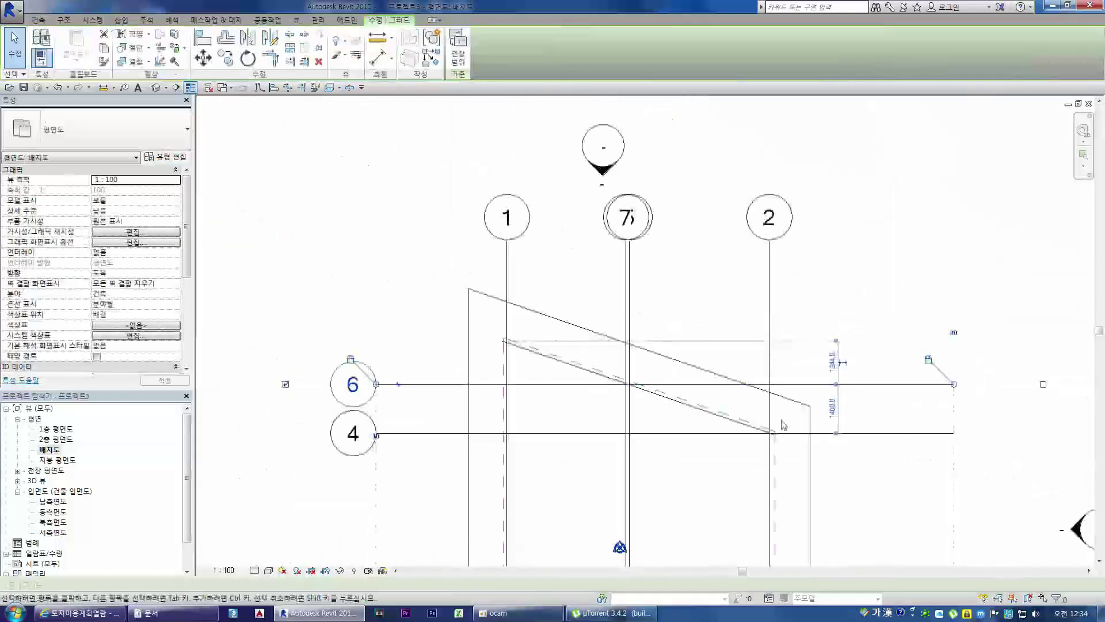
pyautogui.scroll(3, 628, 404)
pyautogui.click(632, 403)
pyautogui.scroll(-7, 629, 394)
pyautogui.moveTo(632, 395); pyautogui.dragTo(644, 277, button='middle')
pyautogui.scroll(4, 612, 427)
pyautogui.scroll(5, 597, 431)
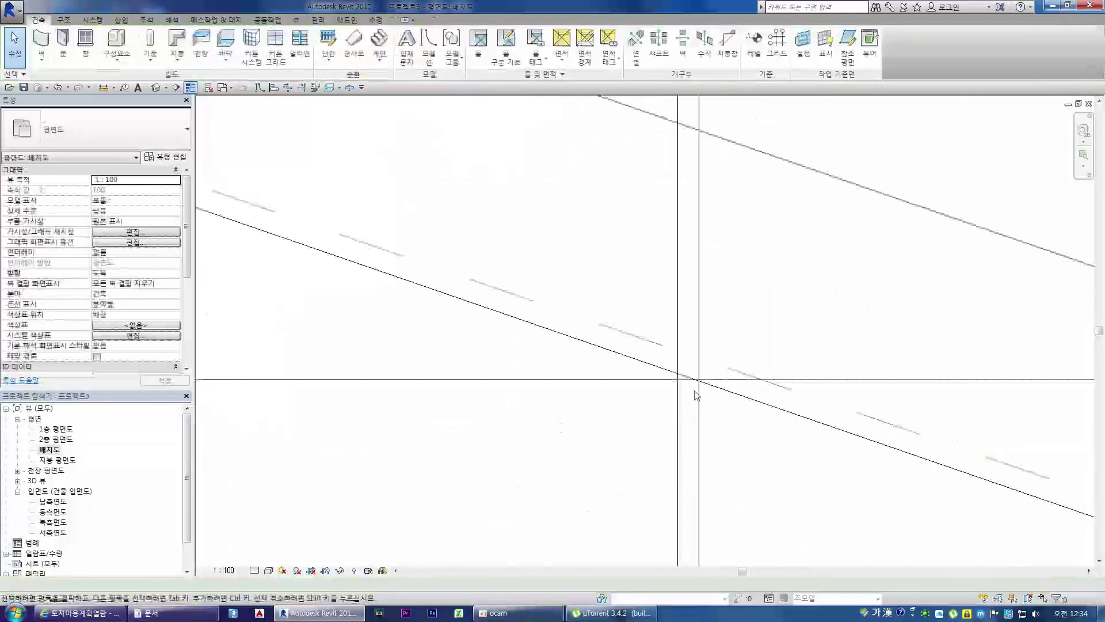
pyautogui.scroll(-3, 695, 394)
pyautogui.scroll(-5, 697, 394)
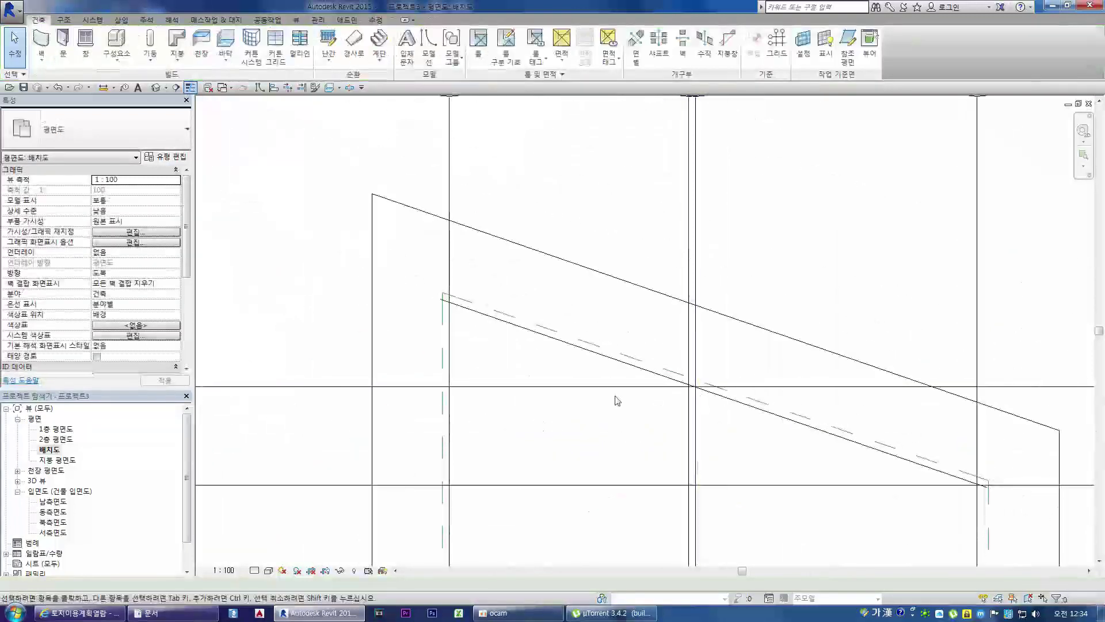
pyautogui.click(615, 385)
pyautogui.scroll(3, 621, 407)
pyautogui.click(627, 398)
pyautogui.scroll(-5, 629, 368)
pyautogui.scroll(-2, 630, 344)
pyautogui.scroll(7, 634, 441)
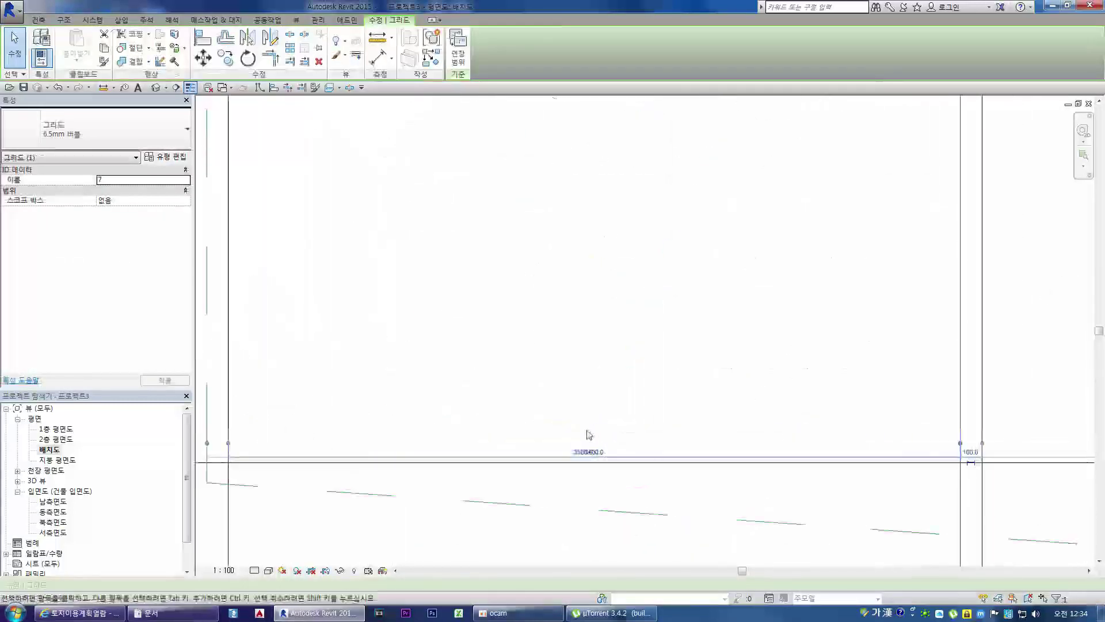
pyautogui.scroll(-2, 589, 435)
pyautogui.scroll(-3, 723, 481)
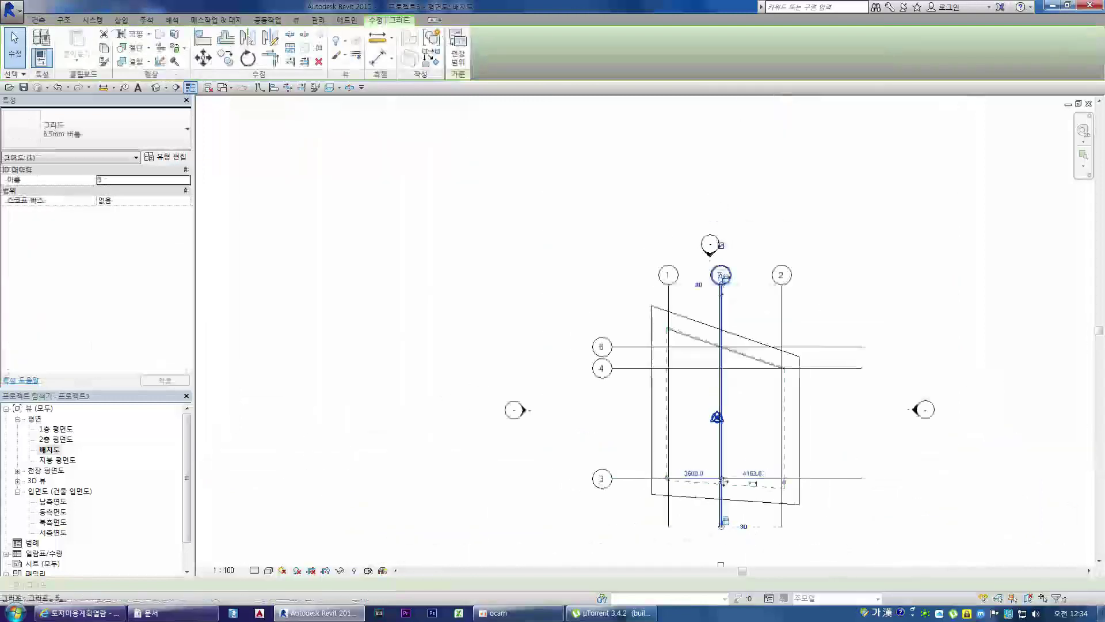
pyautogui.press('Escape')
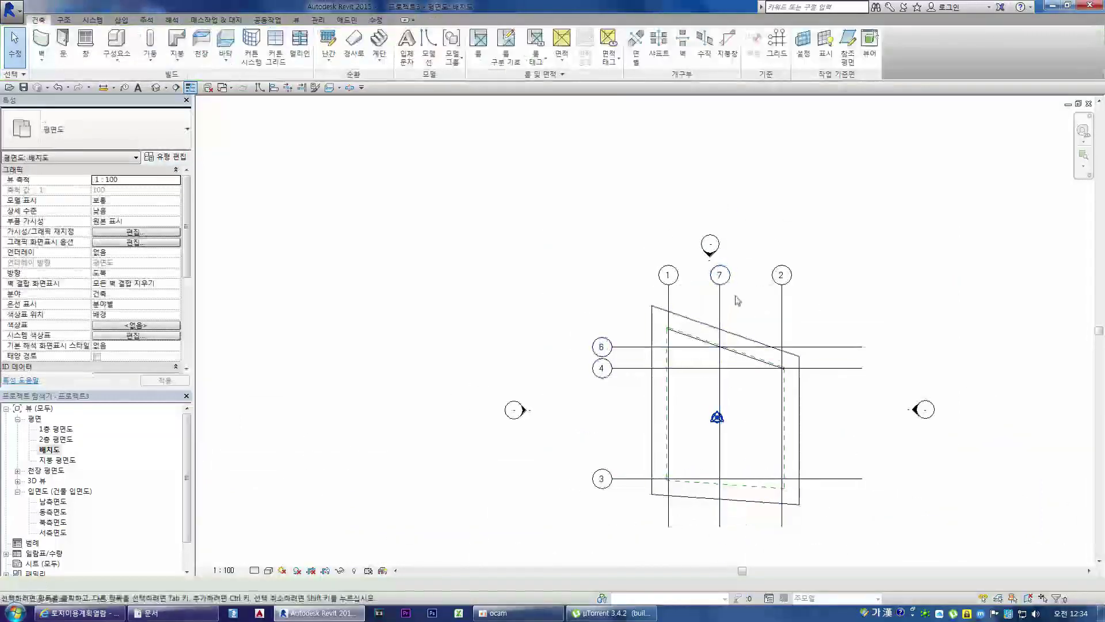
pyautogui.scroll(5, 719, 348)
pyautogui.scroll(-4, 694, 345)
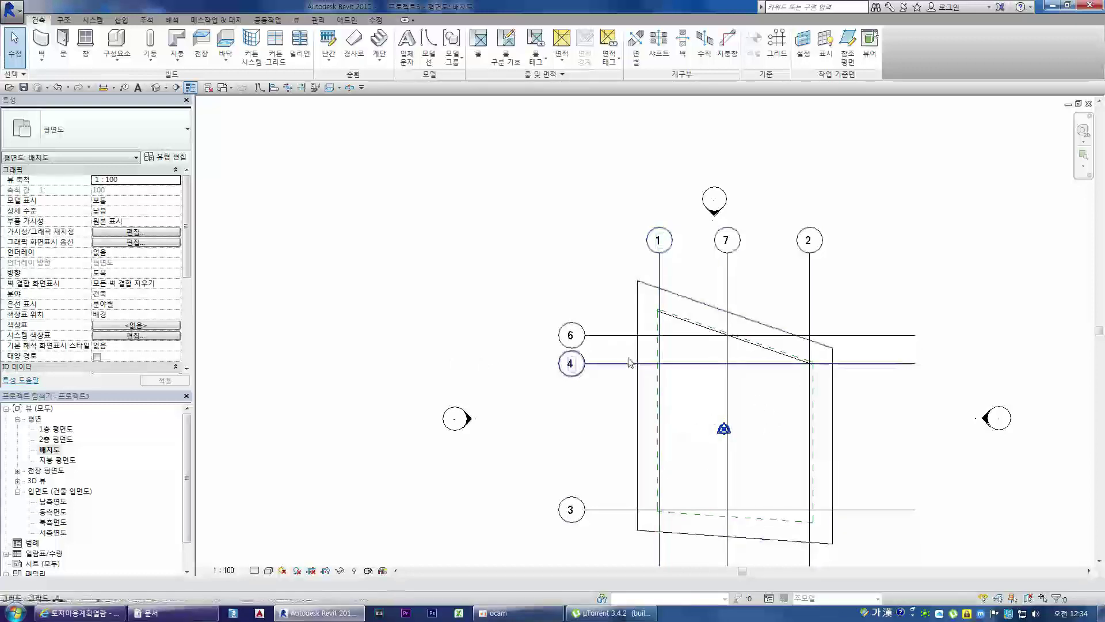
pyautogui.scroll(-2, 663, 339)
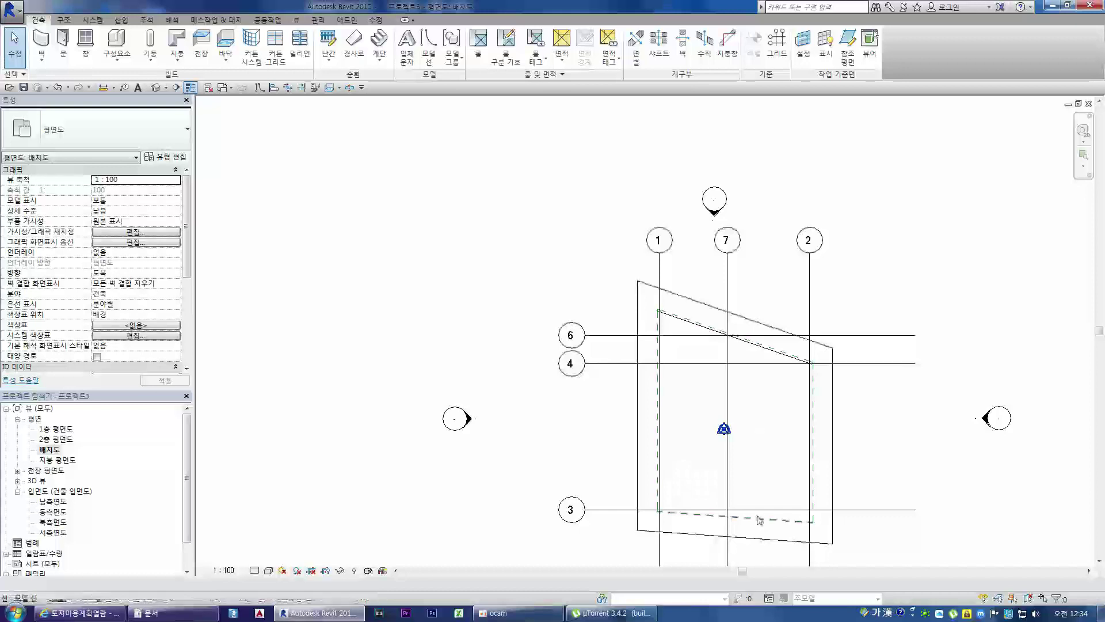
pyautogui.scroll(-2, 611, 374)
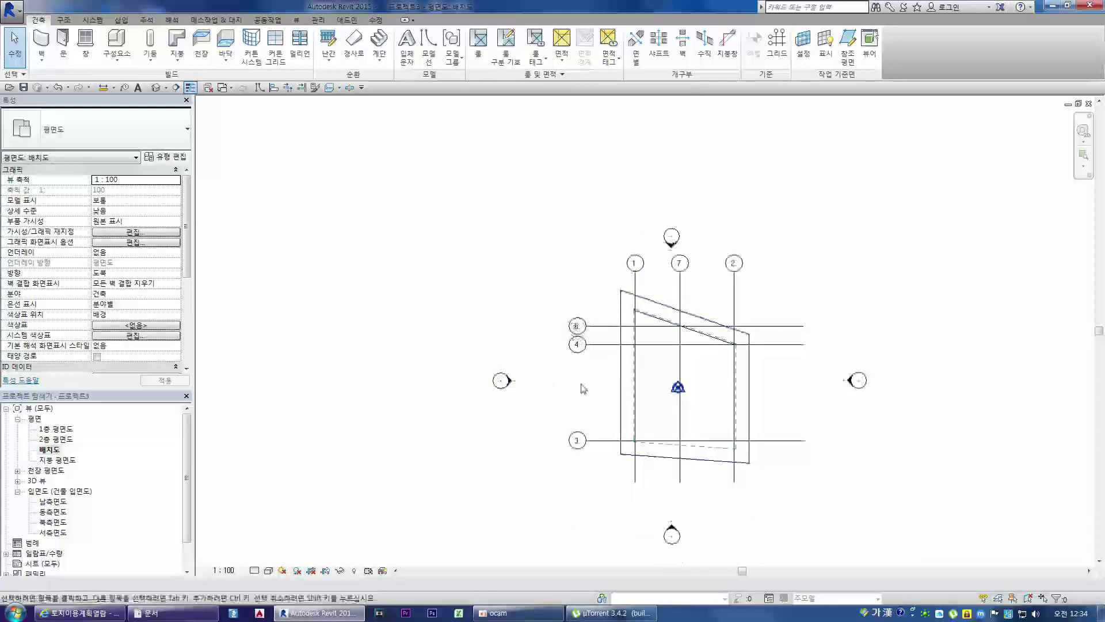
# Locate the south elevation view and select its marker below grid 3
pyautogui.click(58, 504)
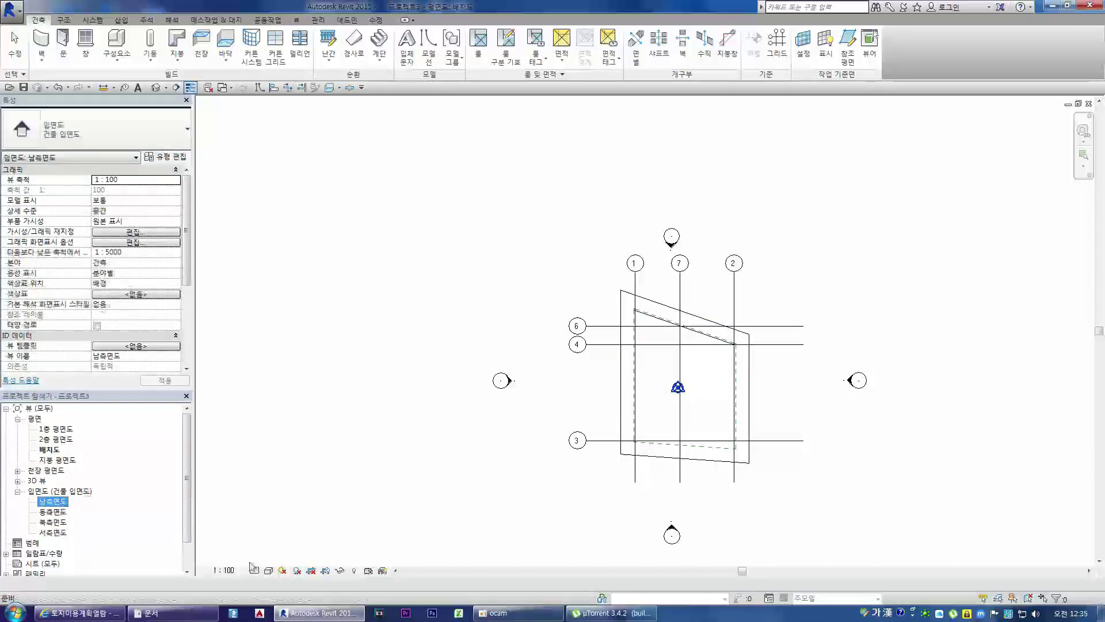
pyautogui.click(489, 518)
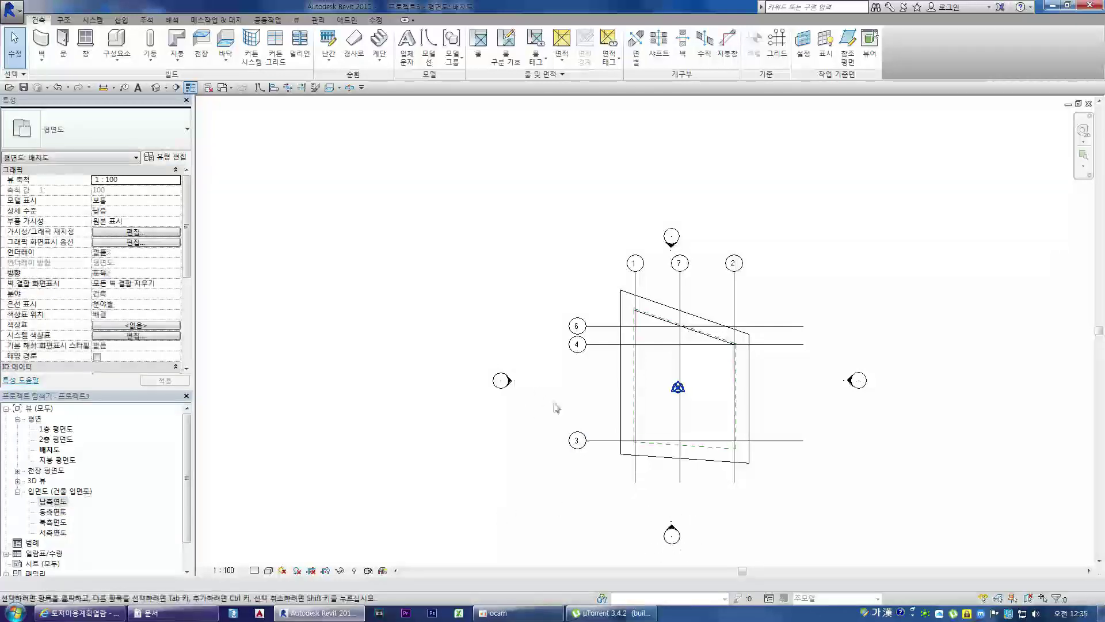
pyautogui.scroll(5, 668, 541)
pyautogui.click(666, 536)
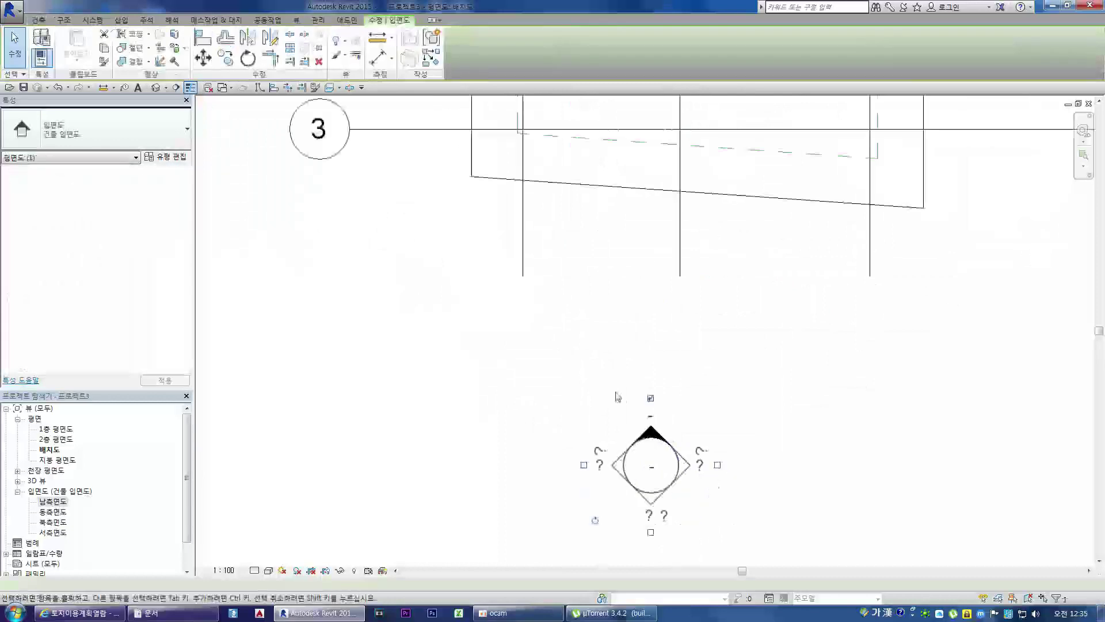
pyautogui.scroll(2, 639, 460)
pyautogui.scroll(-3, 666, 440)
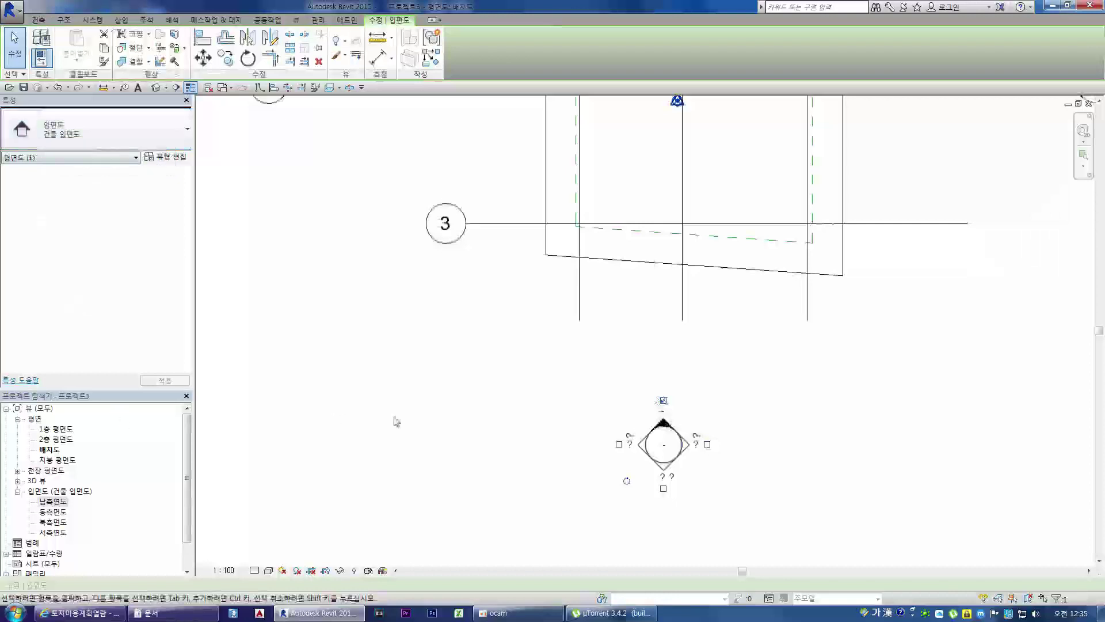
pyautogui.press('Escape')
# Select the marker's arrow and circle until its direction checkboxes appear
pyautogui.click(662, 429)
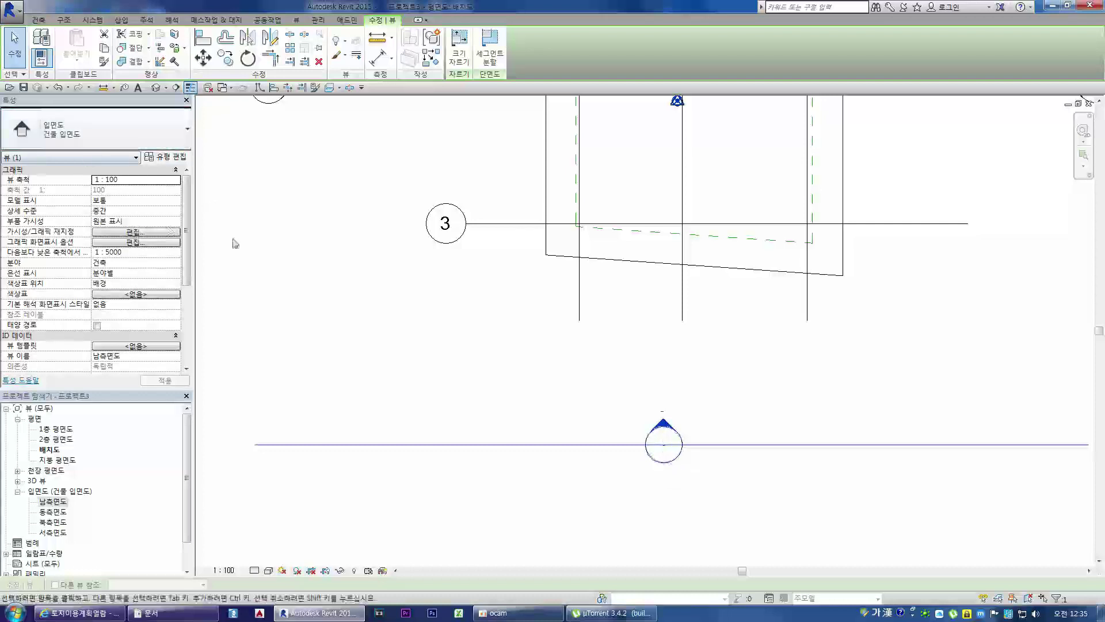
pyautogui.click(372, 384)
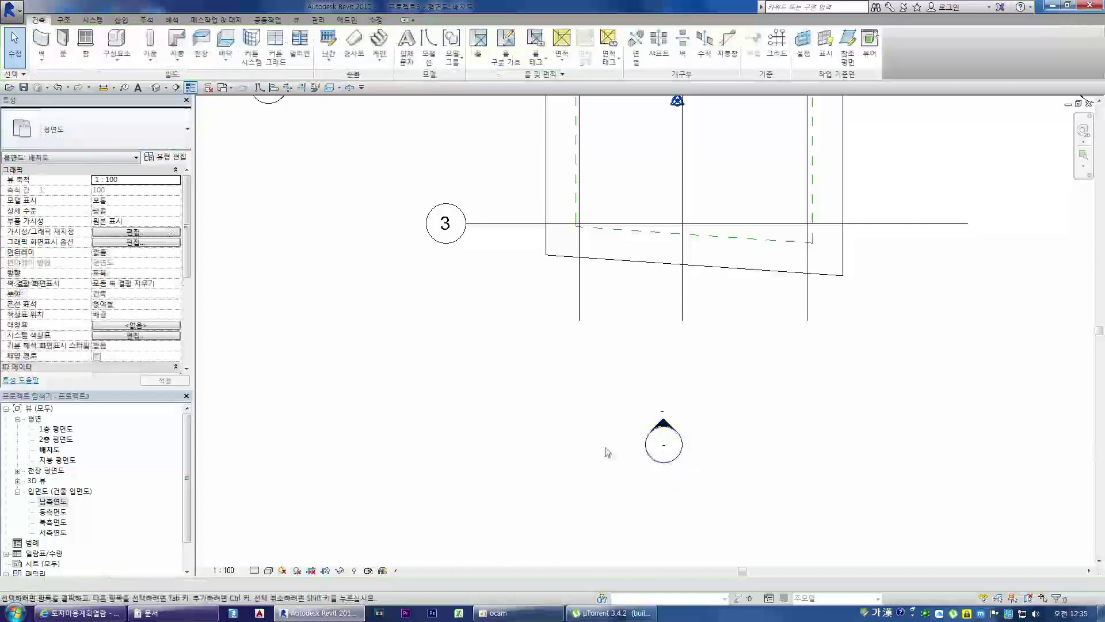
pyautogui.click(659, 469)
pyautogui.click(664, 424)
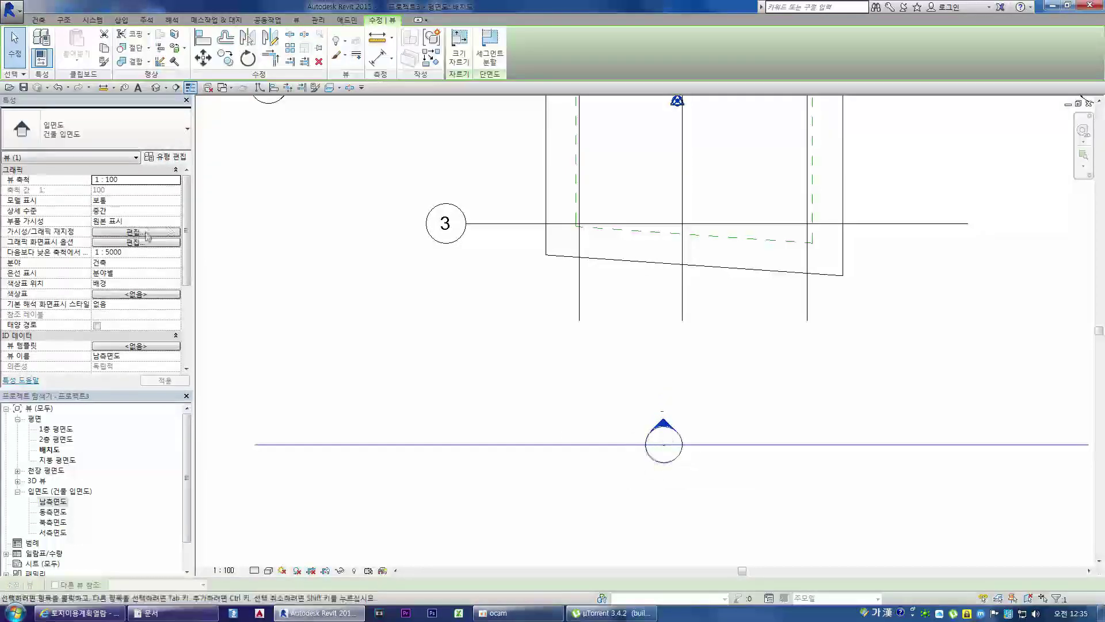
pyautogui.click(548, 438)
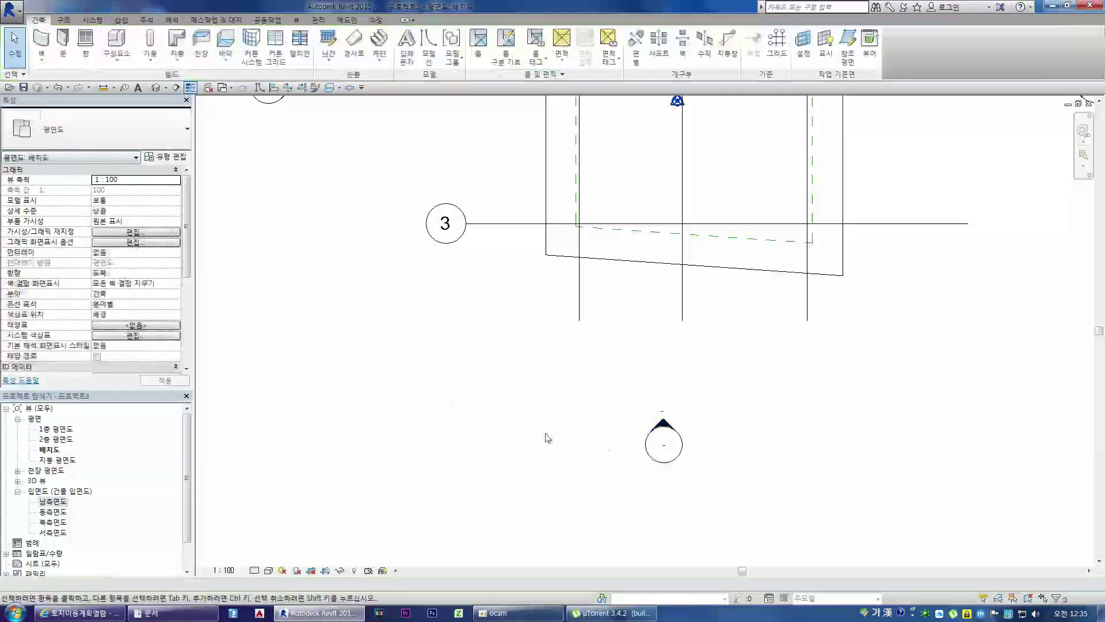
pyautogui.click(663, 452)
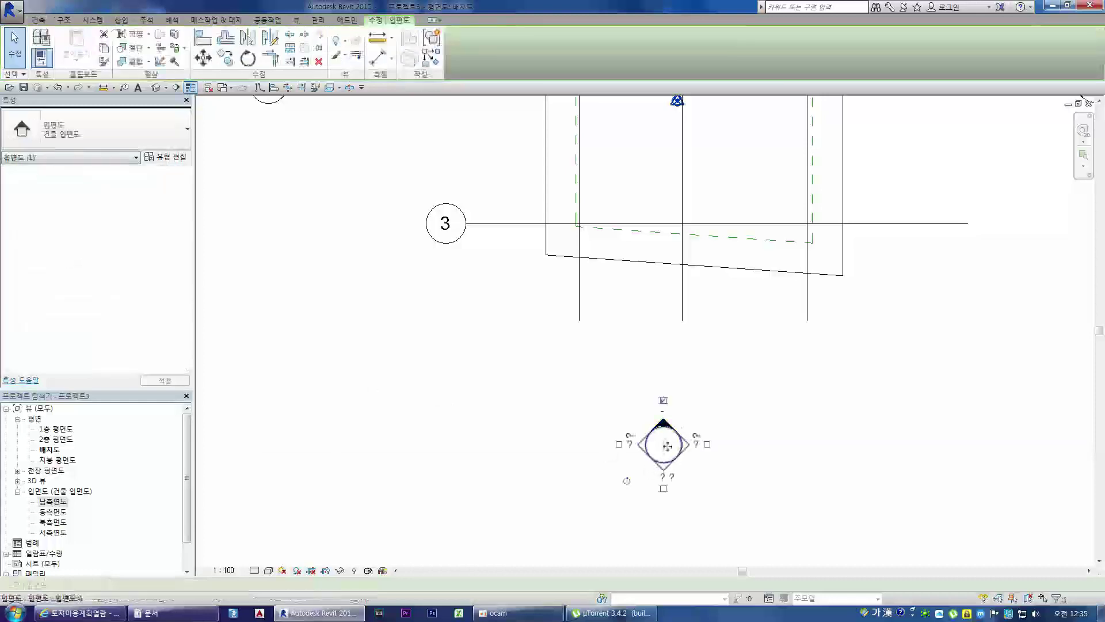
# Add an opposite-facing view on the elevation marker and inspect its arrows
pyautogui.click(663, 489)
pyautogui.scroll(-4, 665, 472)
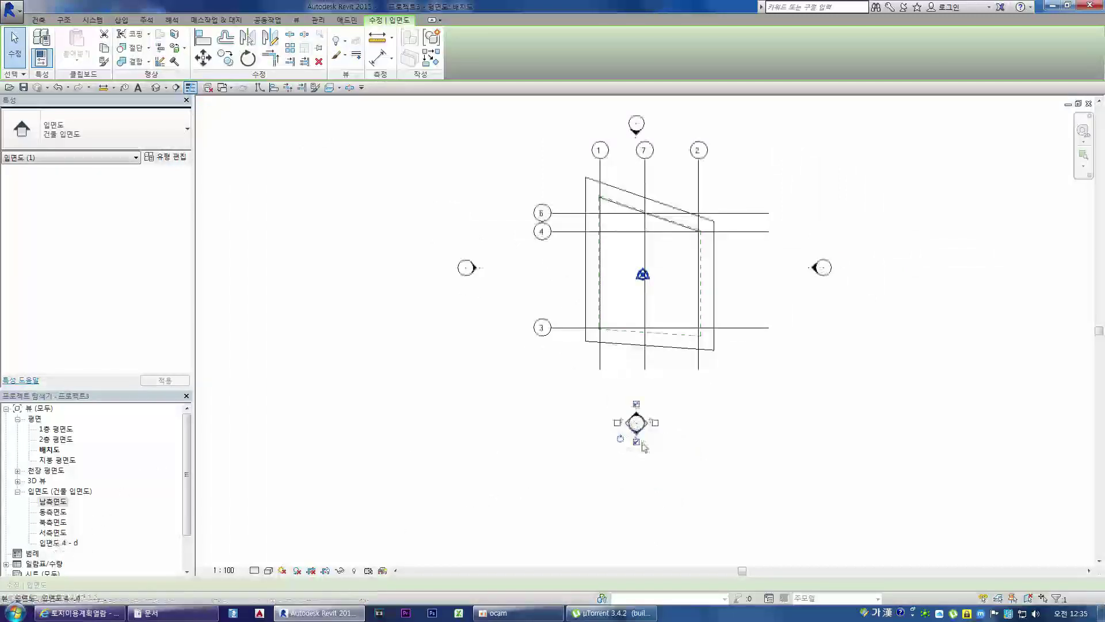
pyautogui.scroll(4, 621, 427)
pyautogui.click(598, 420)
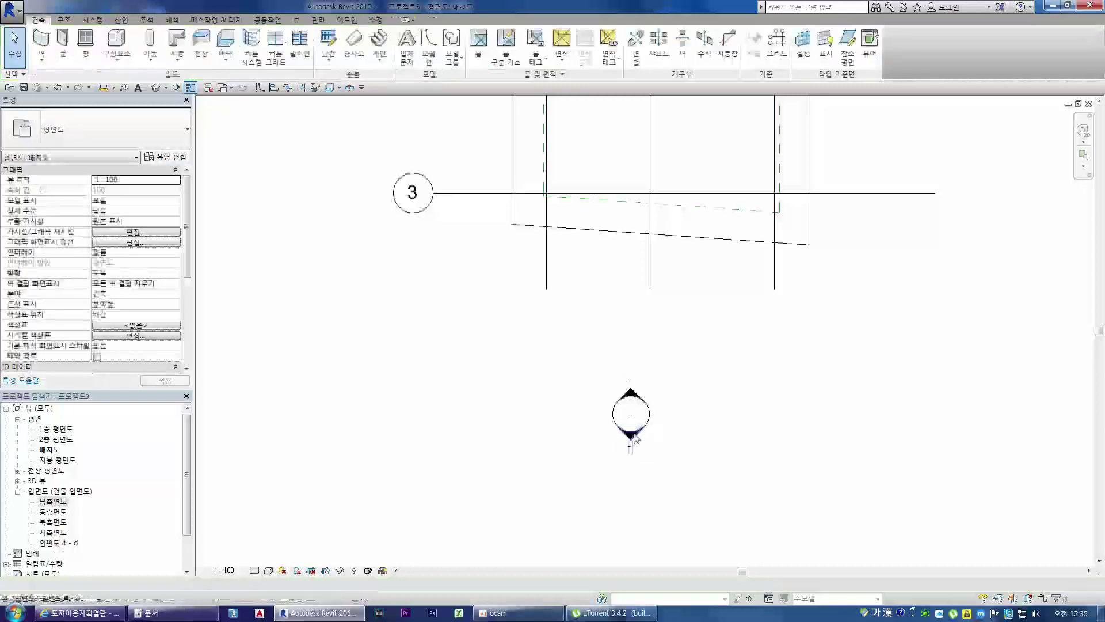
pyautogui.click(635, 438)
pyautogui.click(592, 382)
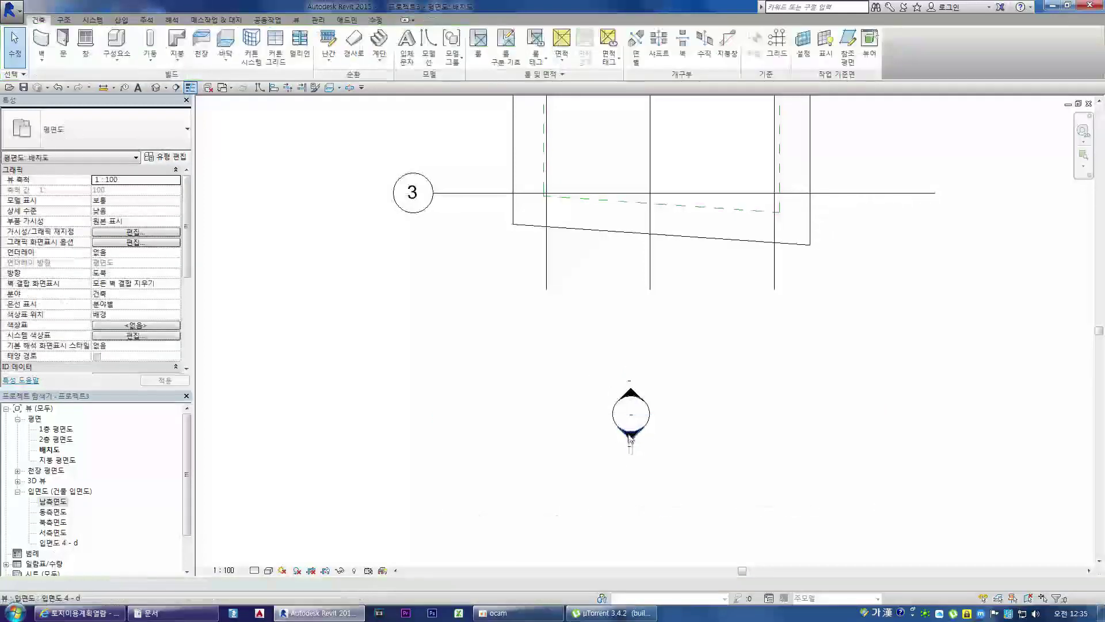
pyautogui.click(636, 422)
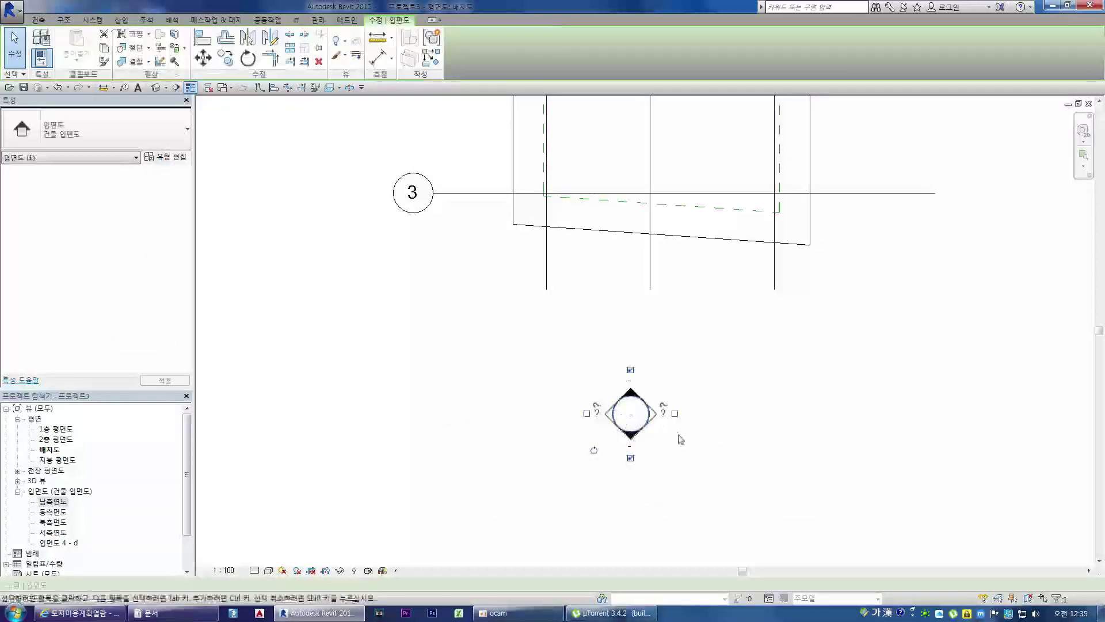
# Uncheck the marker's bottom view and confirm deleting 입면도 4 - d
pyautogui.click(631, 459)
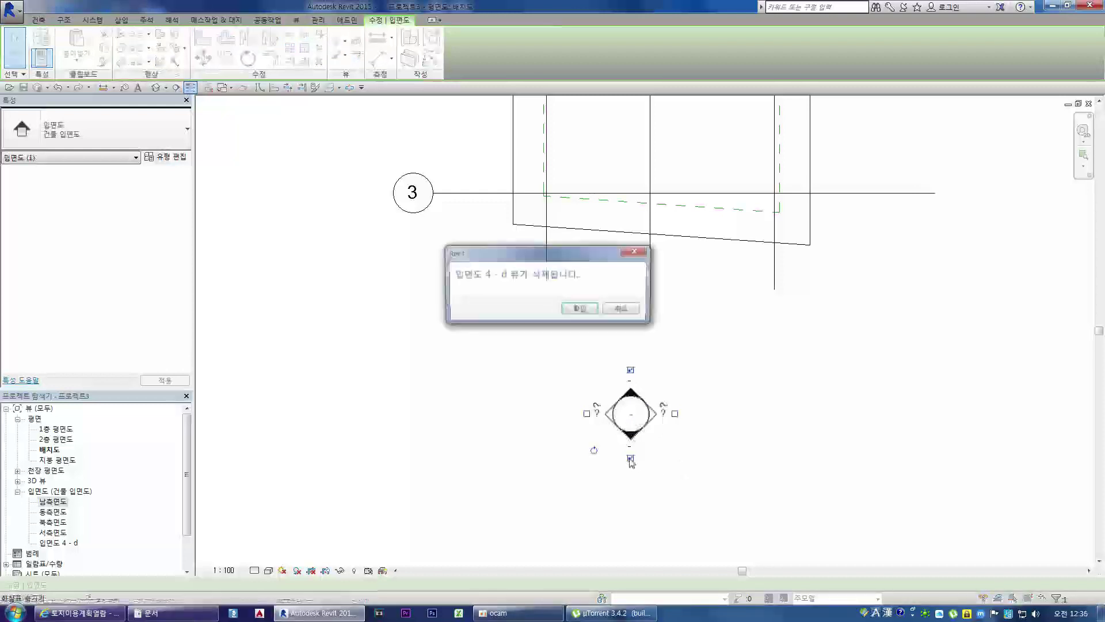
pyautogui.click(576, 310)
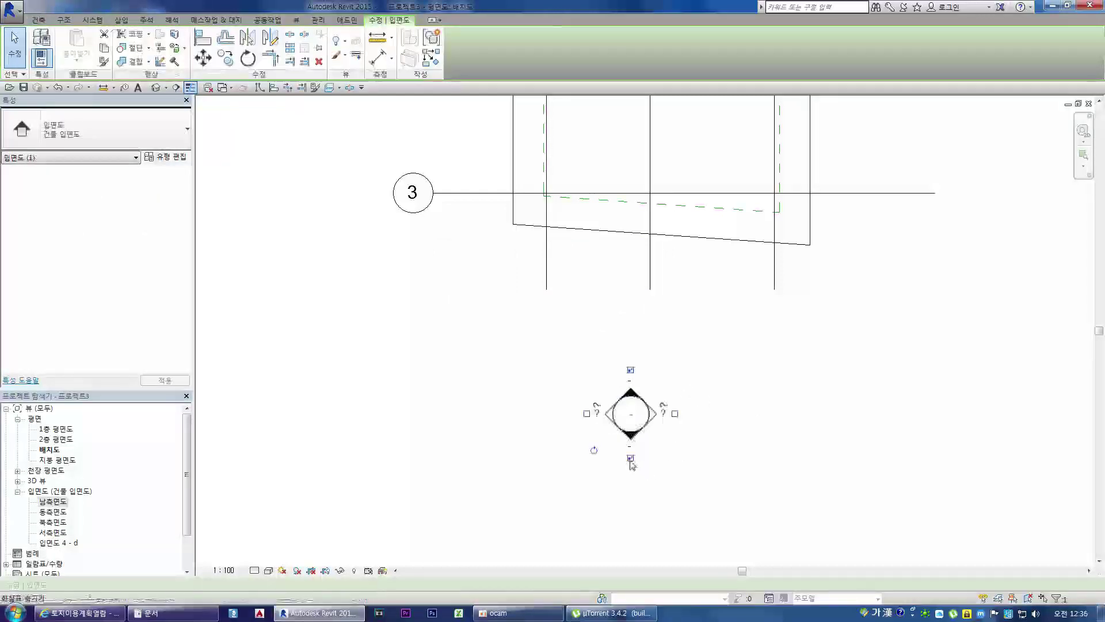
pyautogui.click(631, 459)
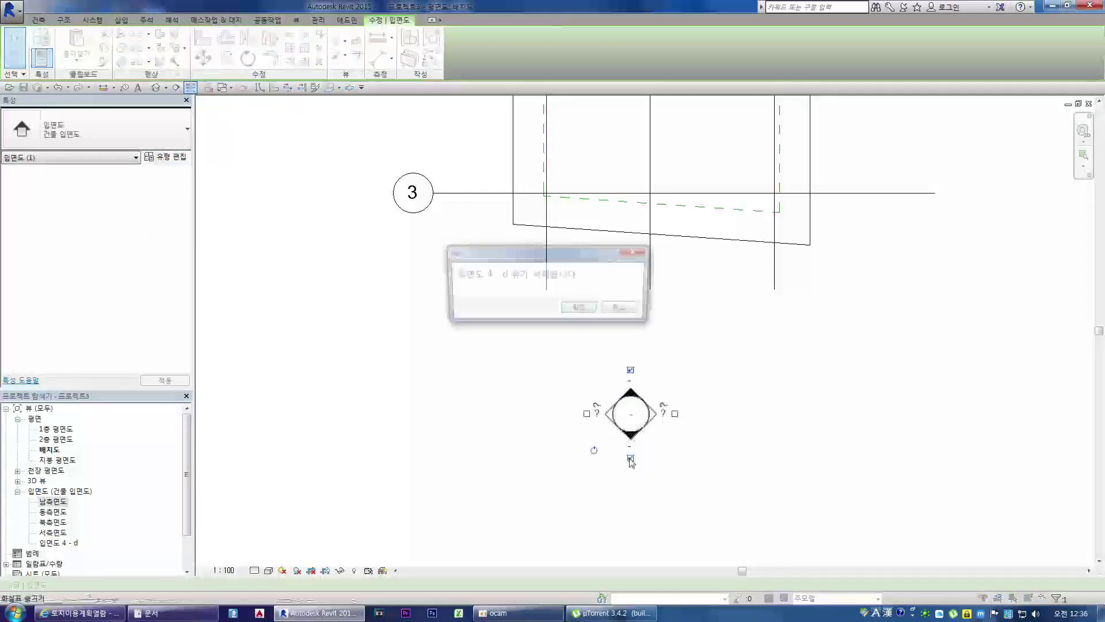
pyautogui.click(572, 309)
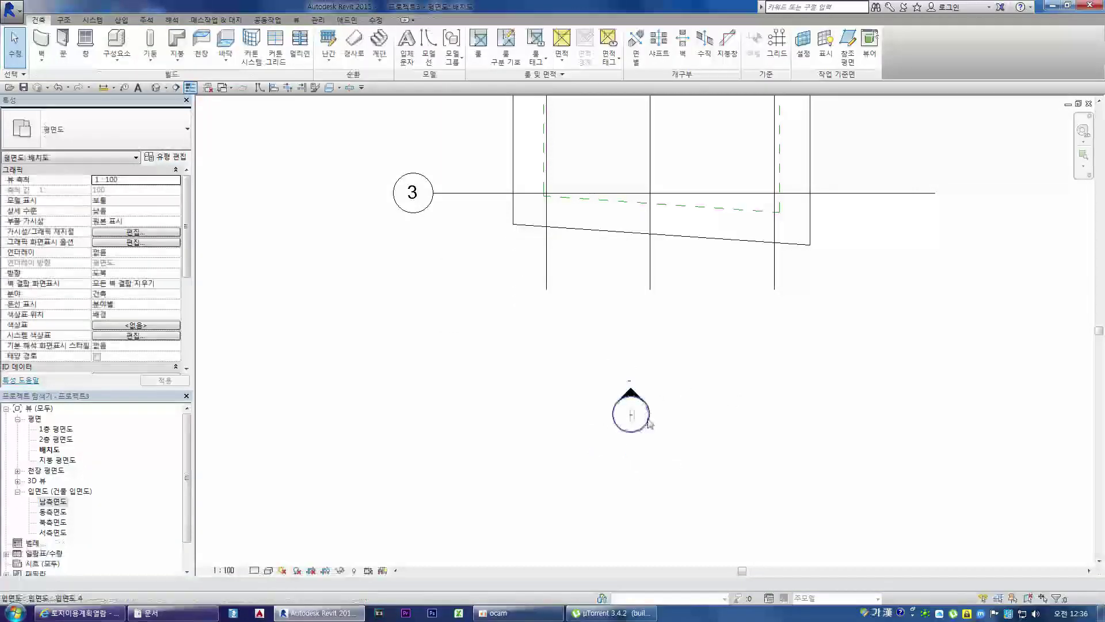
pyautogui.click(650, 423)
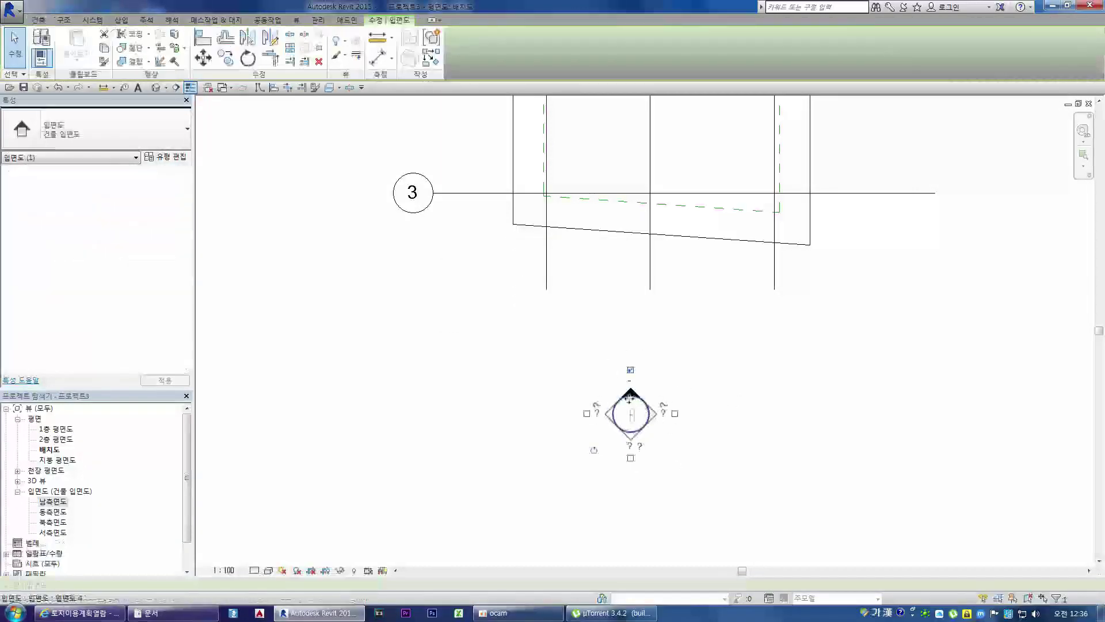
# Select the south elevation marker below the site plan
pyautogui.click(689, 360)
pyautogui.click(641, 401)
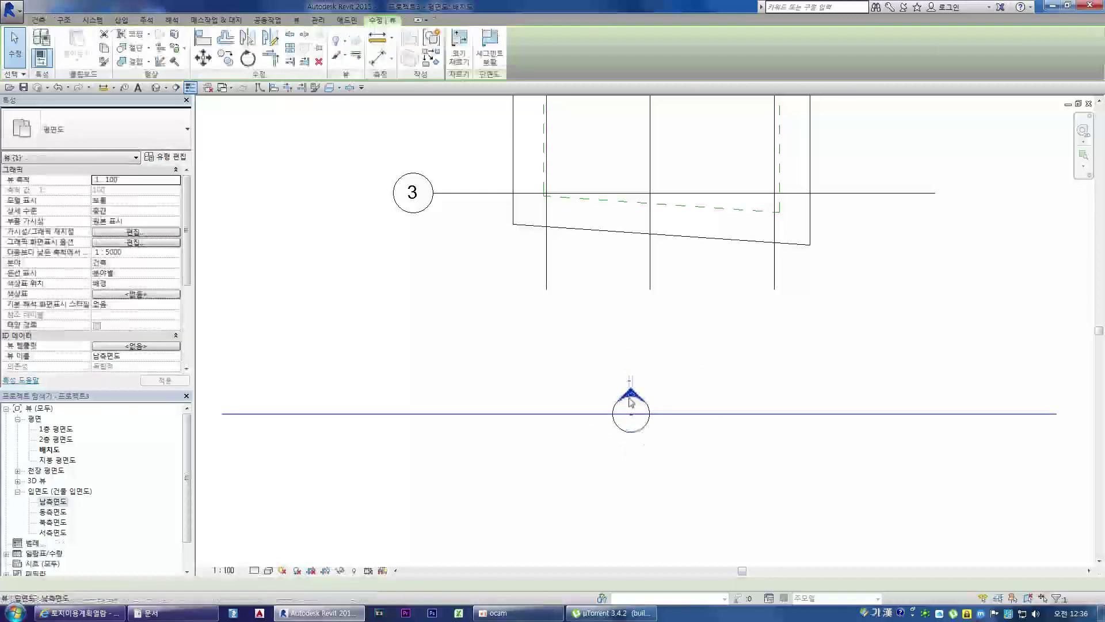
pyautogui.scroll(-5, 633, 412)
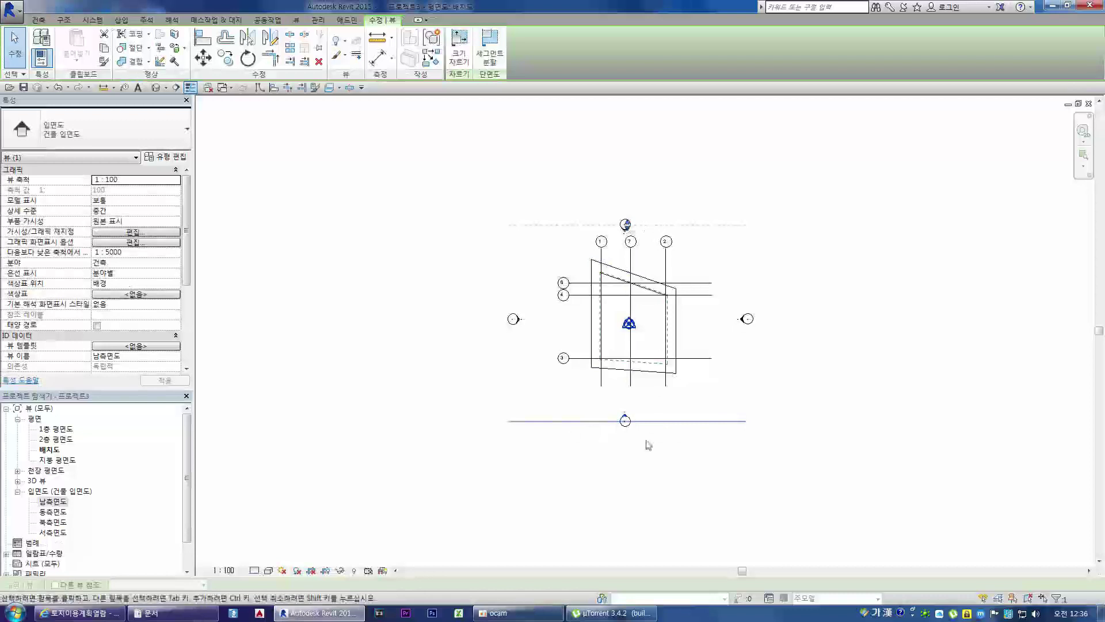
pyautogui.click(217, 481)
pyautogui.click(53, 501)
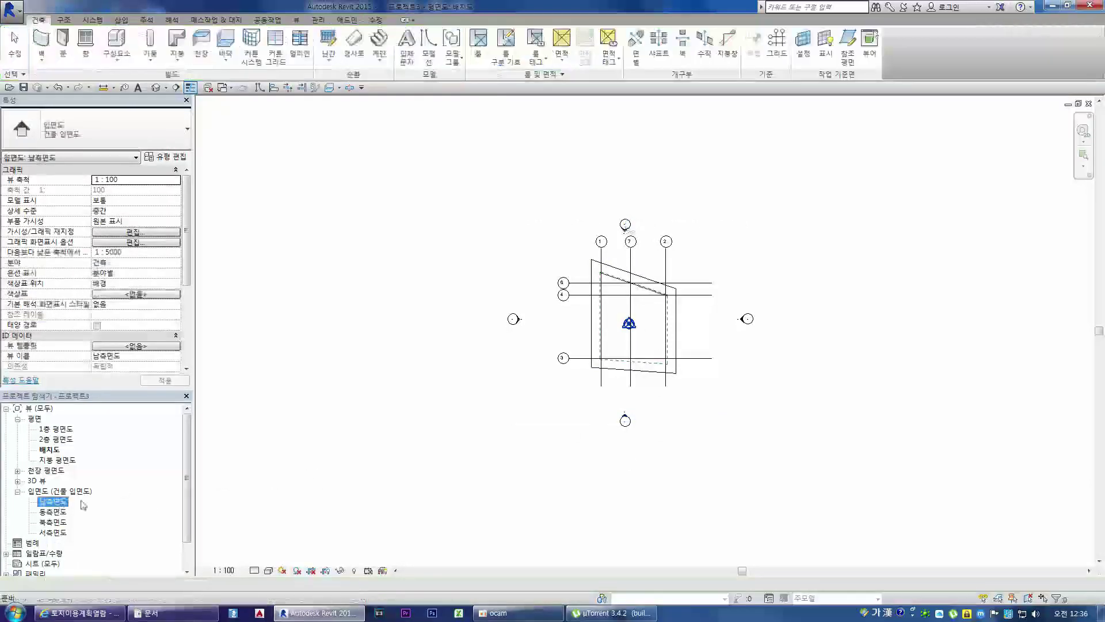
pyautogui.click(679, 505)
pyautogui.click(626, 422)
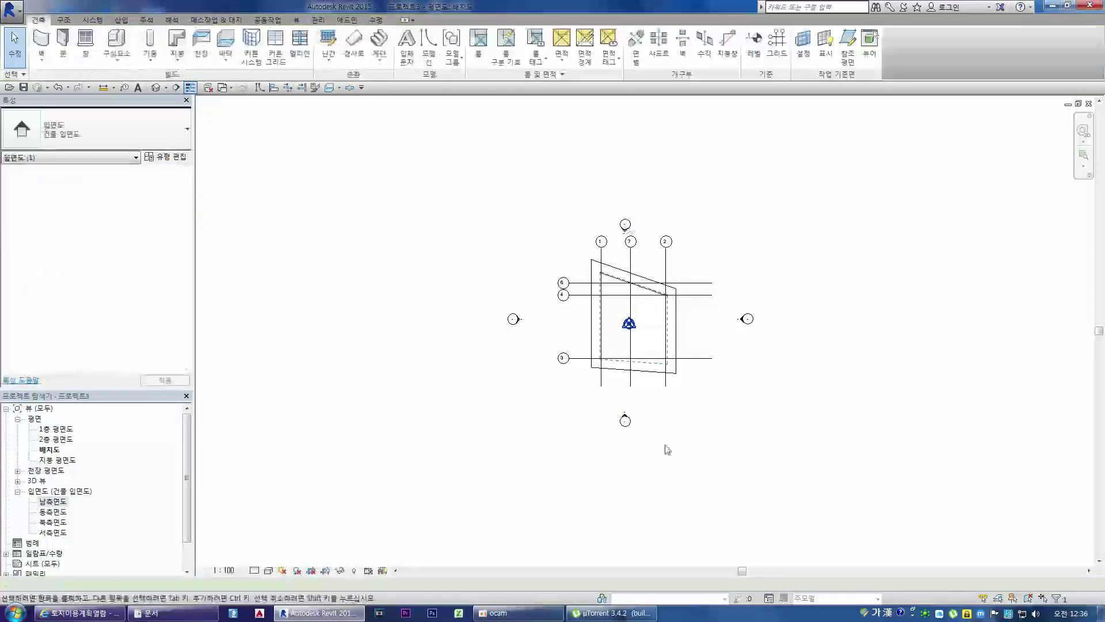
pyautogui.click(667, 449)
pyautogui.click(625, 422)
pyautogui.click(657, 457)
pyautogui.click(625, 422)
pyautogui.click(625, 413)
pyautogui.scroll(3, 625, 414)
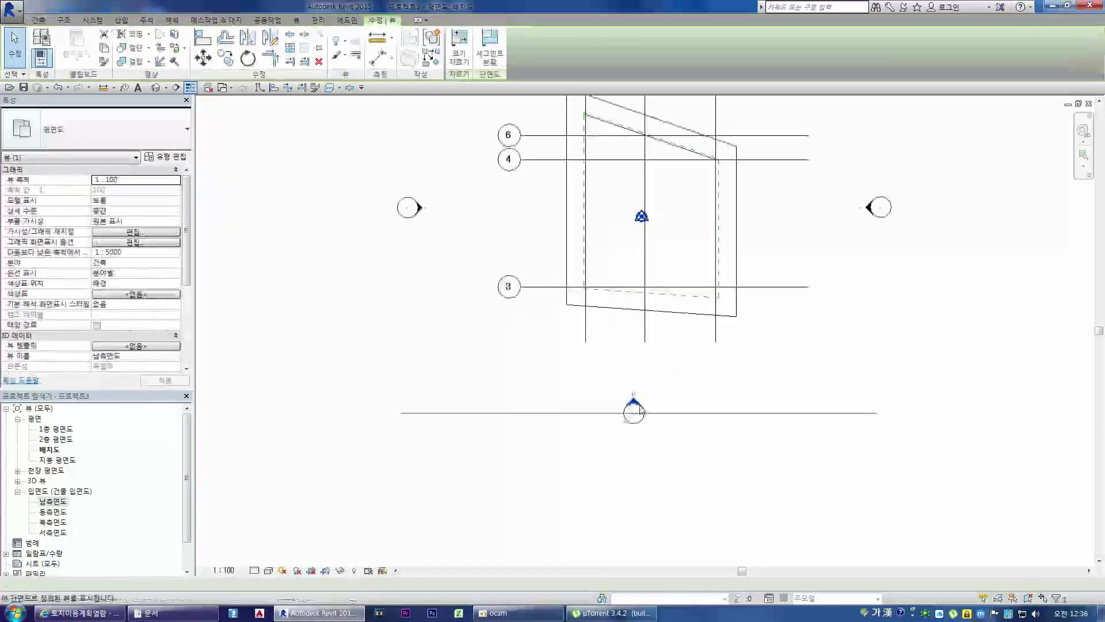
# Go to 남측면도 using the marker's 입면뷰로 이동 context command
pyautogui.rightClick(672, 417)
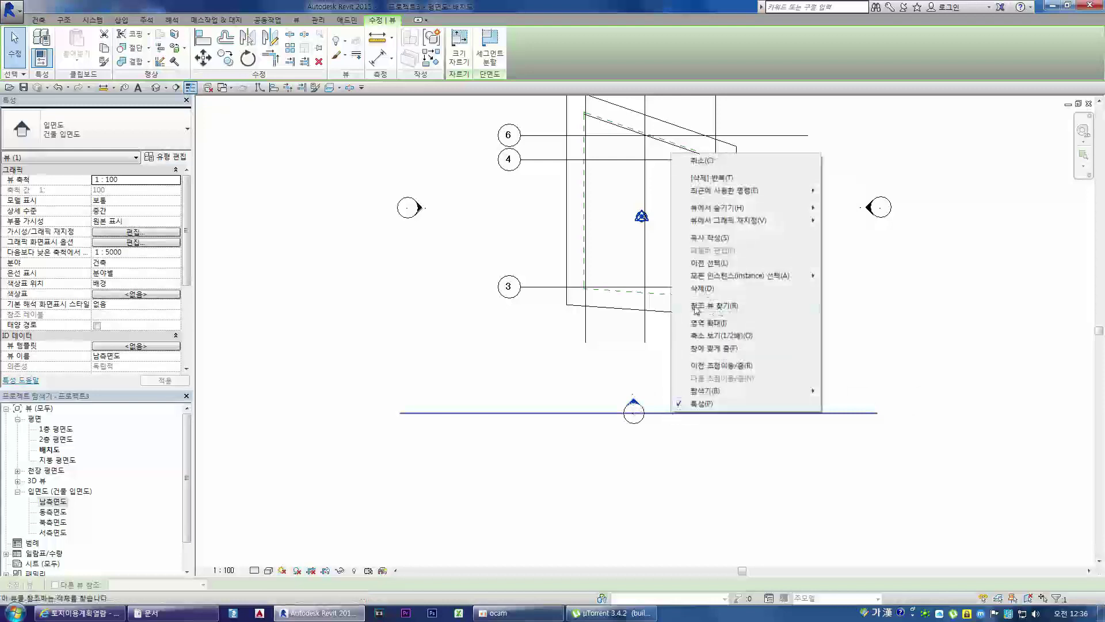
pyautogui.moveTo(700, 196)
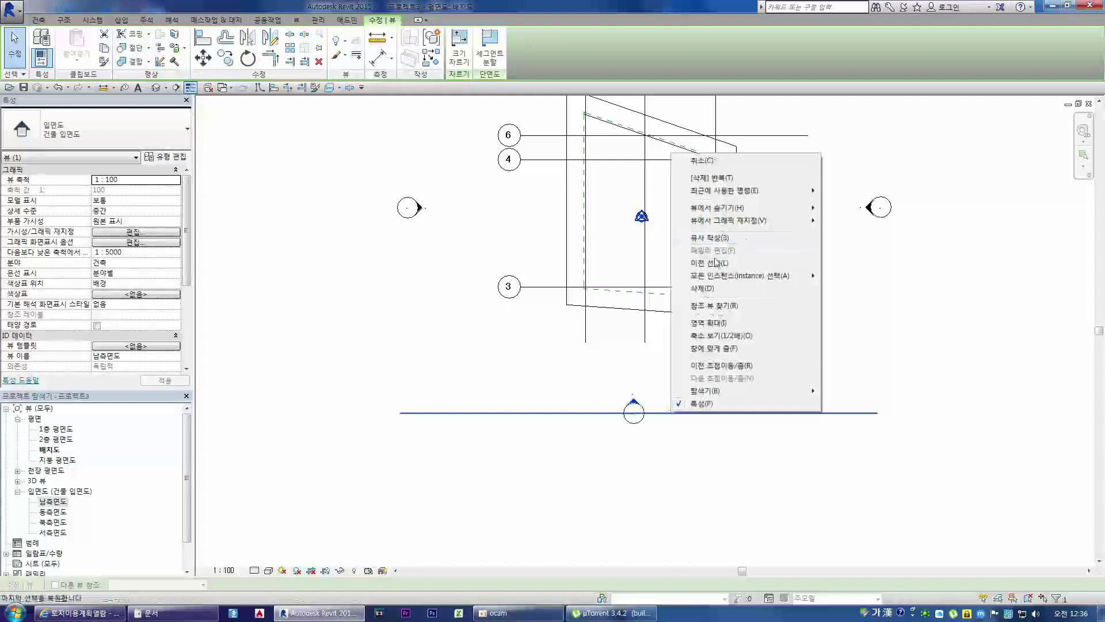
pyautogui.moveTo(714, 394)
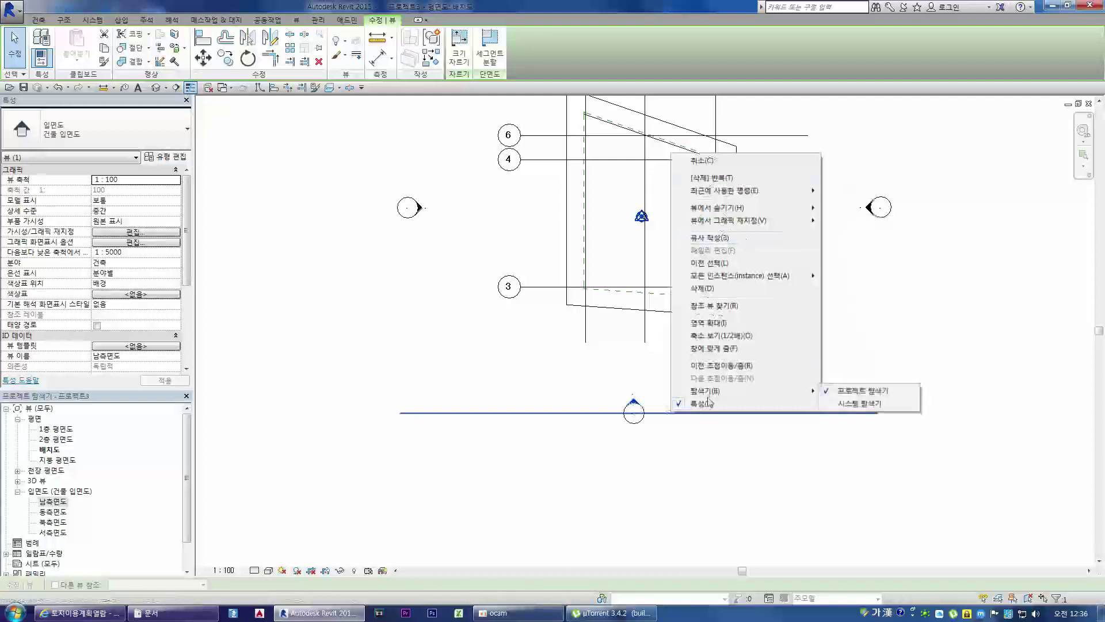
pyautogui.rightClick(672, 415)
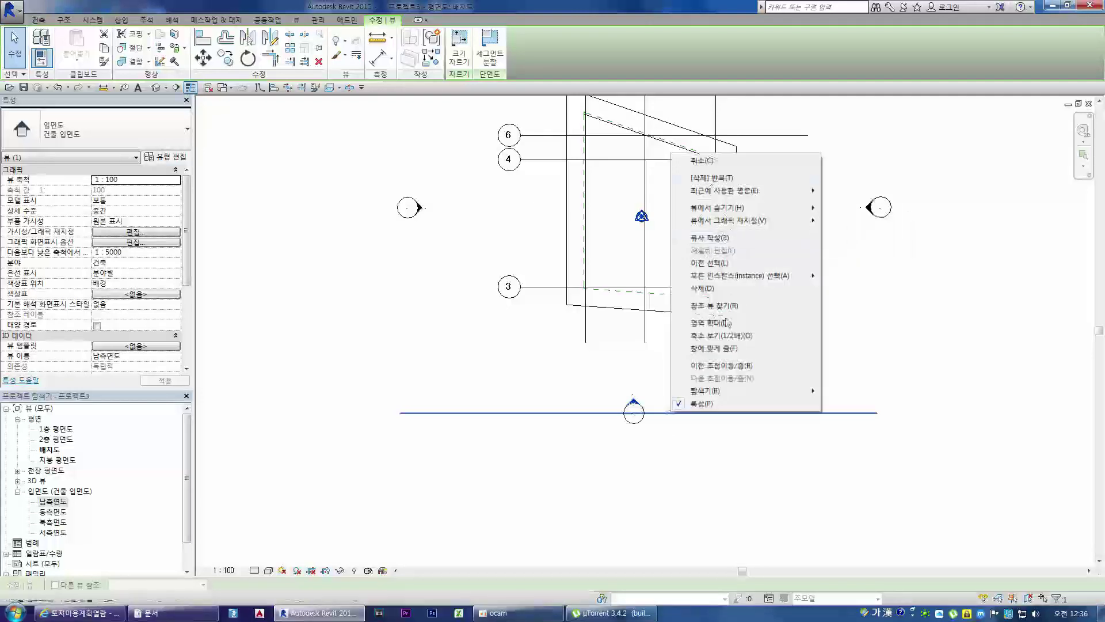
pyautogui.moveTo(715, 394)
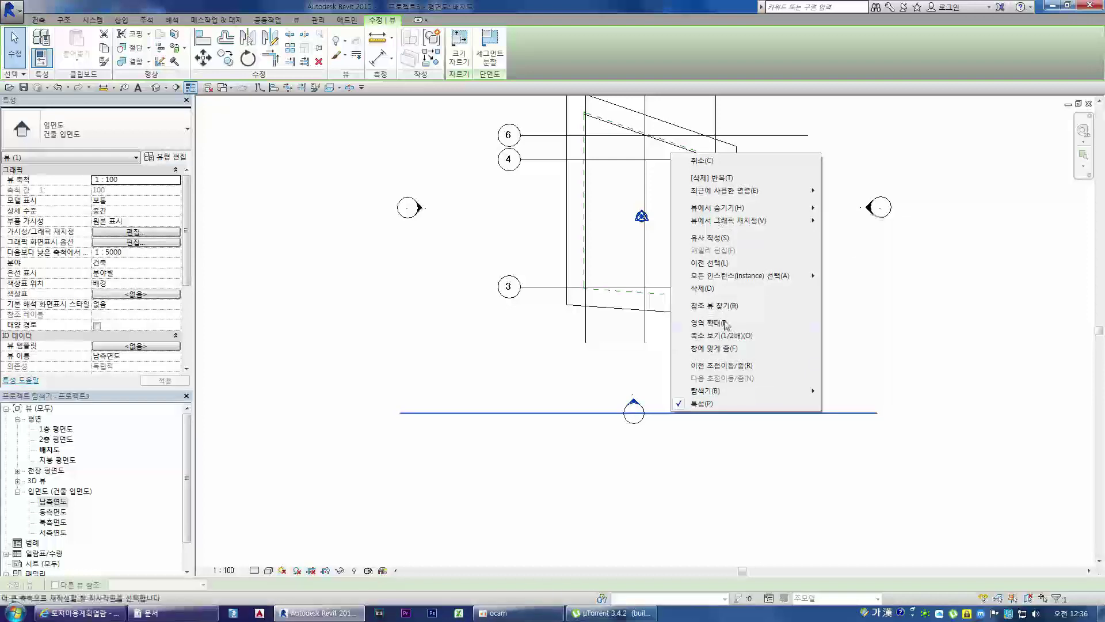
pyautogui.click(633, 406)
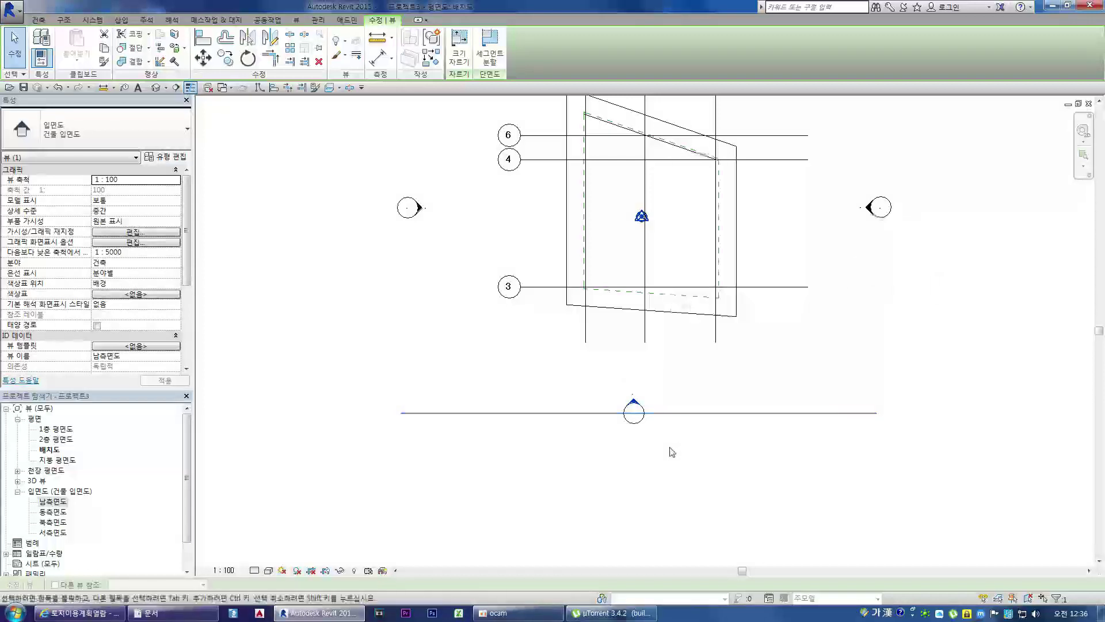
pyautogui.rightClick(634, 406)
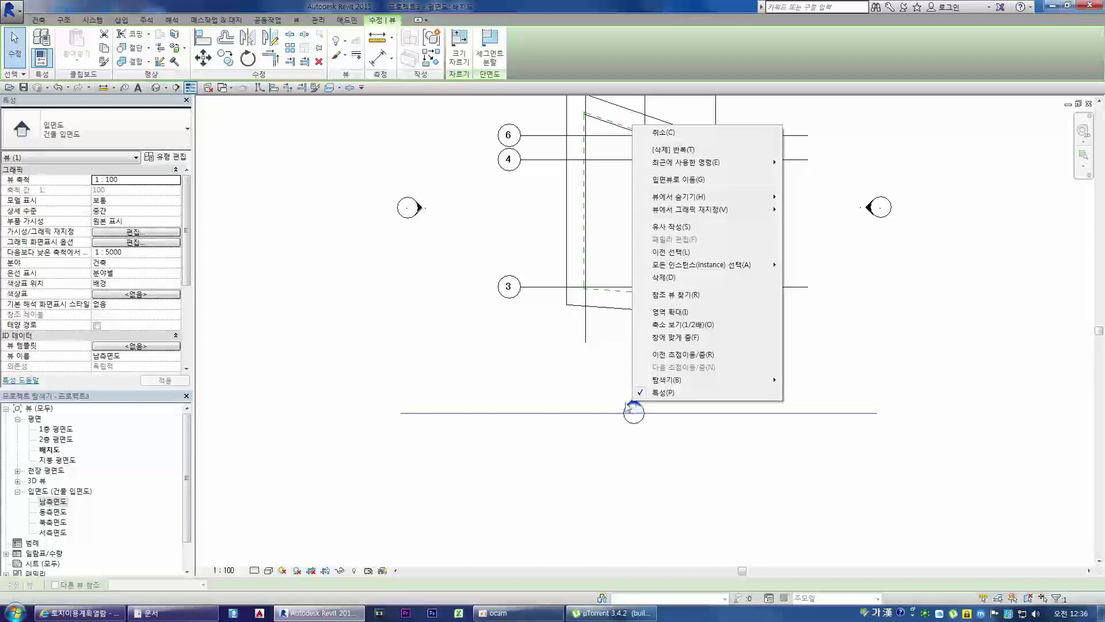
pyautogui.click(664, 182)
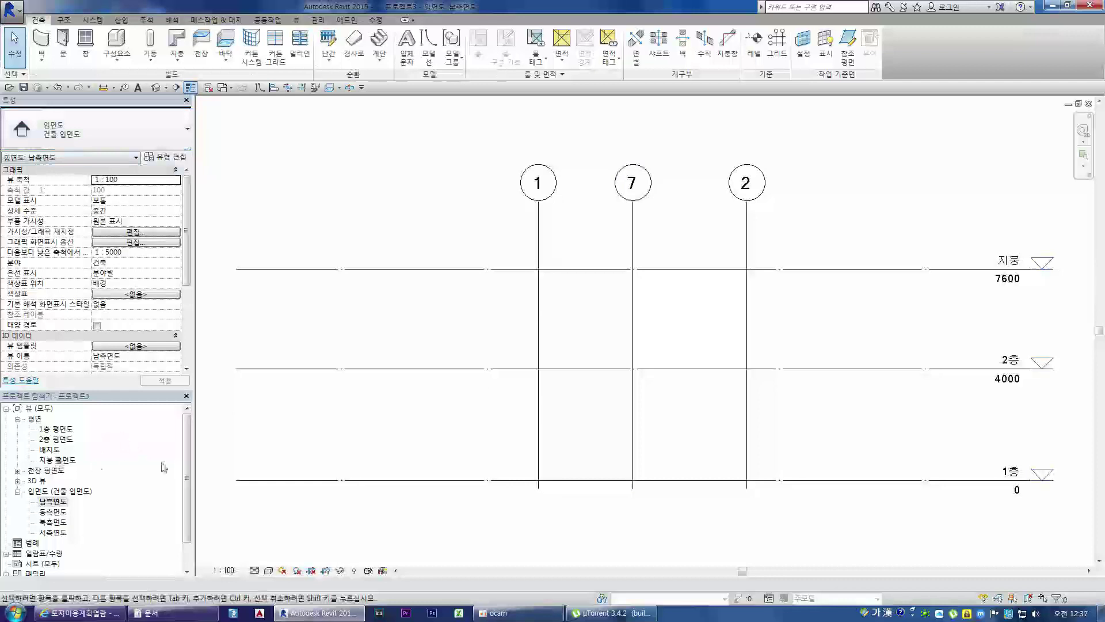
# Switch between the 배치도 site plan and the south elevation
pyautogui.doubleClick(50, 450)
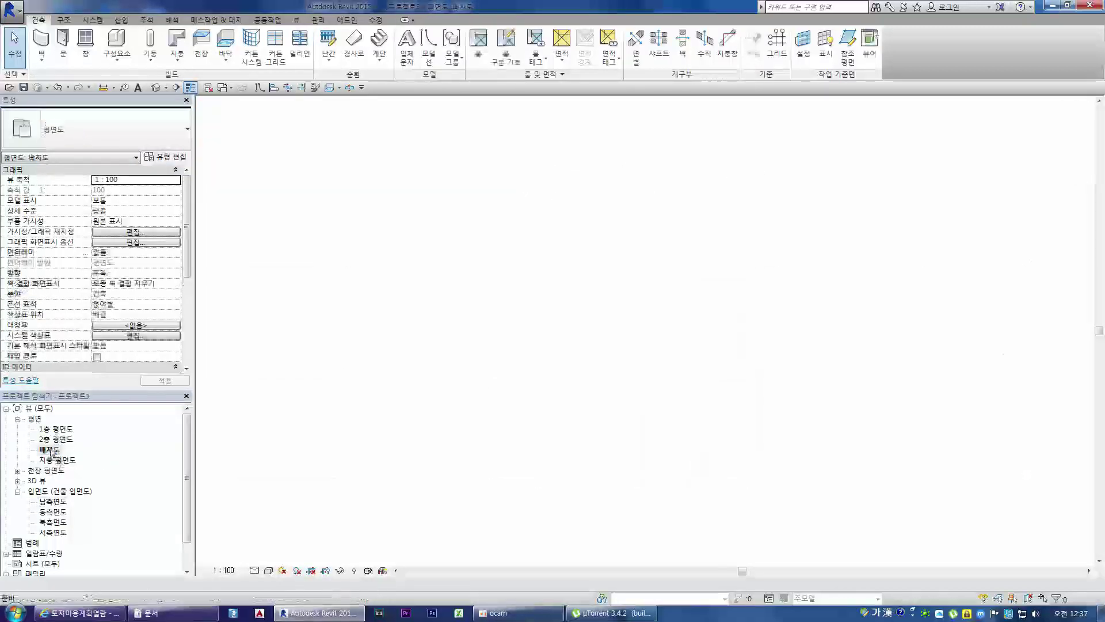
pyautogui.hotkey('ctrl', 'Tab')
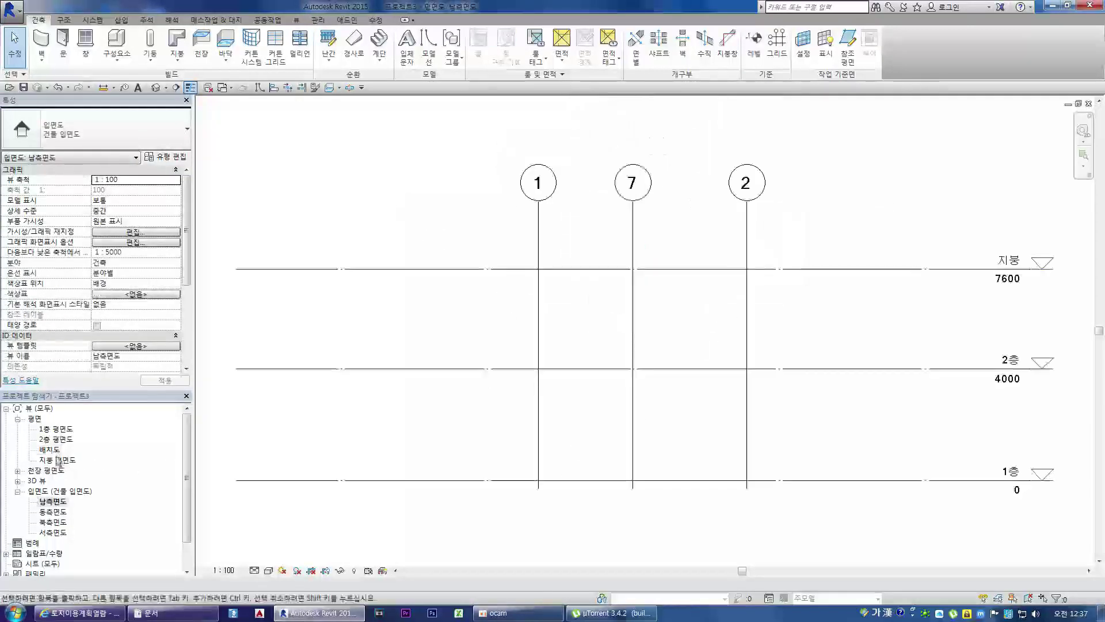
pyautogui.doubleClick(55, 450)
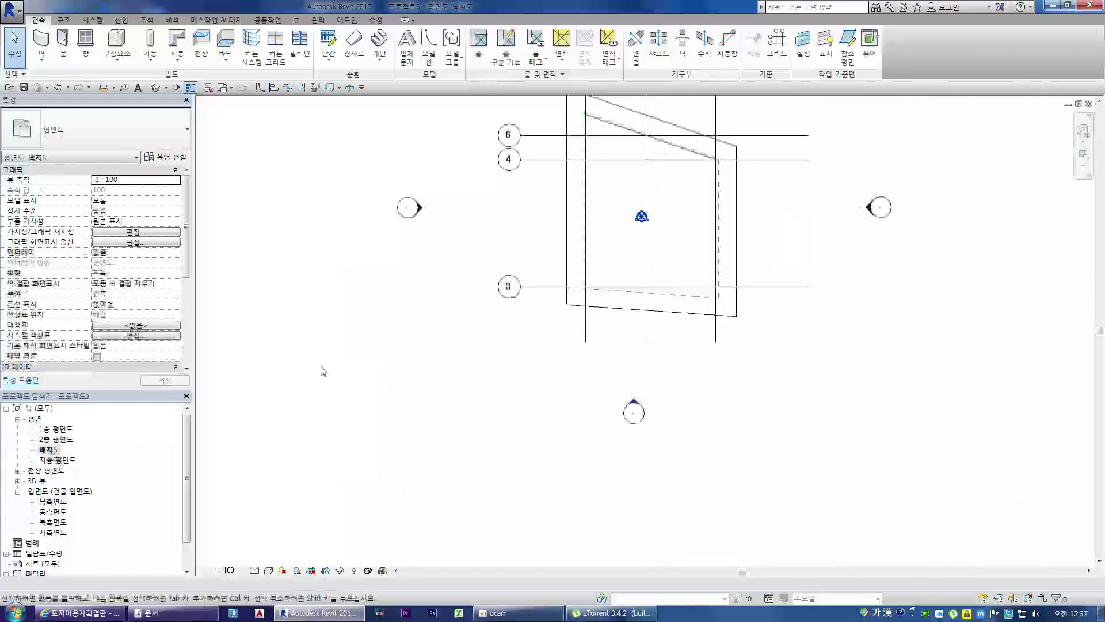
pyautogui.scroll(-2, 615, 450)
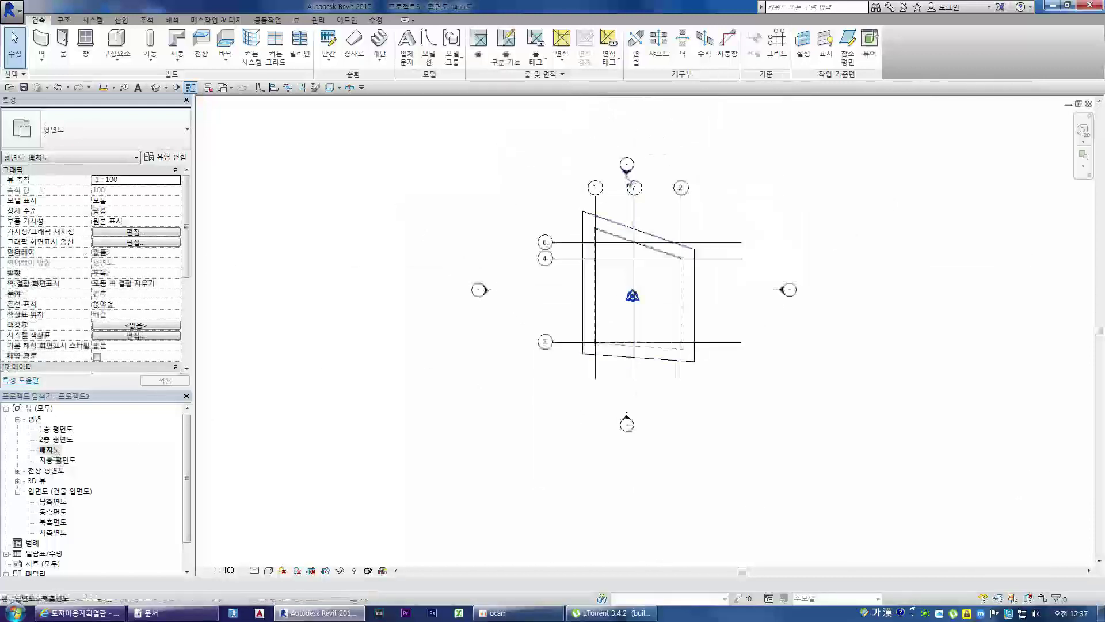
# Open the north elevation 북측면도 from its marker, then the 남측면도 south elevation
pyautogui.rightClick(627, 175)
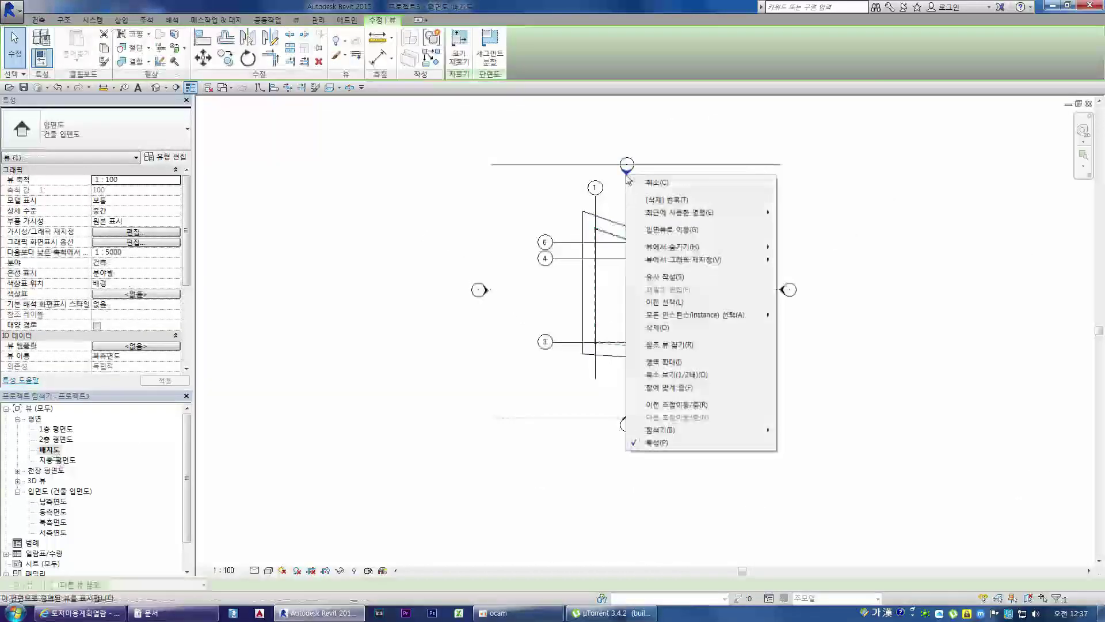
pyautogui.click(702, 233)
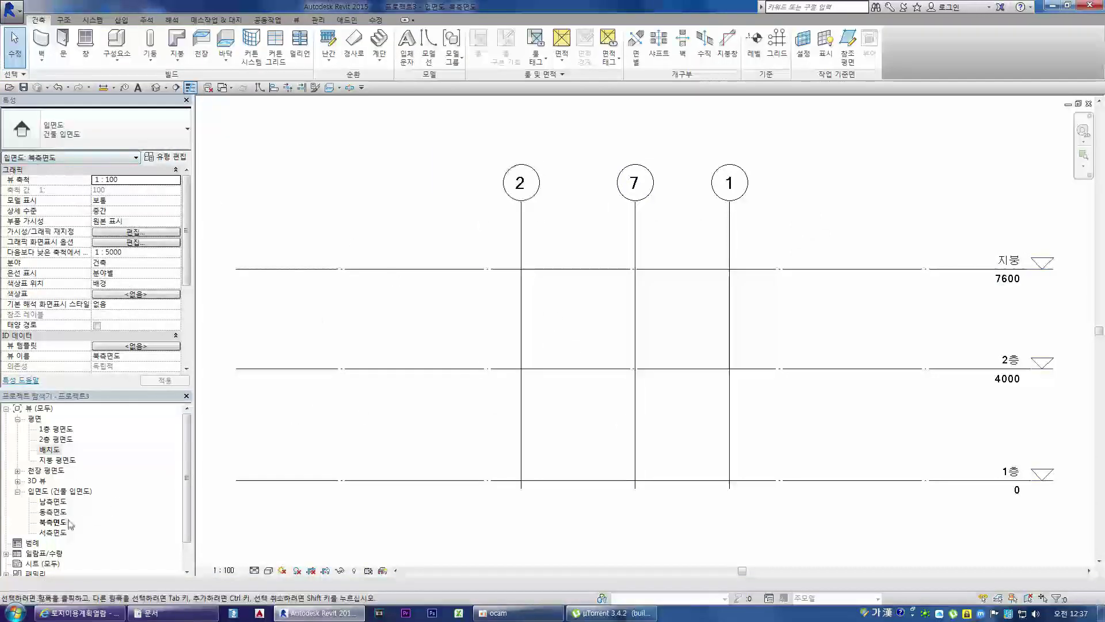
pyautogui.doubleClick(56, 504)
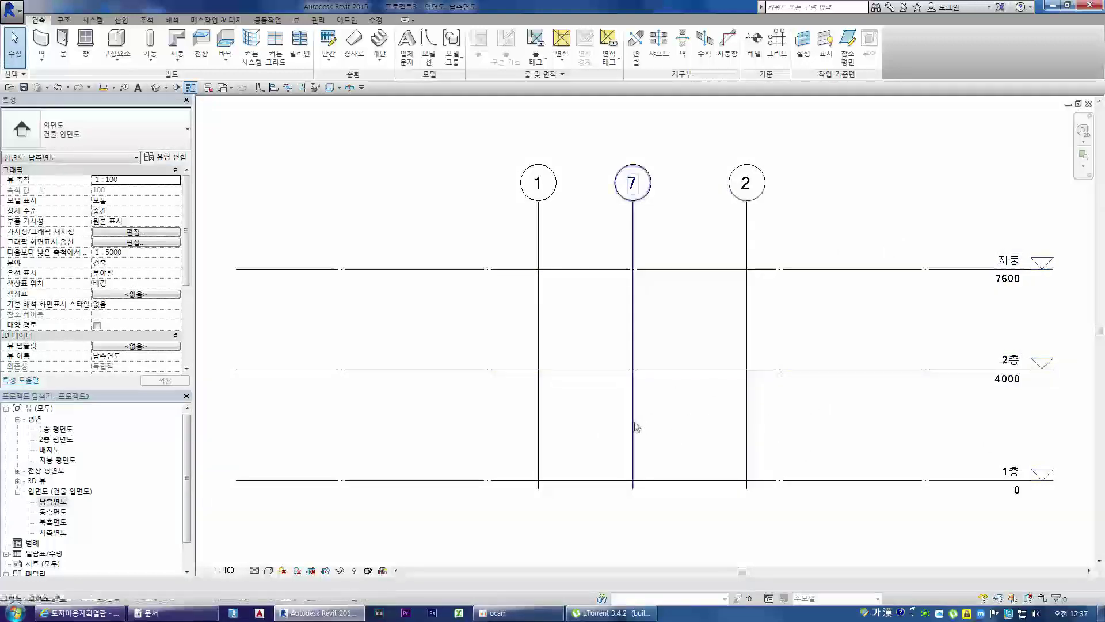
# Recheck 남측면도, then reopen the 배치도 site plan from the Project Browser
pyautogui.doubleClick(55, 450)
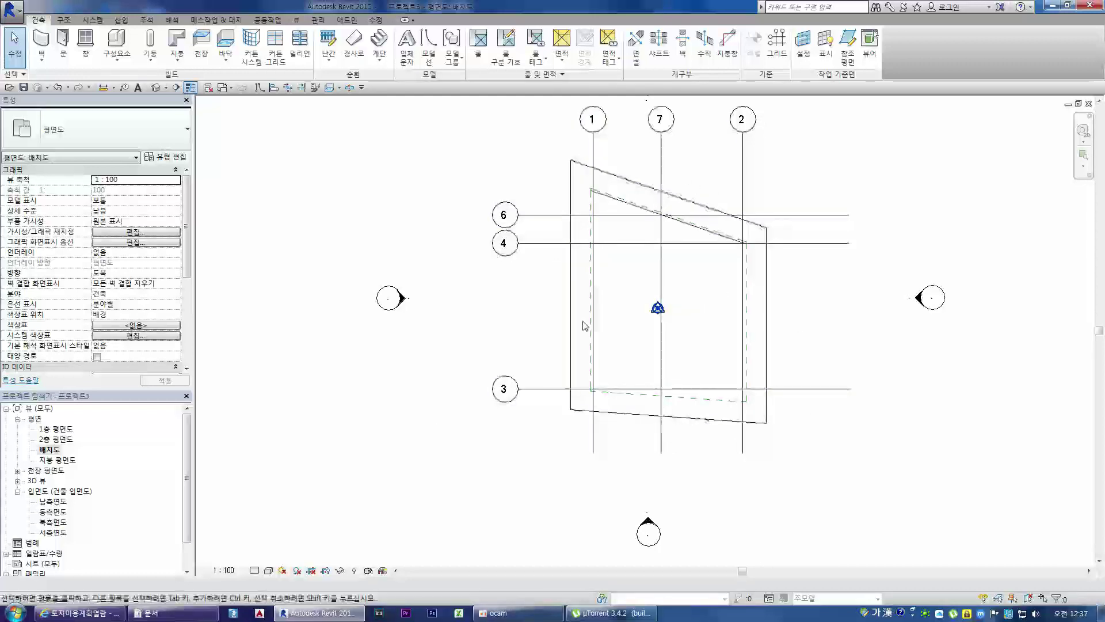
pyautogui.doubleClick(53, 501)
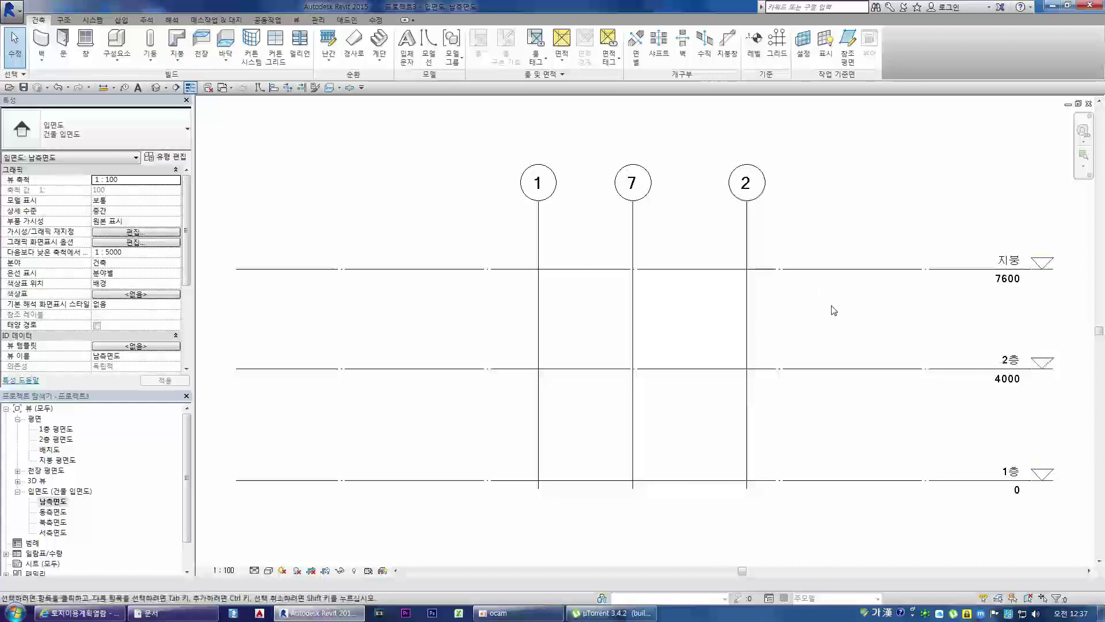
pyautogui.scroll(-3, 840, 373)
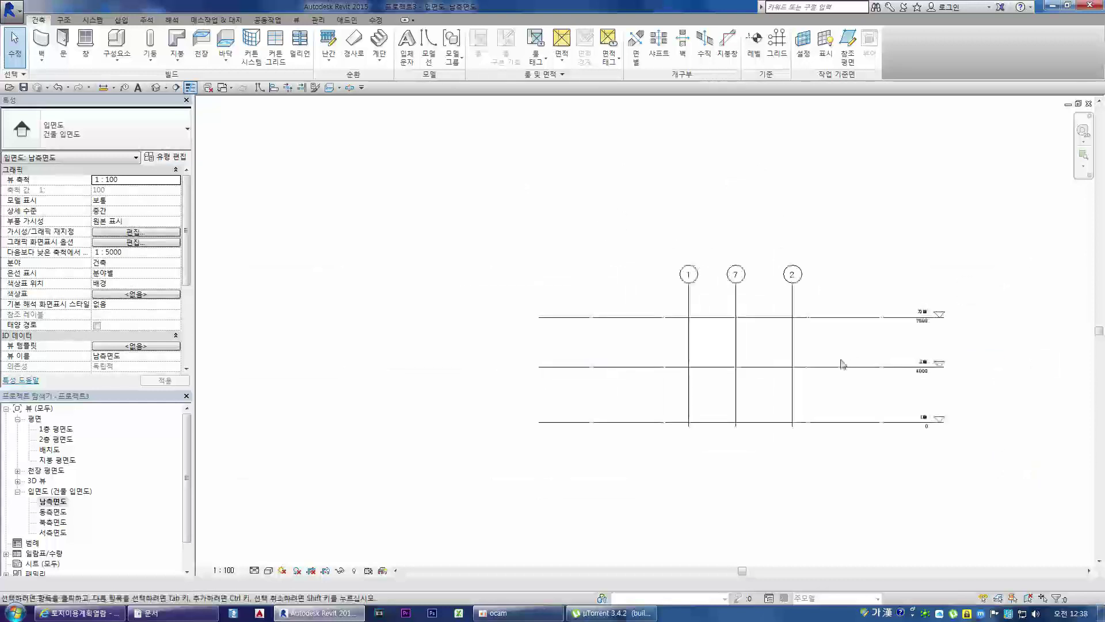
pyautogui.scroll(1, 841, 362)
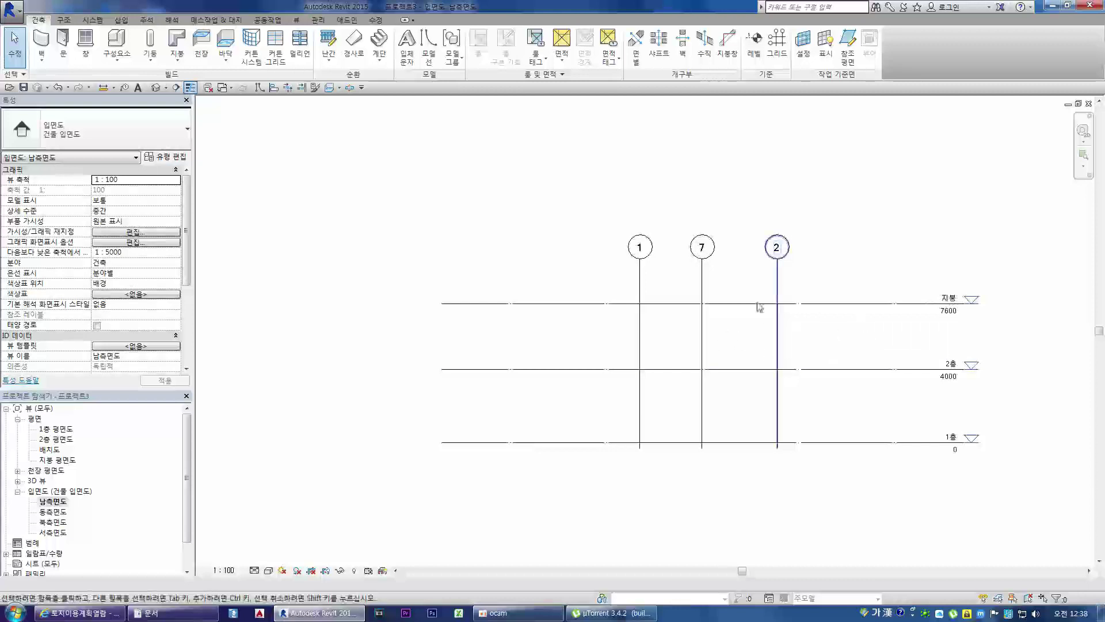
pyautogui.click(51, 450)
pyautogui.doubleClick(51, 449)
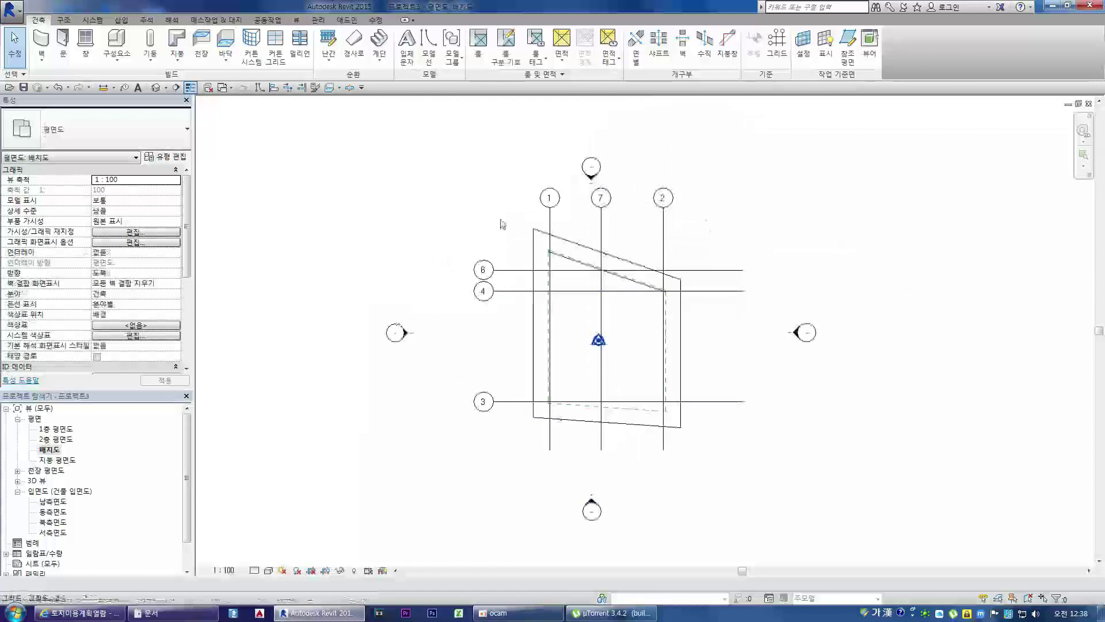
pyautogui.scroll(2, 591, 223)
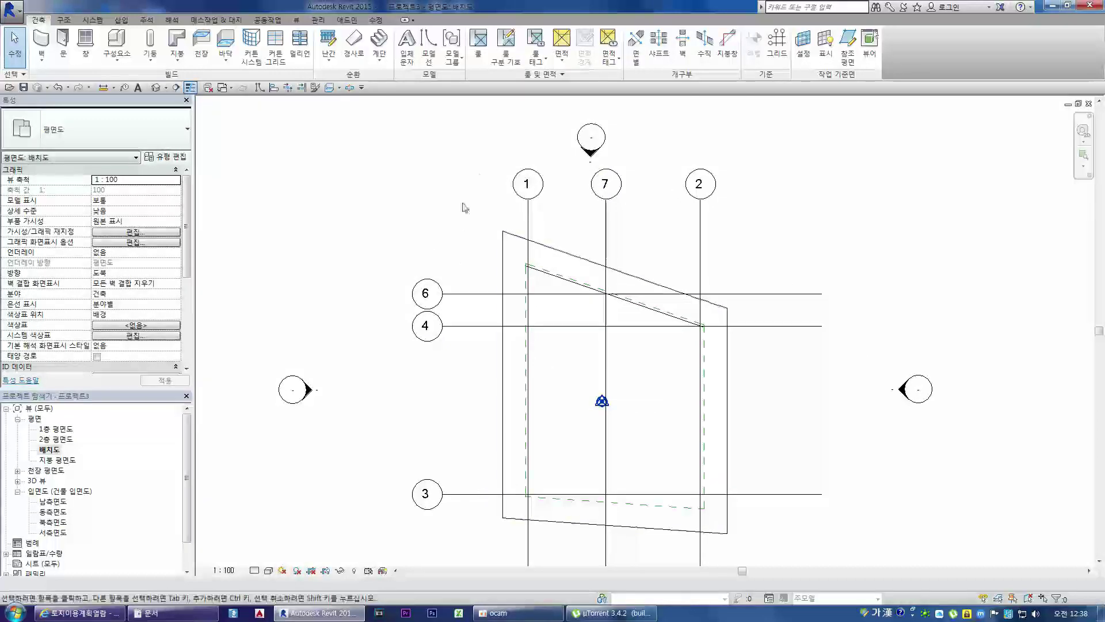
pyautogui.scroll(5, 340, 432)
pyautogui.scroll(-7, 429, 417)
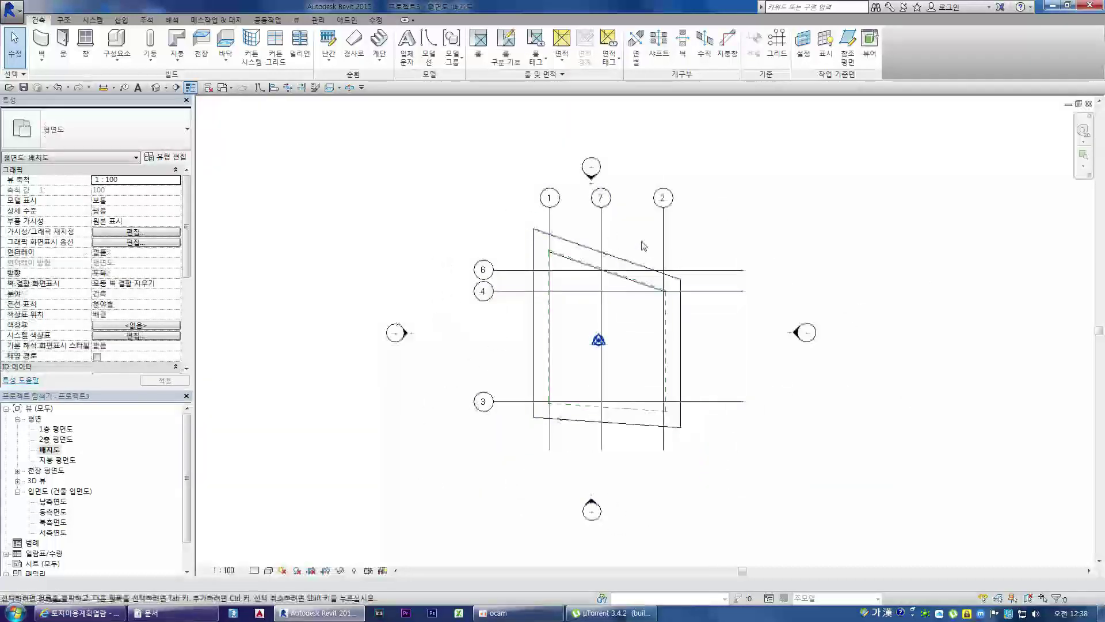
pyautogui.scroll(2, 593, 225)
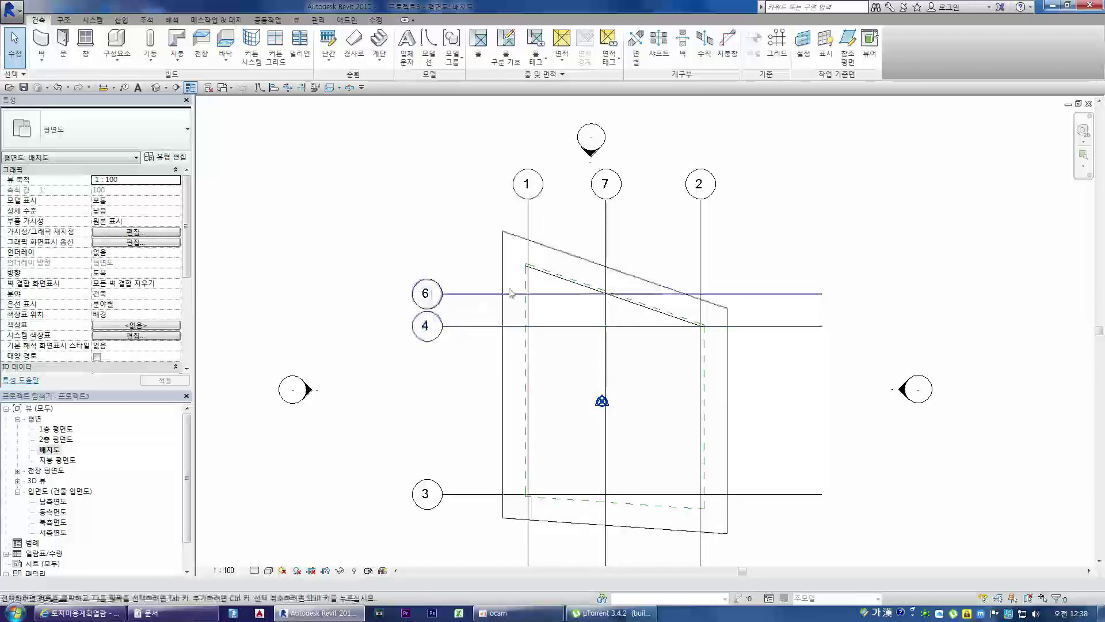
pyautogui.click(465, 295)
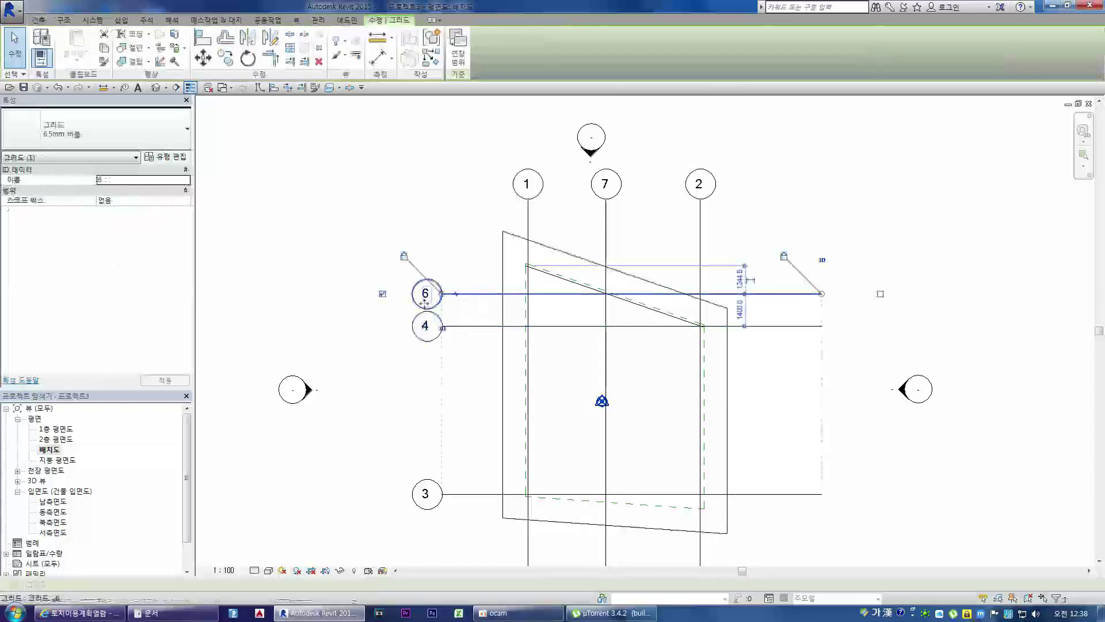
pyautogui.click(382, 294)
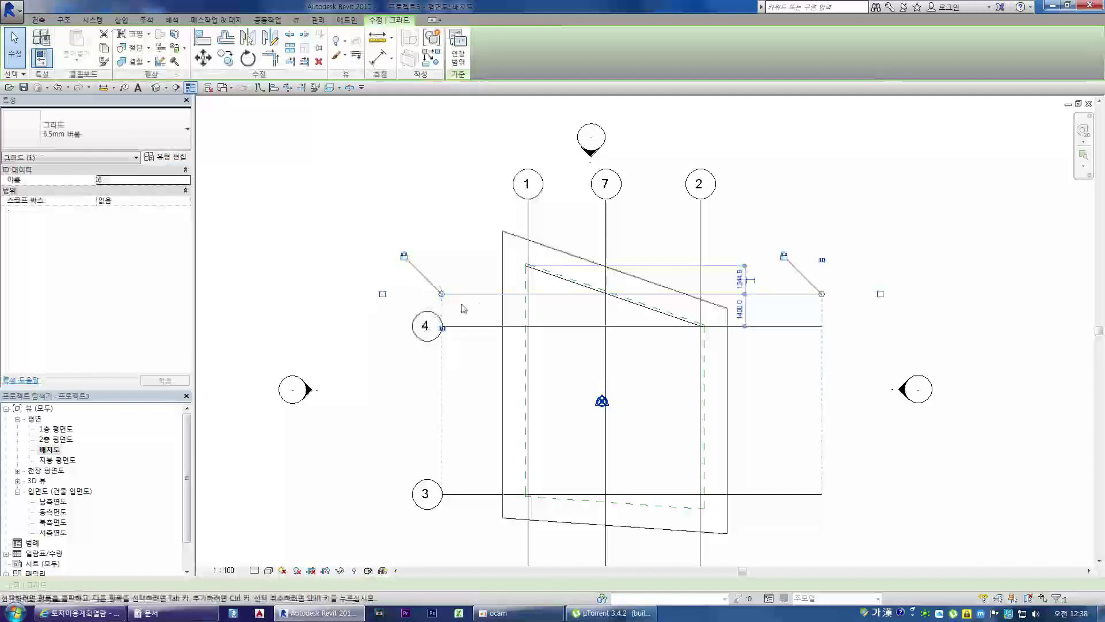
pyautogui.click(382, 293)
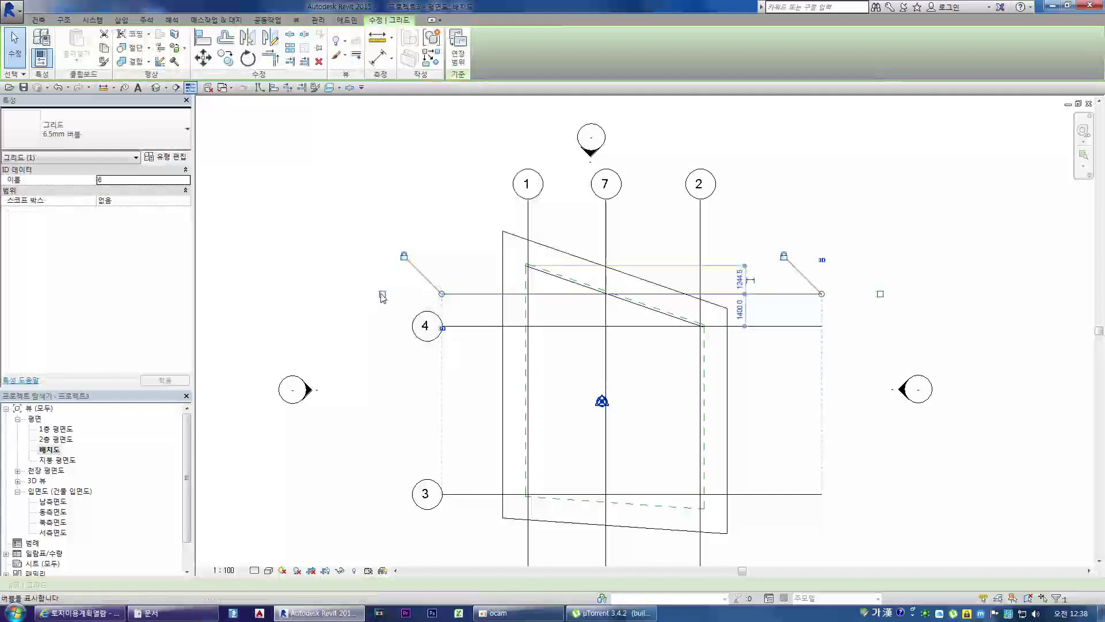
pyautogui.click(878, 292)
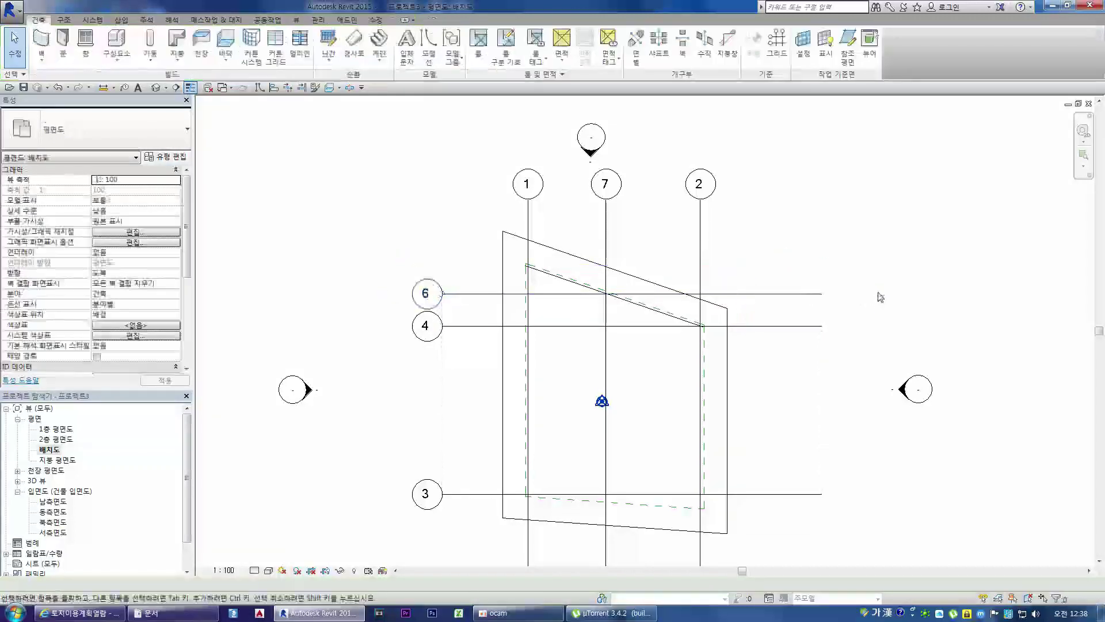
pyautogui.click(799, 294)
pyautogui.click(880, 294)
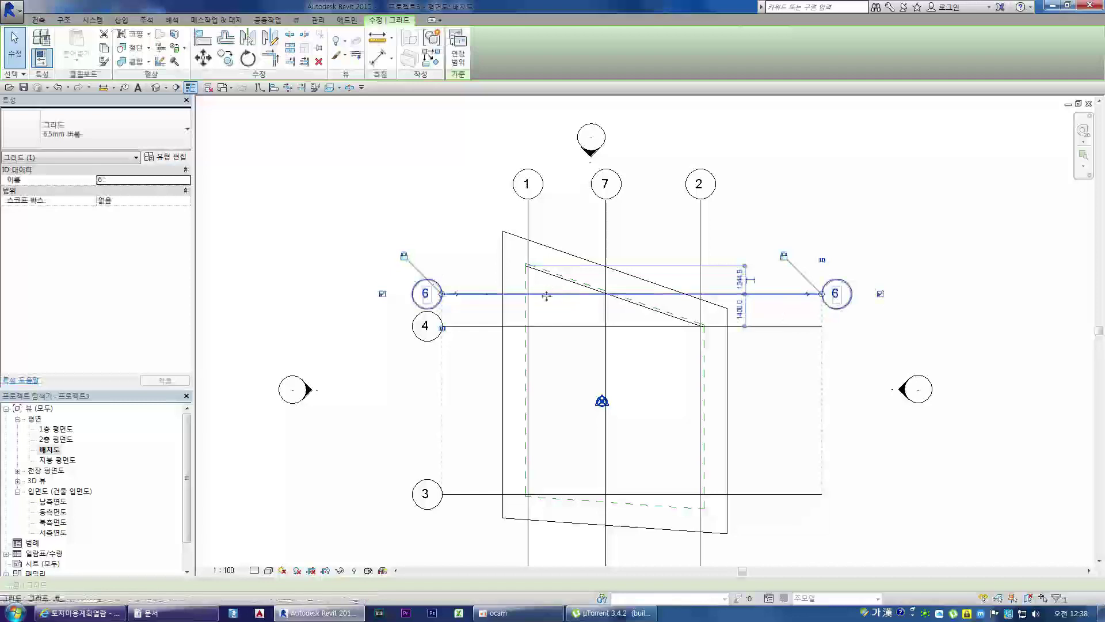
pyautogui.click(880, 295)
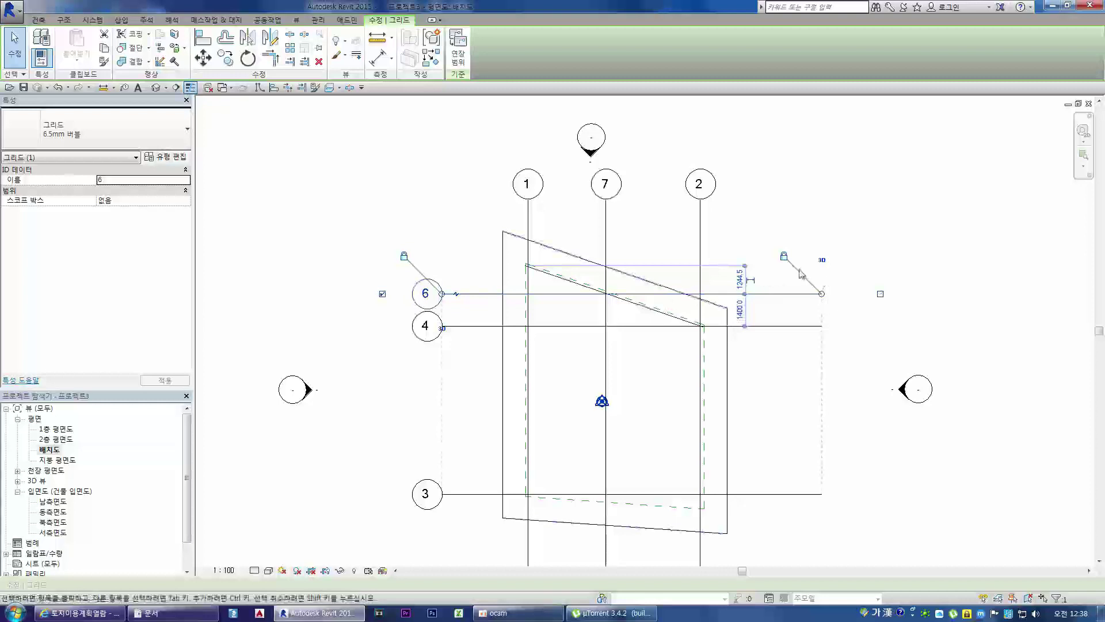
pyautogui.click(880, 294)
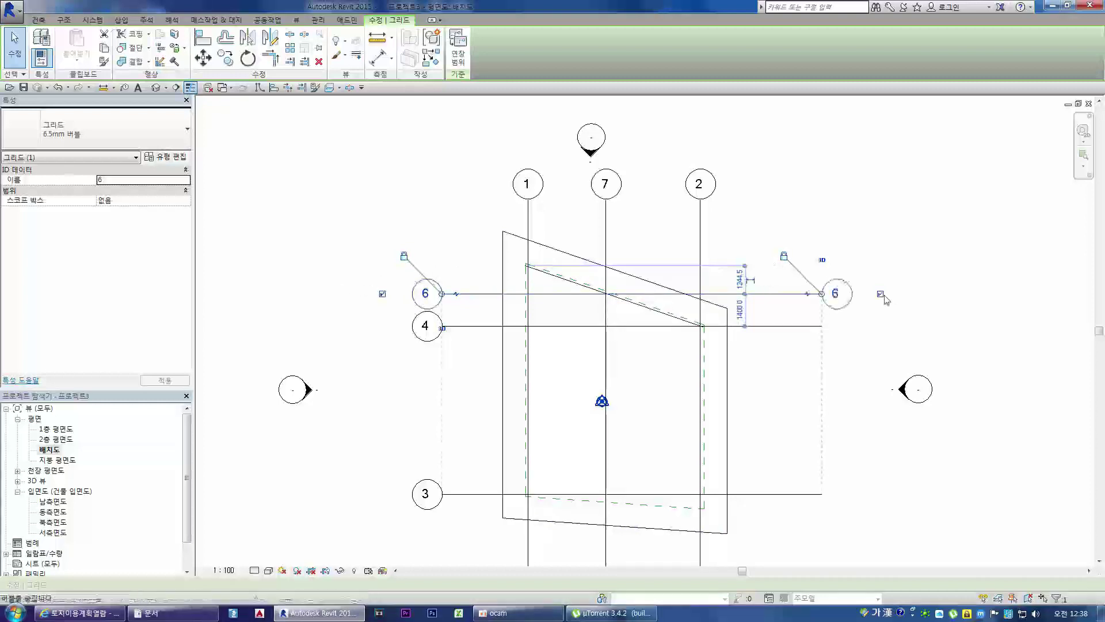
pyautogui.click(880, 294)
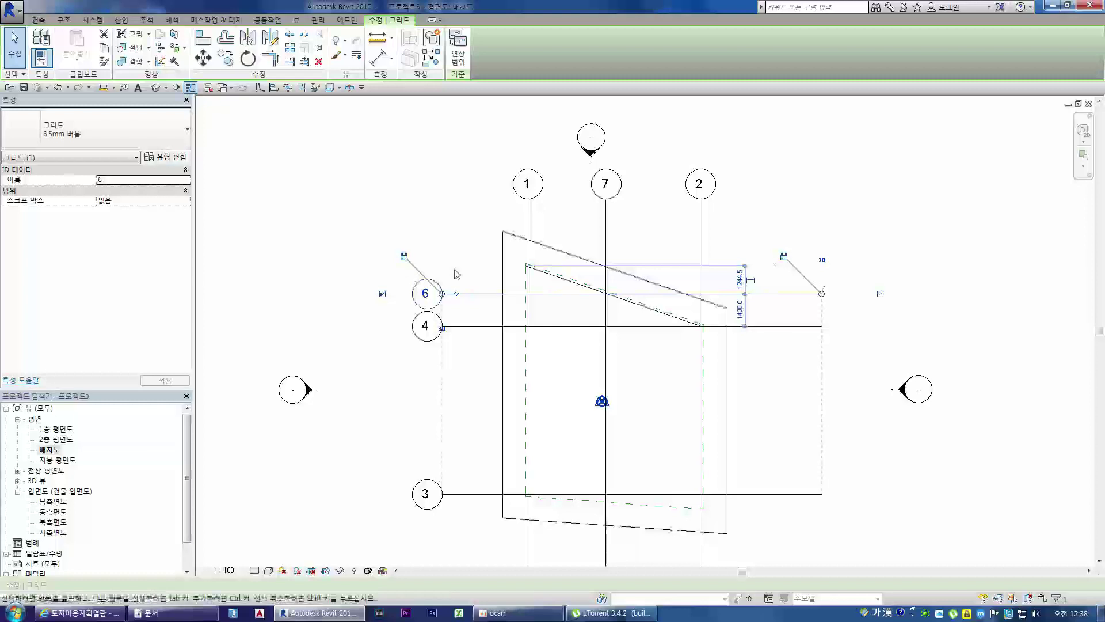
# Unlock grid 6's left end and extend grids 6 and 4 further left
pyautogui.moveTo(442, 295); pyautogui.dragTo(358, 294)
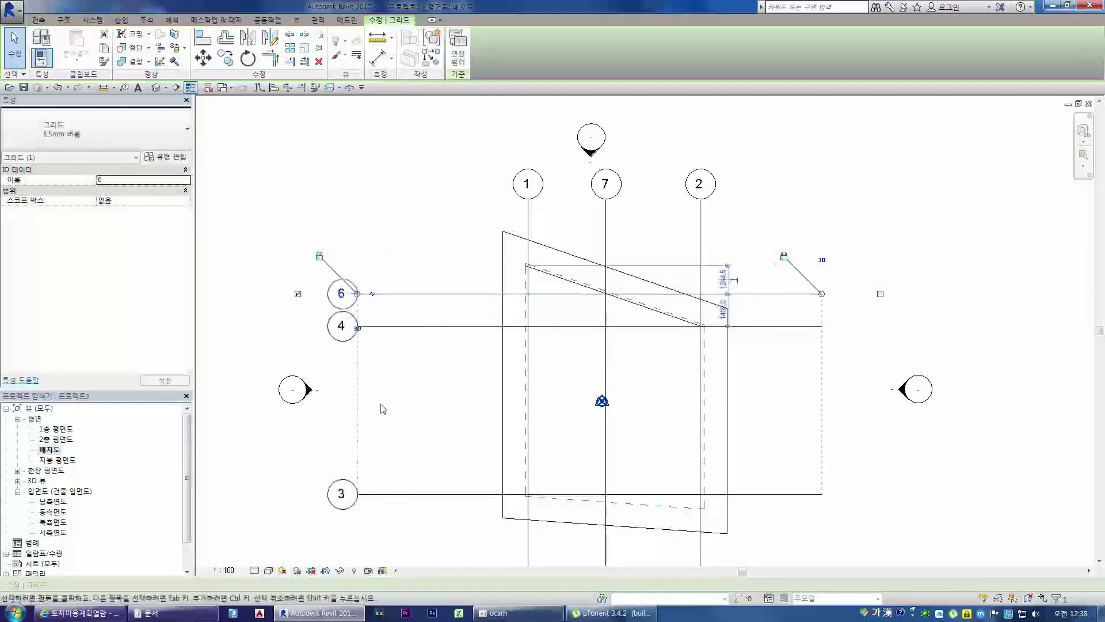
pyautogui.moveTo(358, 294); pyautogui.dragTo(453, 294)
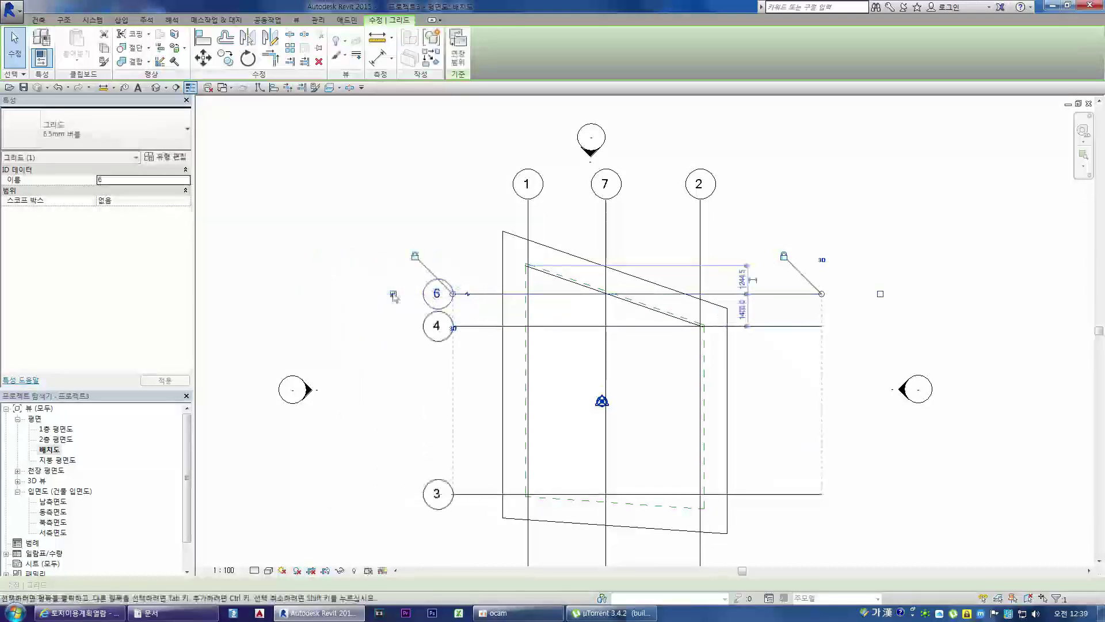
pyautogui.click(415, 257)
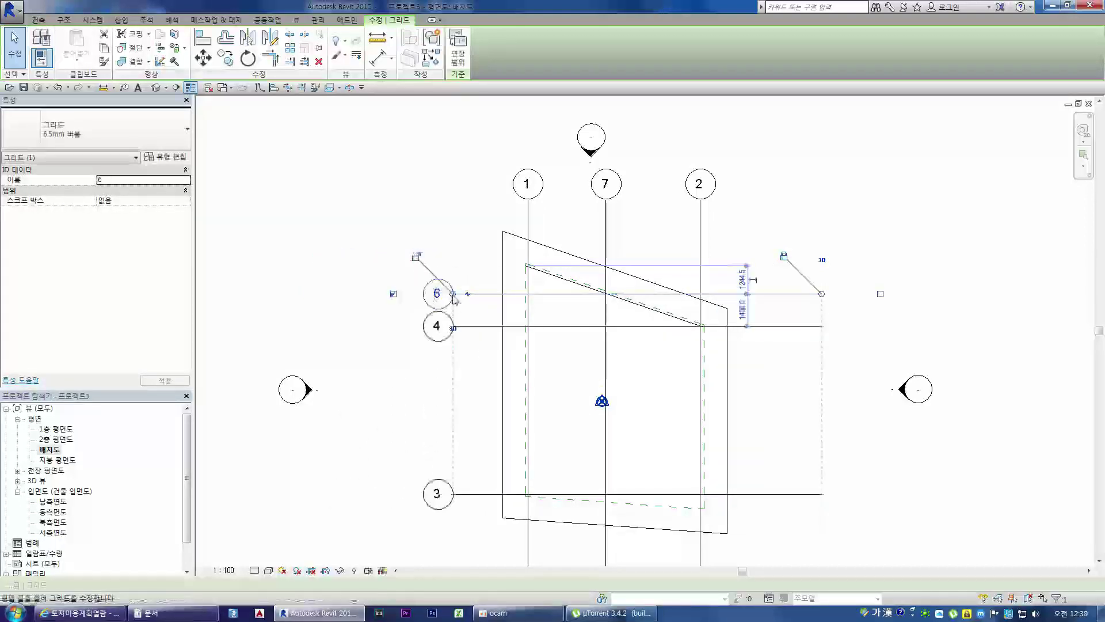
pyautogui.moveTo(454, 294); pyautogui.dragTo(362, 293)
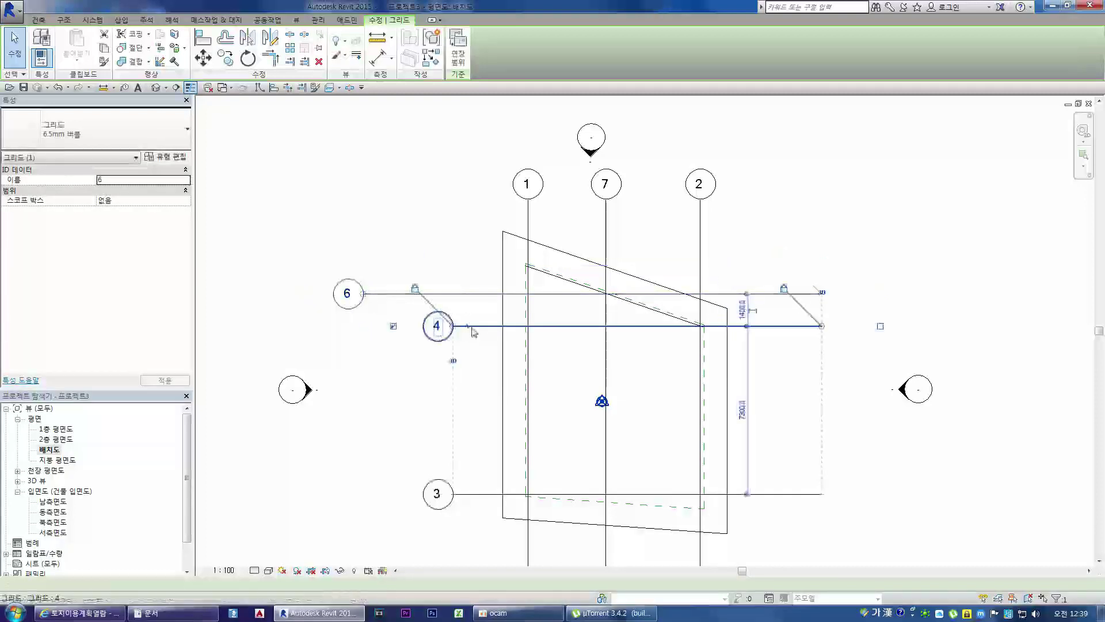
pyautogui.click(454, 326)
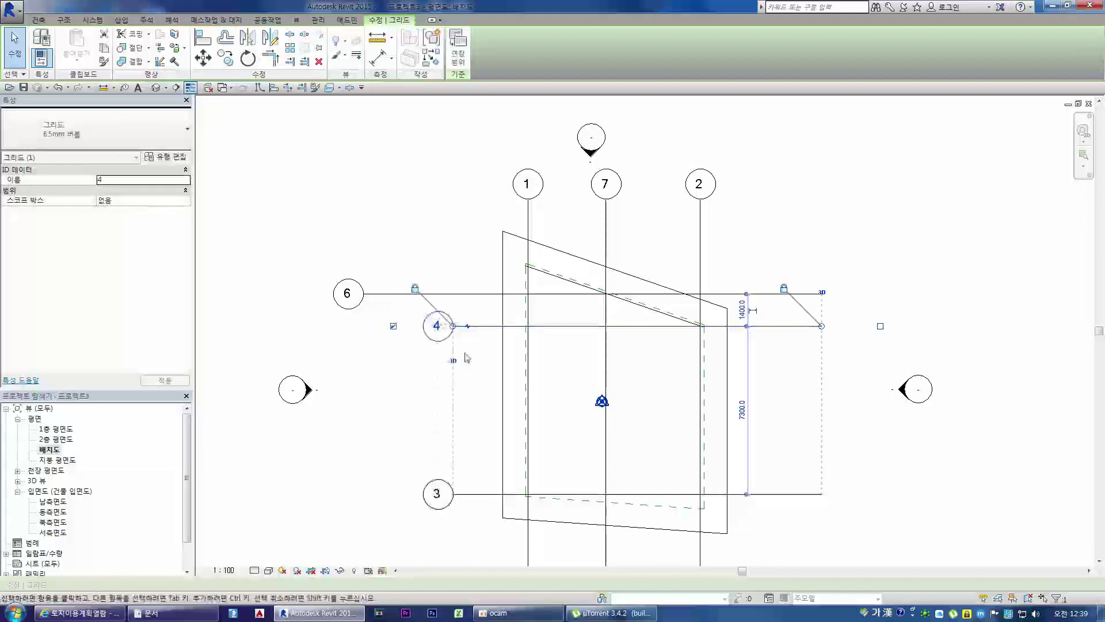
pyautogui.moveTo(454, 327); pyautogui.dragTo(412, 327)
pyautogui.click(471, 424)
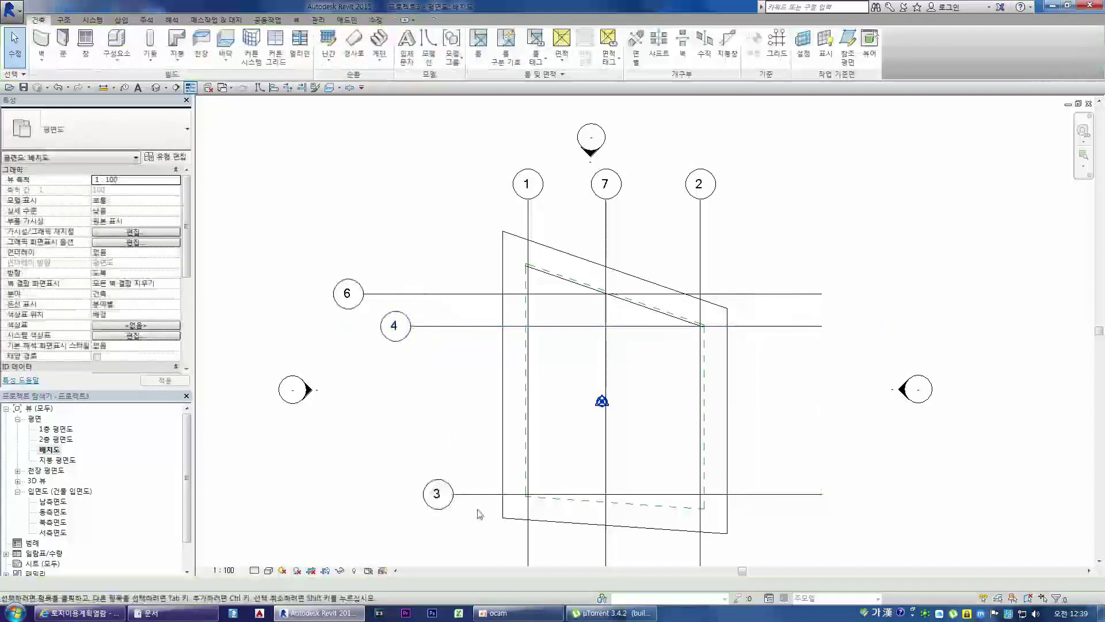
# Check grids 3, 6 and 4 and nudge grid 4's left end
pyautogui.click(467, 496)
pyautogui.press('Escape')
pyautogui.click(461, 295)
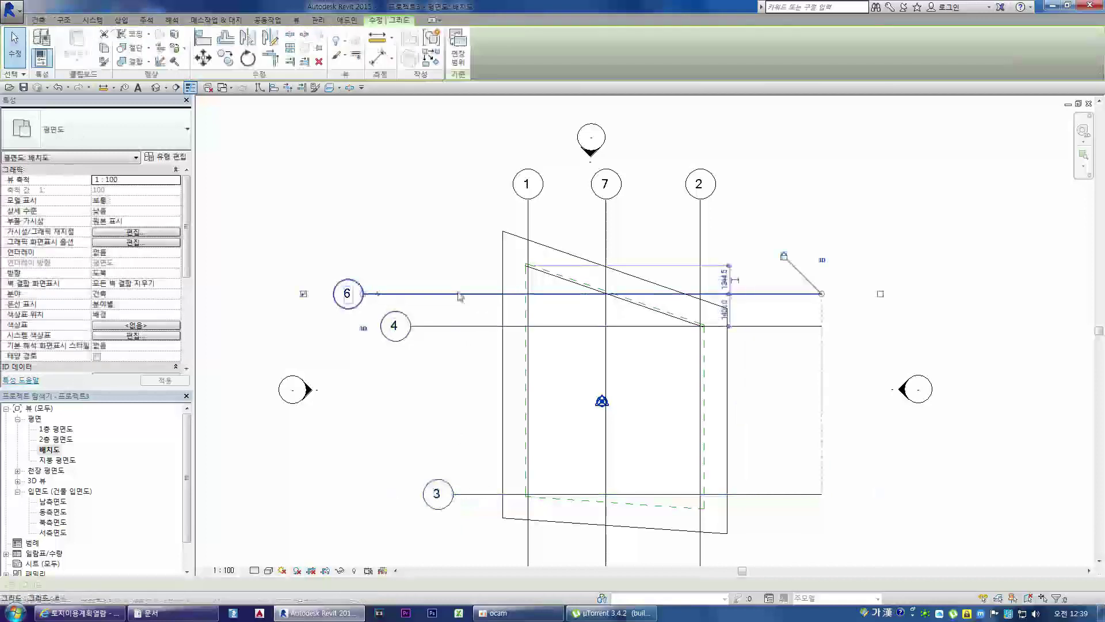
pyautogui.click(403, 363)
pyautogui.click(438, 327)
pyautogui.moveTo(411, 326)
pyautogui.mouseDown()
pyautogui.moveTo(455, 329)
pyautogui.moveTo(411, 326)
pyautogui.mouseUp()
pyautogui.click(409, 407)
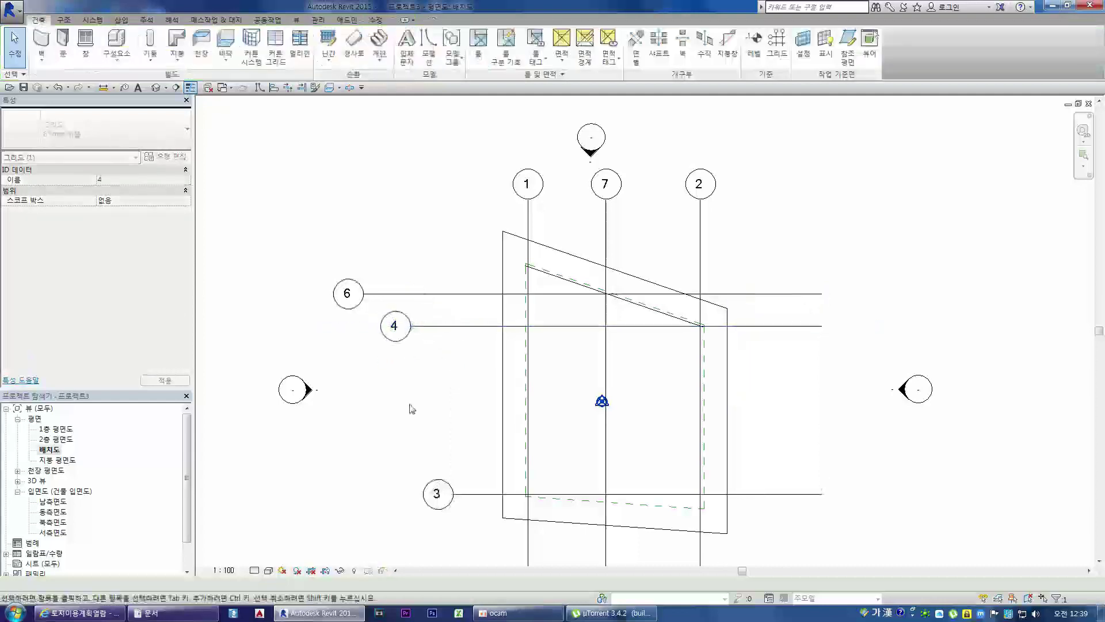
pyautogui.click(474, 494)
pyautogui.click(472, 468)
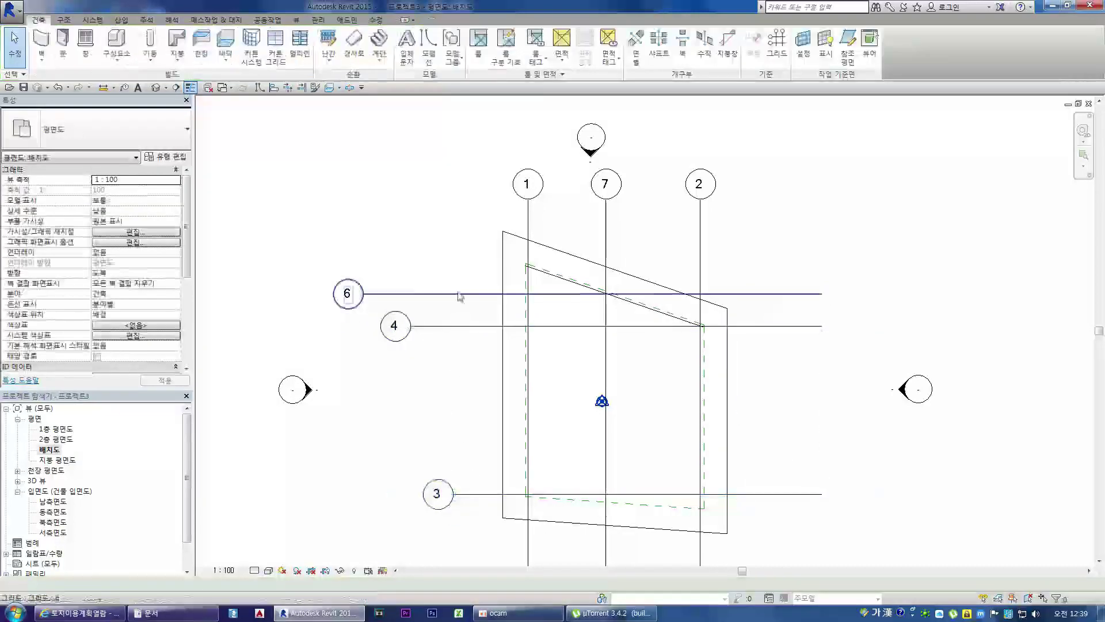
pyautogui.click(461, 296)
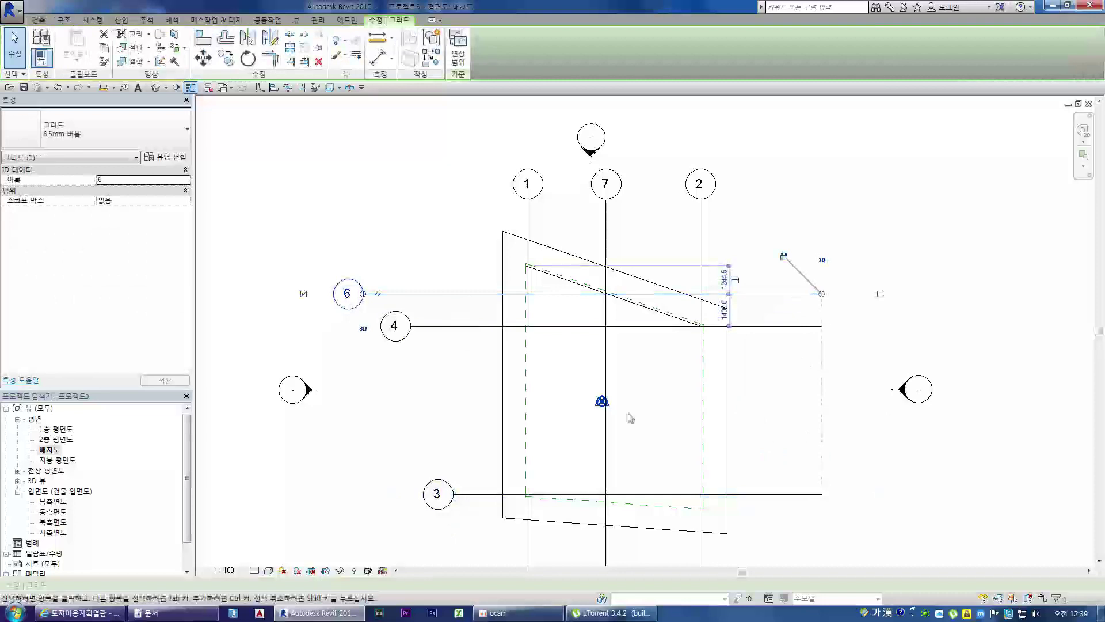
pyautogui.click(403, 361)
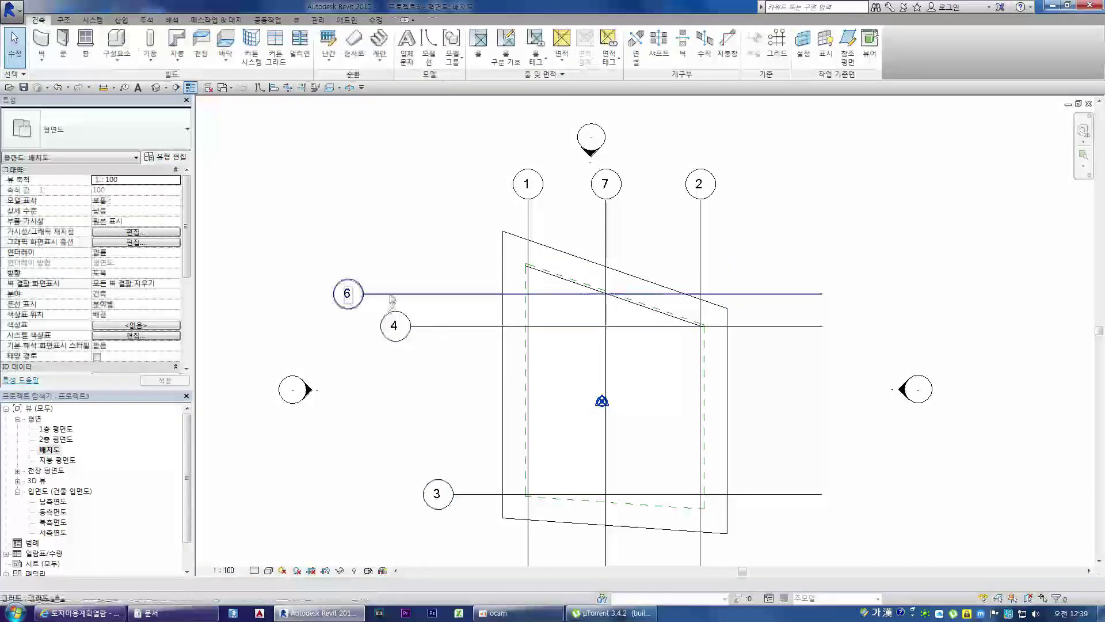
# Align grid 6's left end with grid 4's, then pull both inward together
pyautogui.click(374, 304)
pyautogui.moveTo(363, 295); pyautogui.dragTo(411, 294)
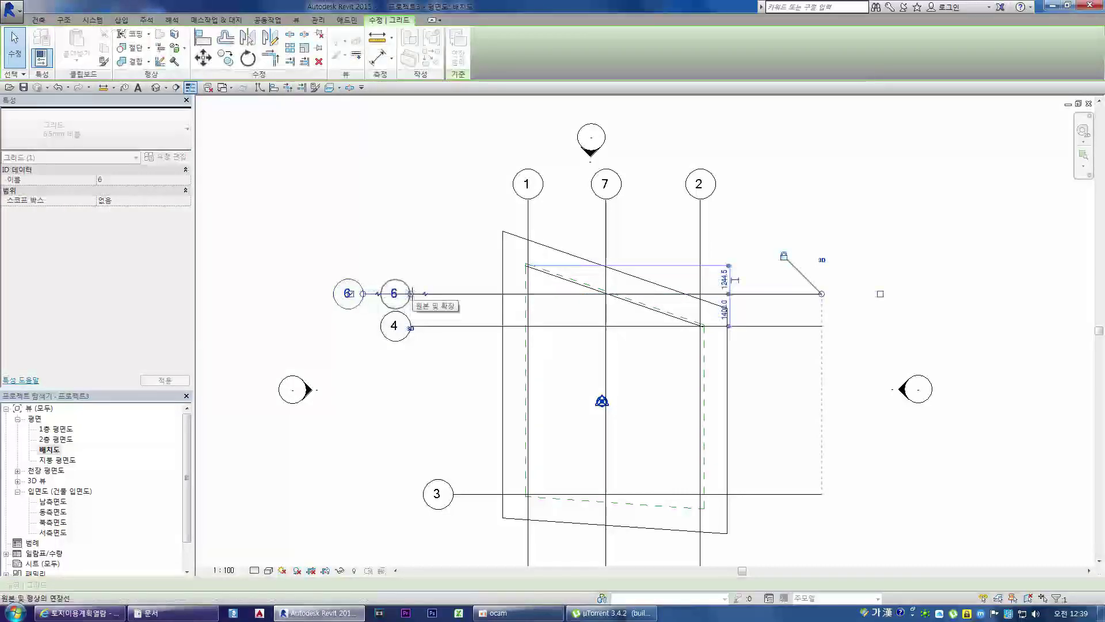
pyautogui.moveTo(411, 294); pyautogui.dragTo(412, 294)
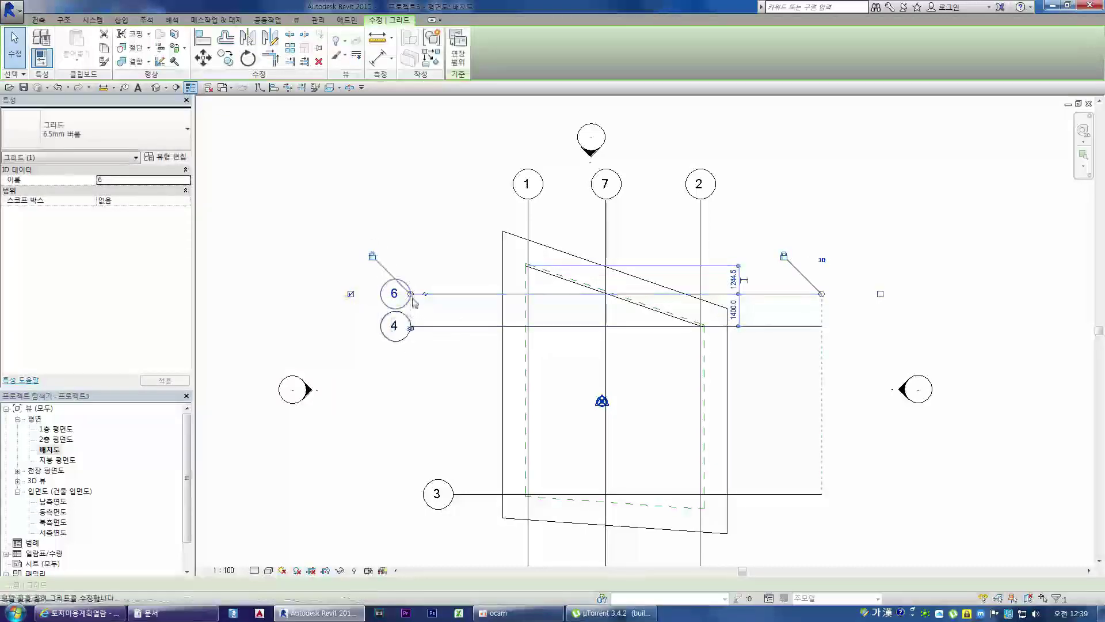
pyautogui.moveTo(411, 293); pyautogui.dragTo(454, 294)
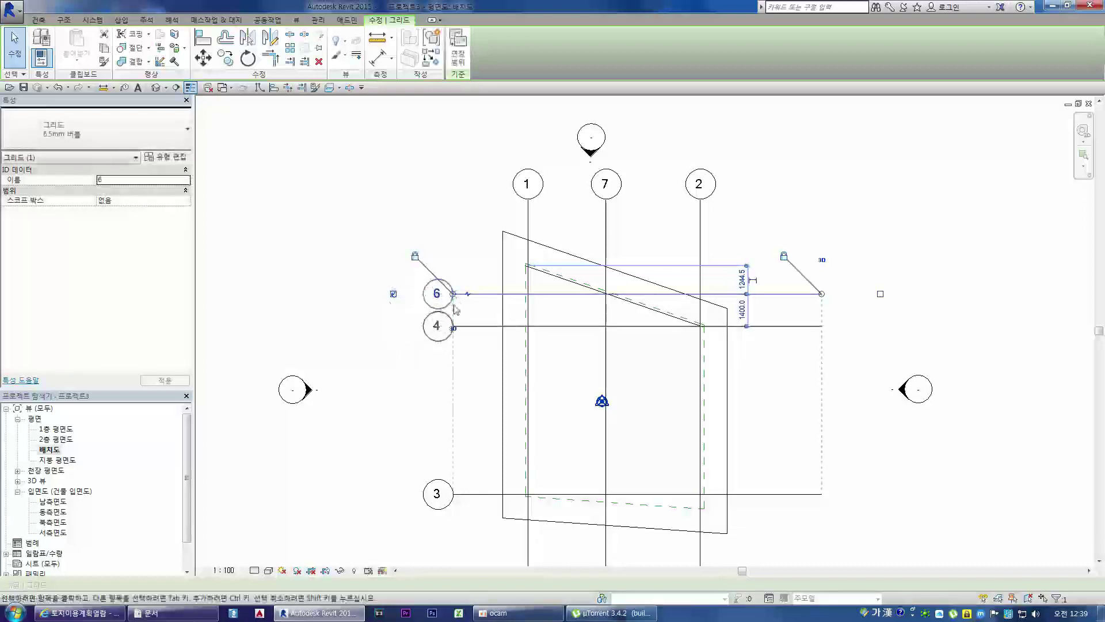
pyautogui.click(425, 376)
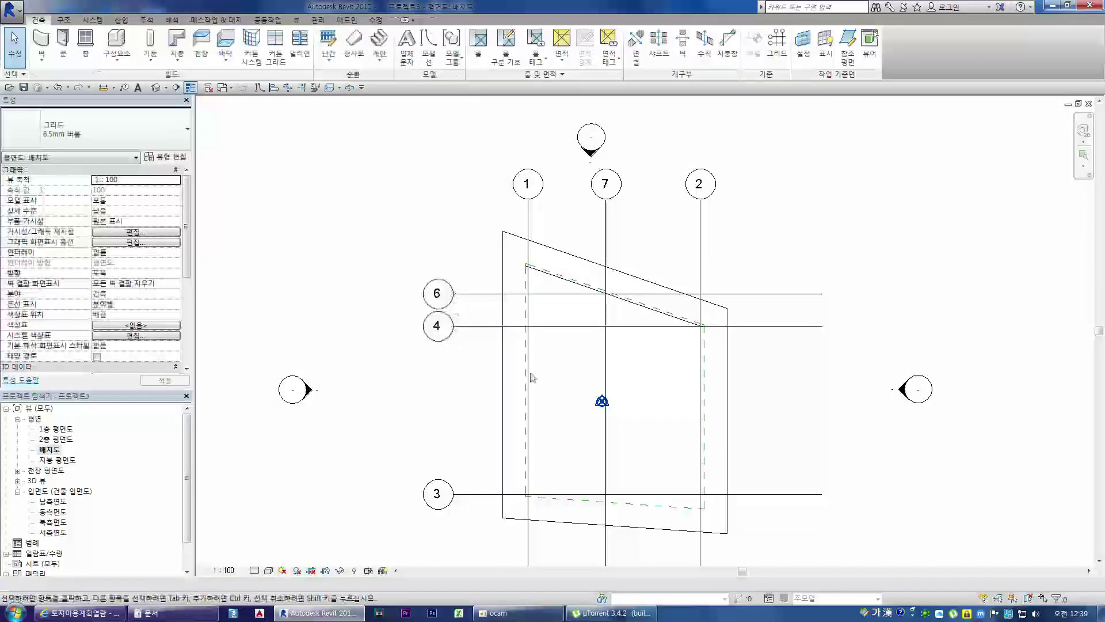
# Adjust the right ends of grids 6 and 4, shortening grid 6
pyautogui.click(813, 295)
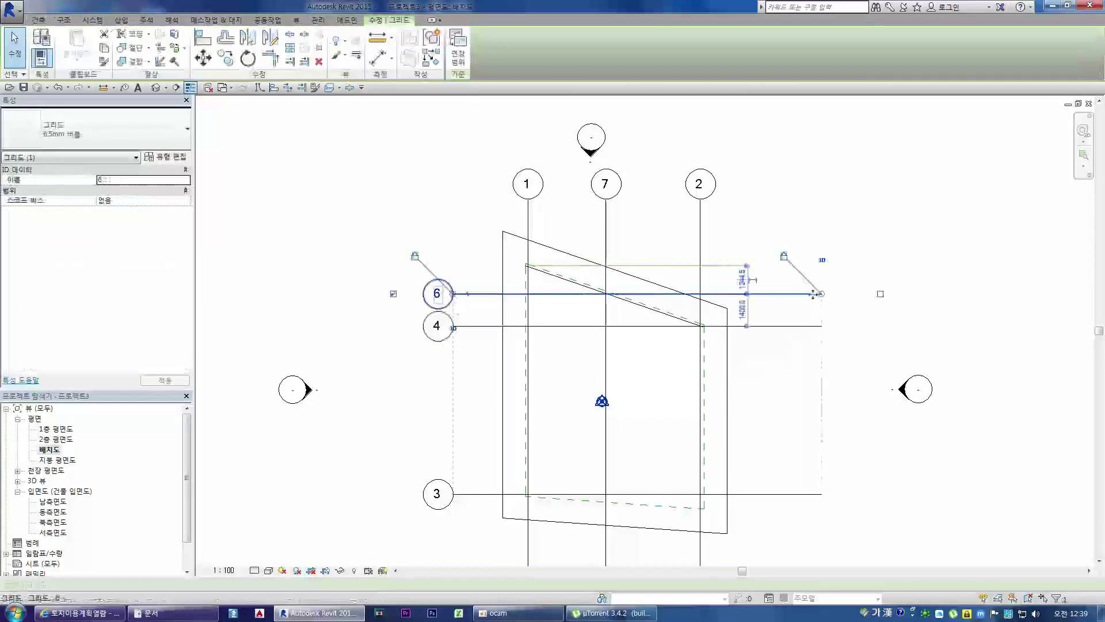
pyautogui.click(821, 326)
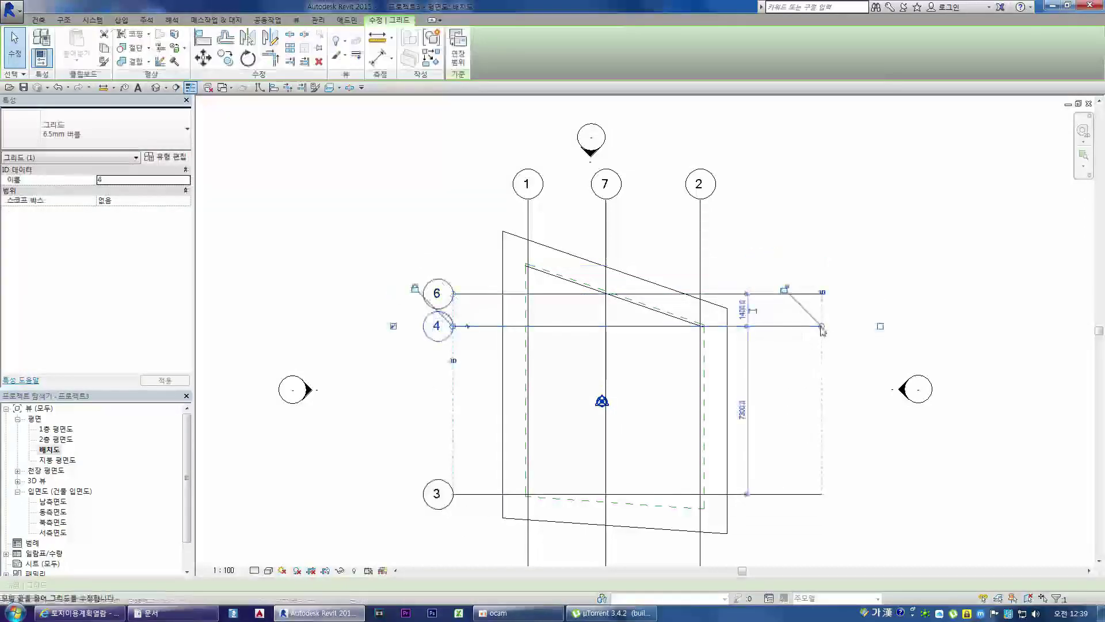
pyautogui.click(441, 292)
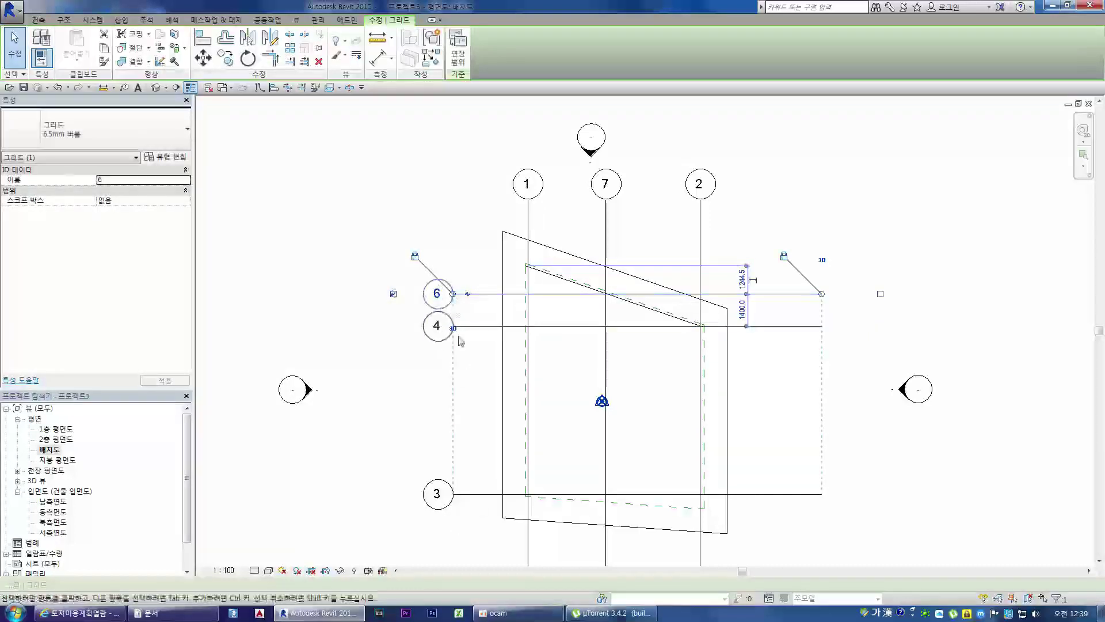
pyautogui.click(428, 380)
pyautogui.click(812, 295)
pyautogui.moveTo(822, 294)
pyautogui.mouseDown()
pyautogui.moveTo(791, 294)
pyautogui.moveTo(822, 294)
pyautogui.mouseUp()
pyautogui.click(796, 328)
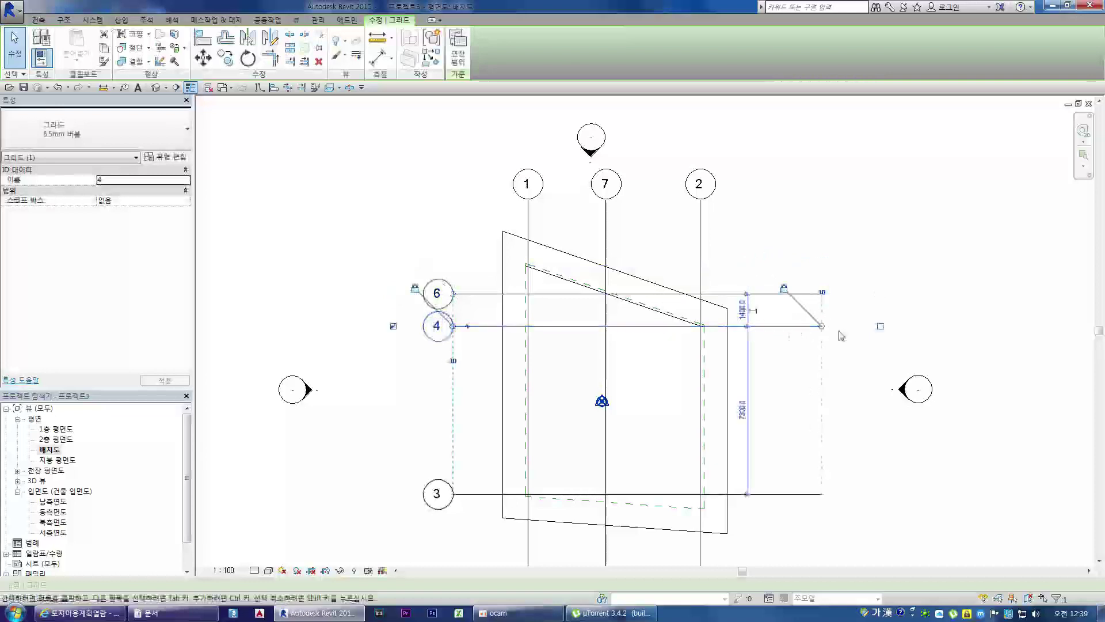
pyautogui.moveTo(821, 325); pyautogui.dragTo(879, 332)
pyautogui.click(823, 307)
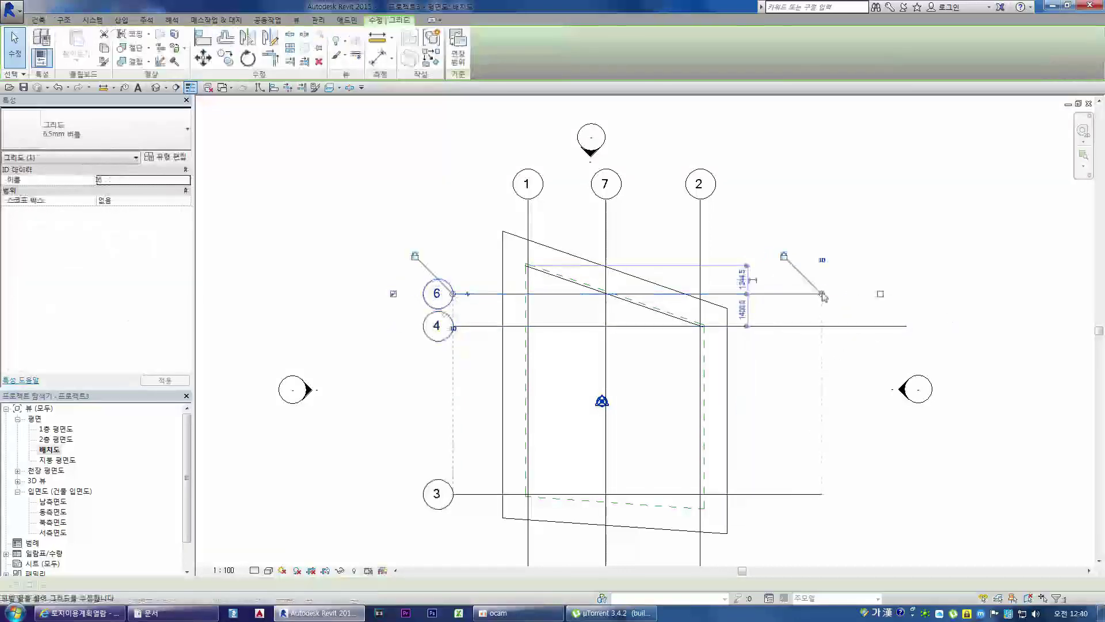
pyautogui.moveTo(817, 294); pyautogui.dragTo(777, 293)
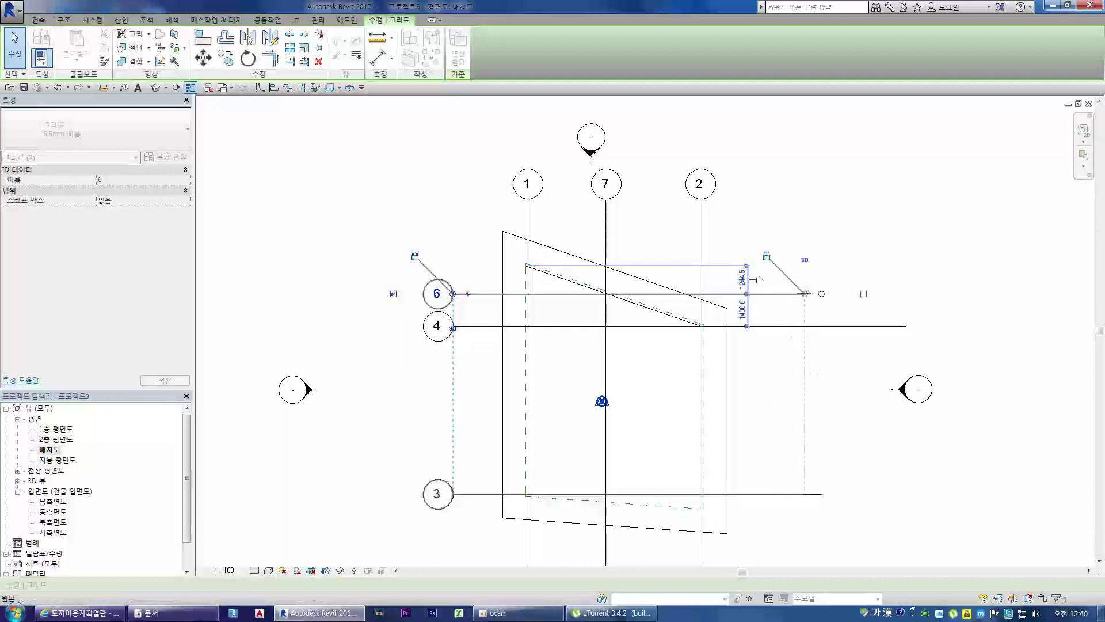
# Pull grid 4's right end inward to line up with grid 6's end
pyautogui.click(875, 326)
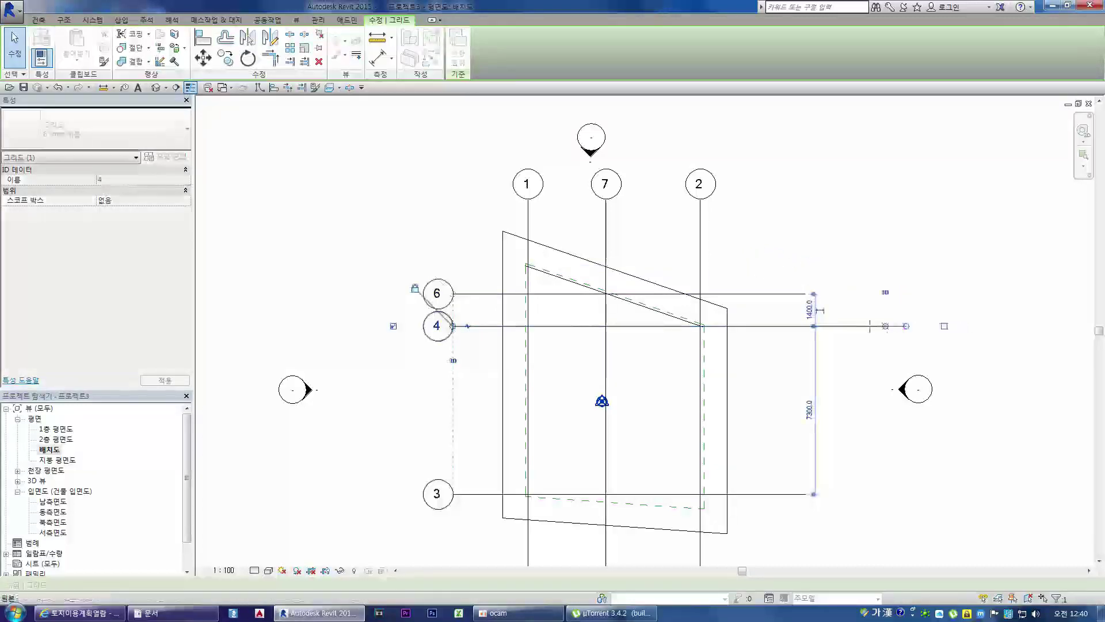
pyautogui.moveTo(824, 326); pyautogui.dragTo(812, 326)
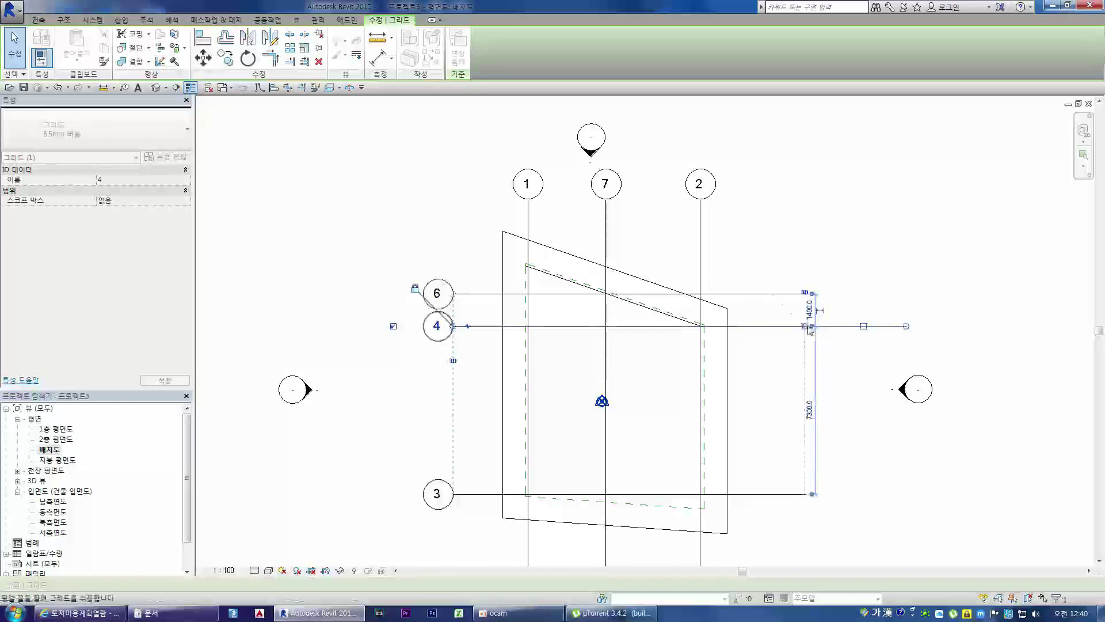
pyautogui.moveTo(812, 326); pyautogui.dragTo(805, 326)
pyautogui.click(836, 262)
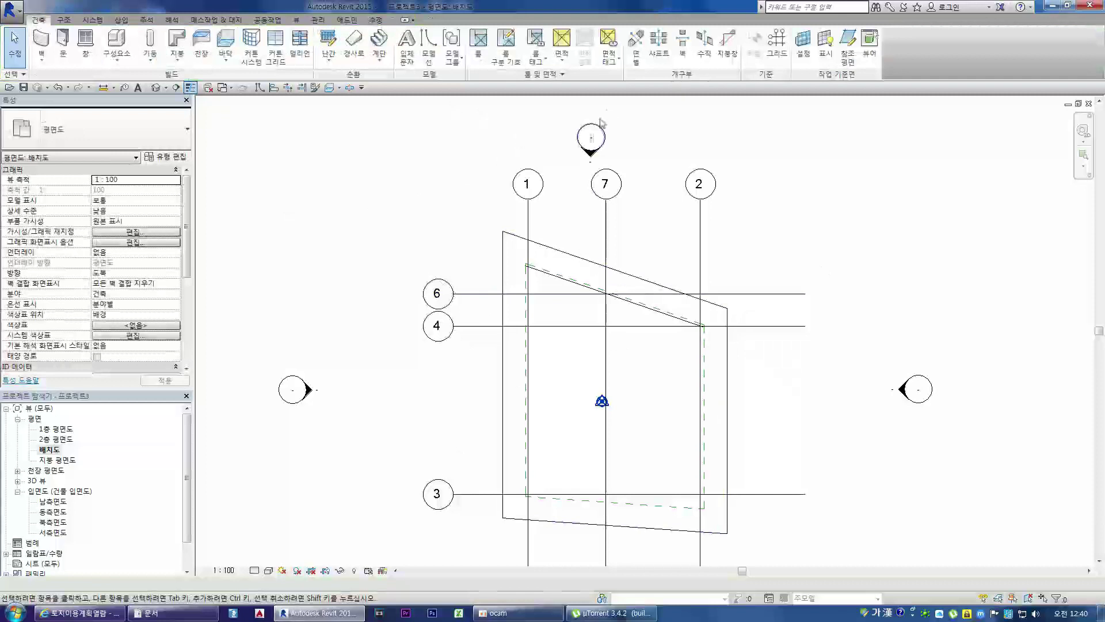
# Choose linear dimensioning from Modify > Measure
pyautogui.click(373, 21)
pyautogui.click(393, 59)
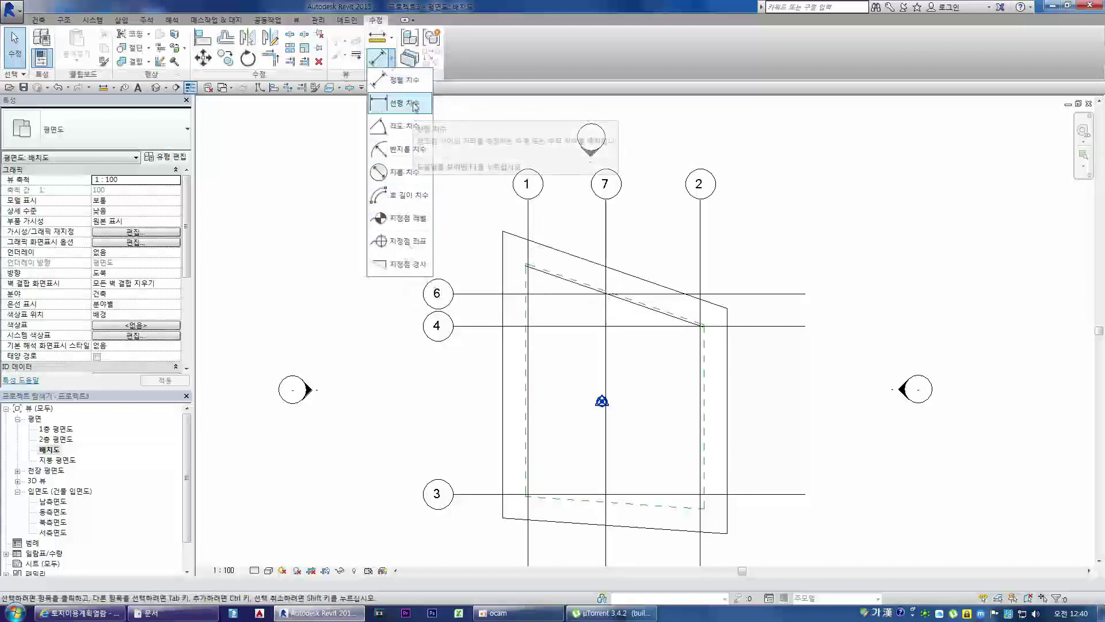
pyautogui.click(404, 105)
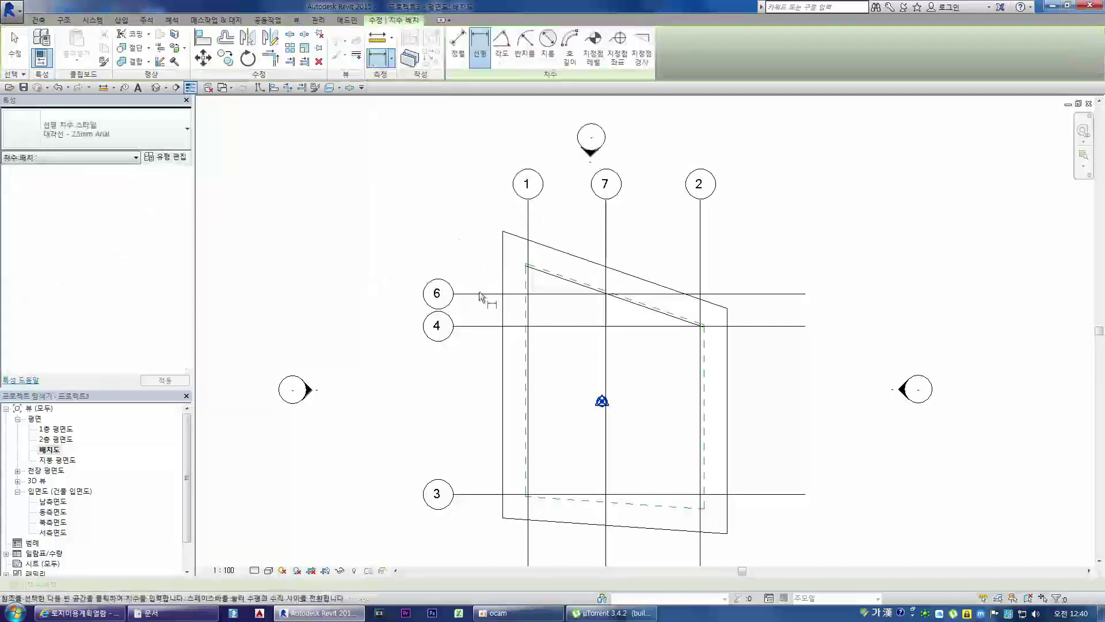
pyautogui.click(392, 58)
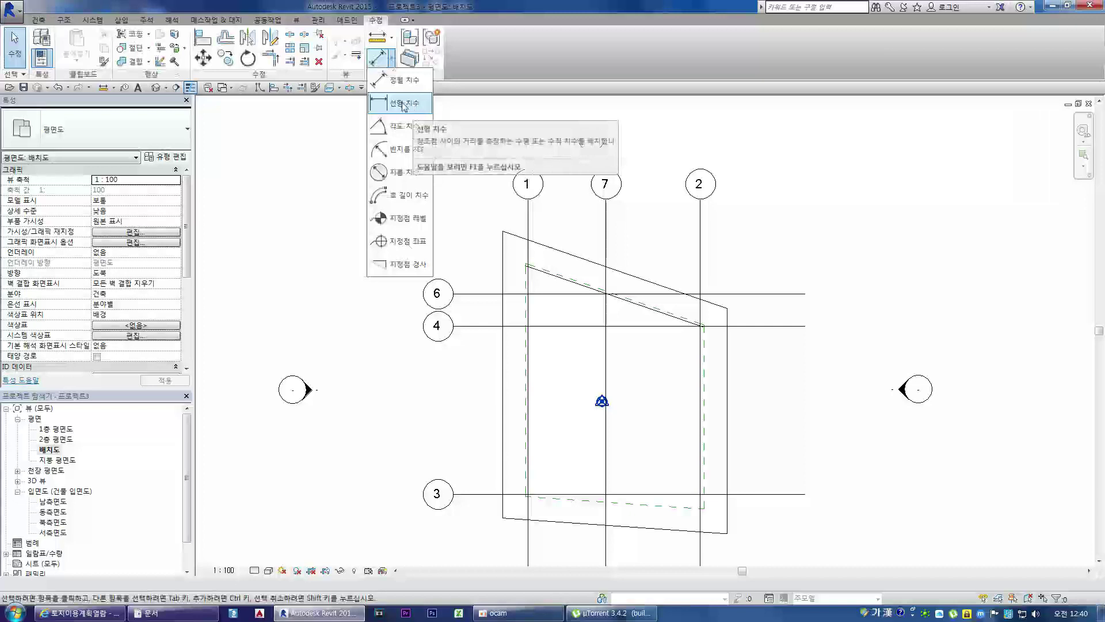
pyautogui.click(403, 104)
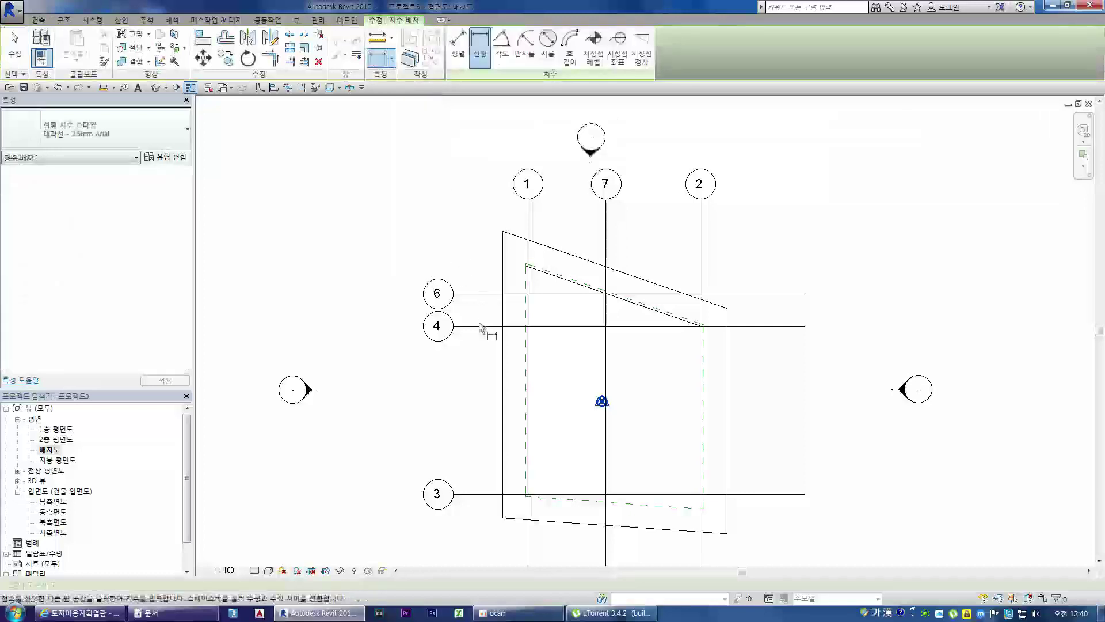
# Place a trial 7633 dimension above the outline, then delete it
pyautogui.scroll(2, 526, 268)
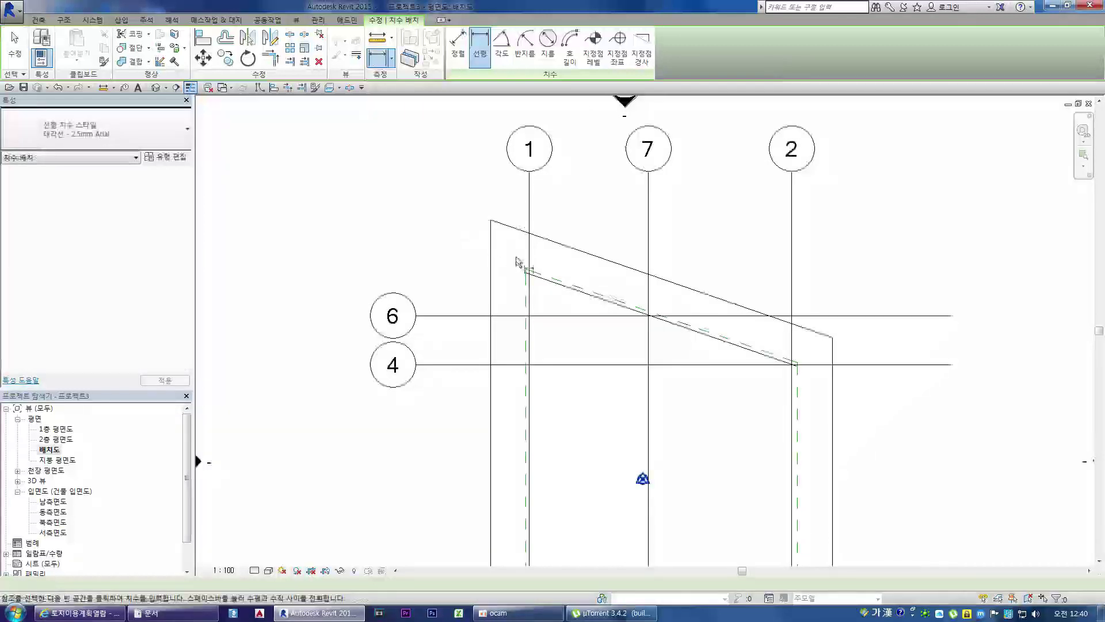
pyautogui.click(526, 271)
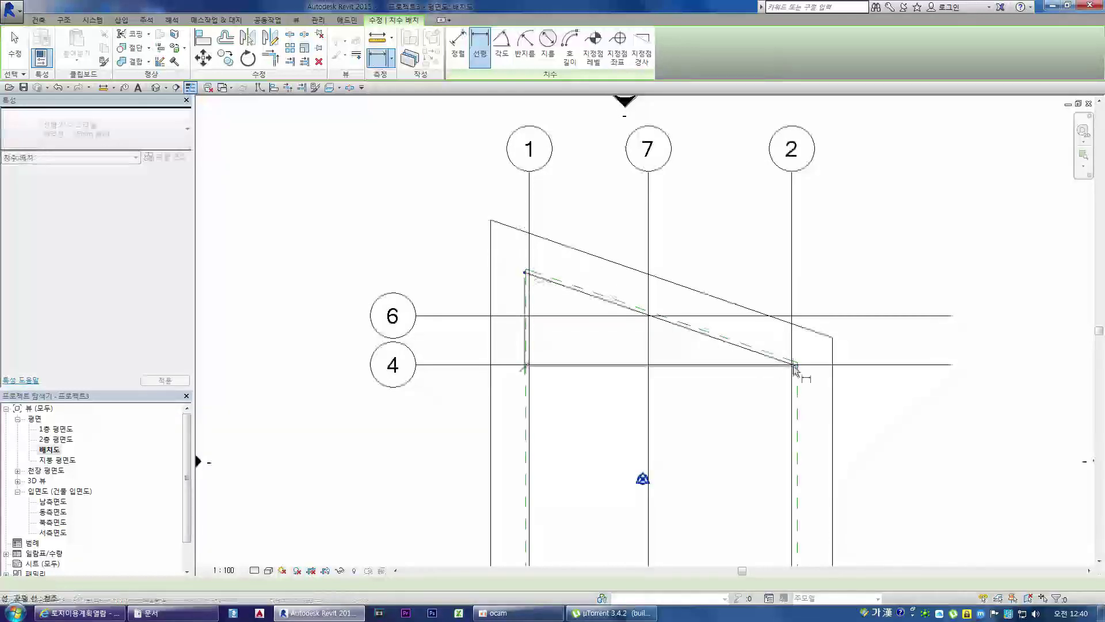
pyautogui.click(794, 366)
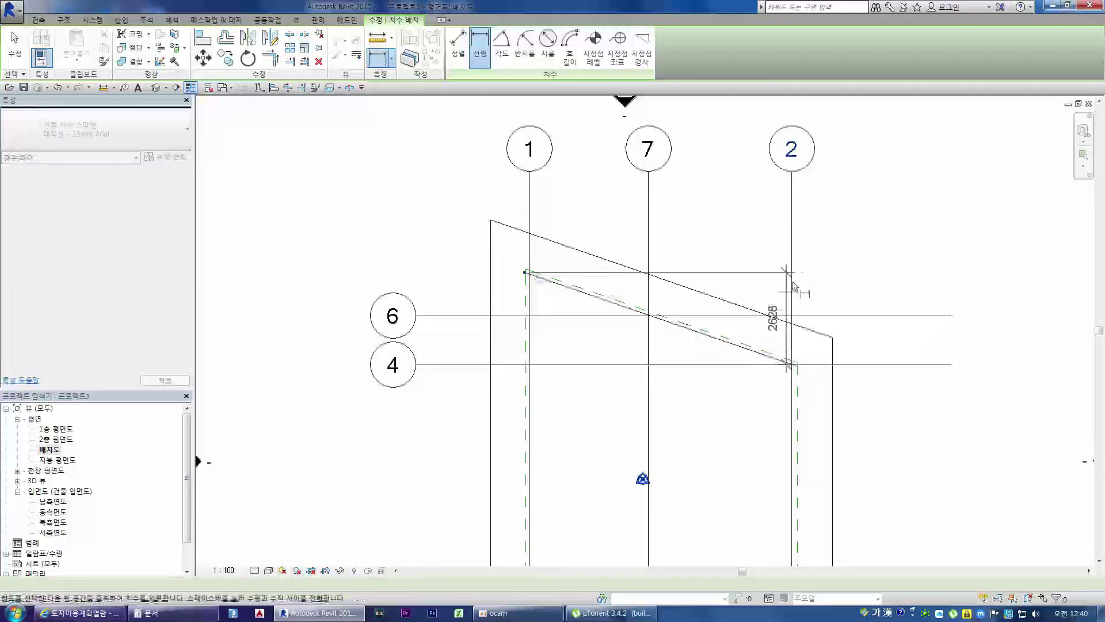
pyautogui.scroll(-2, 650, 239)
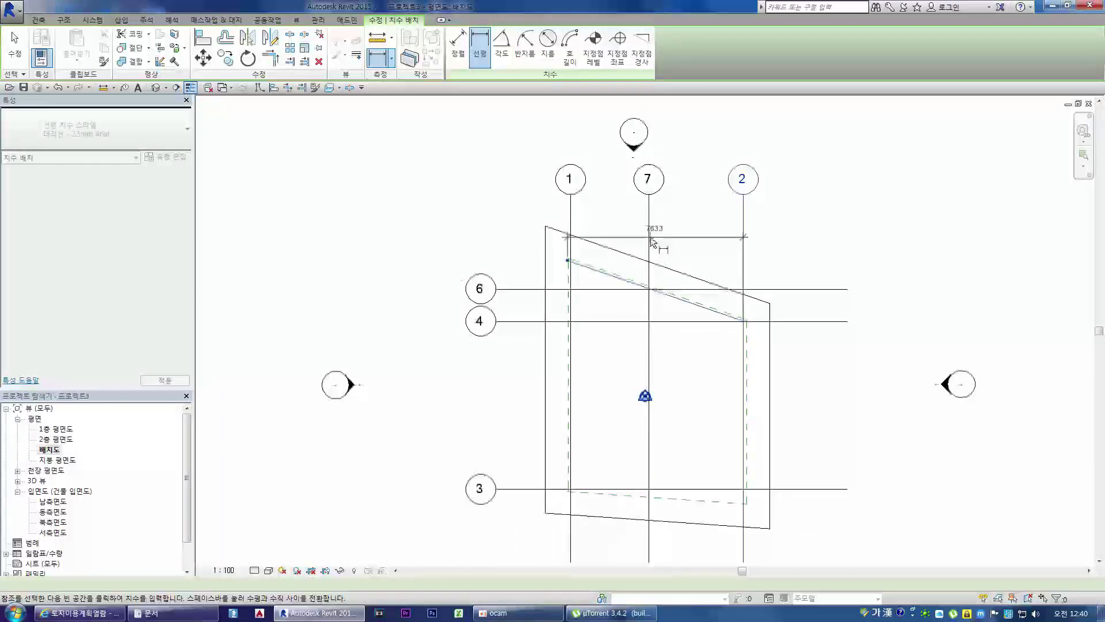
pyautogui.scroll(2, 651, 241)
pyautogui.click(661, 232)
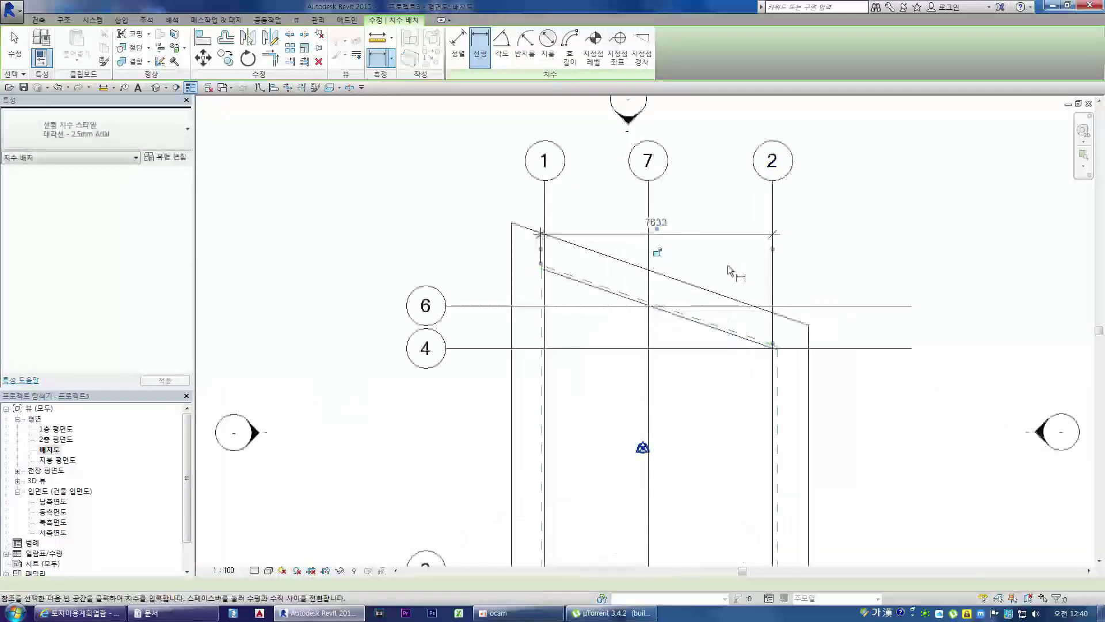
pyautogui.press('Escape')
pyautogui.click(707, 236)
pyautogui.press('Delete')
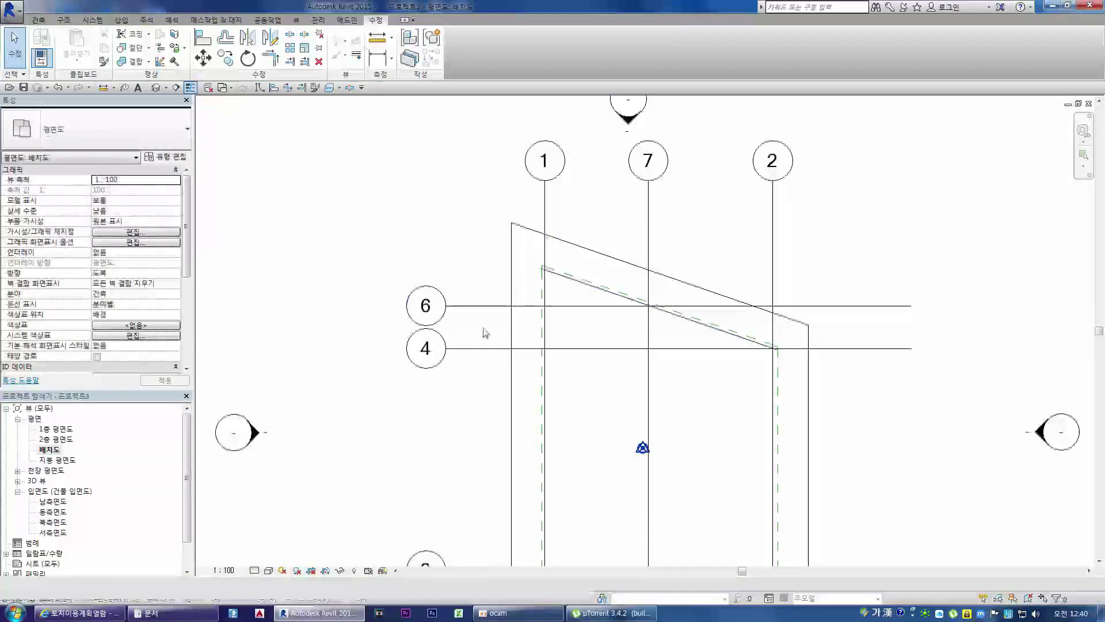
# Dimension grids 1, 7 and 2 with an aligned string reading 3400 and 4100
pyautogui.click(382, 58)
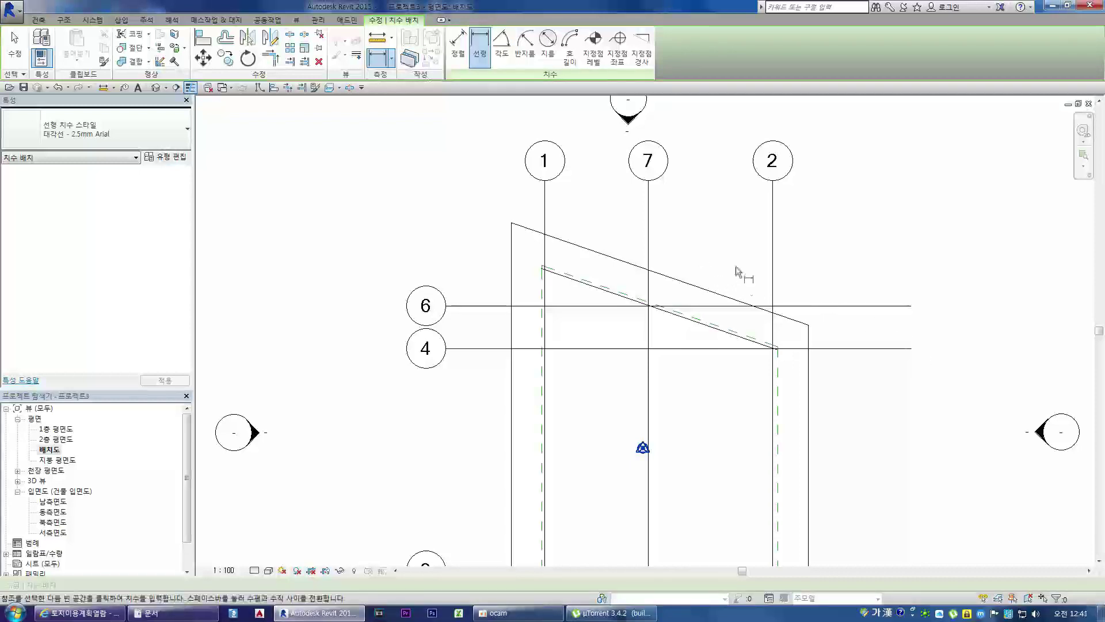
pyautogui.click(457, 47)
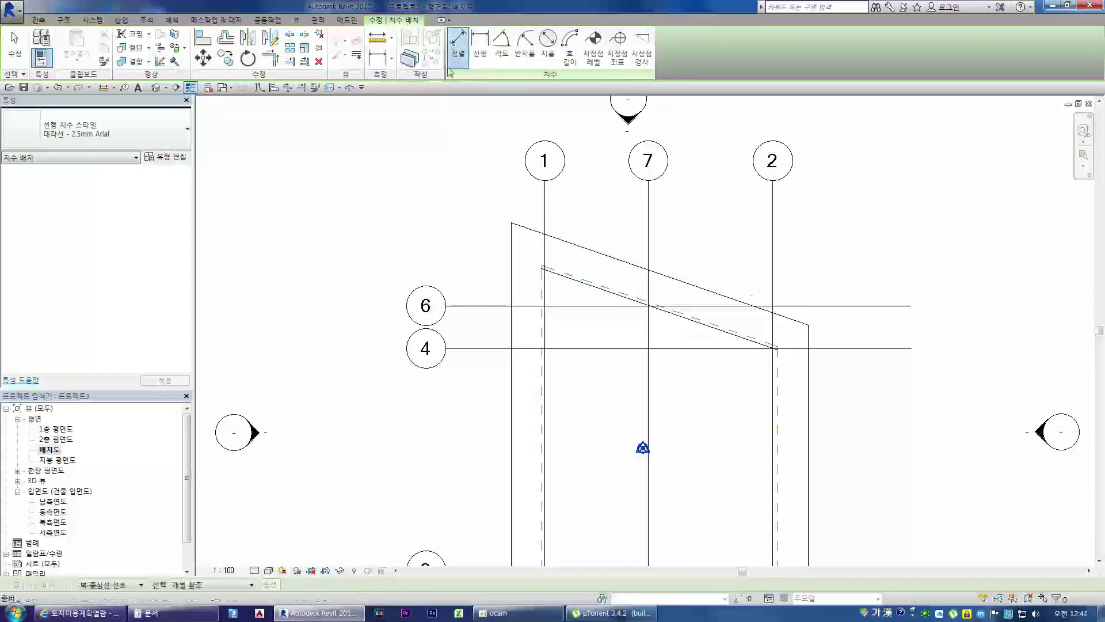
pyautogui.click(546, 206)
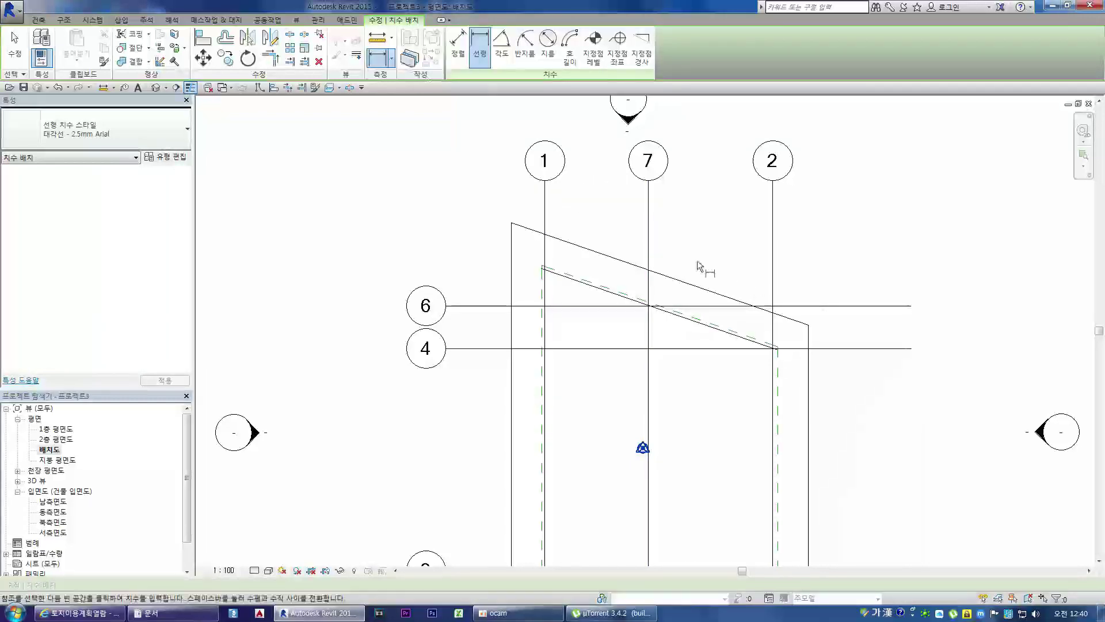
pyautogui.click(458, 47)
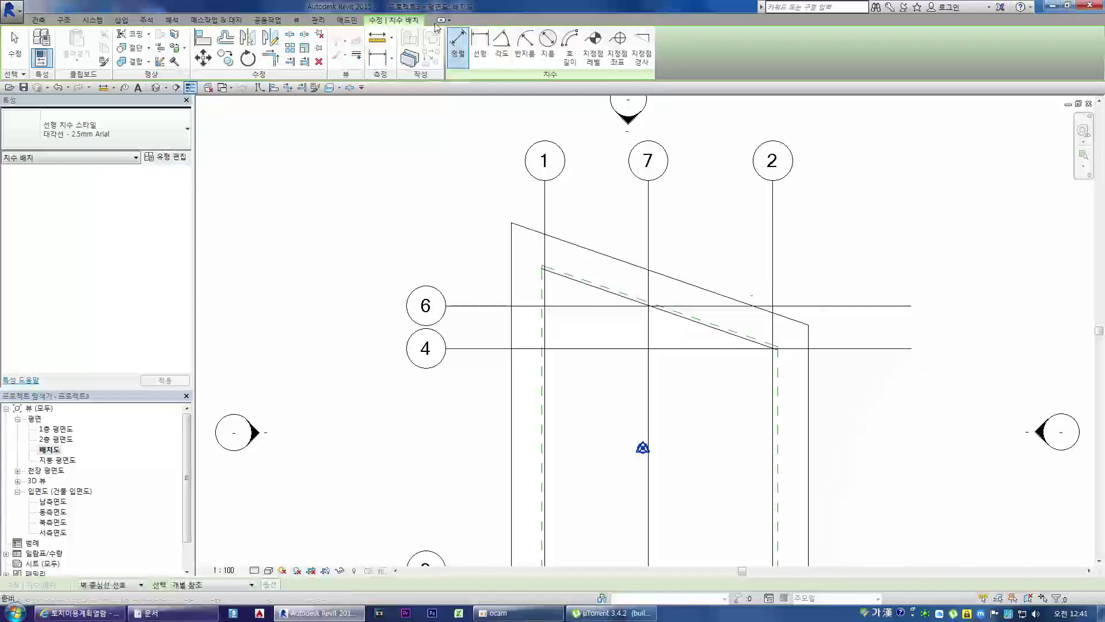
pyautogui.click(545, 202)
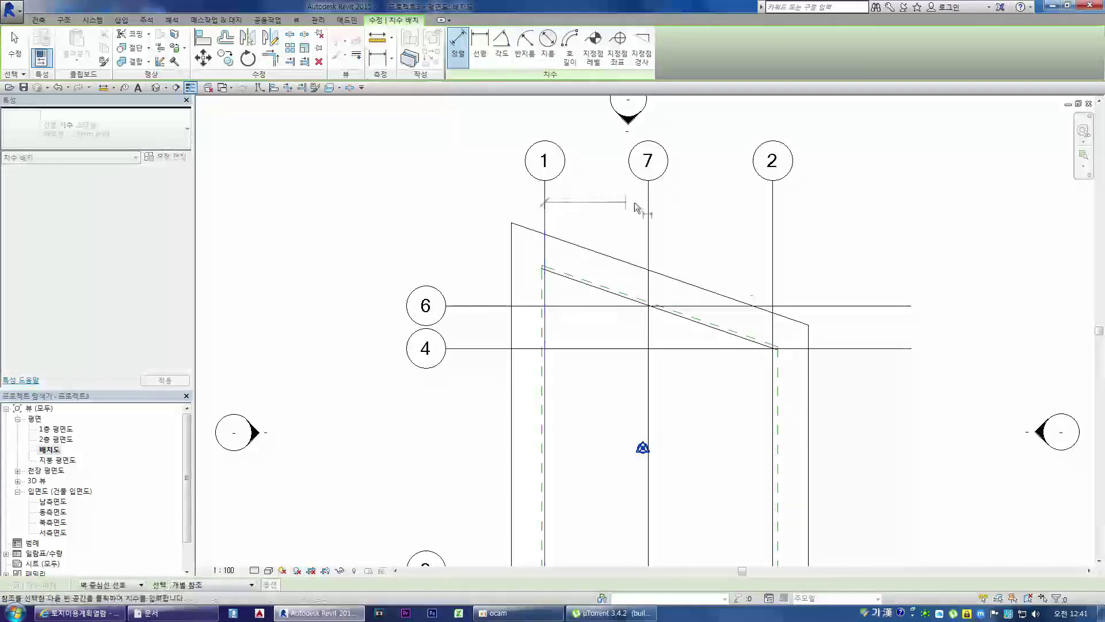
pyautogui.click(650, 208)
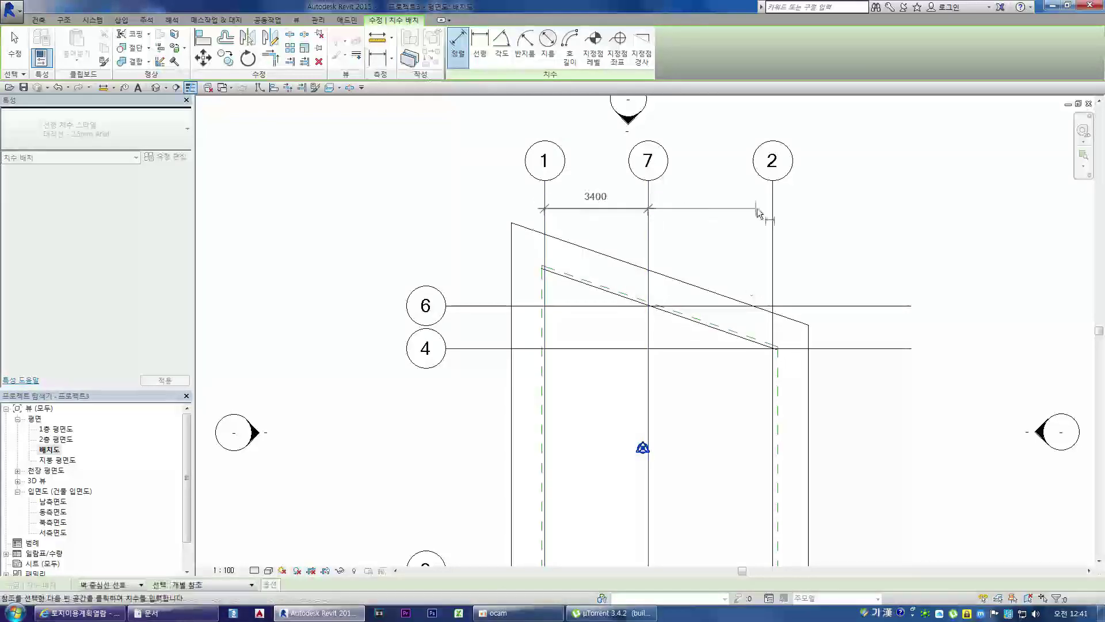
pyautogui.click(773, 208)
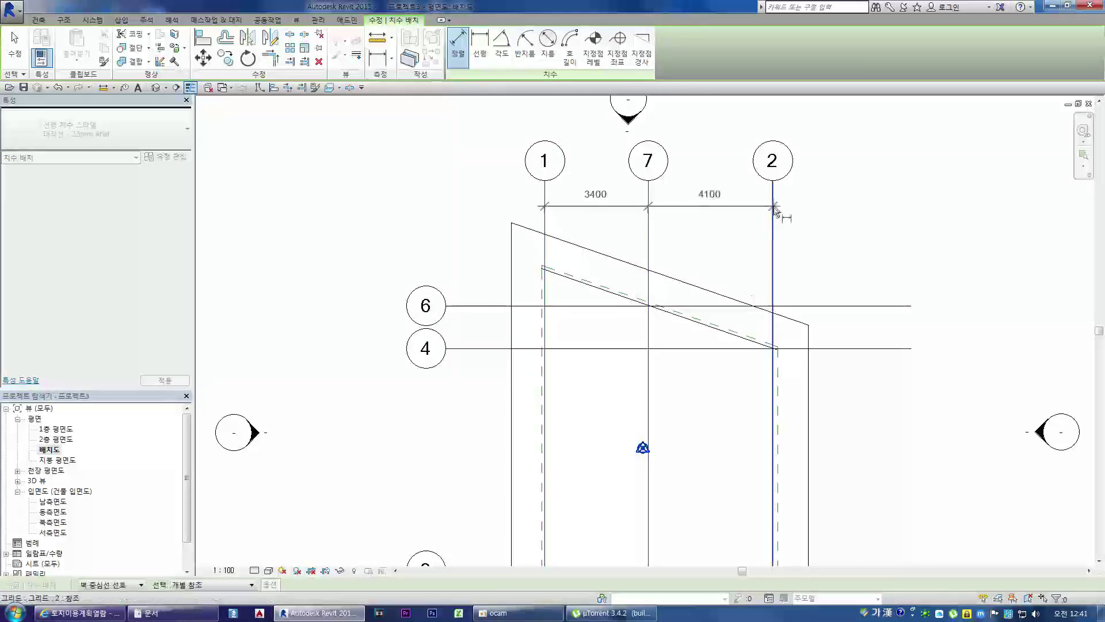
pyautogui.click(884, 254)
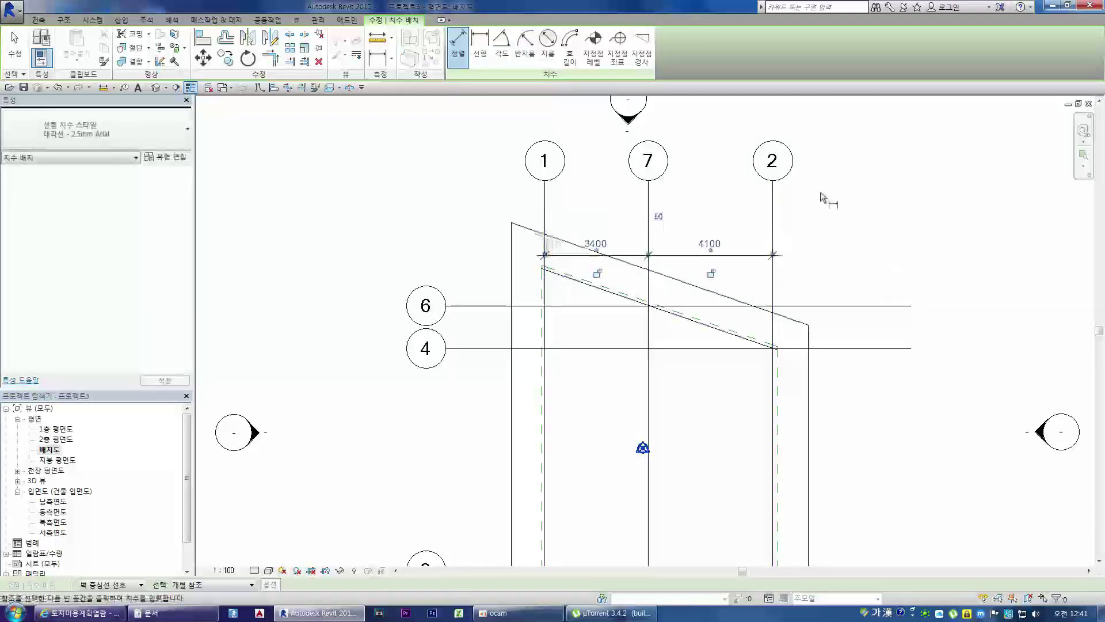
pyautogui.press('Escape')
pyautogui.press('Escape')
pyautogui.click(774, 224)
# Try a 4500 spacing between grids 7 and 2, then restore 4100
pyautogui.scroll(-3, 764, 187)
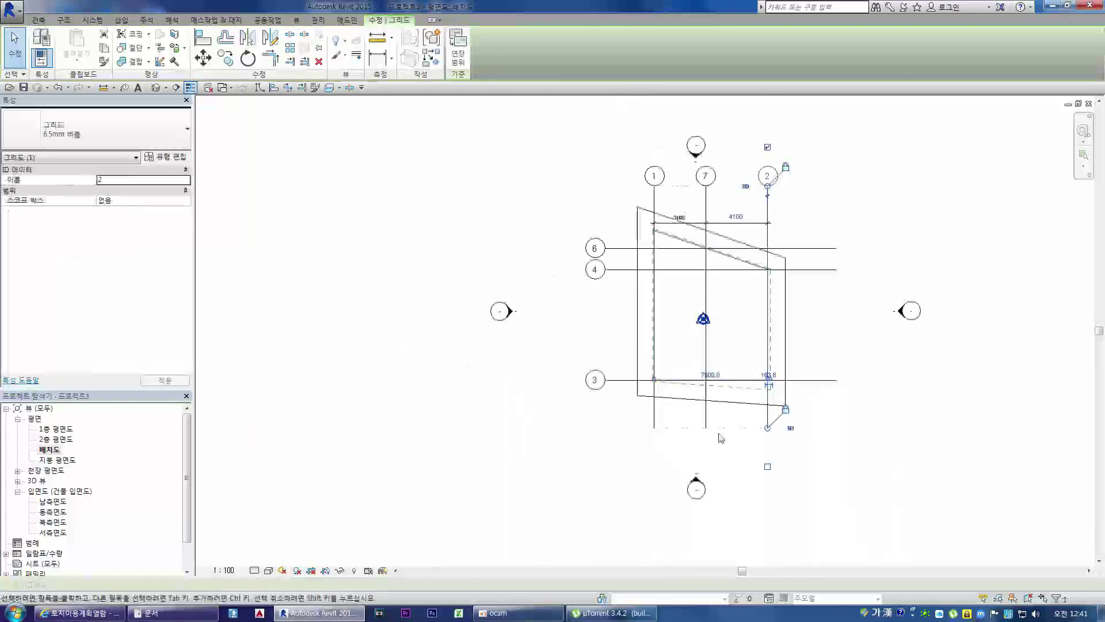
pyautogui.scroll(2, 732, 386)
pyautogui.scroll(-3, 730, 429)
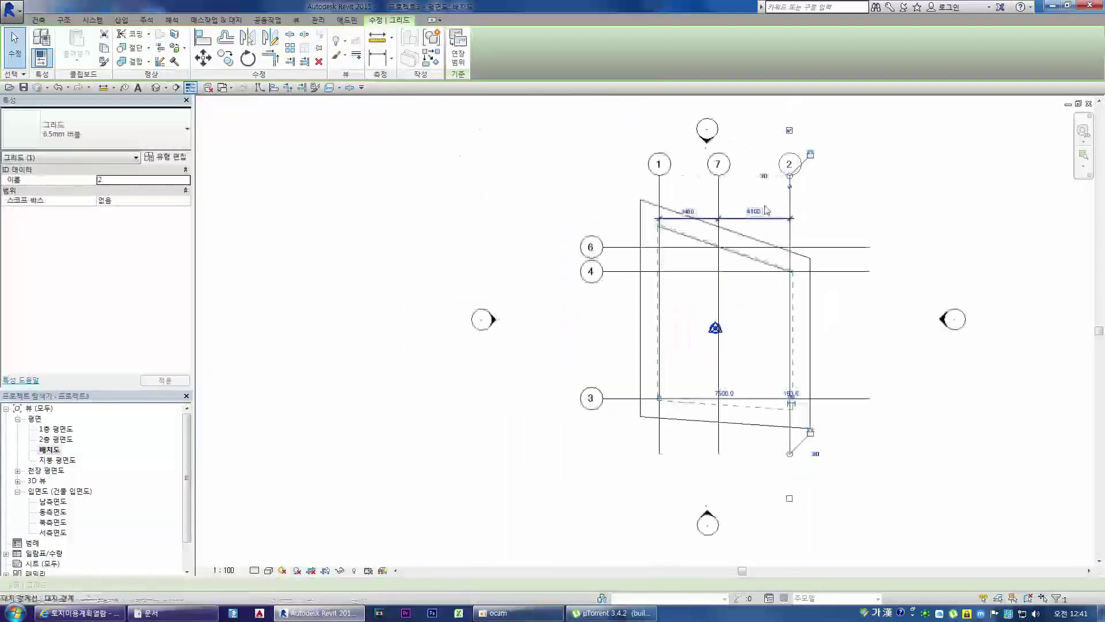
pyautogui.scroll(4, 708, 213)
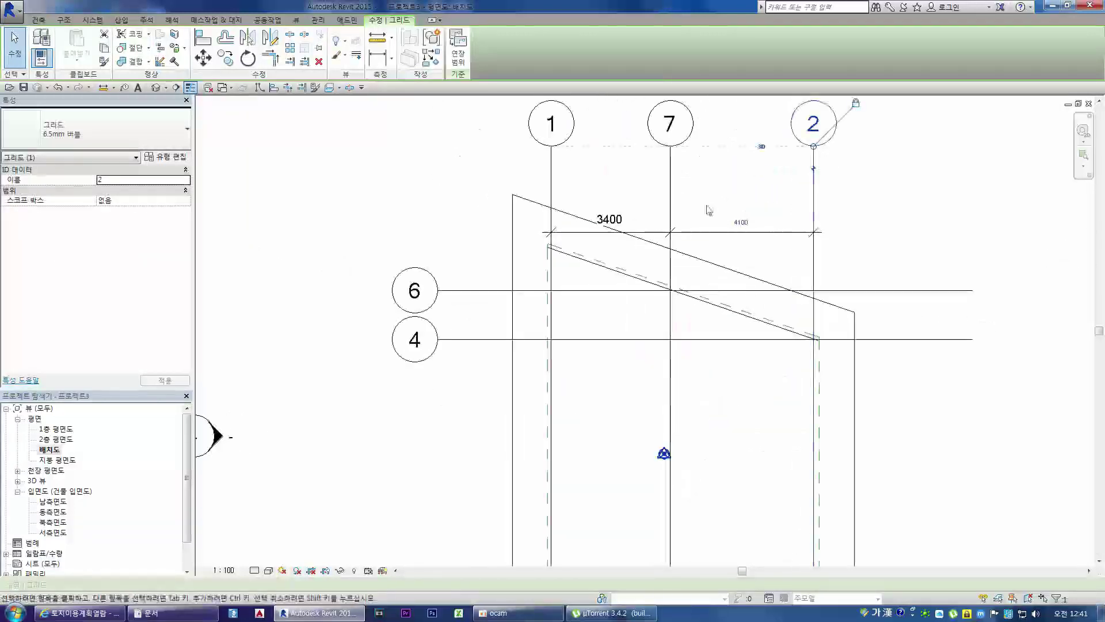
pyautogui.click(745, 223)
pyautogui.write('450')
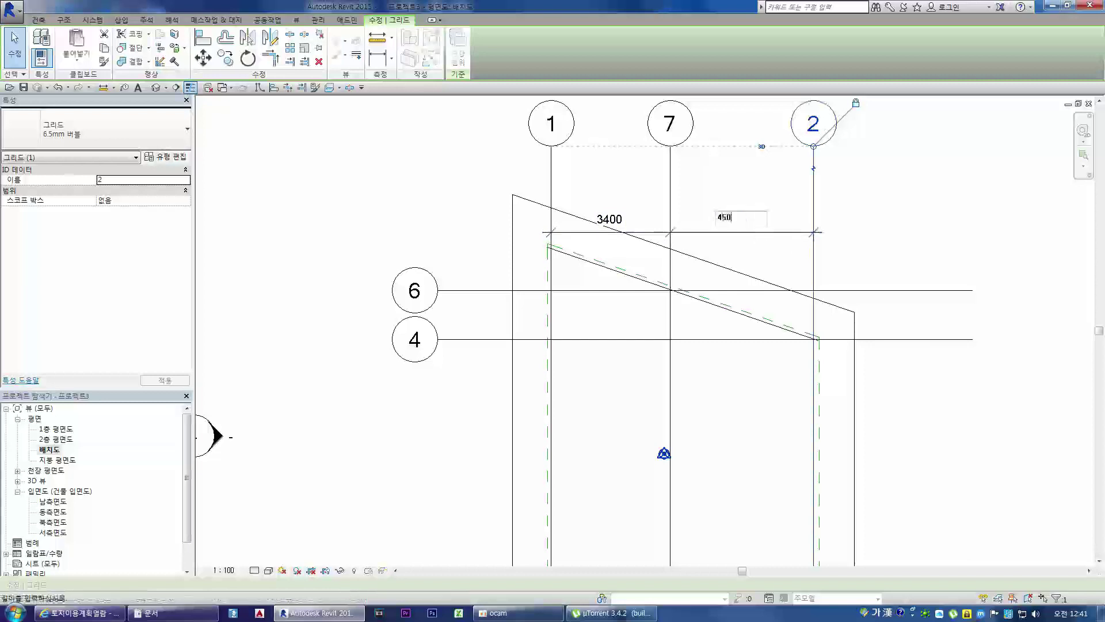
pyautogui.write('0')
pyautogui.press('Return')
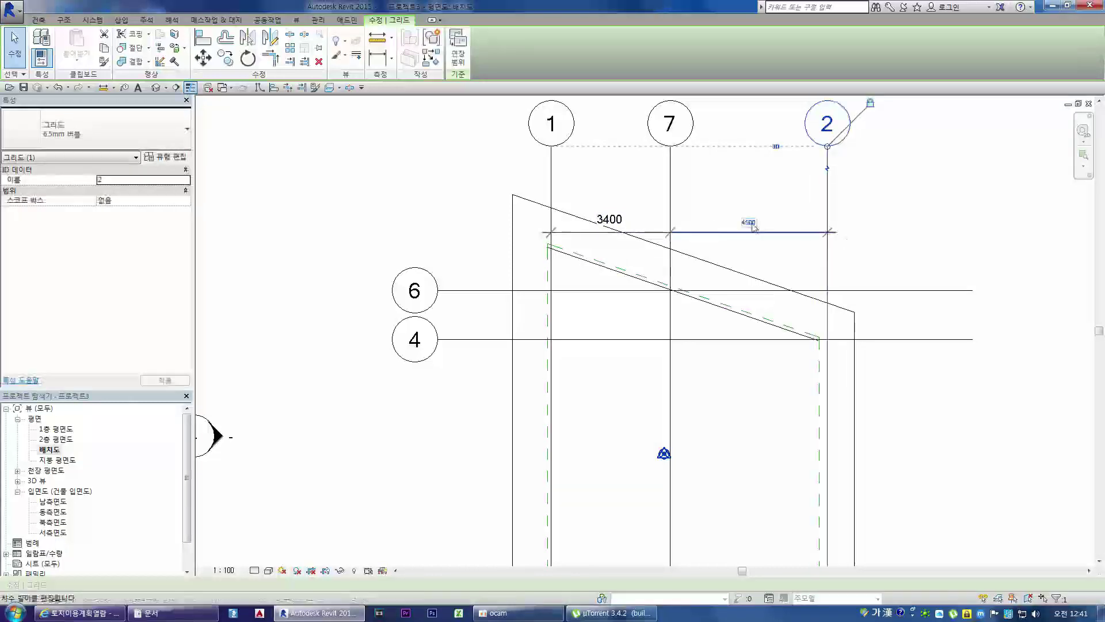
pyautogui.click(751, 223)
pyautogui.write('4100')
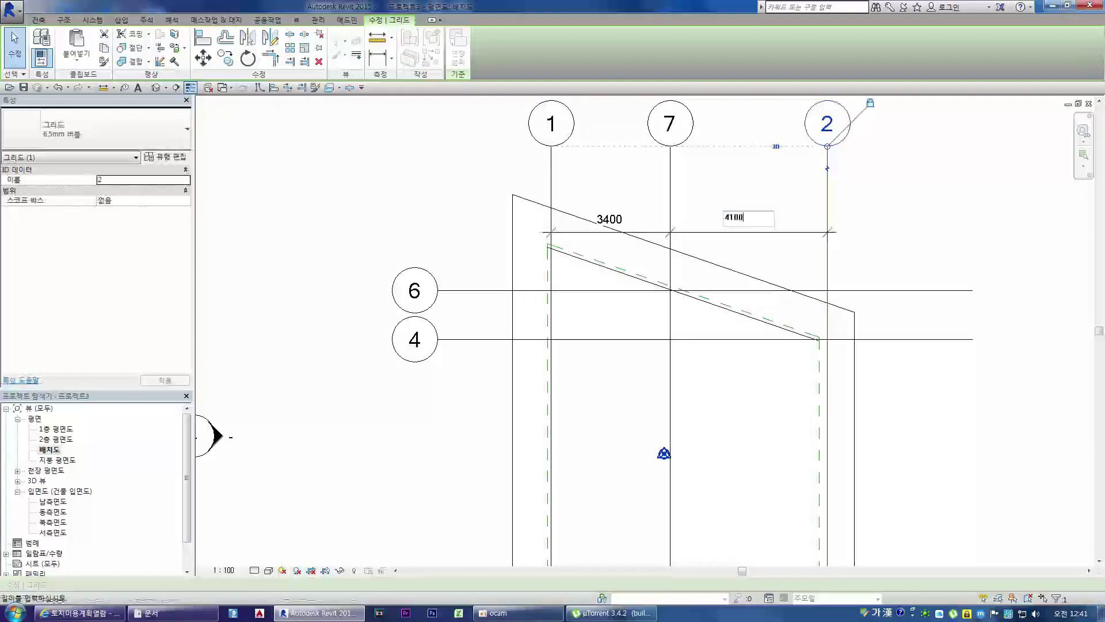
pyautogui.press('Return')
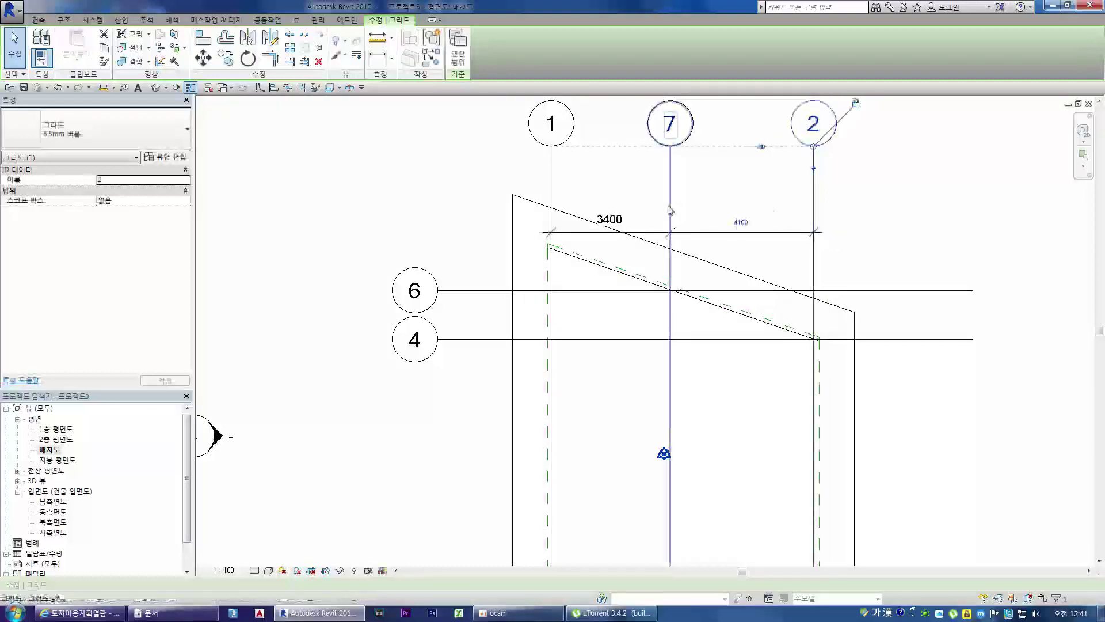
# Set grid 7's distance from grid 1 to 3600, then back to 3400
pyautogui.click(670, 210)
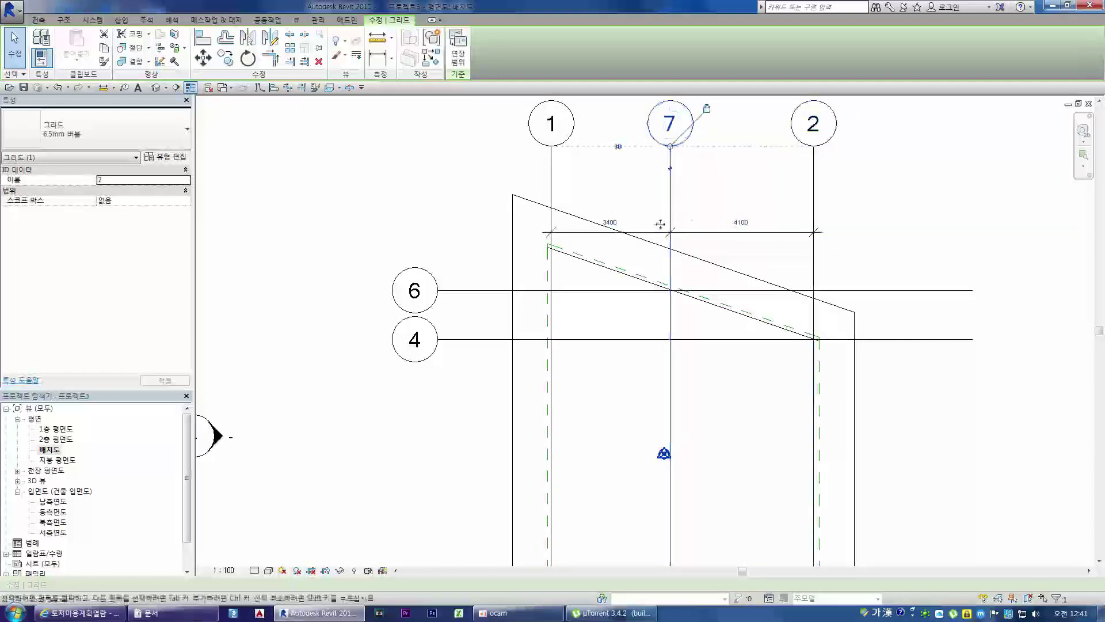
pyautogui.click(617, 227)
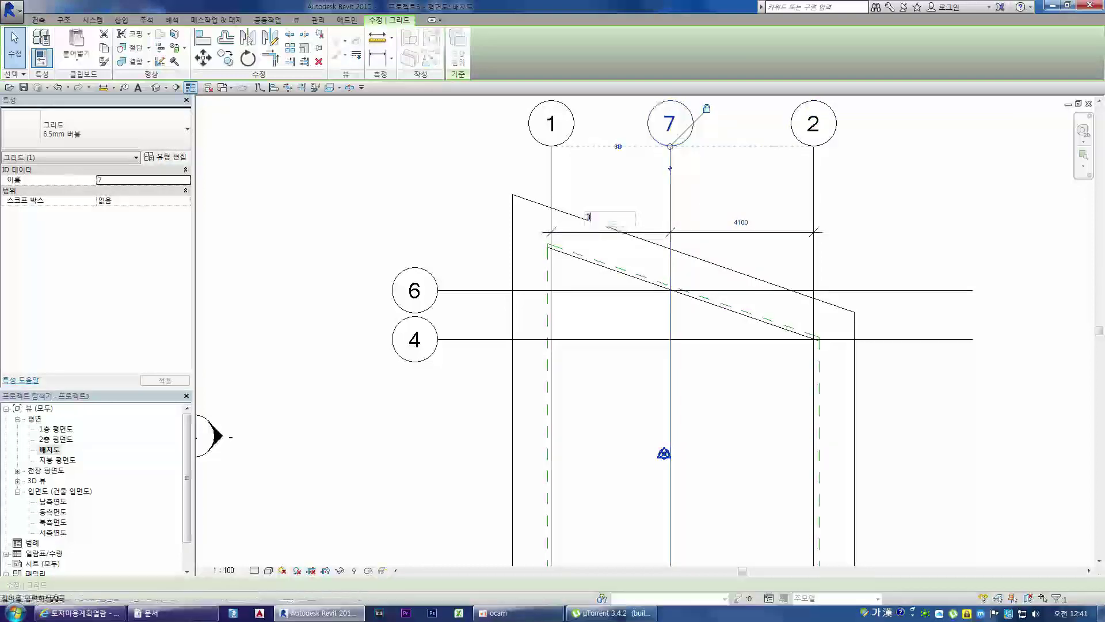
pyautogui.press('Escape')
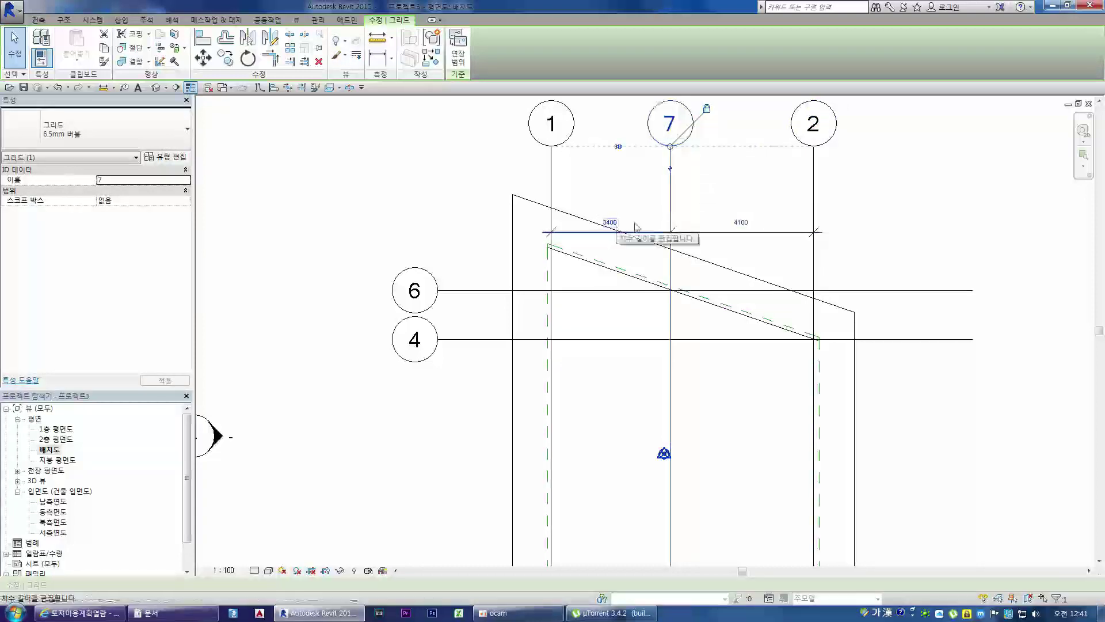
pyautogui.click(611, 222)
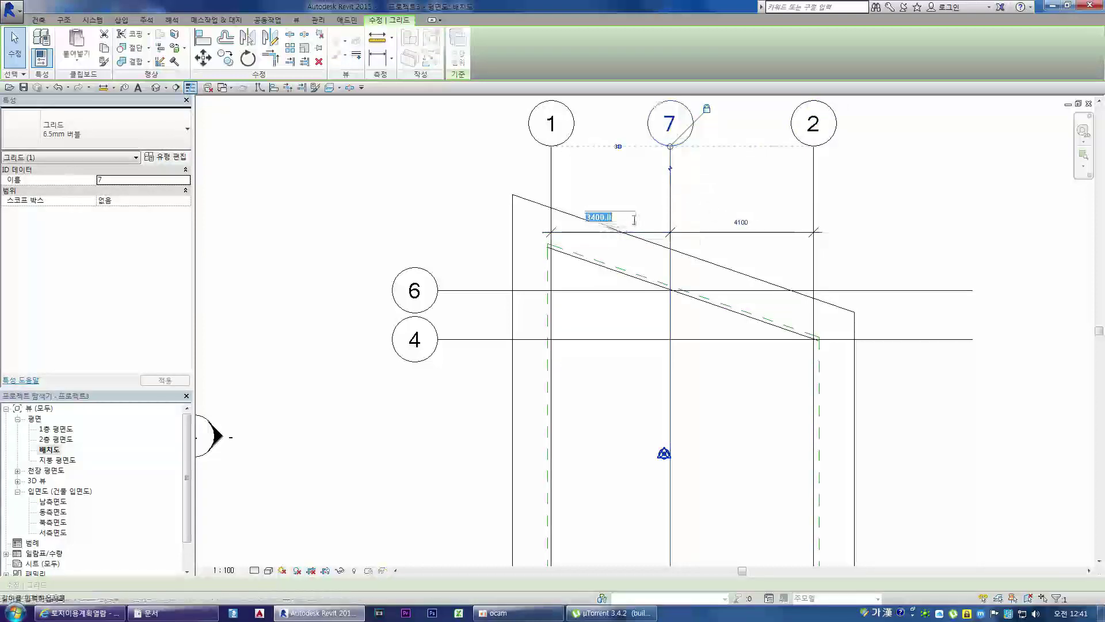
pyautogui.write('3600')
pyautogui.press('Return')
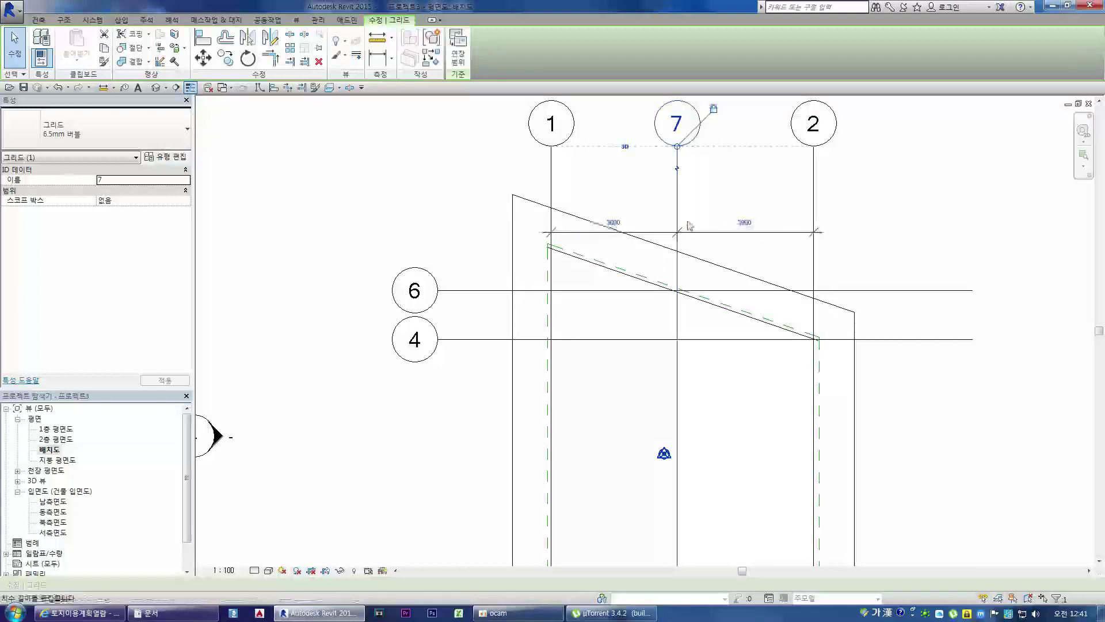
pyautogui.click(615, 222)
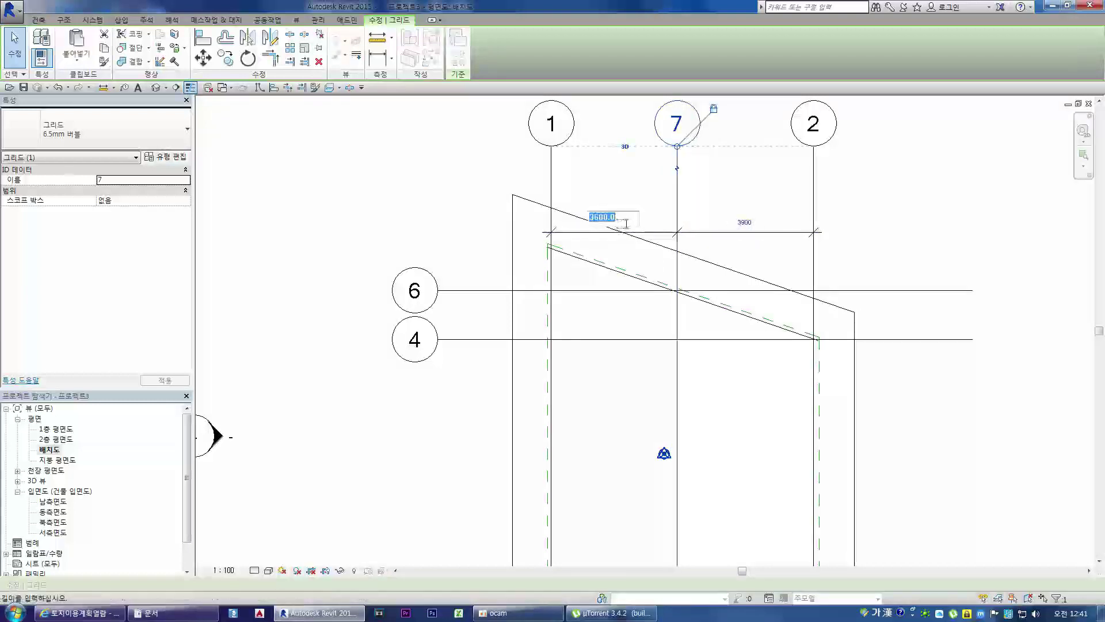
pyautogui.write('3')
pyautogui.press('Return')
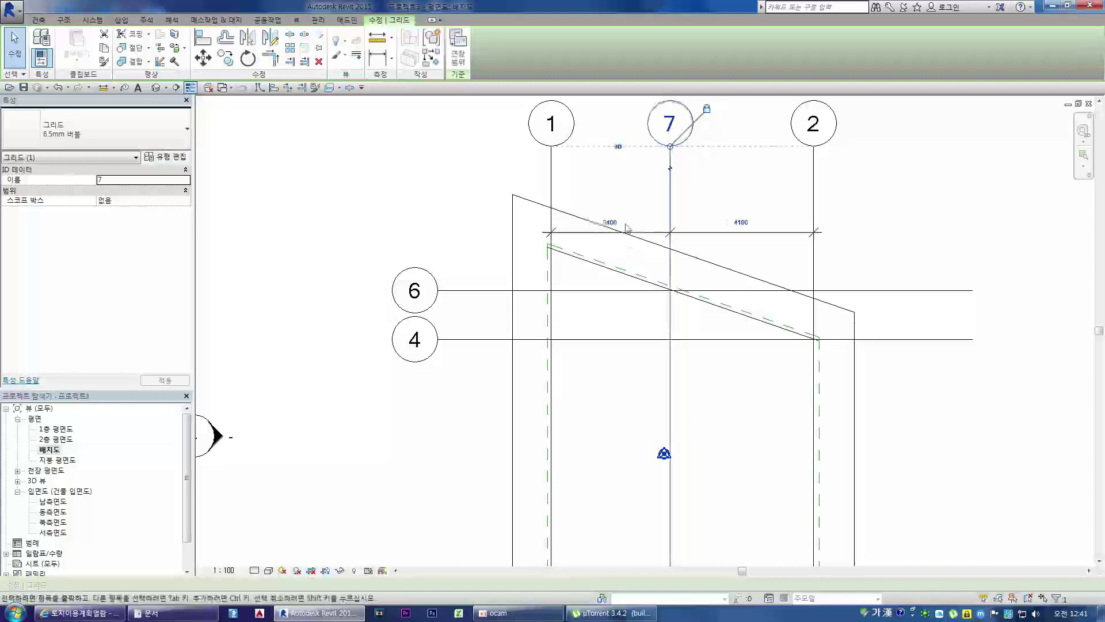
pyautogui.click(713, 190)
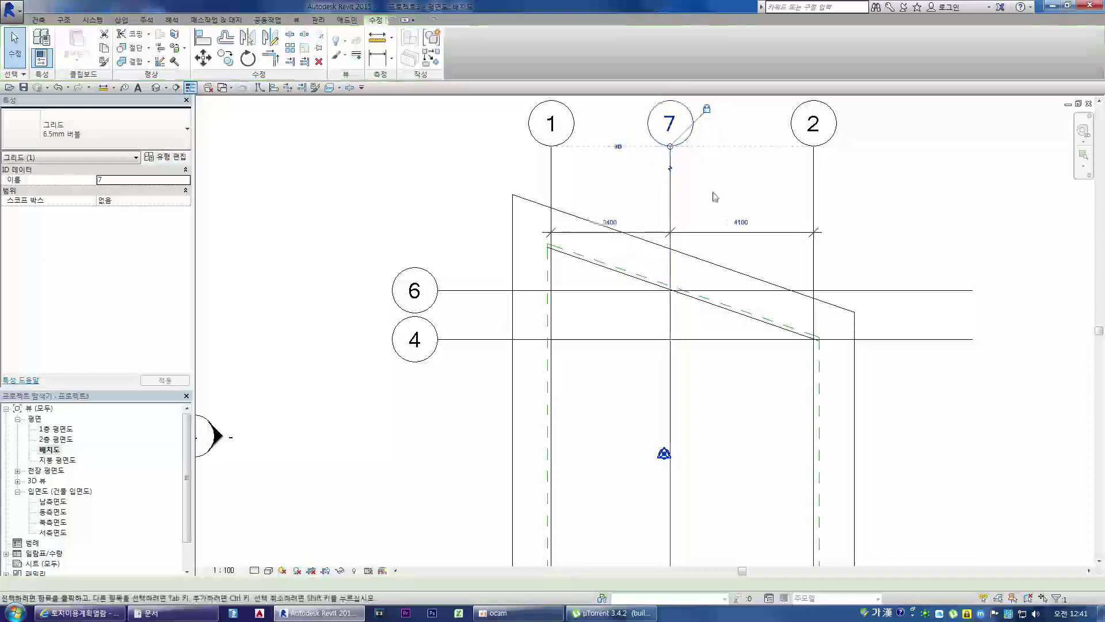
# Set grid 7's distance to grid 2 to 3900, then back to 4100
pyautogui.click(671, 209)
pyautogui.click(740, 220)
pyautogui.write('3900')
pyautogui.press('Return')
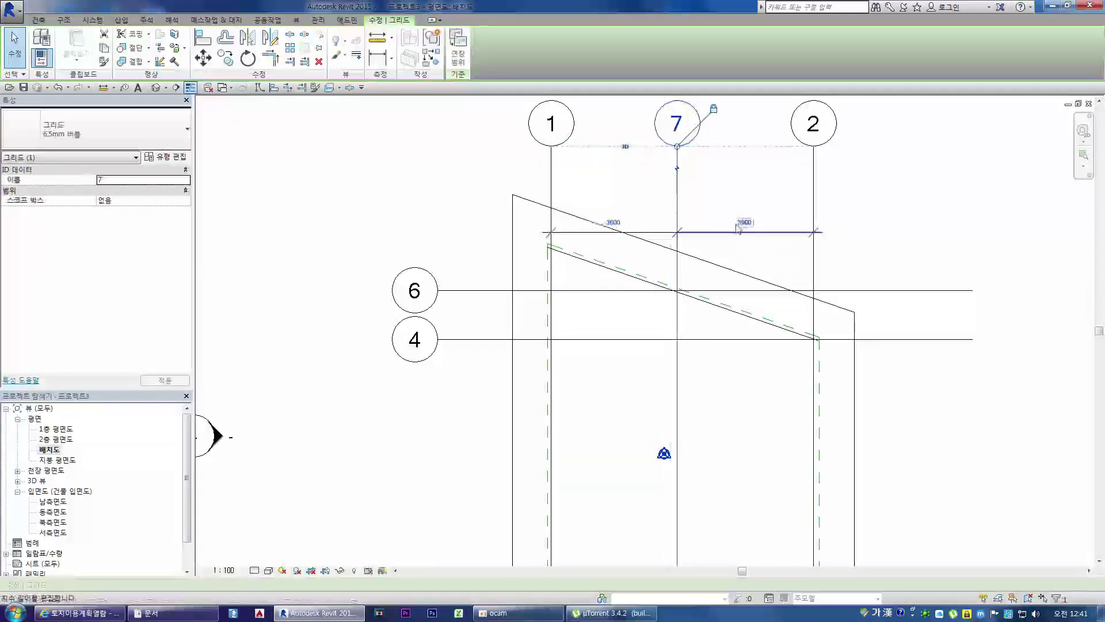
pyautogui.click(744, 223)
pyautogui.write('4100')
pyautogui.press('Return')
pyautogui.scroll(5, 677, 290)
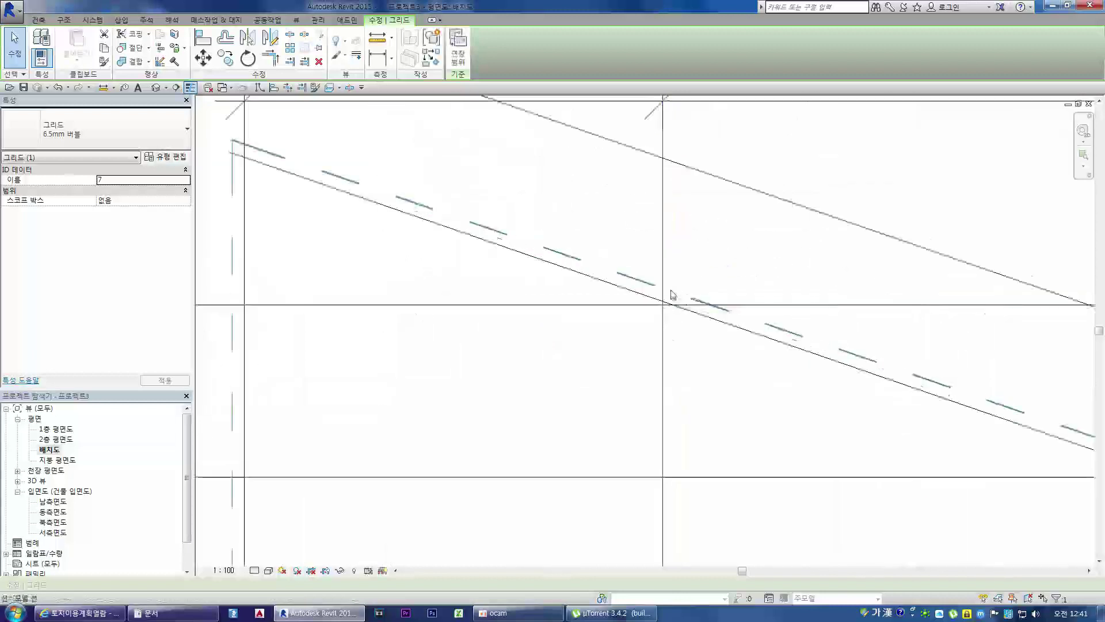
pyautogui.scroll(-5, 677, 291)
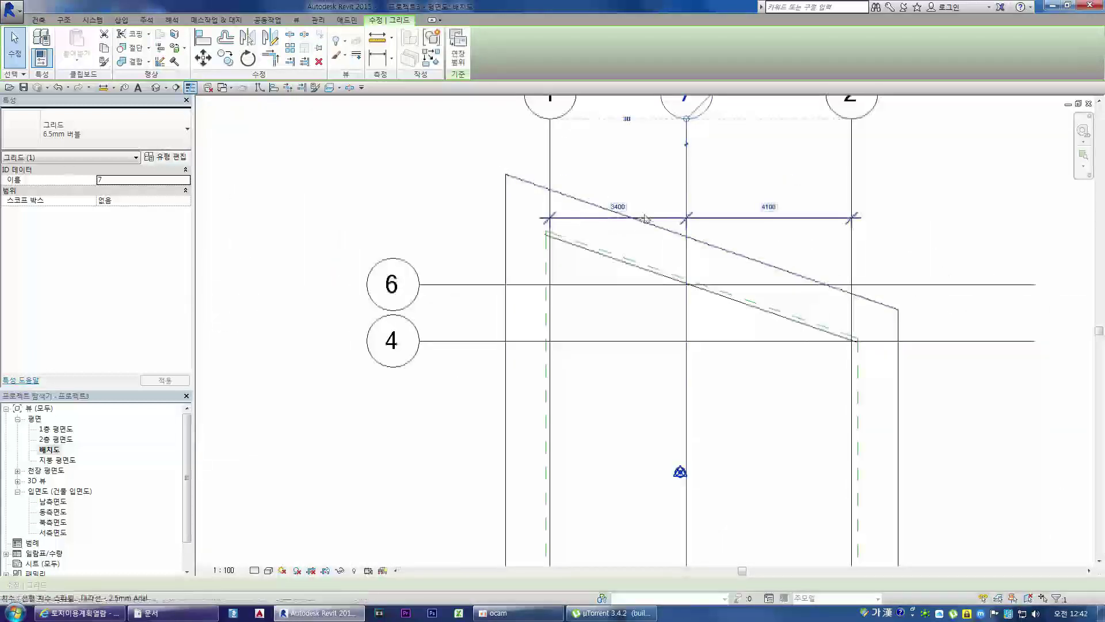
# Set grid 7 to 4200 from grid 2, undoing and reapplying once
pyautogui.click(768, 206)
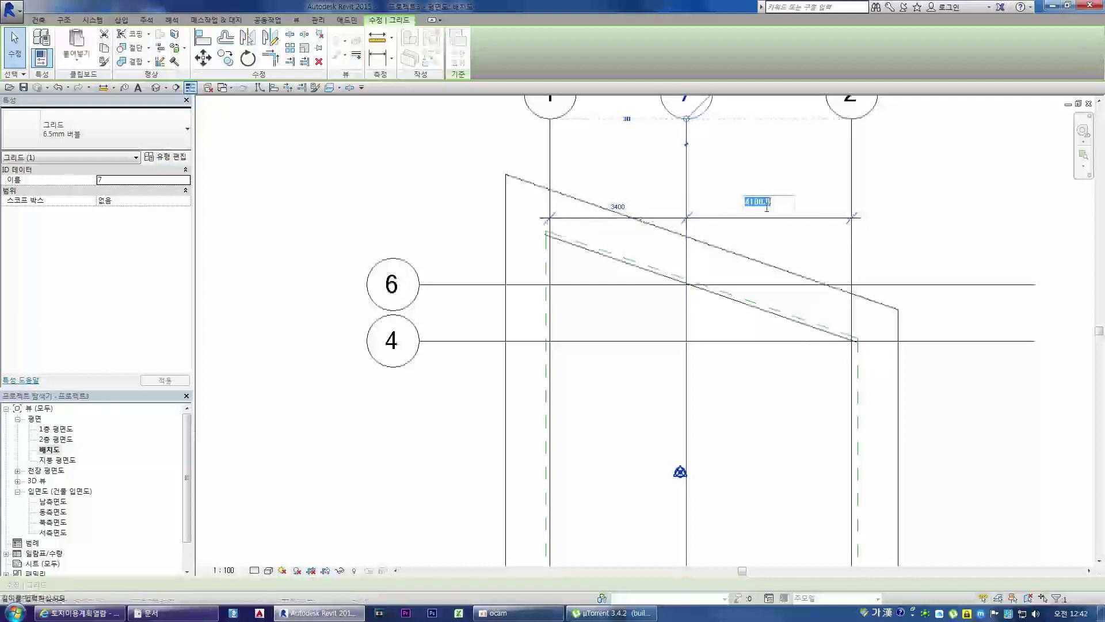
pyautogui.write('4200')
pyautogui.press('Return')
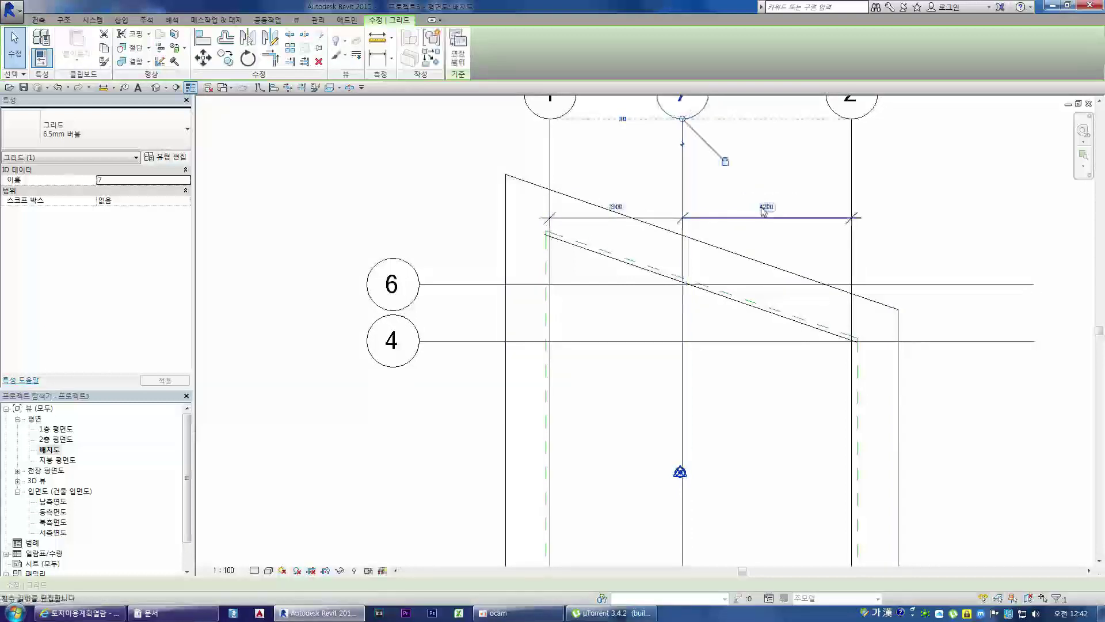
pyautogui.scroll(2, 668, 231)
pyautogui.hotkey('ctrl', 'z')
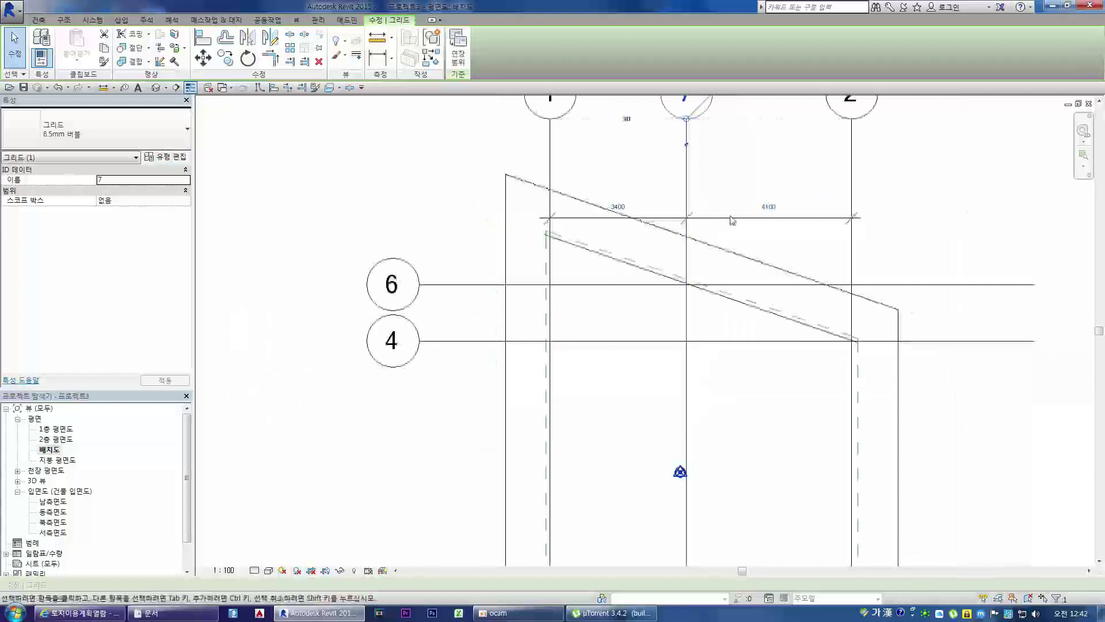
pyautogui.click(766, 208)
pyautogui.write('4200')
pyautogui.press('Return')
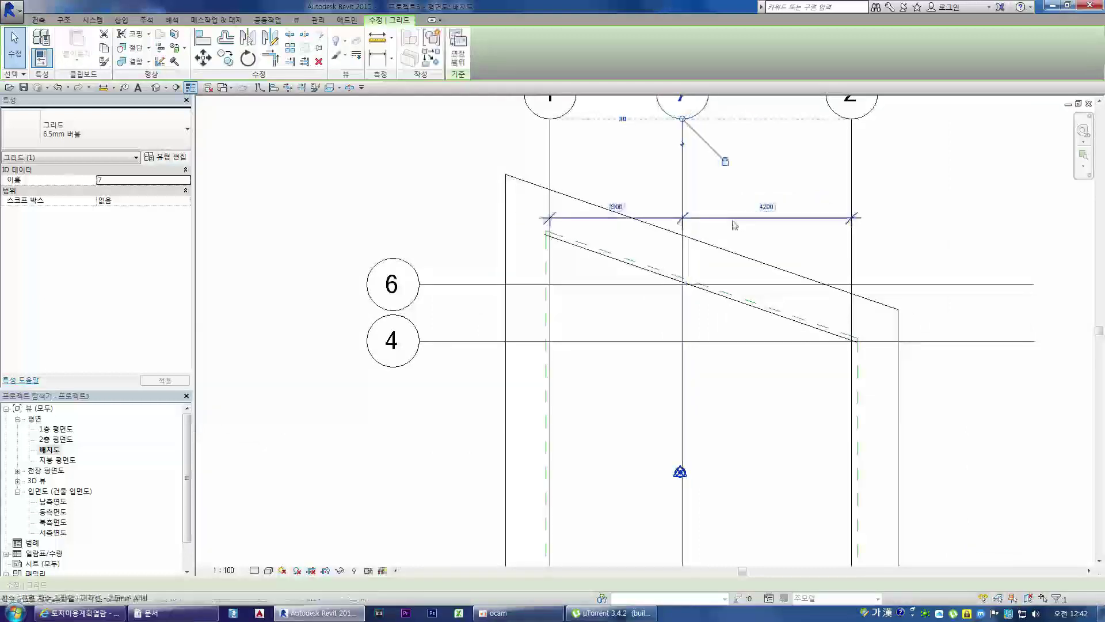
pyautogui.scroll(2, 658, 231)
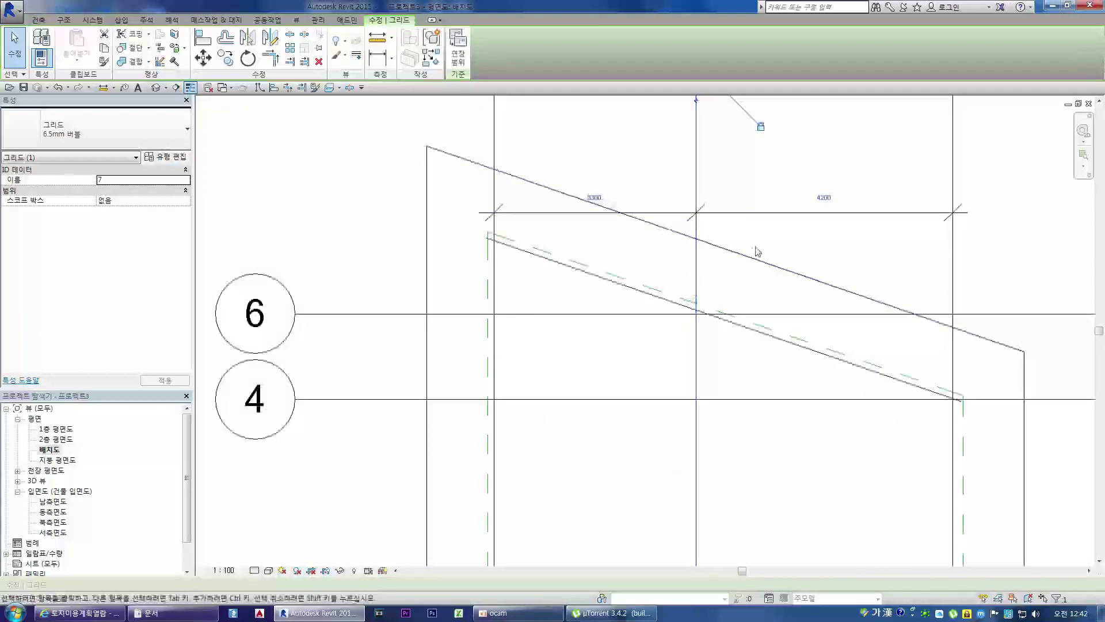
pyautogui.scroll(-2, 754, 246)
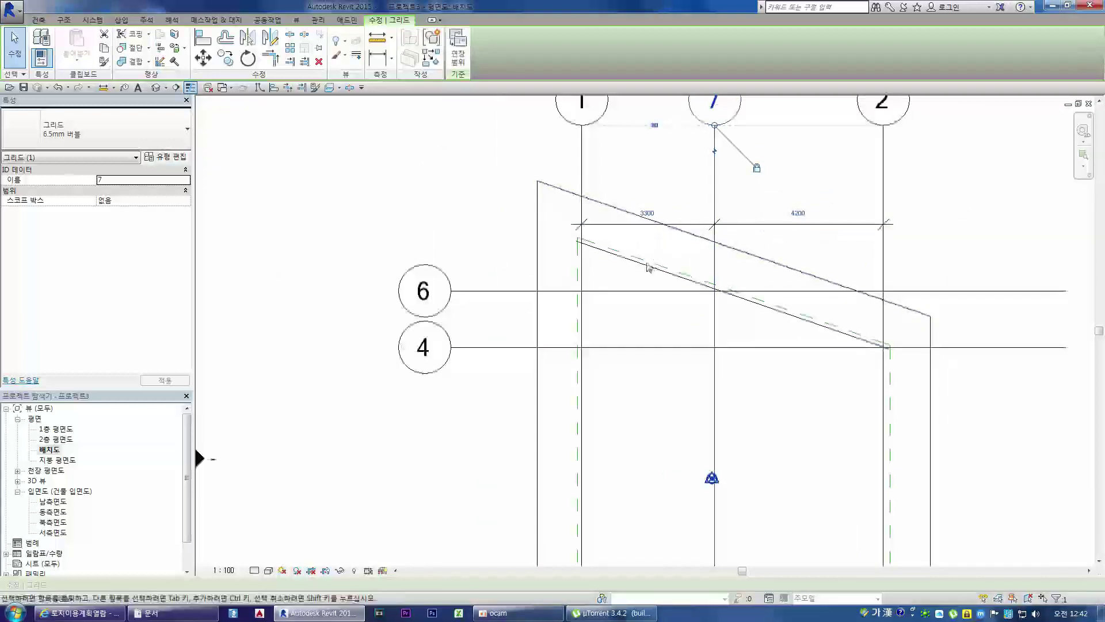
pyautogui.scroll(-1, 656, 224)
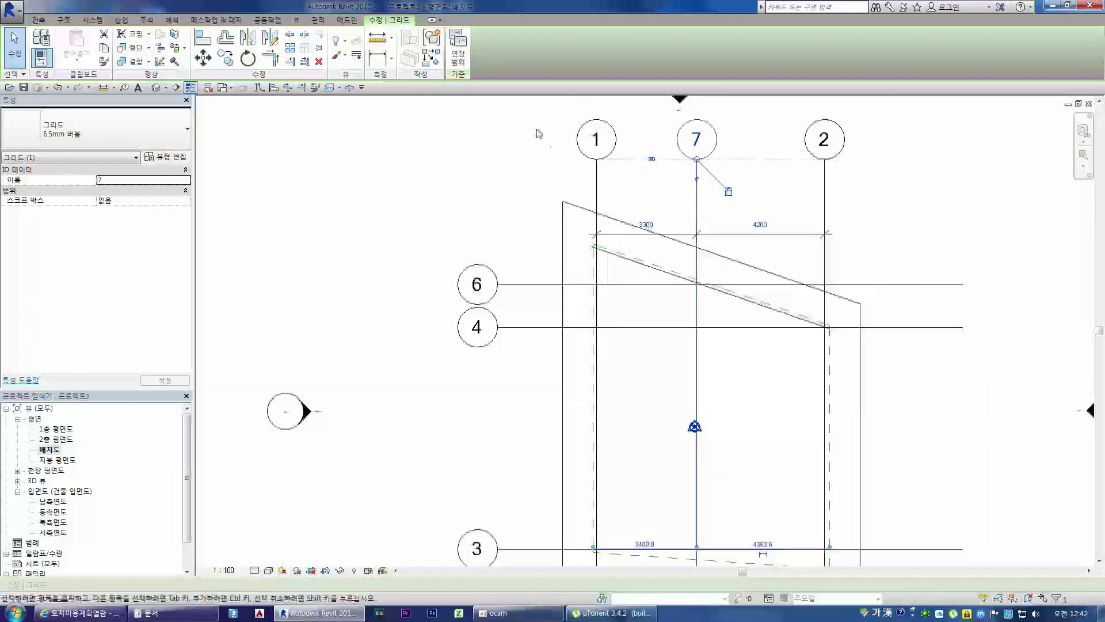
# Add an aligned 7500 dimension from grid 1 to grid 2 above the 3300/4200 string
pyautogui.click(383, 62)
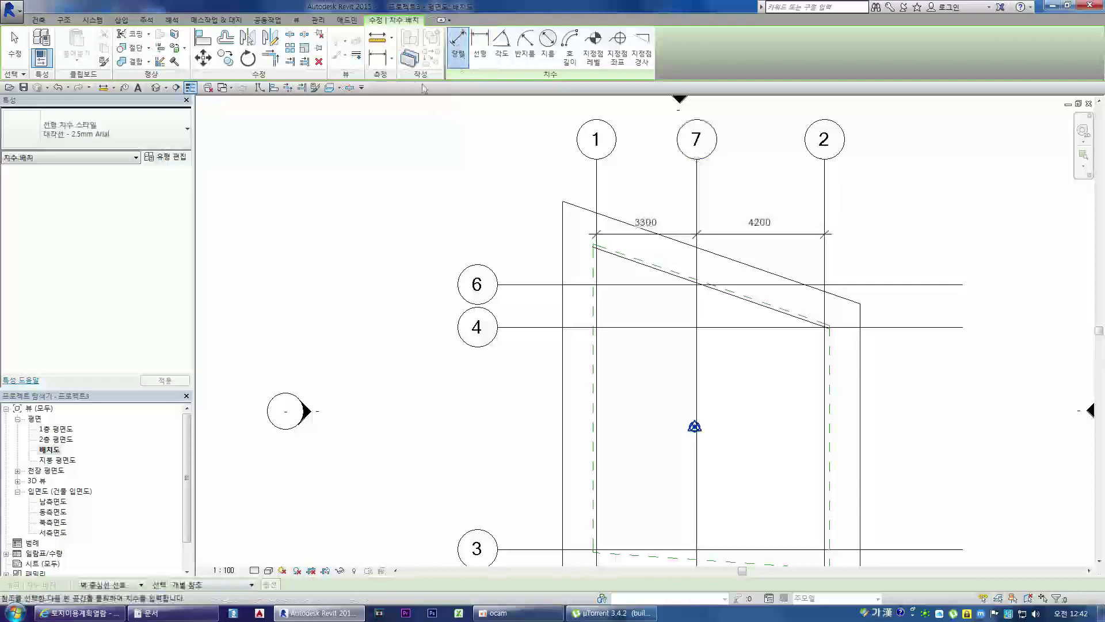
pyautogui.click(391, 58)
pyautogui.click(398, 77)
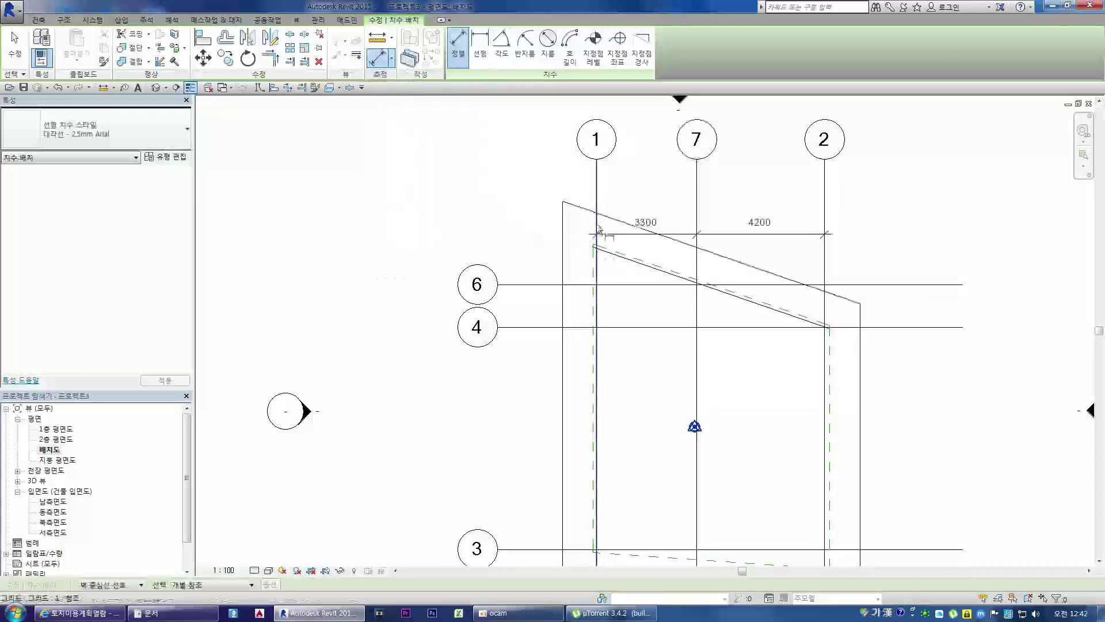
pyautogui.click(597, 253)
pyautogui.click(829, 276)
pyautogui.click(849, 211)
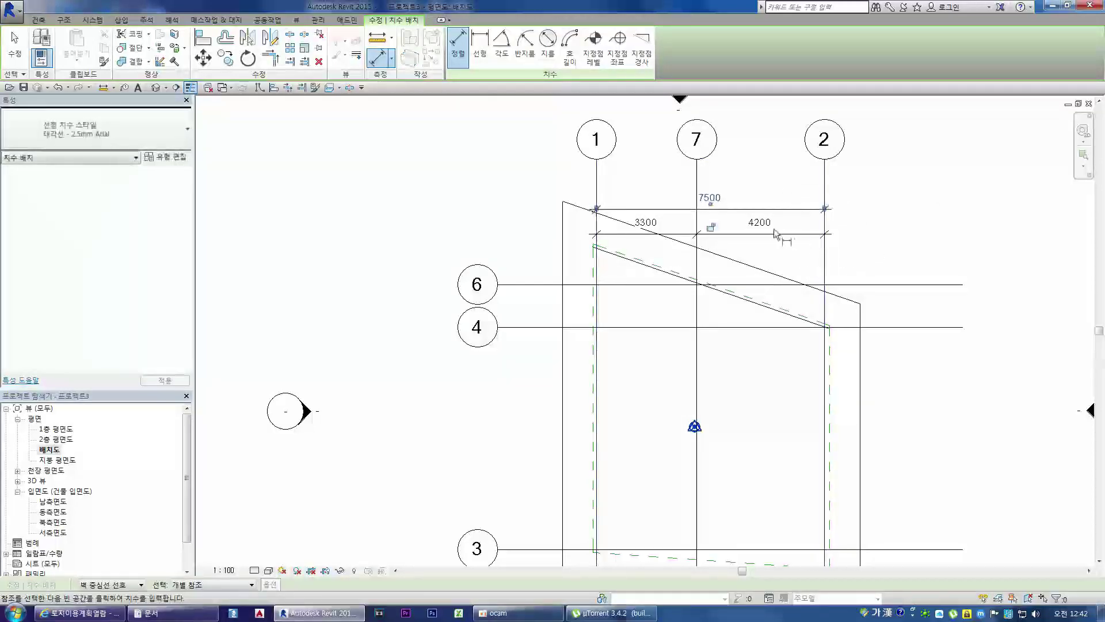
pyautogui.press('Escape')
pyautogui.press('Escape')
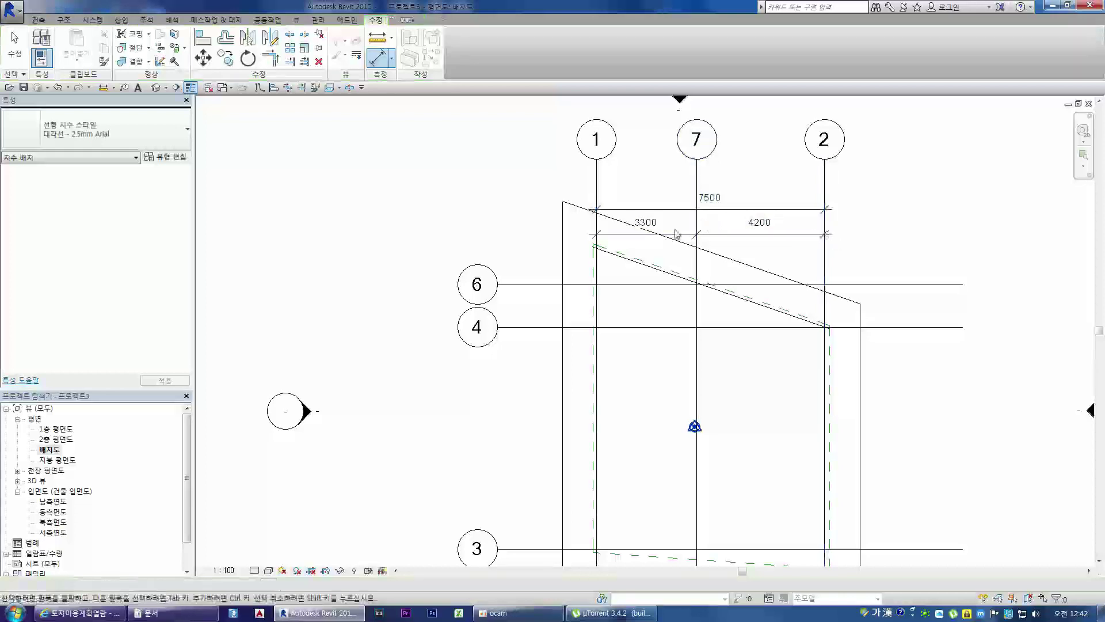
pyautogui.scroll(-3, 653, 229)
pyautogui.scroll(-2, 704, 241)
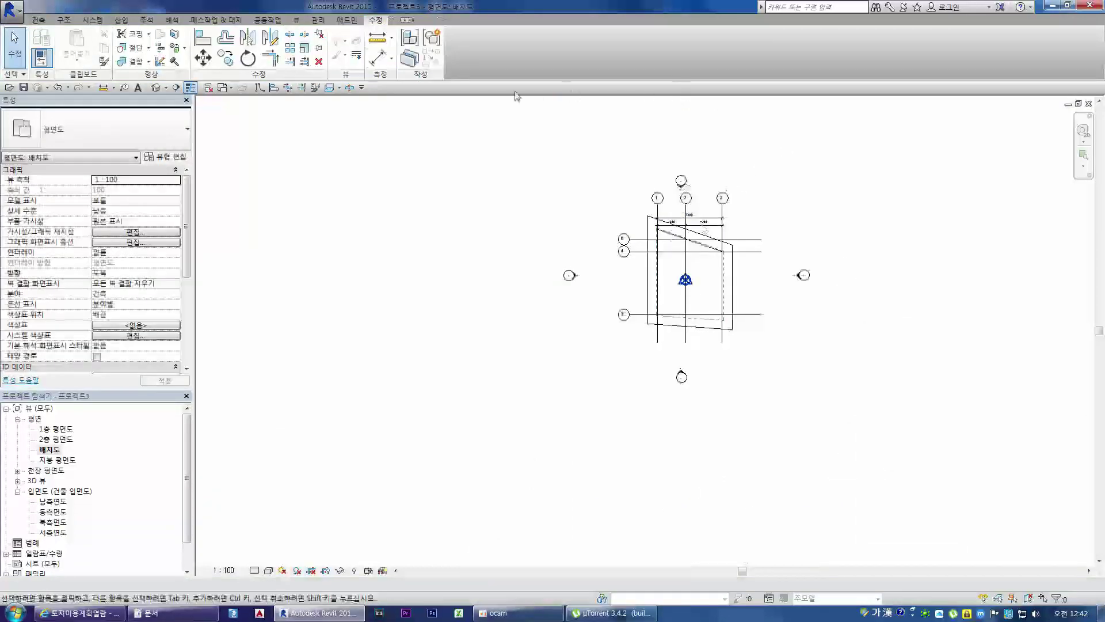
pyautogui.click(39, 22)
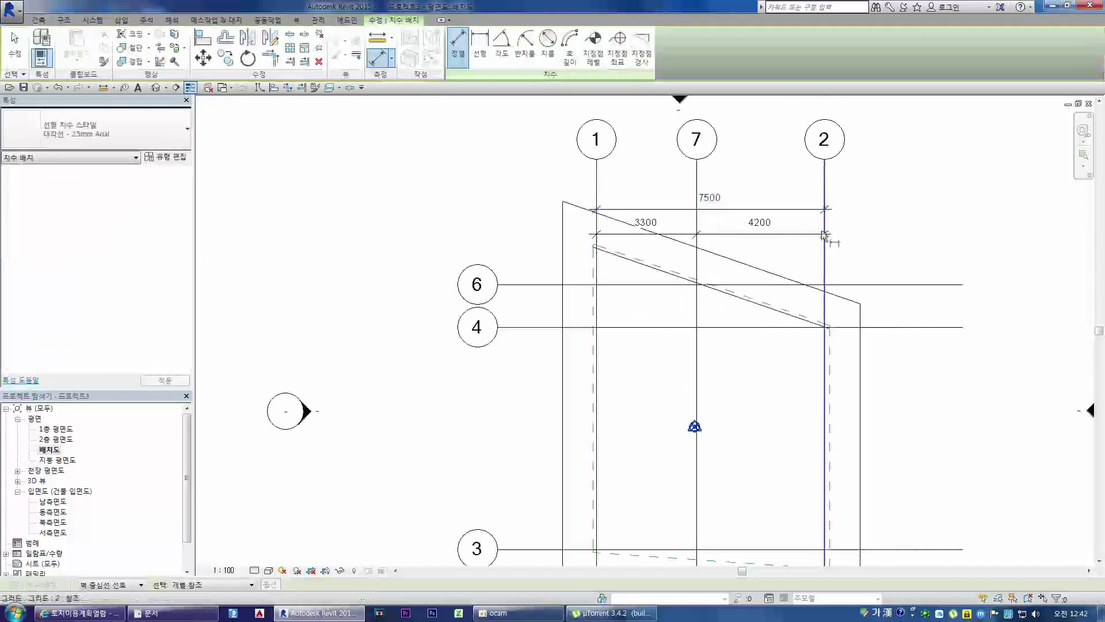
pyautogui.press('Escape')
pyautogui.press('Escape')
pyautogui.scroll(-3, 653, 229)
pyautogui.scroll(-2, 705, 227)
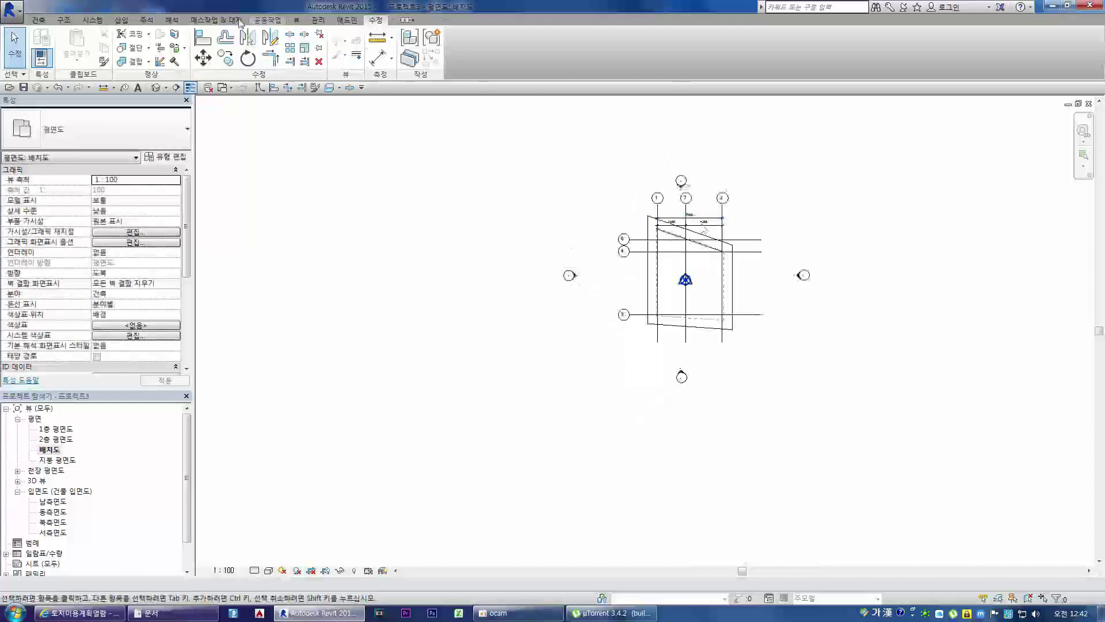
# Draw a vertical model line to the right of the site
pyautogui.click(39, 22)
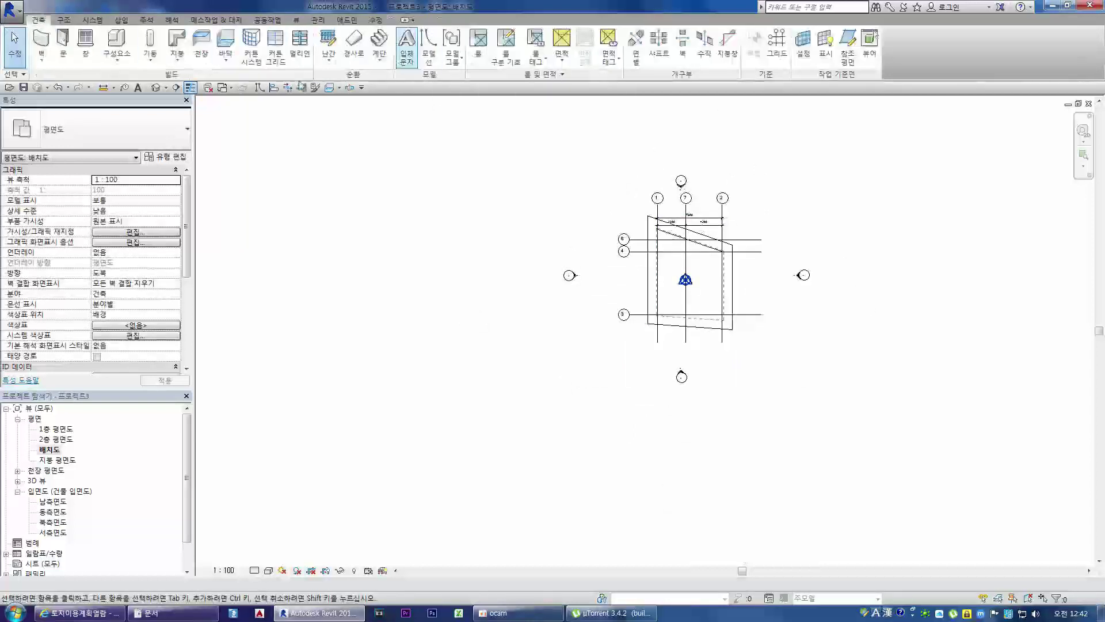
pyautogui.click(429, 43)
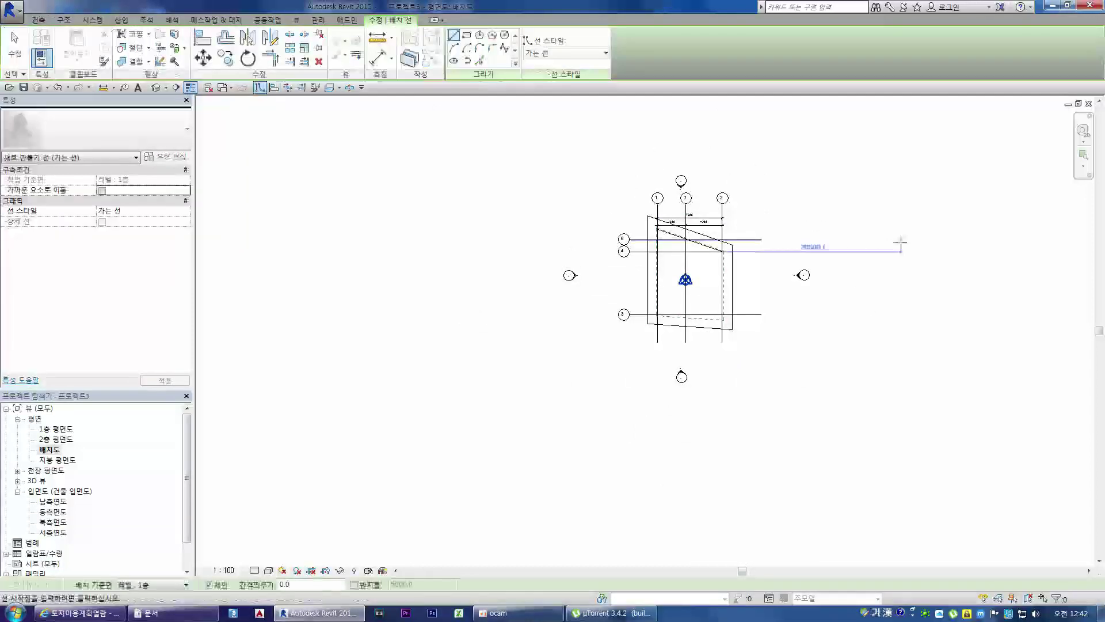
pyautogui.click(876, 235)
pyautogui.click(875, 353)
pyautogui.press('Escape')
pyautogui.scroll(5, 978, 275)
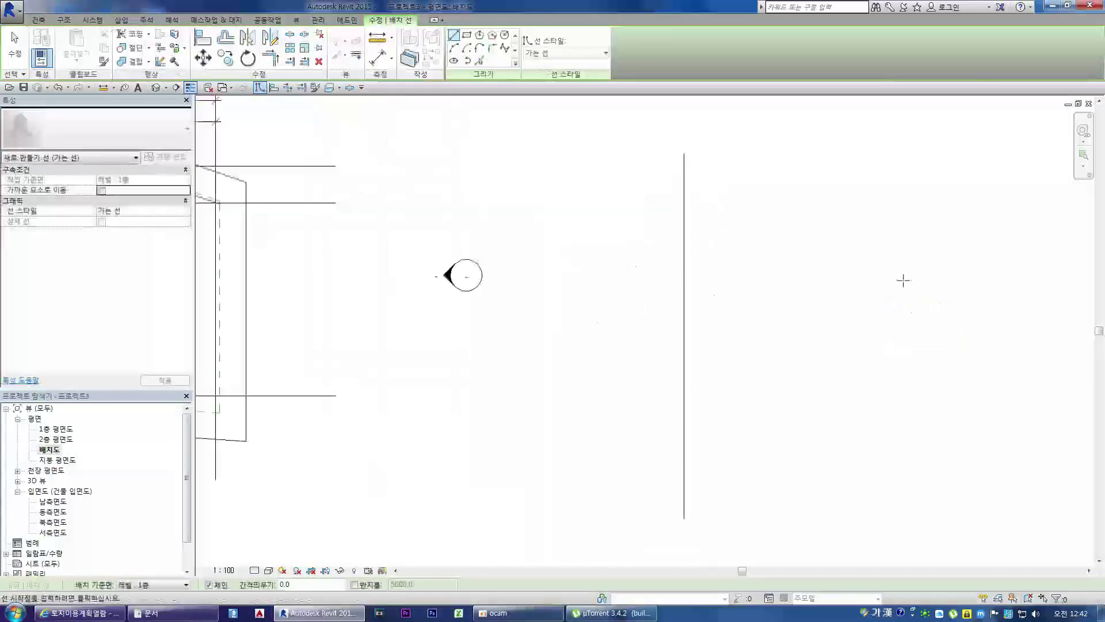
pyautogui.press('Escape')
# Select the vertical line and start a constrained Copy from a base point on it
pyautogui.click(685, 304)
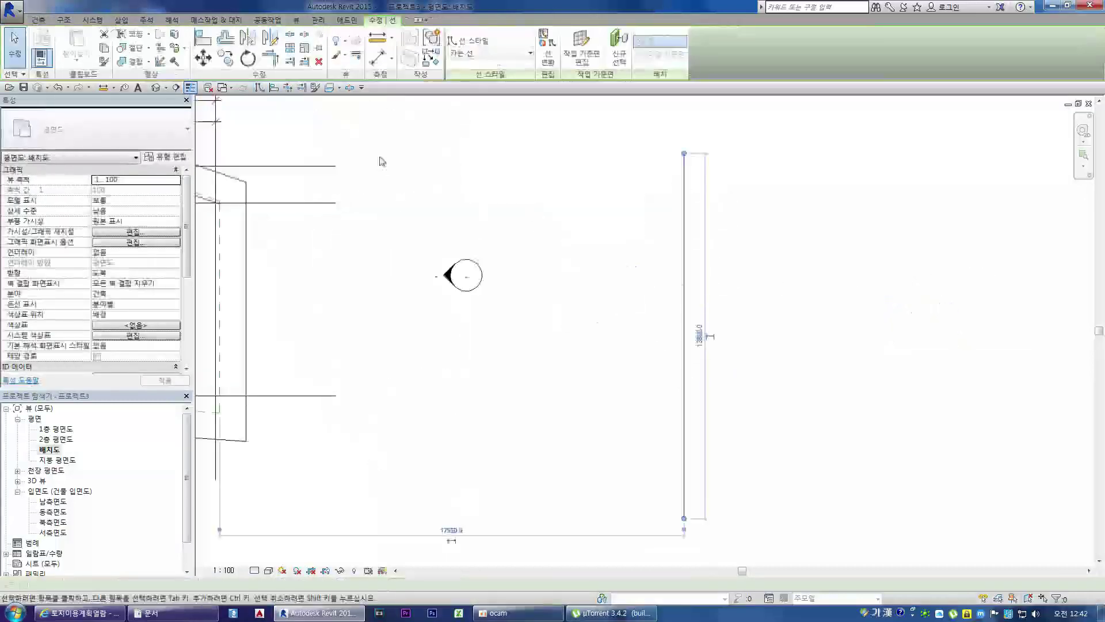
pyautogui.click(226, 57)
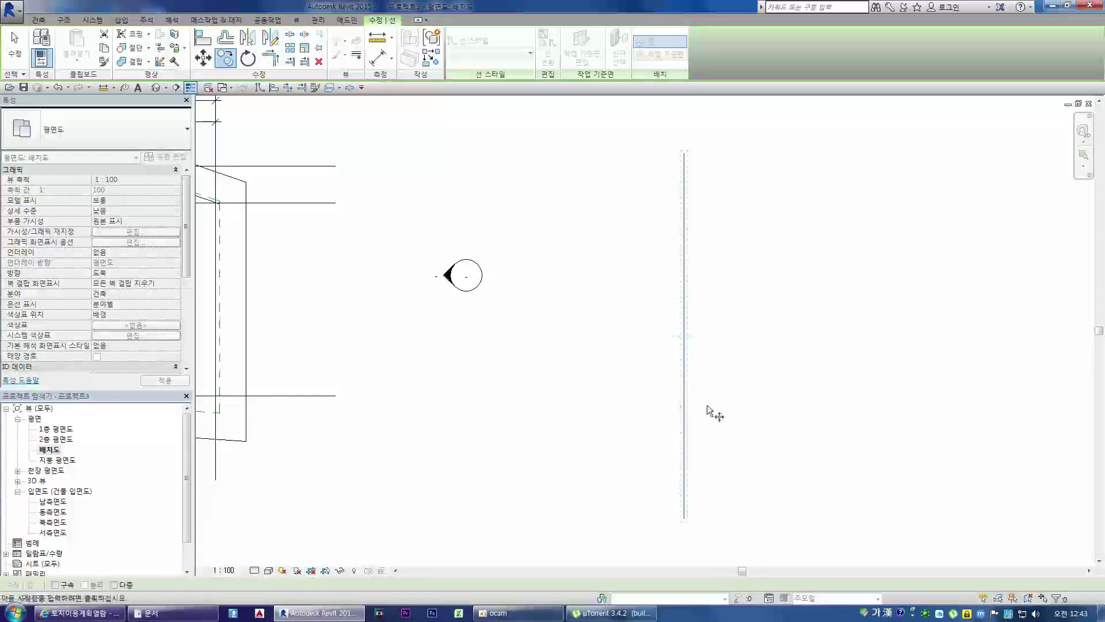
pyautogui.click(685, 395)
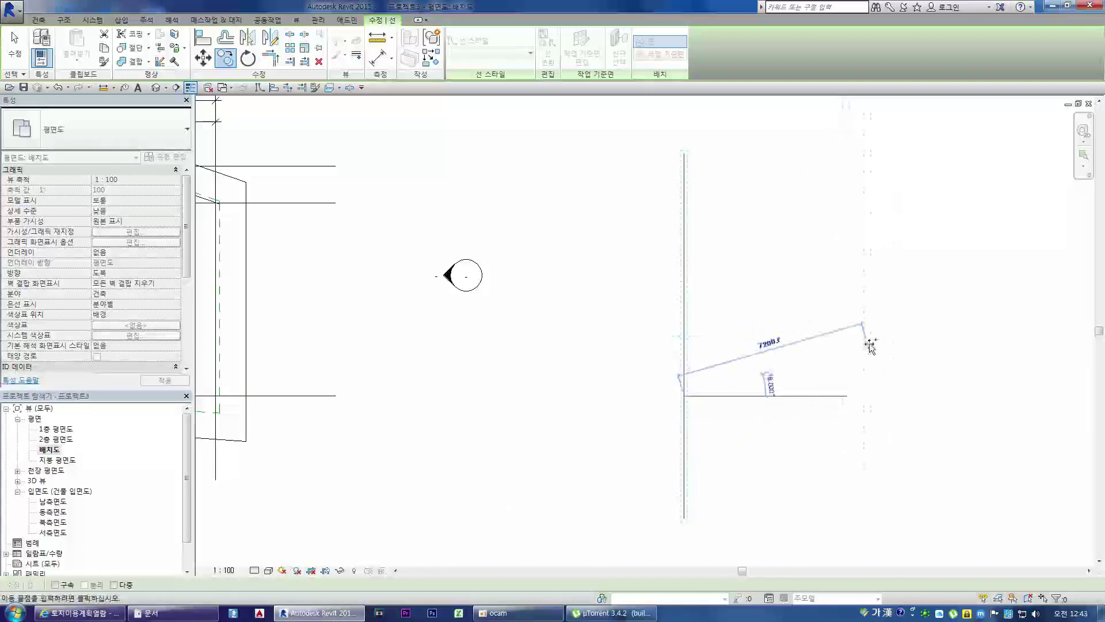
pyautogui.press('Escape')
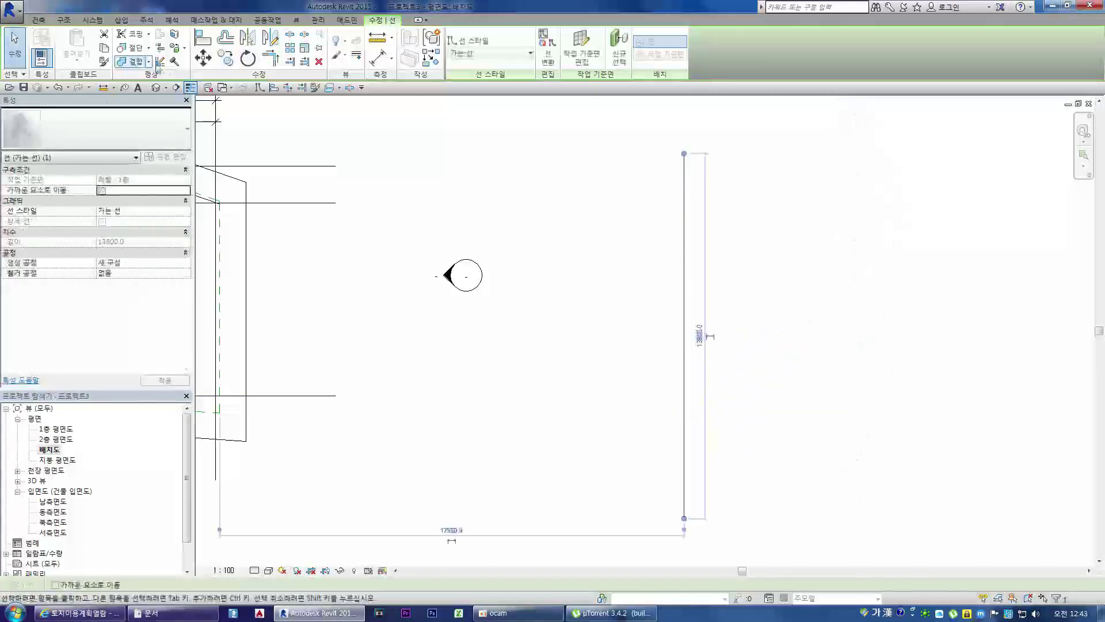
pyautogui.click(226, 57)
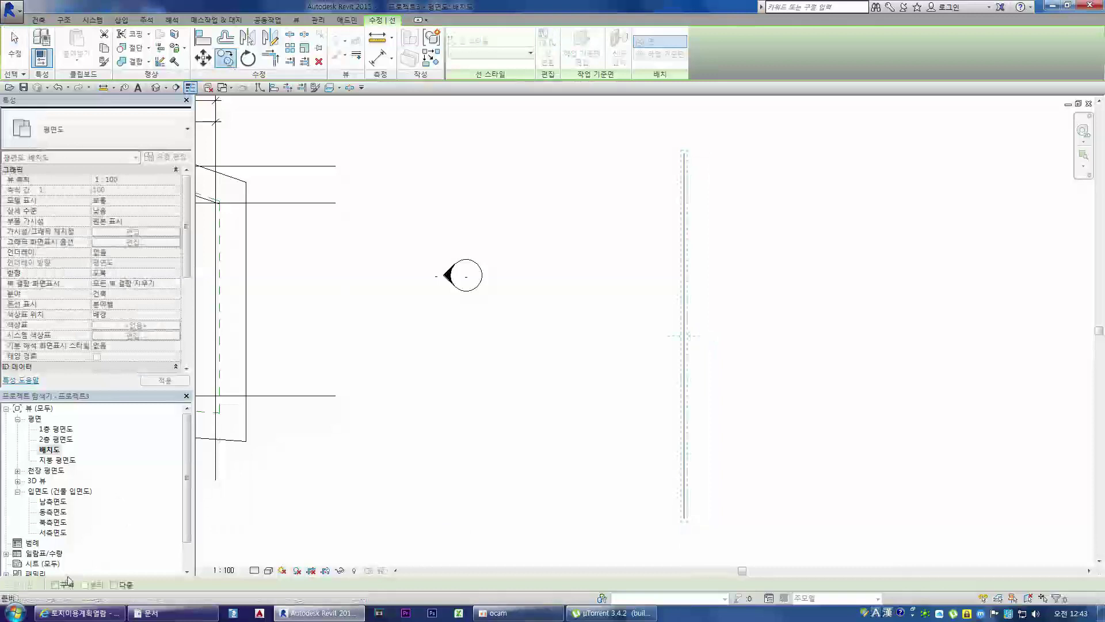
pyautogui.click(685, 397)
pyautogui.press('Escape')
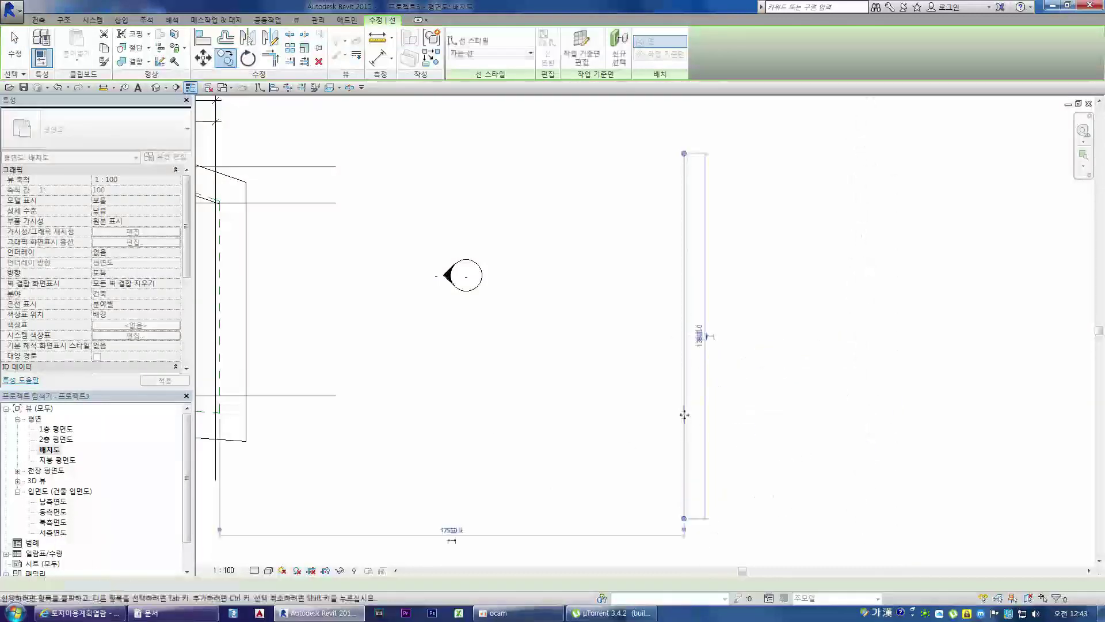
pyautogui.click(227, 58)
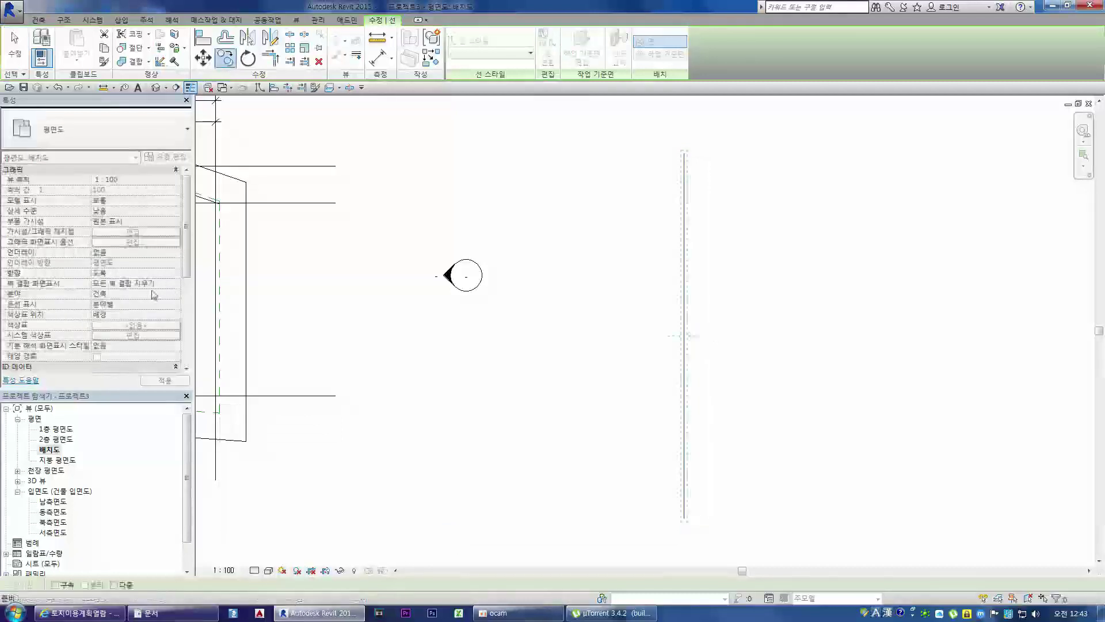
pyautogui.click(56, 585)
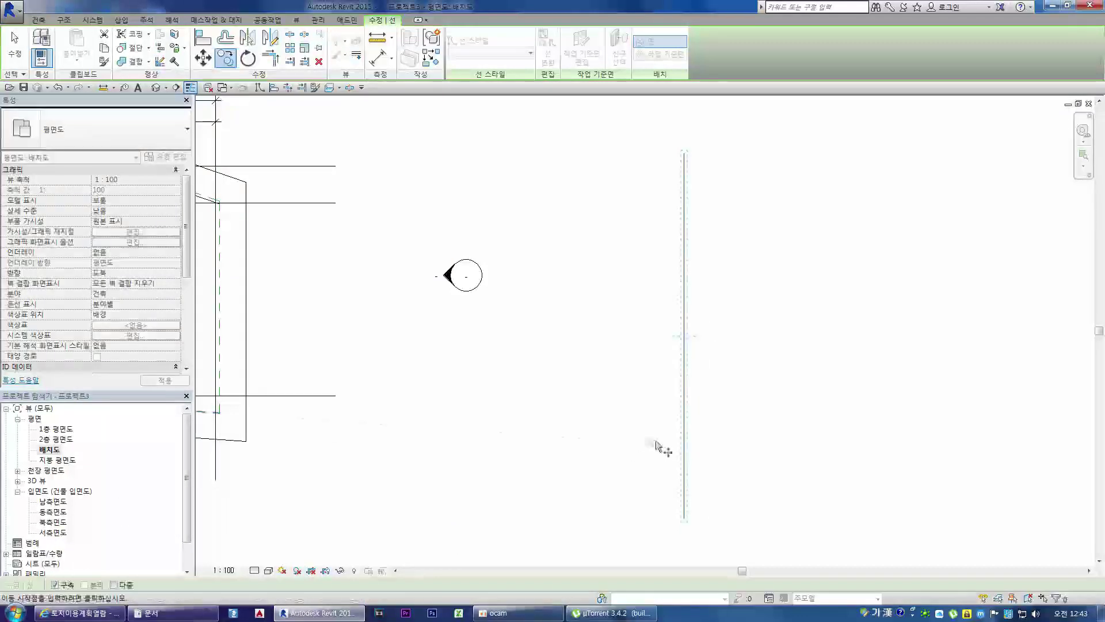
pyautogui.click(687, 427)
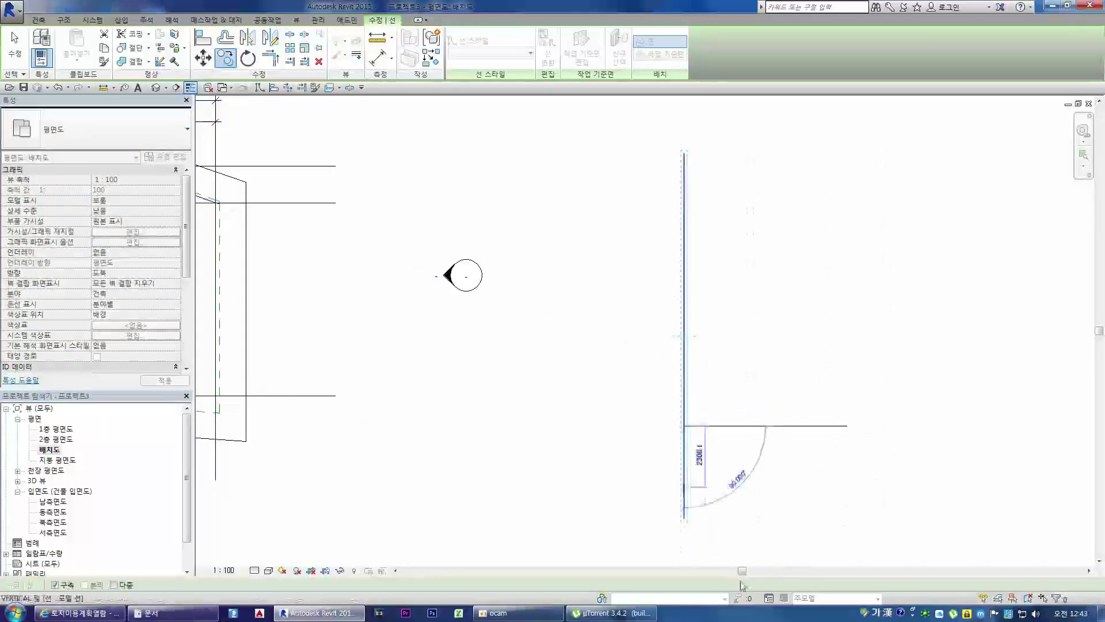
pyautogui.scroll(-2, 735, 394)
pyautogui.click(708, 431)
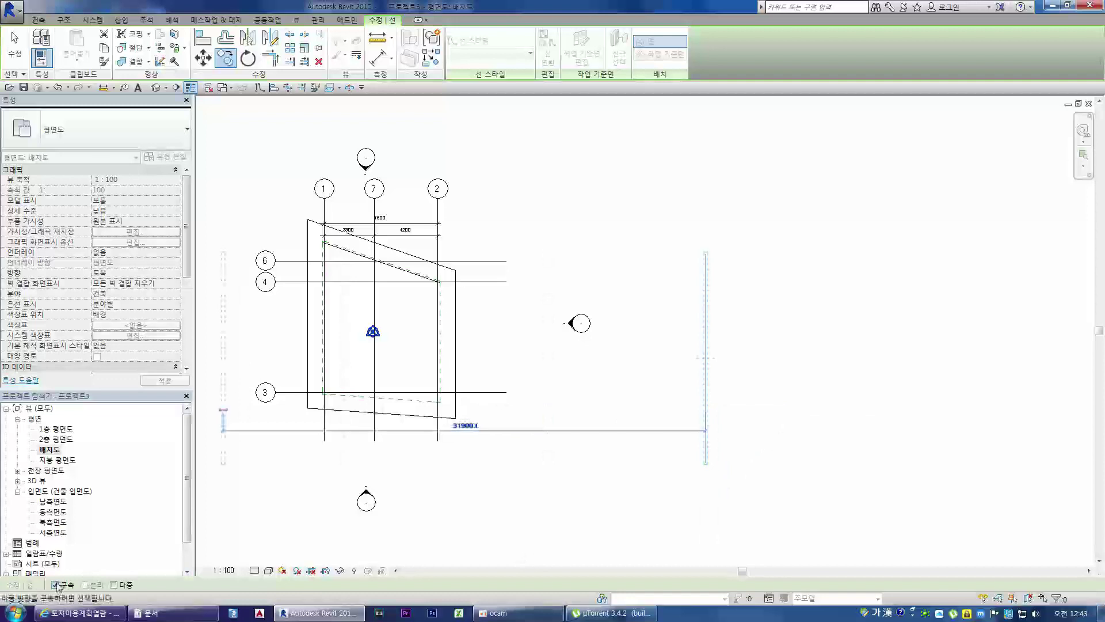
# With Multiple enabled, place nine copies of the line in a row to the right
pyautogui.click(85, 585)
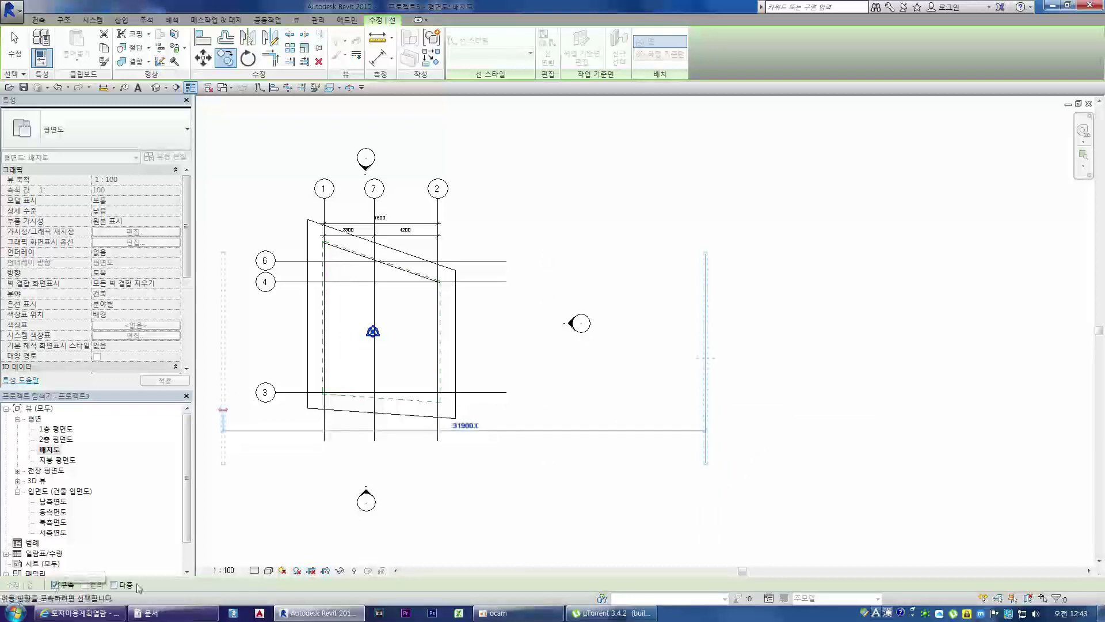
pyautogui.click(742, 414)
pyautogui.click(770, 413)
pyautogui.click(808, 414)
pyautogui.click(845, 415)
pyautogui.click(861, 417)
pyautogui.click(887, 418)
pyautogui.click(907, 420)
pyautogui.click(941, 423)
pyautogui.click(962, 426)
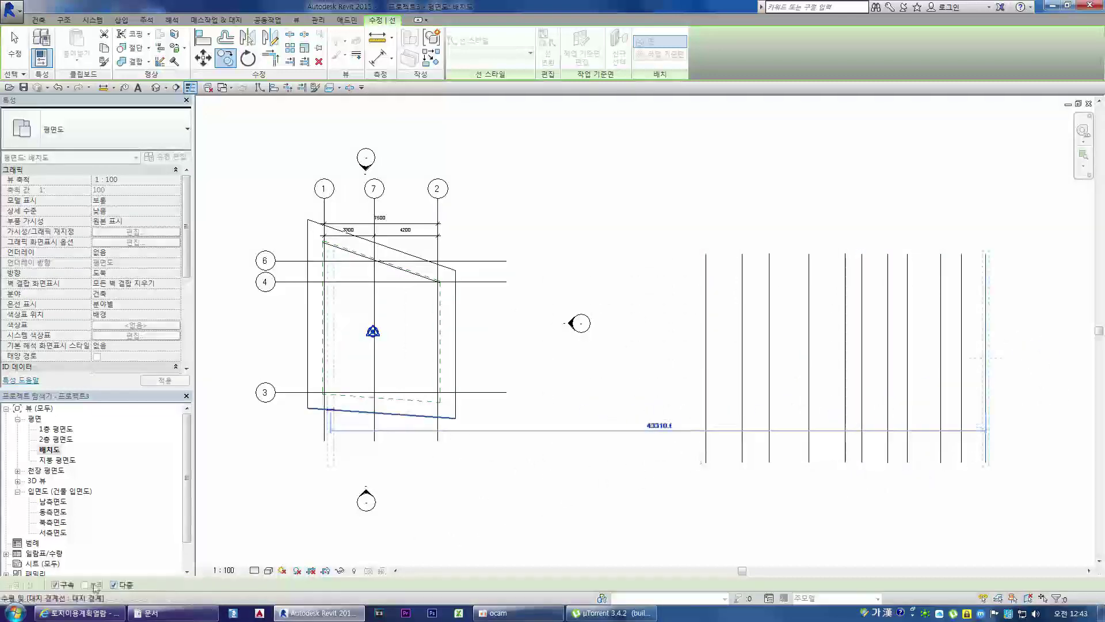
pyautogui.press('Escape')
pyautogui.press('Escape')
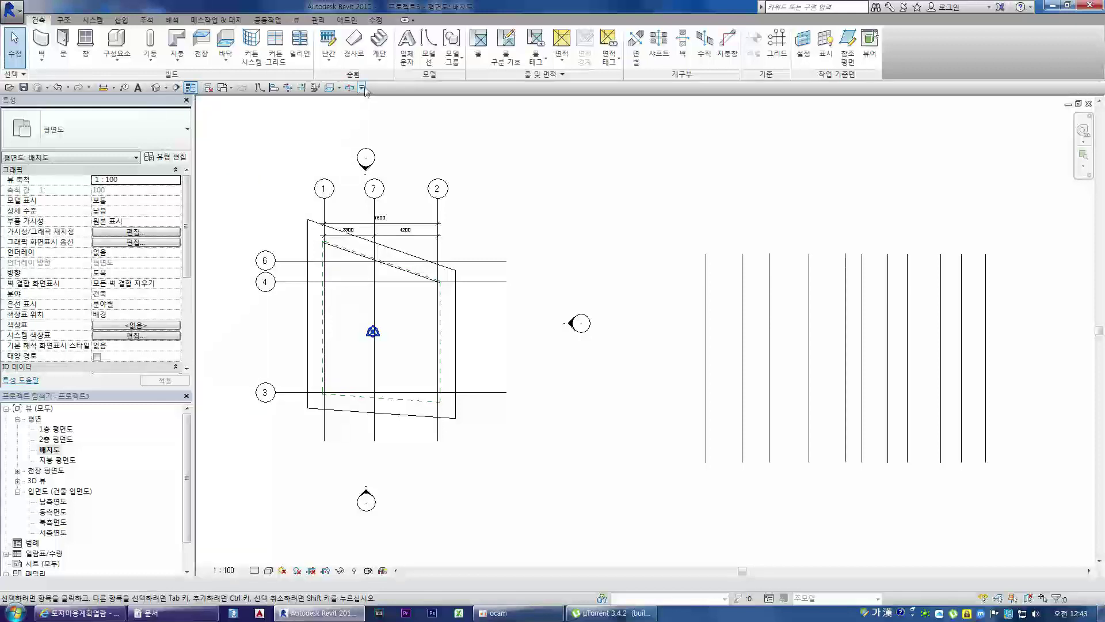
# Add the Aligned Dimension command to the Quick Access Toolbar
pyautogui.click(375, 20)
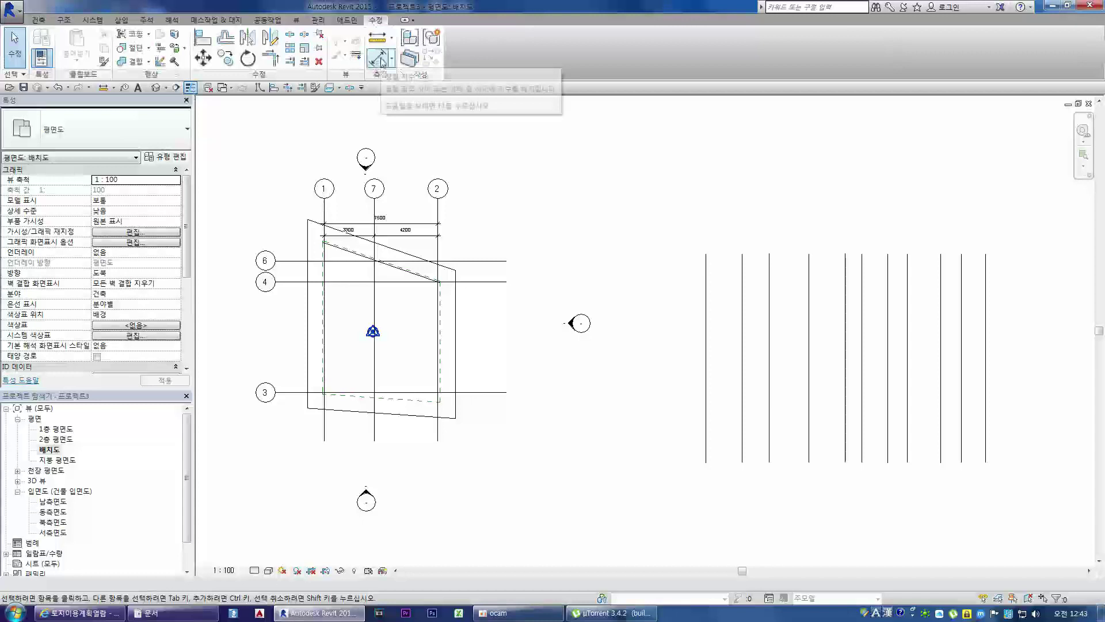
pyautogui.rightClick(381, 64)
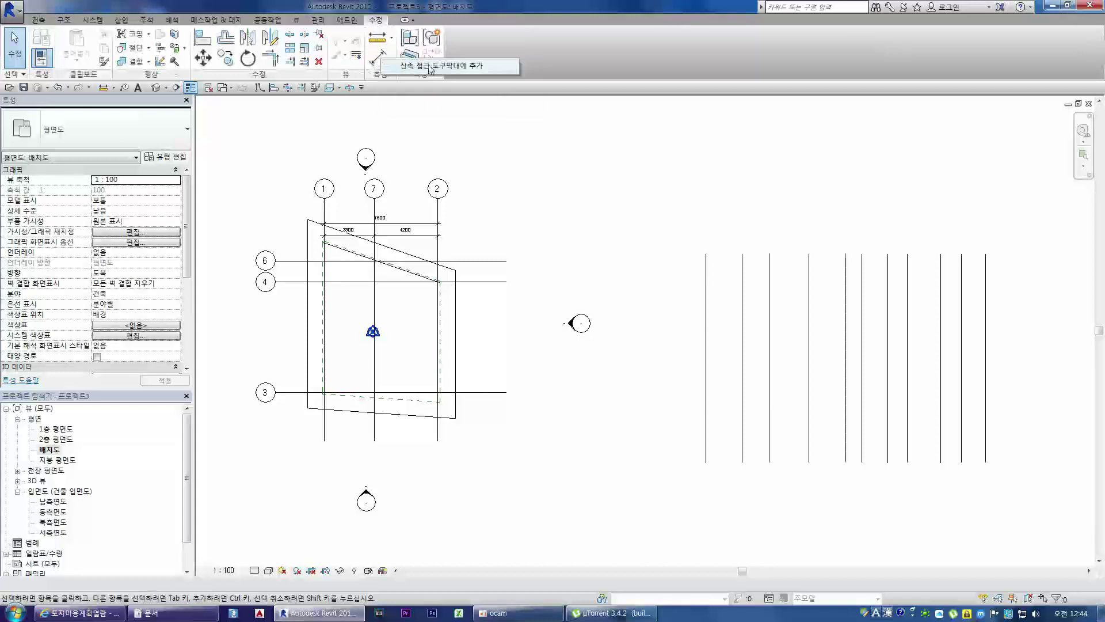
pyautogui.click(450, 68)
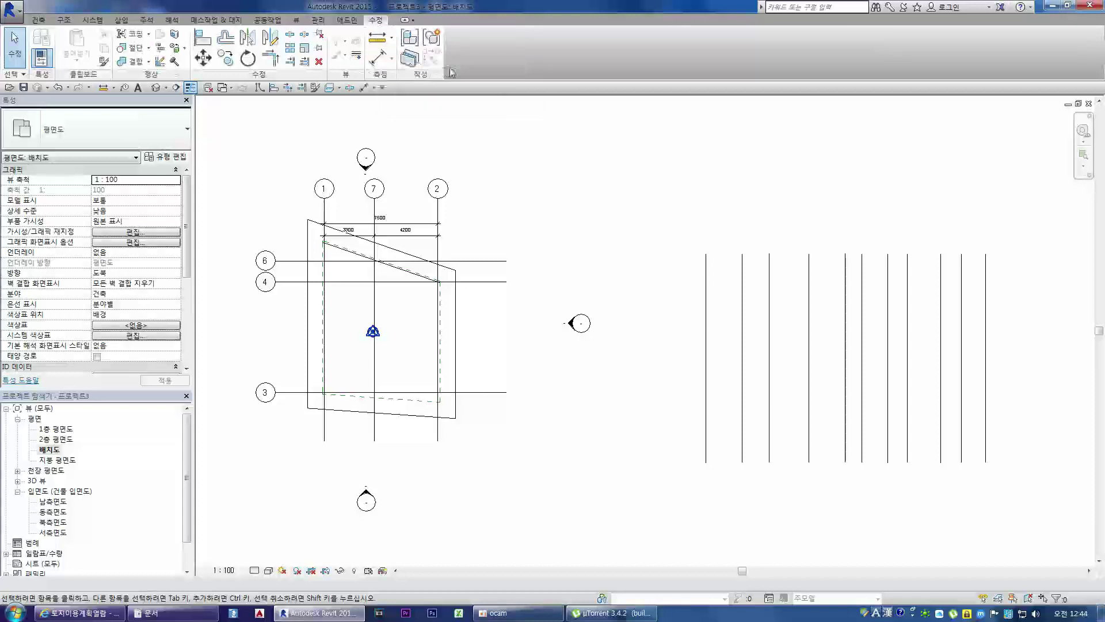
# Chain-dimension the ten vertical lines with one aligned dimension string
pyautogui.click(365, 89)
pyautogui.click(706, 304)
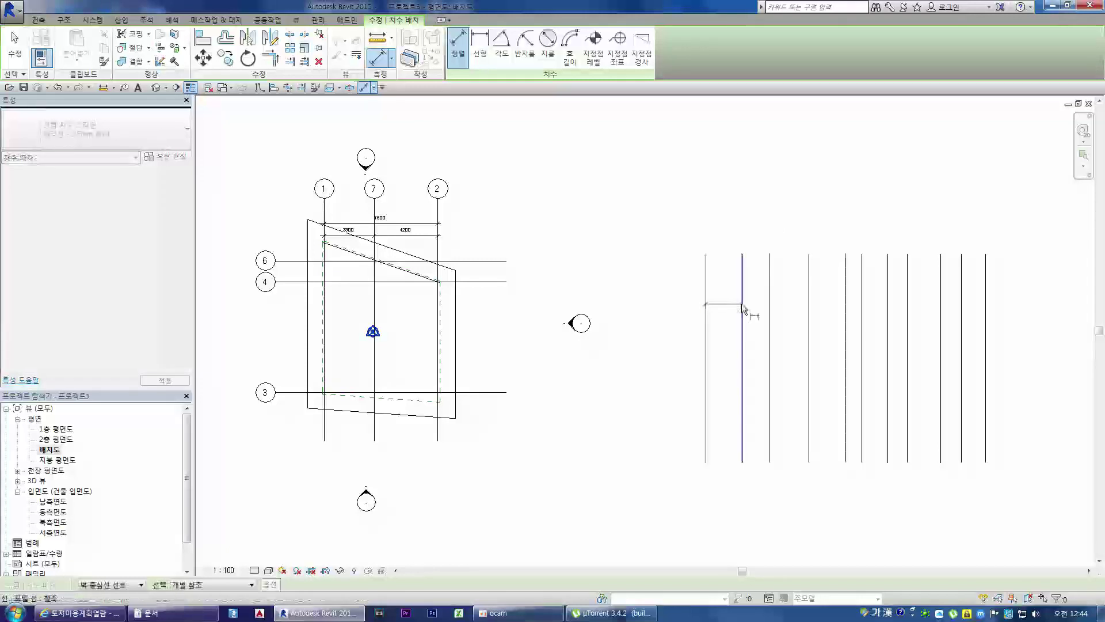
pyautogui.click(742, 305)
pyautogui.click(769, 303)
pyautogui.click(808, 303)
pyautogui.click(845, 303)
pyautogui.click(862, 302)
pyautogui.click(888, 302)
pyautogui.click(907, 300)
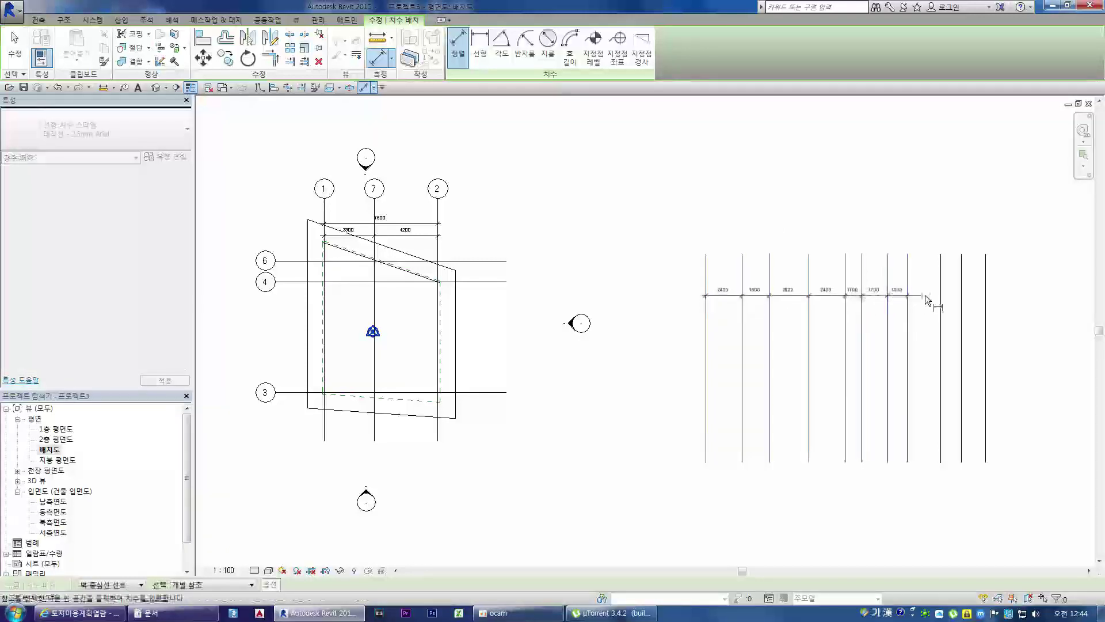
pyautogui.click(942, 299)
pyautogui.click(958, 293)
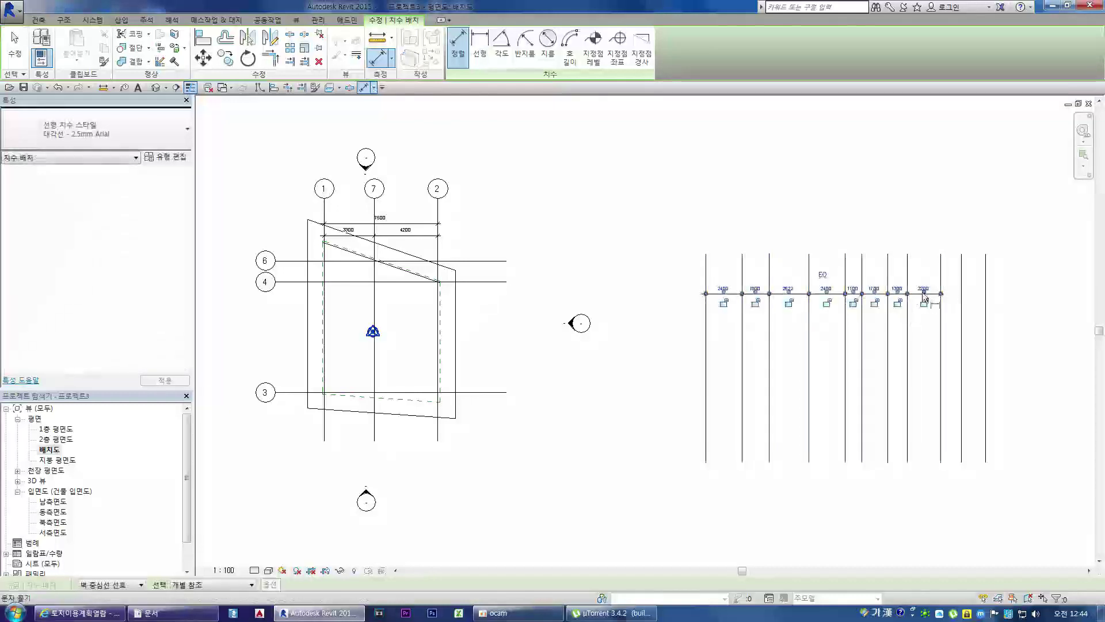
pyautogui.press('Escape')
pyautogui.press('Escape')
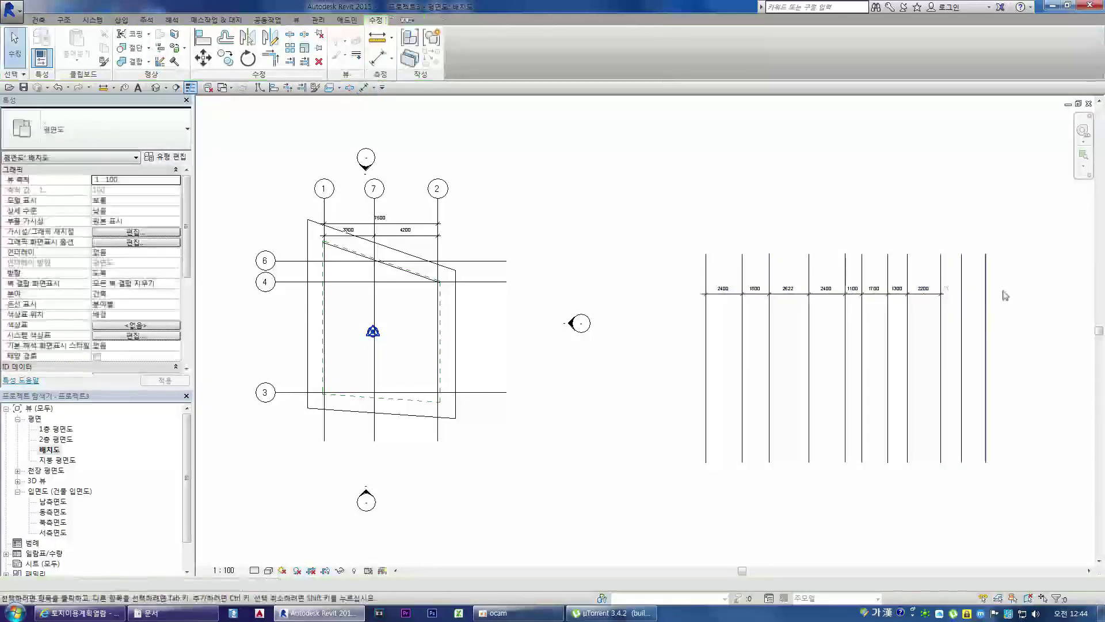
# Delete the two surplus rightmost lines and move the dimension string lower
pyautogui.moveTo(961, 311); pyautogui.dragTo(956, 318)
pyautogui.press('Delete')
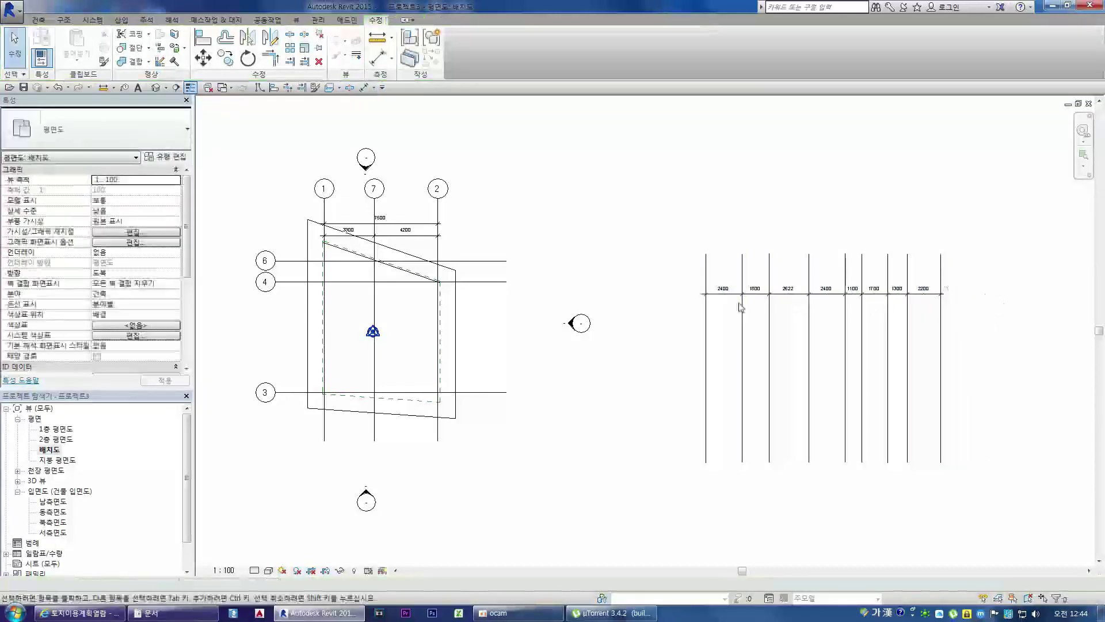
pyautogui.click(795, 300)
pyautogui.moveTo(795, 300); pyautogui.dragTo(803, 331)
pyautogui.click(790, 367)
pyautogui.click(802, 331)
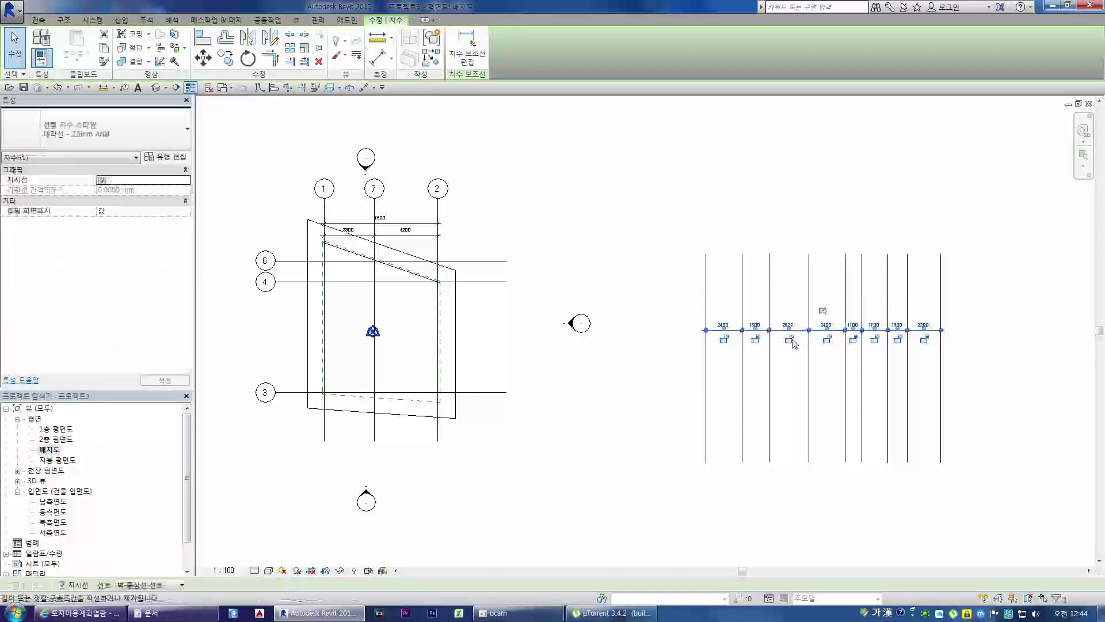
pyautogui.click(775, 362)
pyautogui.hotkey('ctrl', 'z')
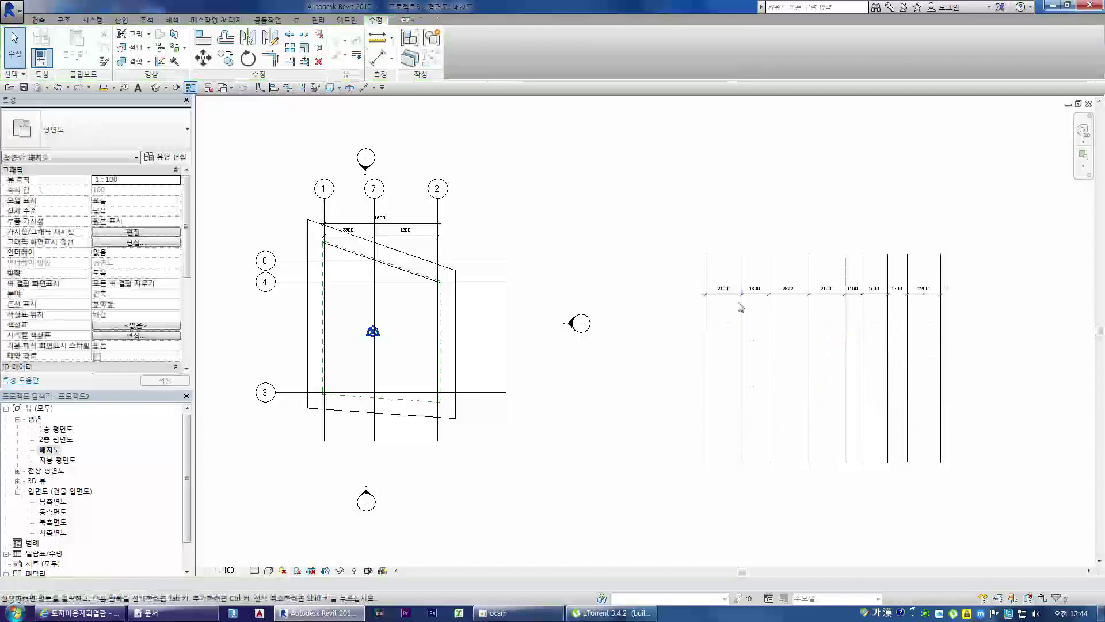
pyautogui.click(792, 295)
pyautogui.moveTo(792, 295); pyautogui.dragTo(791, 332)
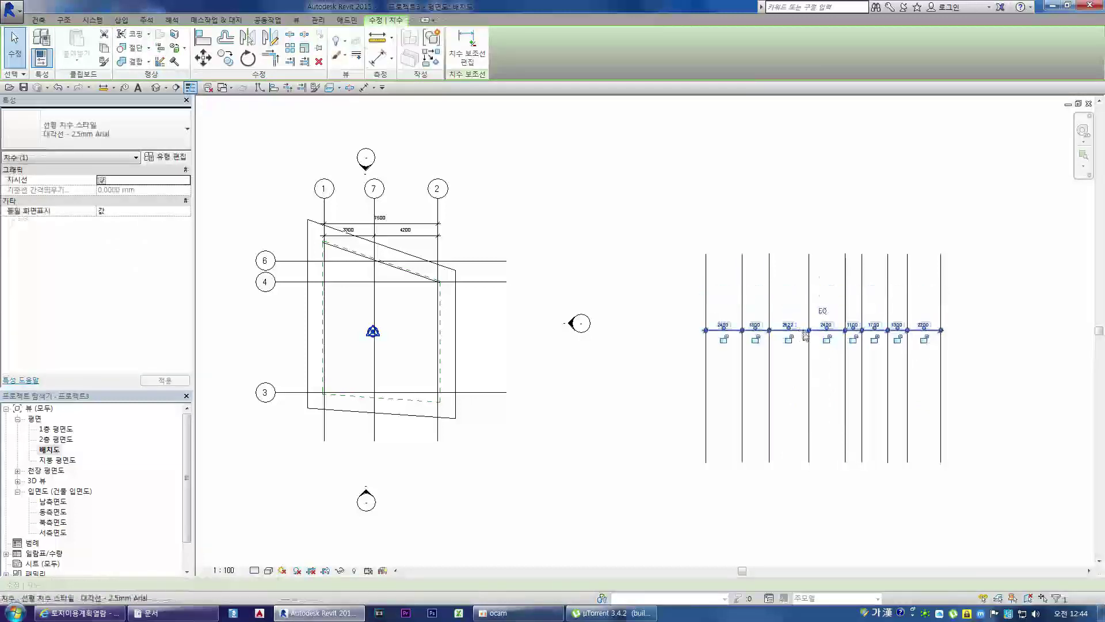
pyautogui.click(789, 368)
pyautogui.click(793, 330)
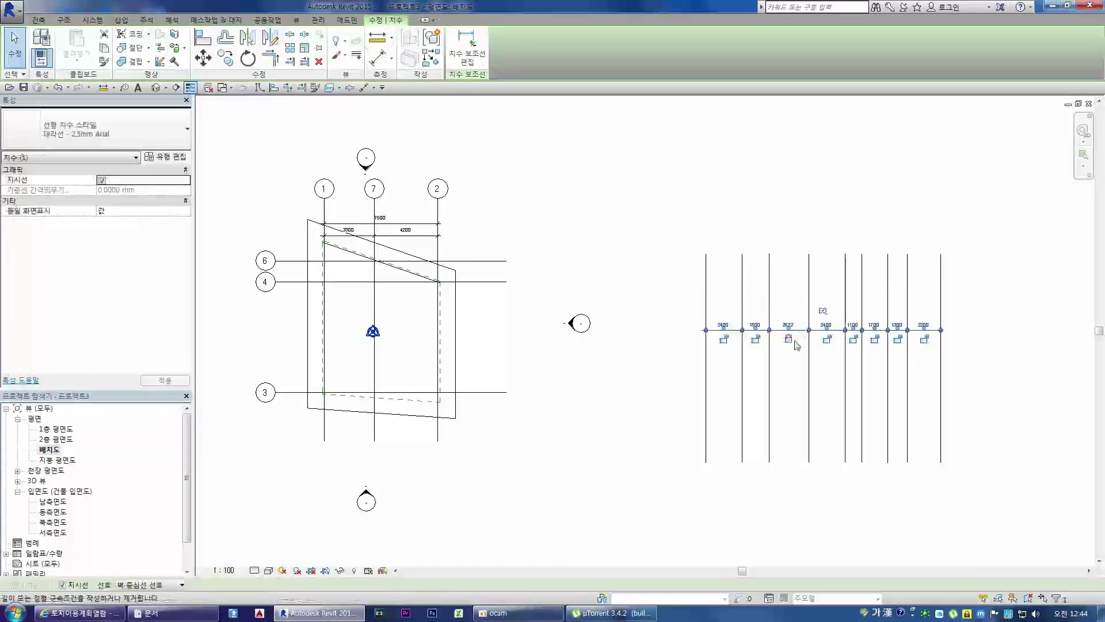
pyautogui.click(770, 365)
# Shift the third vertical line so the spacings read 1900 and 2622
pyautogui.moveTo(770, 365); pyautogui.dragTo(788, 352)
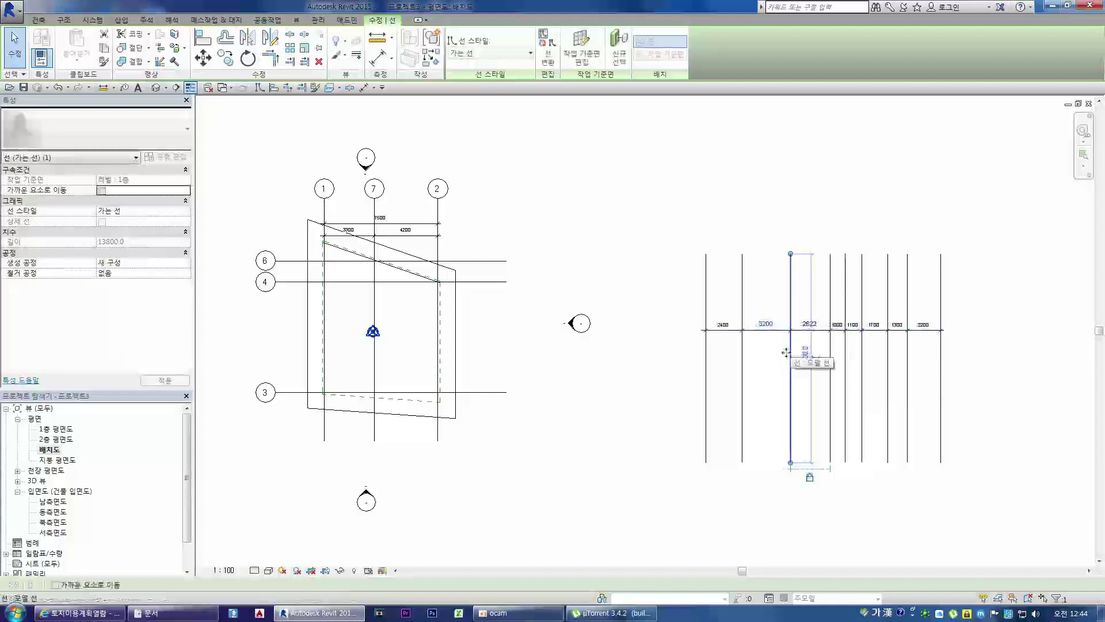
pyautogui.moveTo(791, 352); pyautogui.dragTo(772, 353)
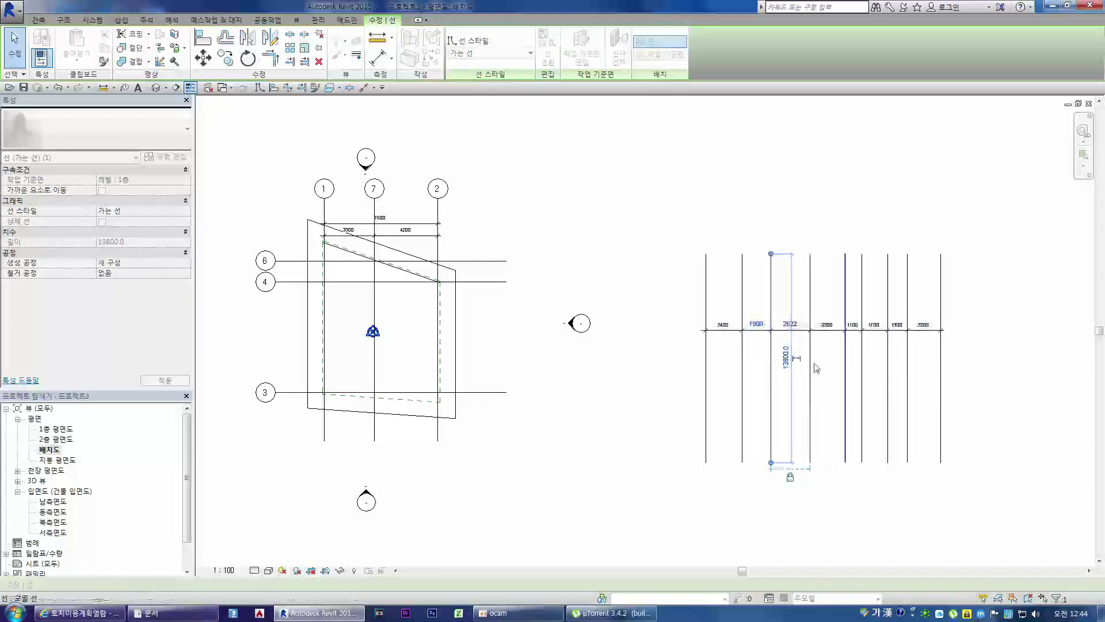
pyautogui.click(800, 348)
pyautogui.click(795, 346)
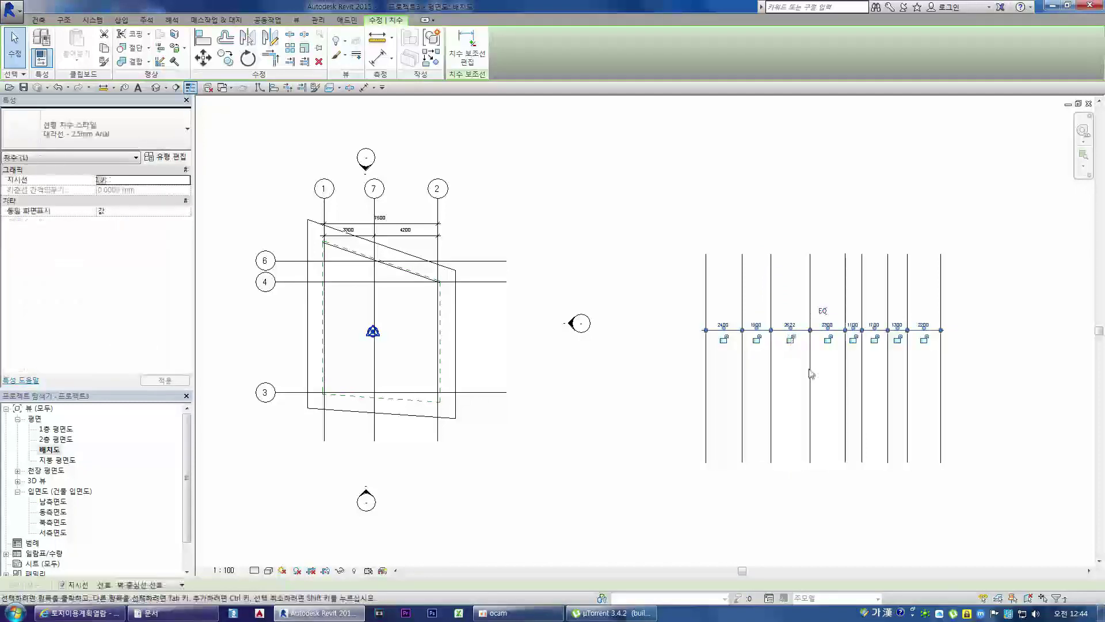
pyautogui.click(982, 364)
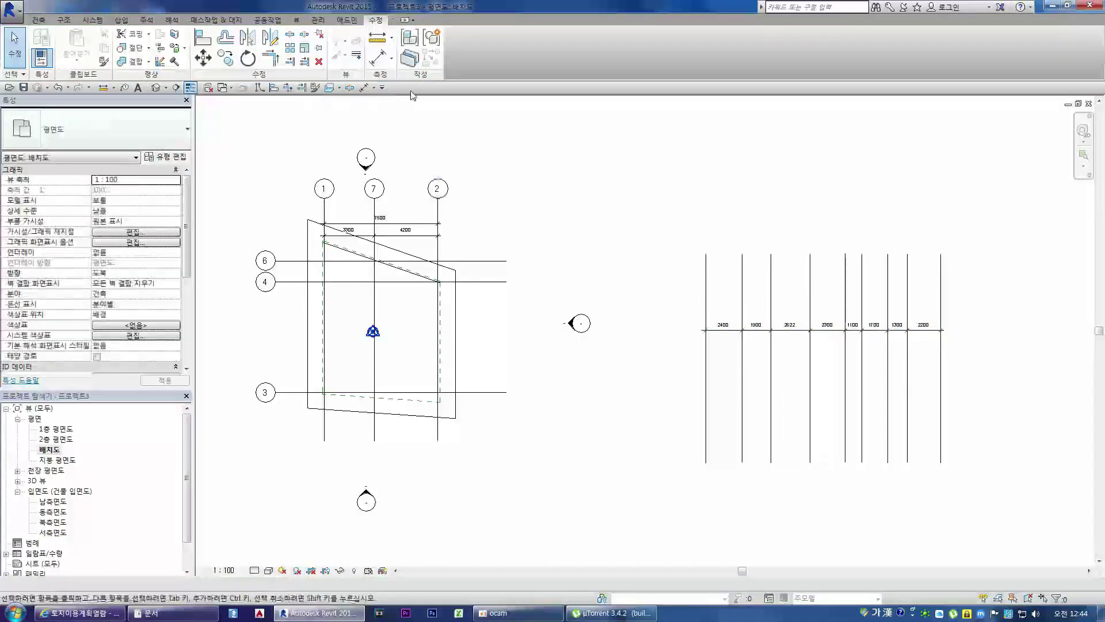
# Add an overall aligned dimension from the first to the last vertical line above the chain
pyautogui.click(364, 88)
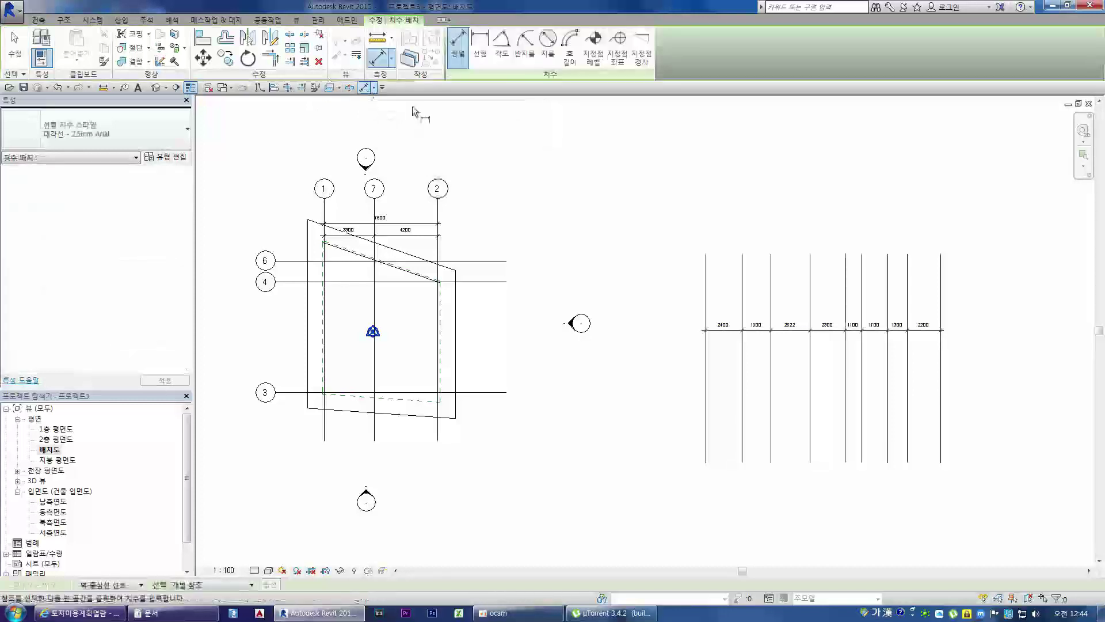
pyautogui.click(706, 297)
pyautogui.click(941, 306)
pyautogui.click(962, 302)
pyautogui.scroll(2, 965, 311)
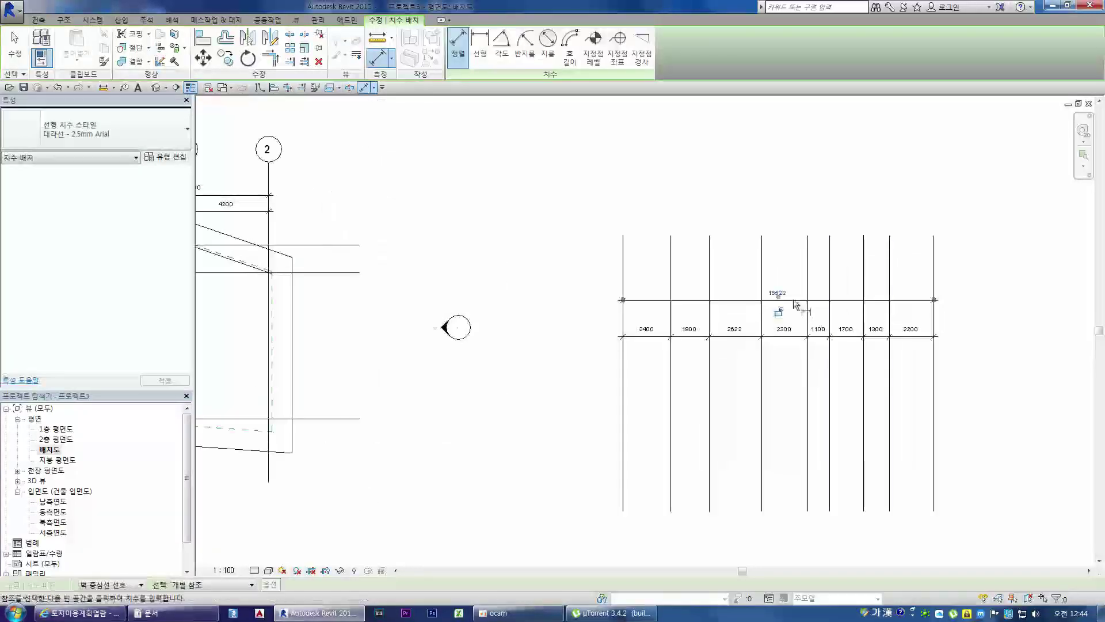
pyautogui.press('Escape')
pyautogui.press('Escape')
# Try editing the rightmost line's overall distance, then undo the change
pyautogui.click(935, 326)
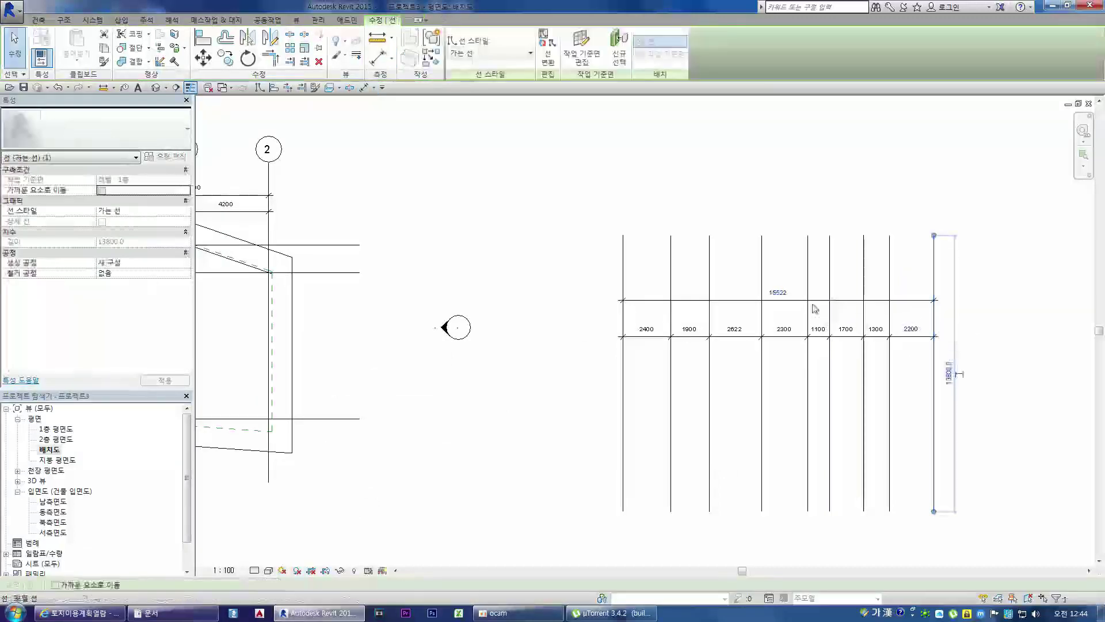
pyautogui.click(778, 292)
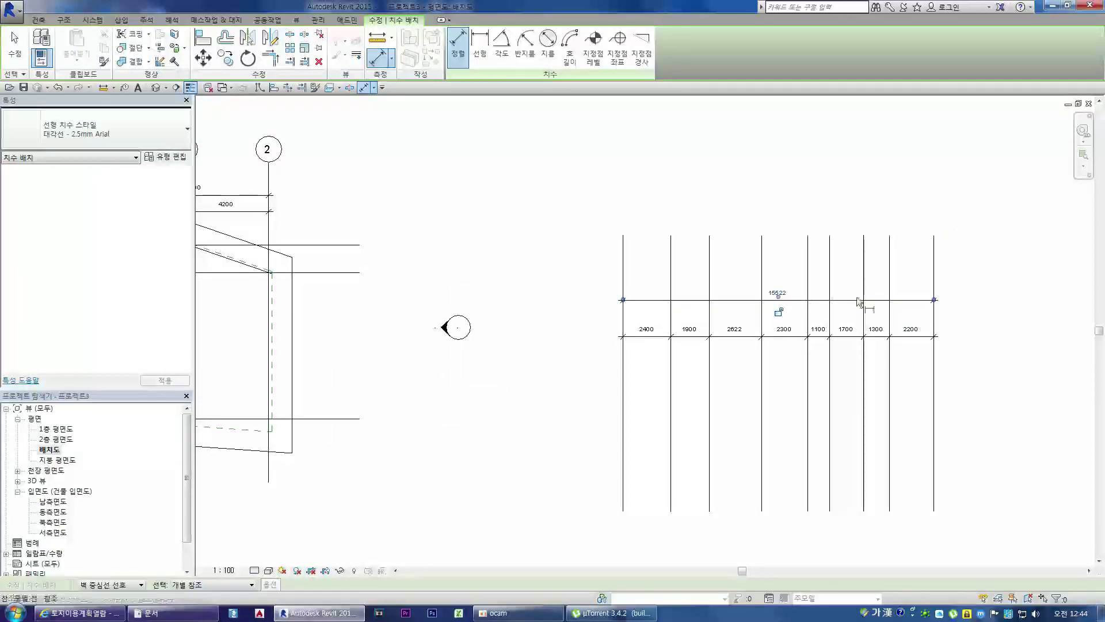
pyautogui.press('Escape')
pyautogui.press('Escape')
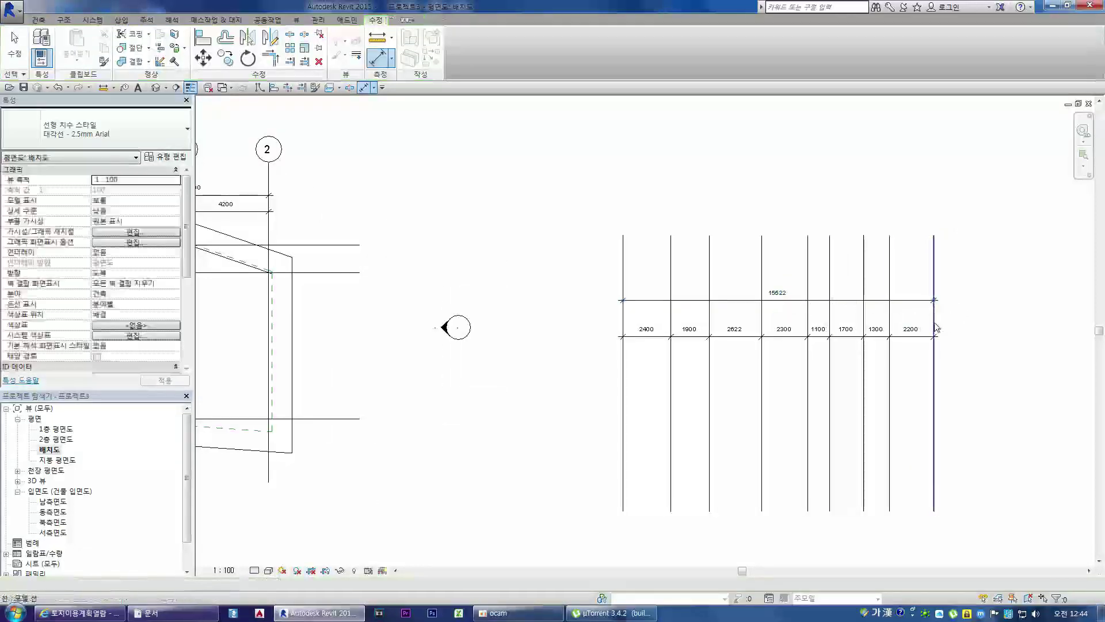
pyautogui.click(934, 326)
pyautogui.click(778, 293)
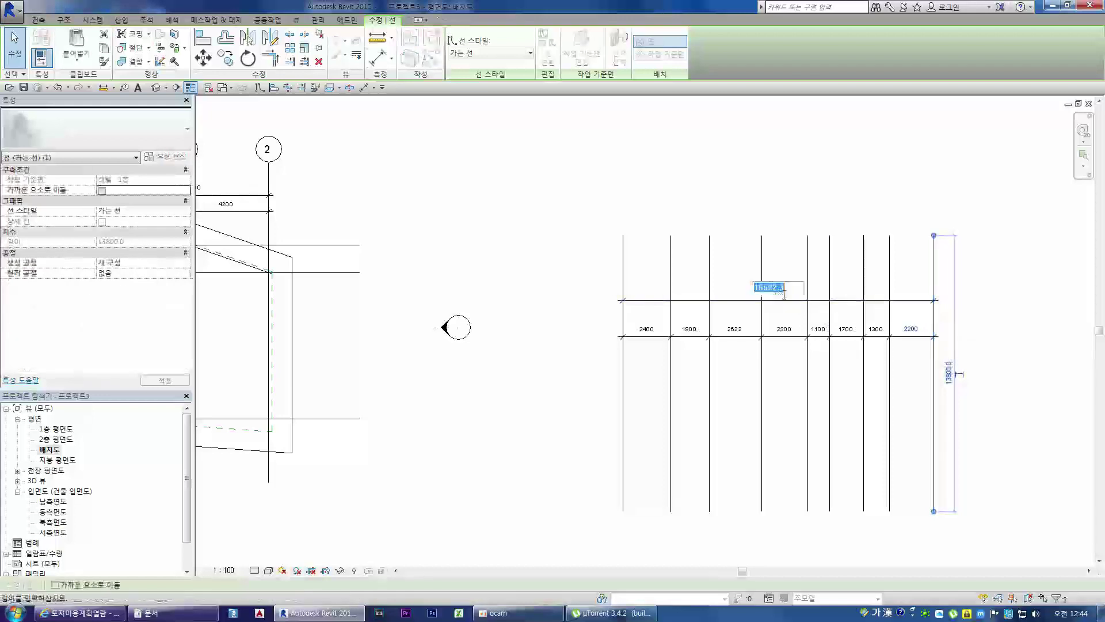
pyautogui.write('16000')
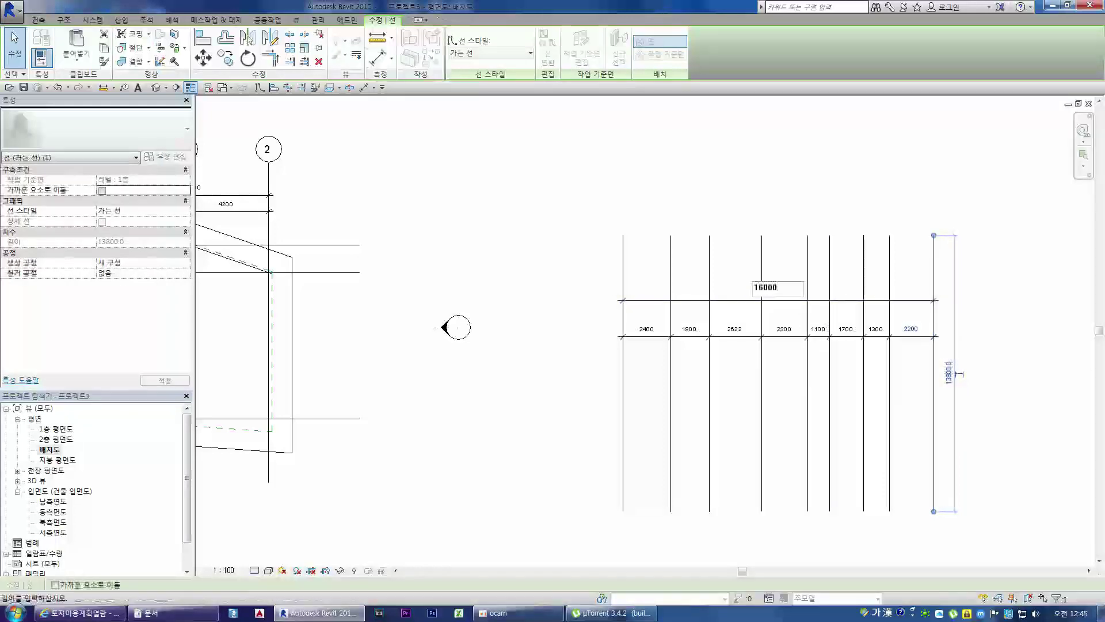
pyautogui.press('Return')
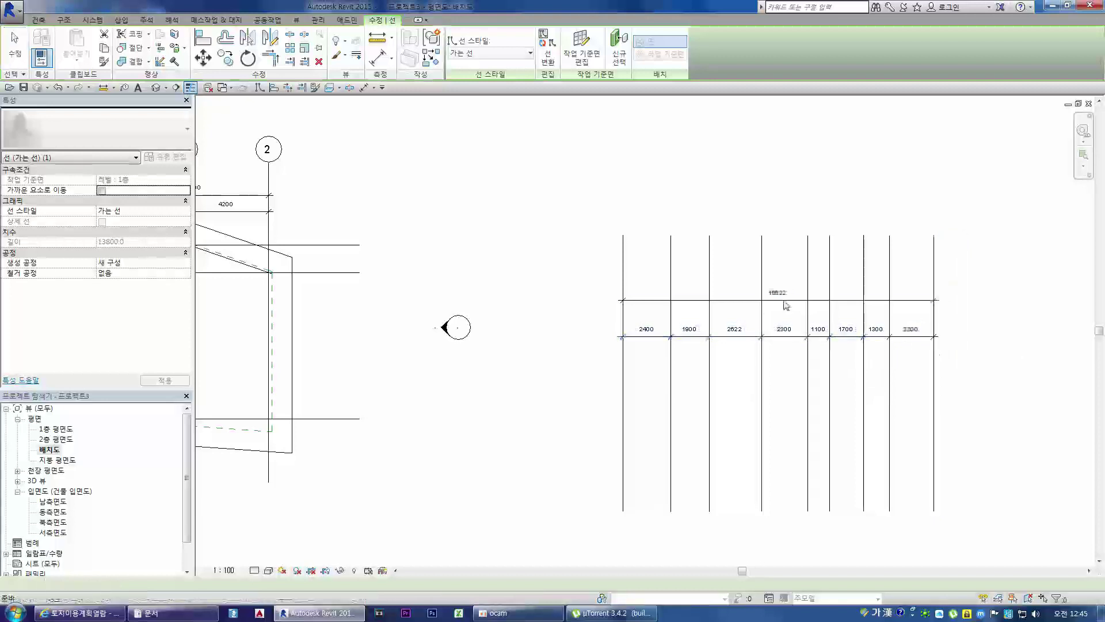
pyautogui.hotkey('ctrl', 'z')
# Reposition the 15522 overall dimension text back onto its dimension line
pyautogui.click(918, 342)
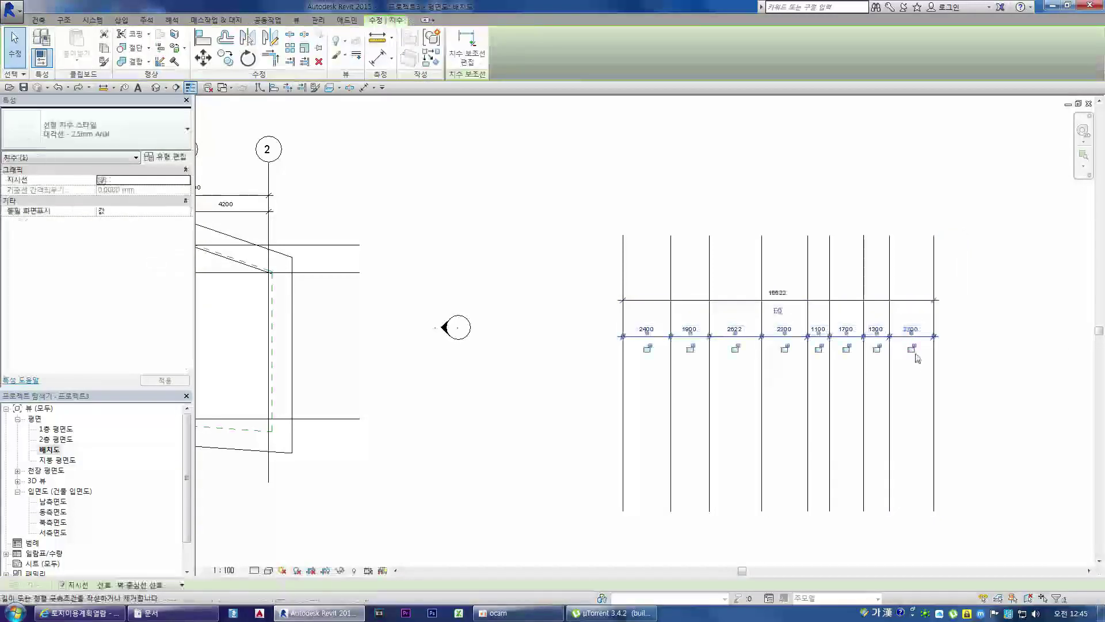
pyautogui.click(780, 300)
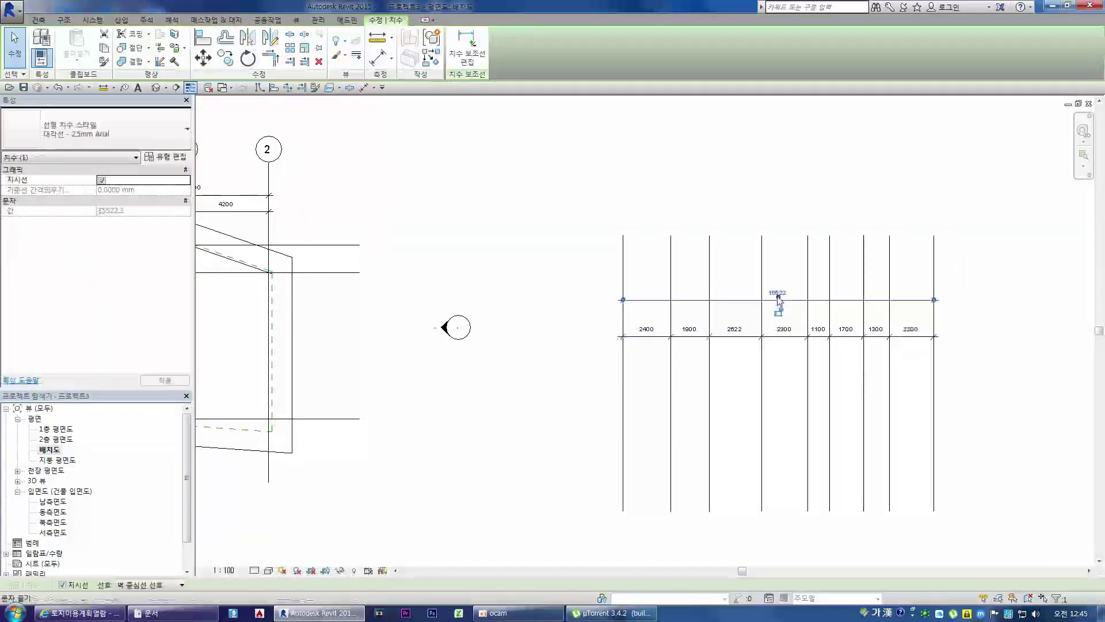
pyautogui.moveTo(778, 300); pyautogui.dragTo(779, 292)
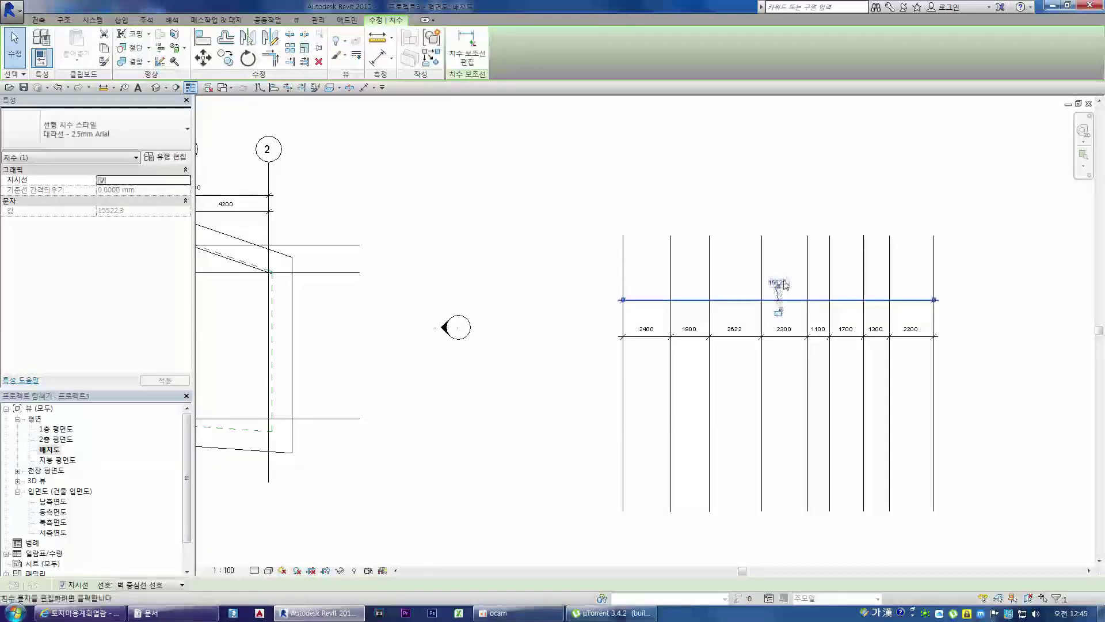
pyautogui.click(778, 286)
pyautogui.click(591, 406)
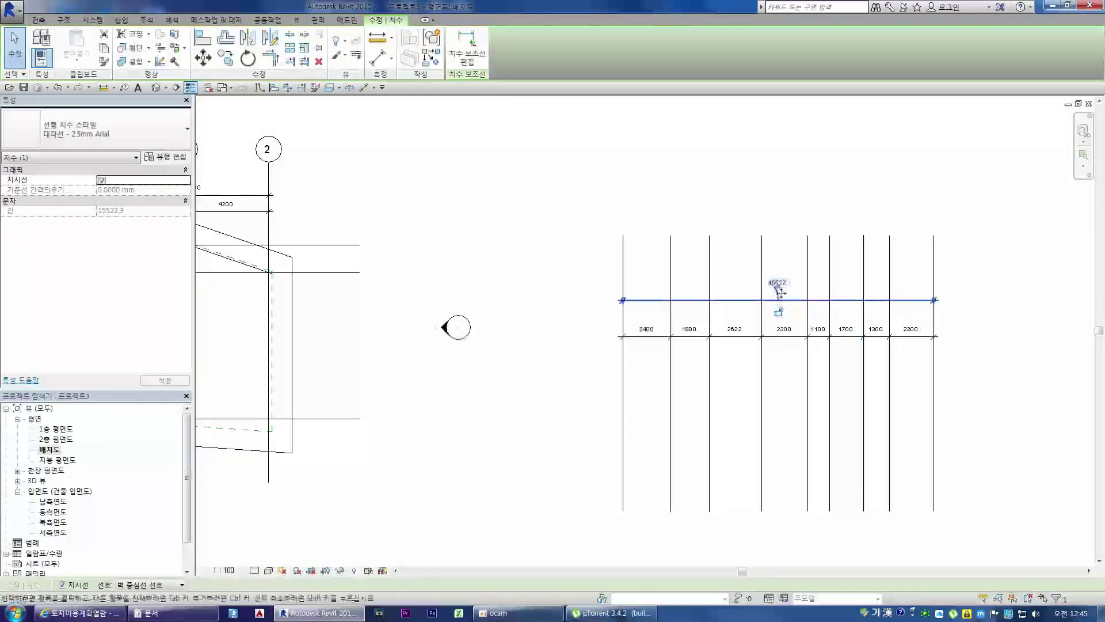
pyautogui.moveTo(779, 288); pyautogui.dragTo(780, 303)
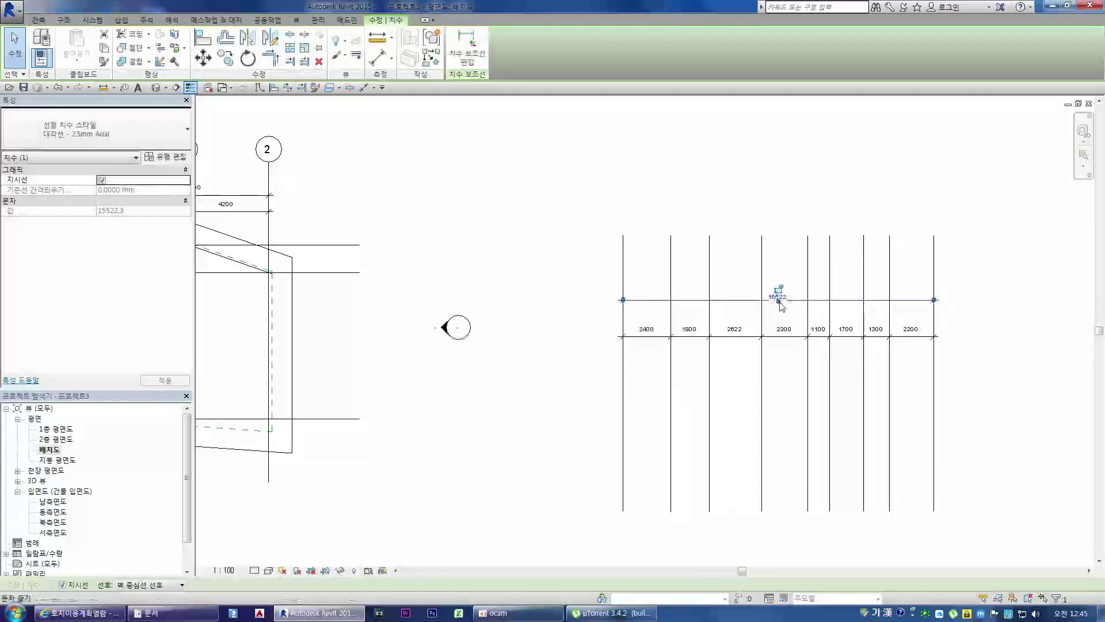
# Set the rightmost line's overall distance from the first line to 16000
pyautogui.click(935, 365)
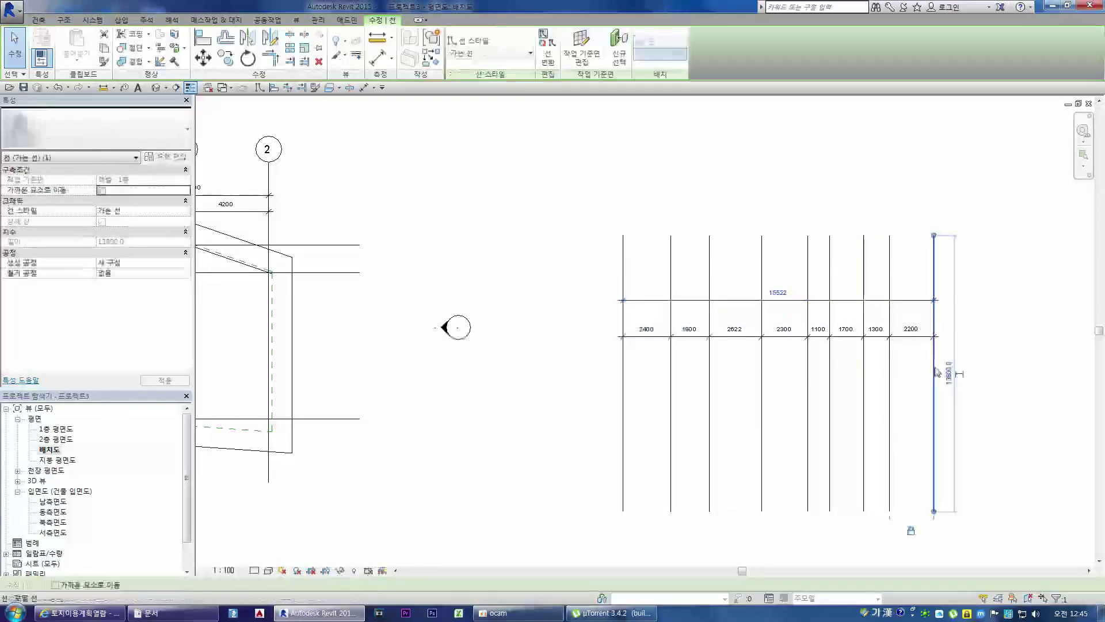
pyautogui.click(776, 297)
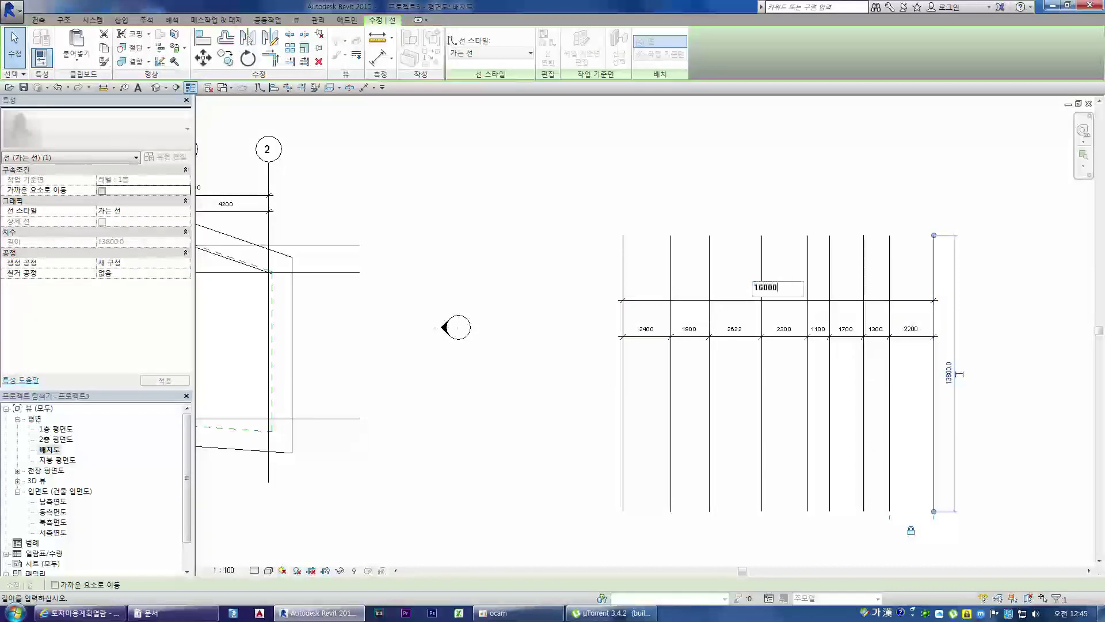
pyautogui.write('16000')
pyautogui.click(779, 312)
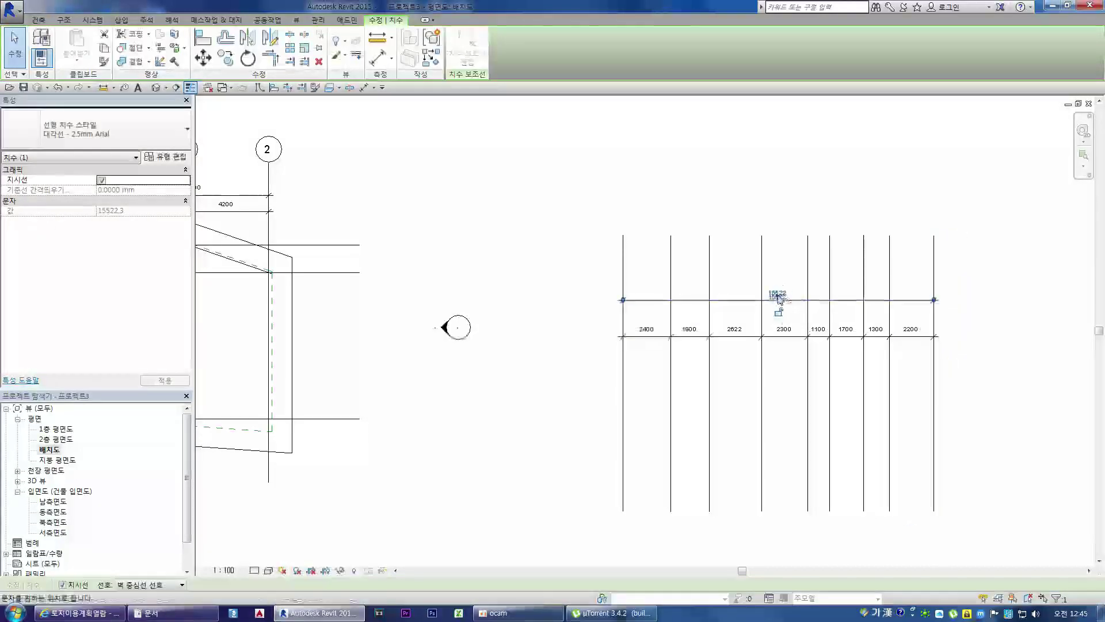
pyautogui.click(935, 371)
pyautogui.click(776, 294)
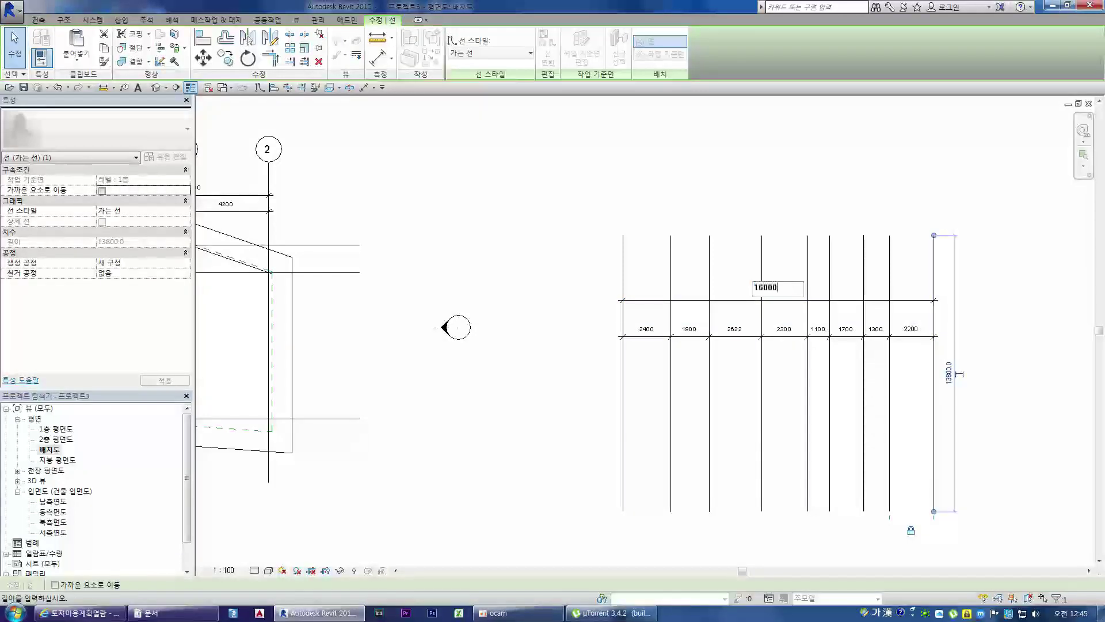
pyautogui.write('16000')
pyautogui.press('Return')
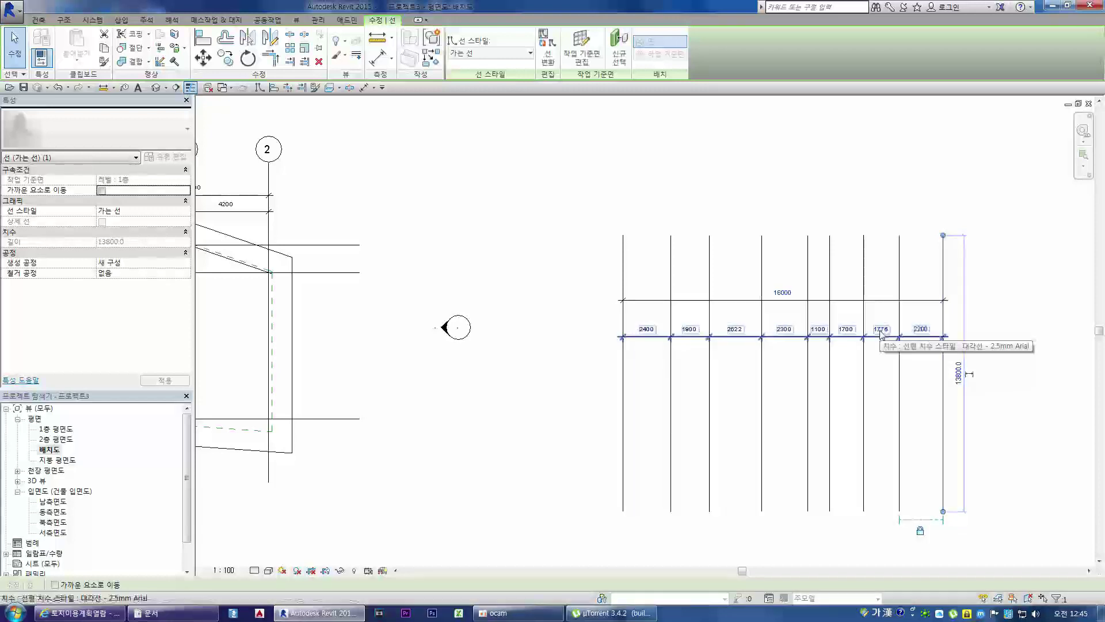
# Try the EQ toggle on the gap dimensions, undoing the equal spacing
pyautogui.click(918, 338)
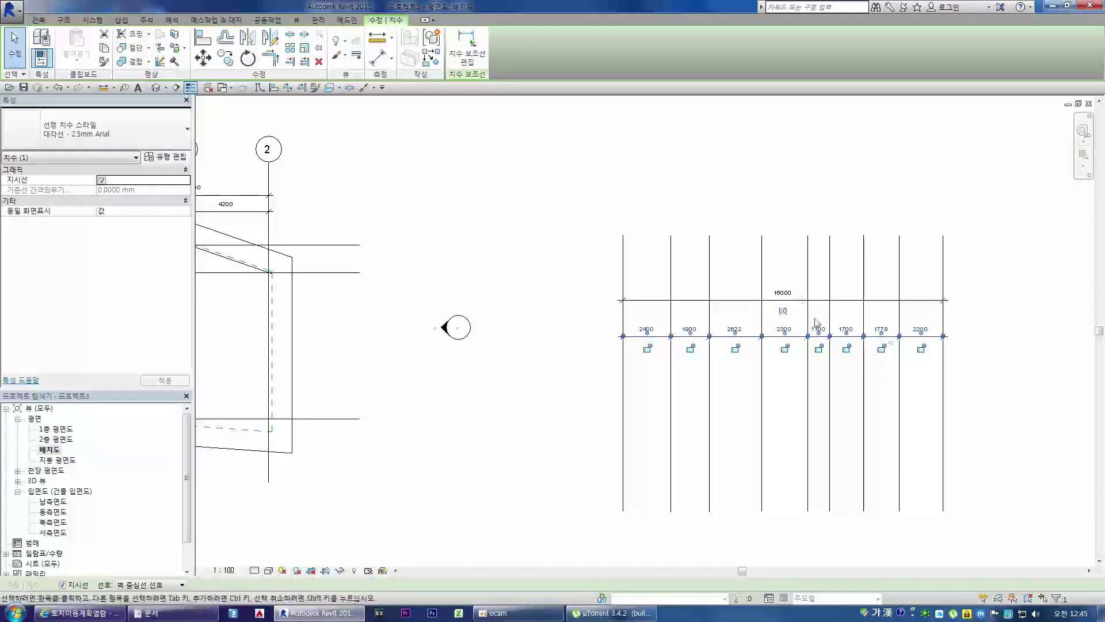
pyautogui.click(785, 311)
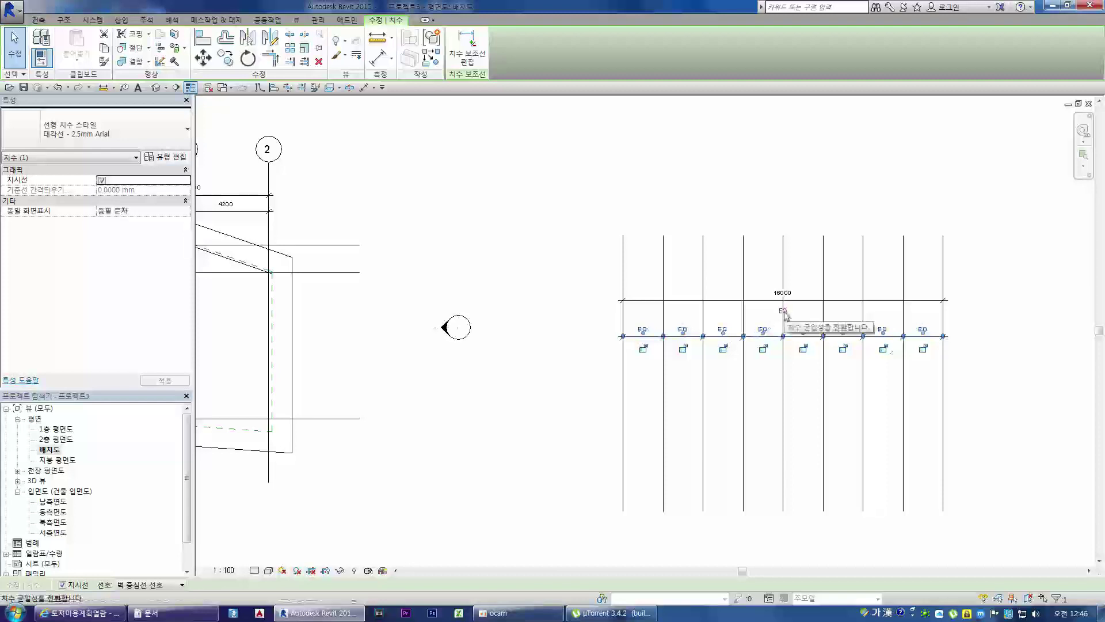
pyautogui.hotkey('ctrl', 'z')
pyautogui.hotkey('ctrl', 'z')
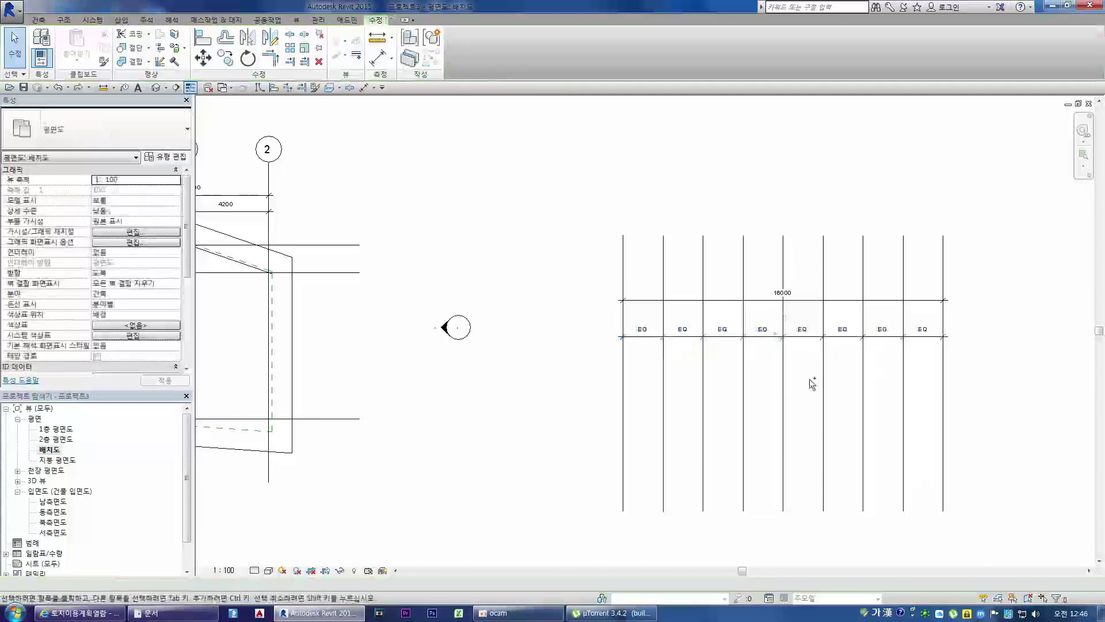
pyautogui.hotkey('ctrl', 'z')
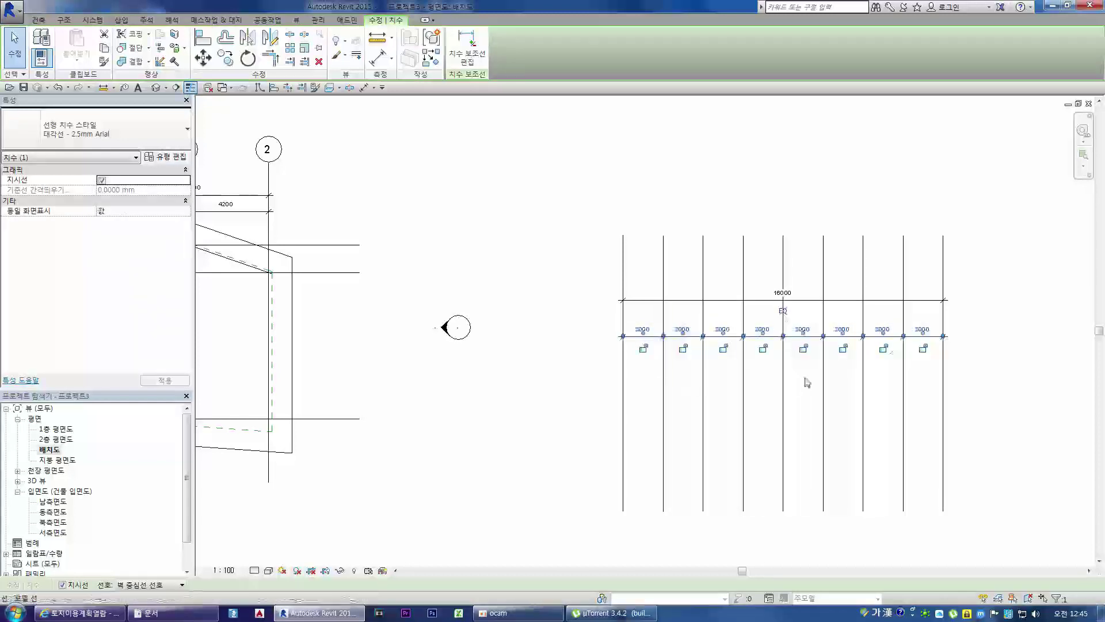
pyautogui.click(782, 310)
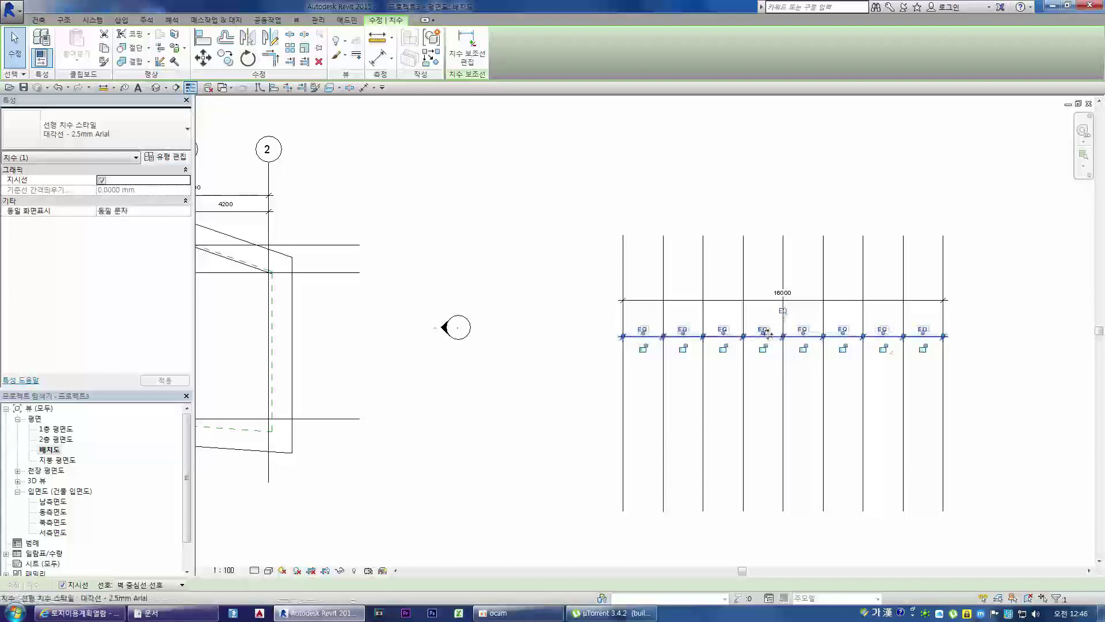
pyautogui.click(810, 378)
pyautogui.hotkey('ctrl', 'z')
pyautogui.hotkey('ctrl', 'z')
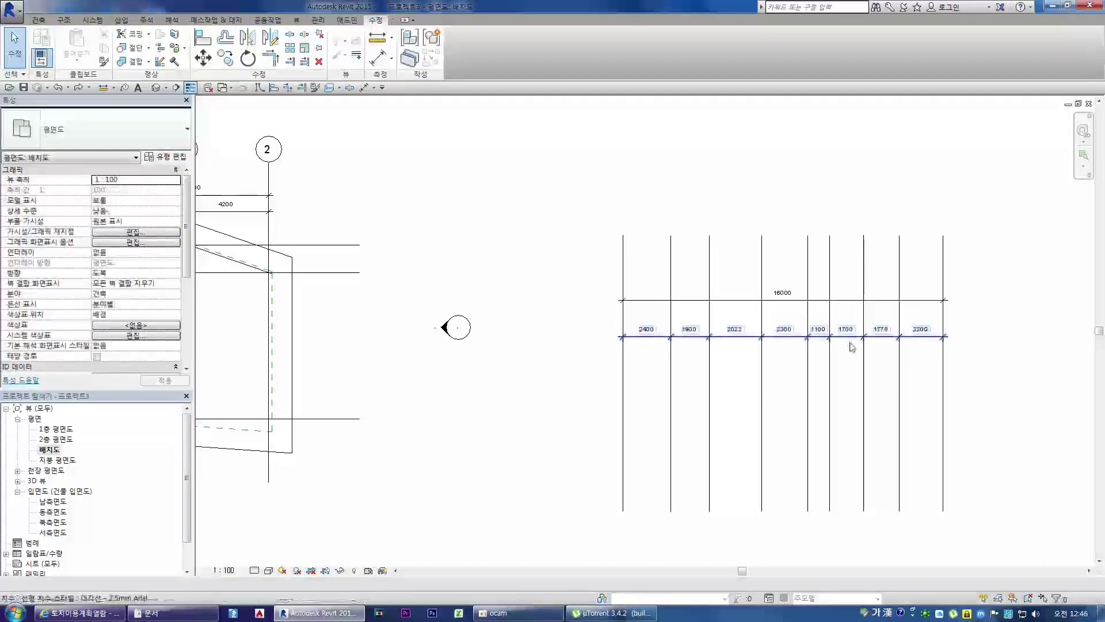
pyautogui.click(789, 341)
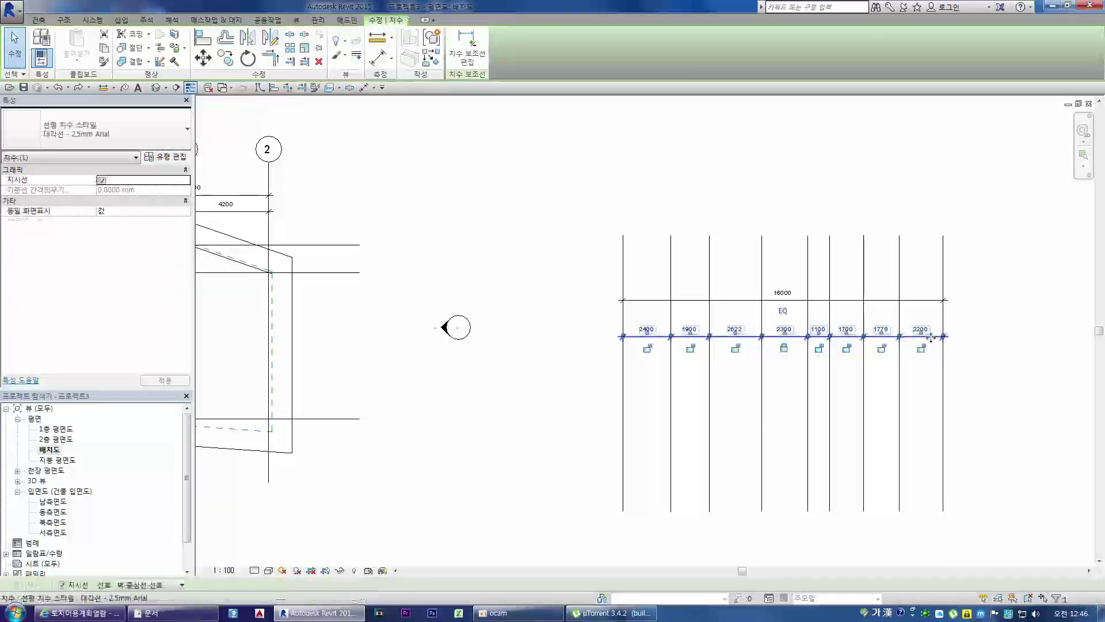
pyautogui.click(918, 415)
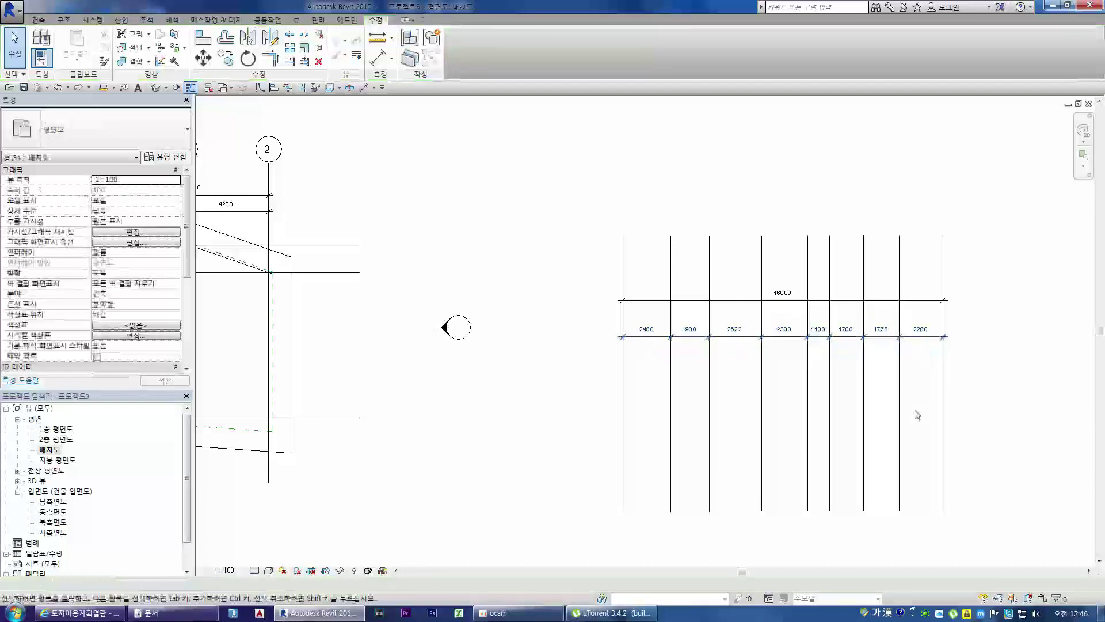
pyautogui.click(921, 336)
pyautogui.click(921, 375)
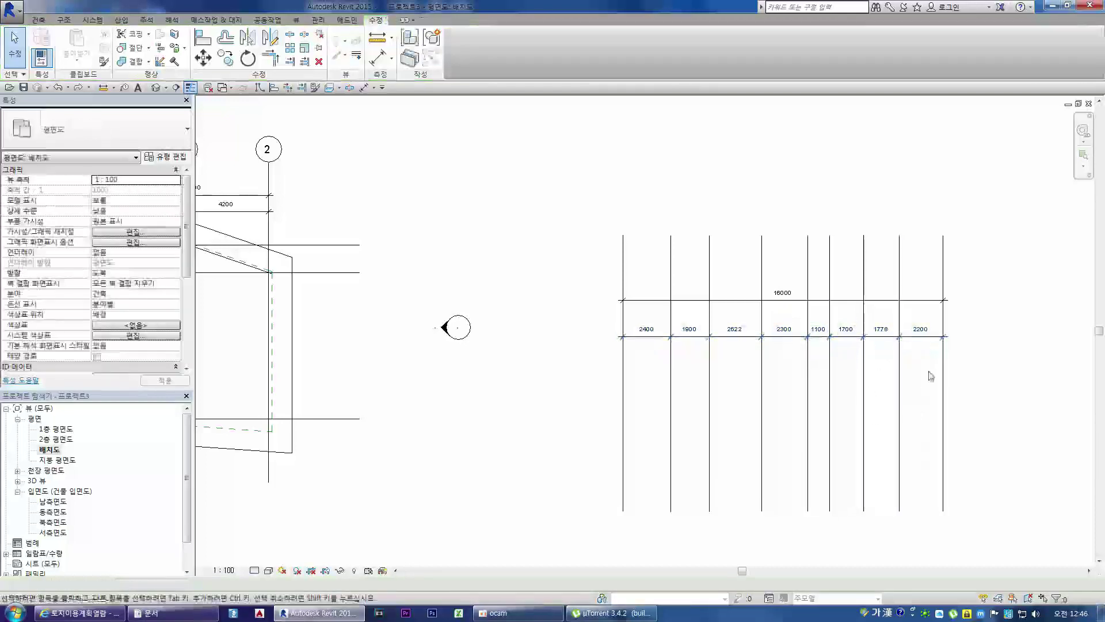
pyautogui.click(944, 365)
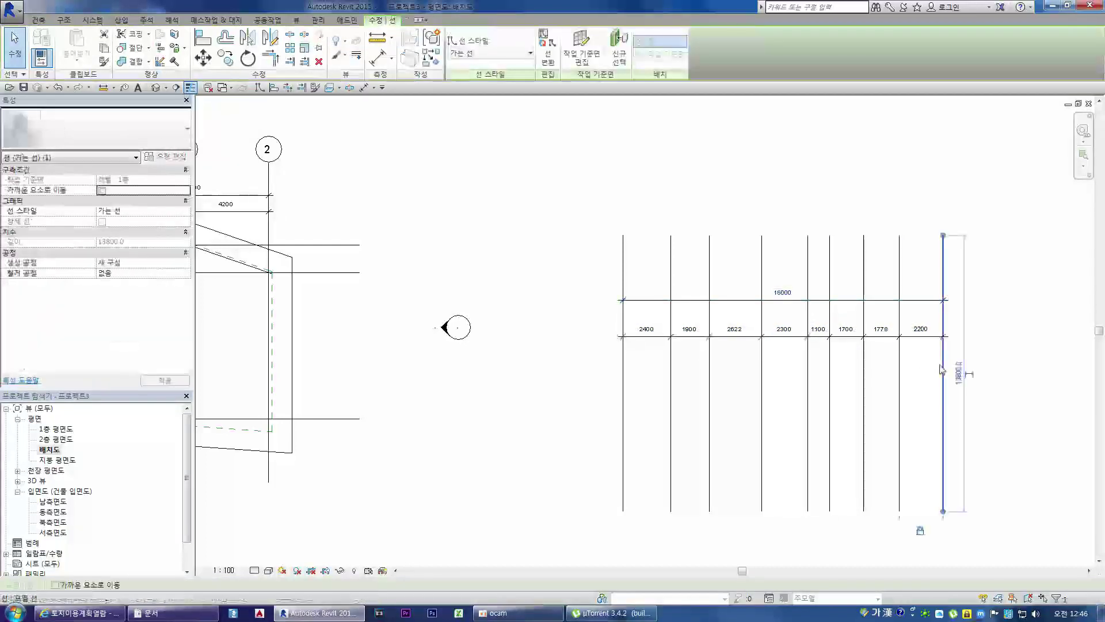
pyautogui.click(928, 377)
# Make all gaps equal at 2200, removing conflicting constraints, and show them as EQ
pyautogui.click(883, 337)
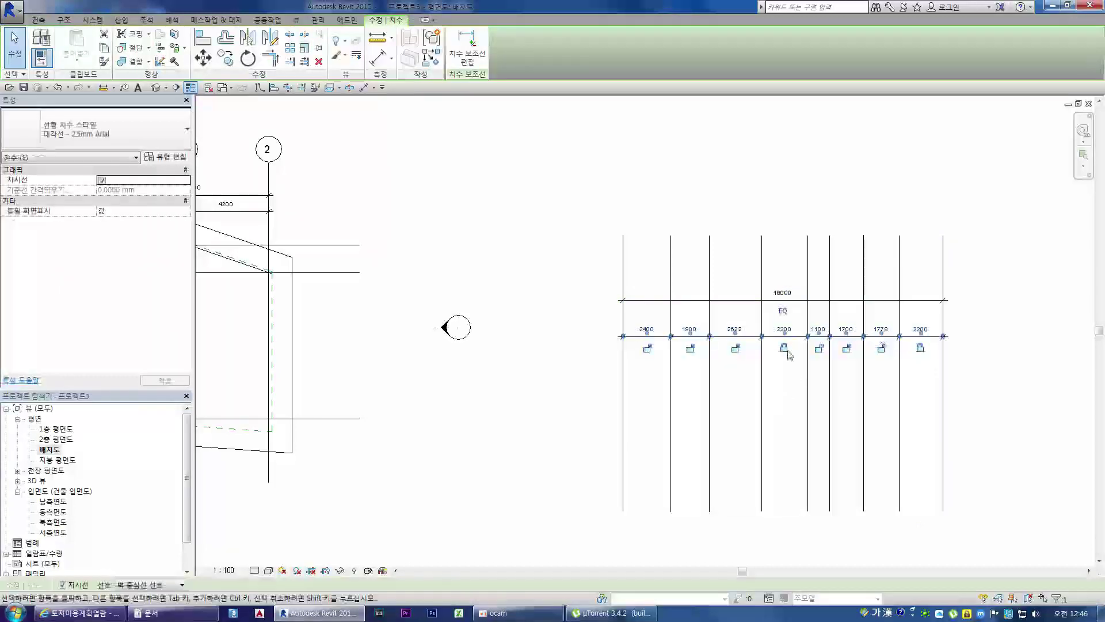
pyautogui.click(784, 311)
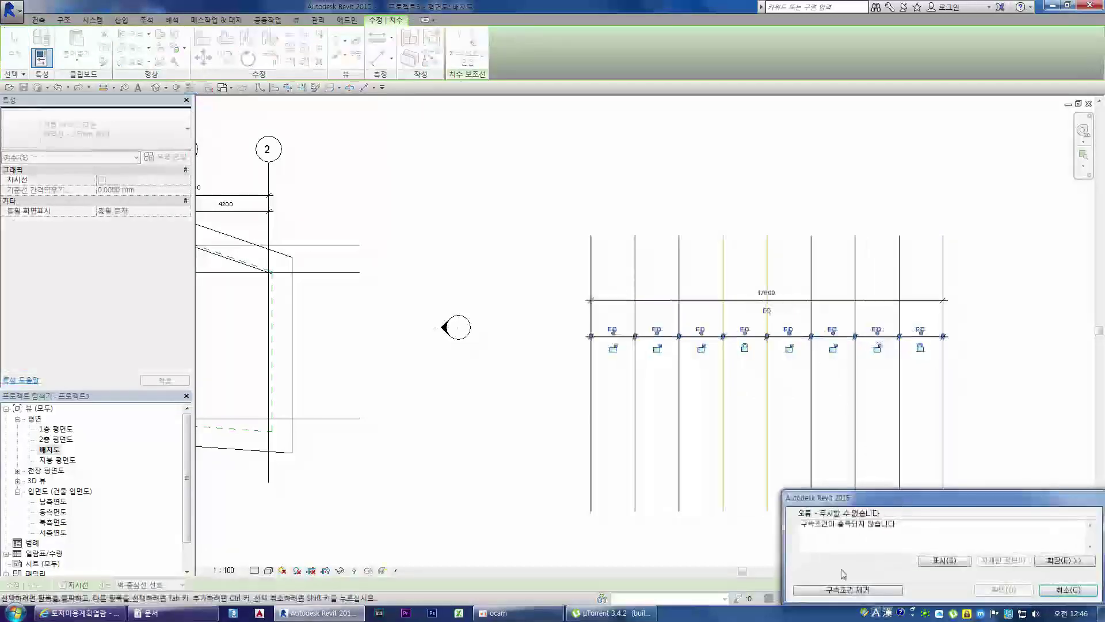
pyautogui.click(848, 590)
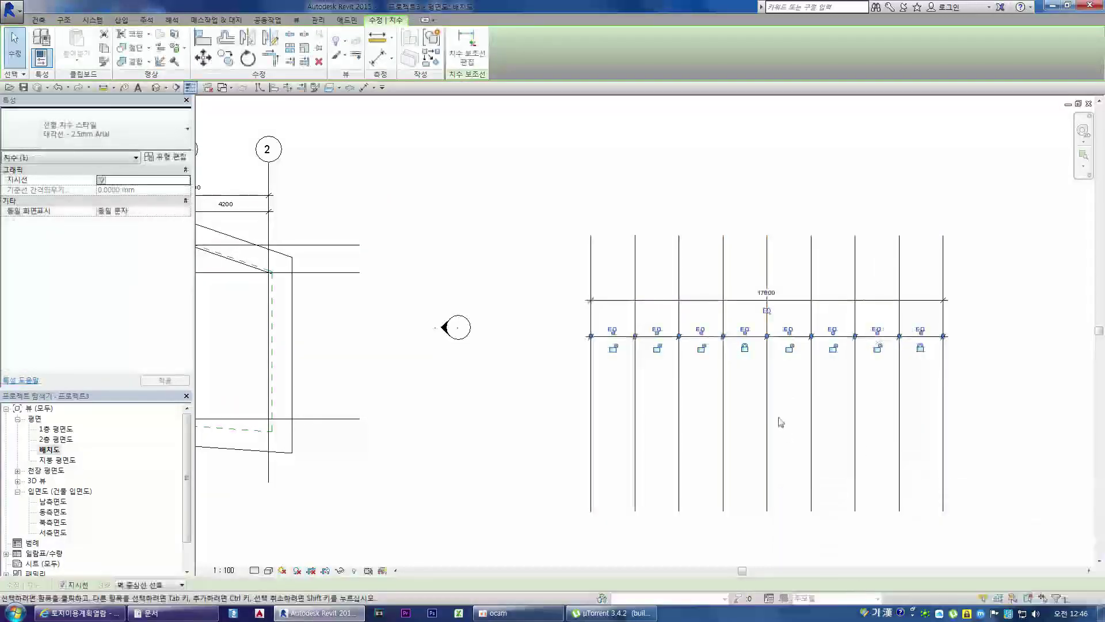
pyautogui.click(767, 312)
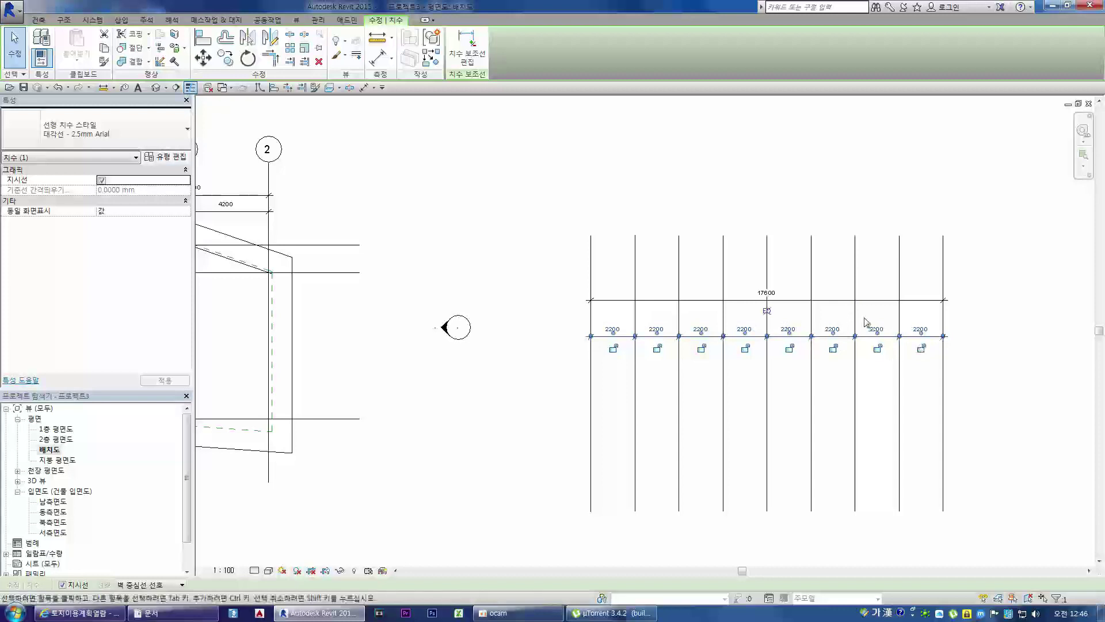
pyautogui.click(767, 311)
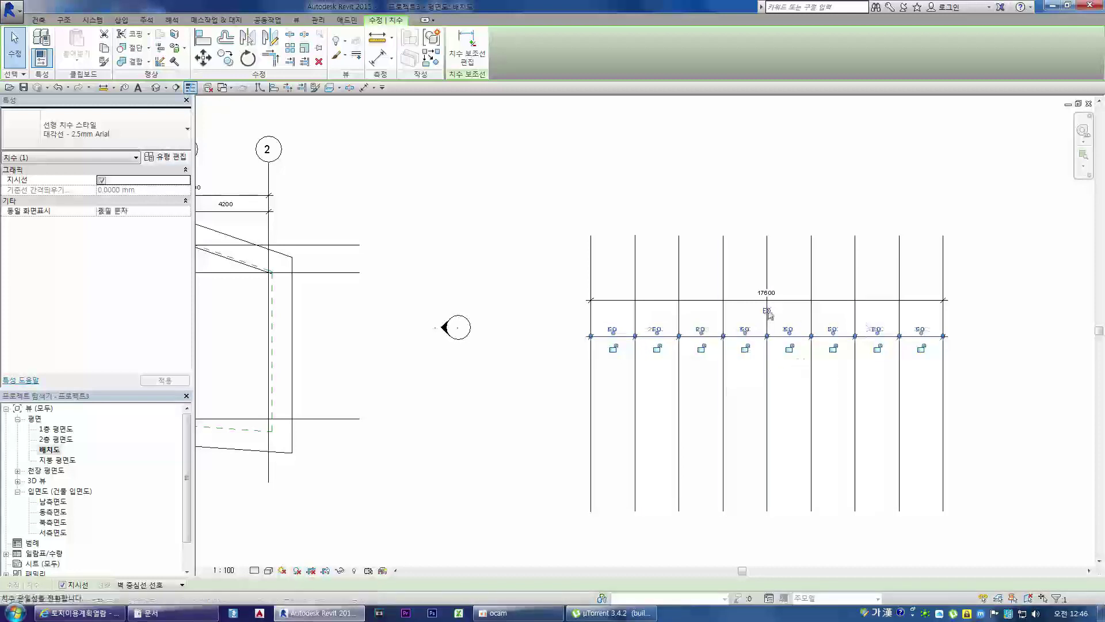
# Delete the right-hand layout lines and their dimensions
pyautogui.scroll(-2, 807, 319)
pyautogui.moveTo(901, 360); pyautogui.dragTo(660, 247)
pyautogui.press('Delete')
pyautogui.scroll(4, 425, 264)
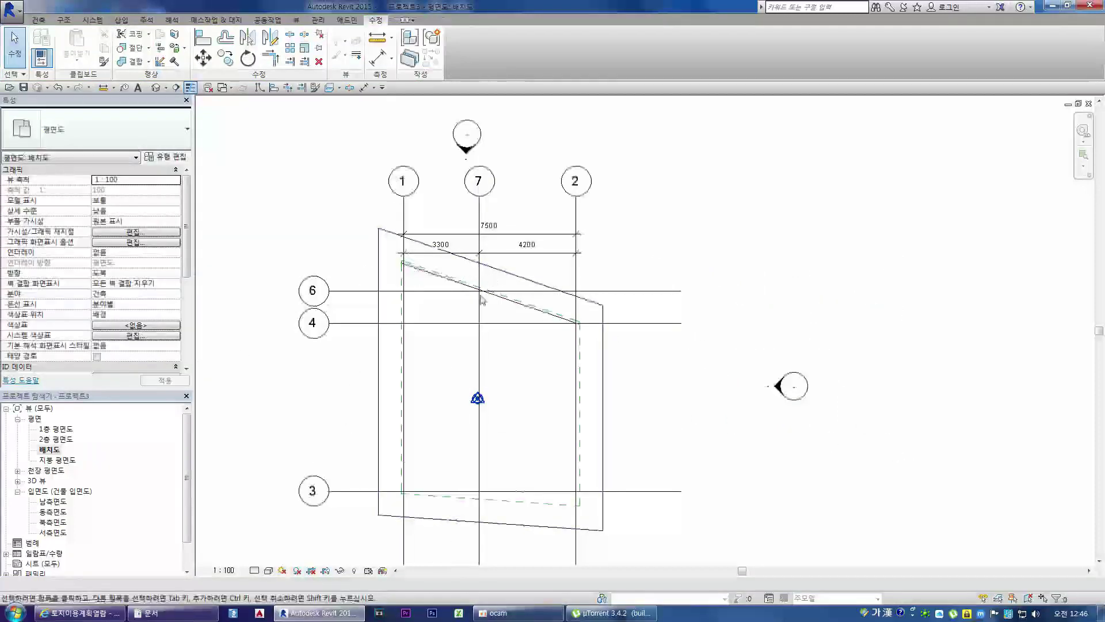
# Dimension horizontal grids 6, 4 and 3 with a 1400/7300 chain
pyautogui.click(499, 256)
pyautogui.click(636, 259)
pyautogui.scroll(-4, 637, 259)
pyautogui.scroll(3, 467, 316)
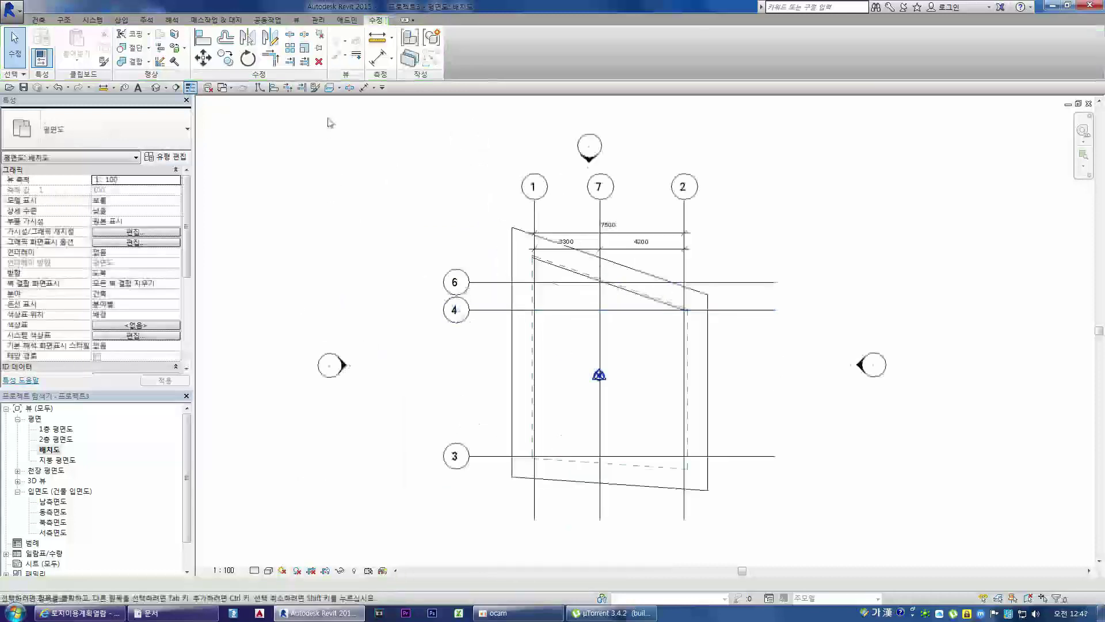
pyautogui.click(379, 62)
pyautogui.click(501, 282)
pyautogui.click(502, 309)
pyautogui.click(502, 456)
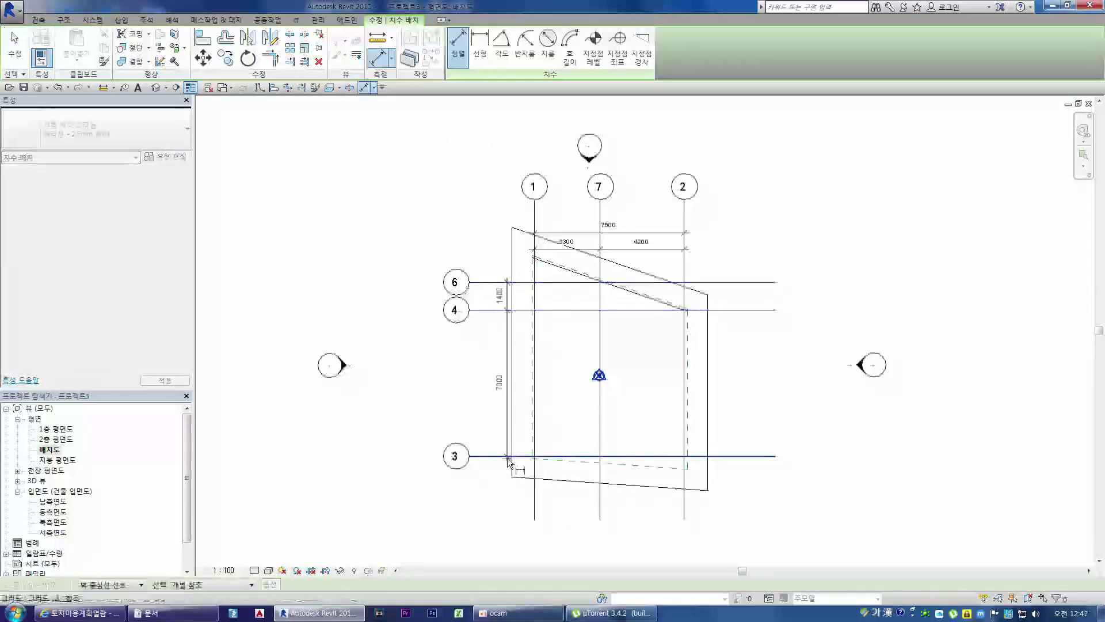
pyautogui.click(503, 499)
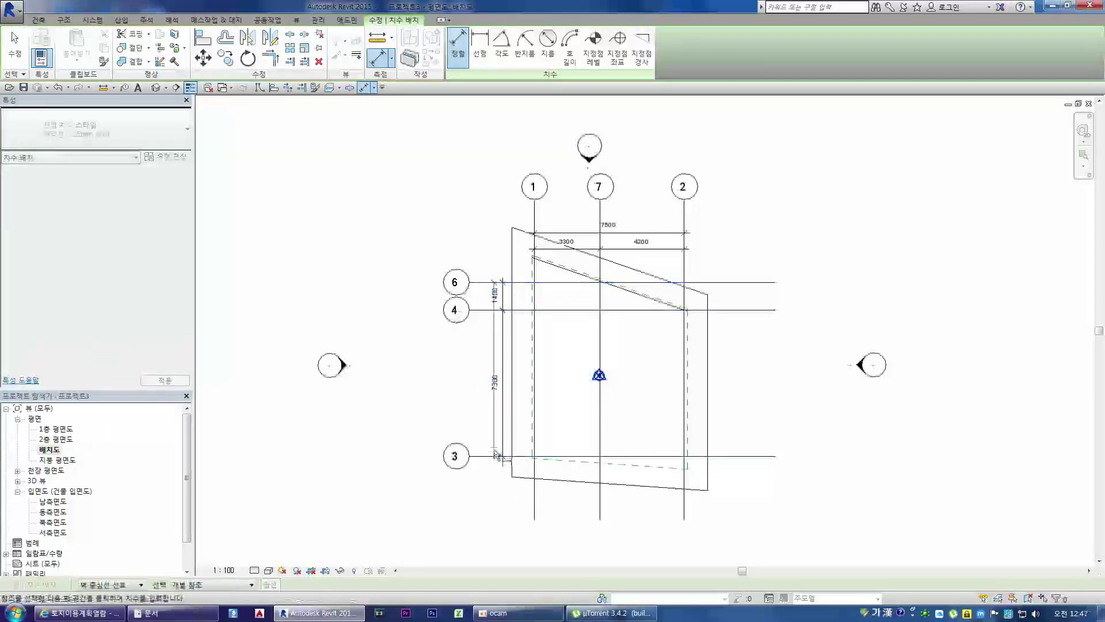
# Add an 8700 overall dimension from grid 6 to grid 3 beside the chain
pyautogui.click(489, 456)
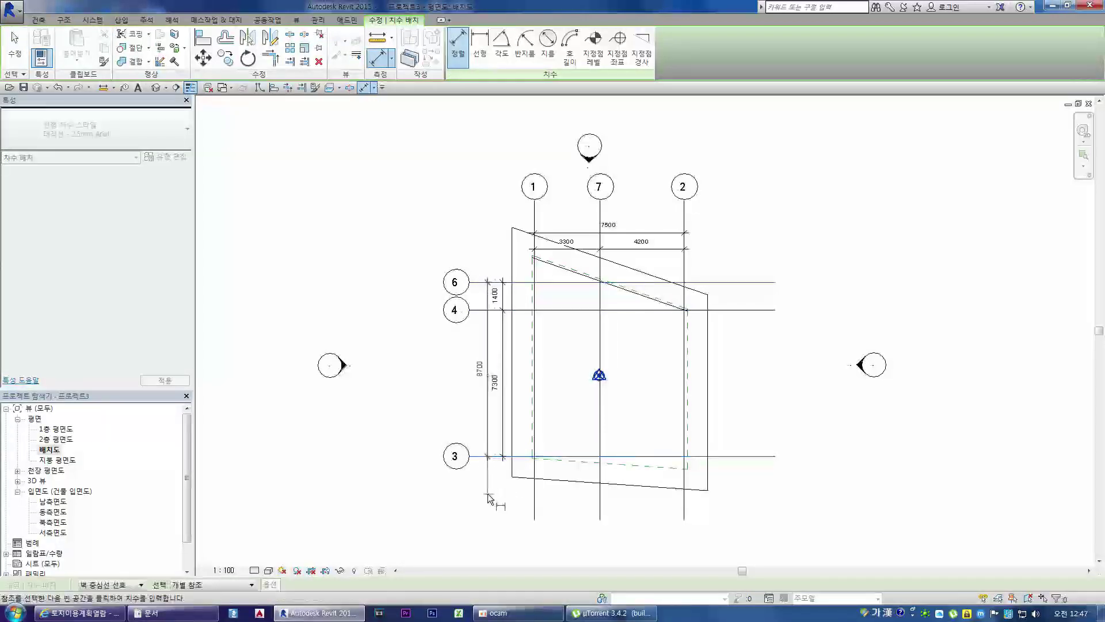
pyautogui.click(487, 486)
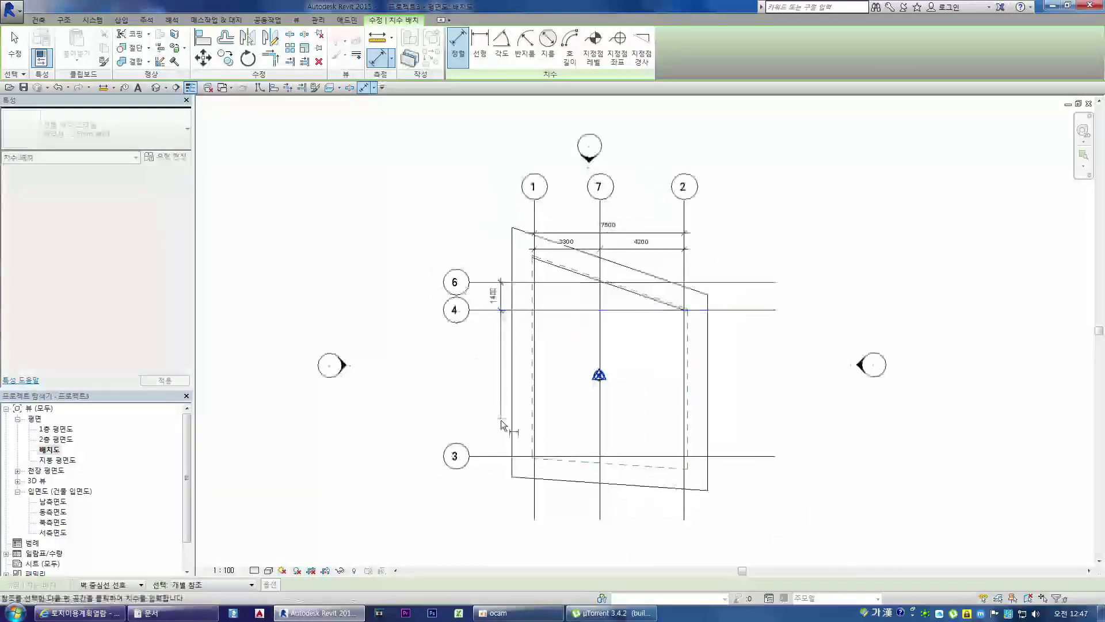
pyautogui.click(502, 456)
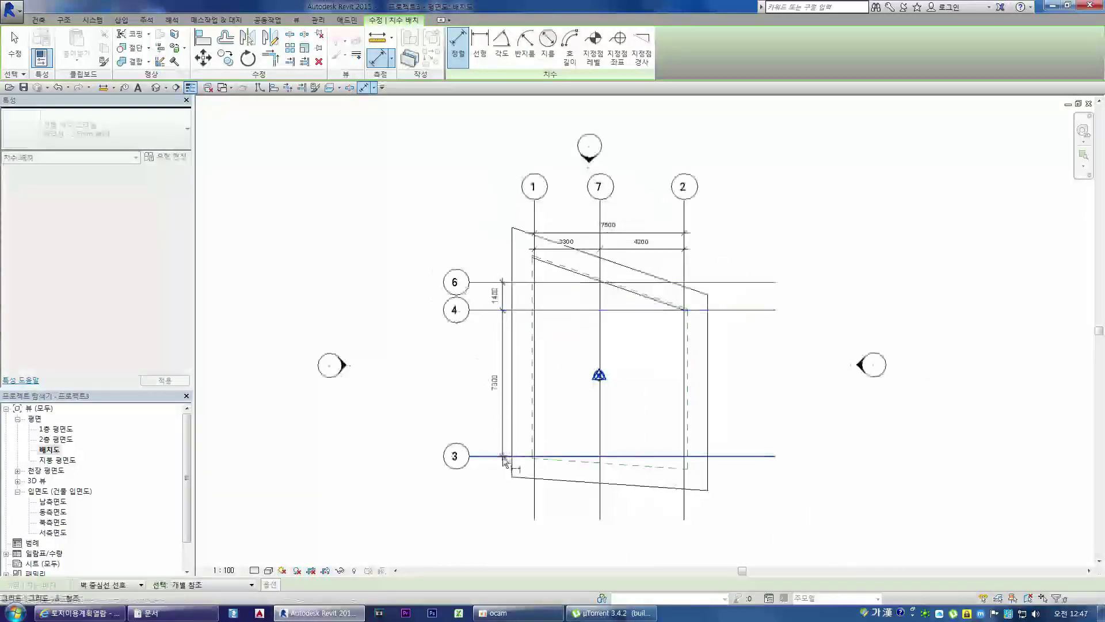
pyautogui.click(502, 499)
pyautogui.click(488, 282)
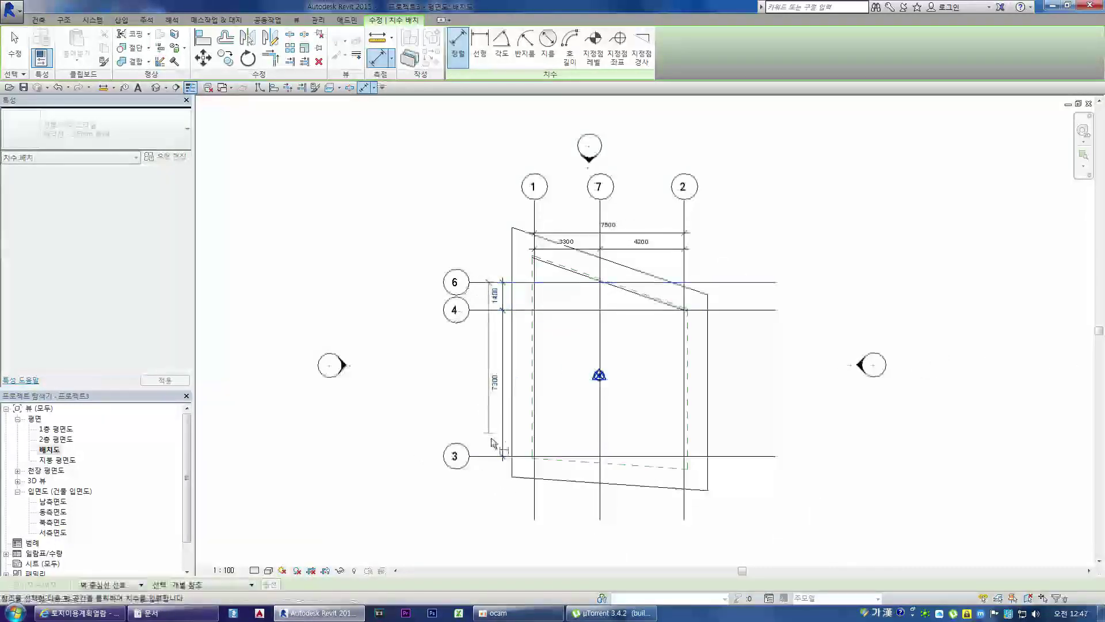
pyautogui.click(489, 456)
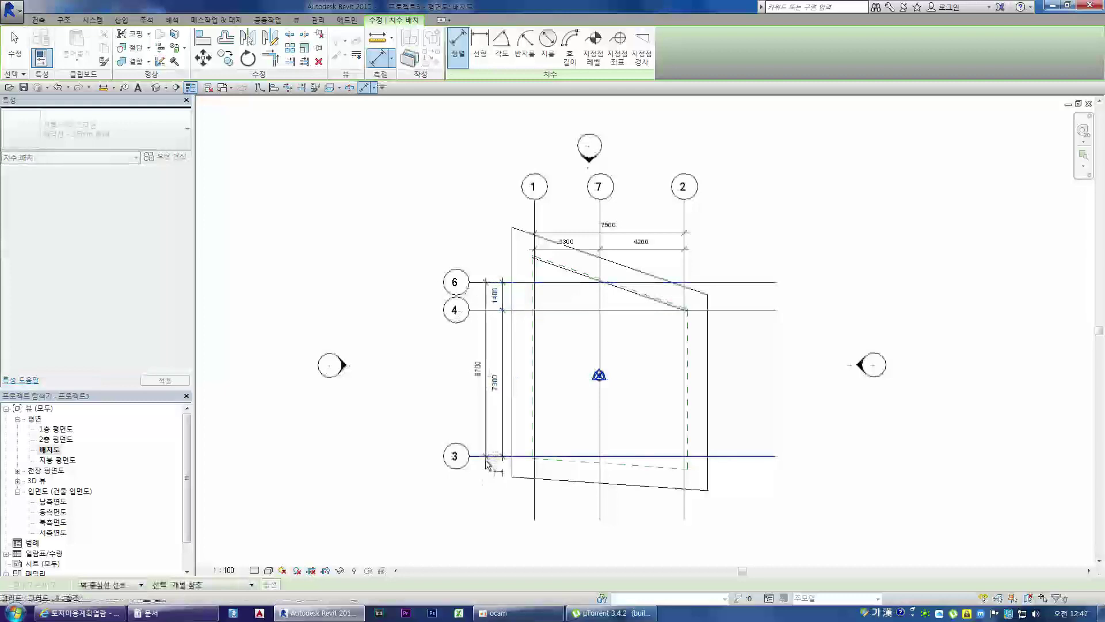
pyautogui.click(488, 493)
pyautogui.scroll(1, 507, 403)
pyautogui.scroll(-1, 521, 334)
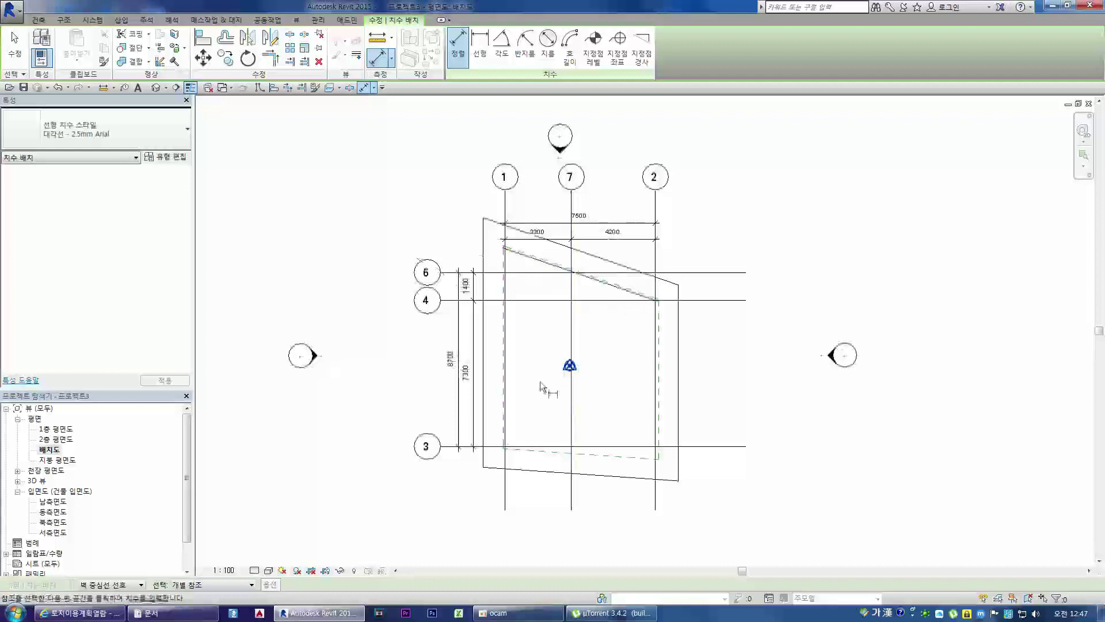
pyautogui.scroll(1, 614, 456)
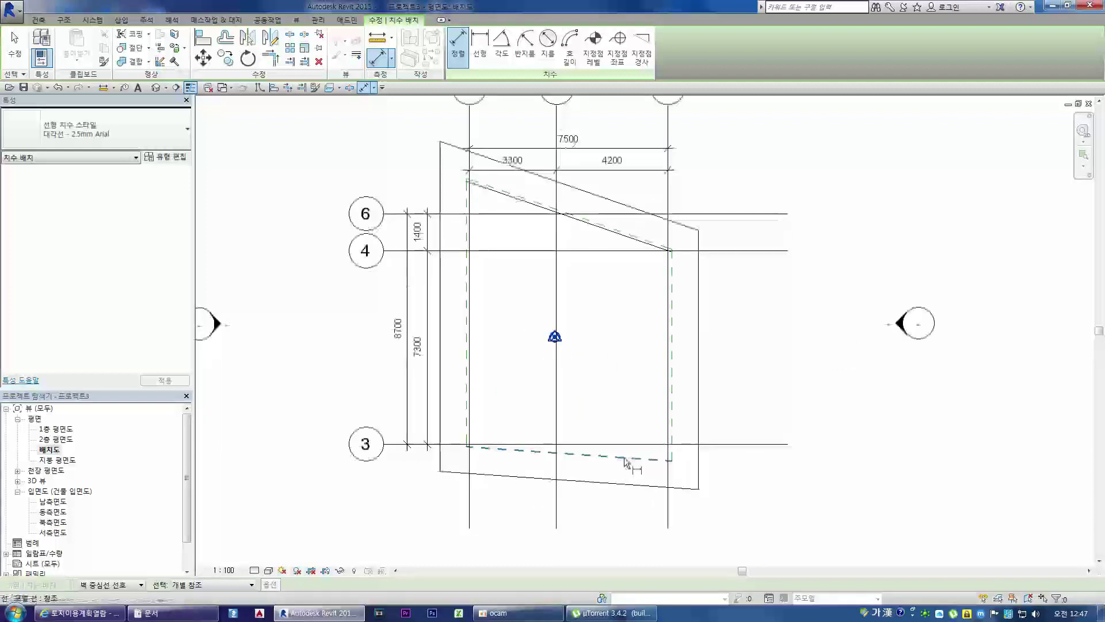
# Delete the four dashed layout lines: bottom sloped, right vertical, top sloped and remaining vertical
pyautogui.press('Escape')
pyautogui.click(628, 457)
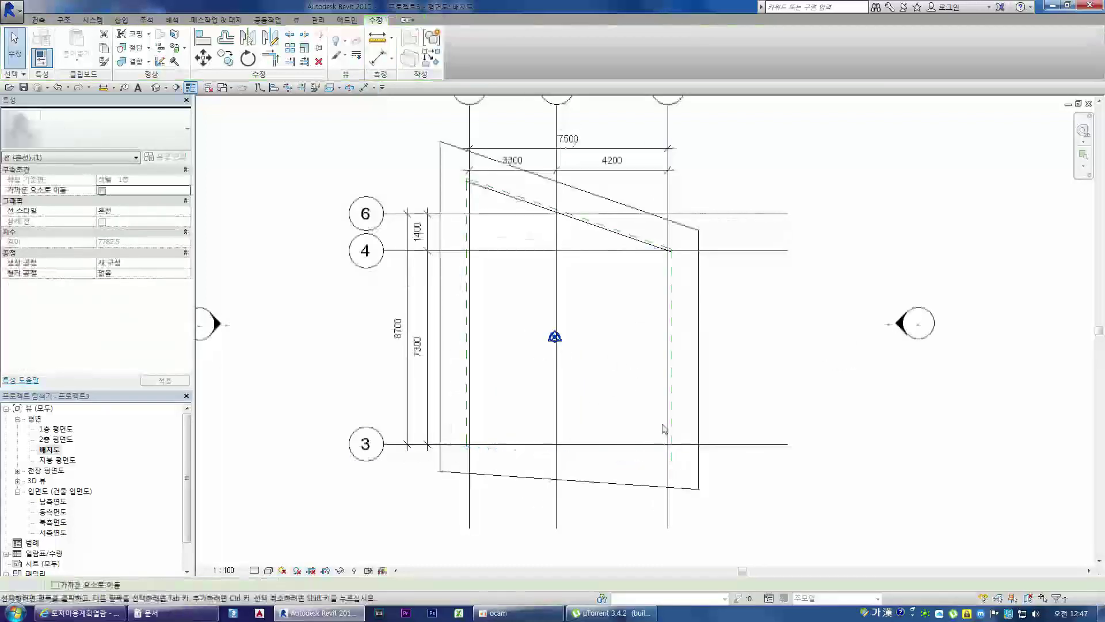
pyautogui.press('Delete')
pyautogui.click(672, 403)
pyautogui.press('Delete')
pyautogui.click(518, 197)
pyautogui.press('Delete')
pyautogui.click(467, 305)
pyautogui.press('Delete')
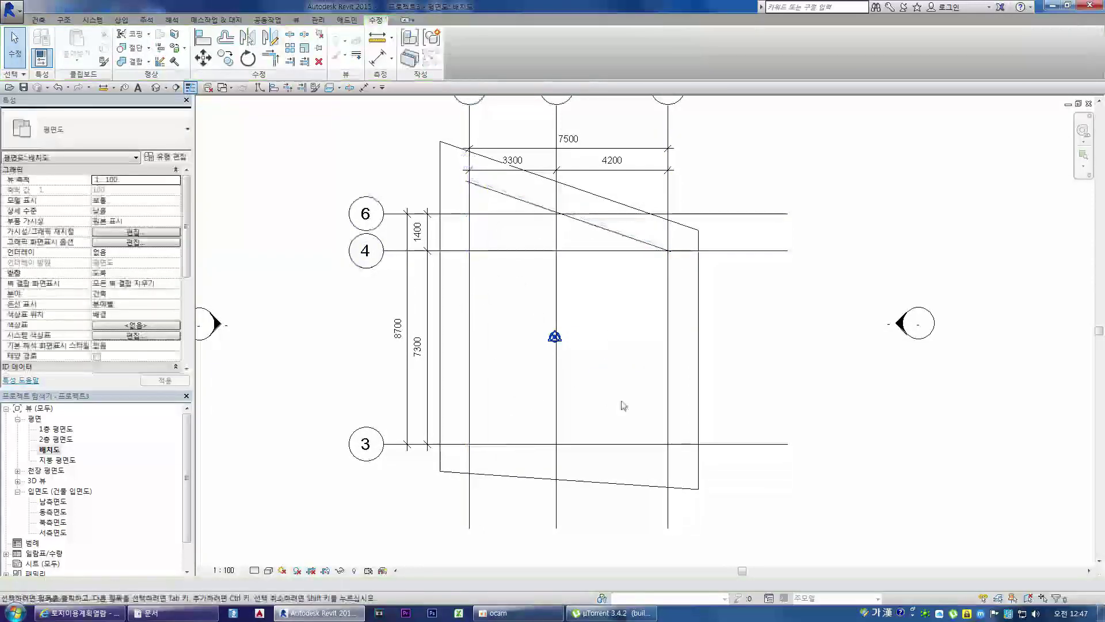
# Open the 남측면도 south elevation and try a dimension between 1층 and 2층, then cancel it
pyautogui.doubleClick(59, 502)
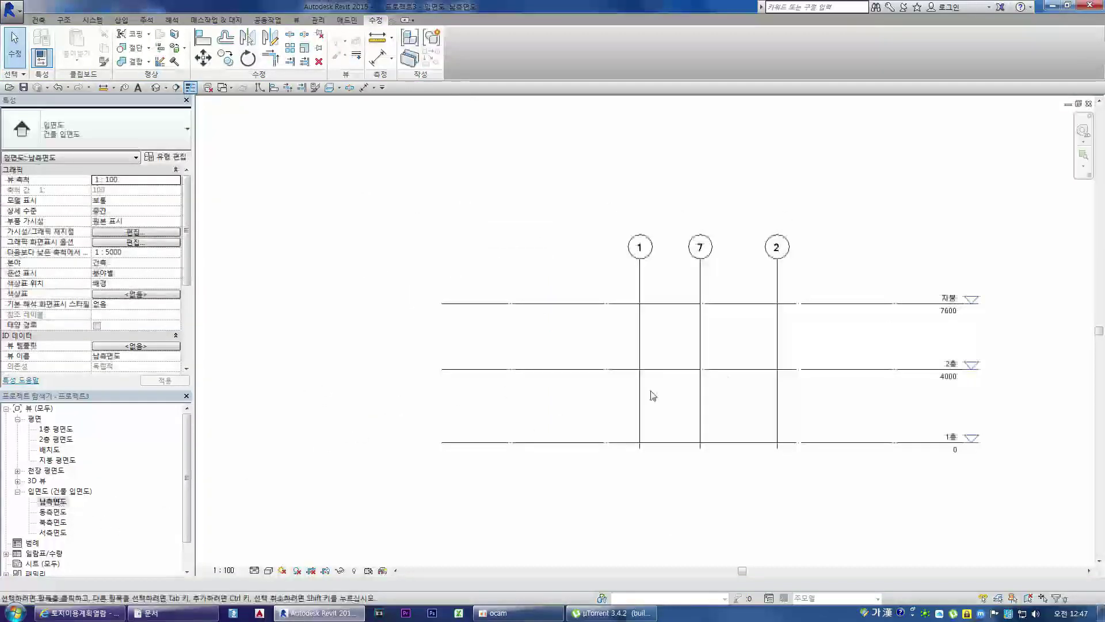
pyautogui.moveTo(770, 407); pyautogui.dragTo(710, 402, button='middle')
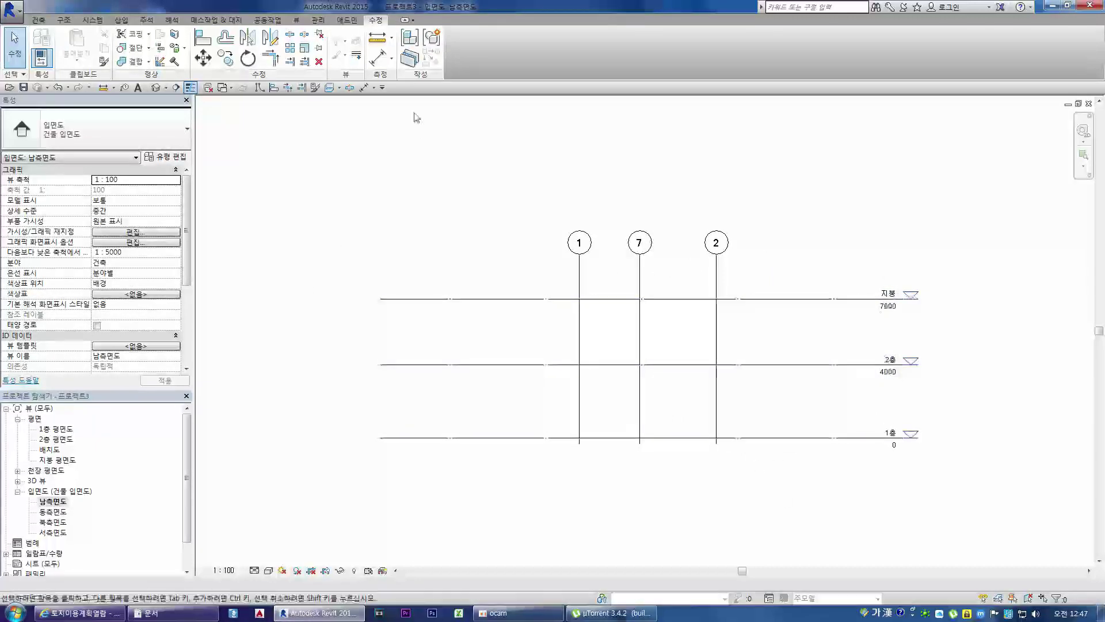
pyautogui.click(381, 58)
pyautogui.click(863, 438)
pyautogui.click(867, 364)
pyautogui.press('Escape')
pyautogui.press('Escape')
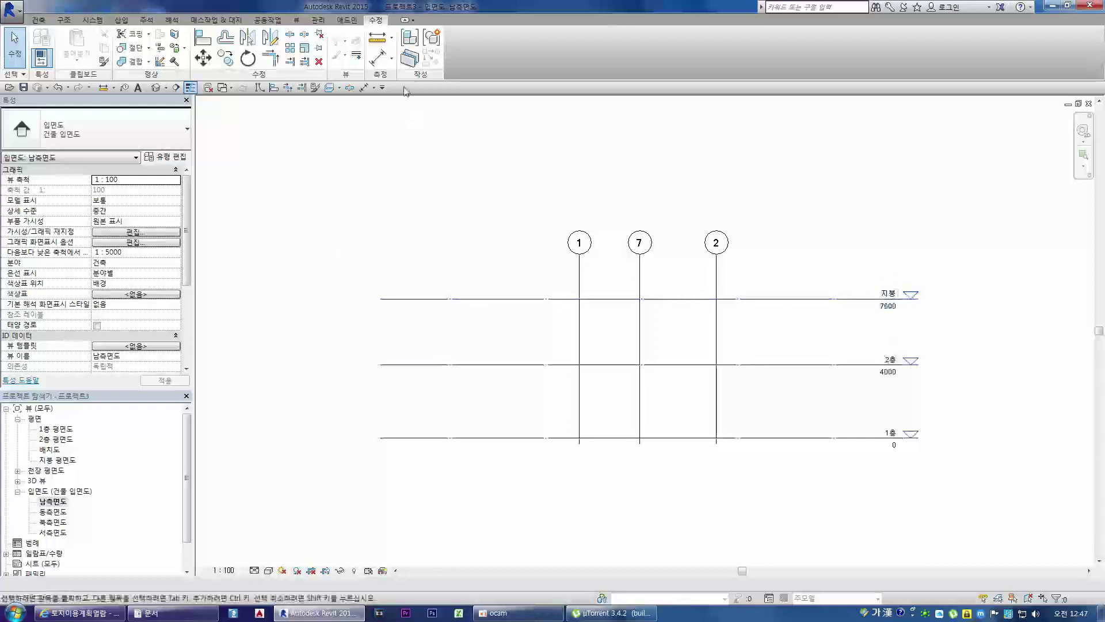
# Dimension the 1층, 2층 and 지붕 levels with a 4000/3600 chain to the right
pyautogui.click(384, 60)
pyautogui.click(865, 437)
pyautogui.click(867, 364)
pyautogui.click(865, 299)
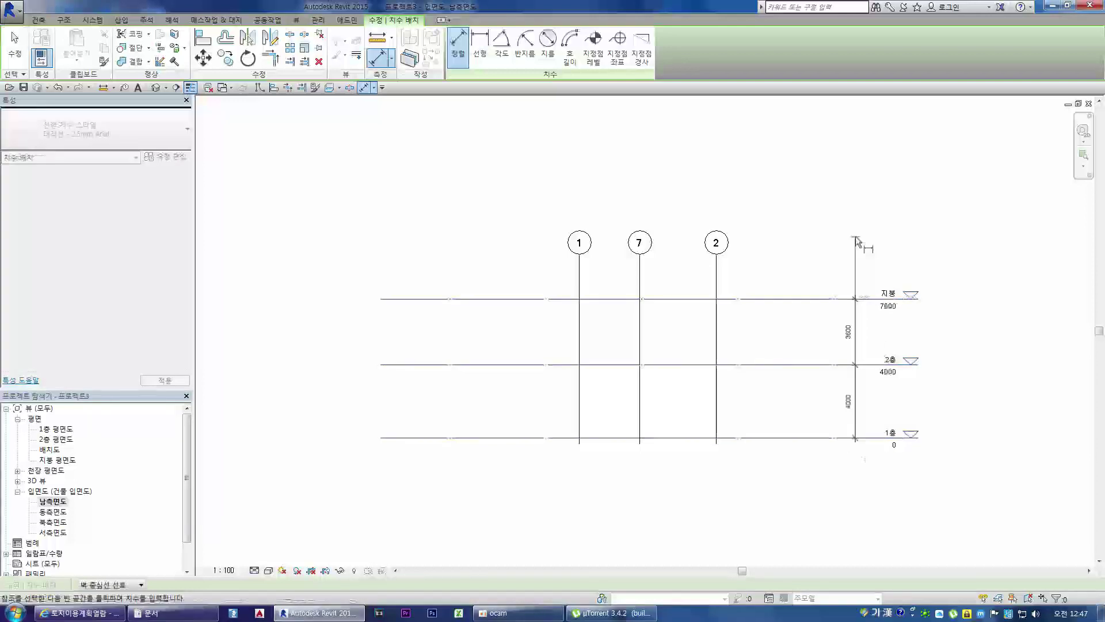
pyautogui.click(856, 238)
pyautogui.scroll(3, 862, 349)
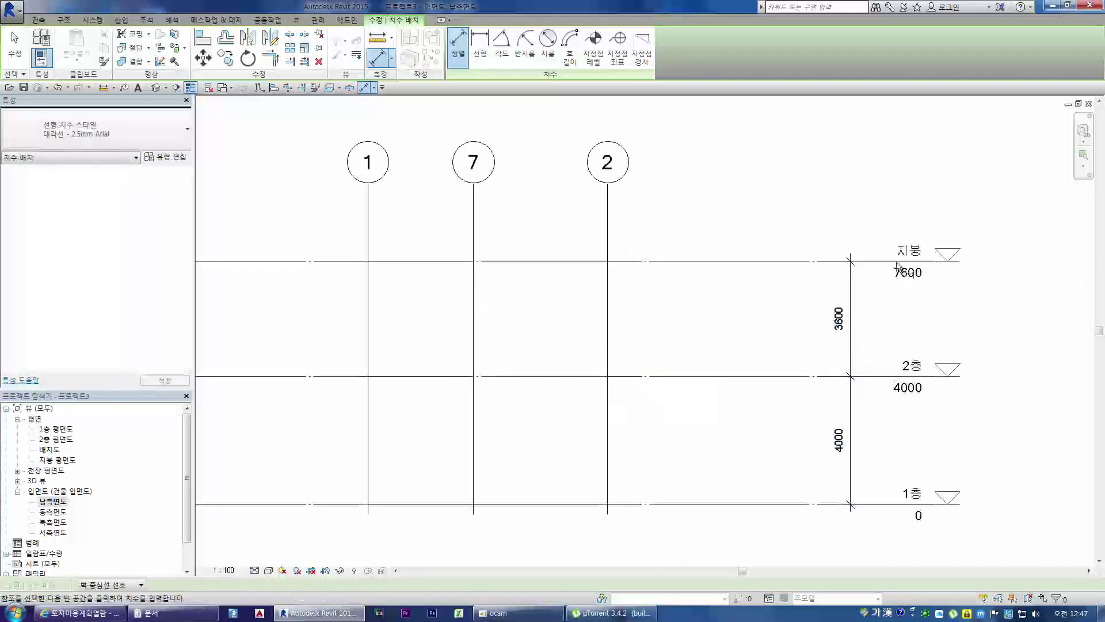
pyautogui.press('Escape')
pyautogui.press('Escape')
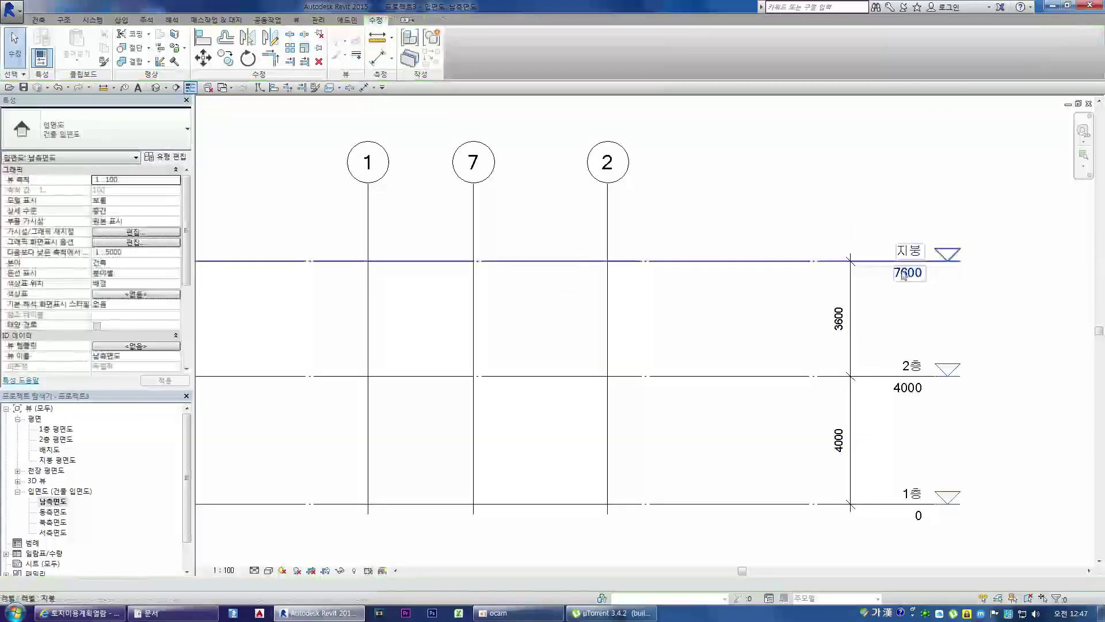
pyautogui.scroll(-1, 935, 346)
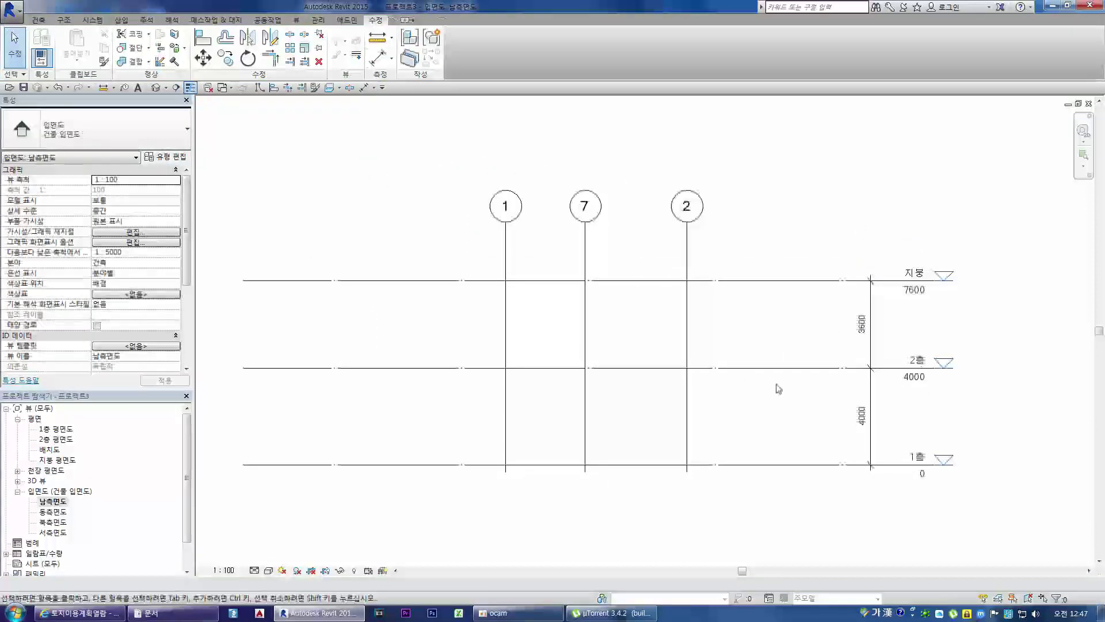
pyautogui.scroll(-1, 896, 347)
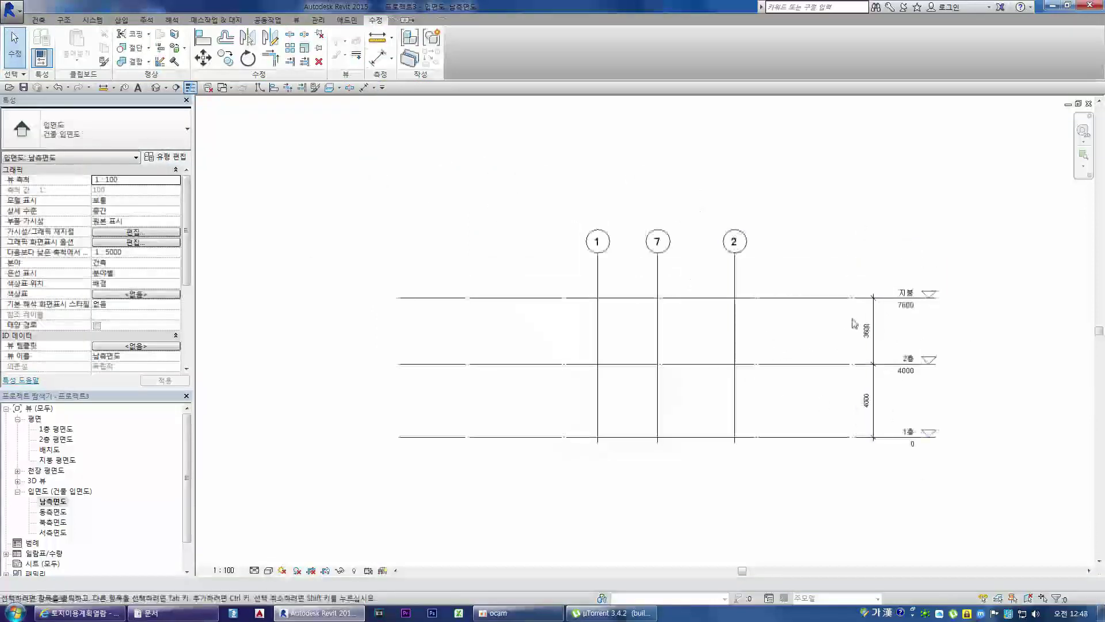
# Draw a new level across the elevation at 5800
pyautogui.click(39, 20)
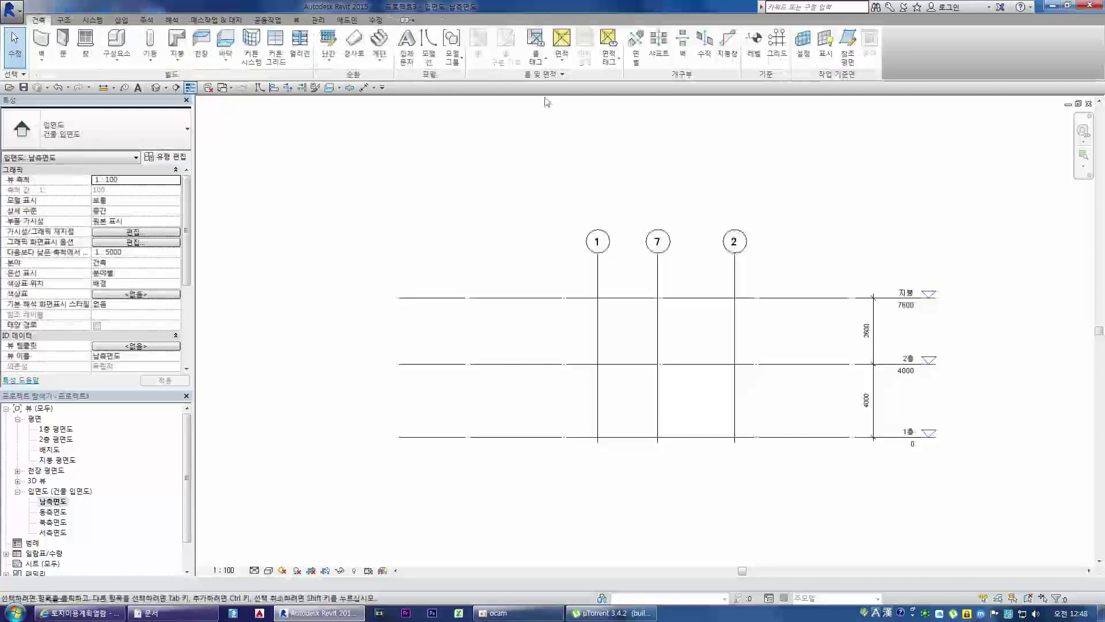
pyautogui.click(754, 46)
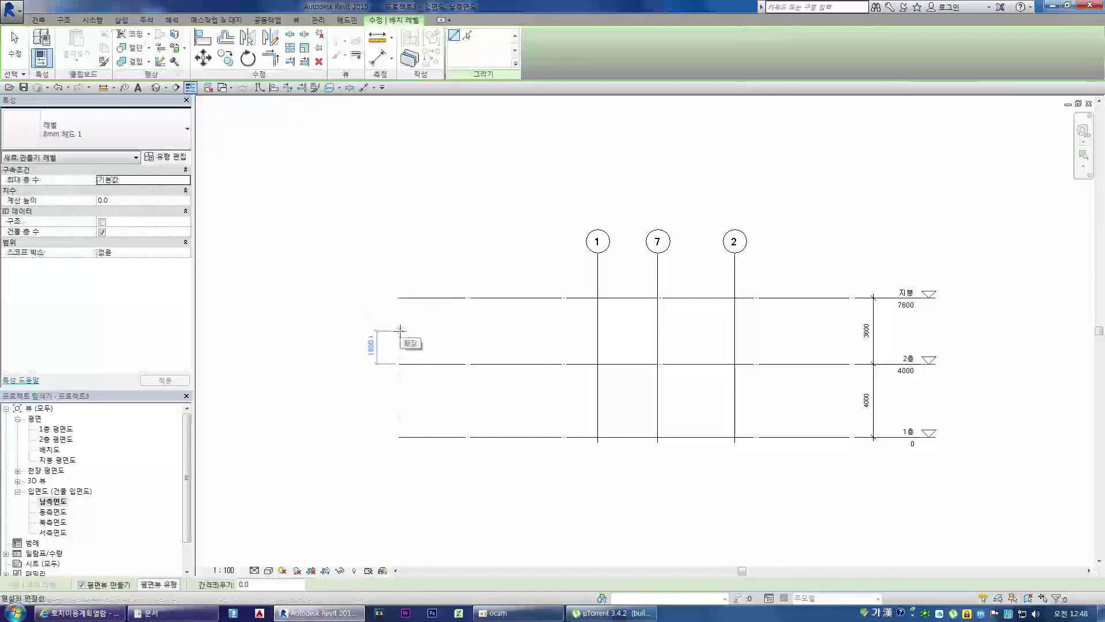
pyautogui.click(400, 330)
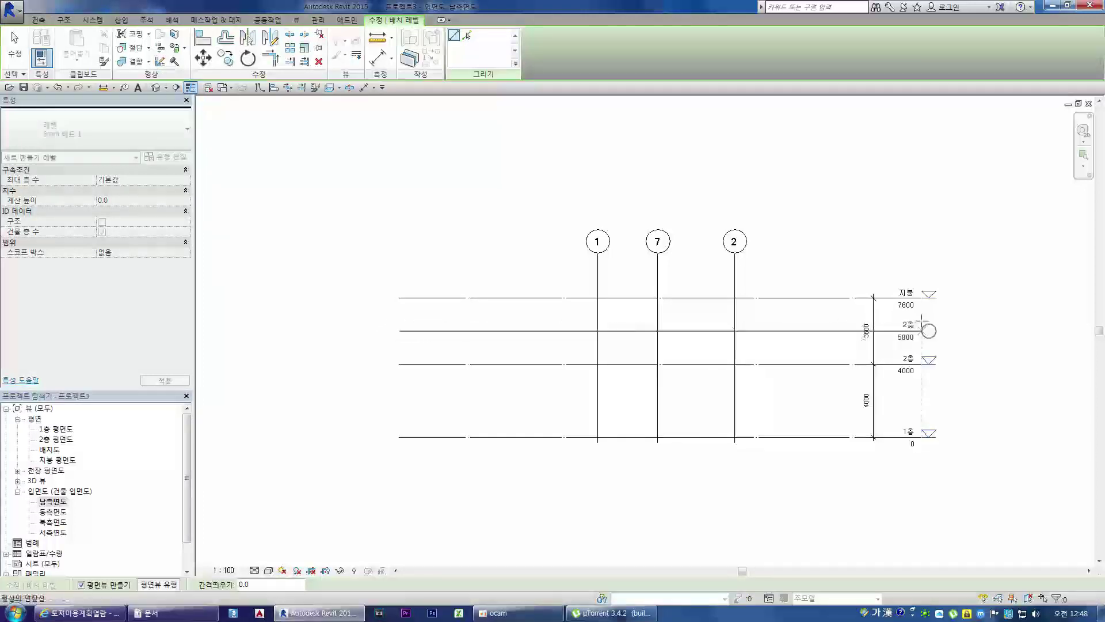
pyautogui.press('Escape')
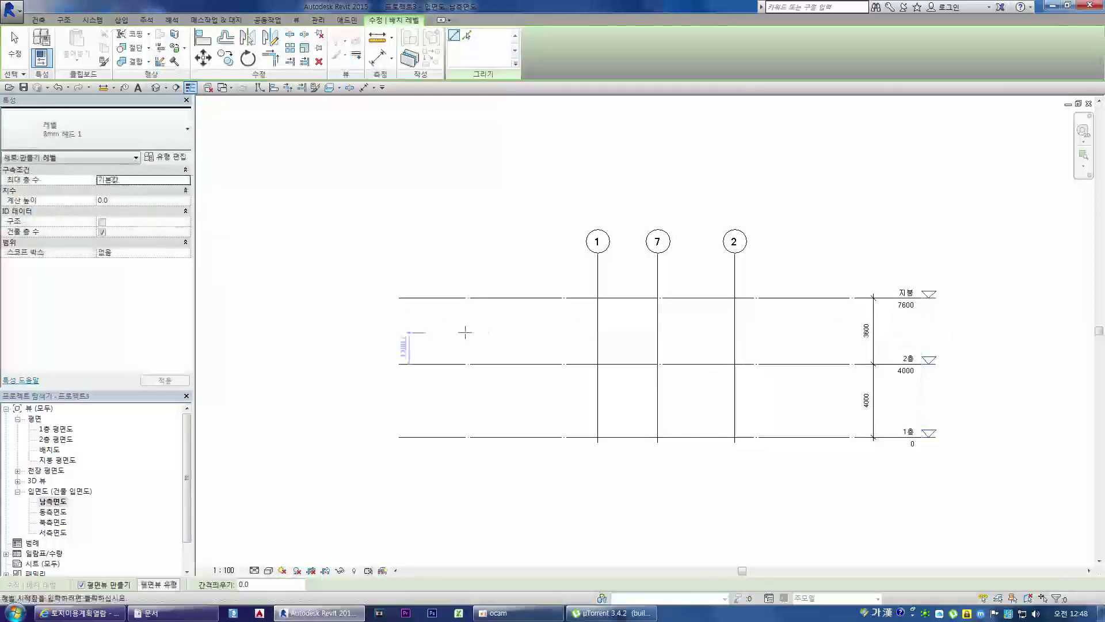
pyautogui.click(399, 330)
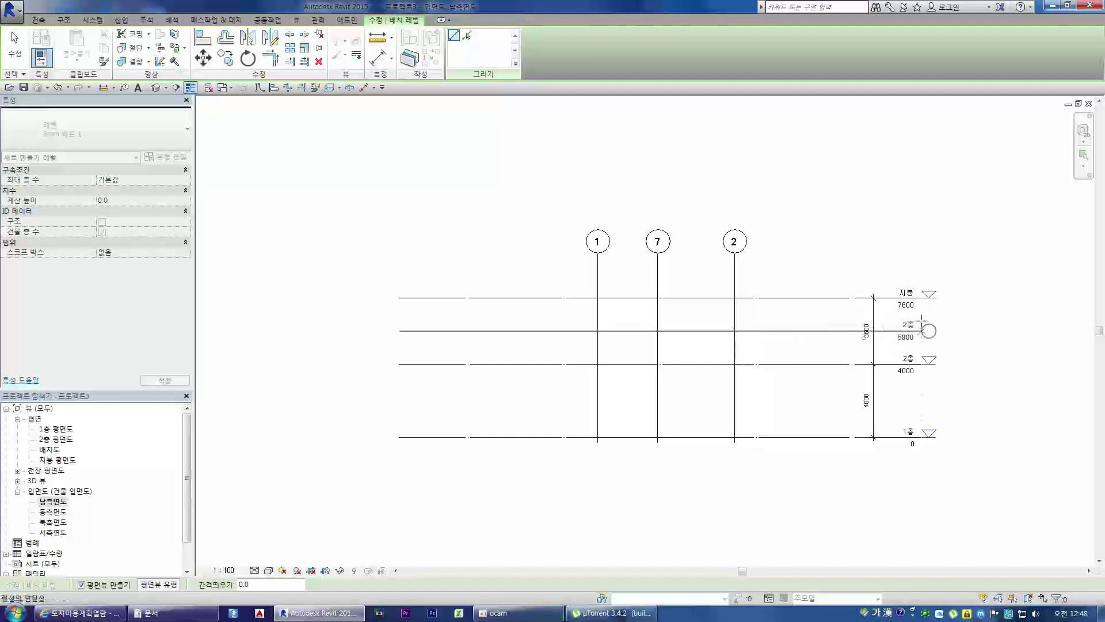
pyautogui.click(921, 321)
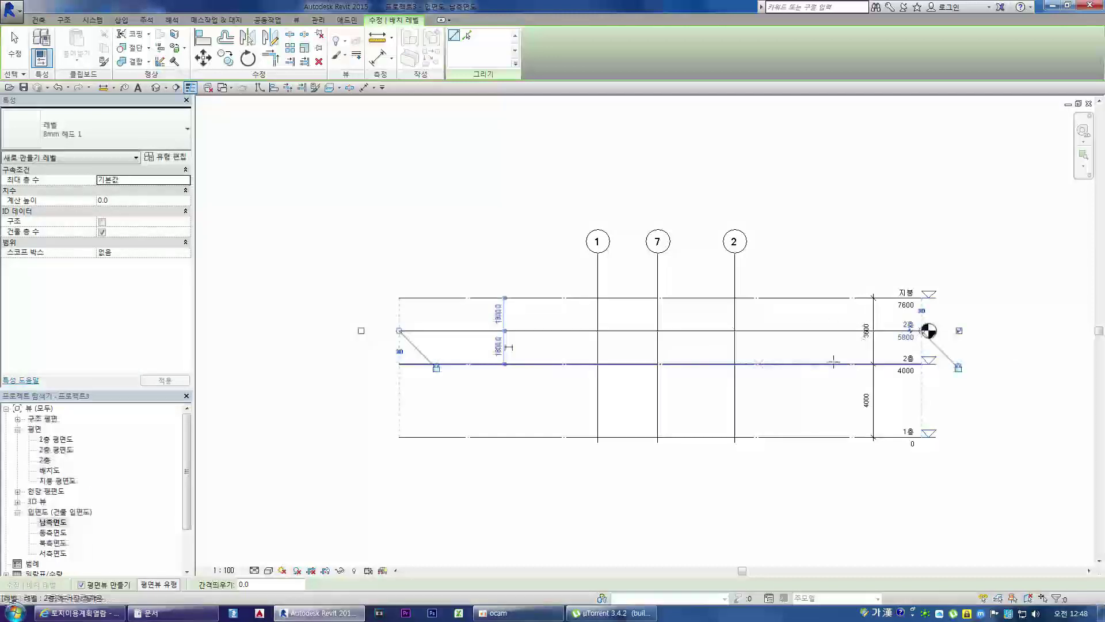
pyautogui.press('Escape')
pyautogui.press('Escape')
# Hide the new level's left-end head and change it to the 삼각형 헤드 type
pyautogui.click(515, 333)
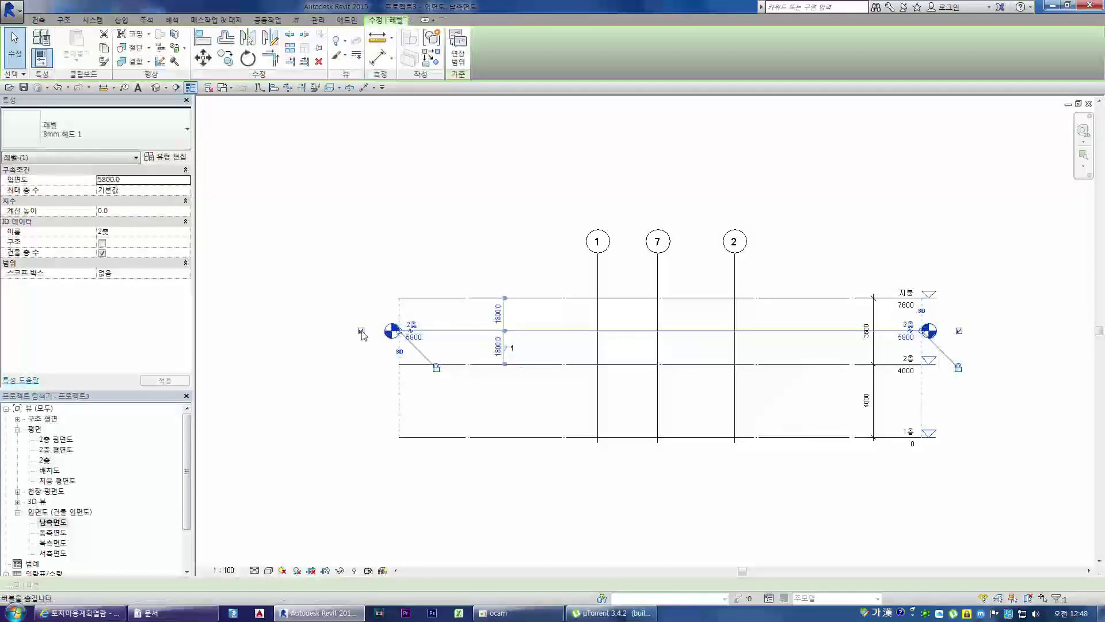
pyautogui.click(361, 331)
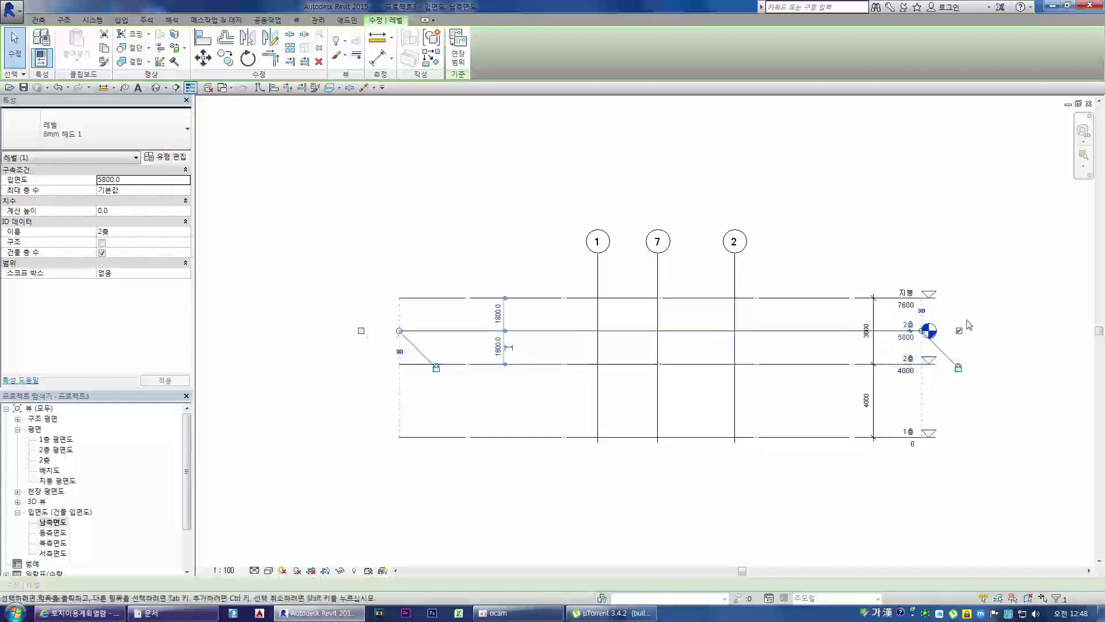
pyautogui.scroll(2, 964, 331)
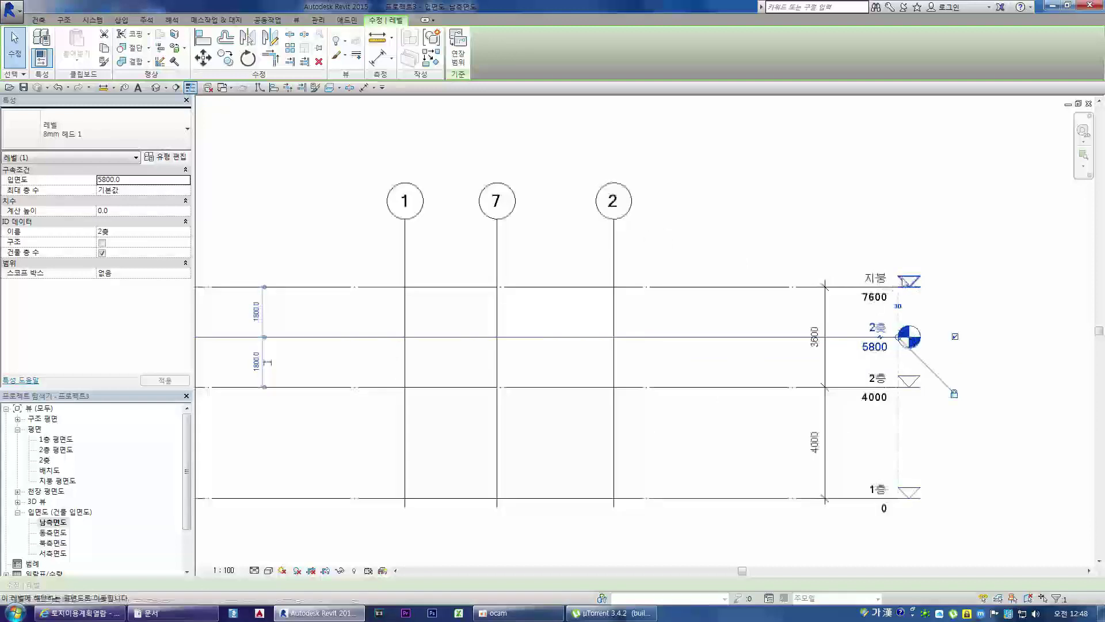
pyautogui.scroll(-1, 979, 339)
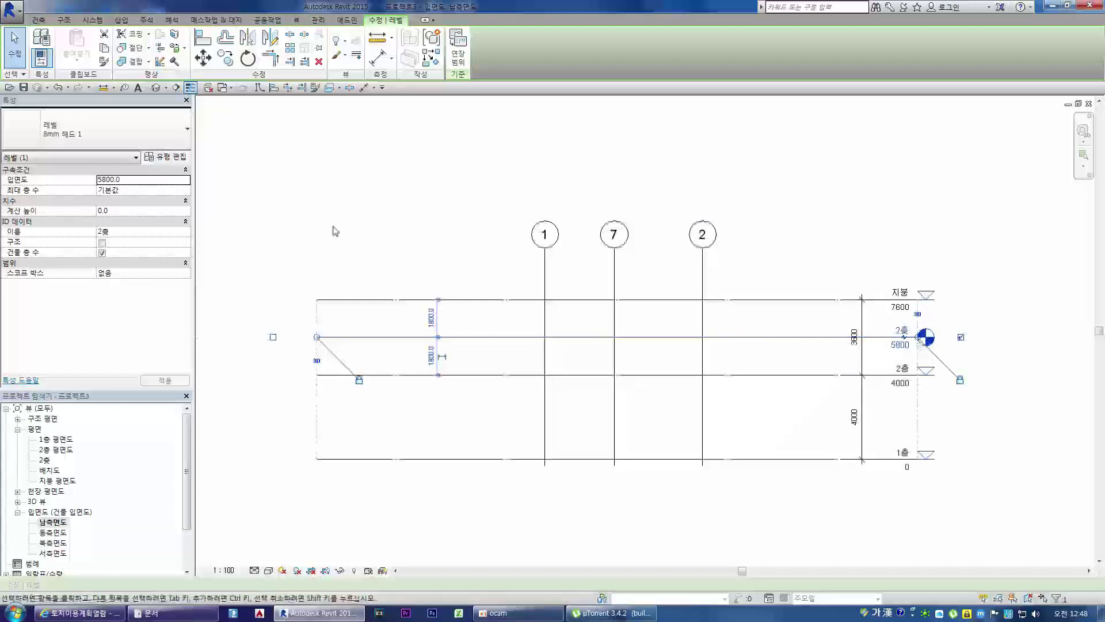
pyautogui.click(64, 137)
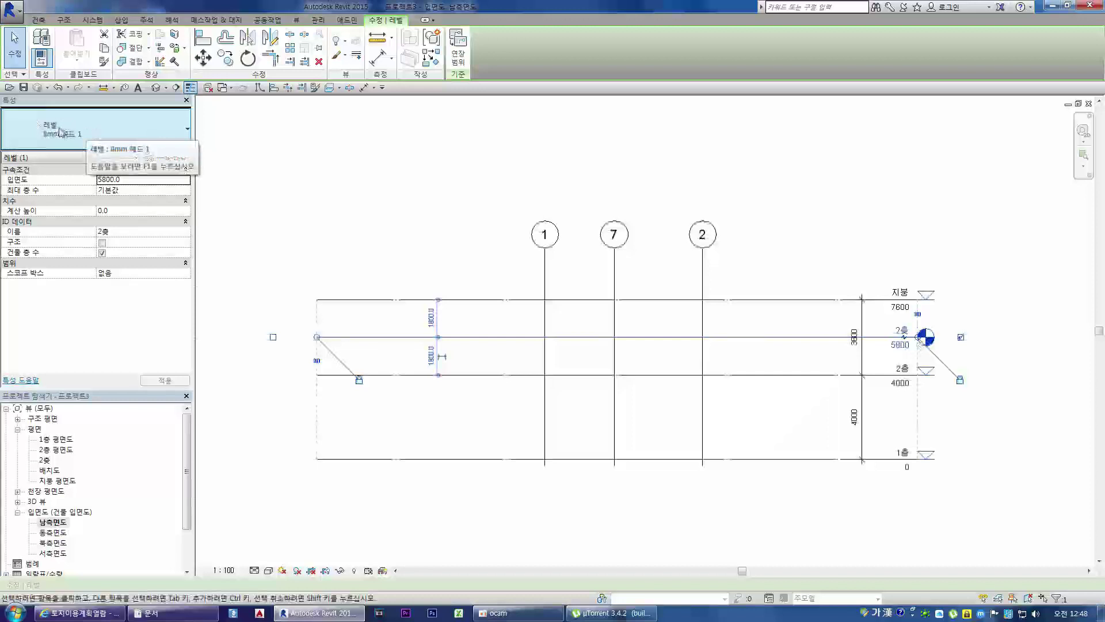
pyautogui.click(81, 140)
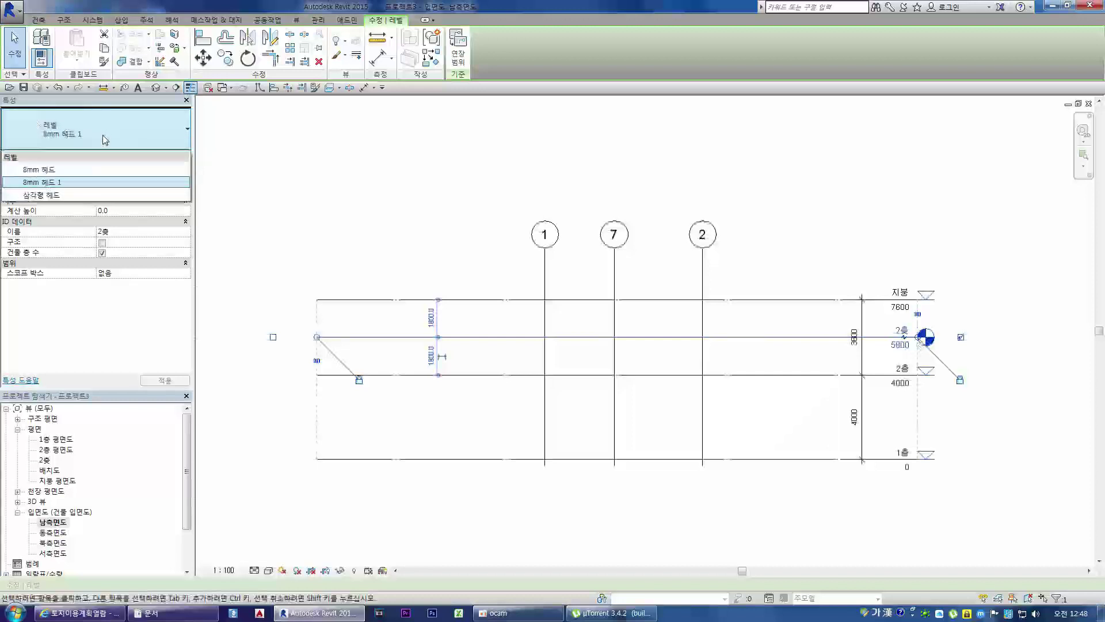
pyautogui.click(41, 196)
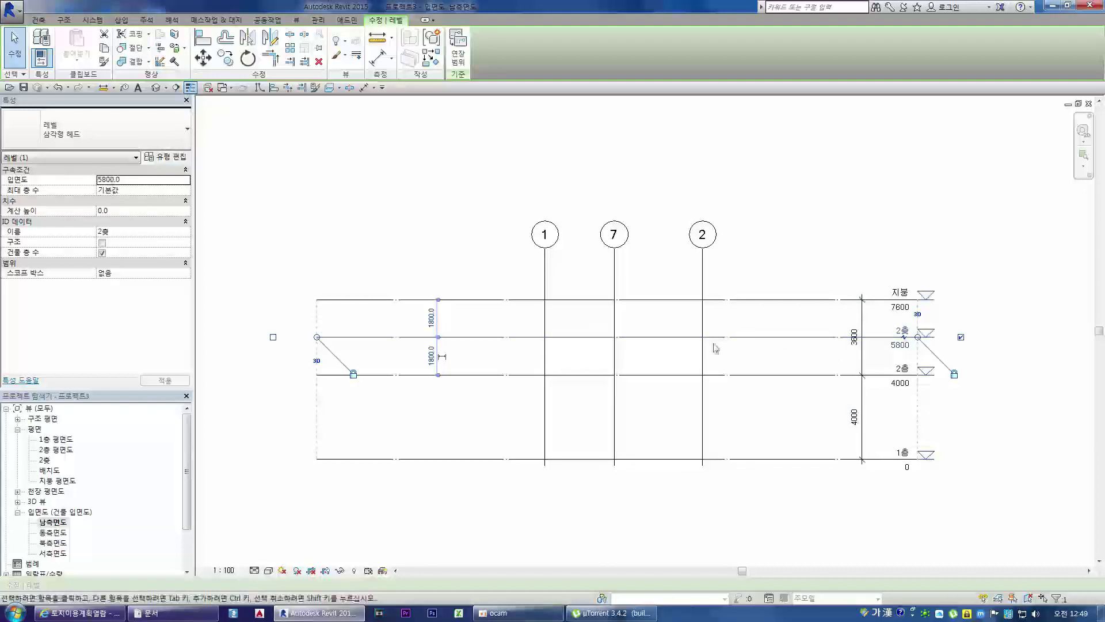
pyautogui.click(817, 361)
# Replace the 3600/4000 dimension with a 4000, 1800, 1800 chain through all four levels
pyautogui.scroll(2, 862, 351)
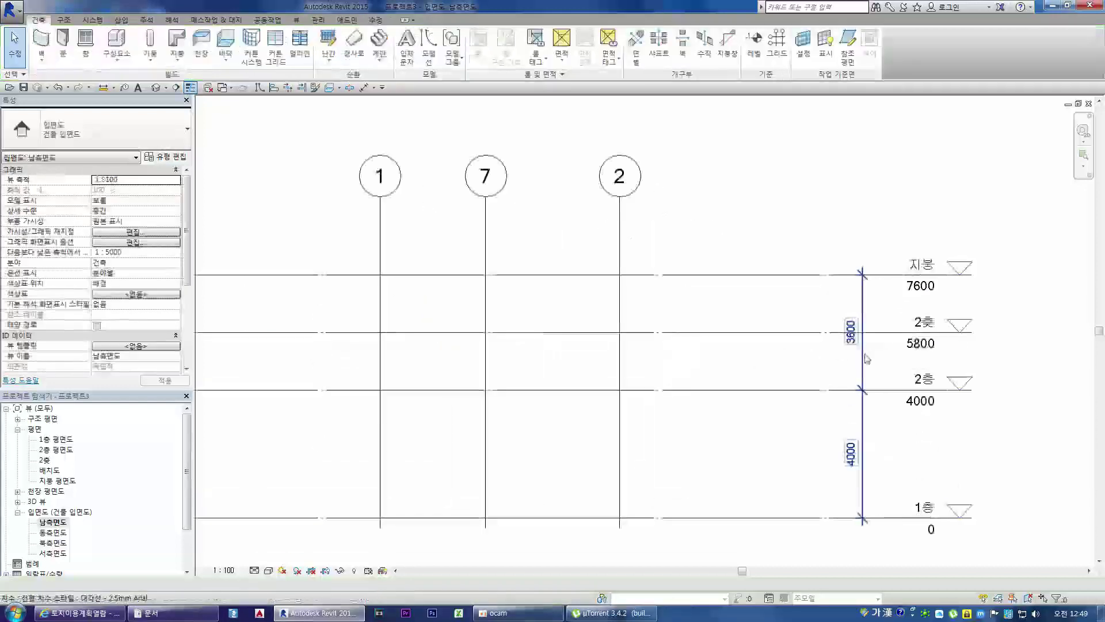
pyautogui.click(865, 356)
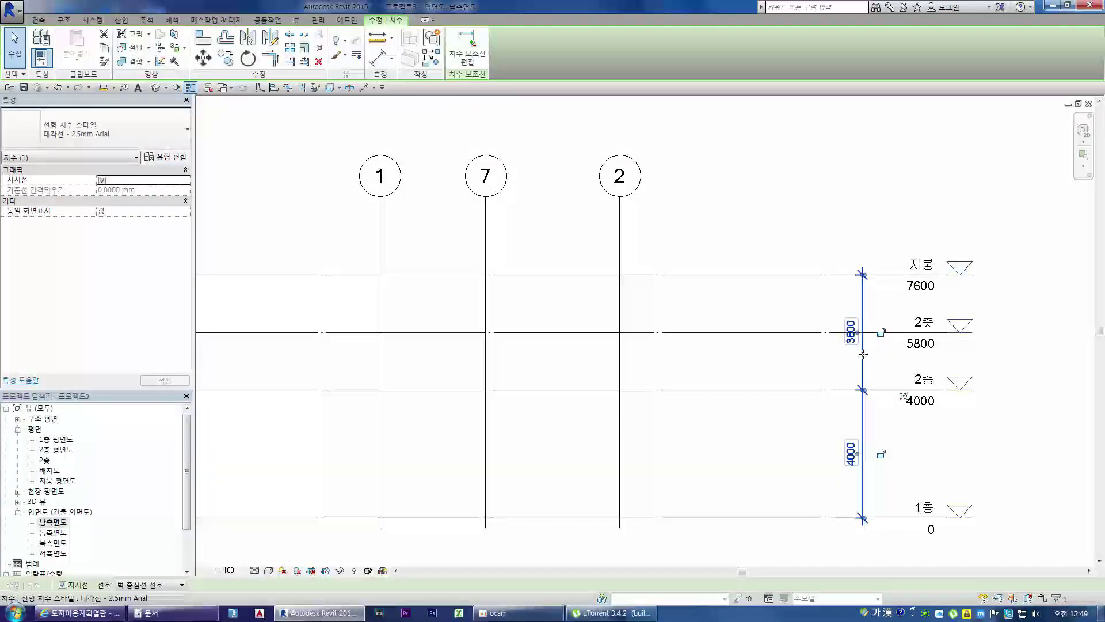
pyautogui.press('Delete')
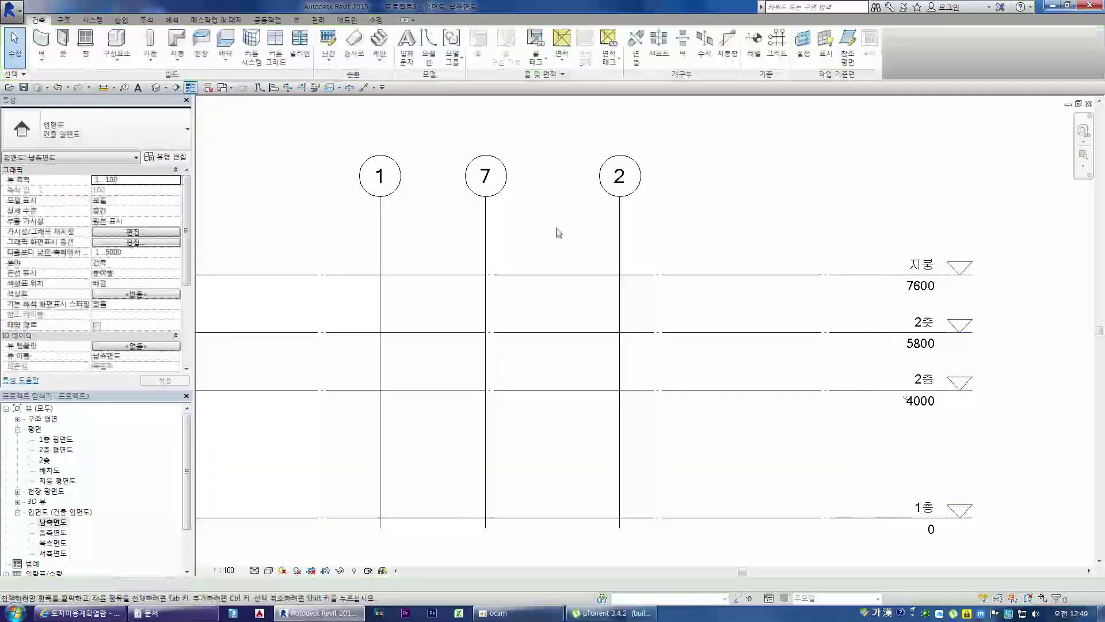
pyautogui.click(364, 87)
pyautogui.click(880, 517)
pyautogui.click(879, 391)
pyautogui.click(873, 333)
pyautogui.click(870, 275)
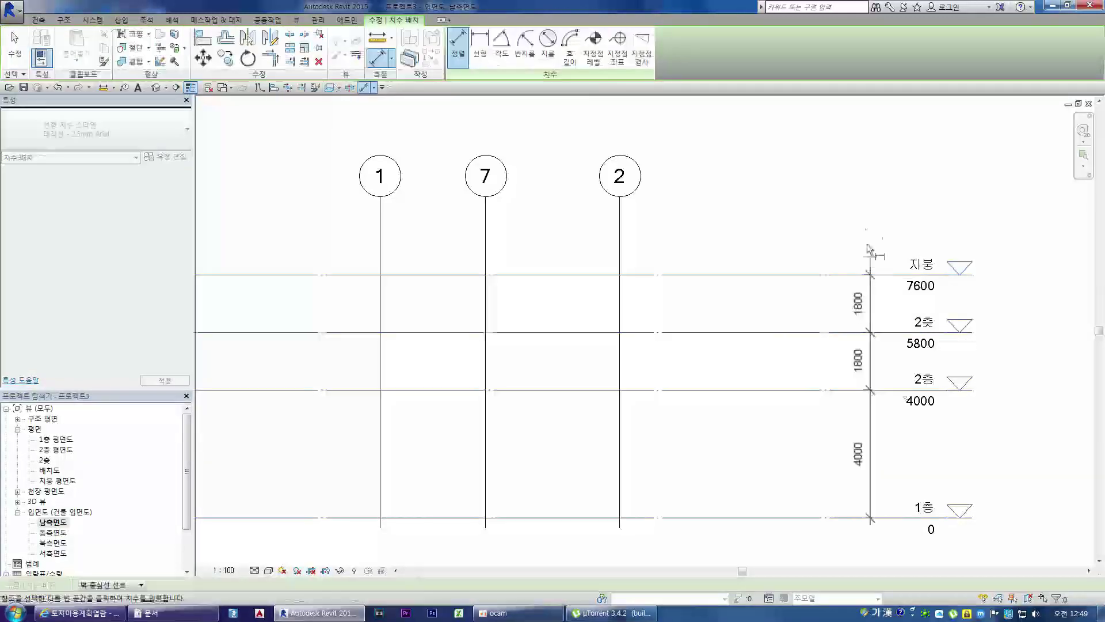
pyautogui.click(889, 216)
pyautogui.scroll(-1, 856, 343)
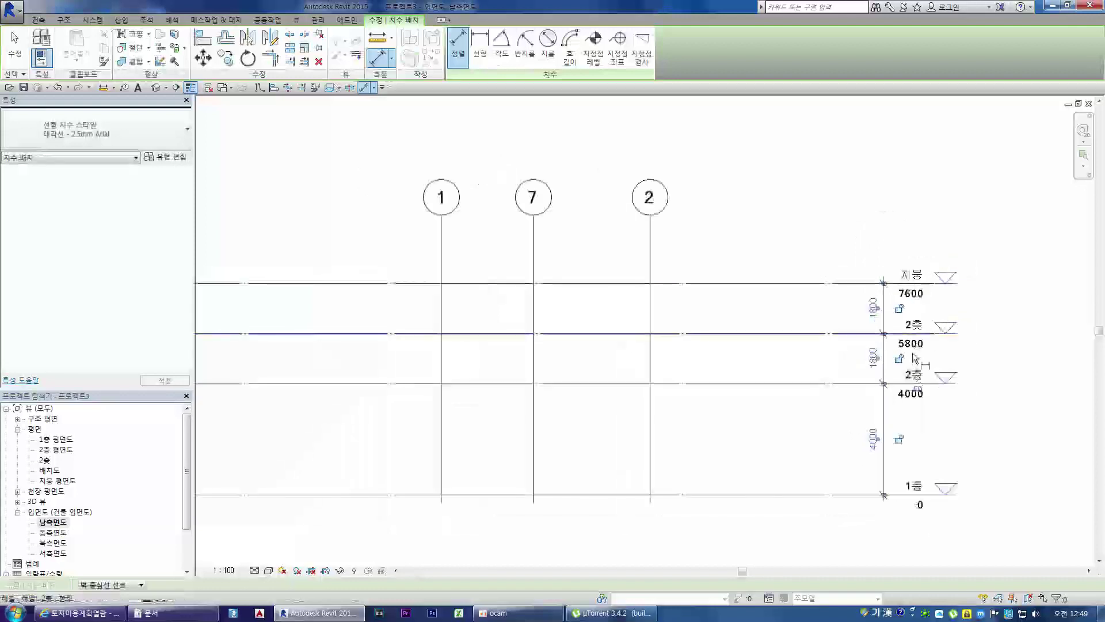
pyautogui.press('Escape')
pyautogui.press('Escape')
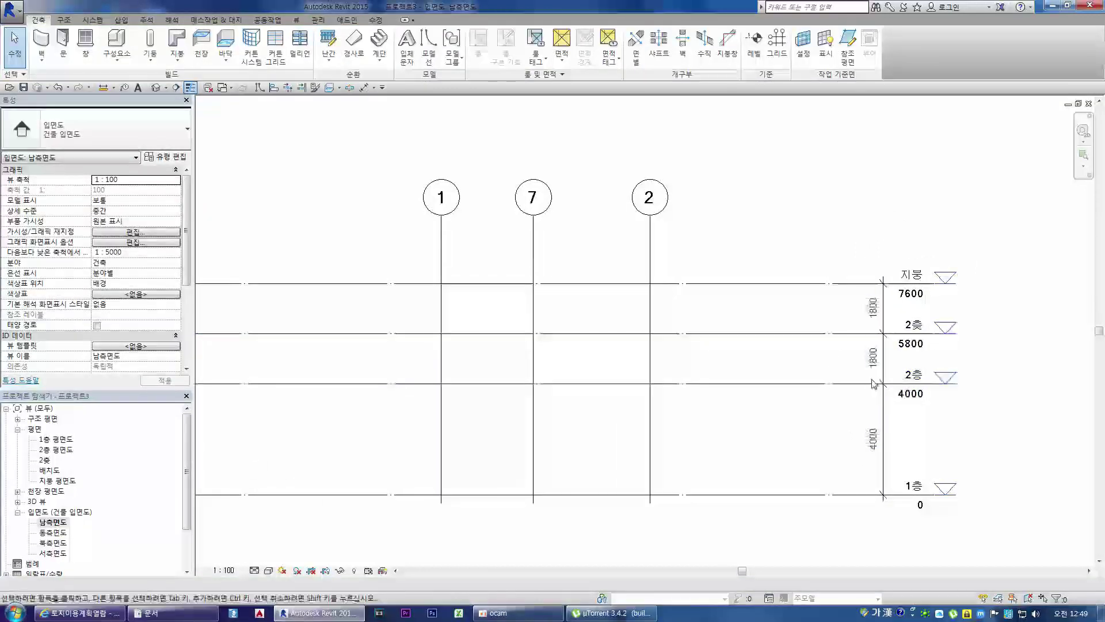
# Begin editing the new 2층 level's 5800 elevation value
pyautogui.click(858, 334)
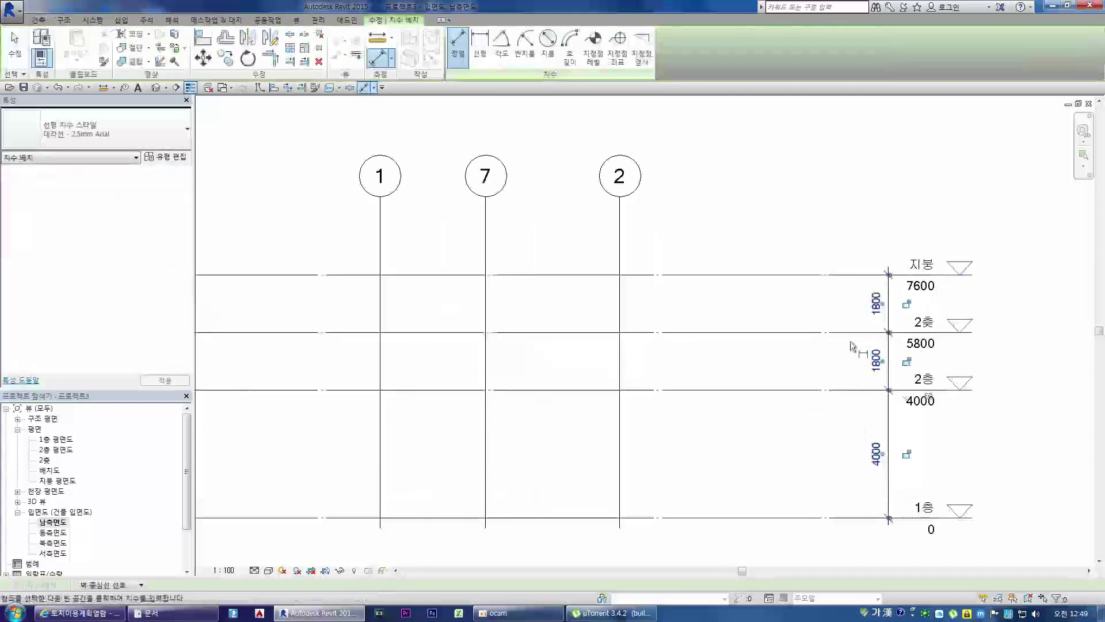
pyautogui.click(915, 344)
pyautogui.press('BackSpace')
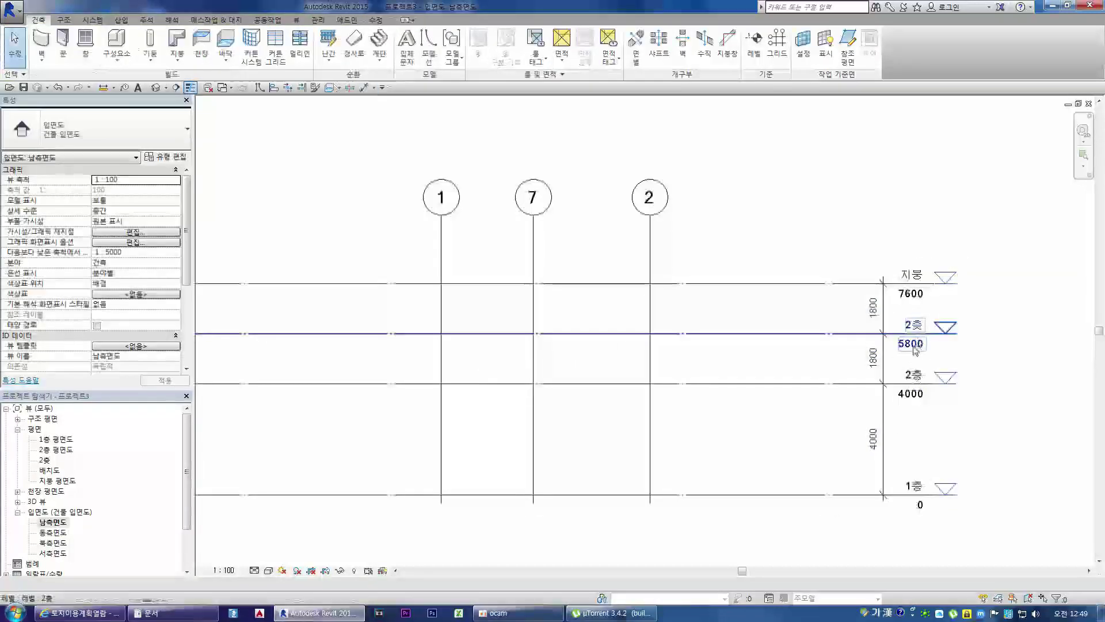
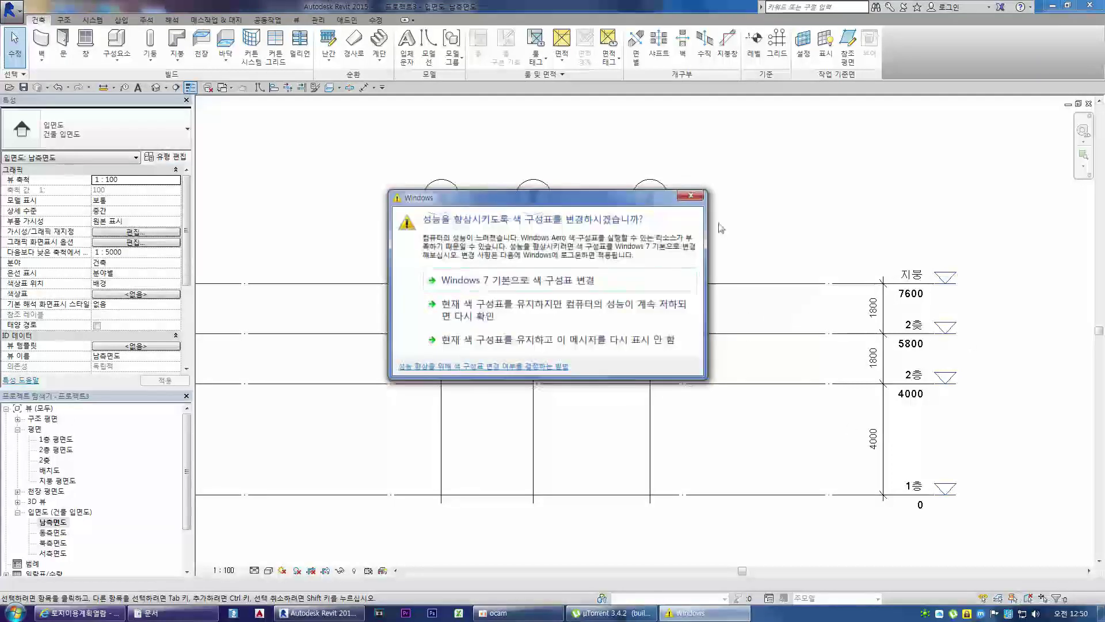
# Close the Windows colour-scheme warning and return to the Revit south elevation
pyautogui.click(694, 197)
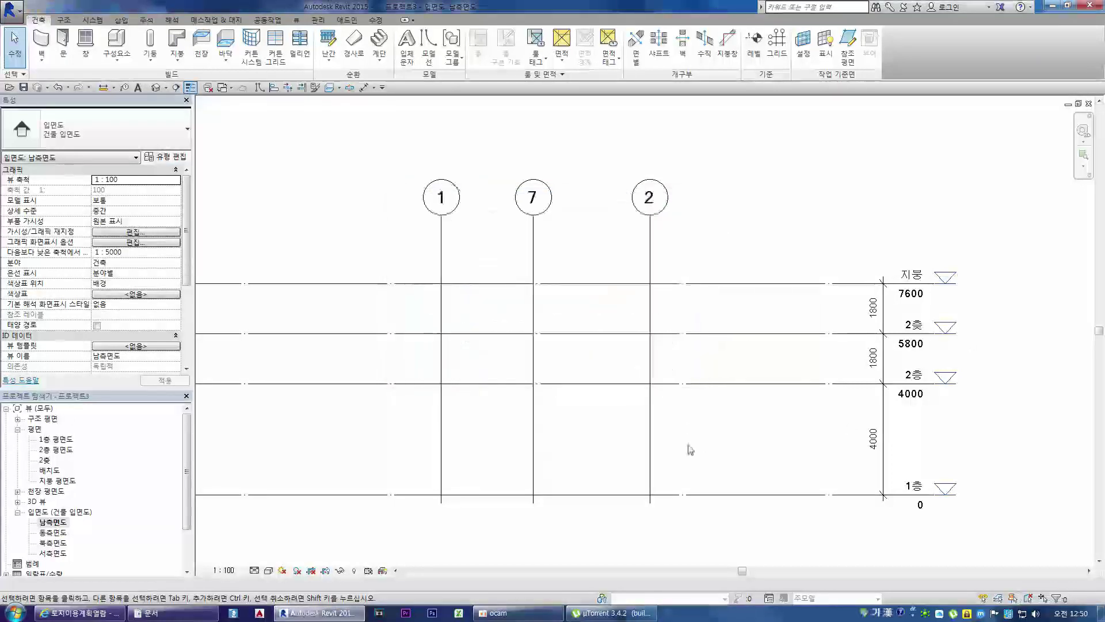
pyautogui.click(547, 612)
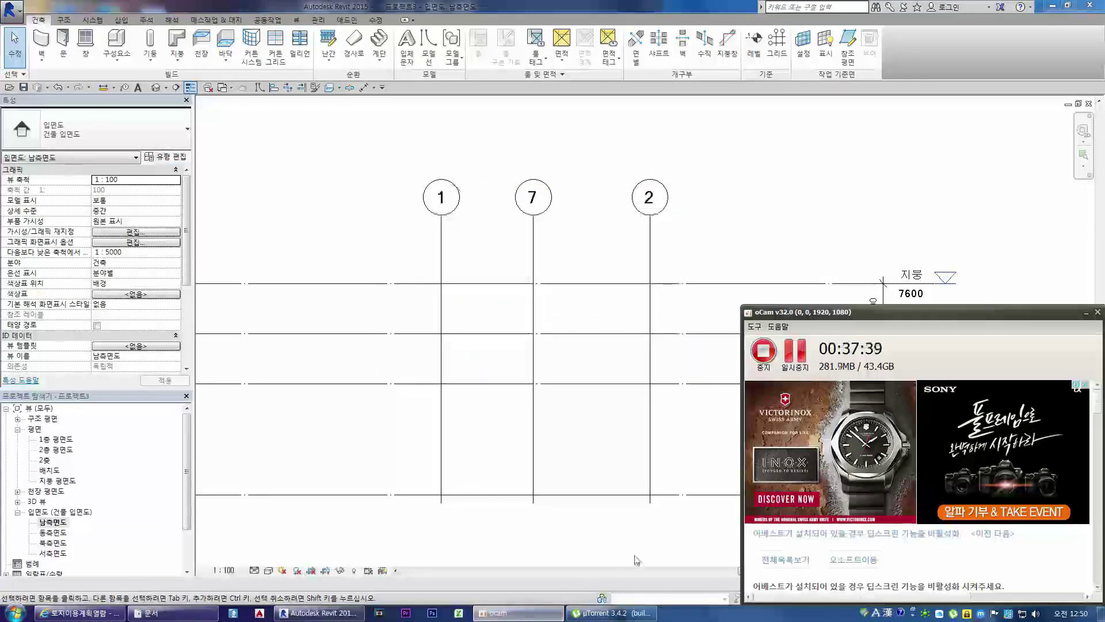
pyautogui.click(934, 51)
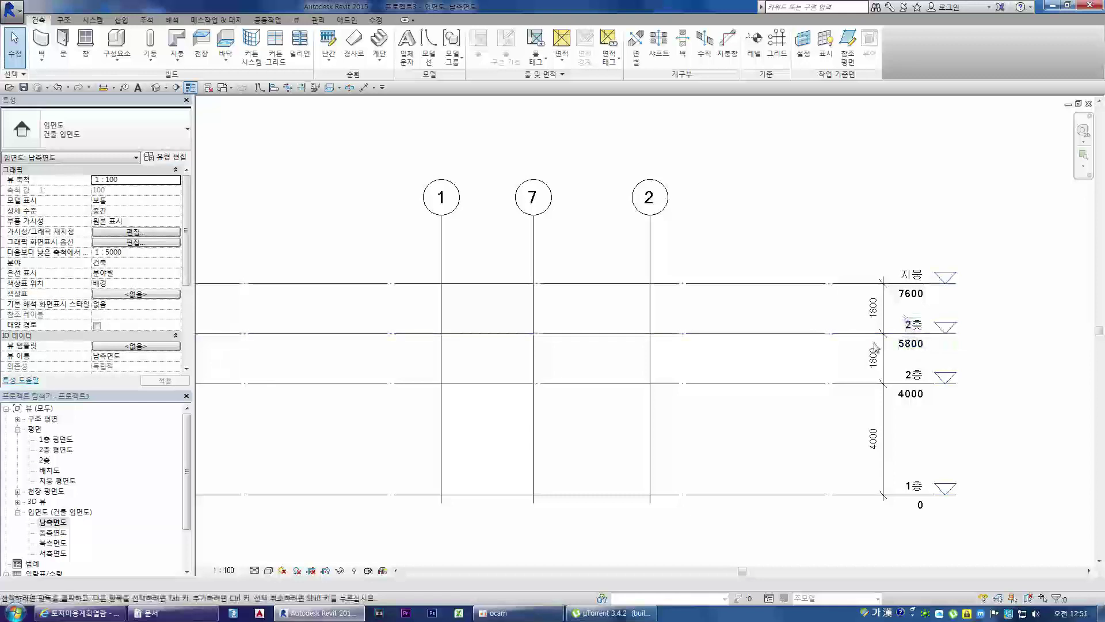
# Rename the 5800 level from 2층 to 3층, renaming its matching views too
pyautogui.click(916, 332)
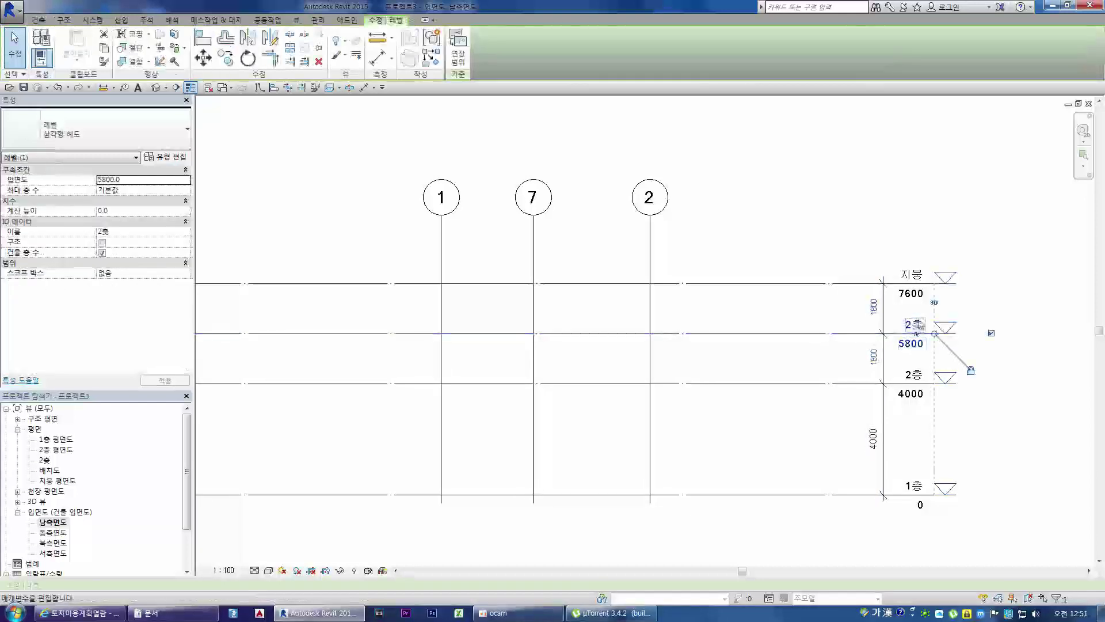
pyautogui.click(916, 328)
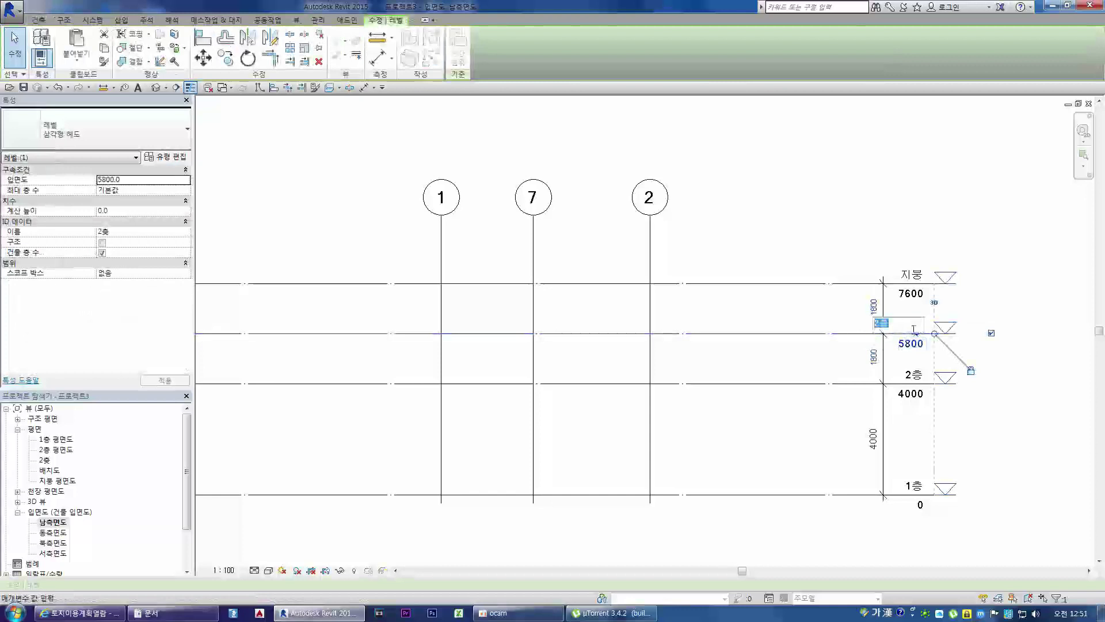
pyautogui.write('3')
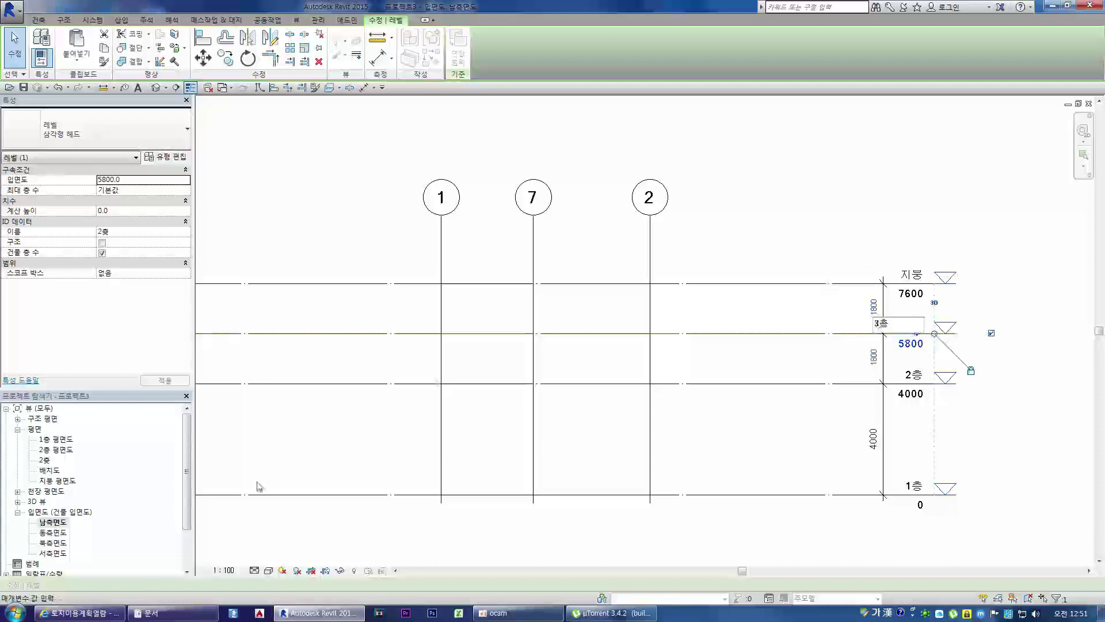
pyautogui.click(654, 352)
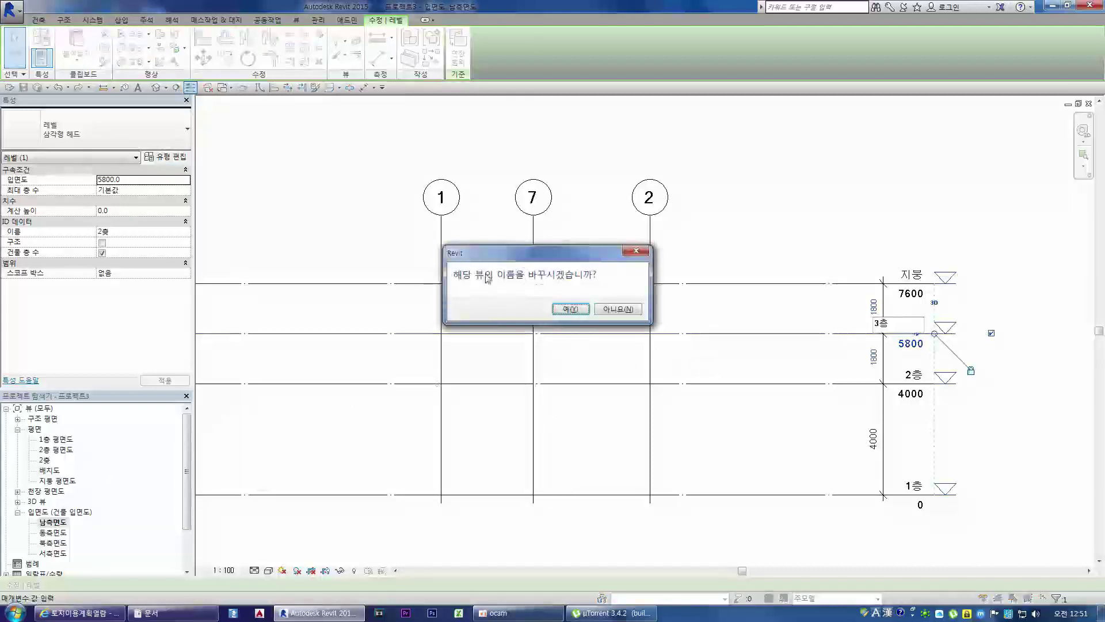
pyautogui.click(570, 309)
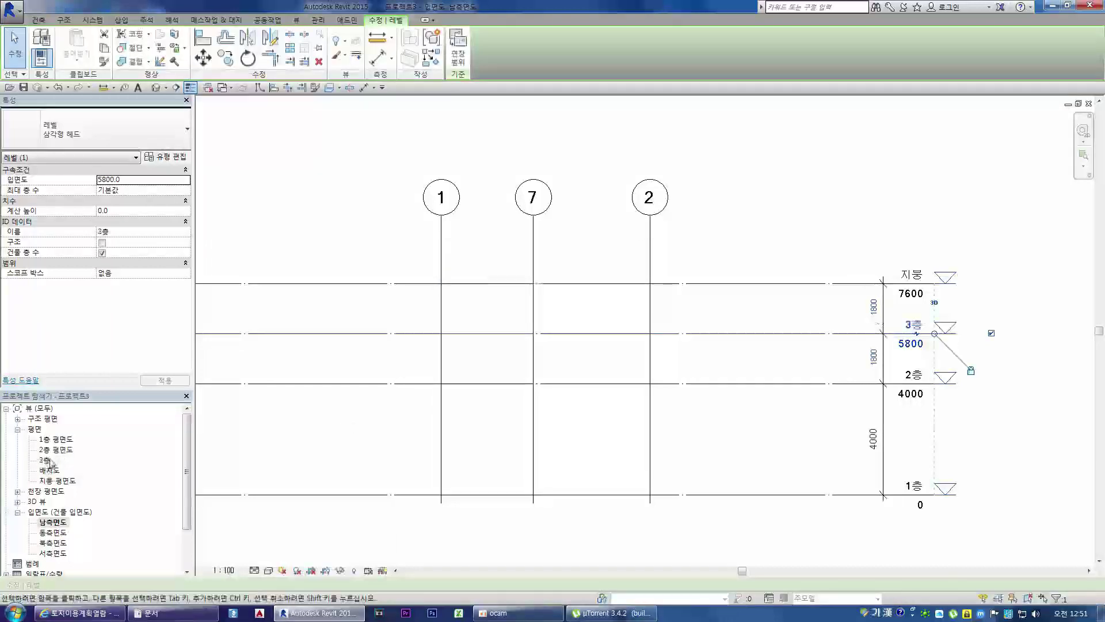
# Rename the 3층 floor plan view to 3층 평면도 while keeping the level named 3층
pyautogui.click(45, 460)
pyautogui.rightClick(45, 460)
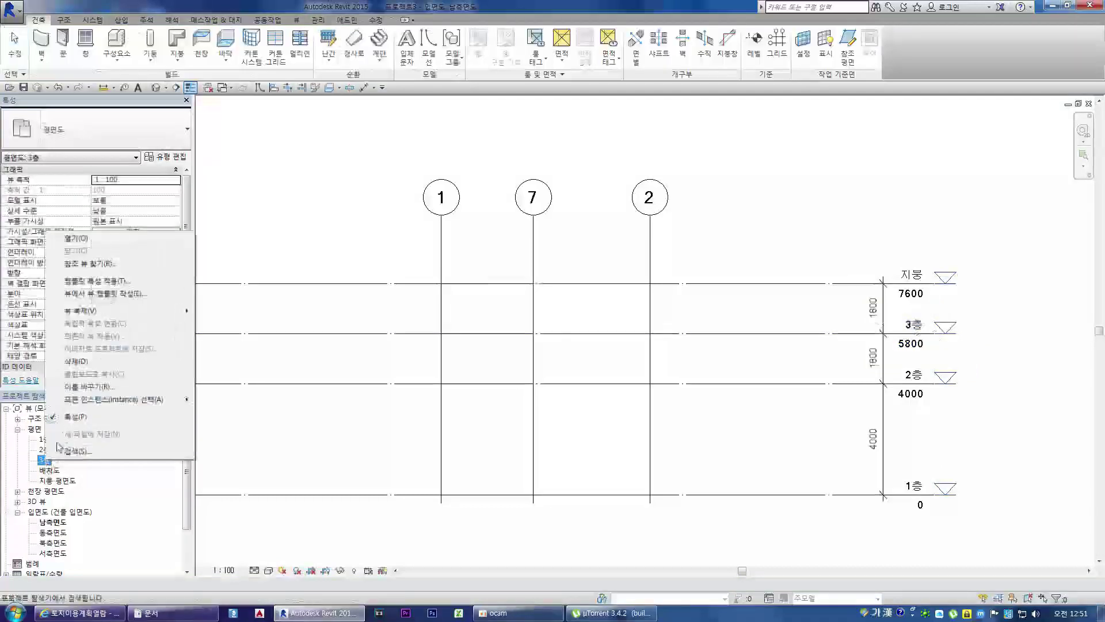
pyautogui.click(75, 387)
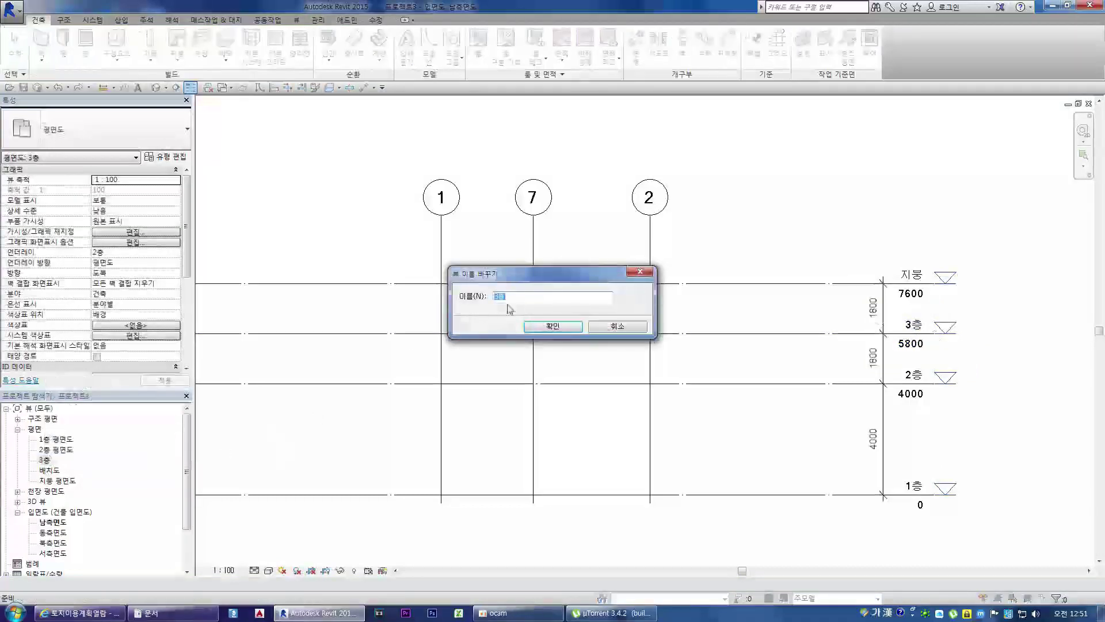
pyautogui.write('평면도')
pyautogui.press('Return')
pyautogui.click(522, 295)
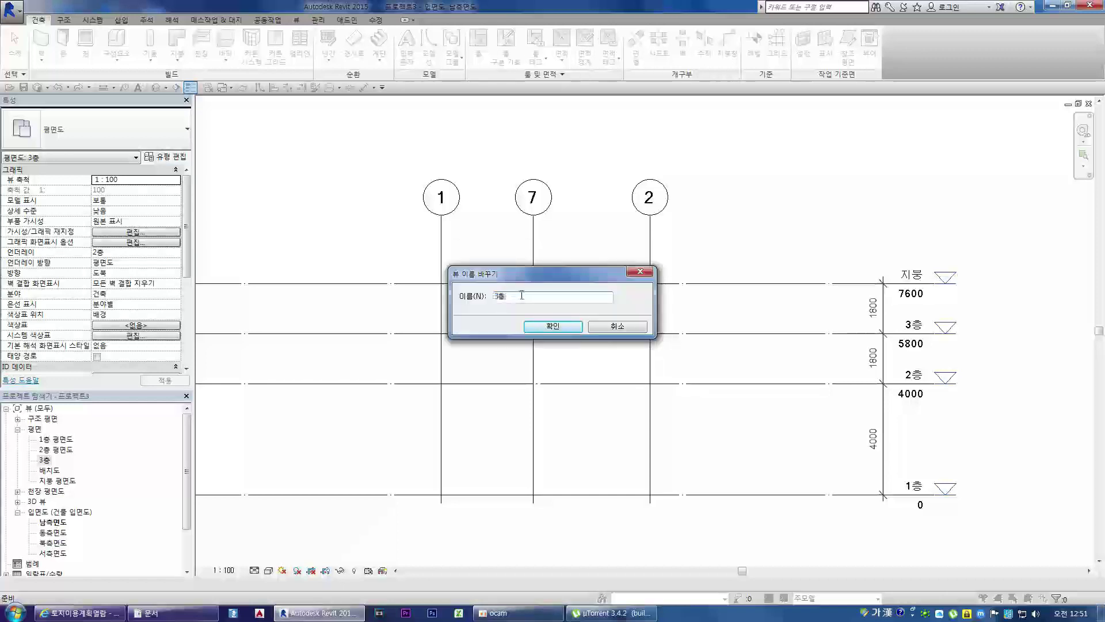
pyautogui.write('도')
pyautogui.press('Return')
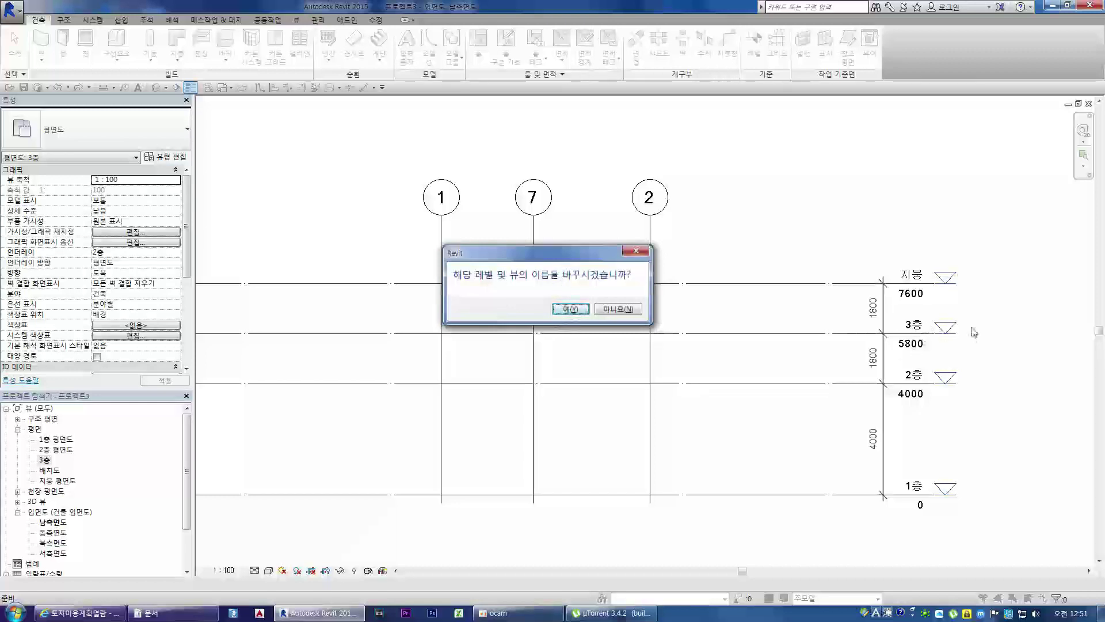
pyautogui.click(618, 310)
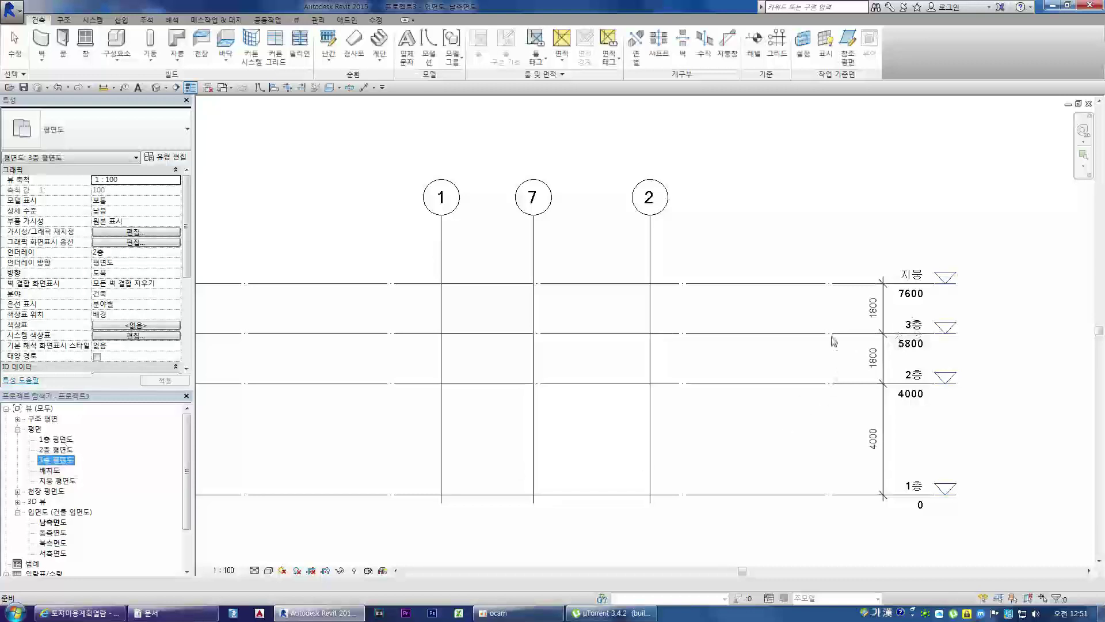
pyautogui.click(790, 337)
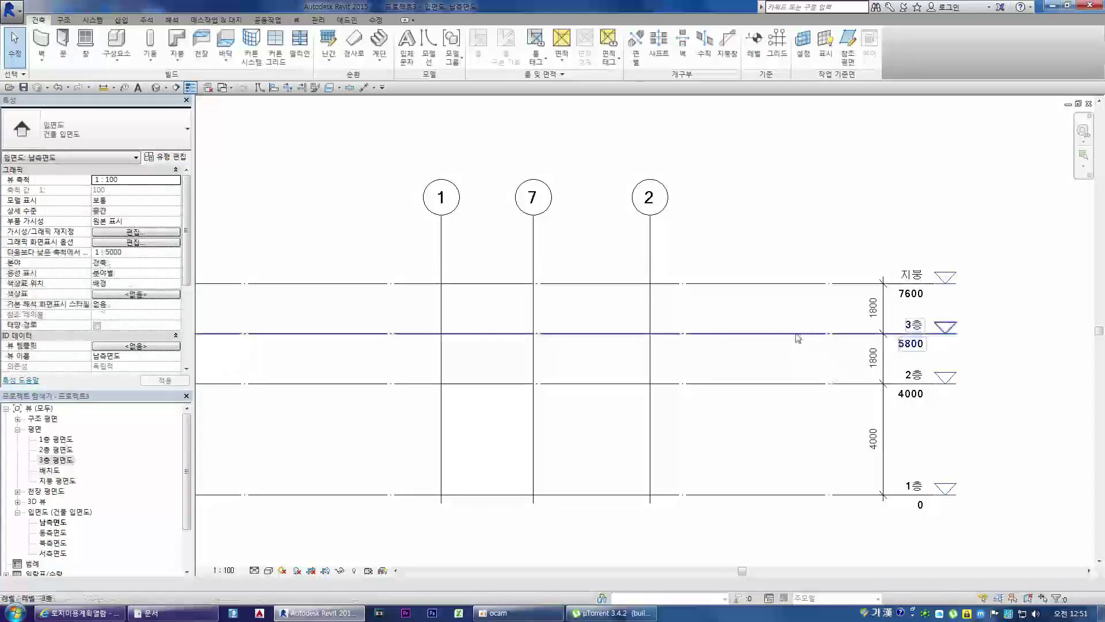
# Set the gap below 3층 to 2700, raising 3층 to 6700
pyautogui.click(798, 338)
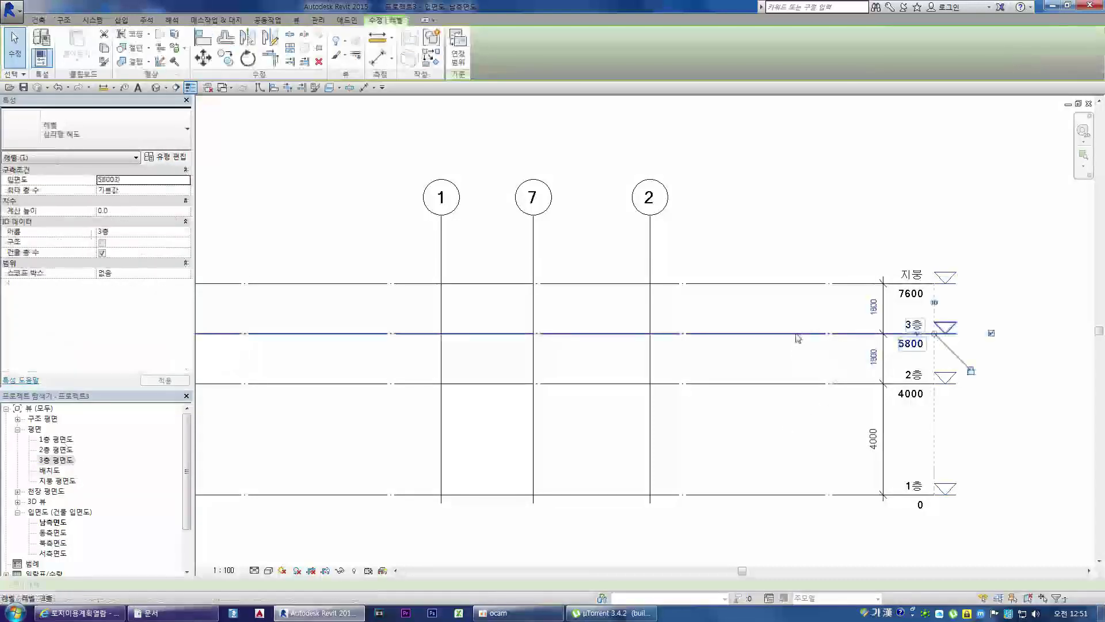
pyautogui.click(875, 358)
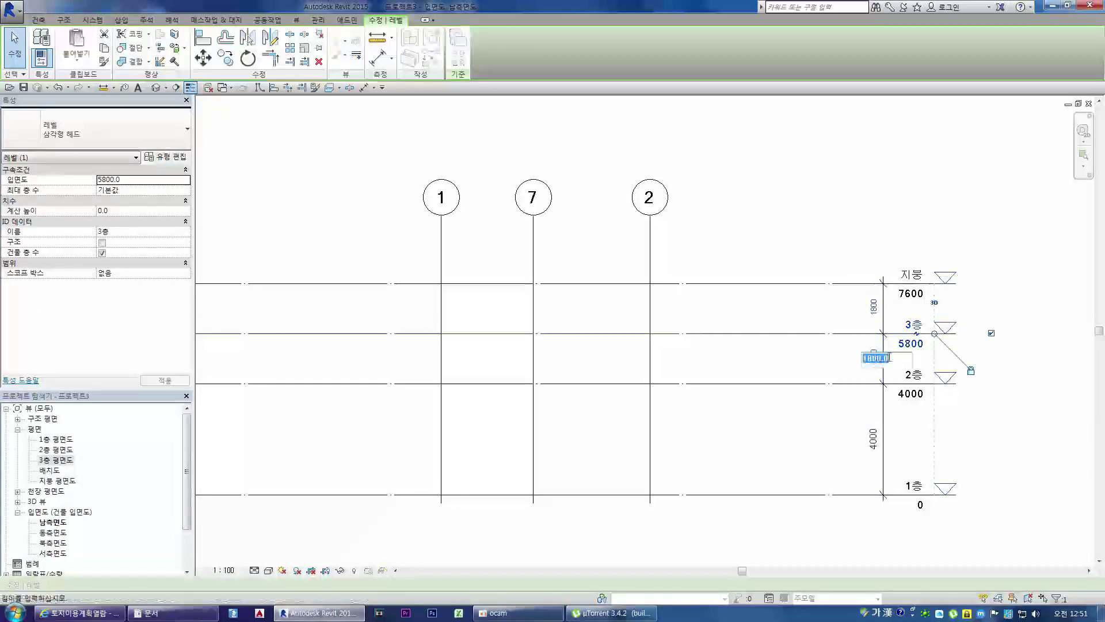
pyautogui.write('247')
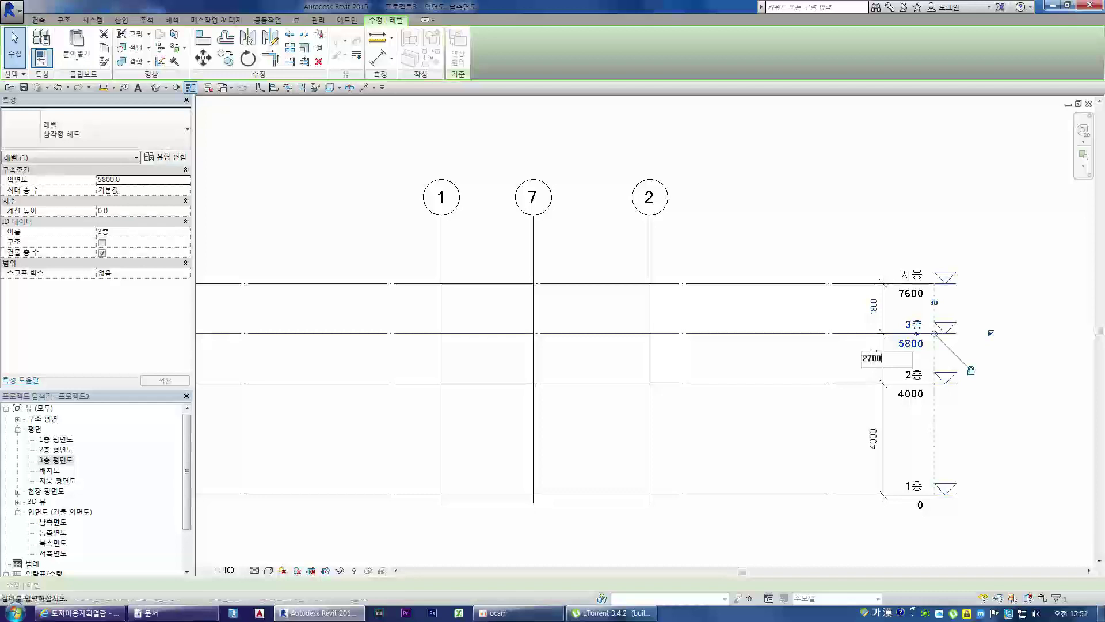
pyautogui.press('Return')
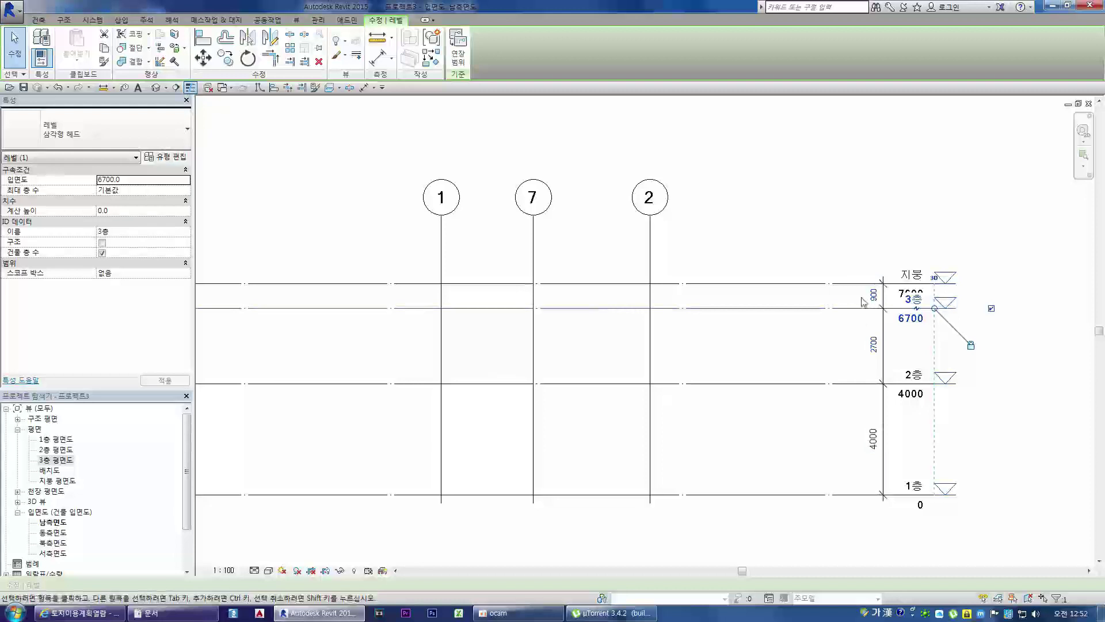
# Undo a mistaken spacing edit that dropped 3층 to 4900, restoring it to 6700
pyautogui.click(873, 295)
pyautogui.click(862, 325)
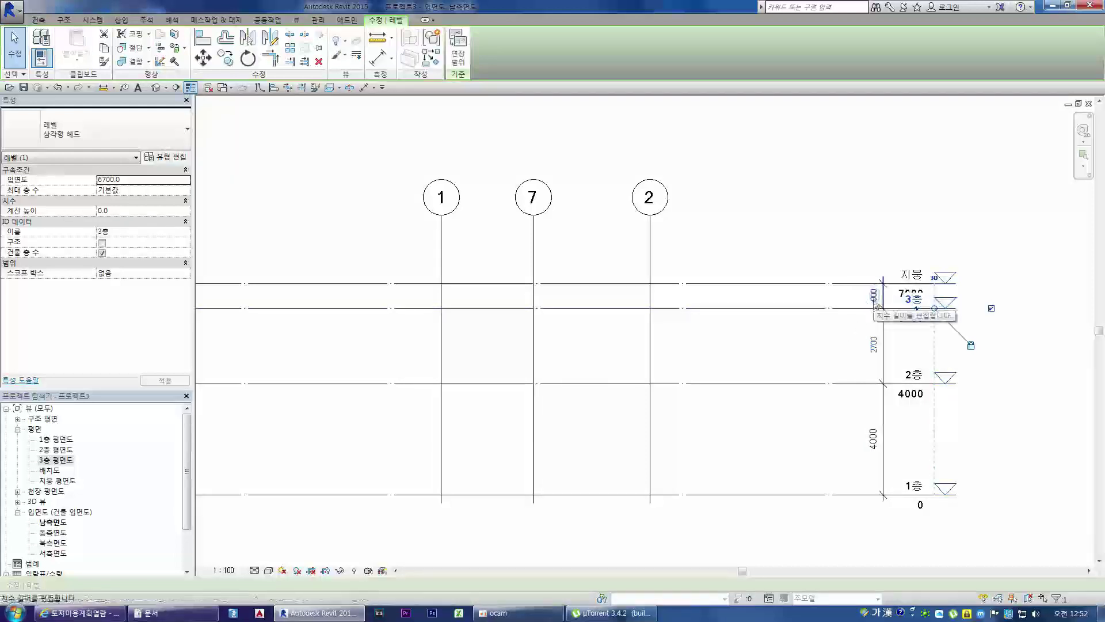
pyautogui.click(874, 299)
pyautogui.write('2700')
pyautogui.press('Return')
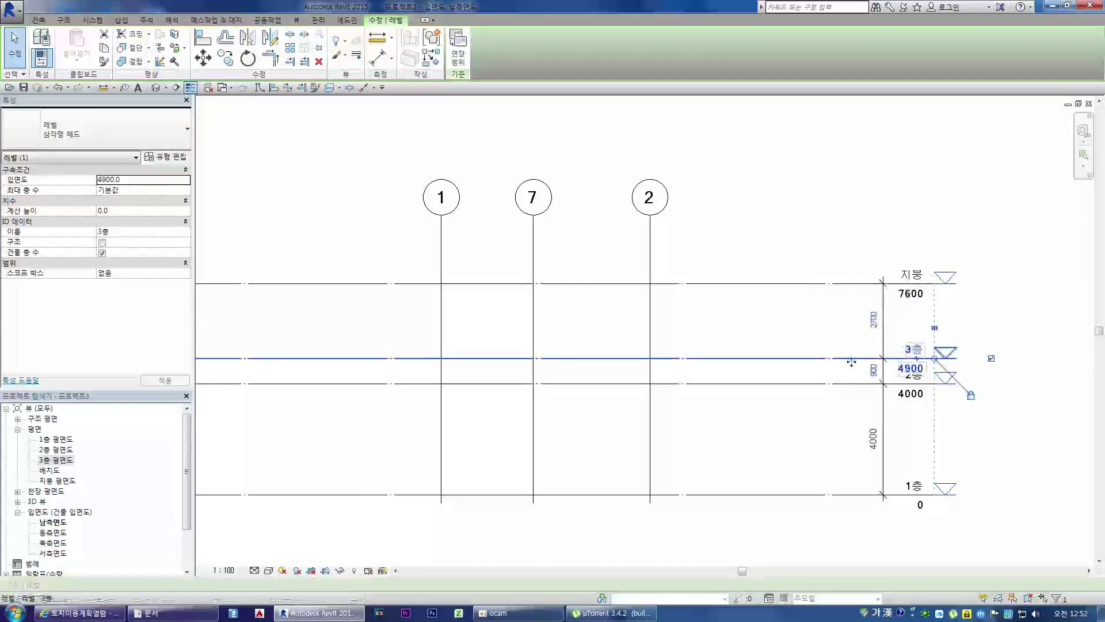
pyautogui.click(873, 370)
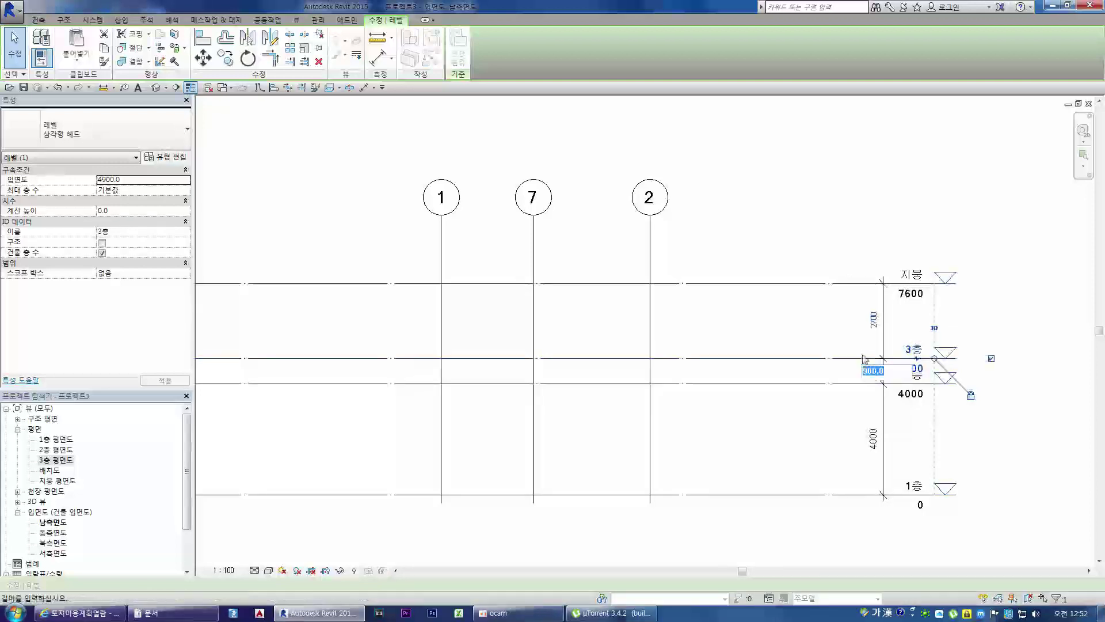
pyautogui.write('2700')
pyautogui.press('Return')
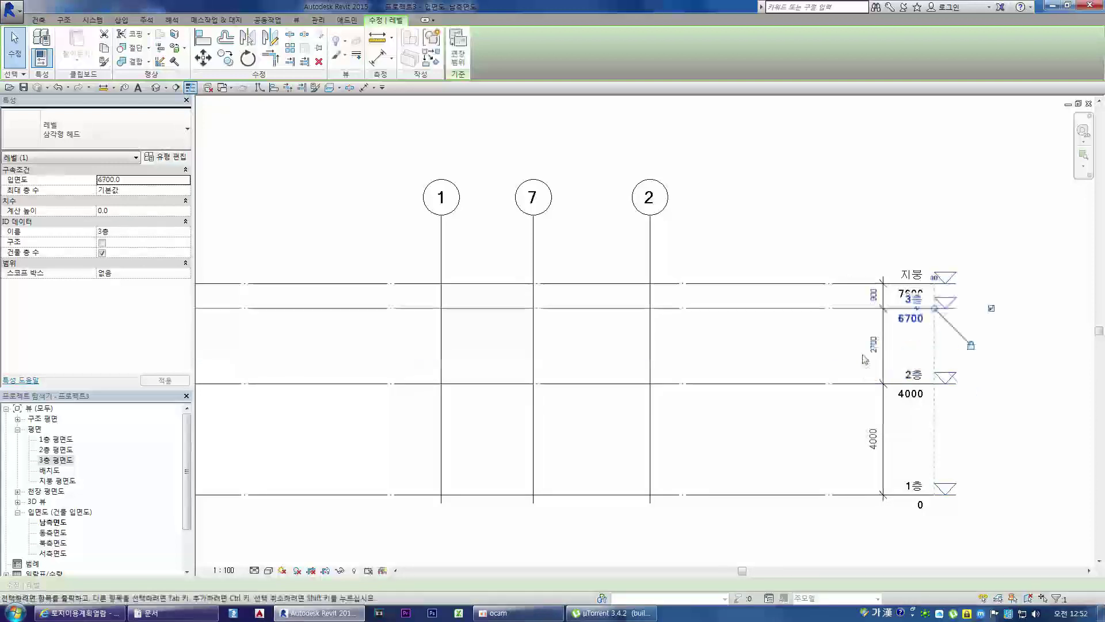
# Place the 지붕 roof level 2700 above 3층, at 9400
pyautogui.click(854, 284)
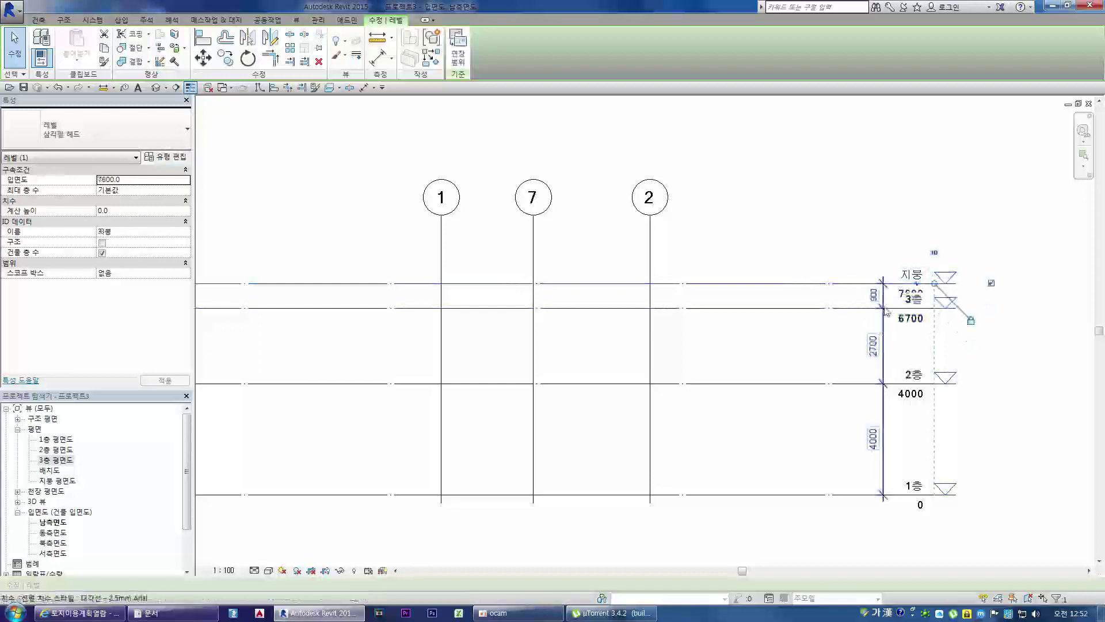
pyautogui.click(873, 295)
pyautogui.write('2')
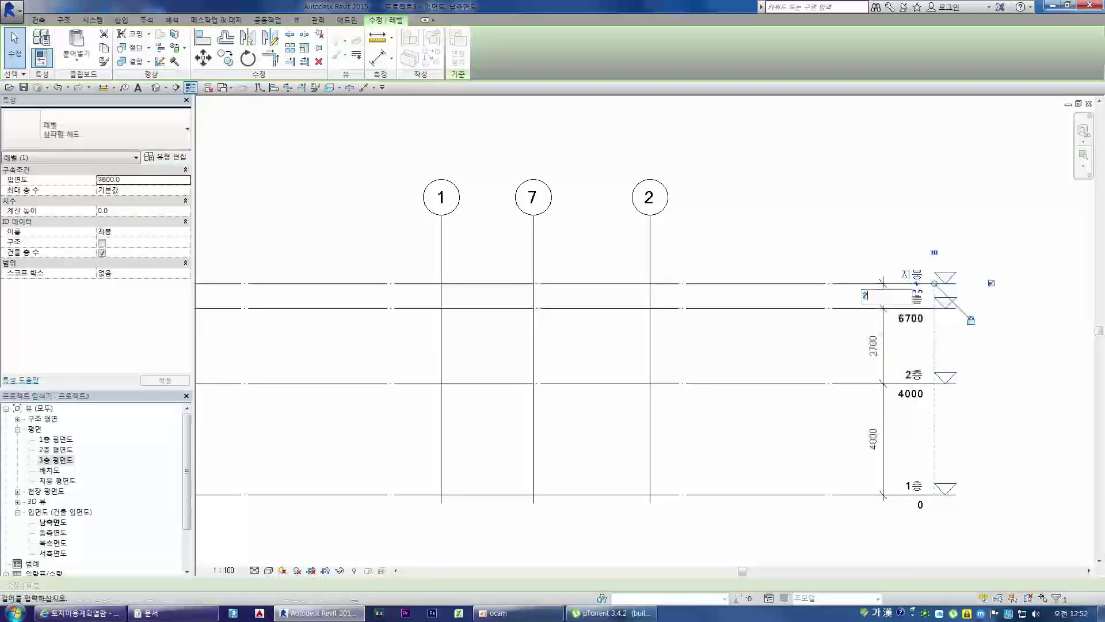
pyautogui.write('700')
pyautogui.press('Return')
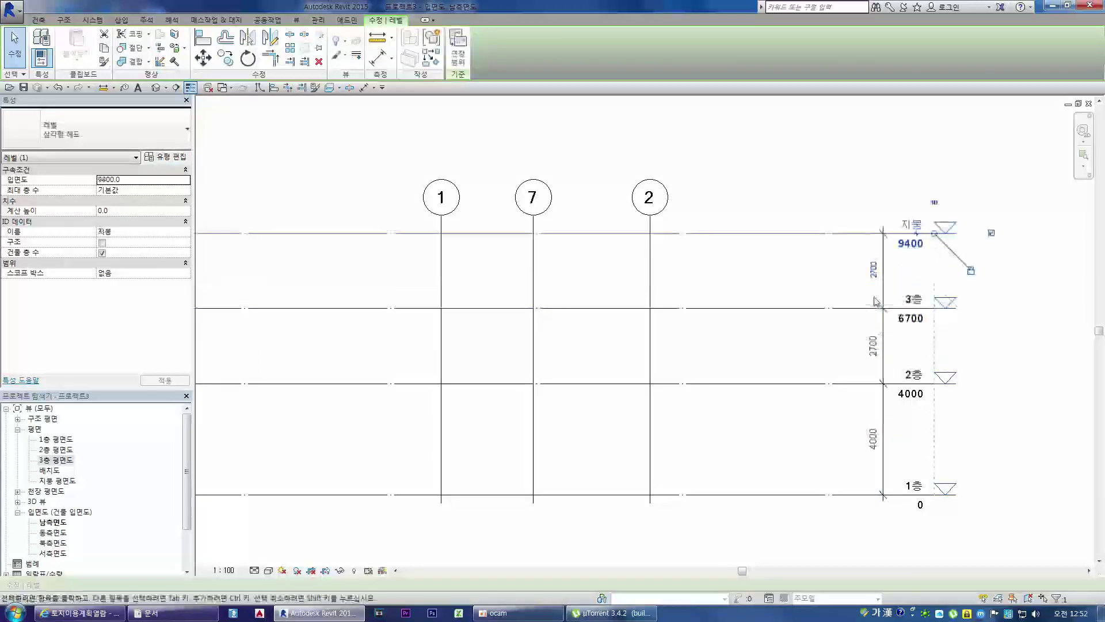
pyautogui.click(838, 279)
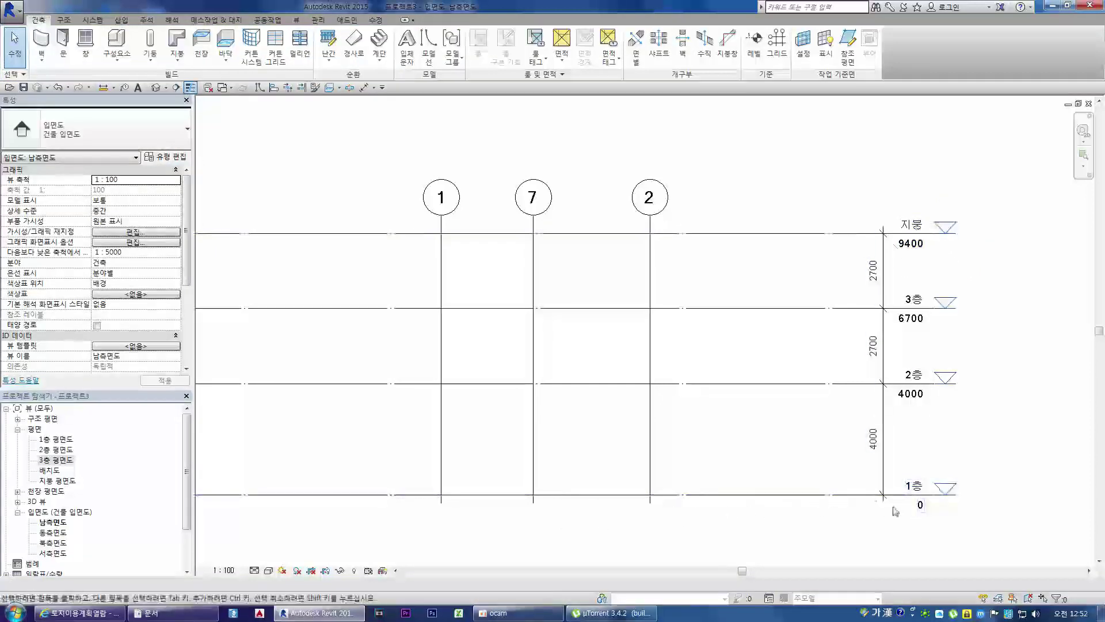
# Open the 배치도 site plan view and bring up the View tab's Elevation options
pyautogui.scroll(-3, 887, 513)
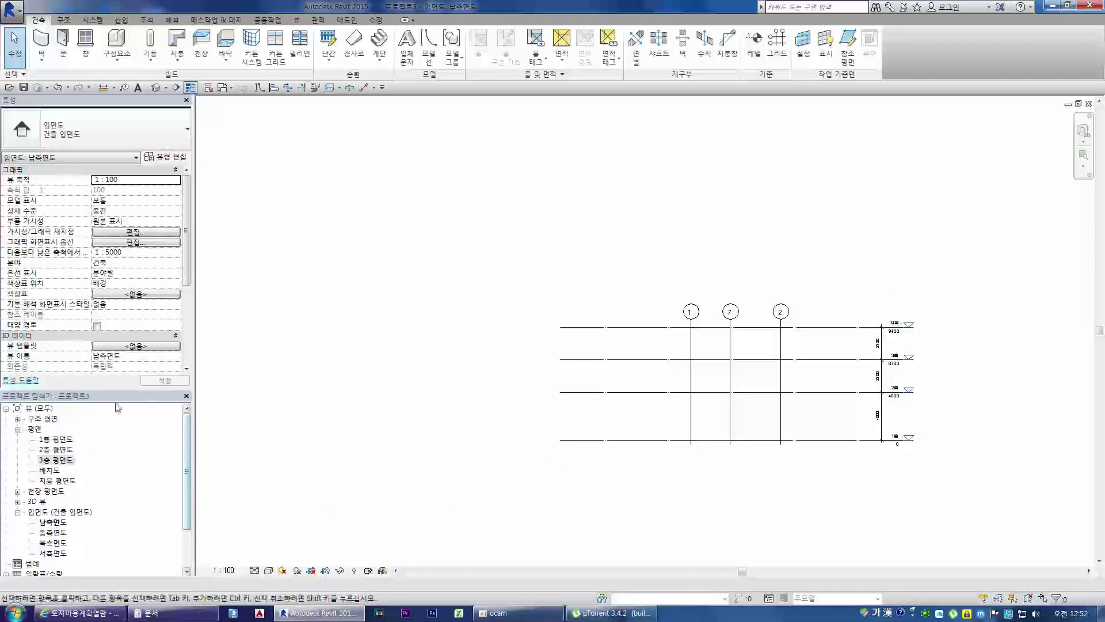
pyautogui.click(46, 471)
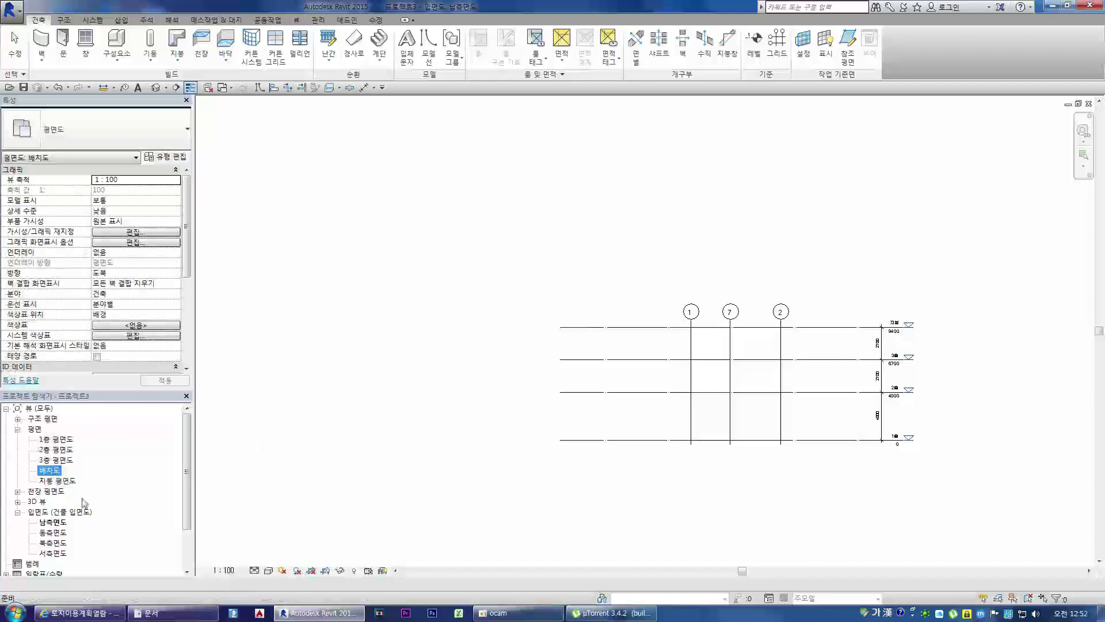
pyautogui.click(54, 513)
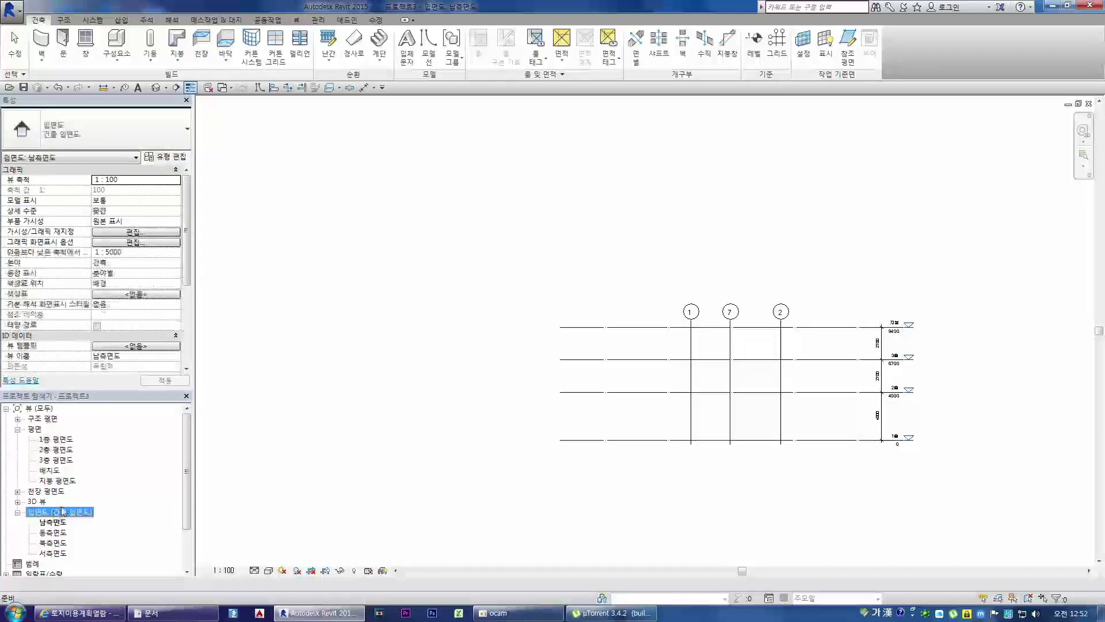
pyautogui.click(55, 439)
pyautogui.doubleClick(57, 471)
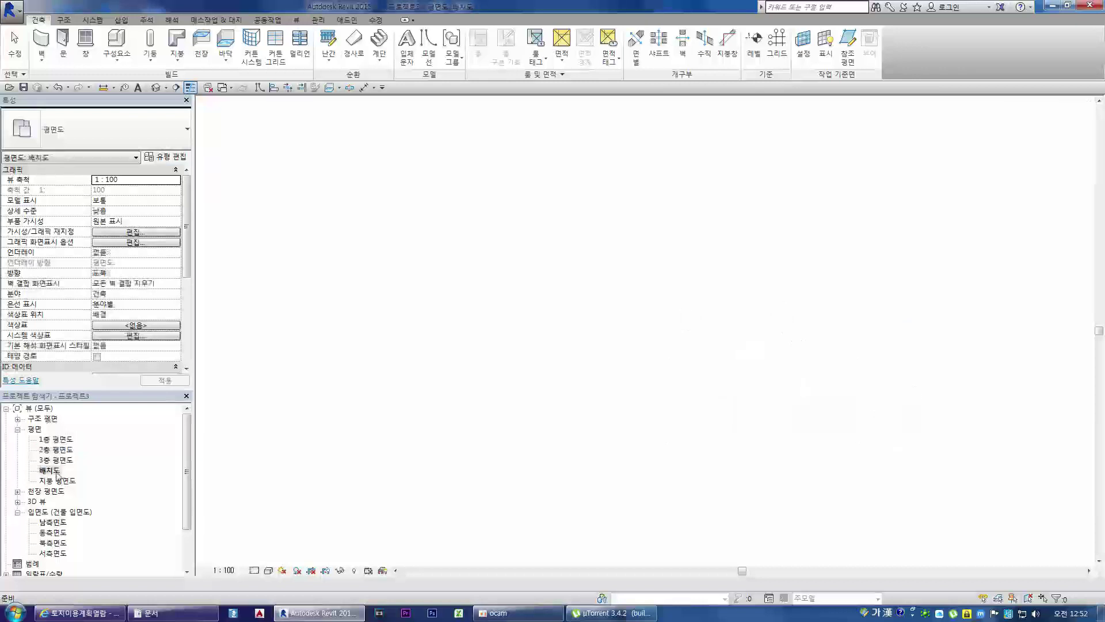
pyautogui.scroll(-2, 405, 375)
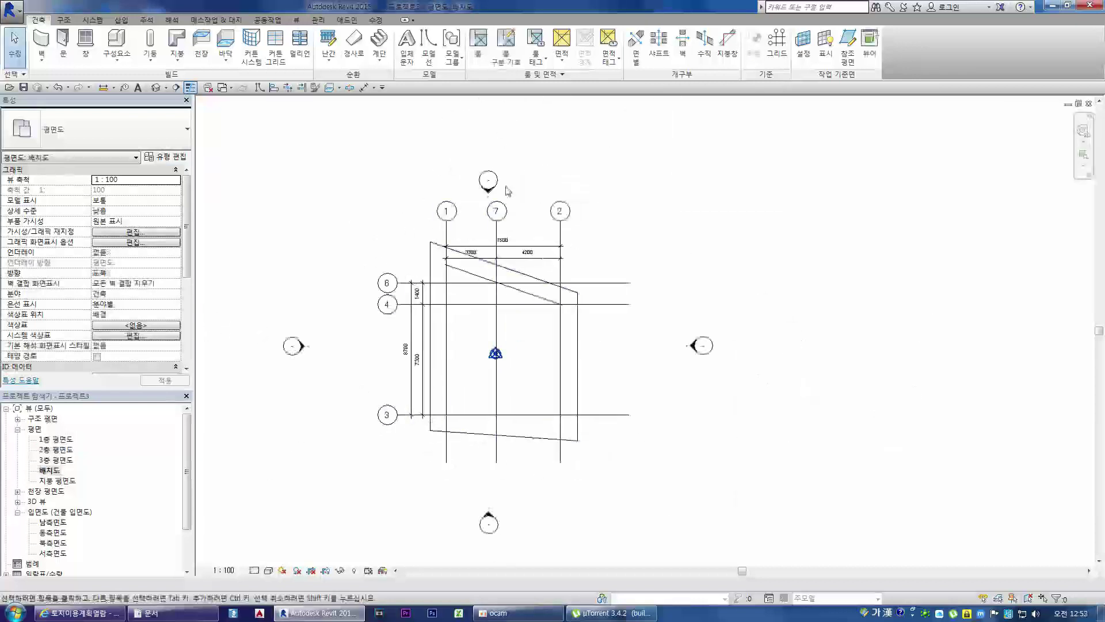
pyautogui.click(296, 21)
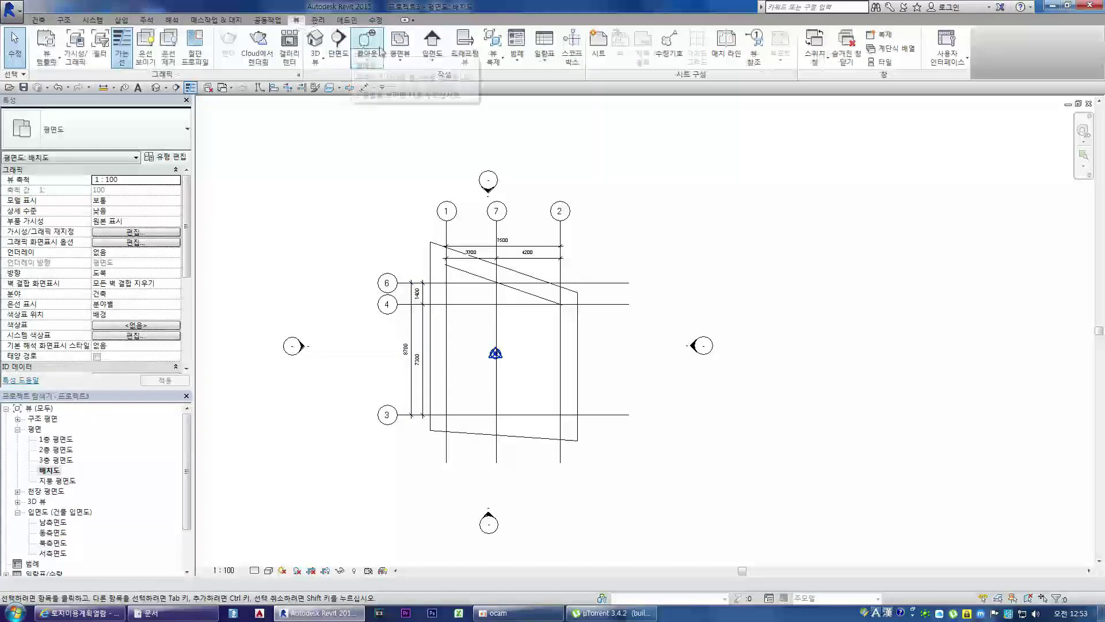
pyautogui.click(432, 58)
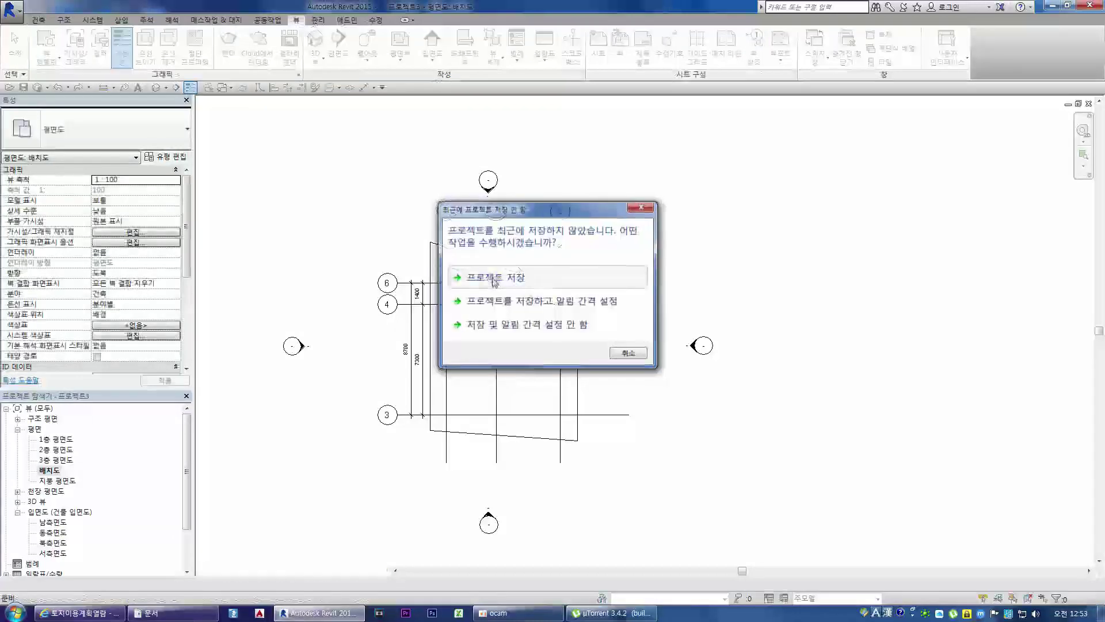
# Save the project from the reminder as a new .rvt file in Documents
pyautogui.click(494, 279)
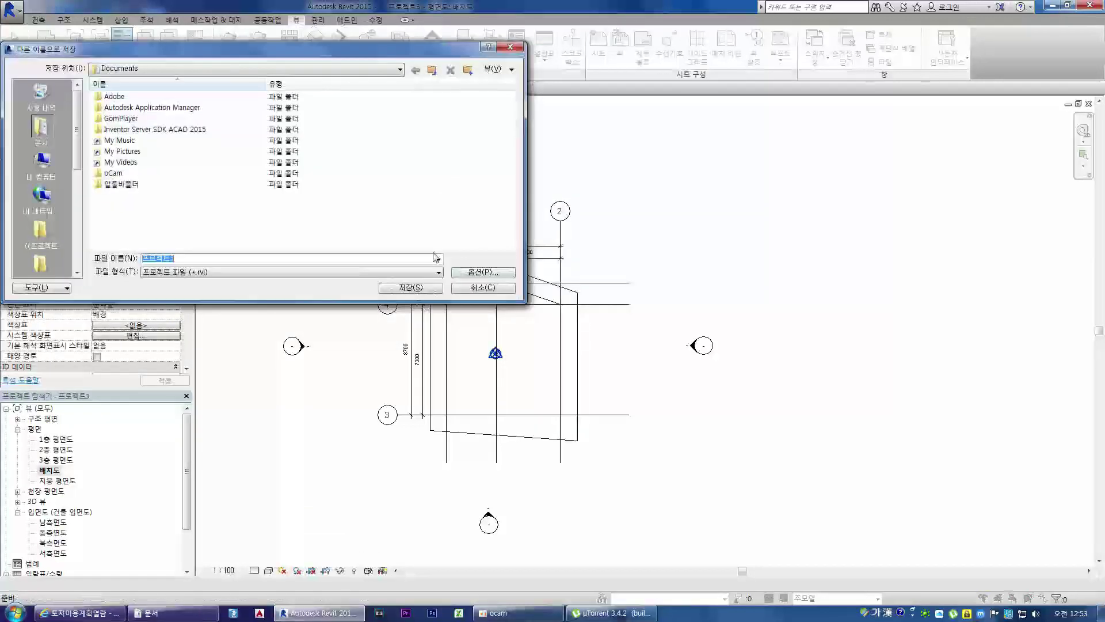
pyautogui.write('갑')
pyautogui.press('Return')
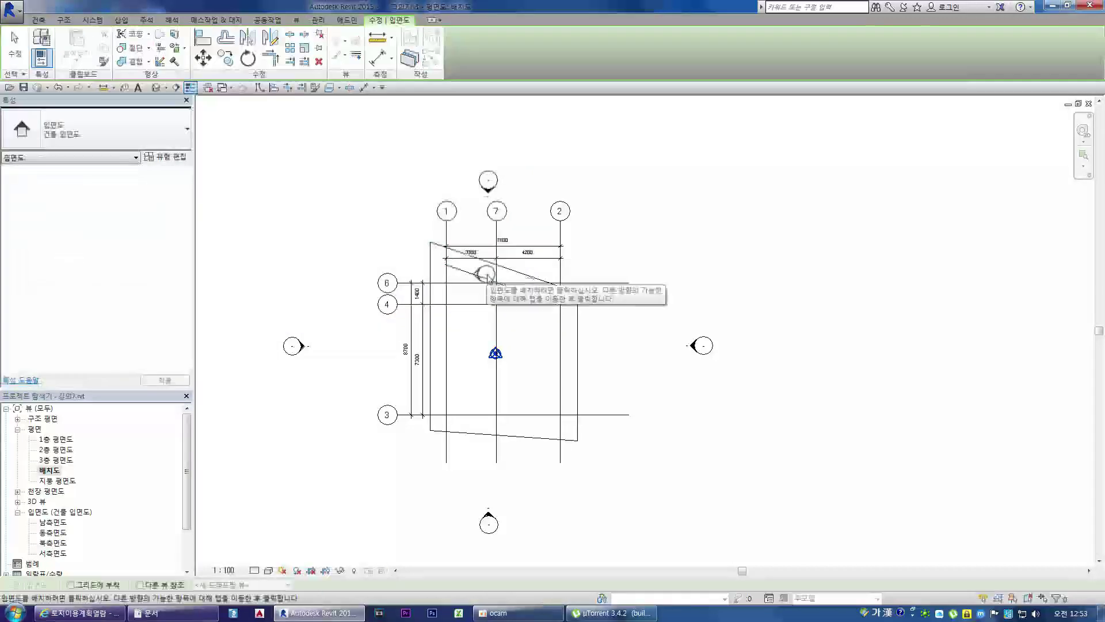
# Place an elevation marker at the plan's lower right and rotate it about 32°
pyautogui.click(680, 490)
pyautogui.press('Escape')
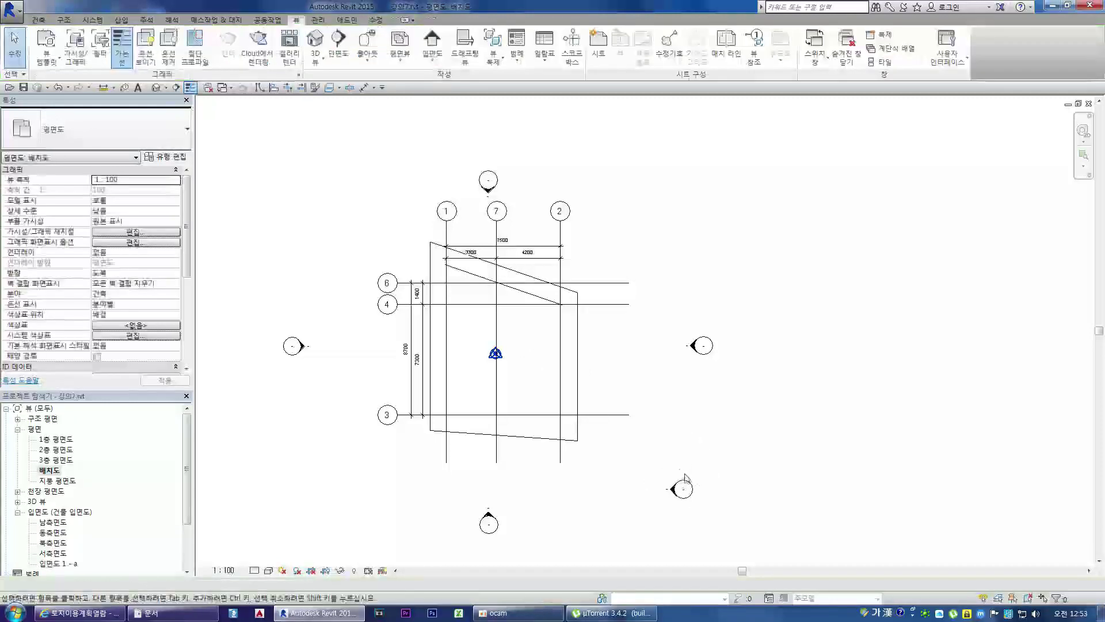
pyautogui.click(691, 488)
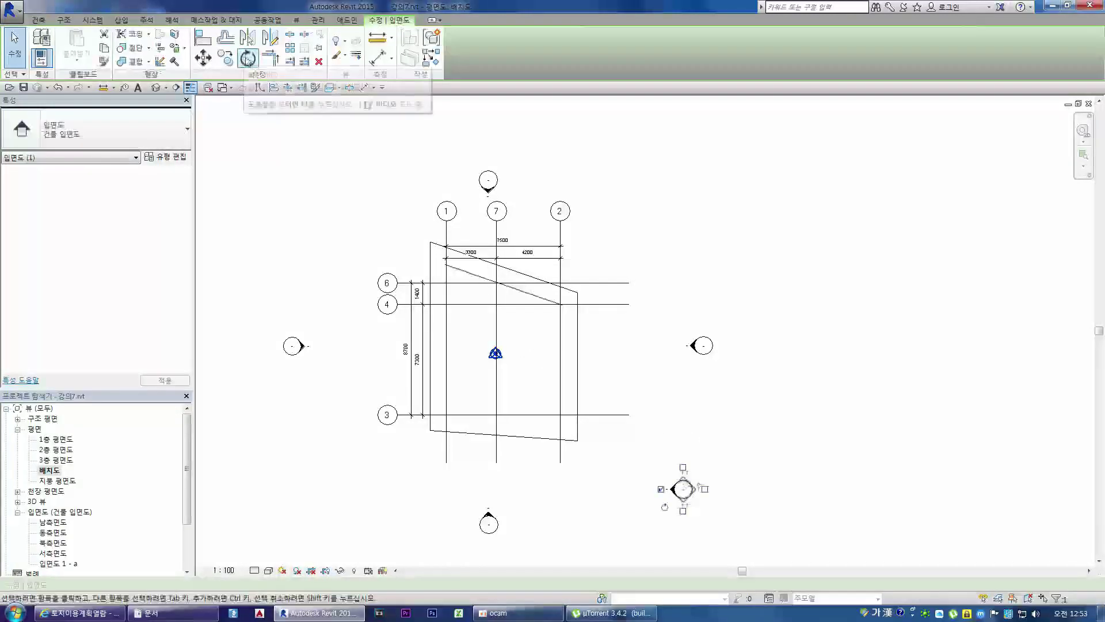
pyautogui.click(248, 58)
pyautogui.click(678, 426)
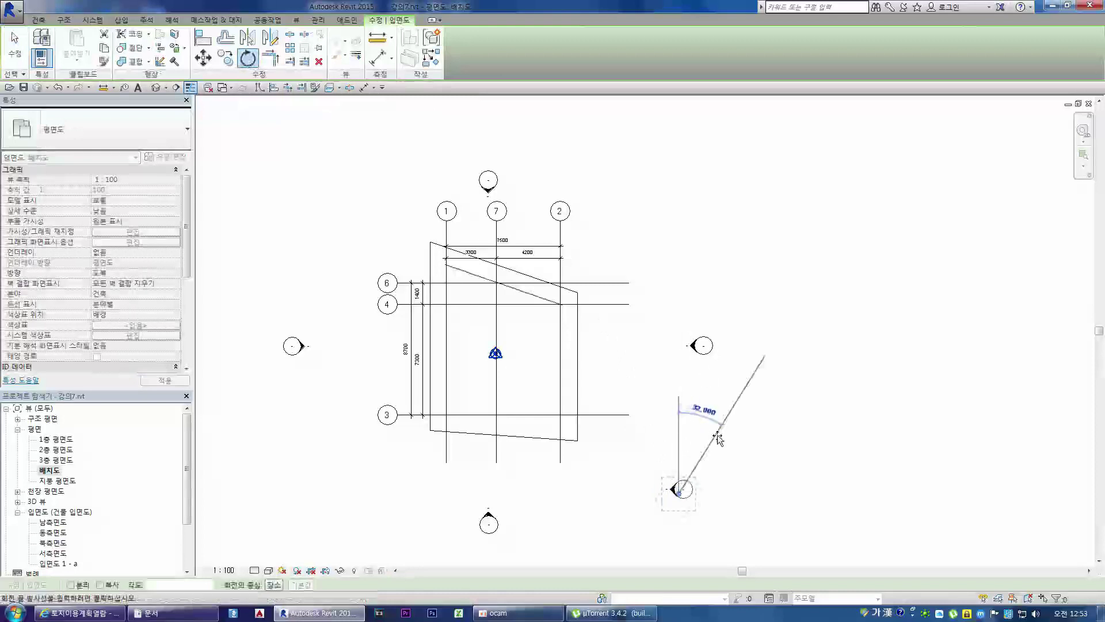
pyautogui.click(732, 422)
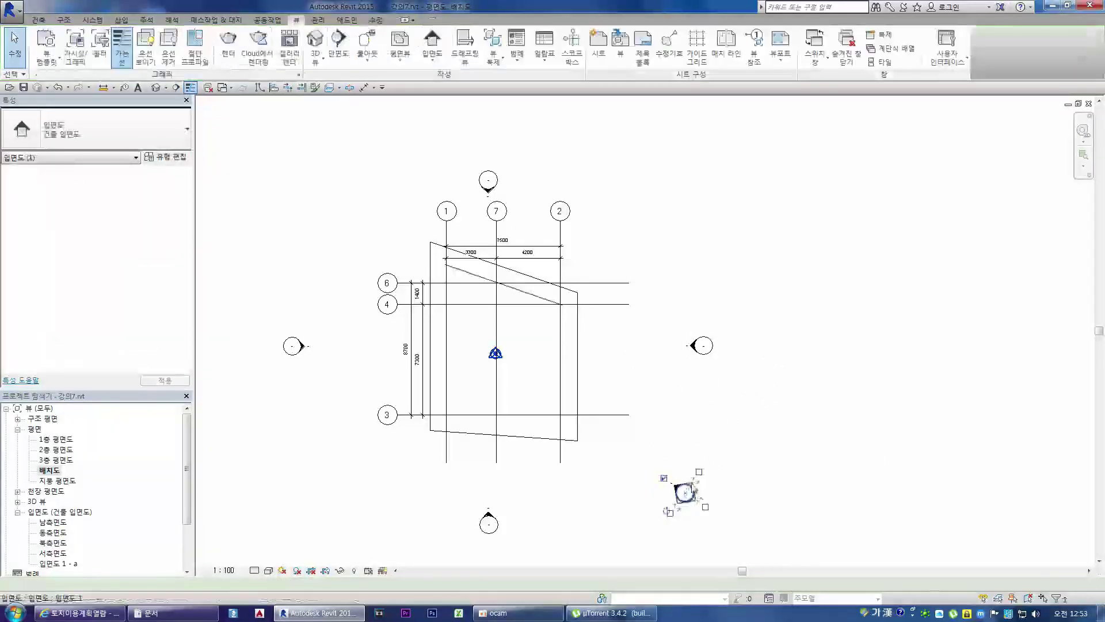
# Move the elevation 1 - a cut line and stretch its view range across the site plan
pyautogui.click(681, 489)
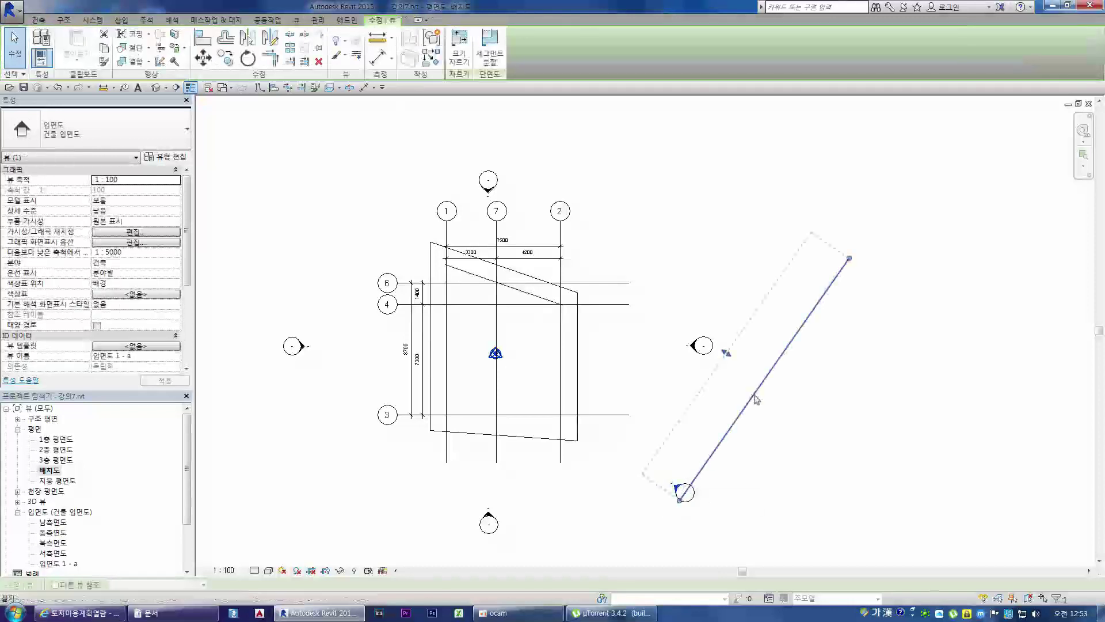
pyautogui.moveTo(751, 391); pyautogui.dragTo(631, 424)
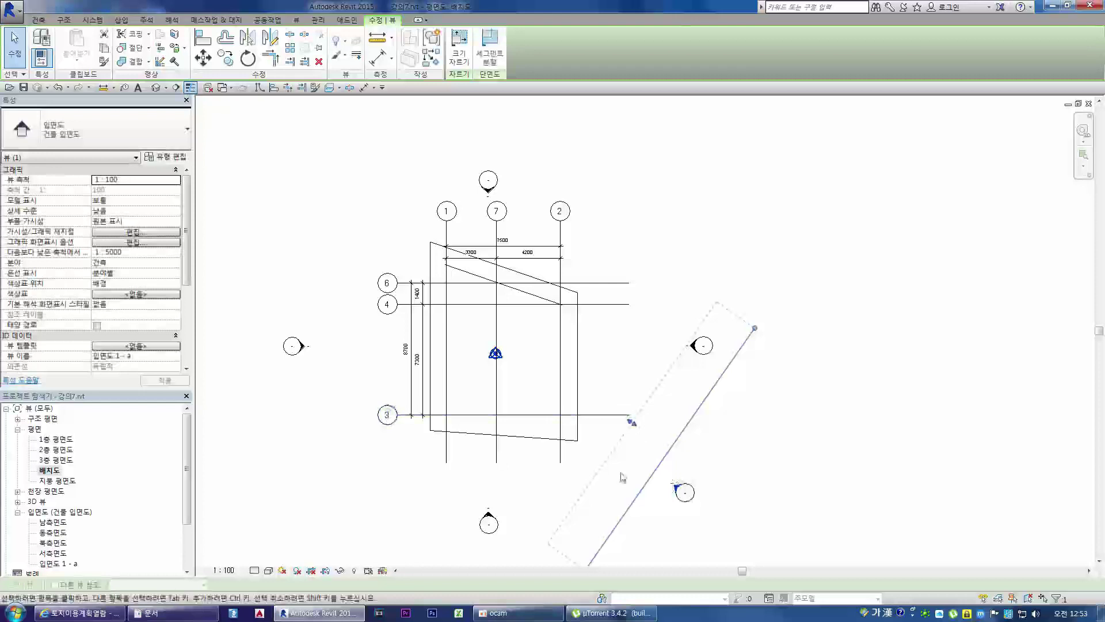
pyautogui.moveTo(632, 421)
pyautogui.mouseDown()
pyautogui.moveTo(366, 196)
pyautogui.moveTo(368, 224)
pyautogui.mouseUp()
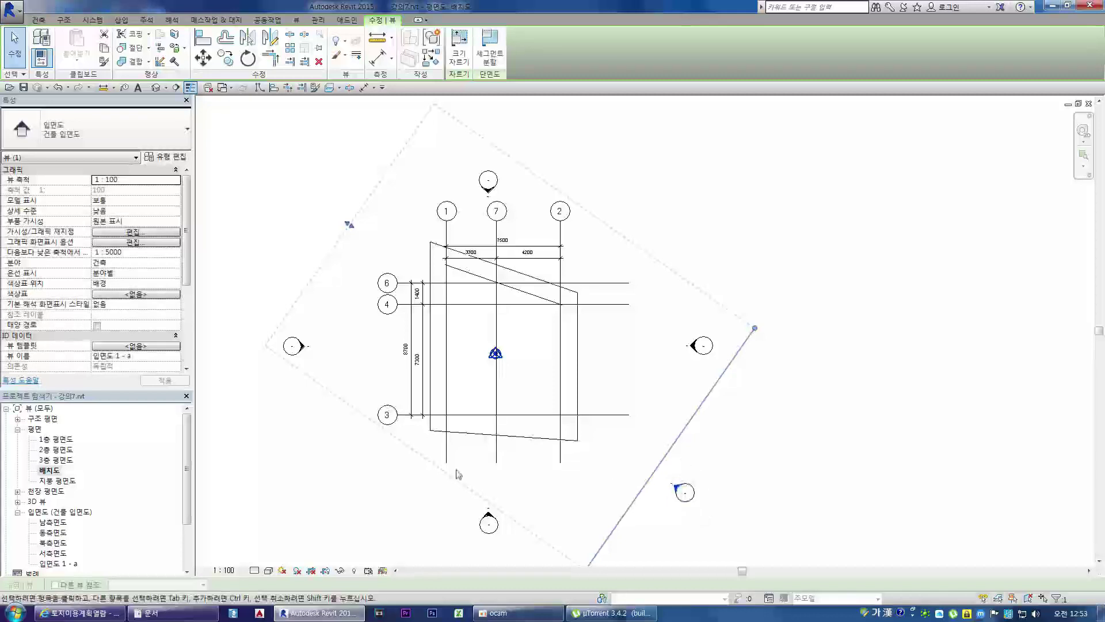
pyautogui.moveTo(632, 423); pyautogui.dragTo(367, 197)
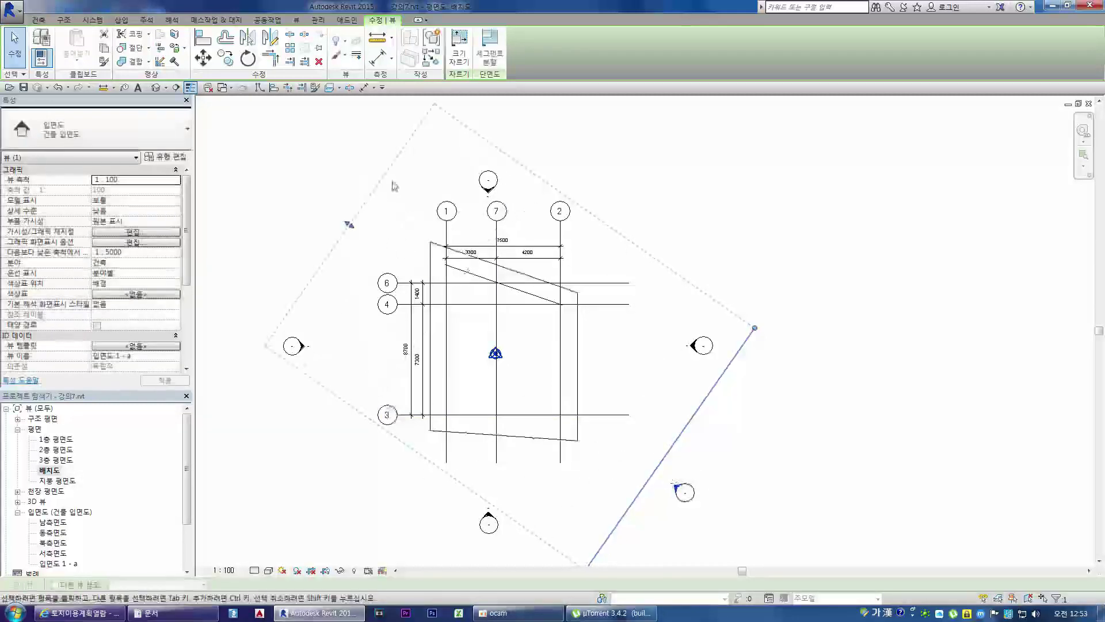
pyautogui.moveTo(189, 458); pyautogui.dragTo(190, 501)
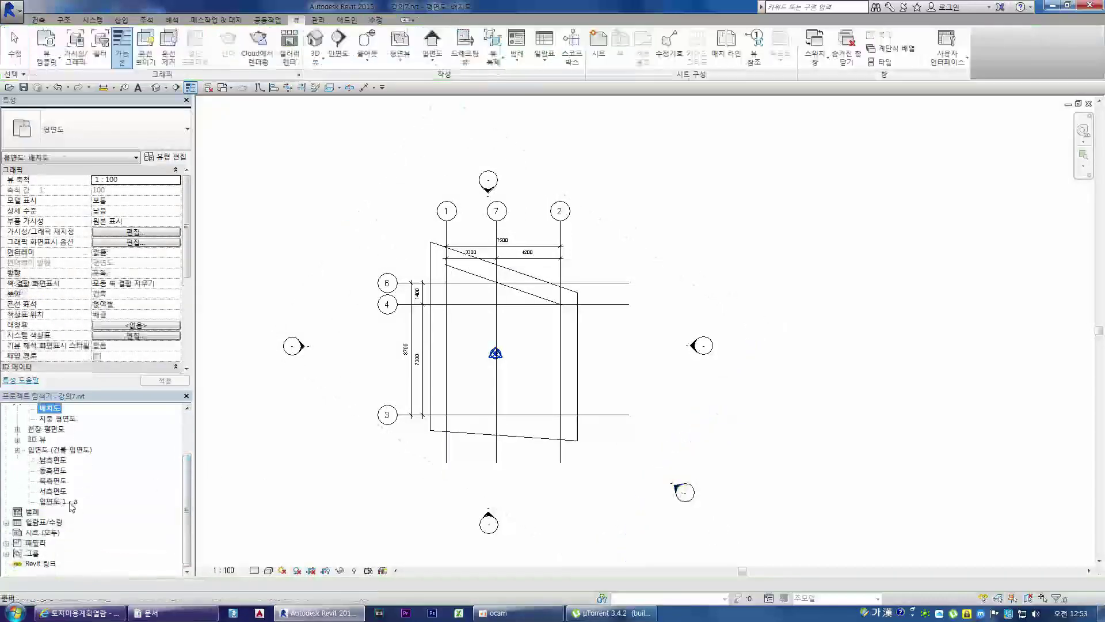
pyautogui.click(63, 502)
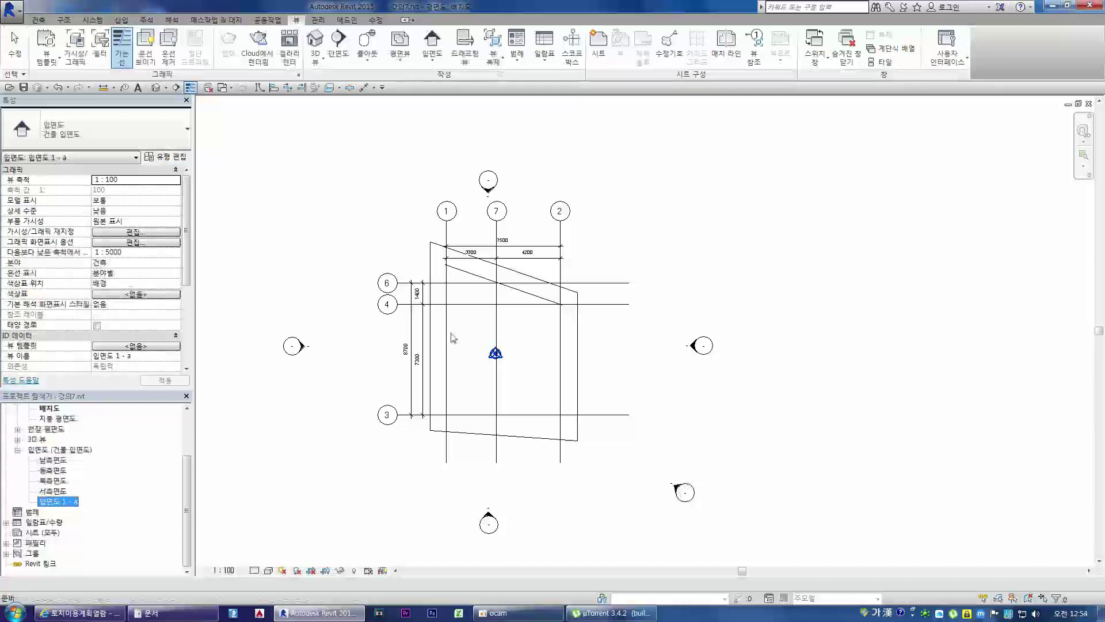
pyautogui.click(613, 479)
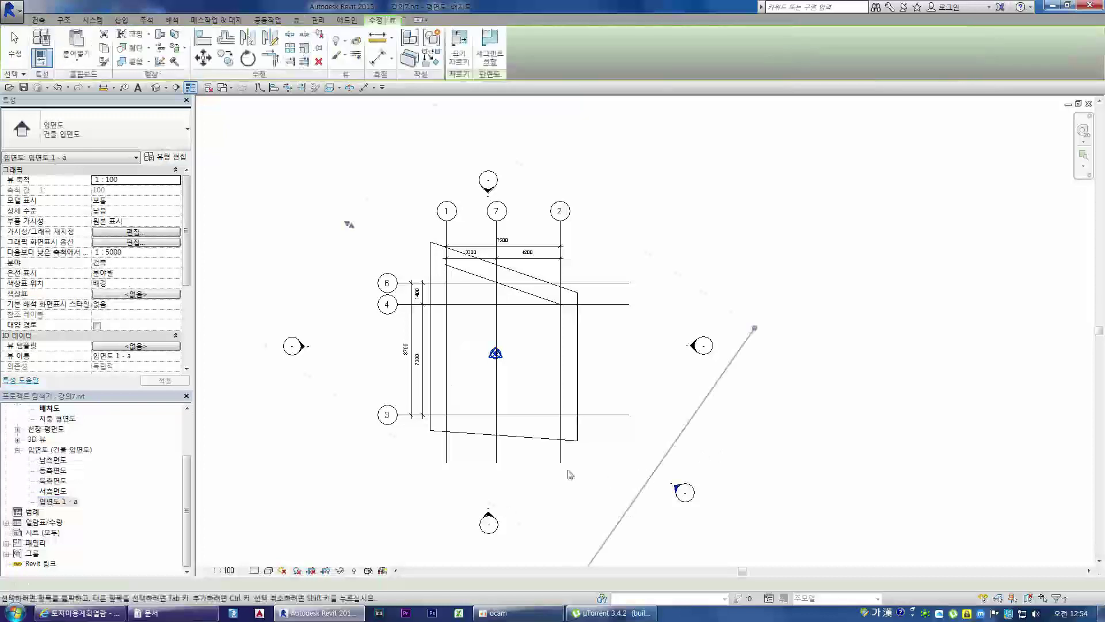
pyautogui.moveTo(187, 477); pyautogui.dragTo(188, 432)
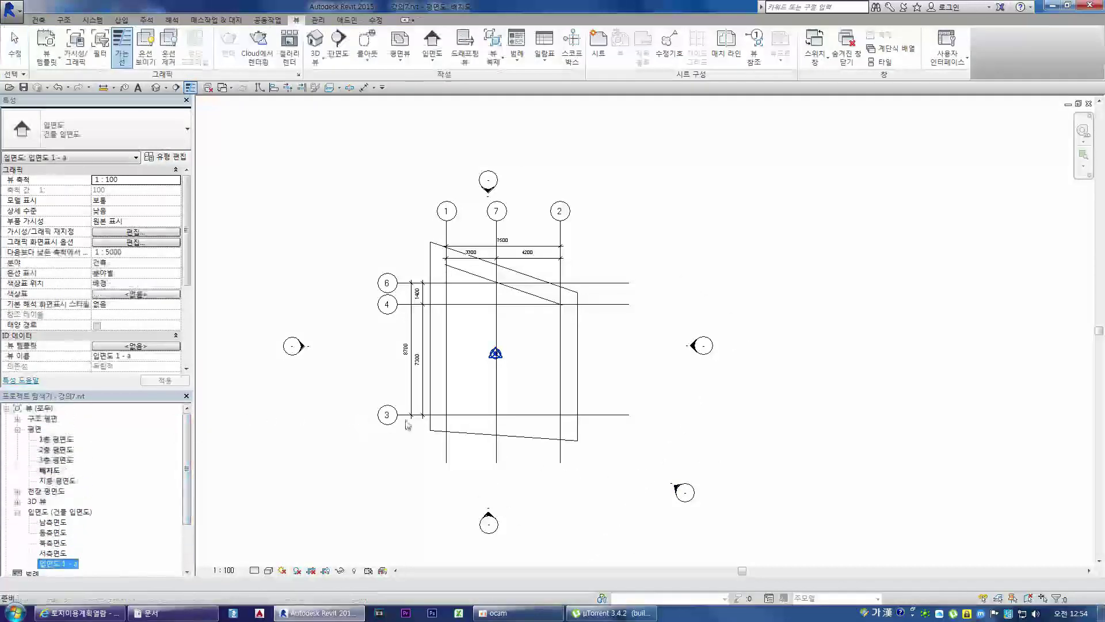
pyautogui.rightClick(448, 230)
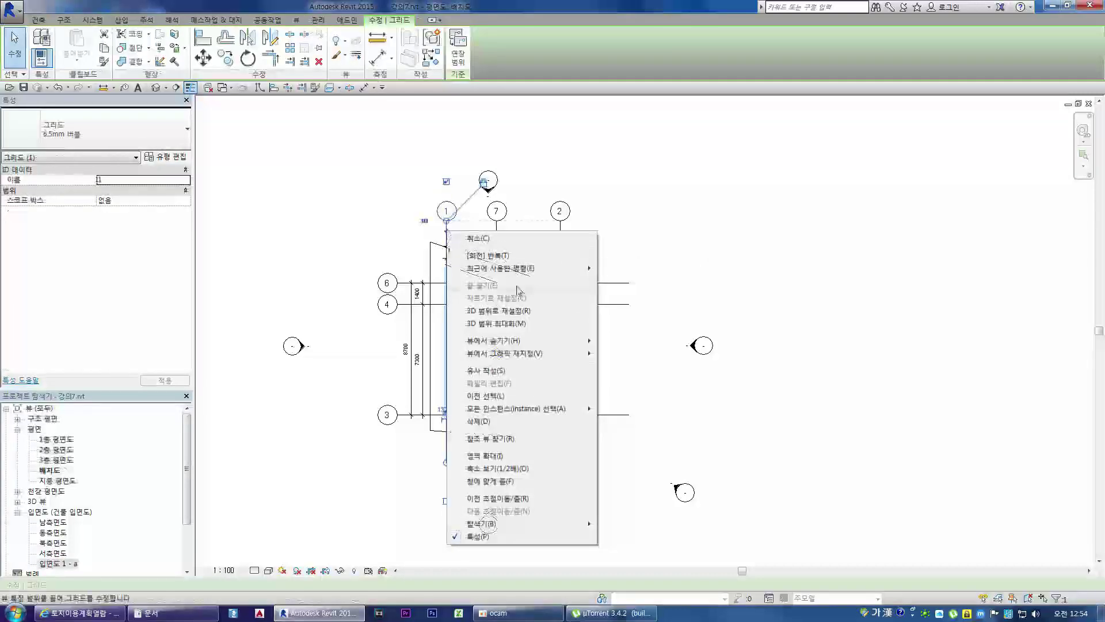
pyautogui.moveTo(512, 357)
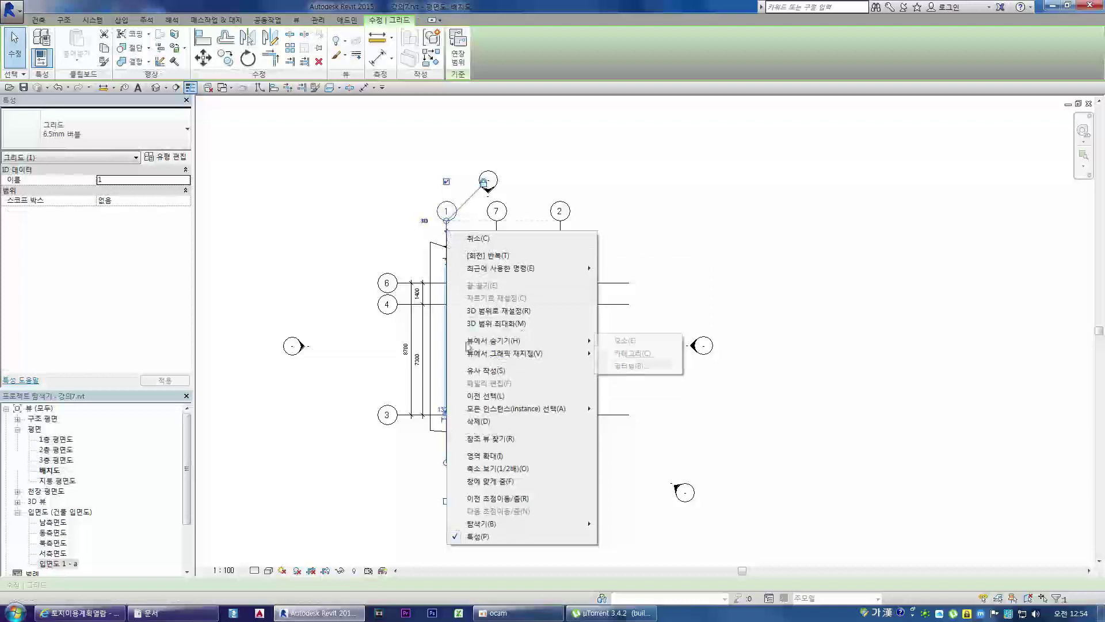
pyautogui.click(357, 239)
pyautogui.click(338, 215)
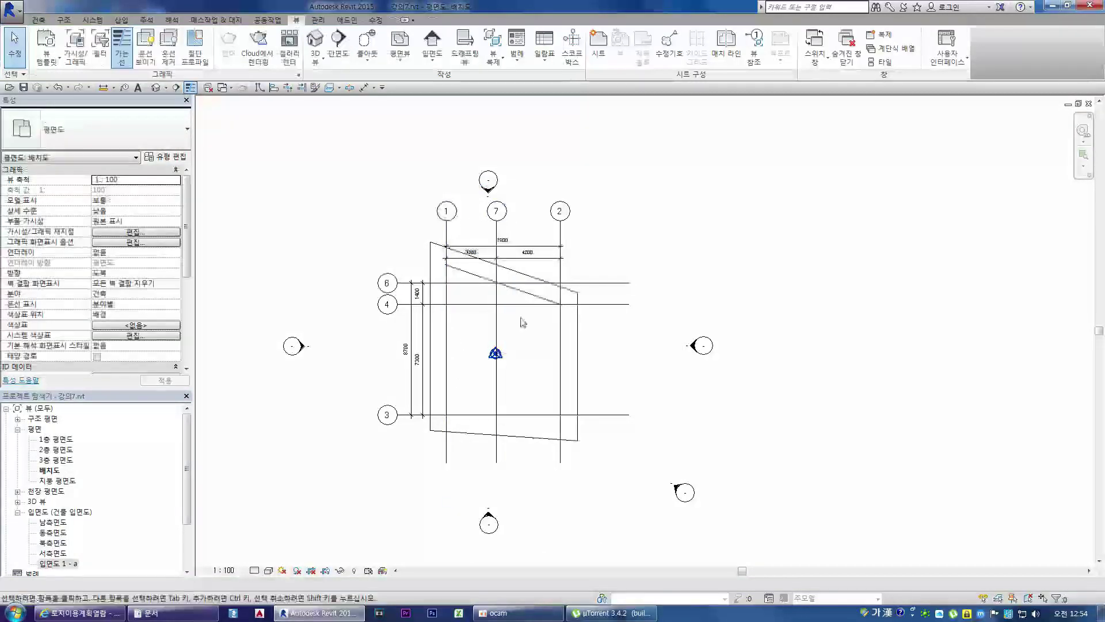
# Zoom around the site plan, then minimize Revit to show the 토지이용계획열람 page
pyautogui.scroll(-3, 426, 337)
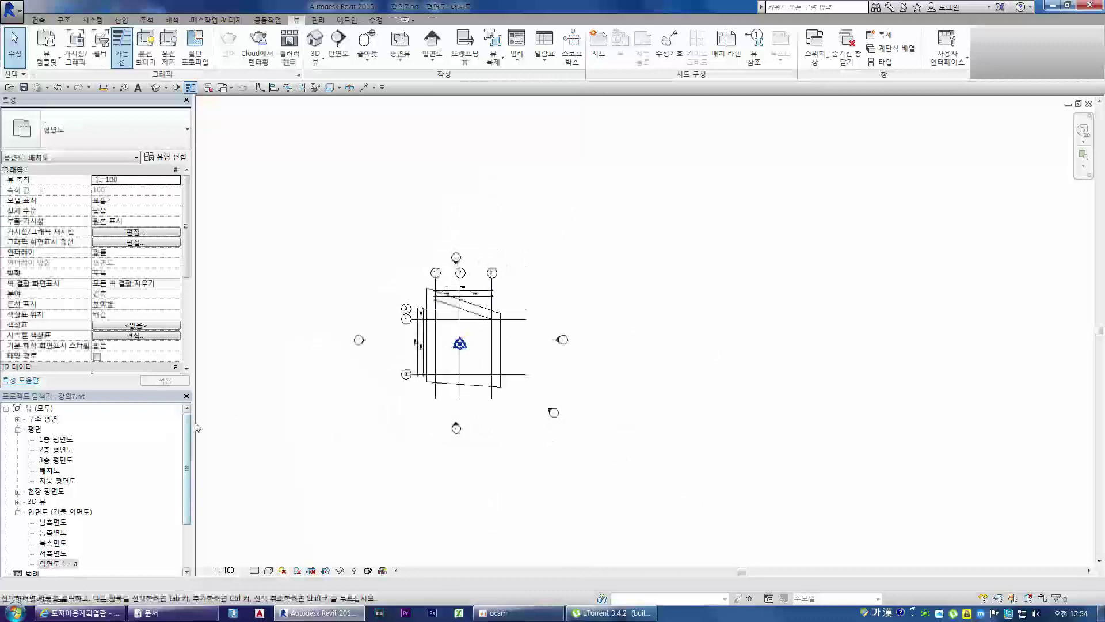
pyautogui.scroll(3, 433, 329)
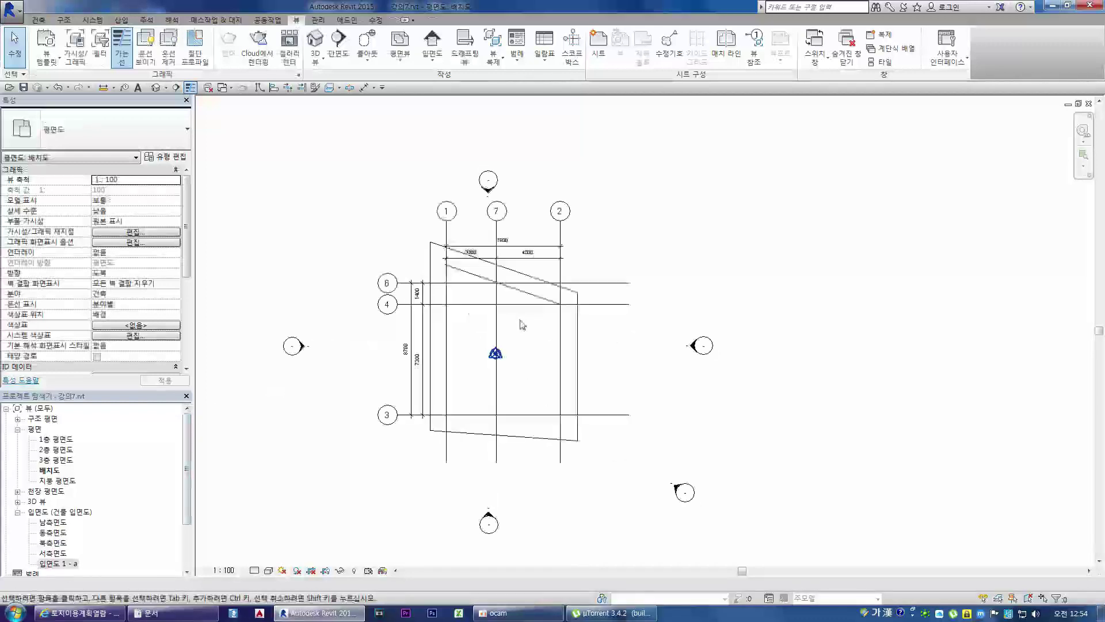
pyautogui.scroll(-3, 390, 360)
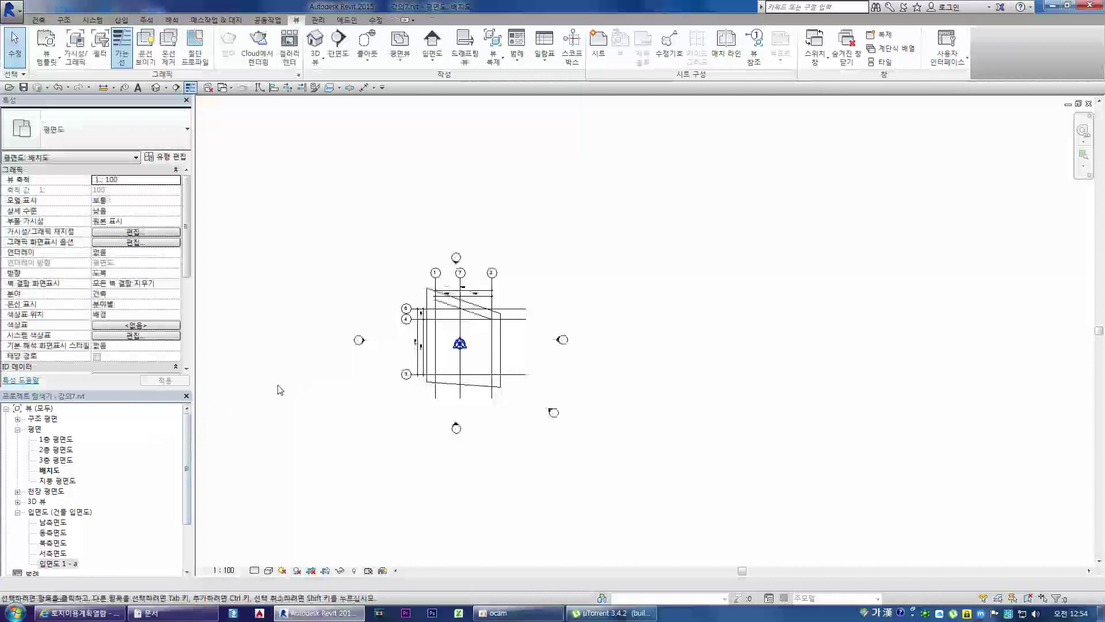
pyautogui.scroll(2, 405, 317)
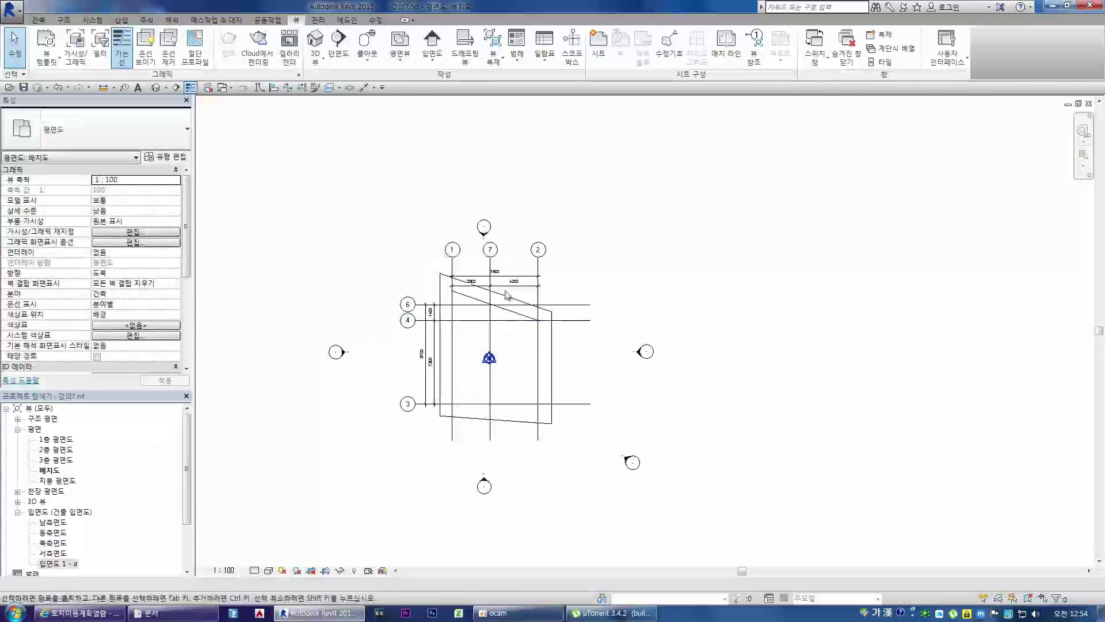
pyautogui.scroll(2, 506, 295)
pyautogui.scroll(-2, 561, 295)
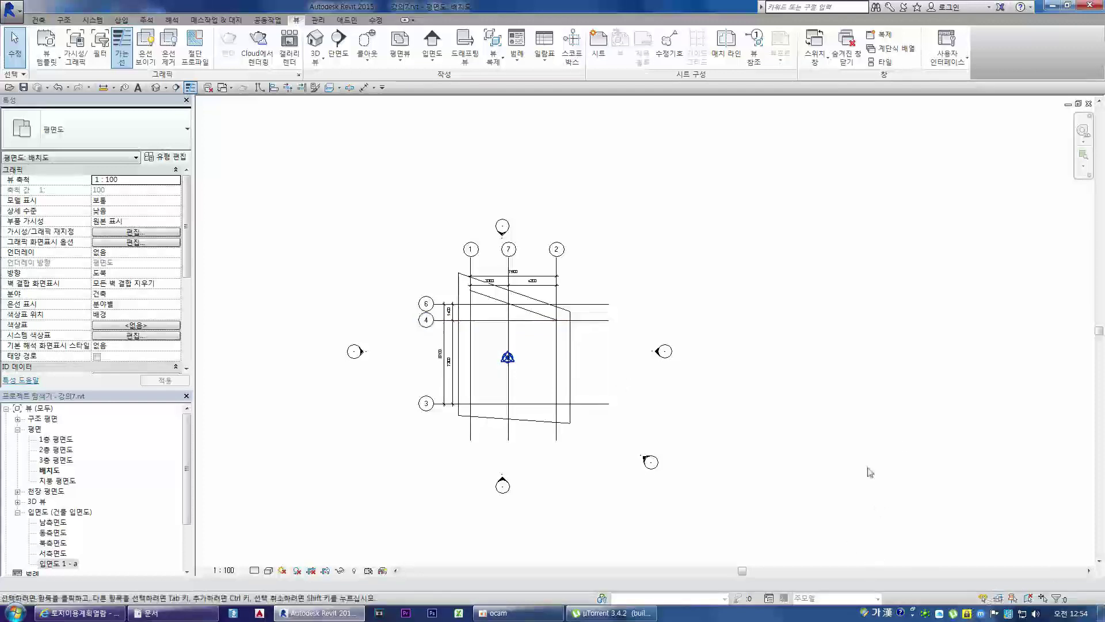
pyautogui.click(1052, 5)
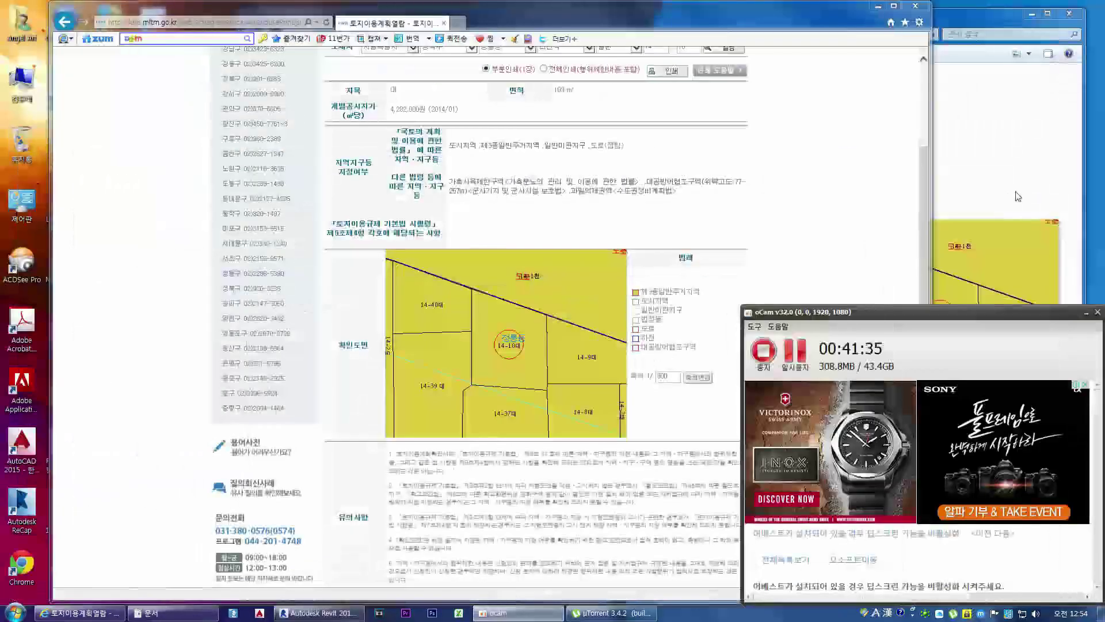